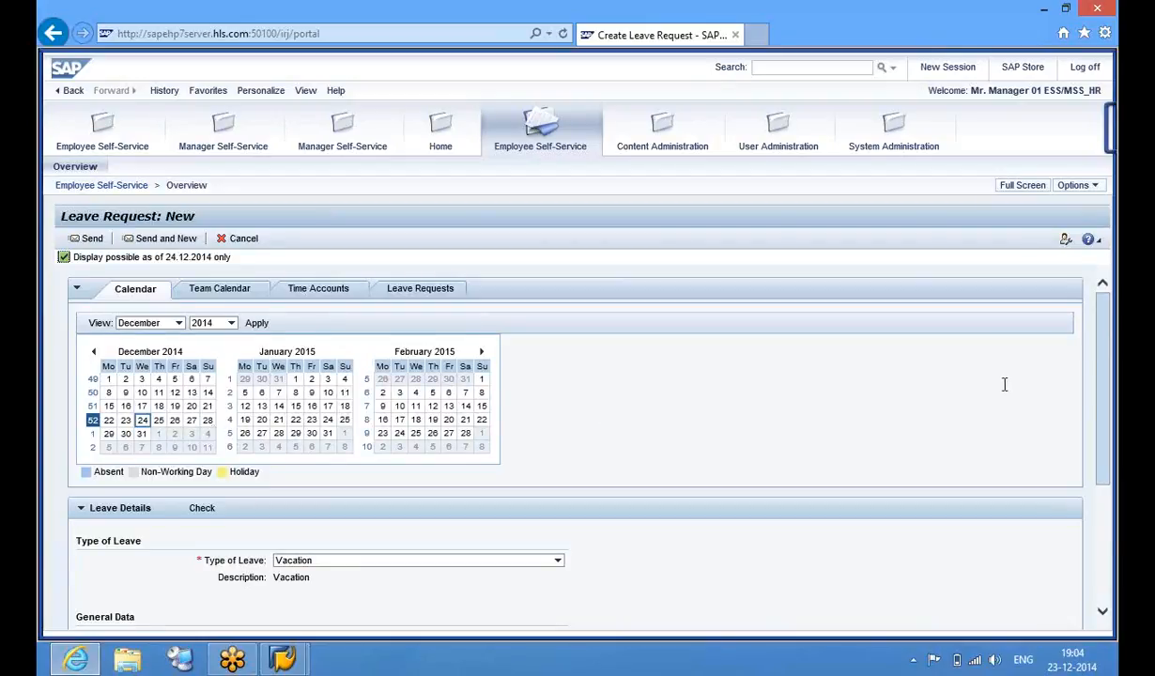
Begin a new leave request with Vacation kept as the type of leave
drag(1101, 379, 1108, 434)
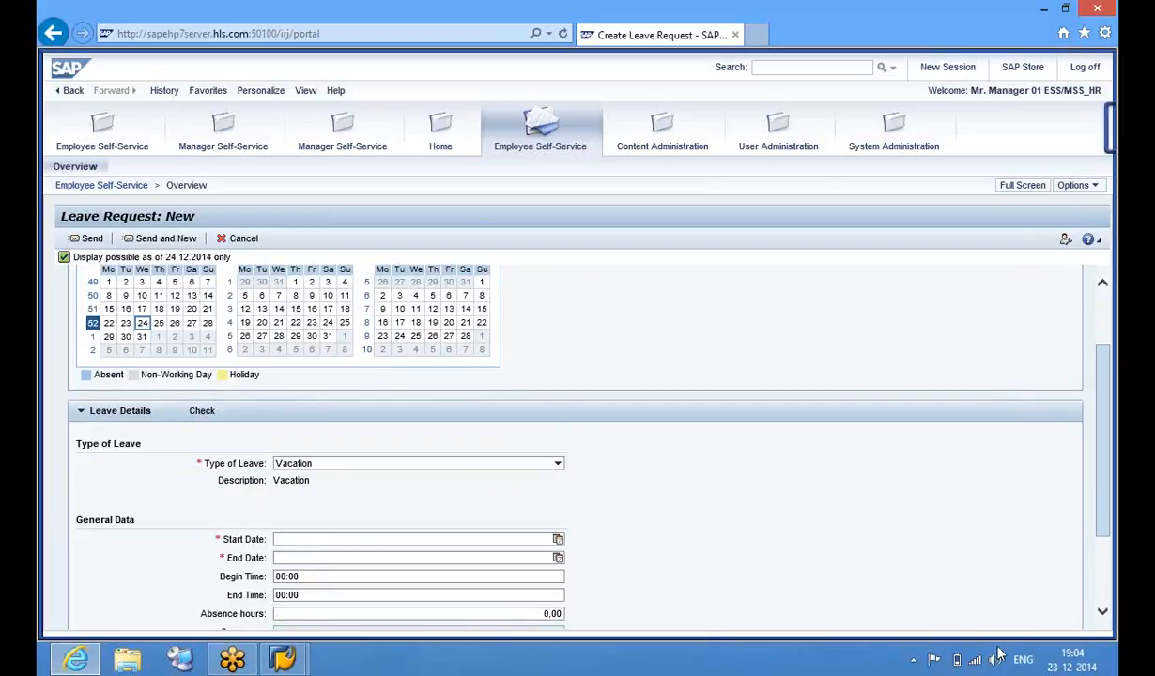
click(997, 661)
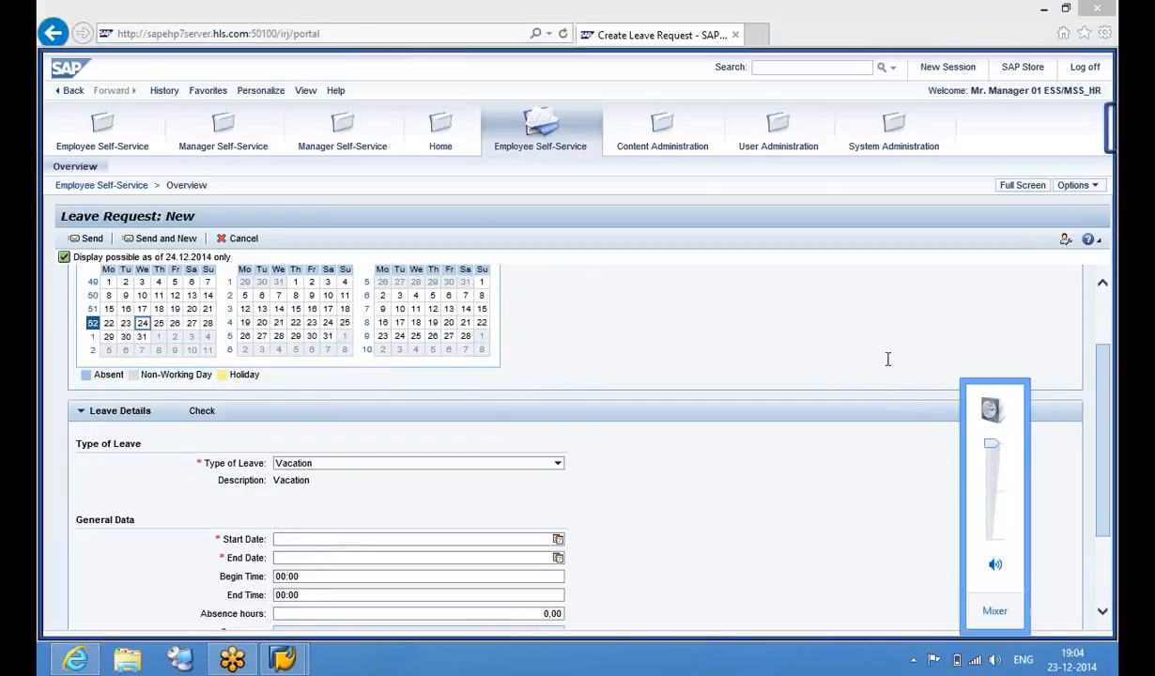
click(698, 339)
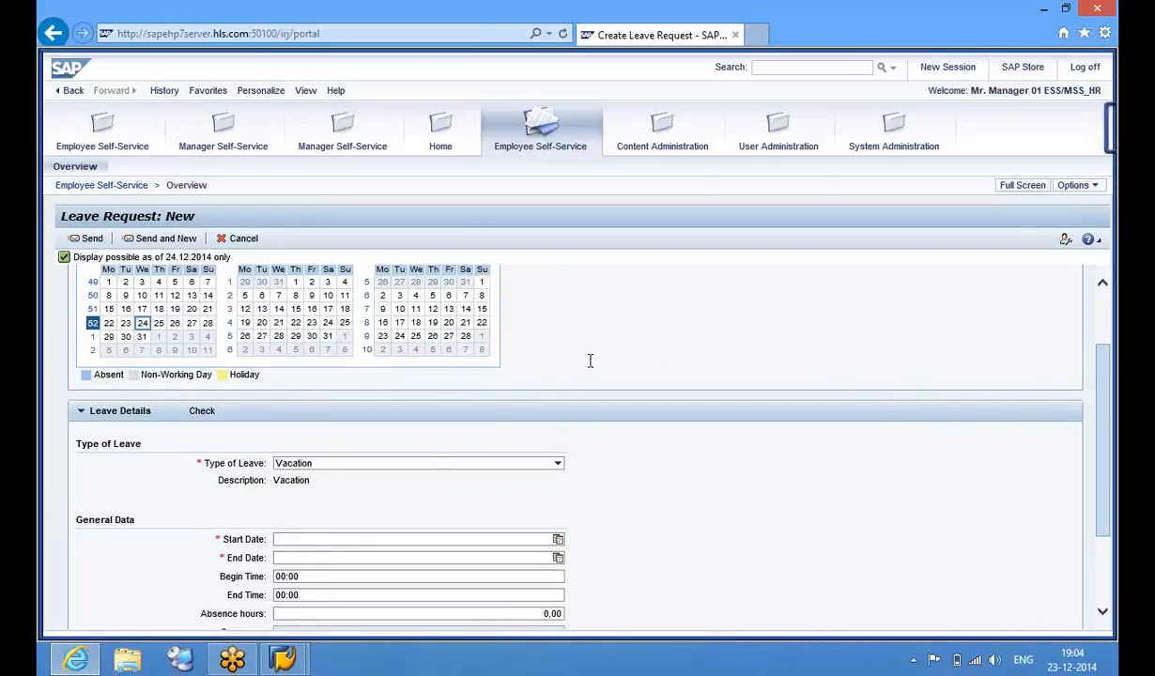
click(354, 464)
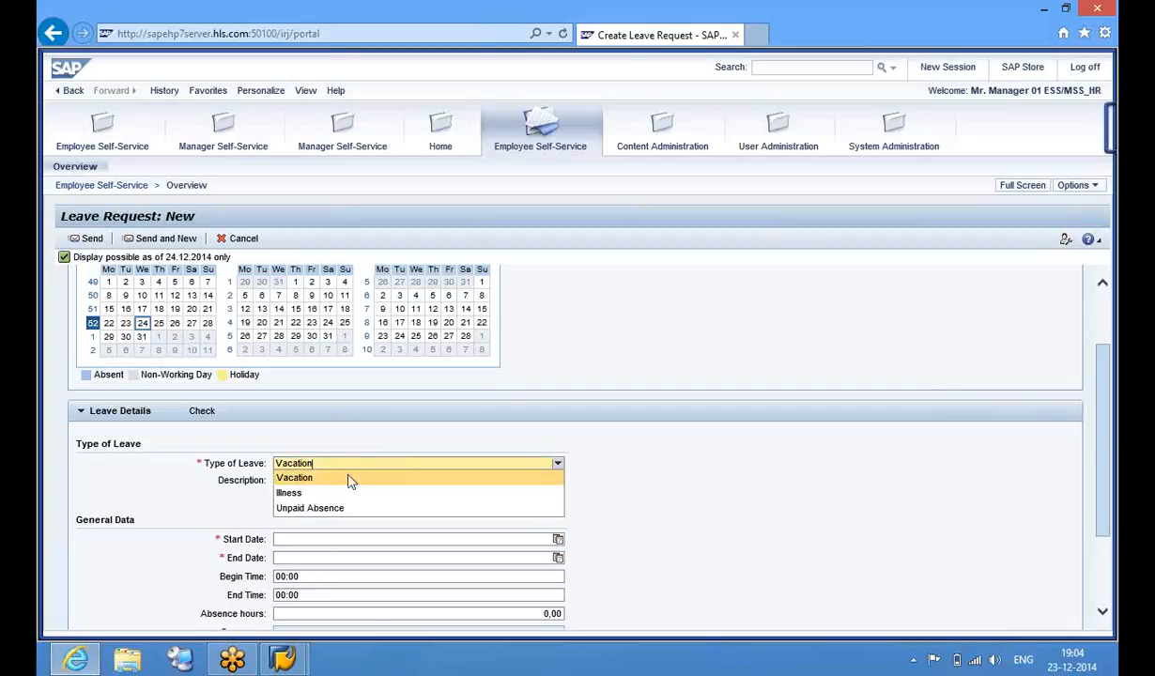
click(344, 482)
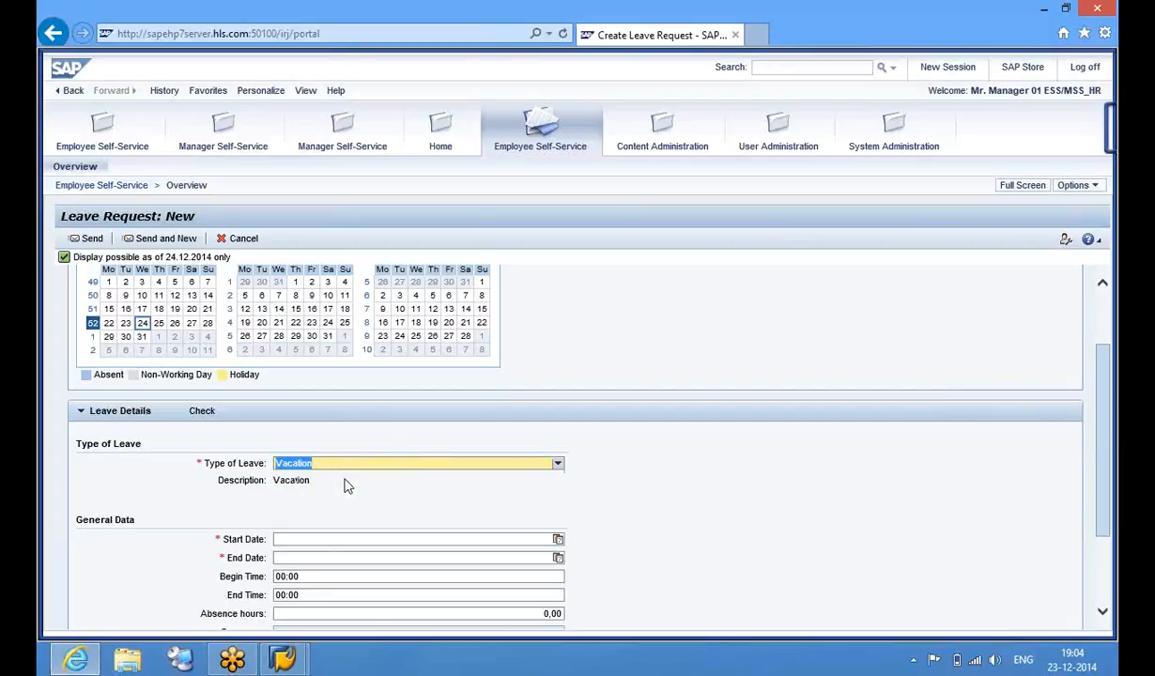
Set Start and End Date to 26.12.2014 and check the request for errors
click(558, 541)
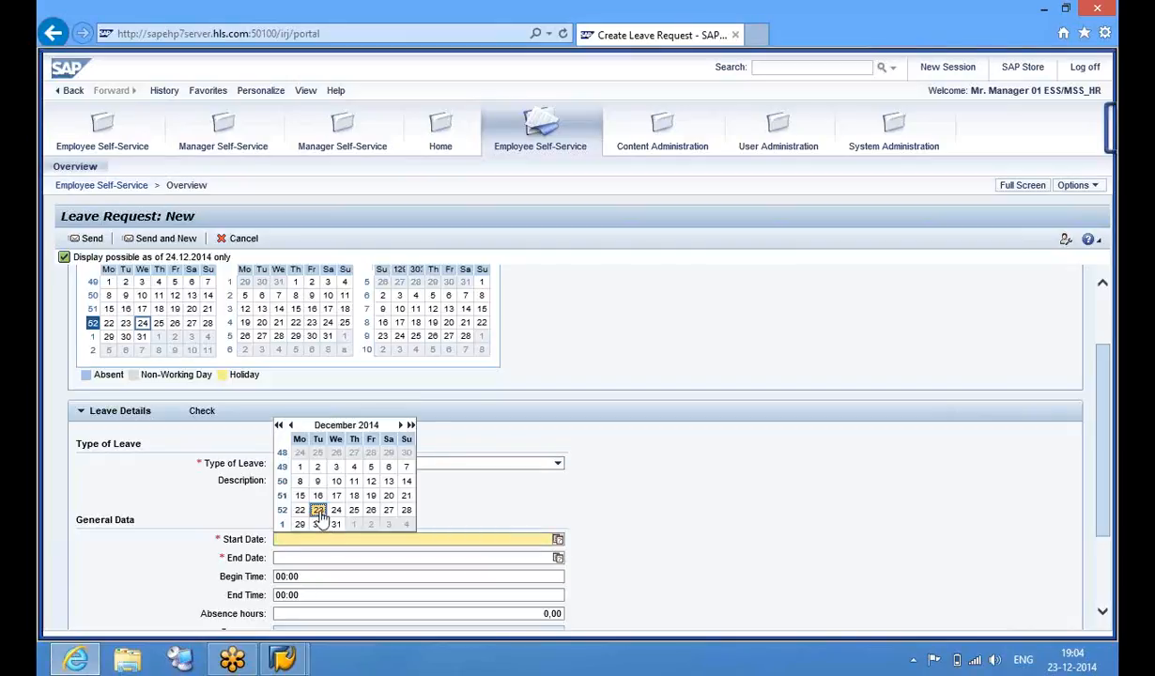
click(371, 510)
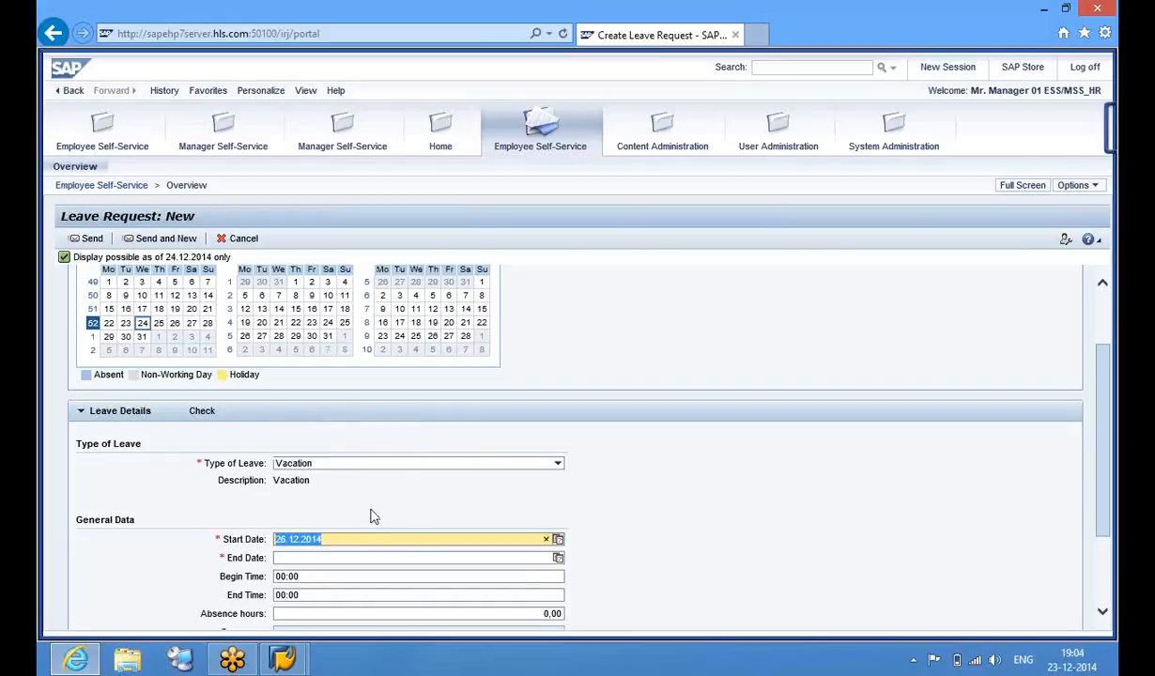
click(558, 560)
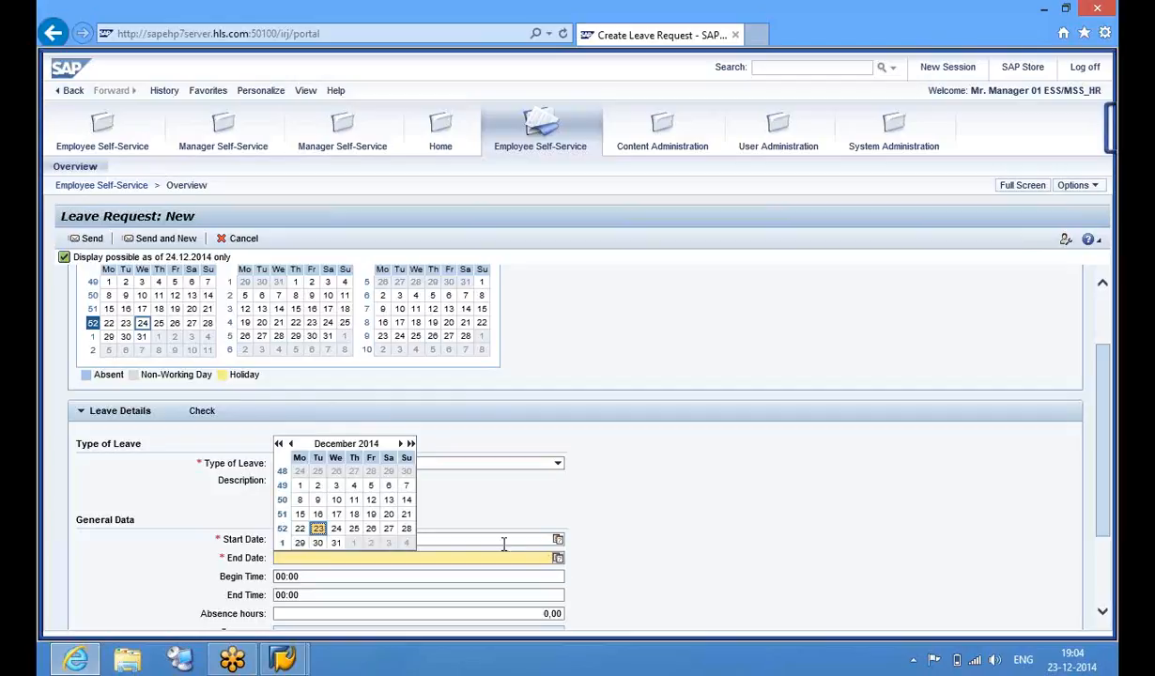
click(371, 531)
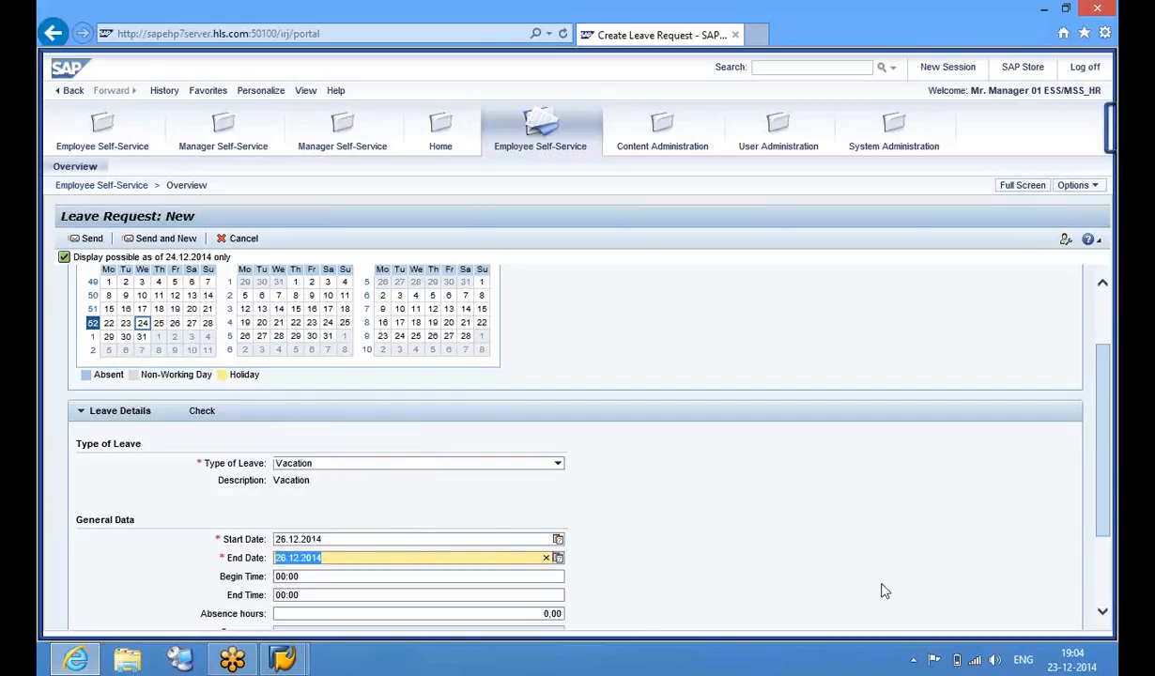
scroll(1108, 439, down, 3)
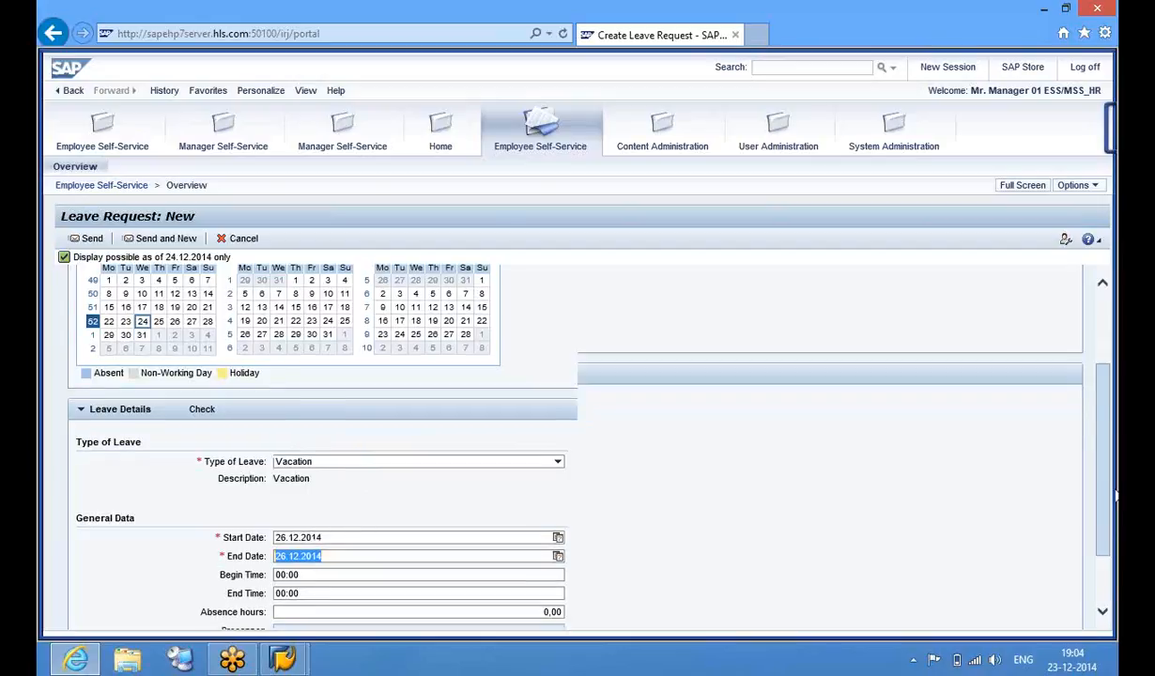
click(395, 508)
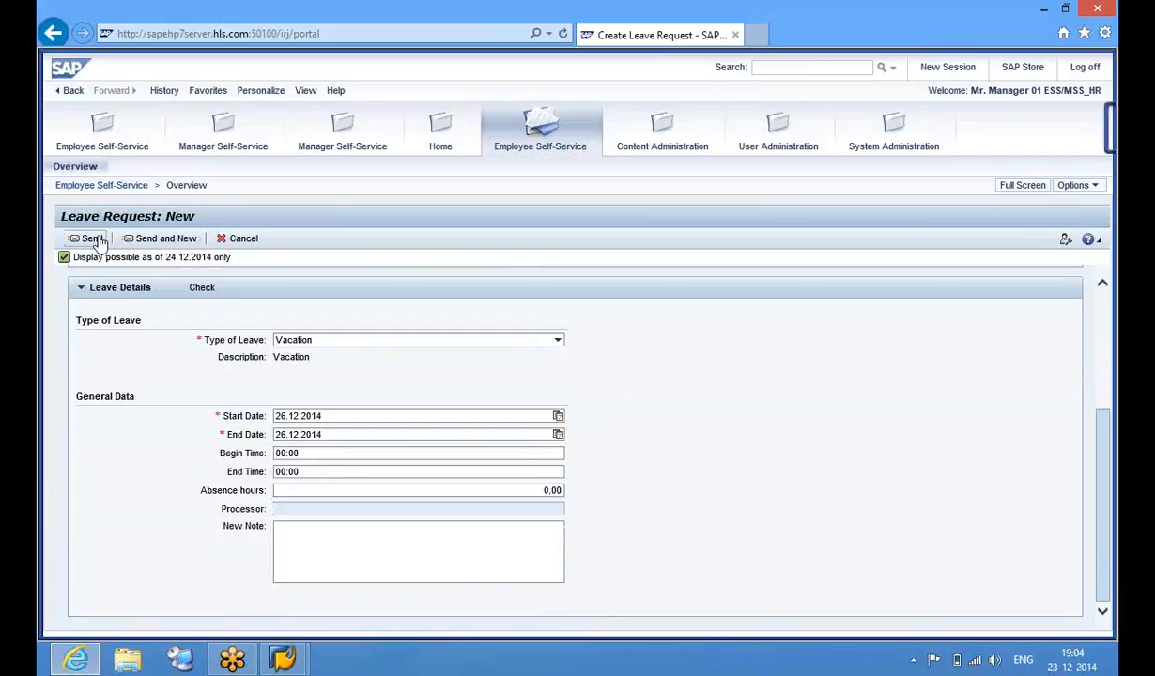
click(208, 296)
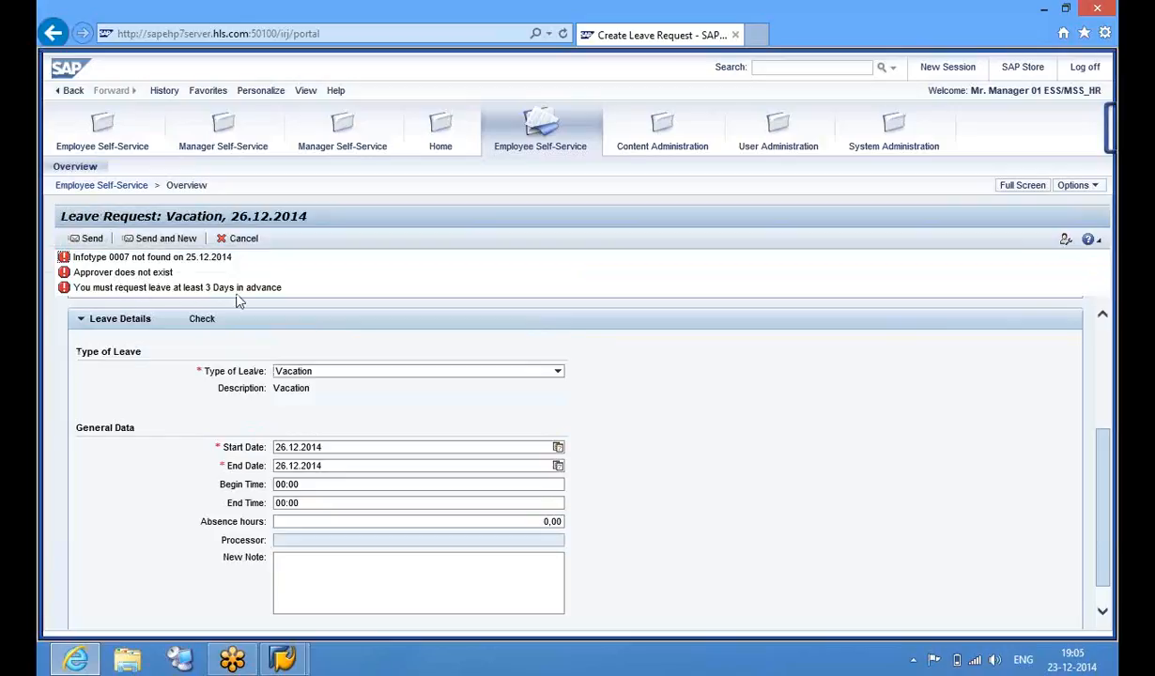
Change the vacation dates to 29.12.2014–31.12.2014 and recheck the request
click(558, 447)
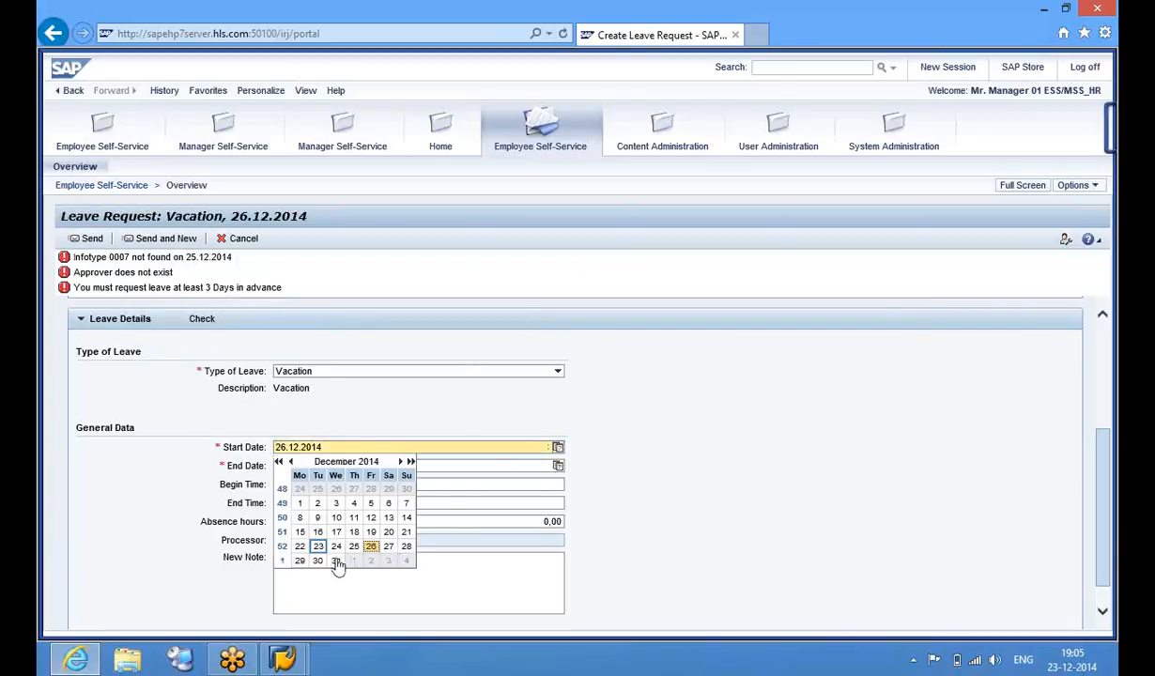
click(300, 561)
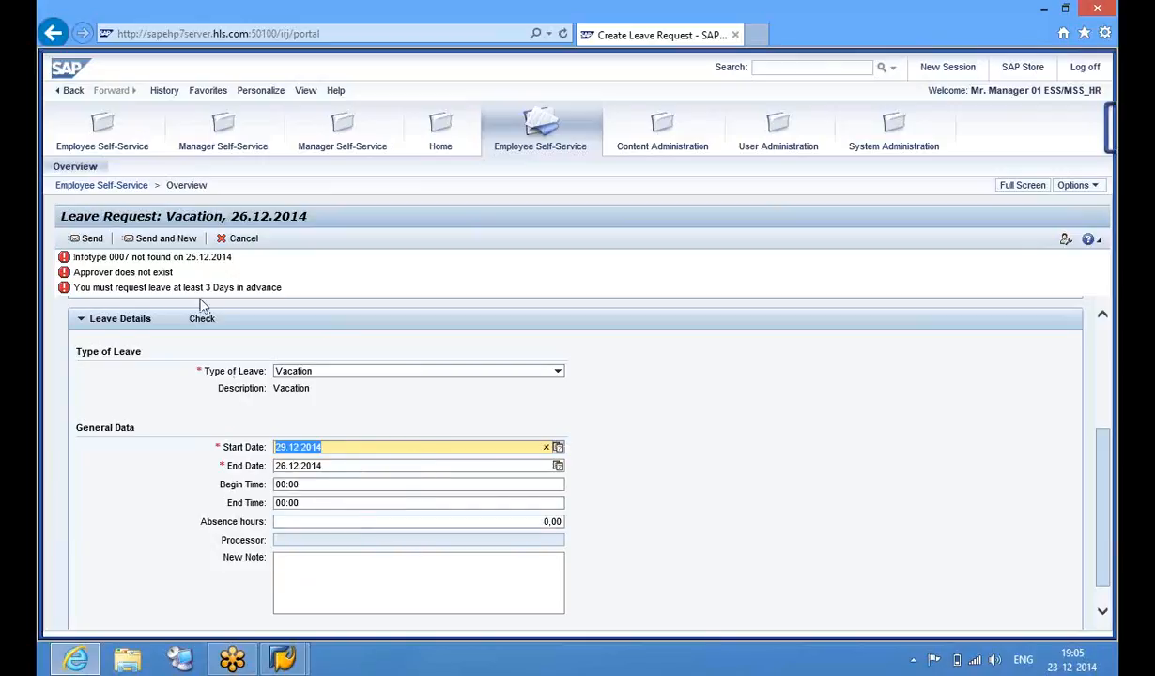
click(360, 463)
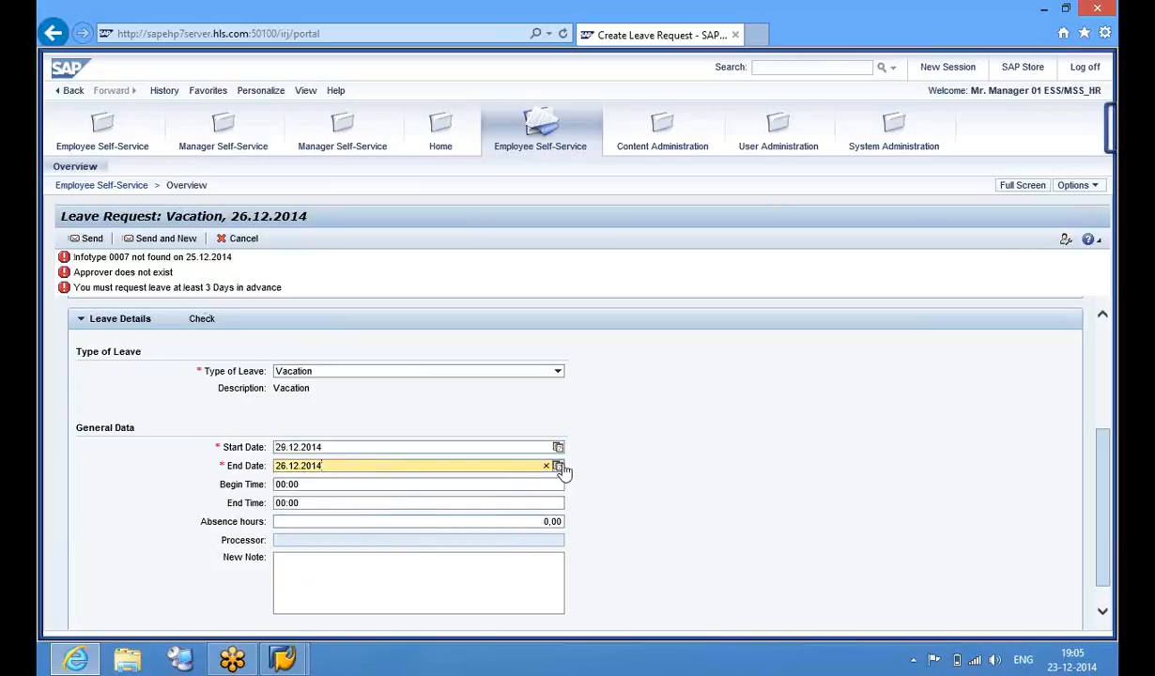
click(558, 466)
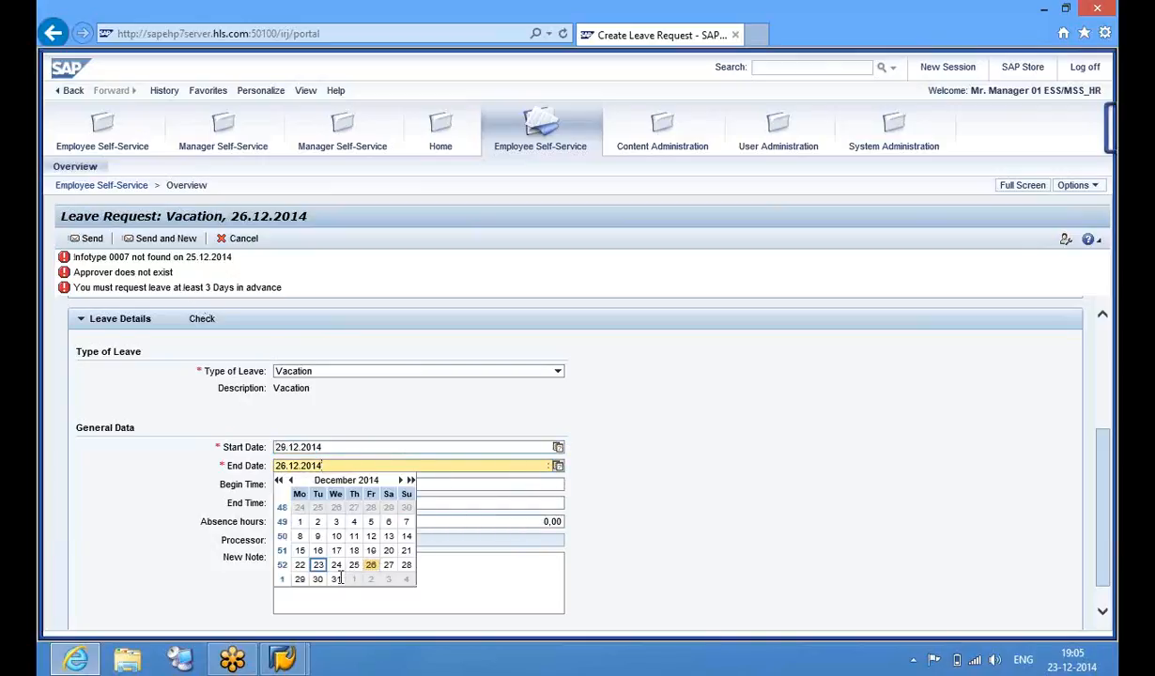
click(336, 579)
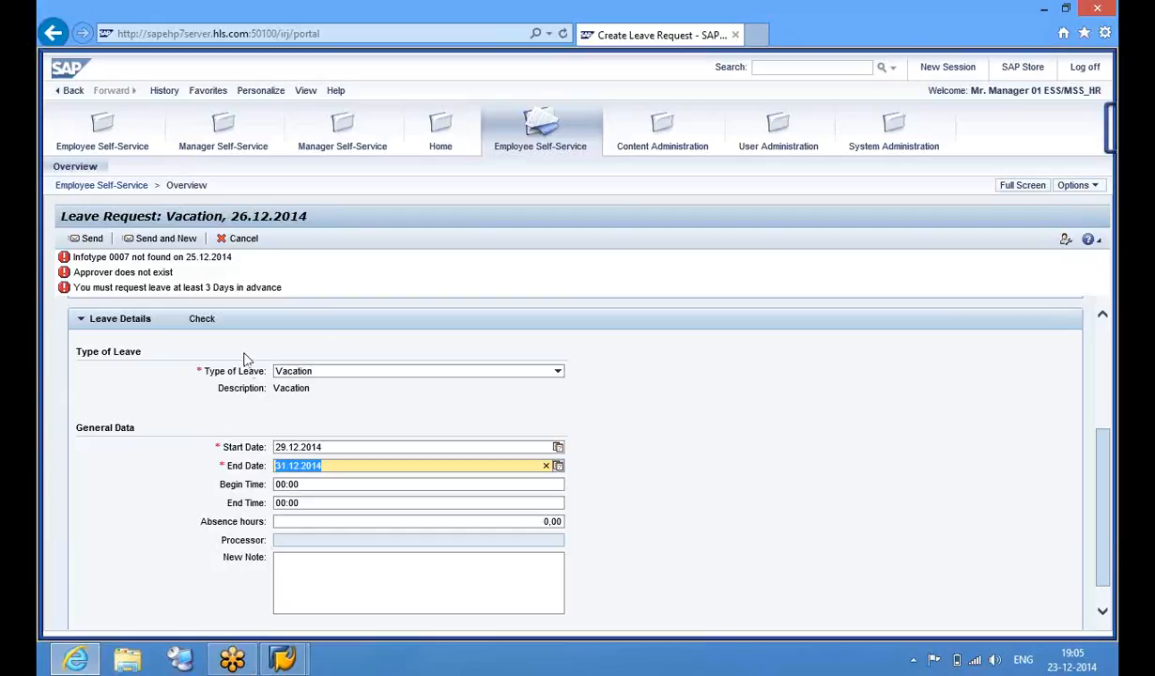
click(201, 321)
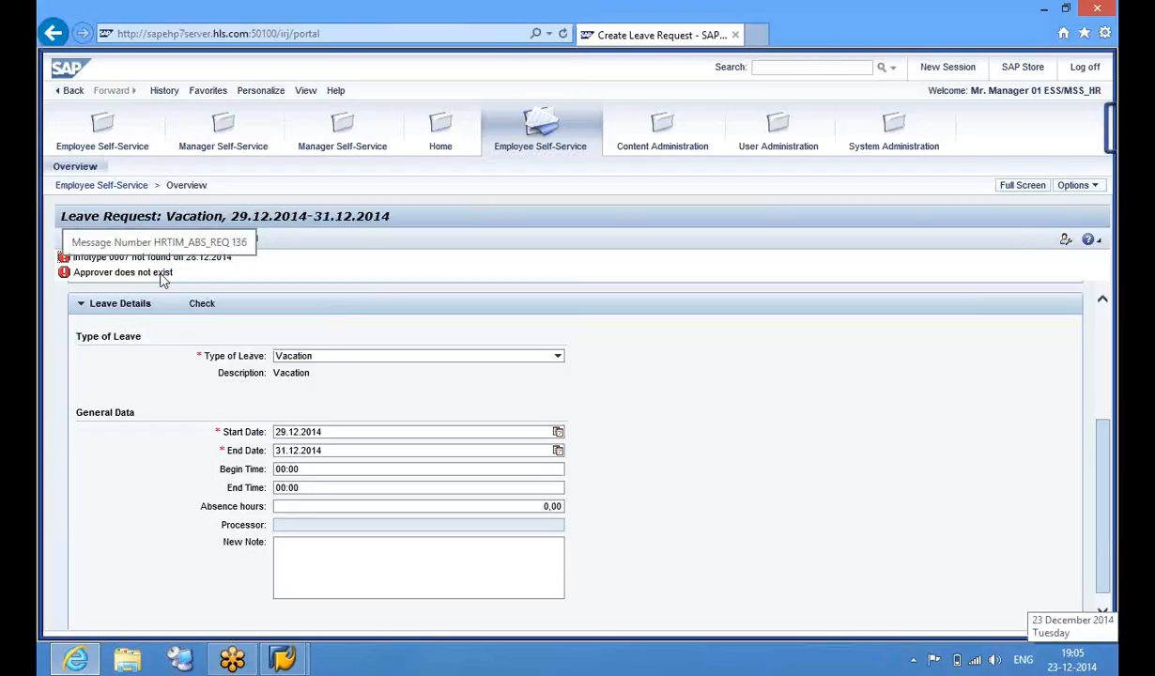
click(282, 658)
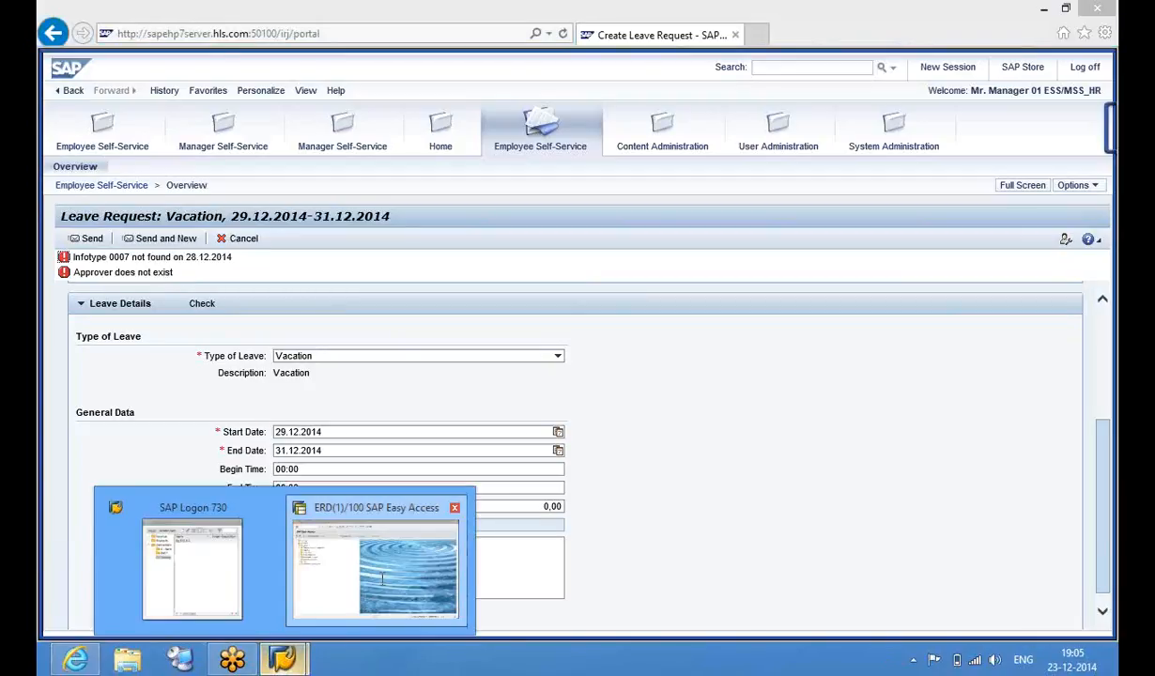
In PA30, open infotype 7 Planned Working Time for personnel number 1026
click(382, 580)
text(pa3)
key(Return)
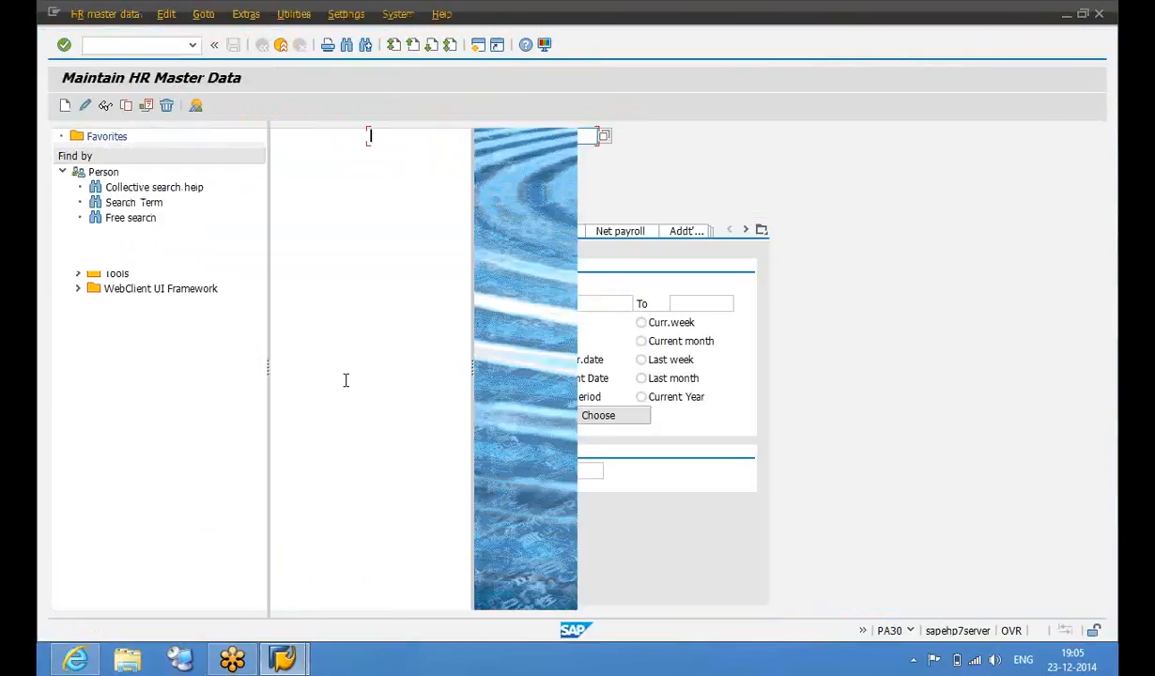
text(1026)
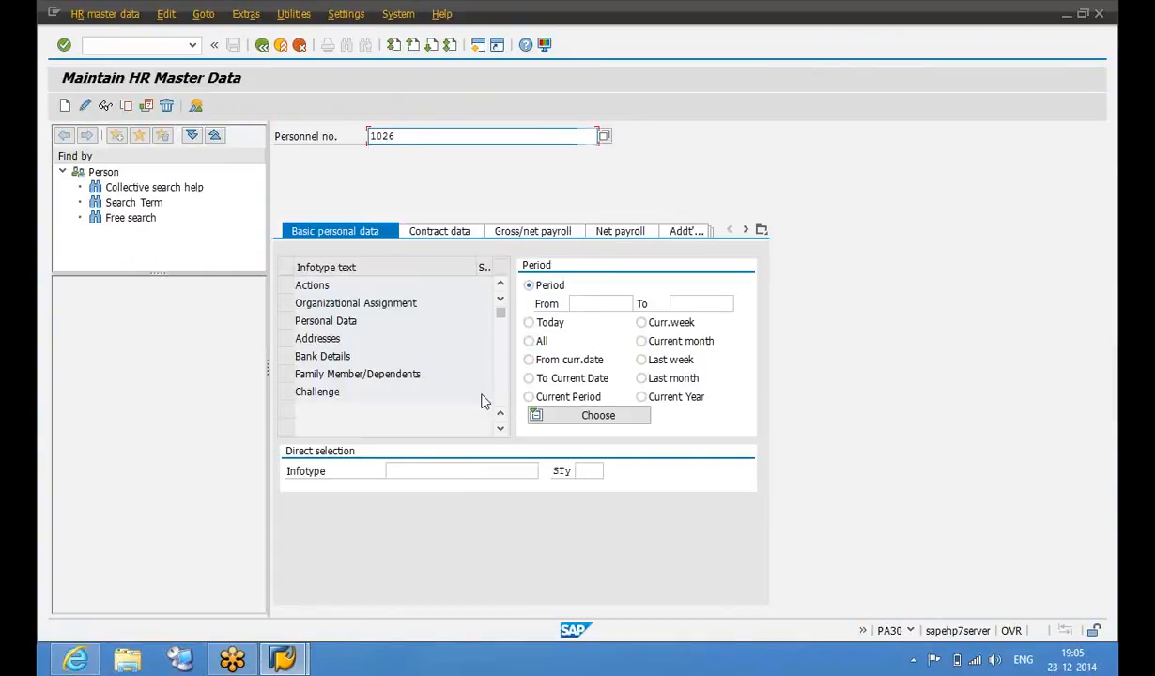
key(Return)
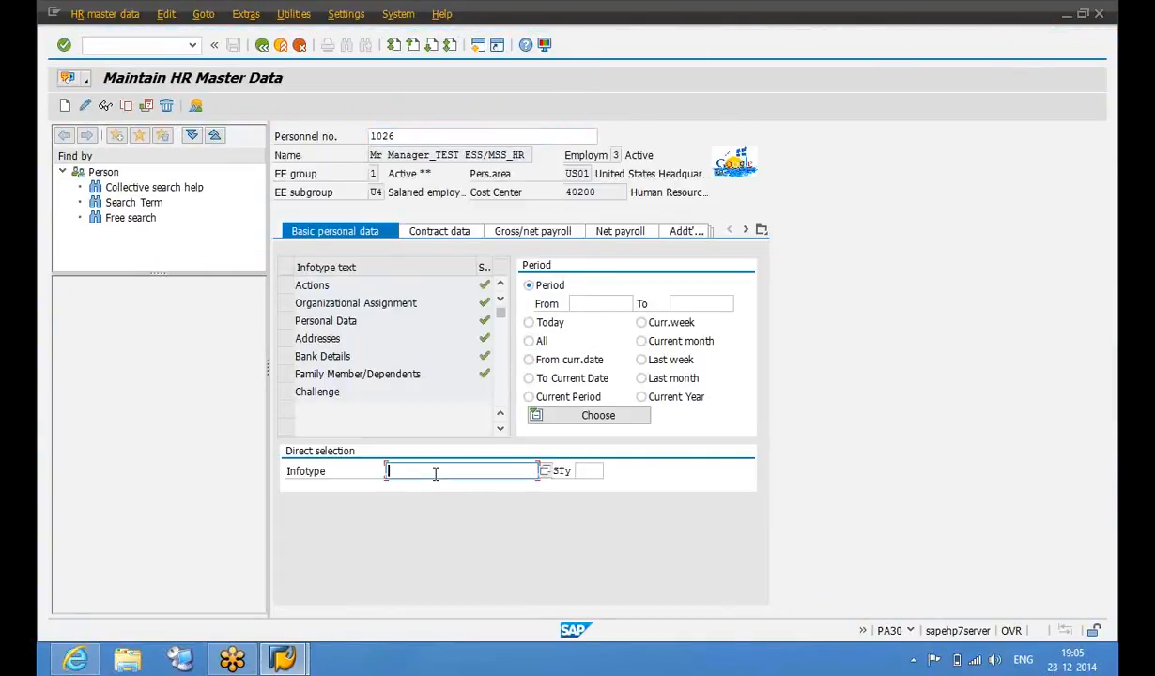
text(7)
key(Return)
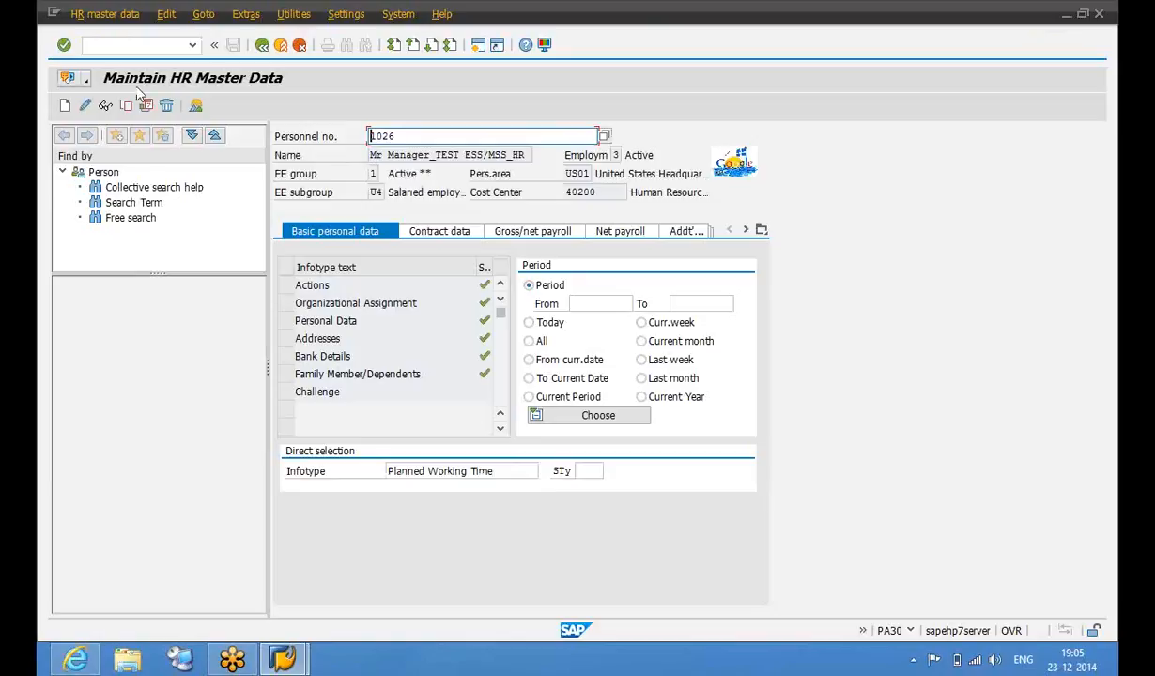
Create and save a Planned Working Time record using work schedule rule PDAY (8 hours)
click(64, 106)
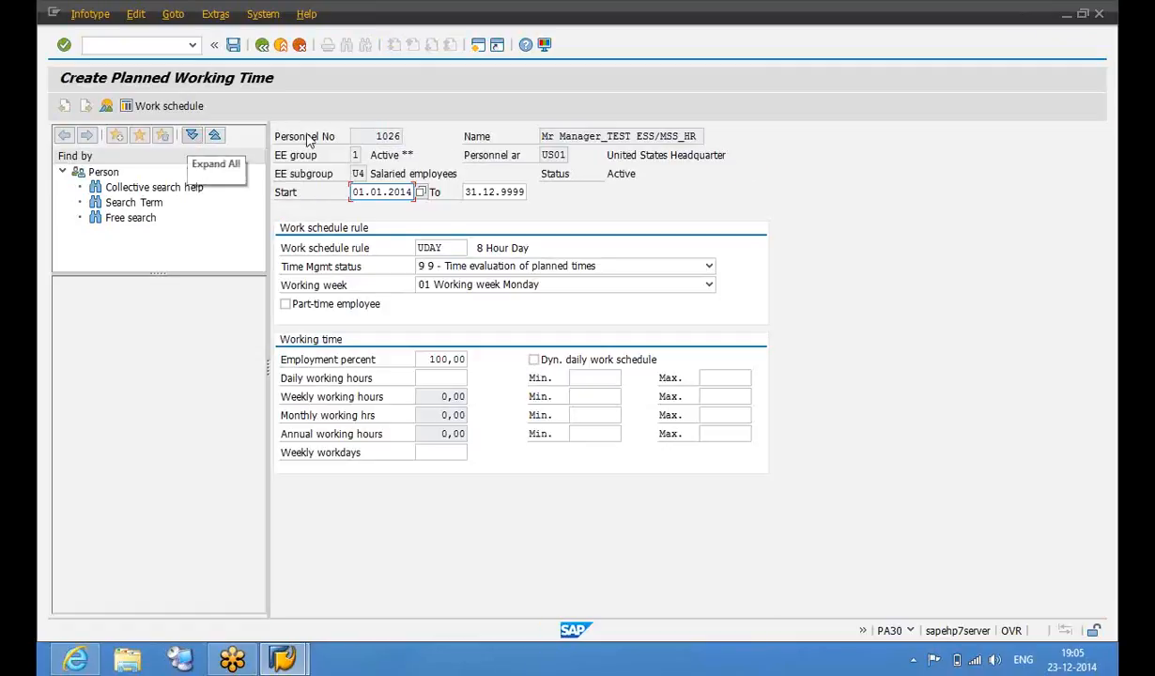
click(456, 242)
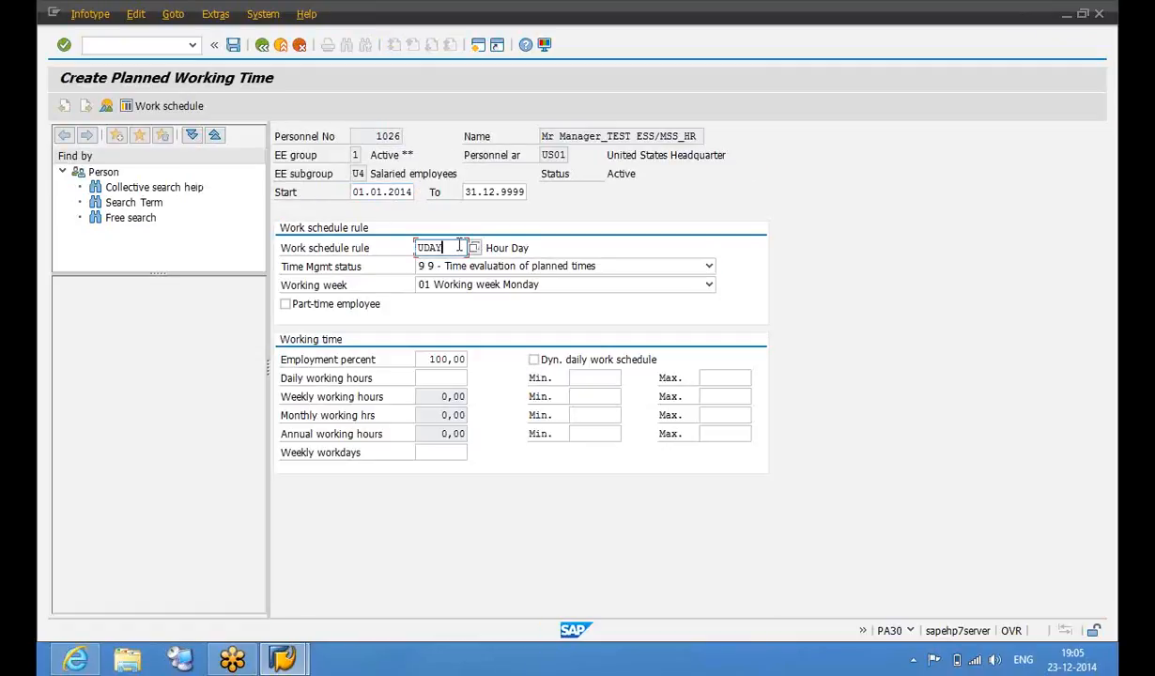
click(460, 247)
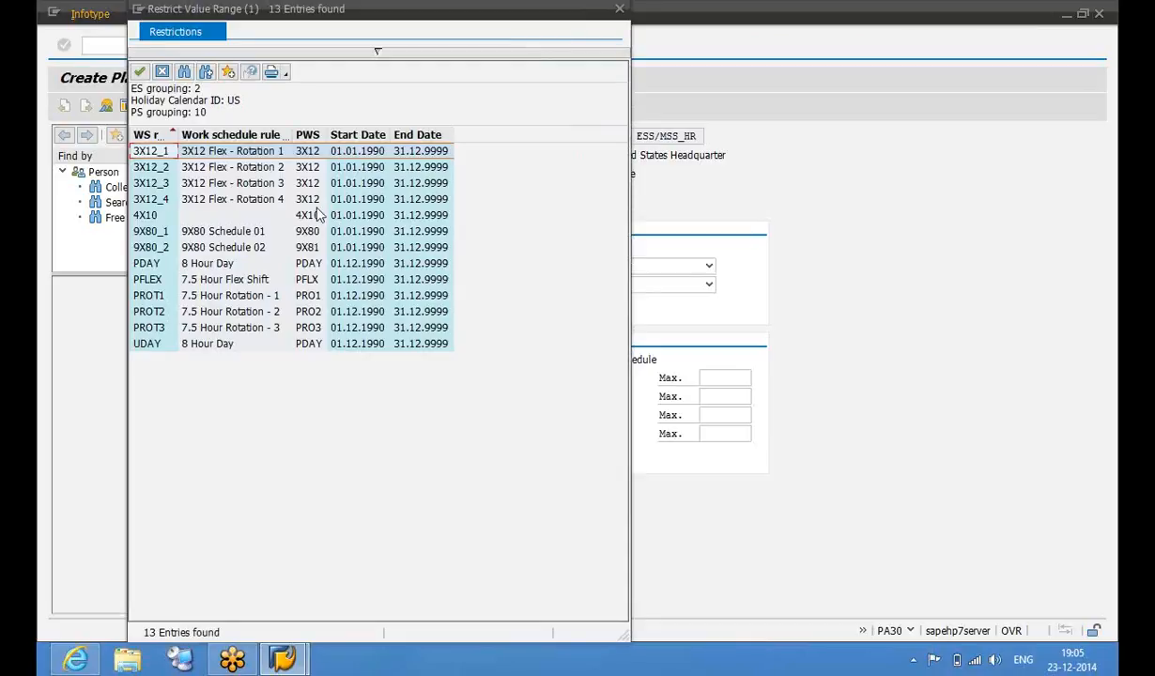
double_click(302, 267)
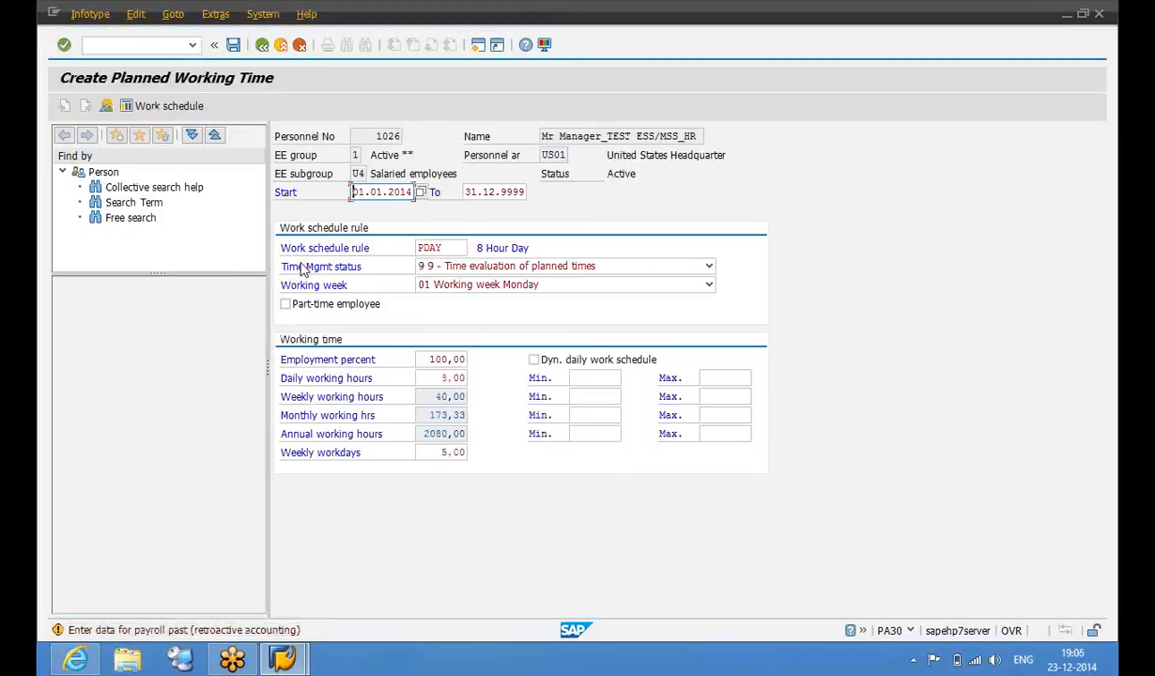
key(Return)
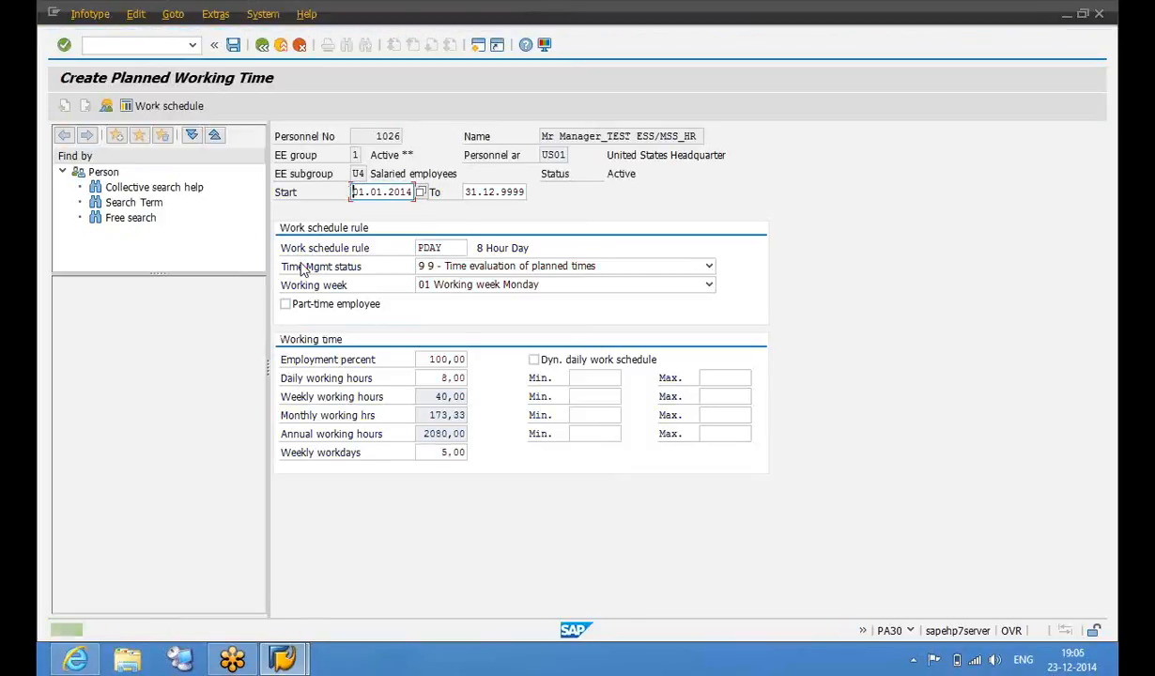
key(ctrl+s)
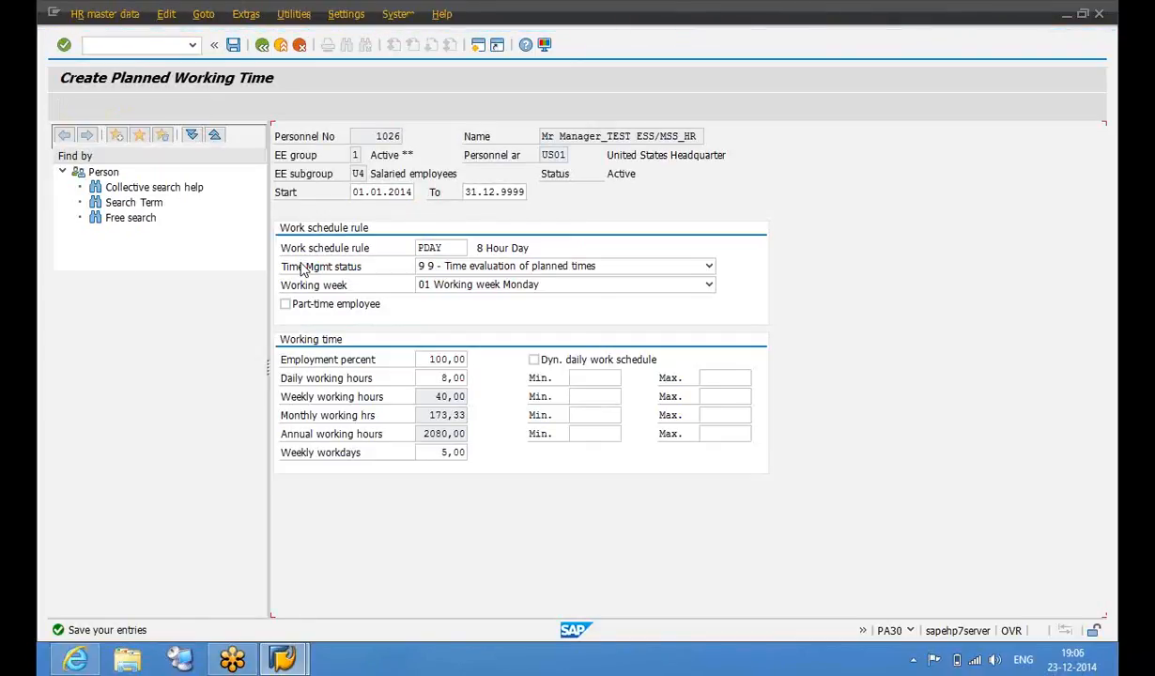
click(95, 658)
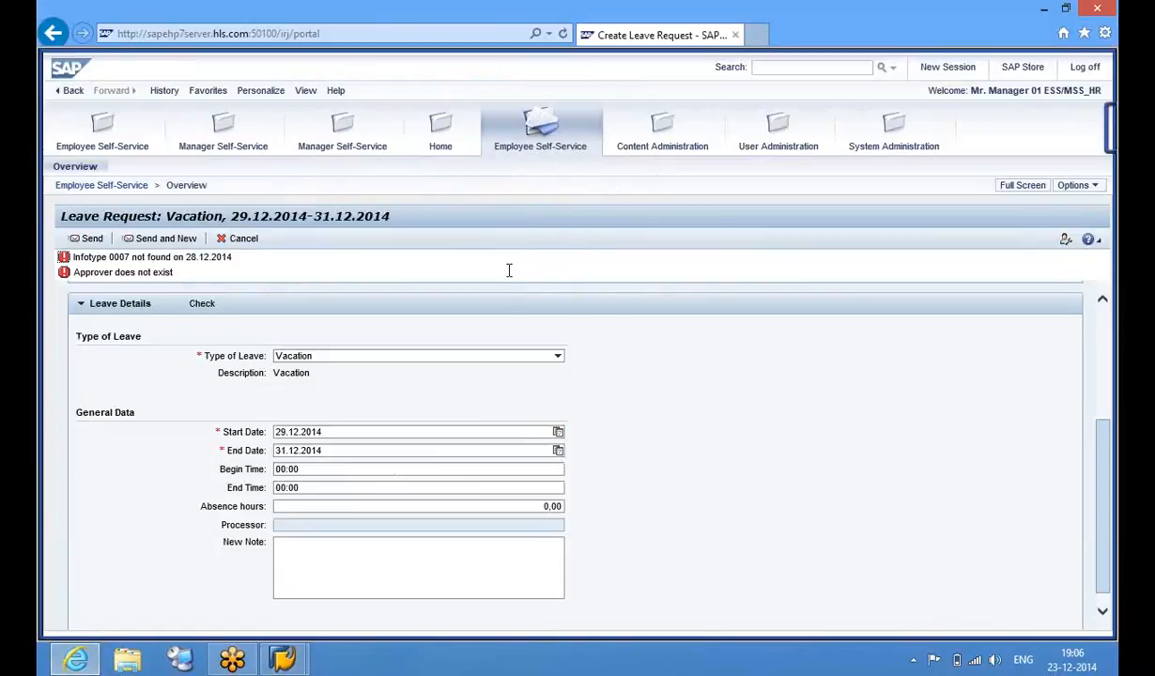
Discard the vacation request and start a new one with leave type Illness
click(245, 240)
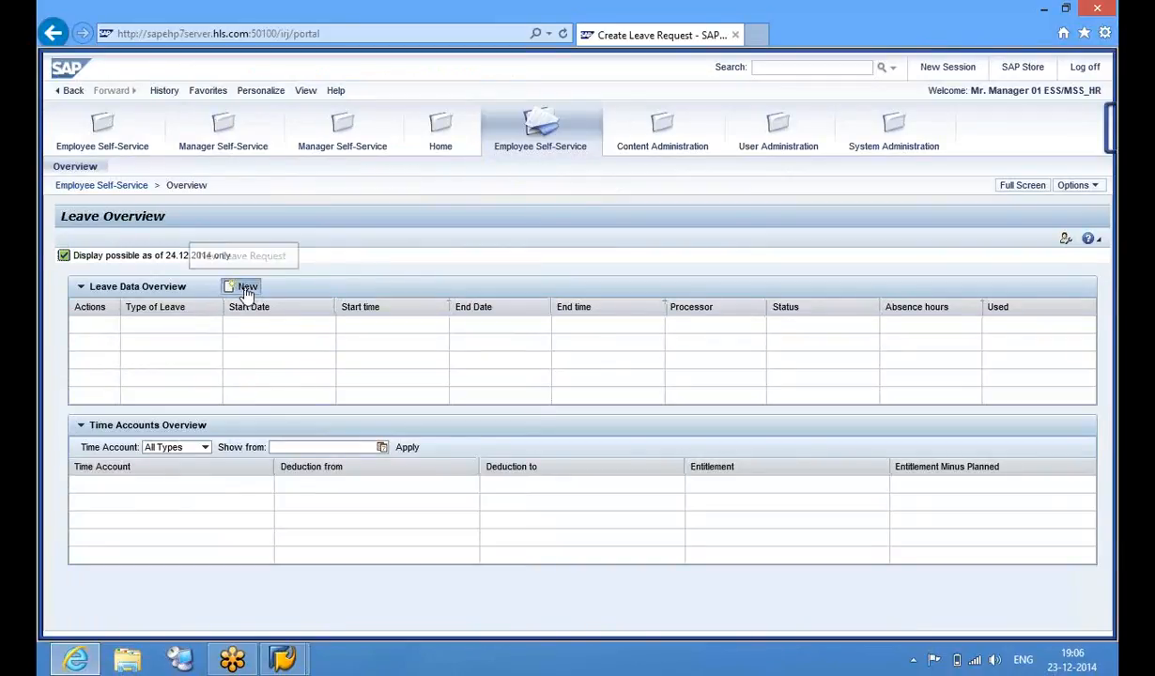
click(247, 288)
click(409, 339)
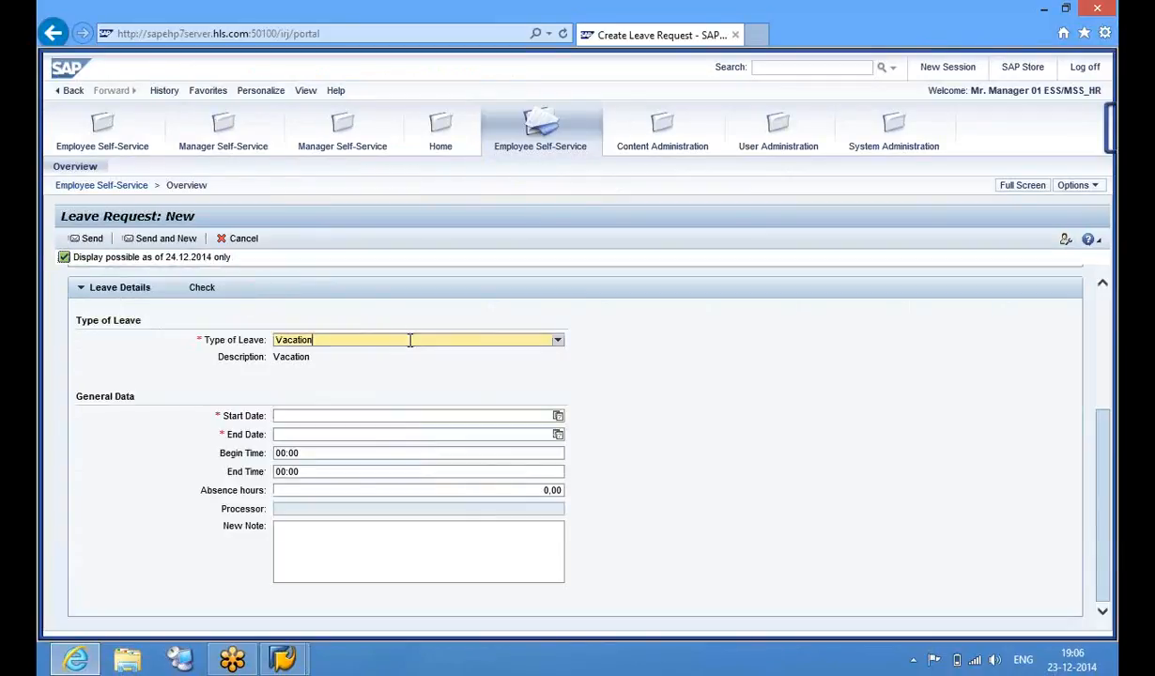
click(376, 370)
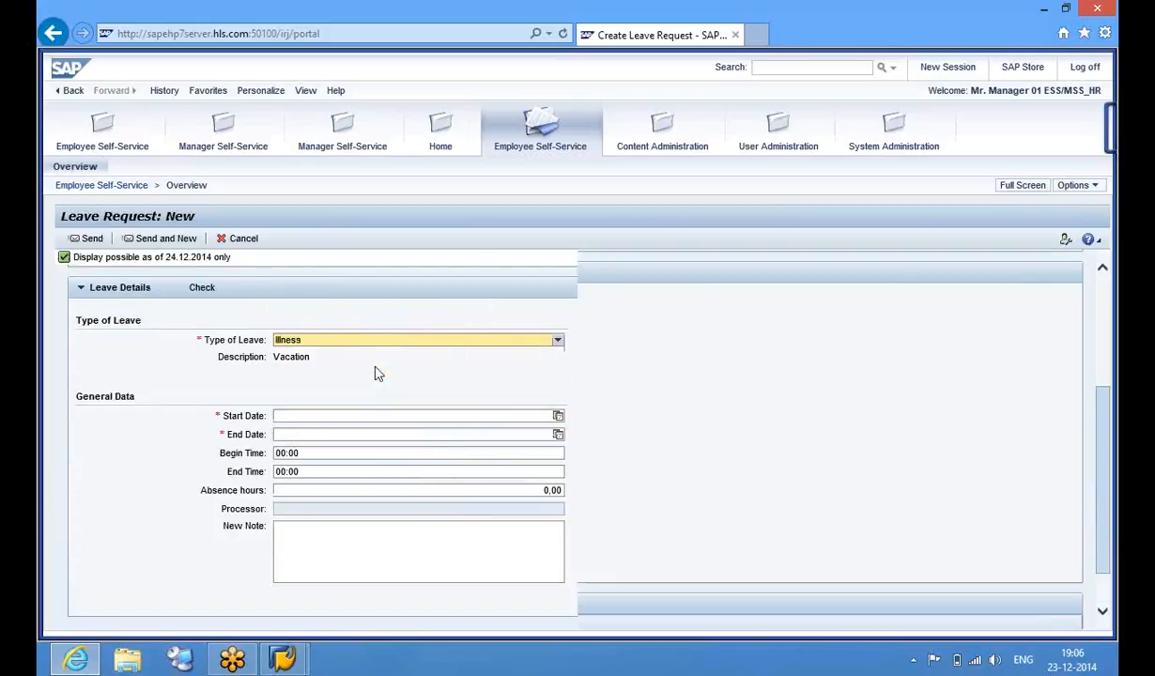
Set the Illness dates to 18.12.2014–19.12.2014 and check the request
click(558, 401)
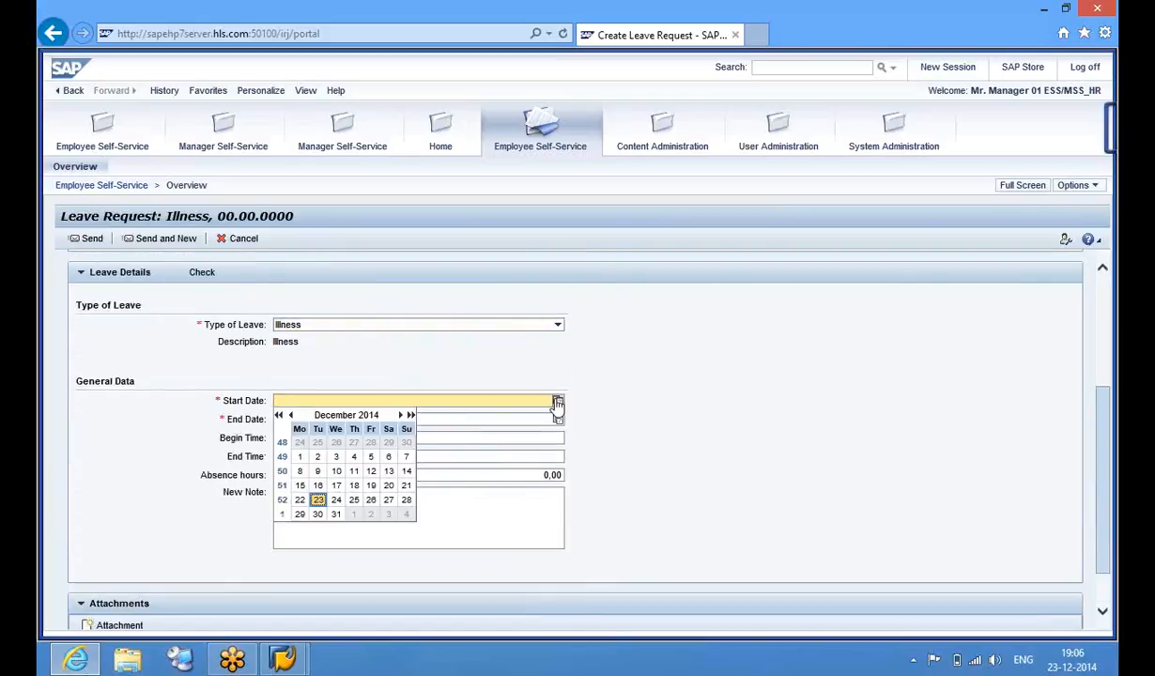
click(355, 486)
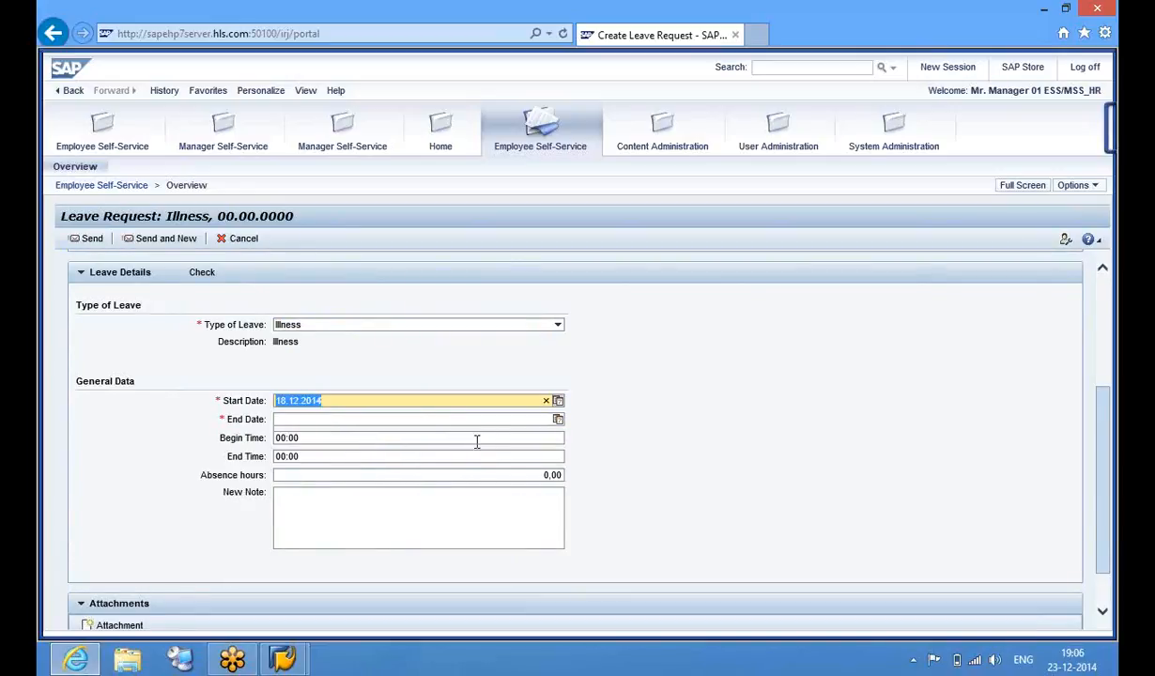
click(558, 420)
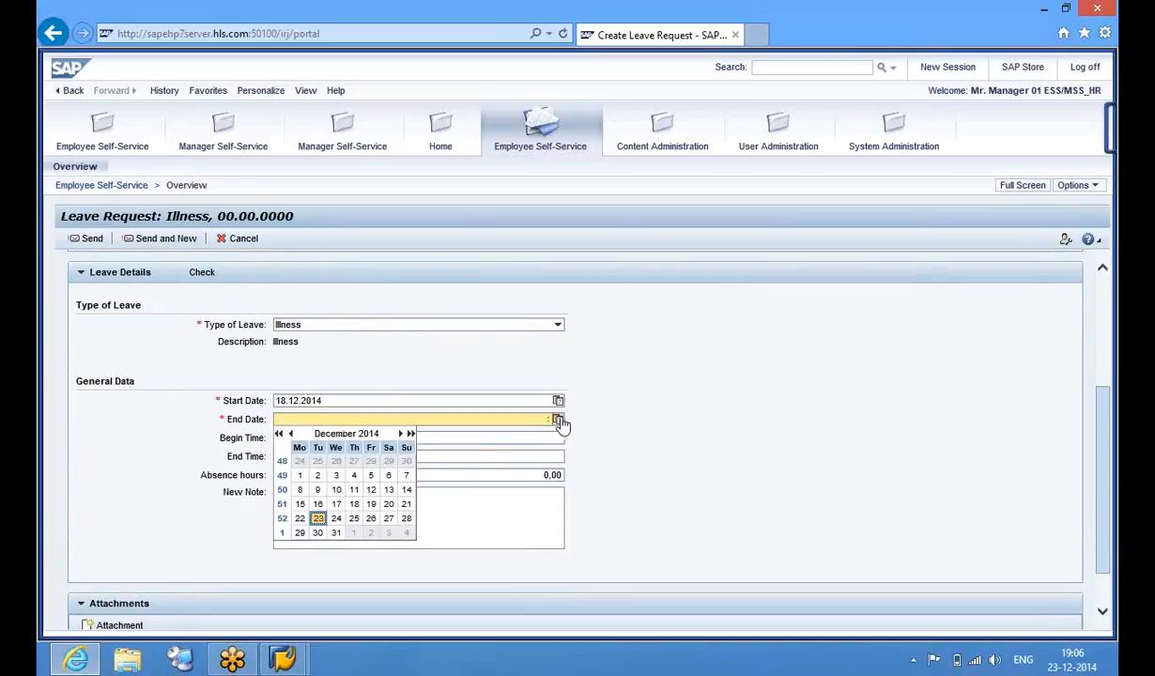
click(372, 505)
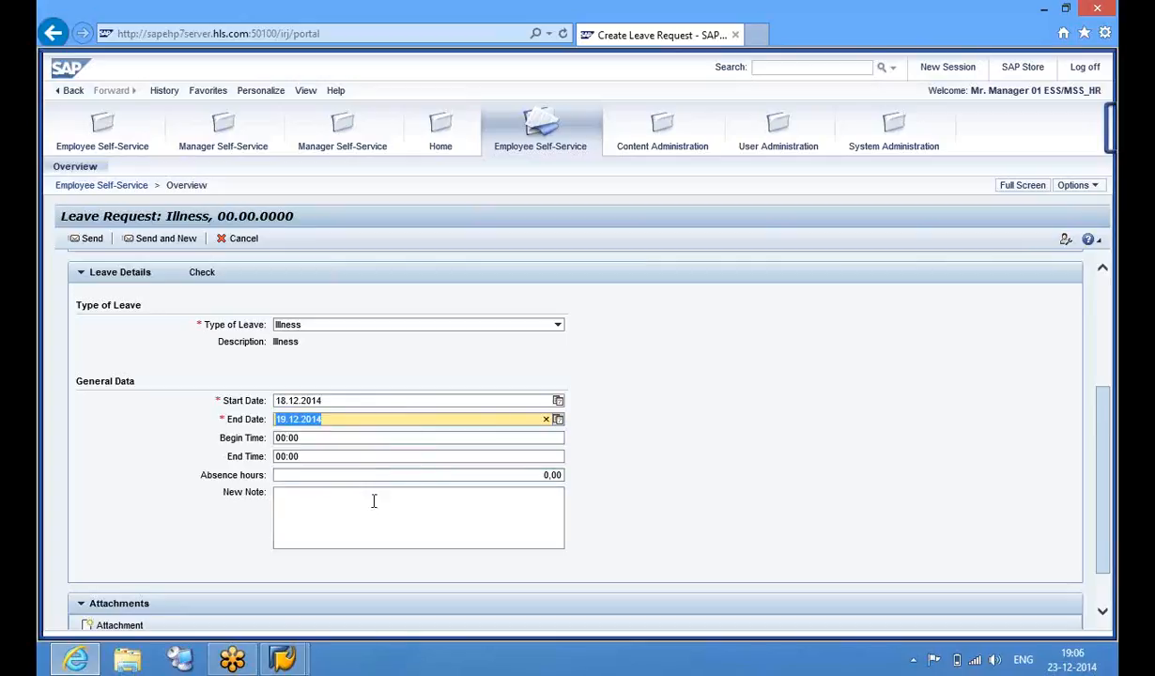
click(302, 476)
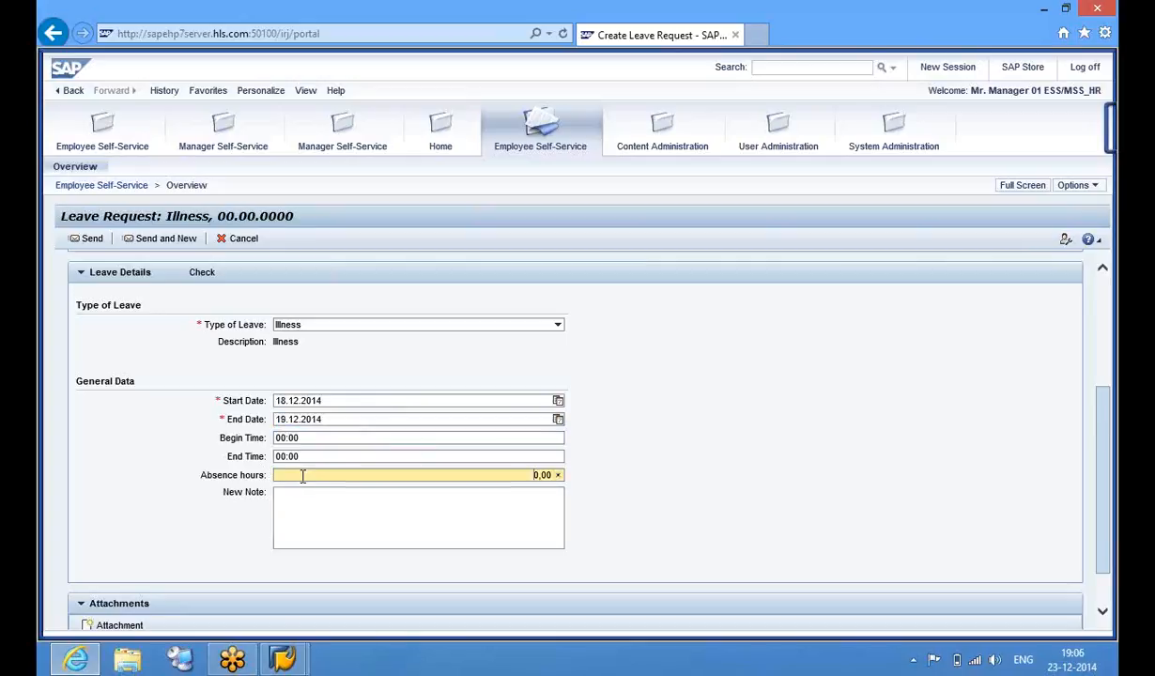
click(204, 278)
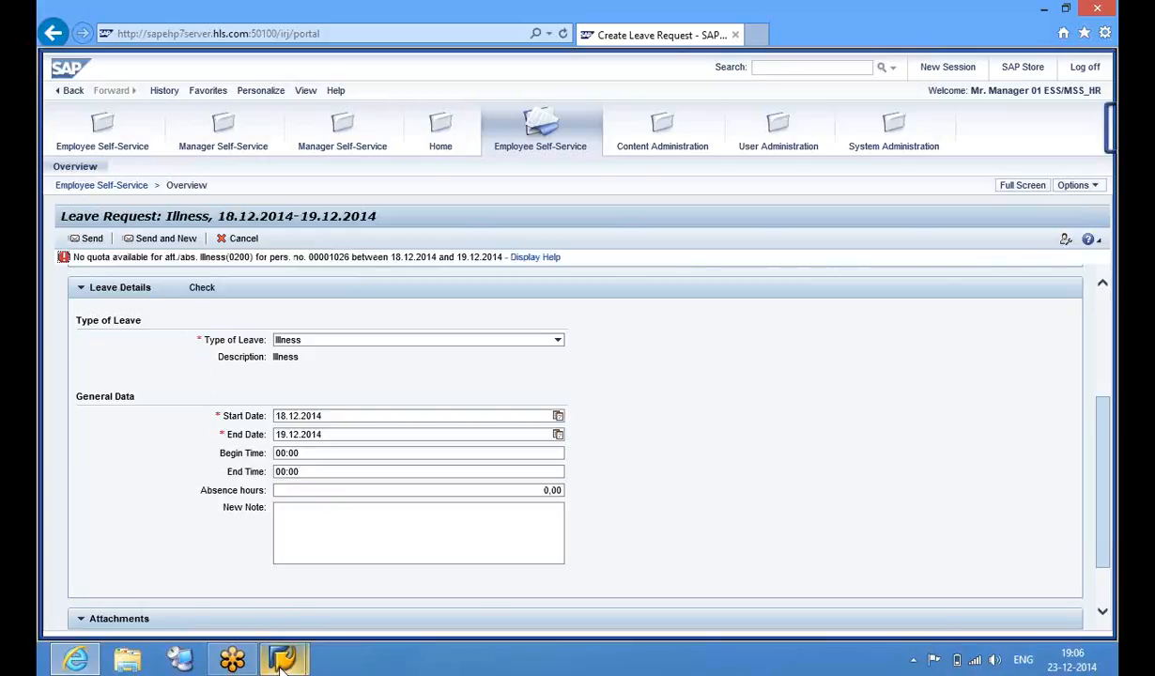
In PA30, select infotype 2006 Absence Quotas with subtype 04 Sick/Illness
mouse_move(283, 661)
click(353, 609)
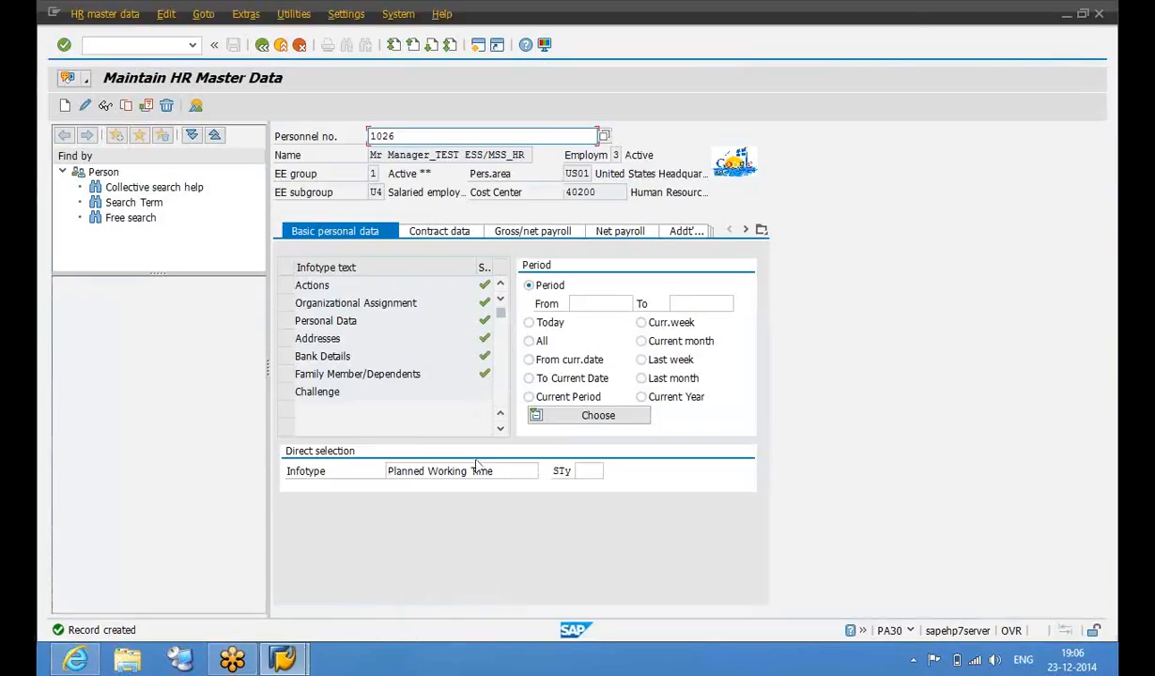
drag(507, 471, 369, 474)
text(2)
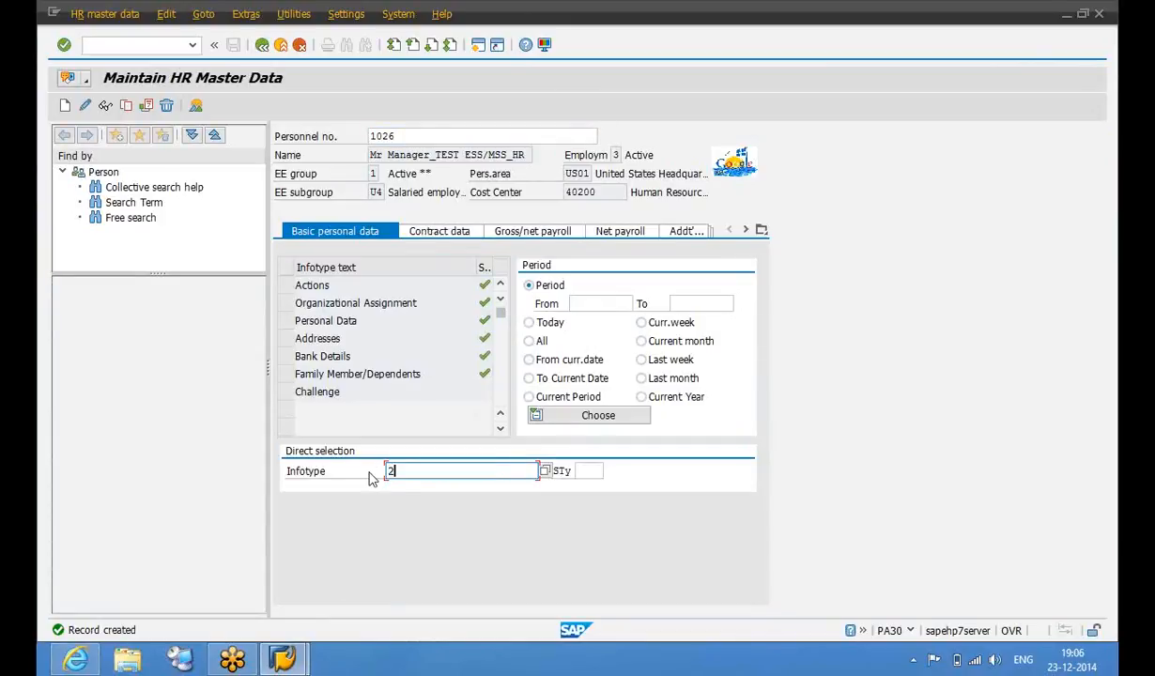
text(006)
key(Return)
click(592, 470)
click(609, 470)
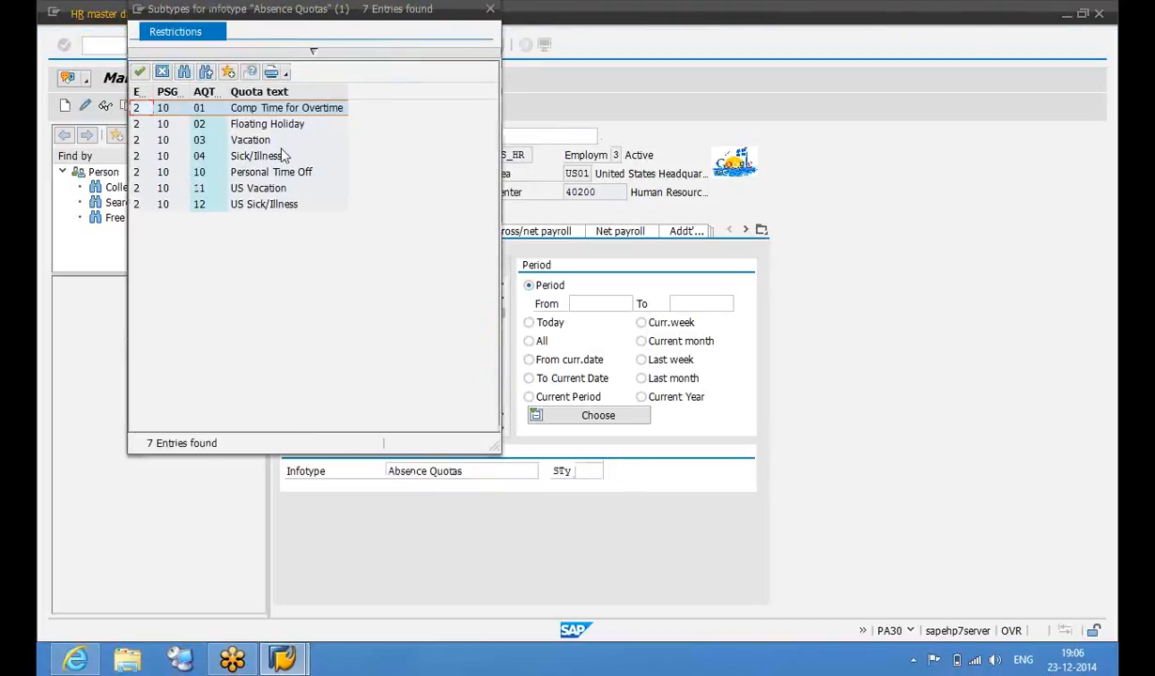
click(282, 158)
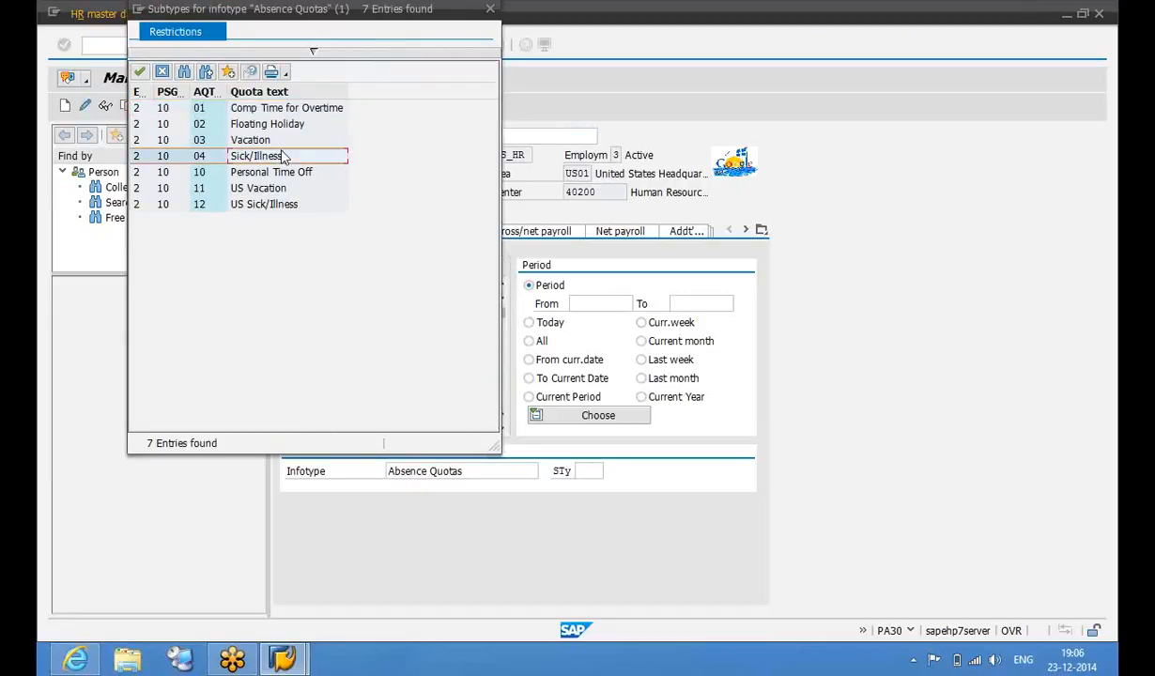
double_click(283, 158)
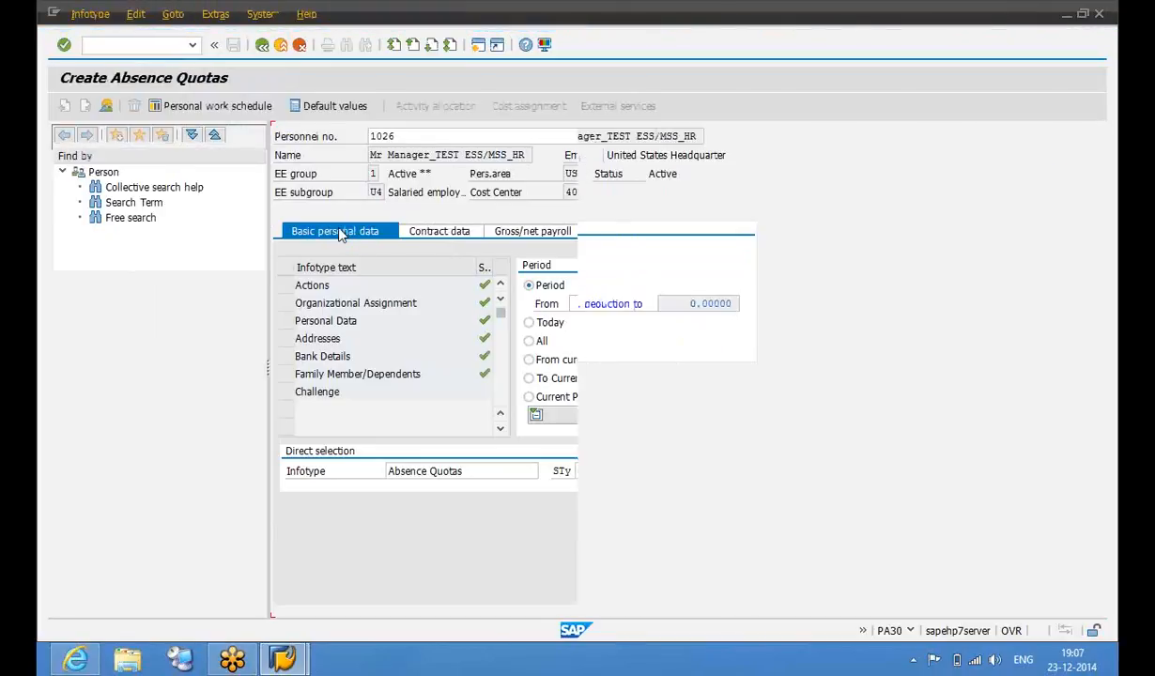
Enter validity 01.01.2014–31.12.2014 and a 240-hour quota, then save
text(01612014)
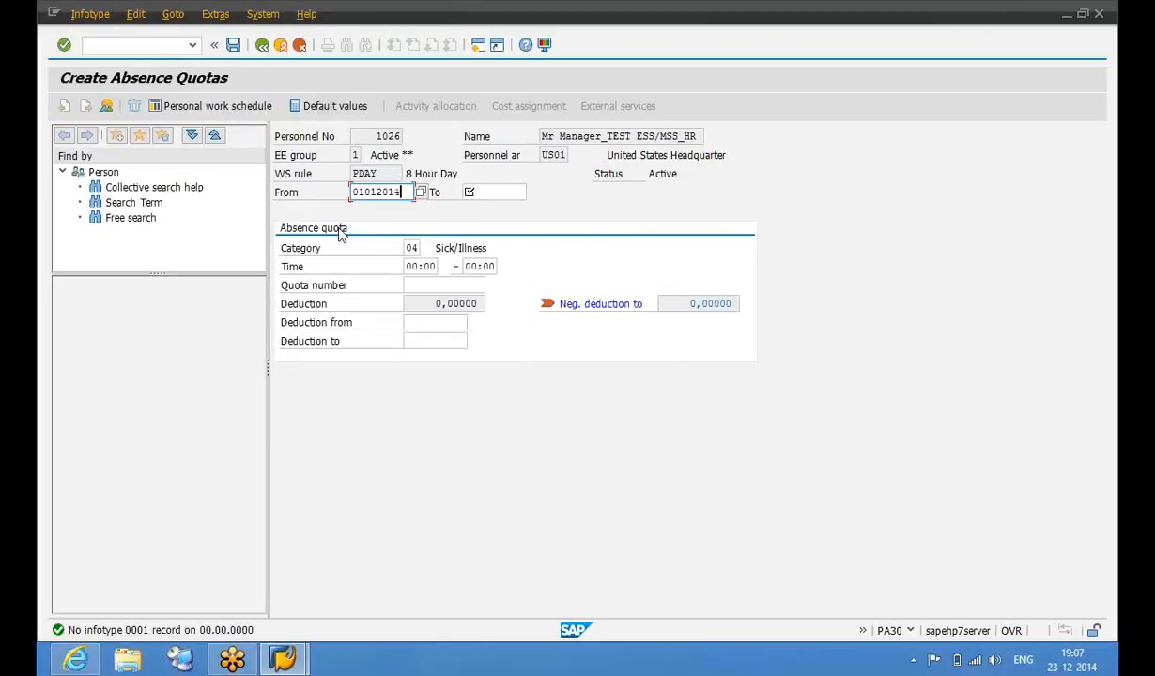
key(Tab)
text(31122014)
key(Return)
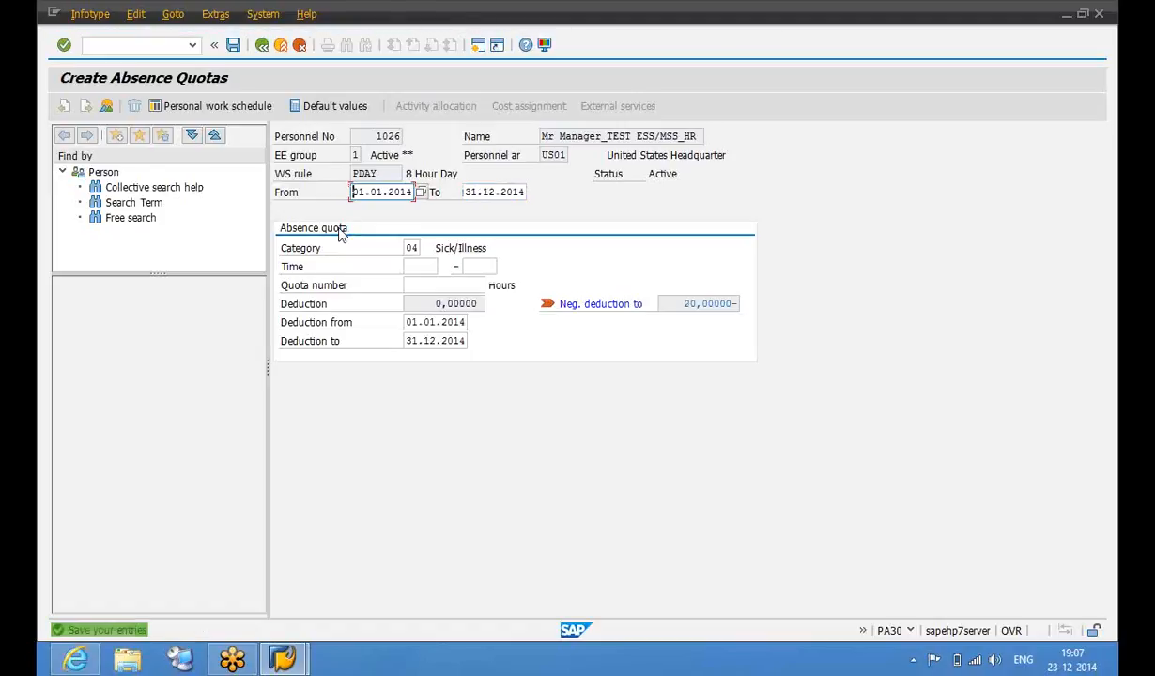
click(442, 279)
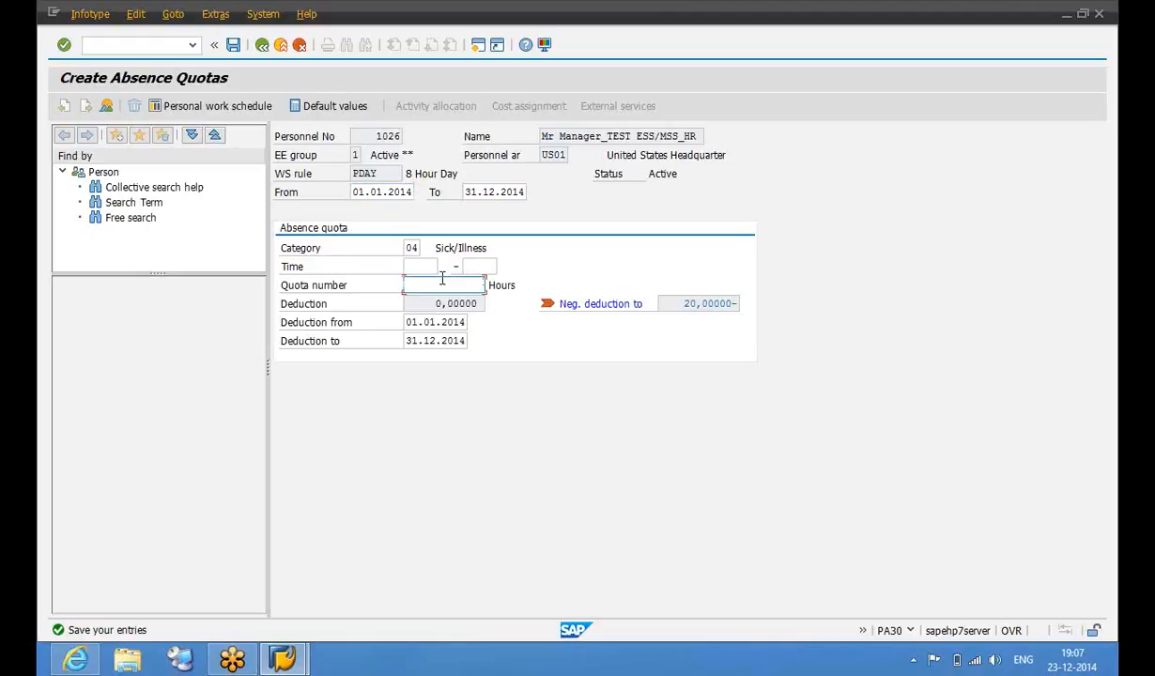
key(Return)
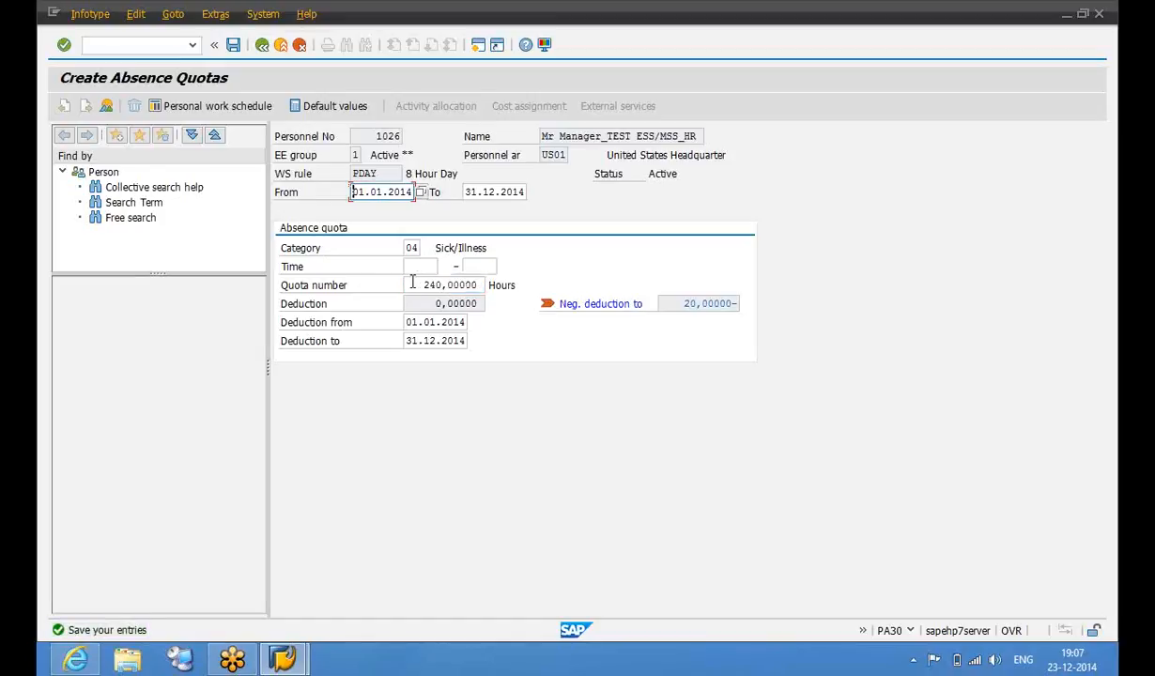
click(416, 321)
click(417, 341)
click(234, 52)
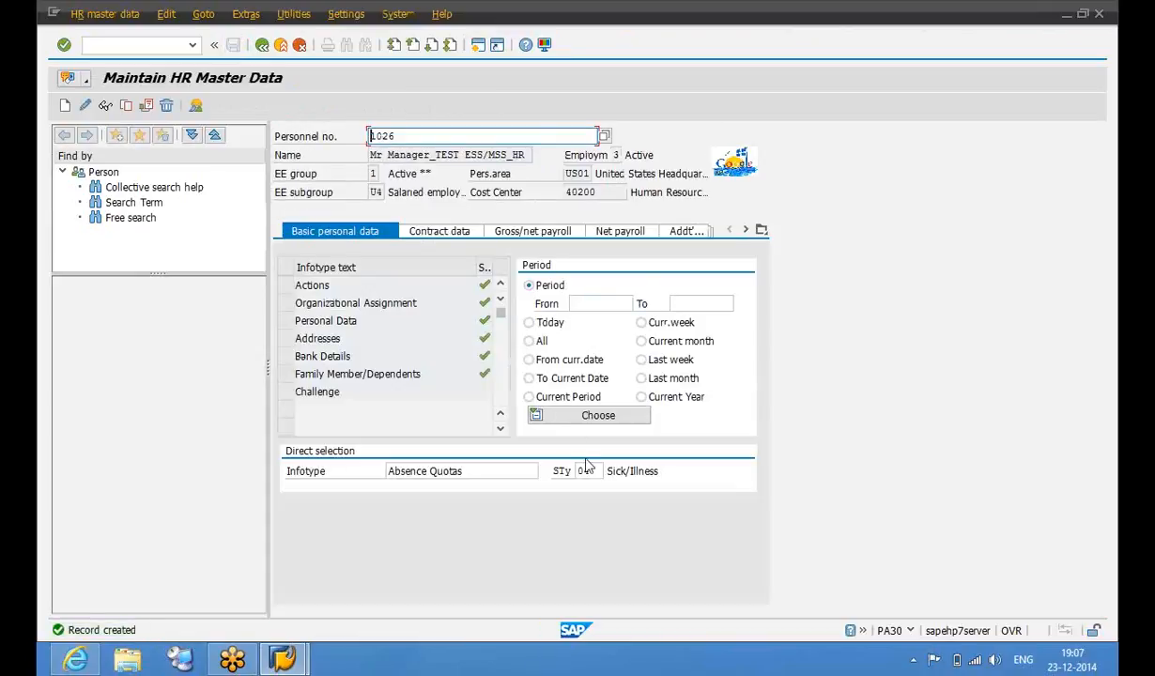
Create a new absence quota record with subtype 03 Vacation
click(590, 469)
click(610, 473)
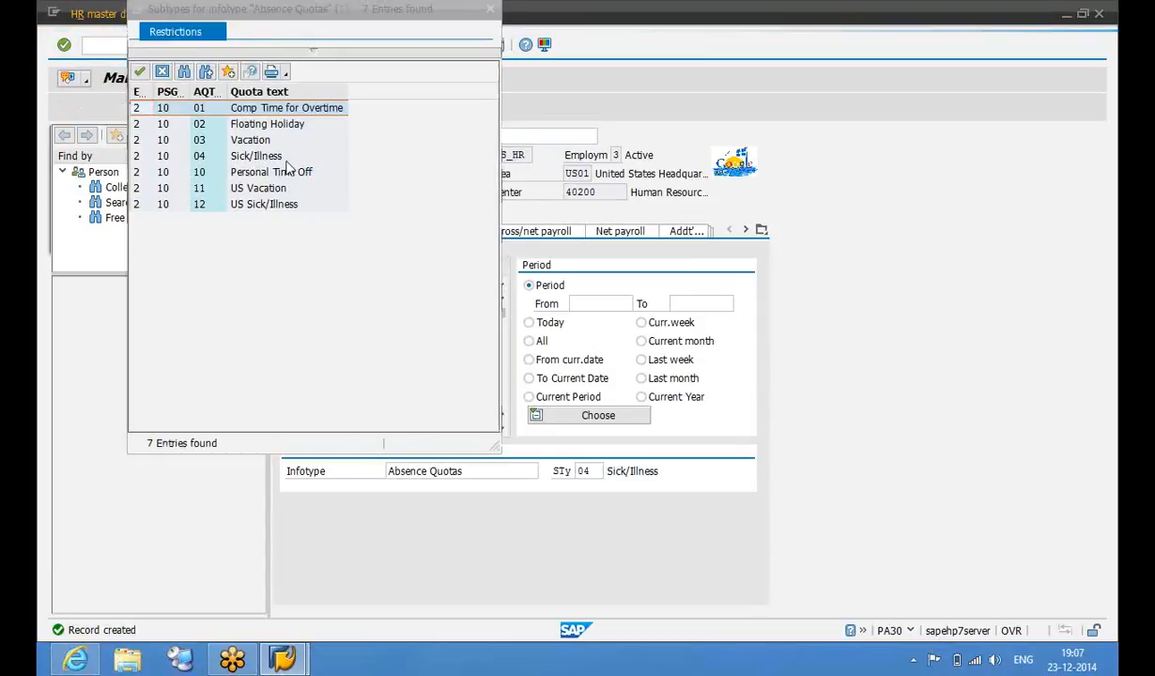
double_click(258, 140)
click(65, 106)
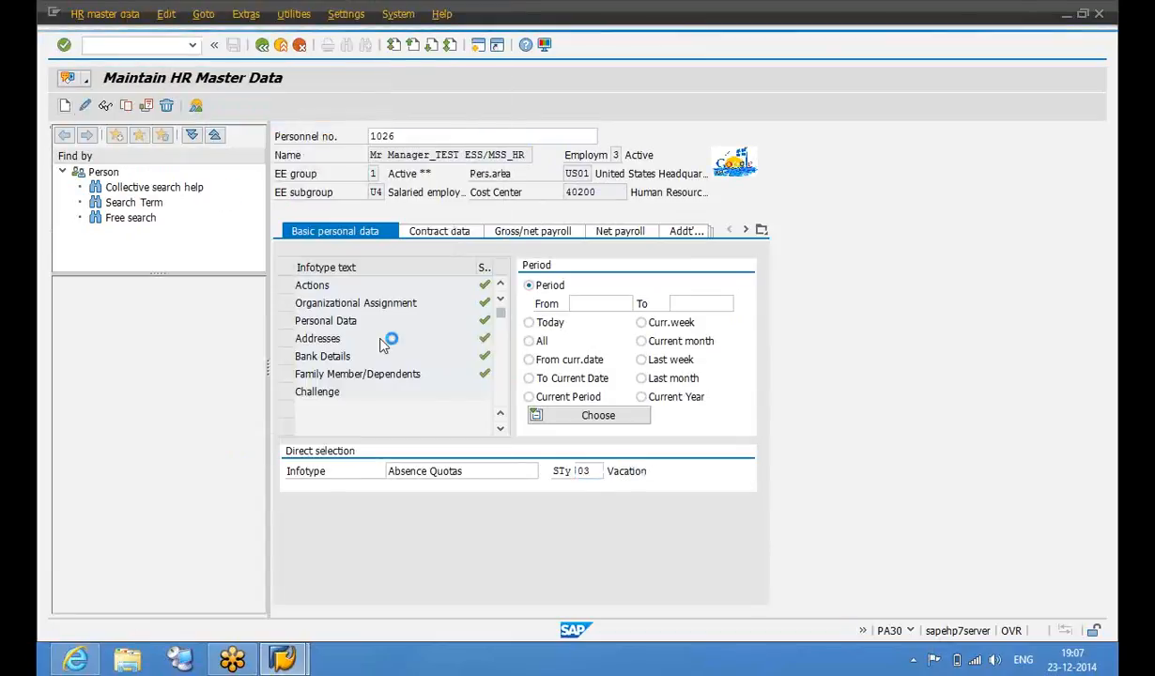
Enter validity 01.01.2014–31.12.2014 and a 180-hour quota, then save it
text(01012014)
key(Tab)
text(31122014)
key(Tab)
key(Tab)
key(Tab)
key(Tab)
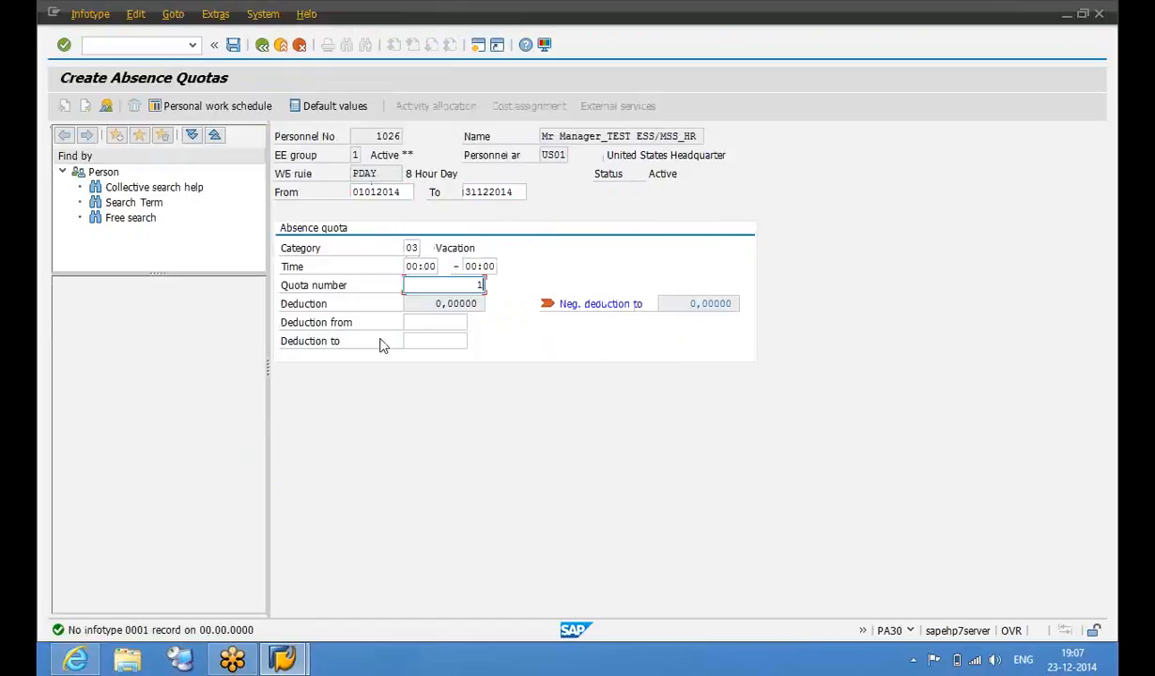
text(180)
key(Return)
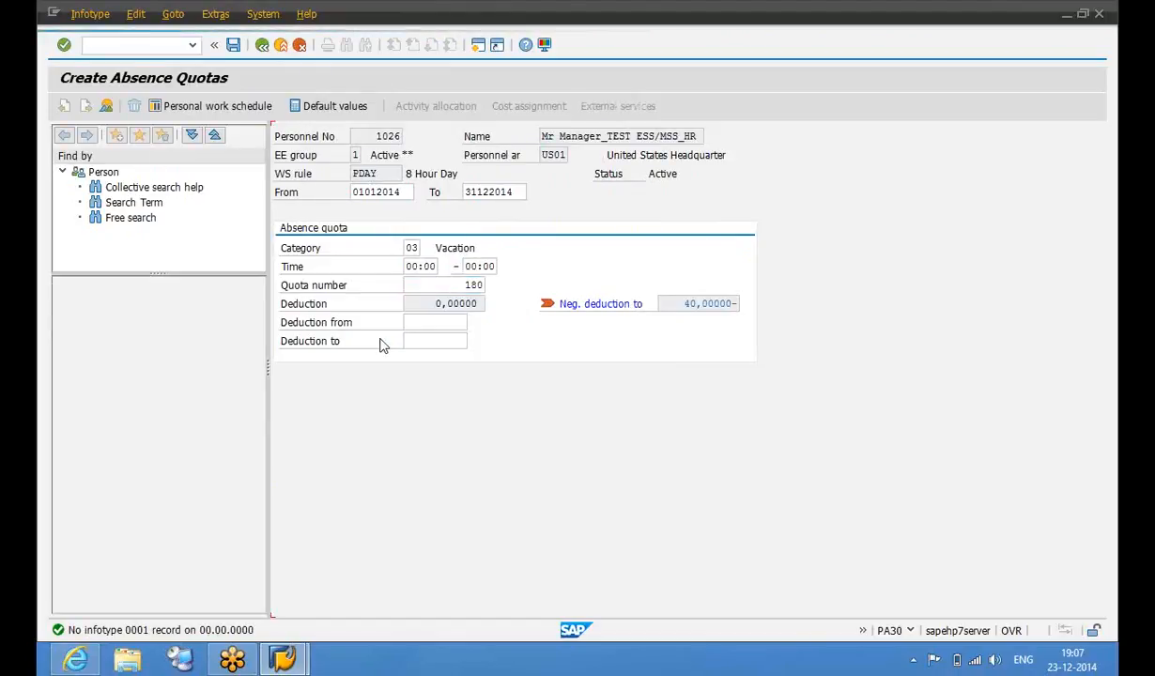
key(ctrl+s)
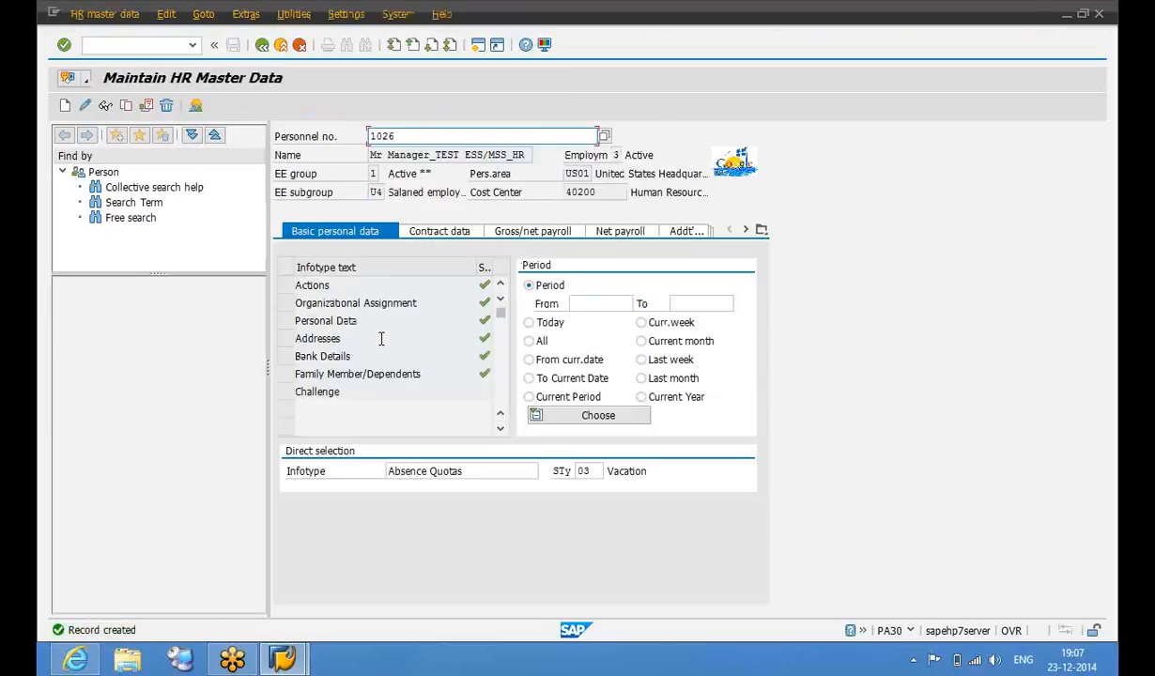
key(alt+Tab)
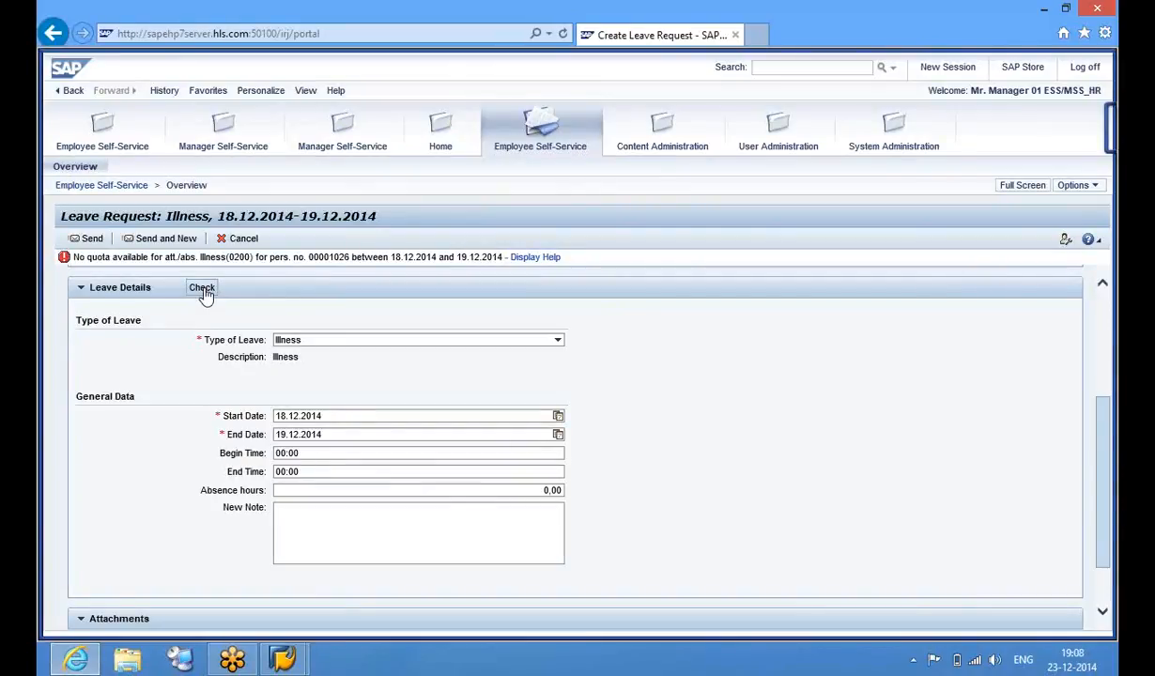
Recheck the Illness request, showing 16,00 absence hours, and add the note 'Not feeling well'
click(202, 289)
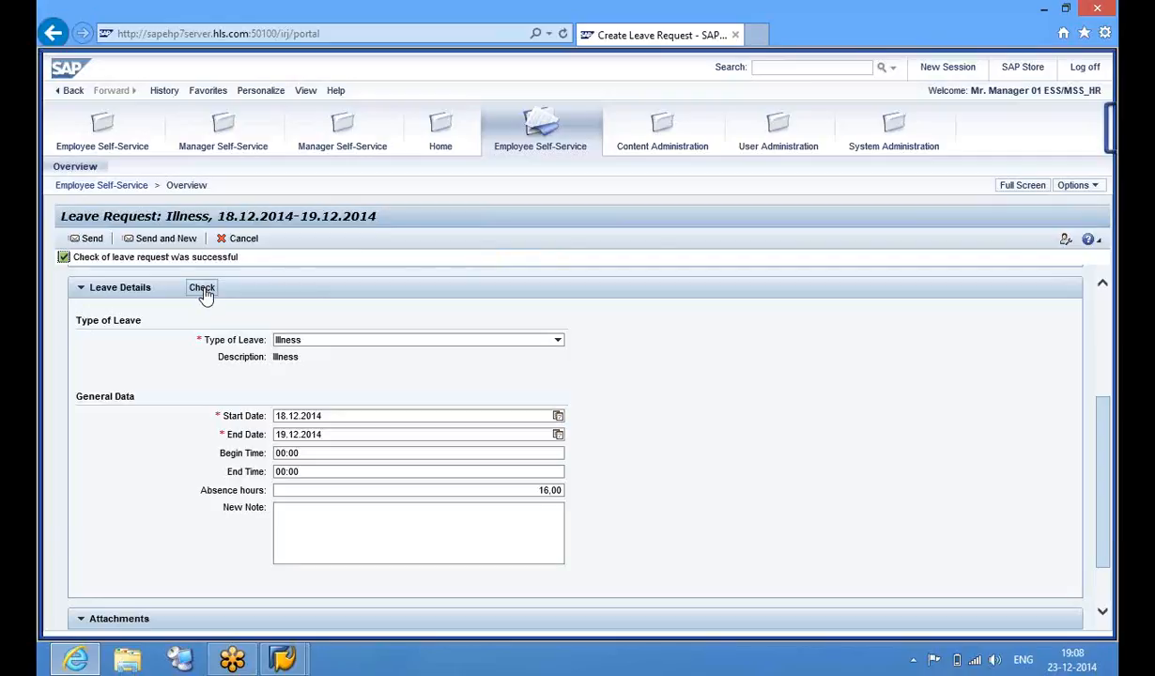
click(330, 454)
click(328, 472)
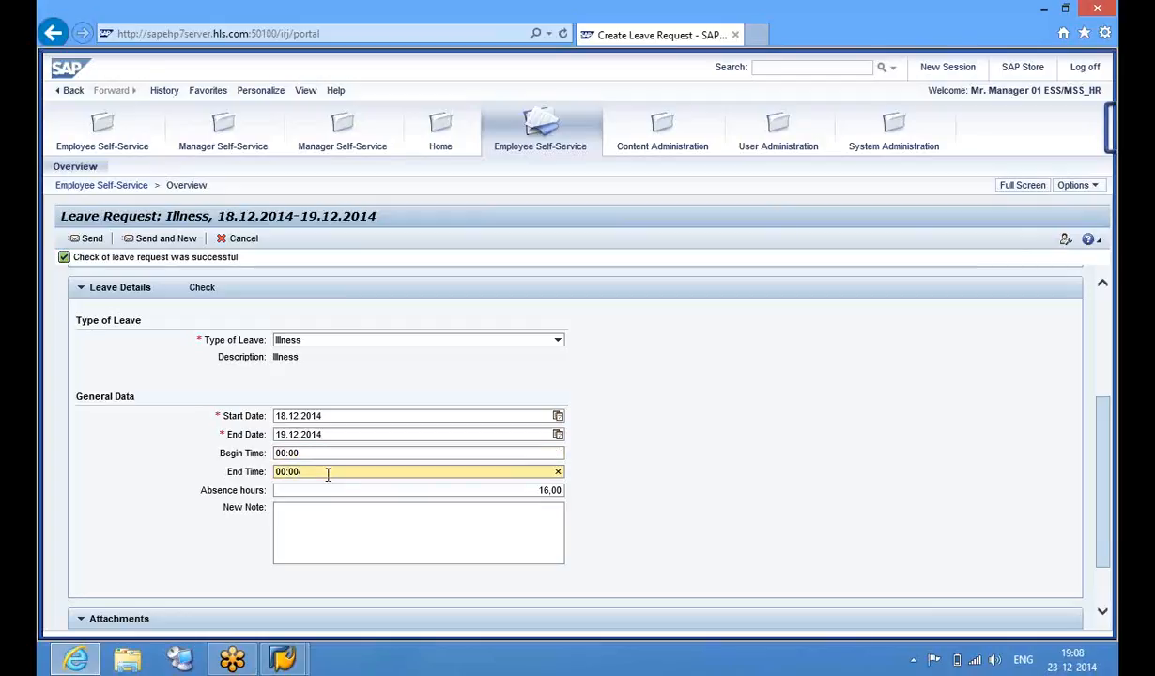
click(480, 490)
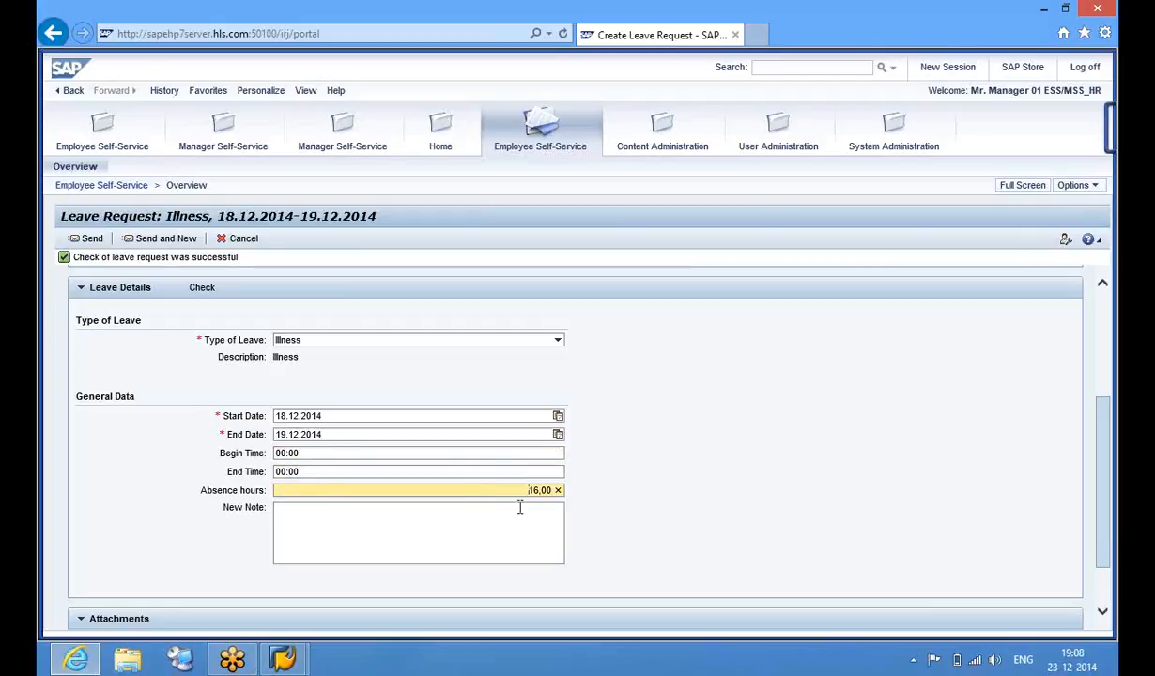
click(437, 536)
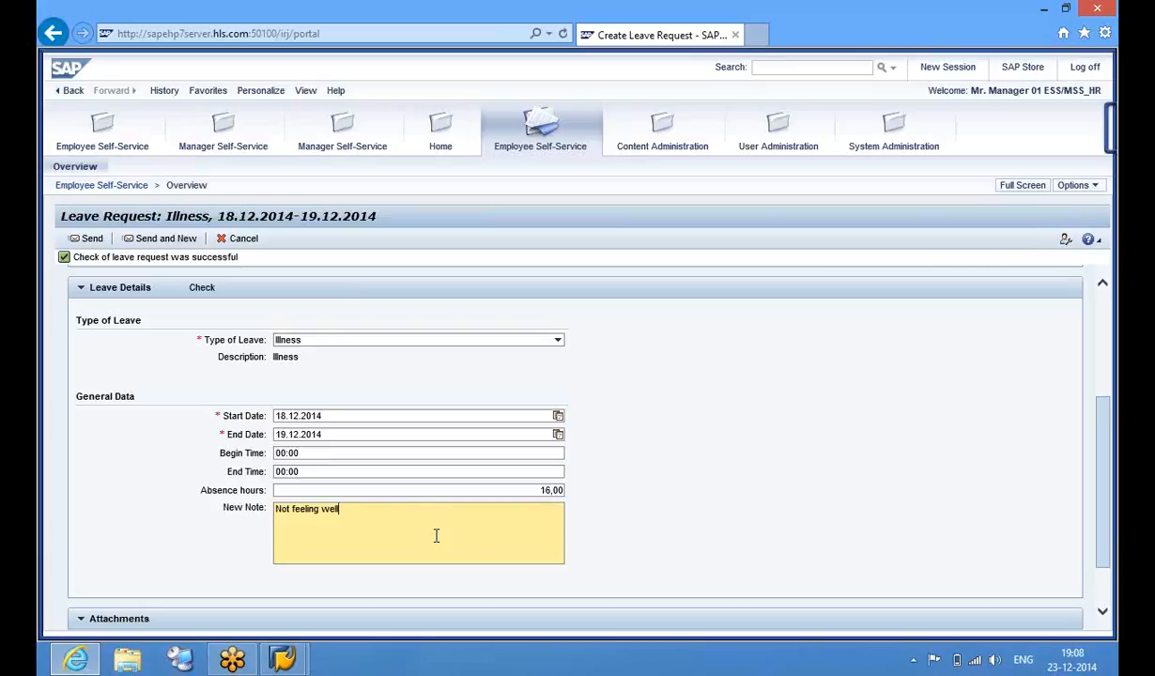
drag(1108, 441, 1105, 483)
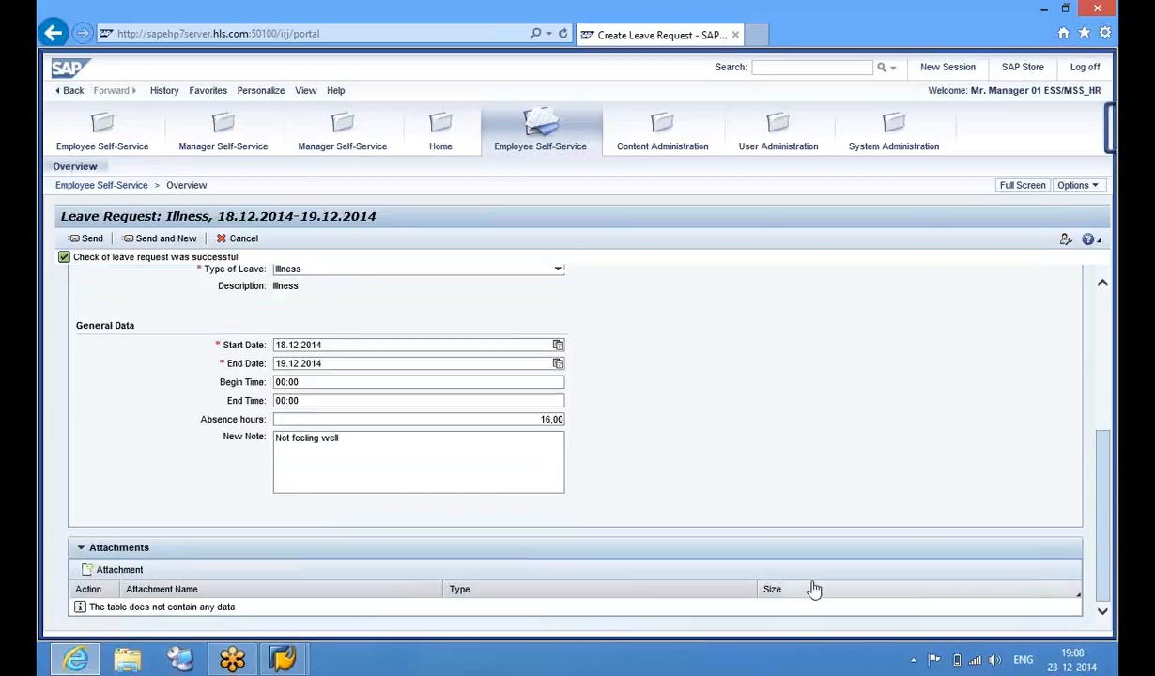
Try attaching Pic.jpg from the Desktop, which fails with 'File type is not configured'
click(138, 578)
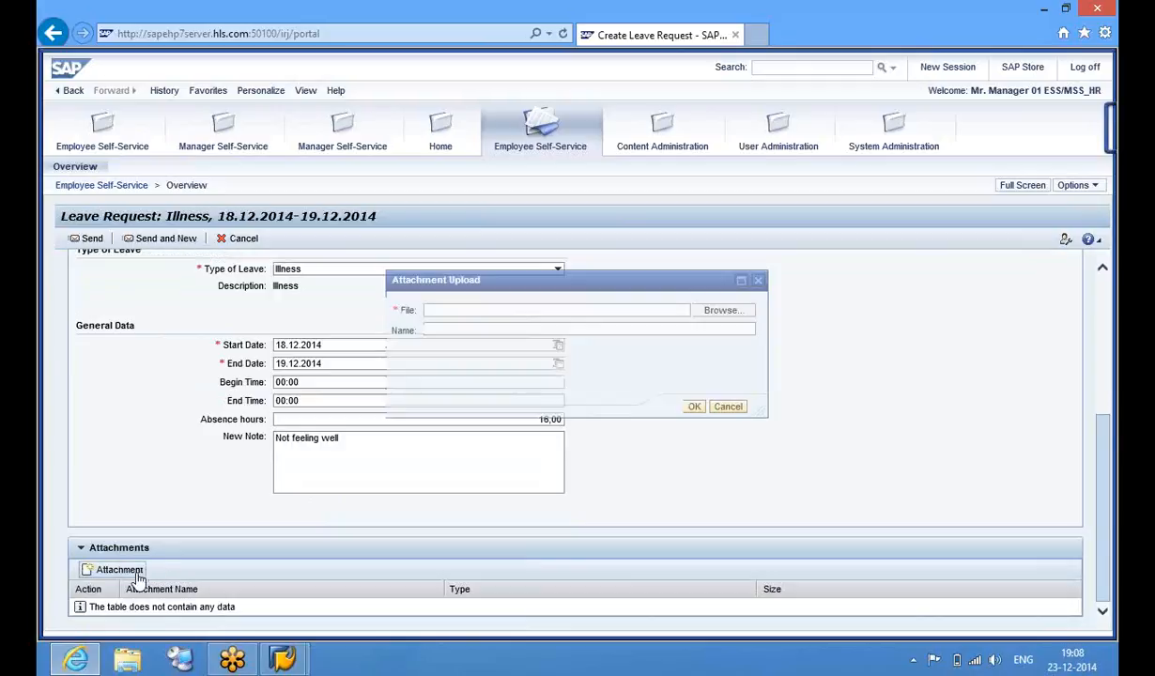
click(722, 311)
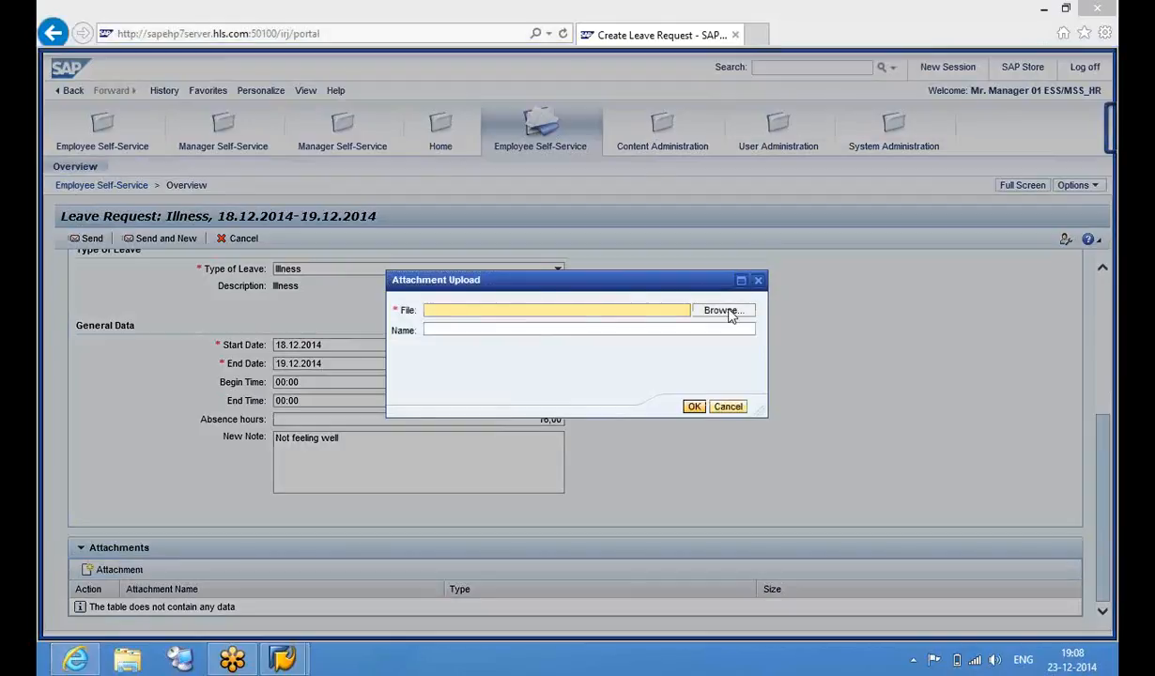
key(Down)
key(Down)
key(Down)
key(Down)
key(Down)
key(Down)
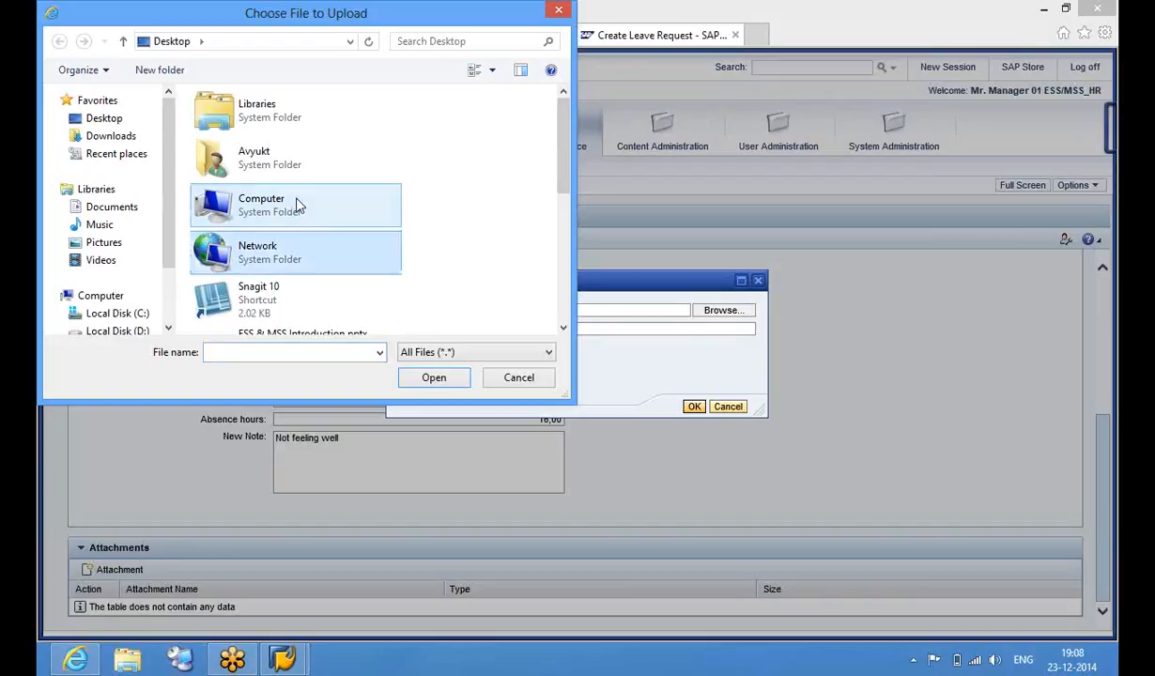
key(Up)
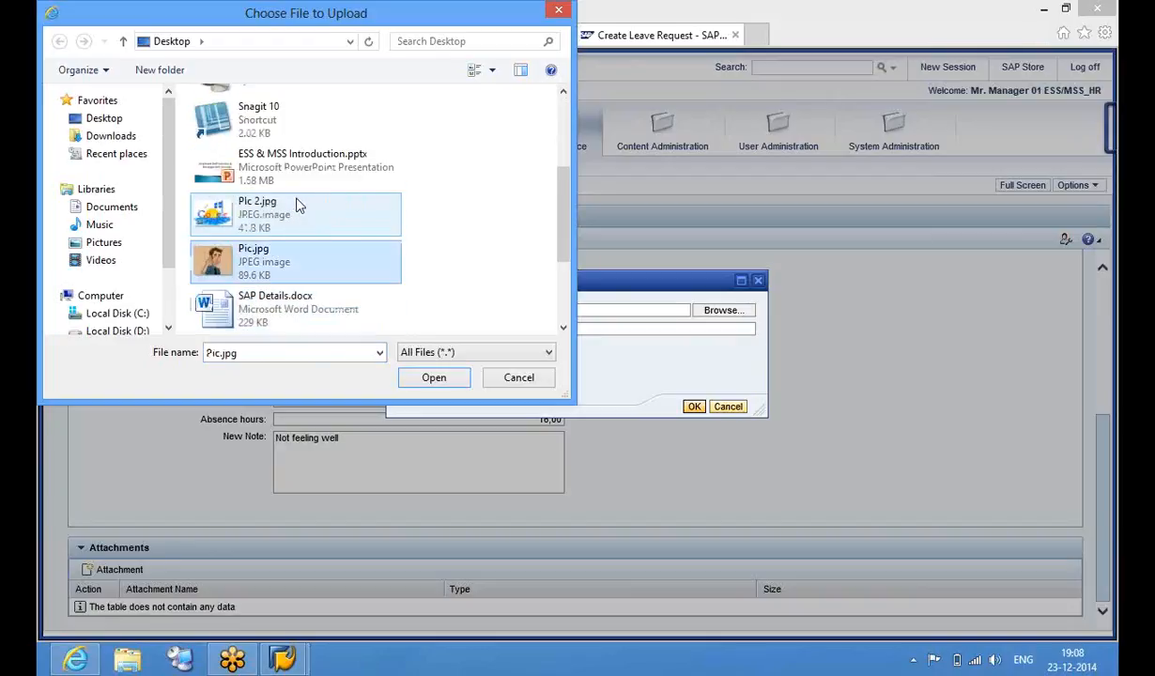
click(419, 381)
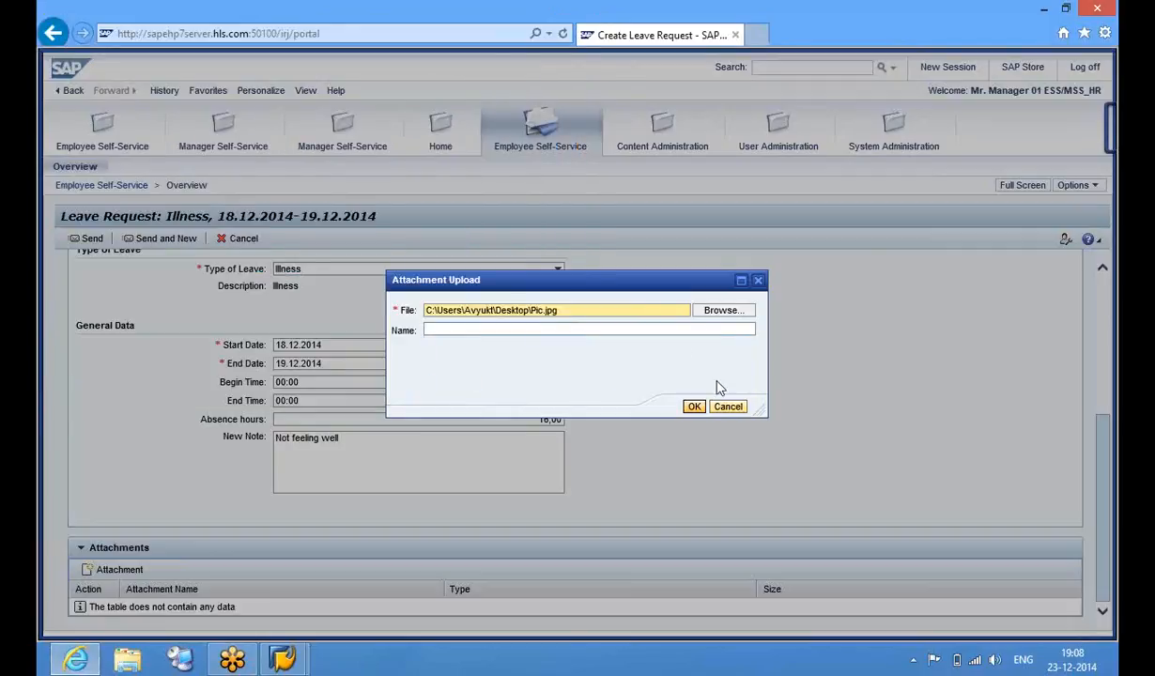
click(696, 410)
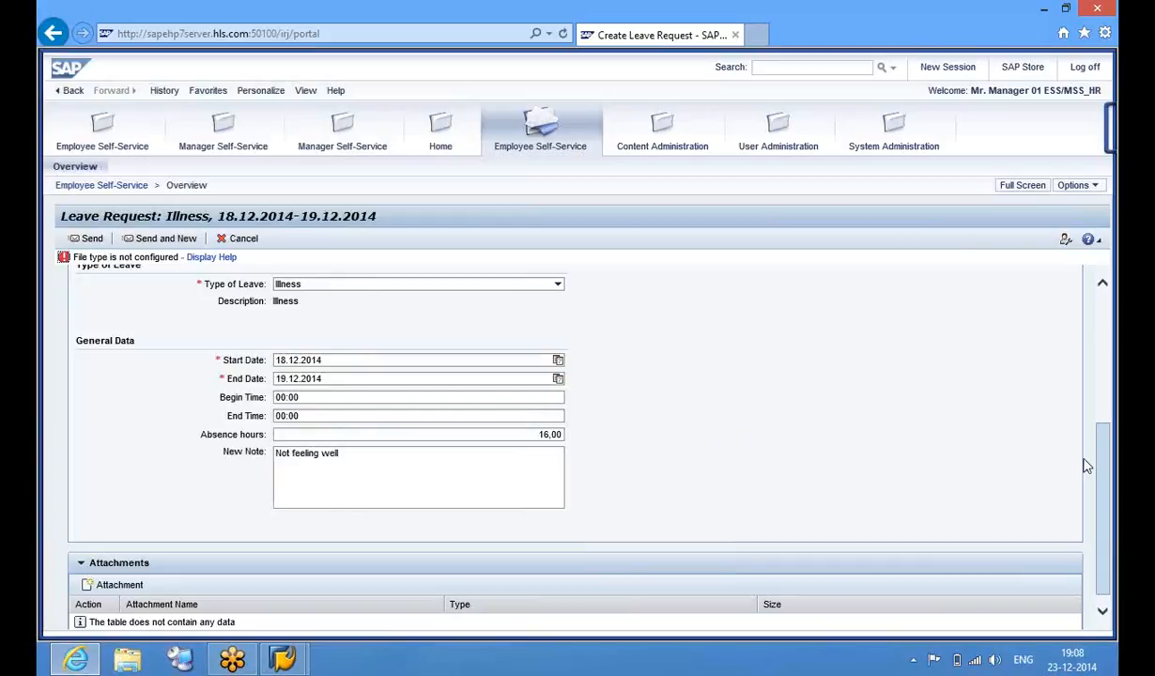
drag(1103, 470, 1103, 483)
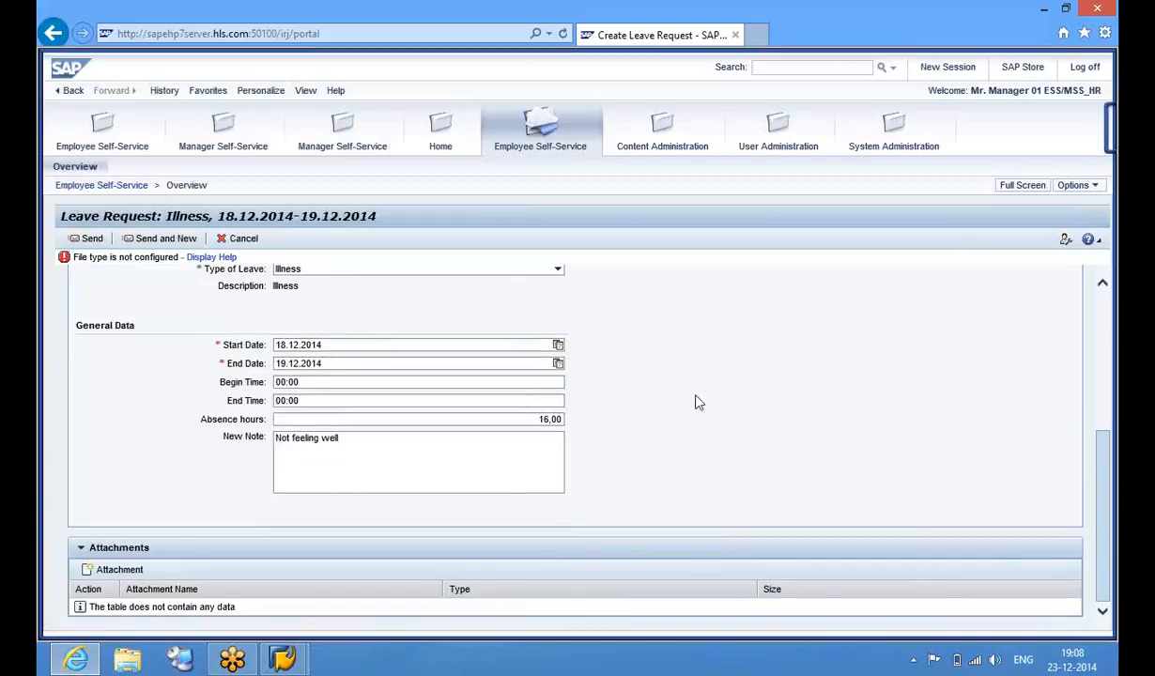
View and close the help on the file type error, then open the Windows Run box
click(202, 262)
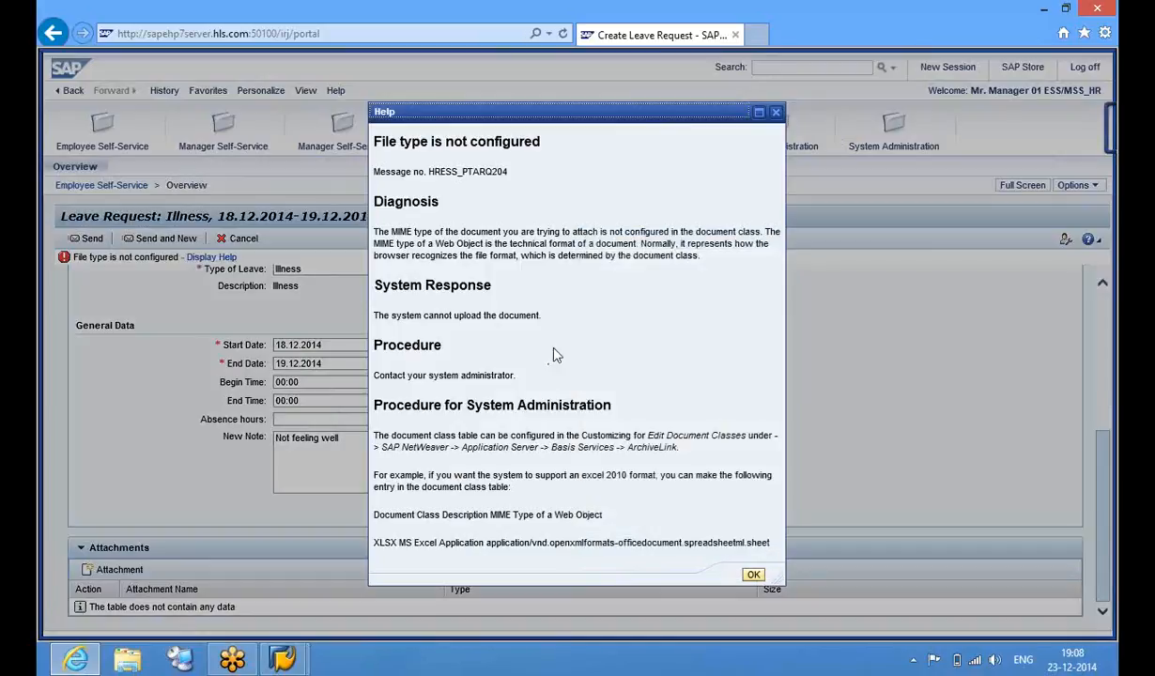
click(777, 113)
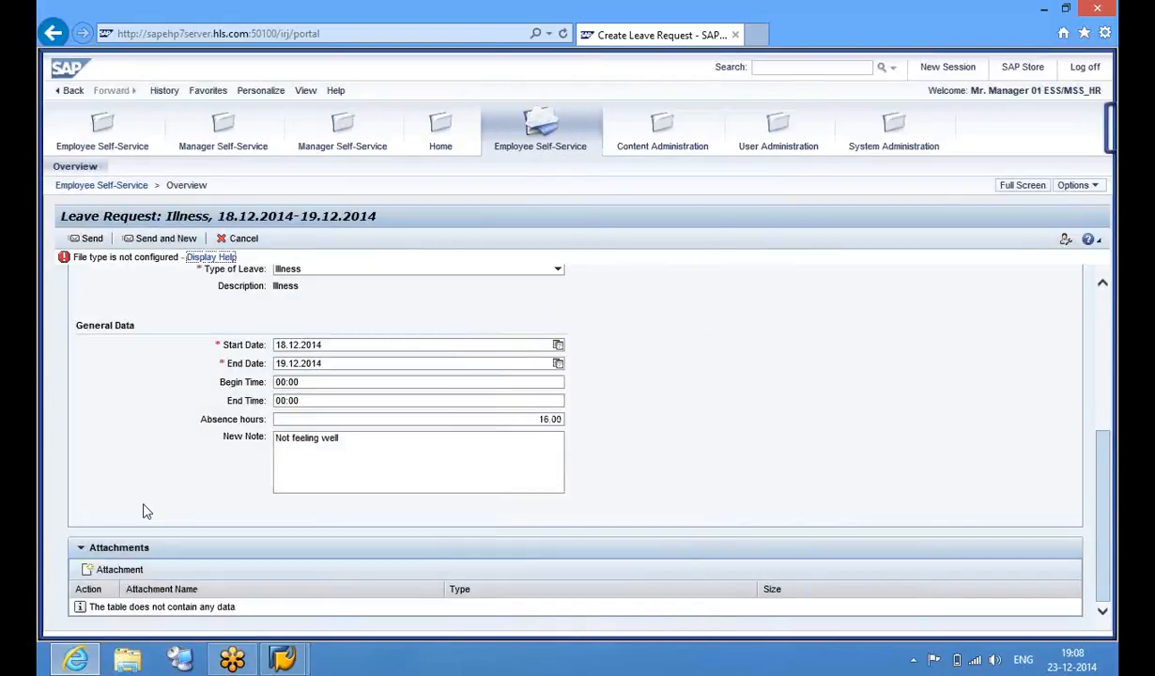
key(super+r)
Launch Word with winword, skip activation, and save a blank Doc1.docx on the Desktop
text(win)
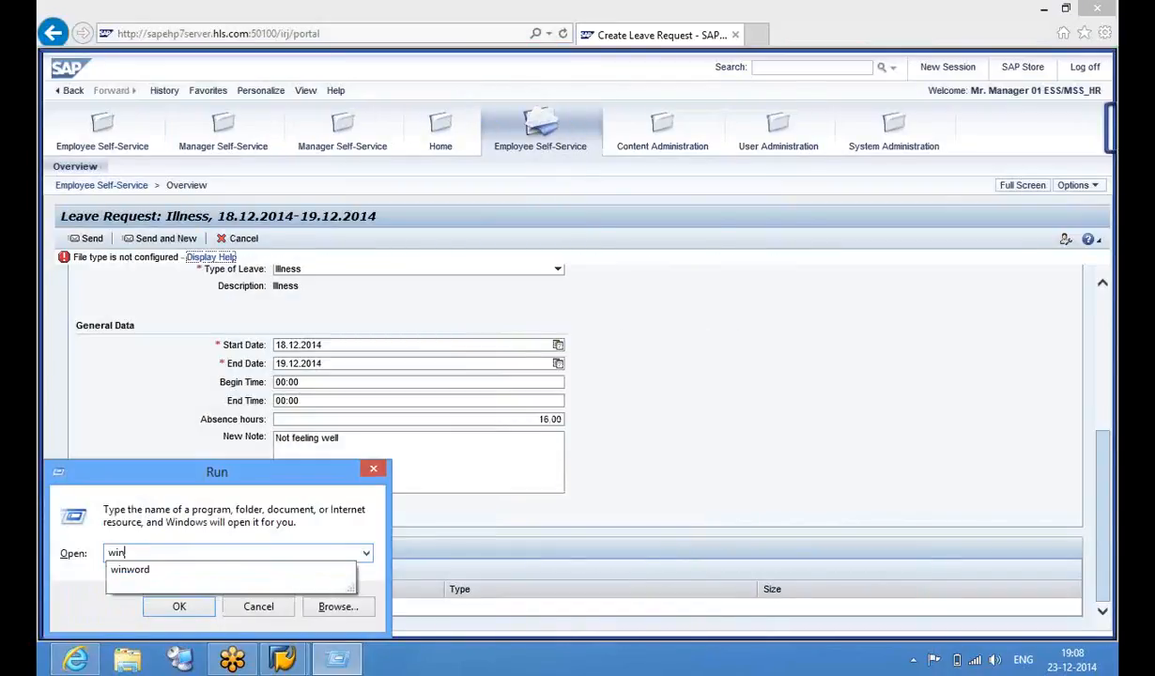
text(word)
key(Return)
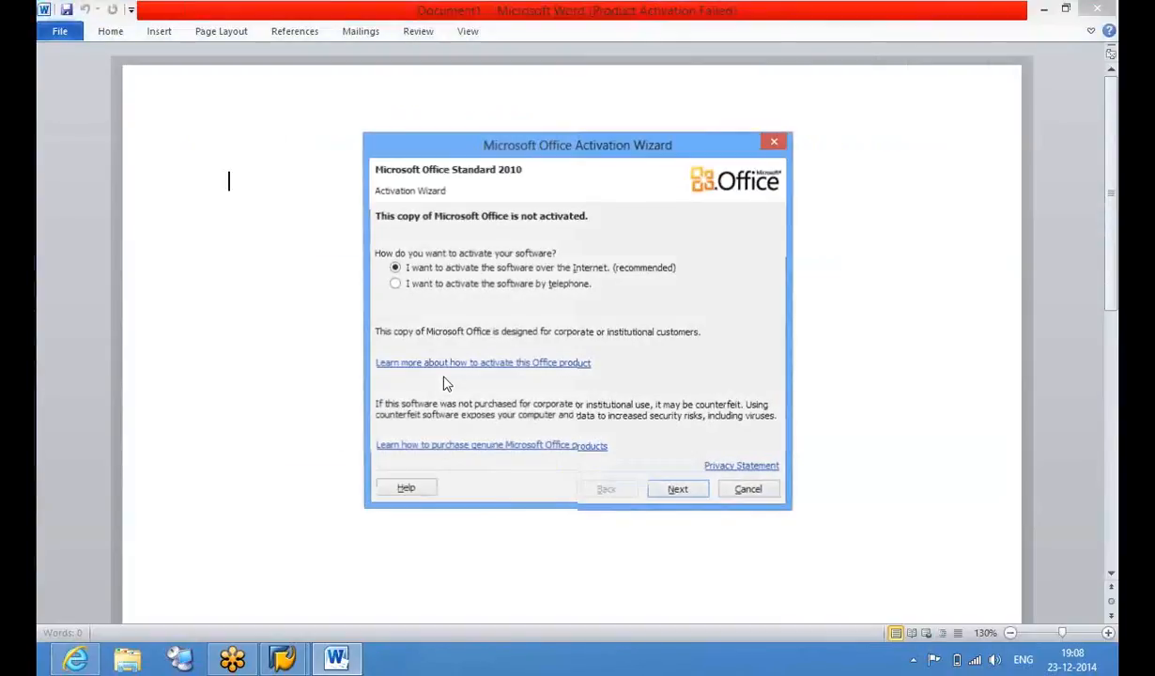
key(Escape)
key(ctrl+s)
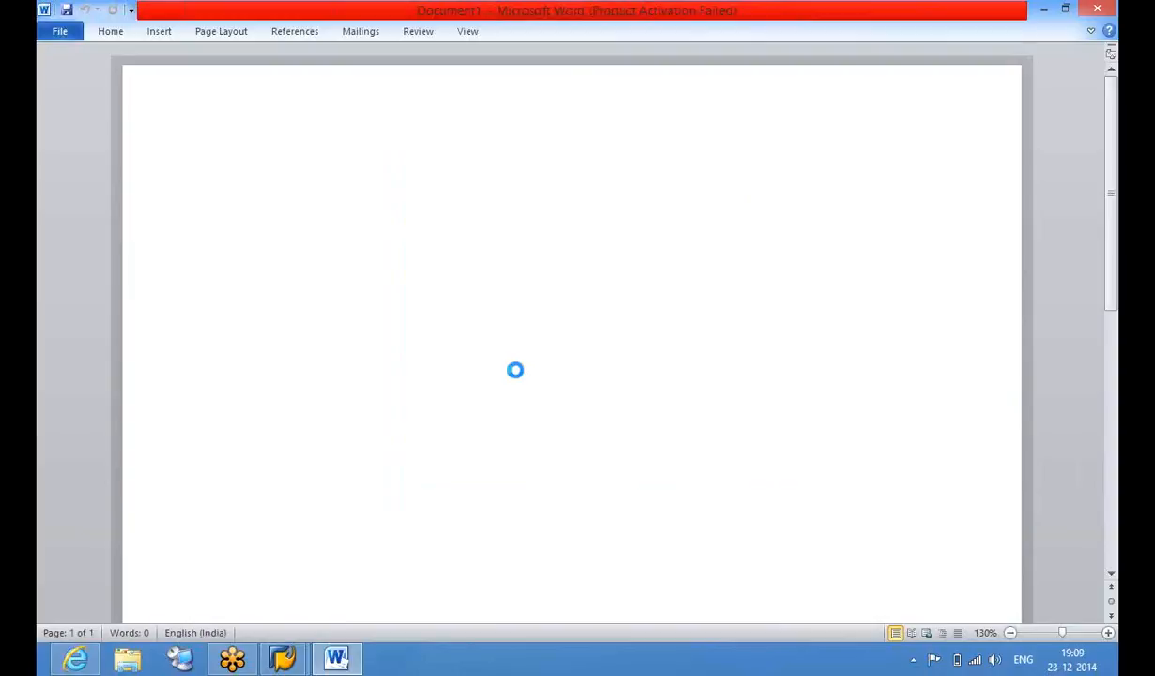
click(155, 158)
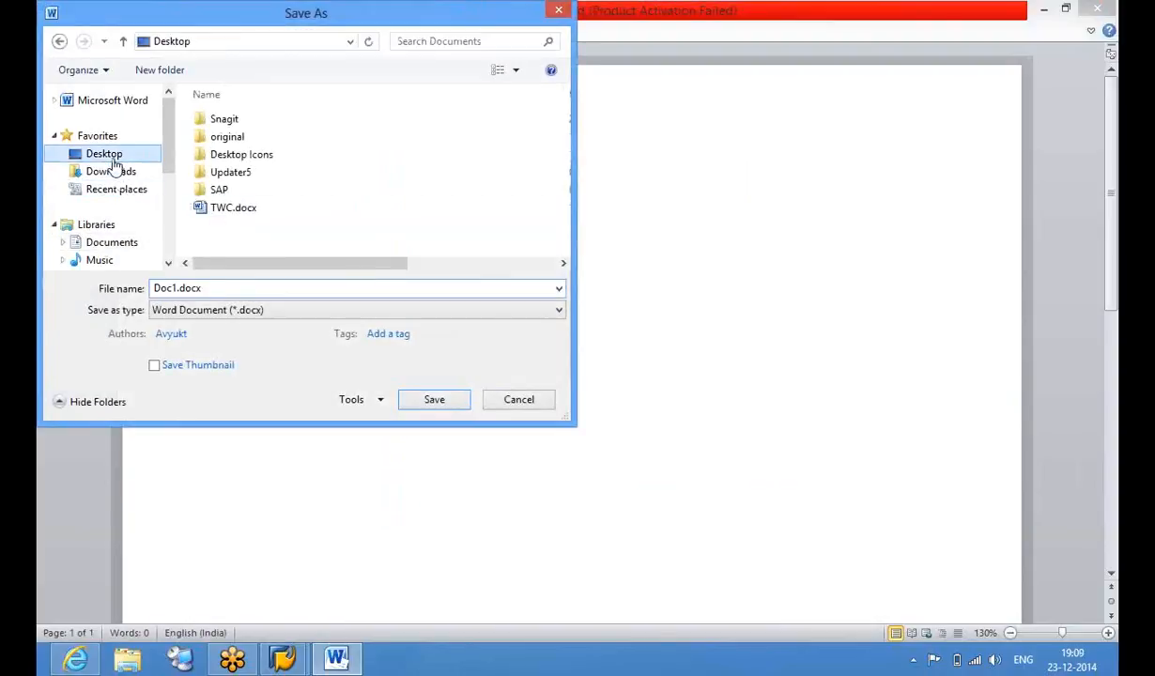
click(432, 400)
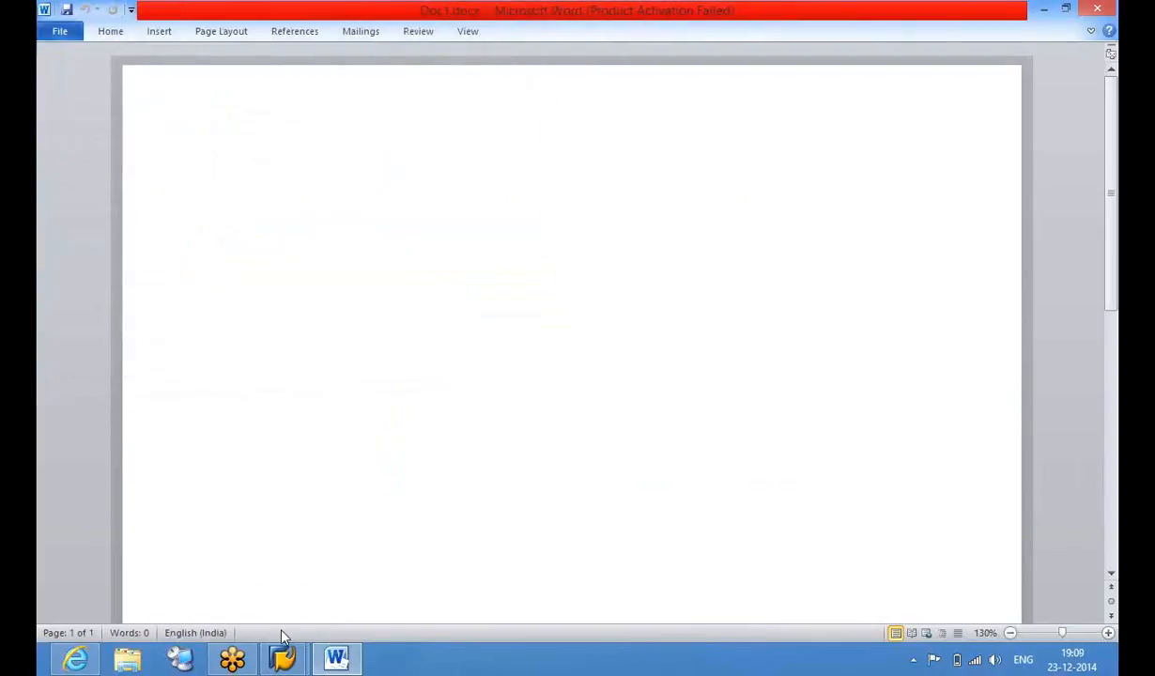
Attach Doc1.docx to the Illness request under the name 'Medical Description'
click(75, 661)
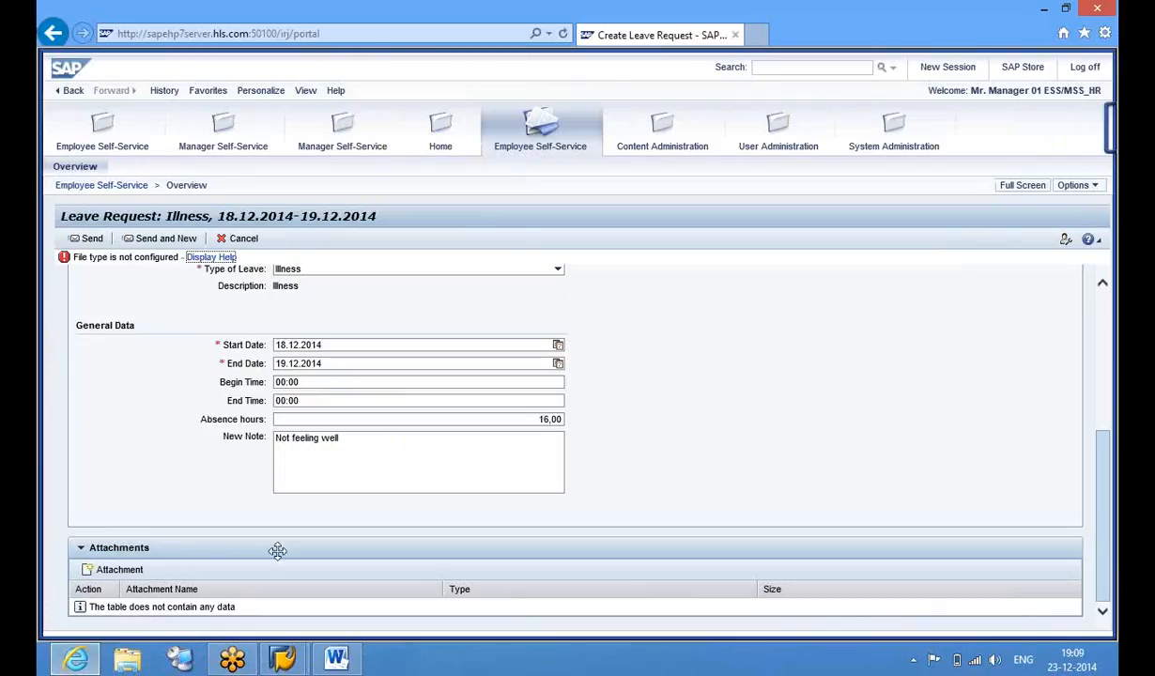
click(120, 570)
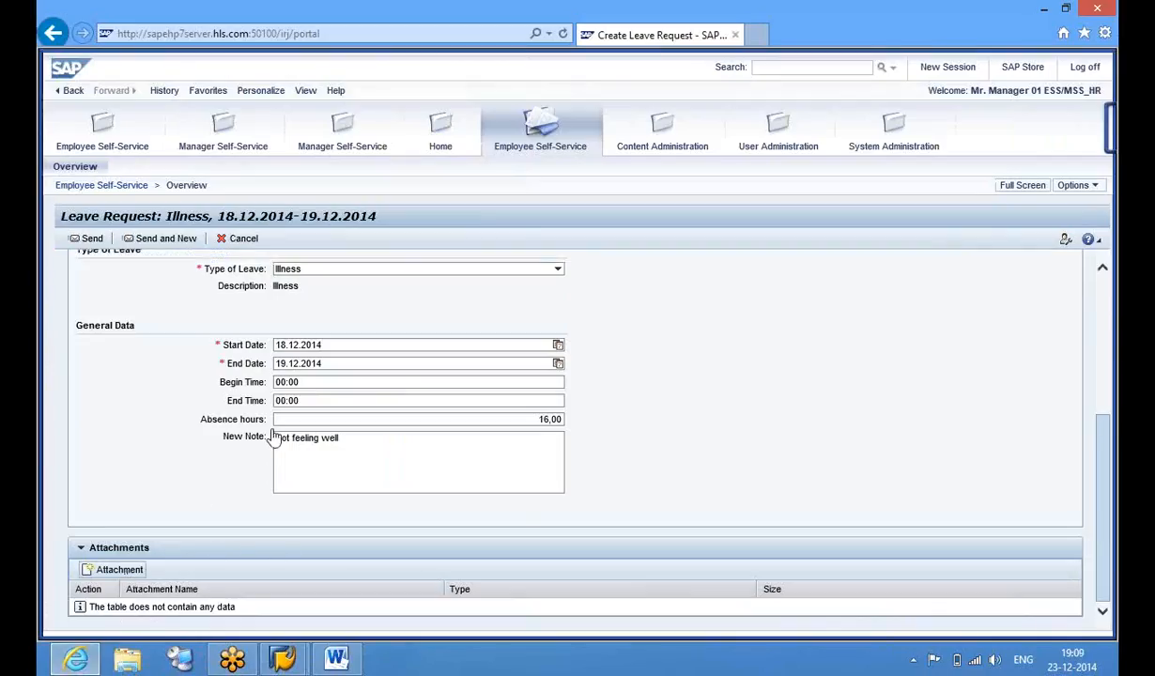
click(720, 311)
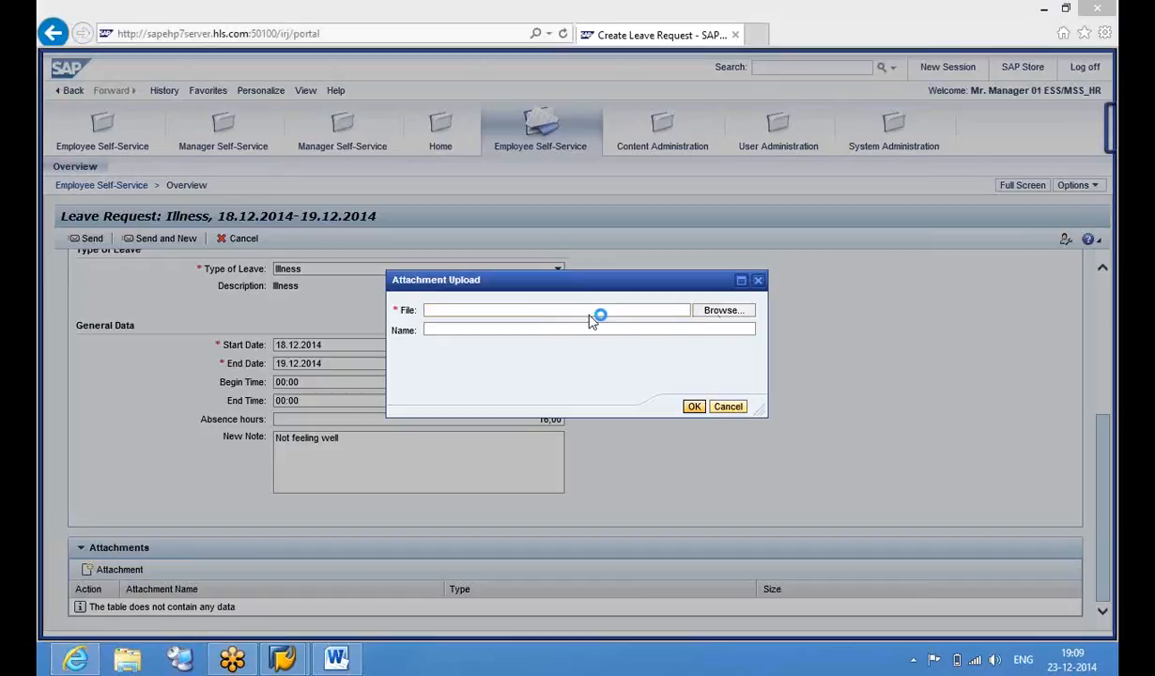
scroll(284, 264, down, 1)
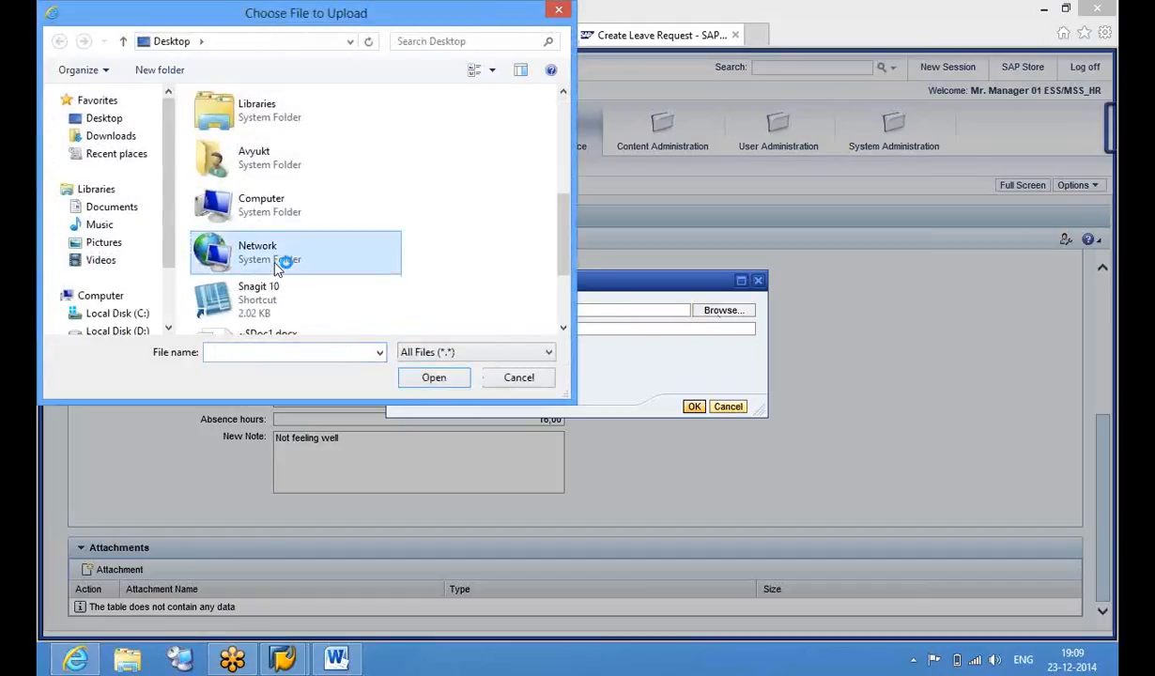
click(284, 264)
scroll(285, 264, down, 1)
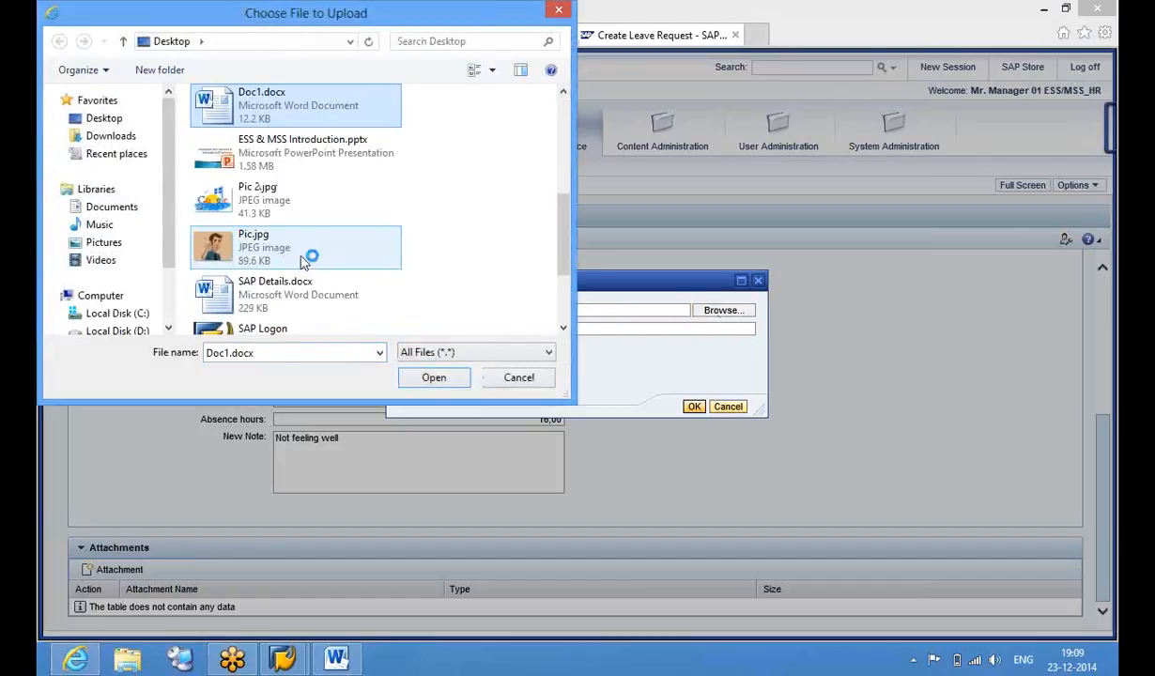
click(438, 379)
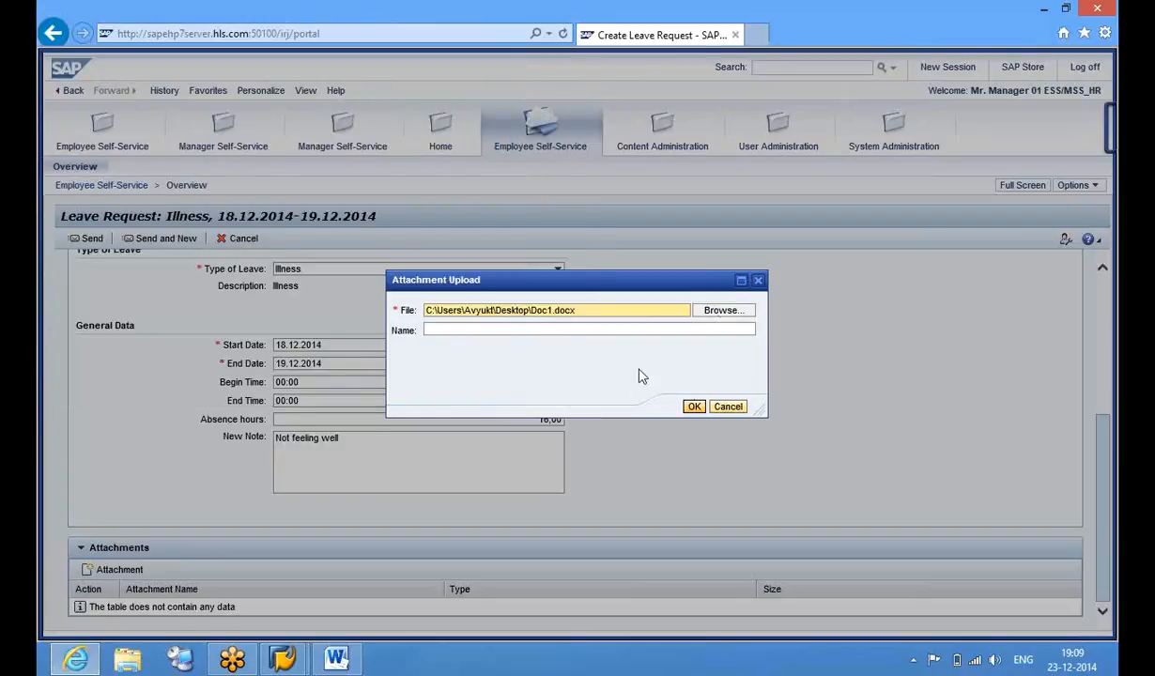
click(585, 328)
text(Medlcaf Description)
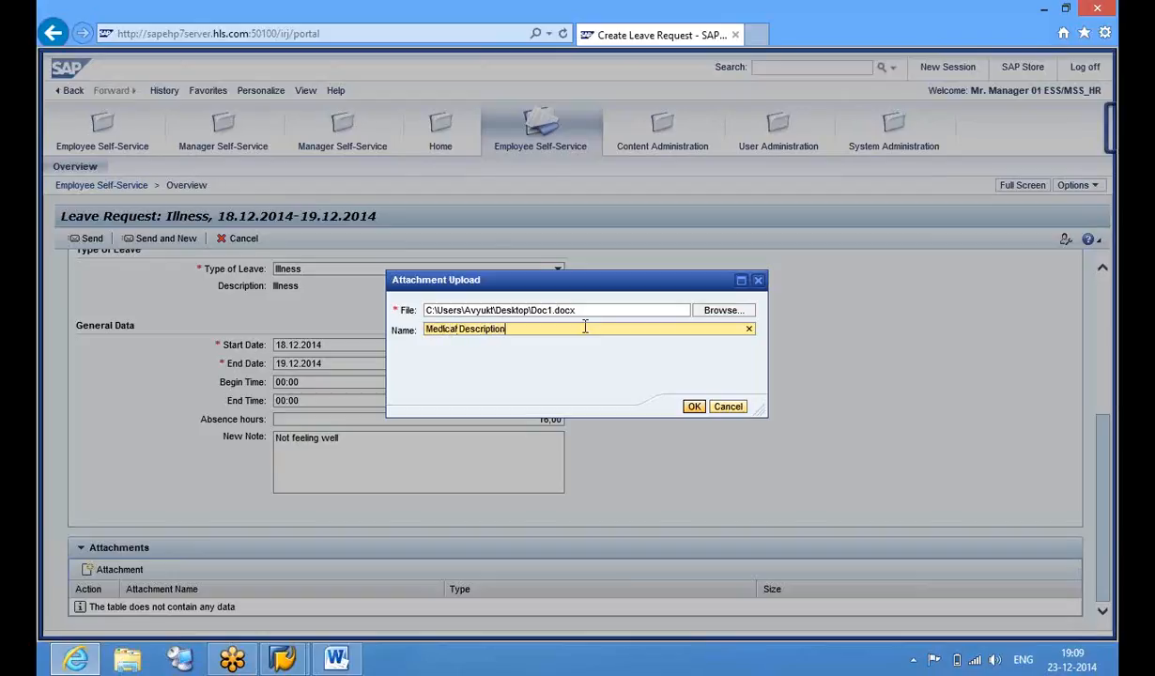
click(695, 408)
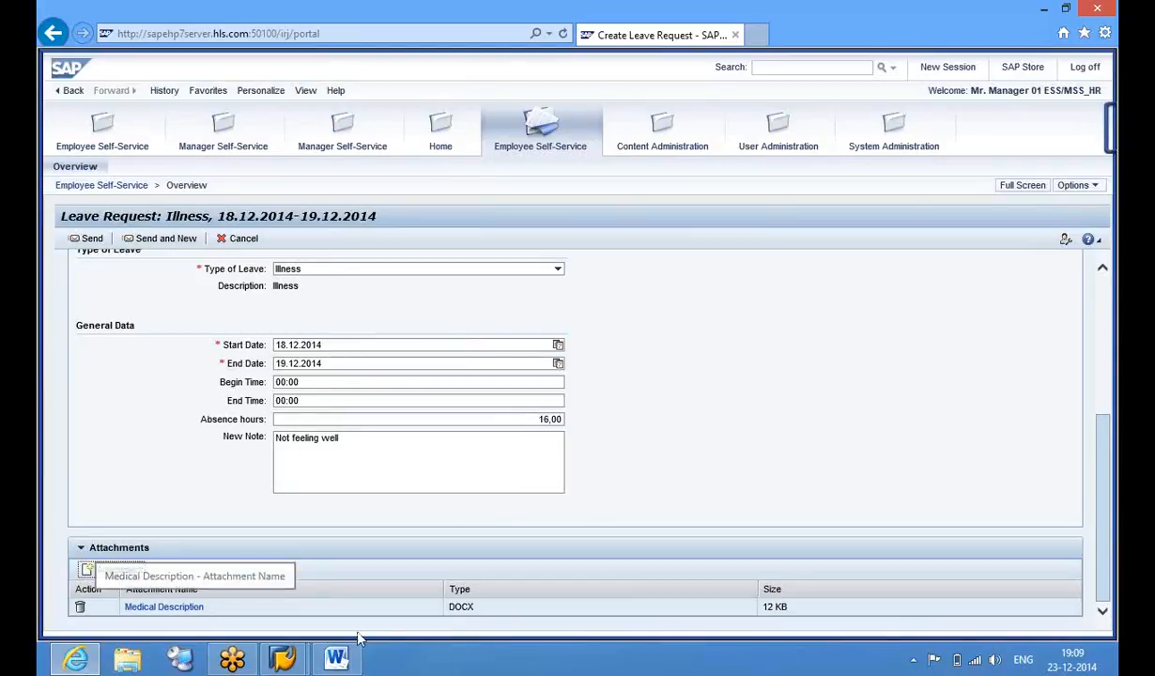
click(1107, 489)
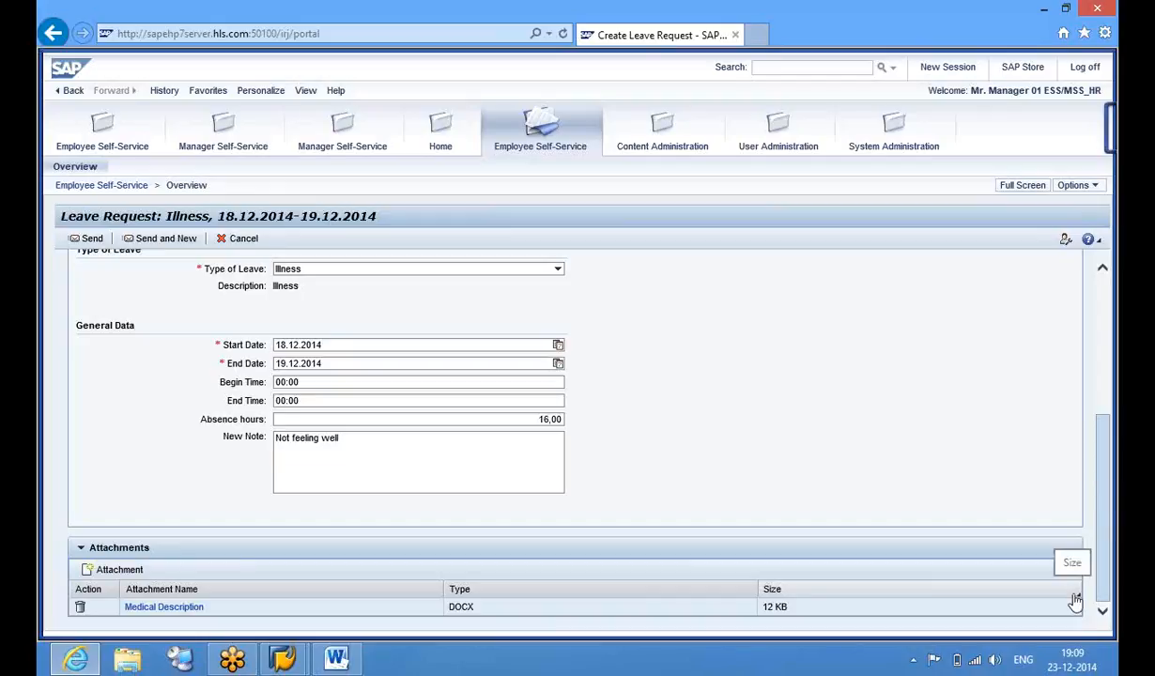
click(128, 661)
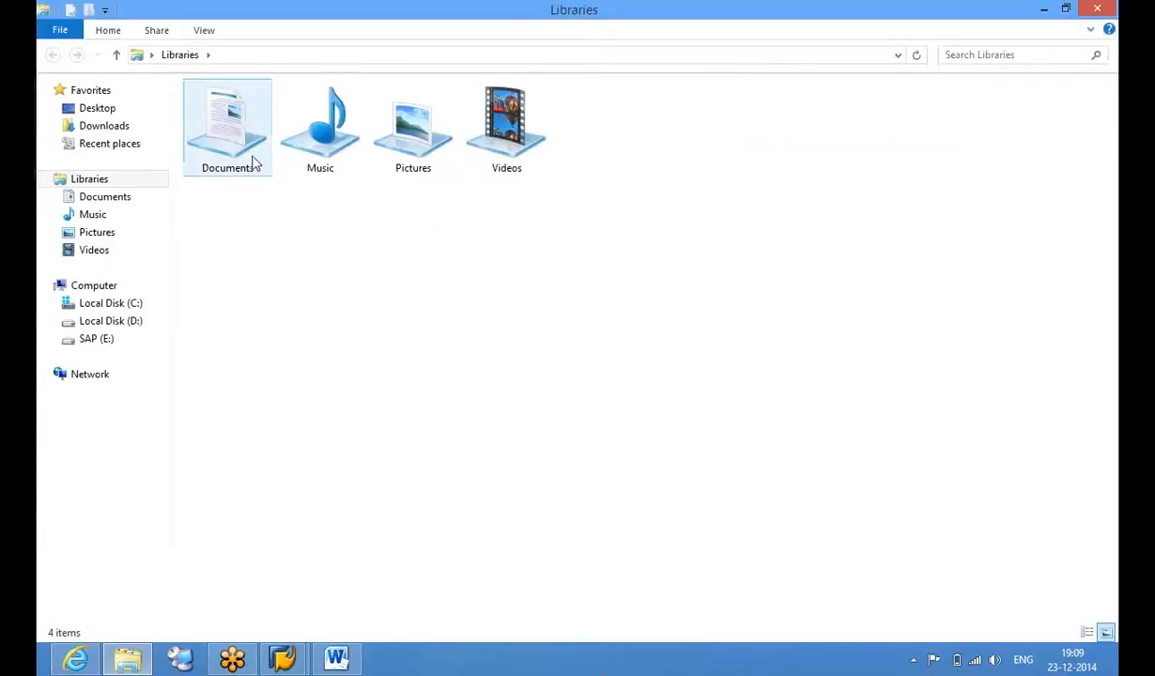
Put the course contents PDF from the Desktop Icons folder onto the desktop, then return to the portal request
double_click(235, 143)
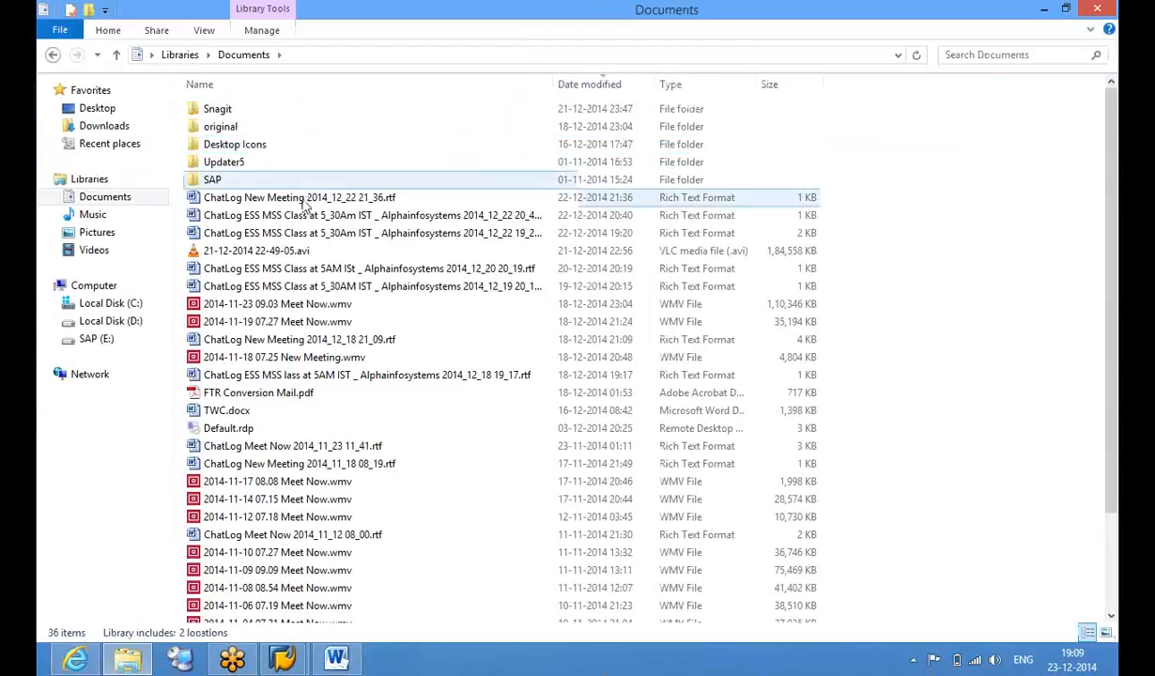
double_click(283, 154)
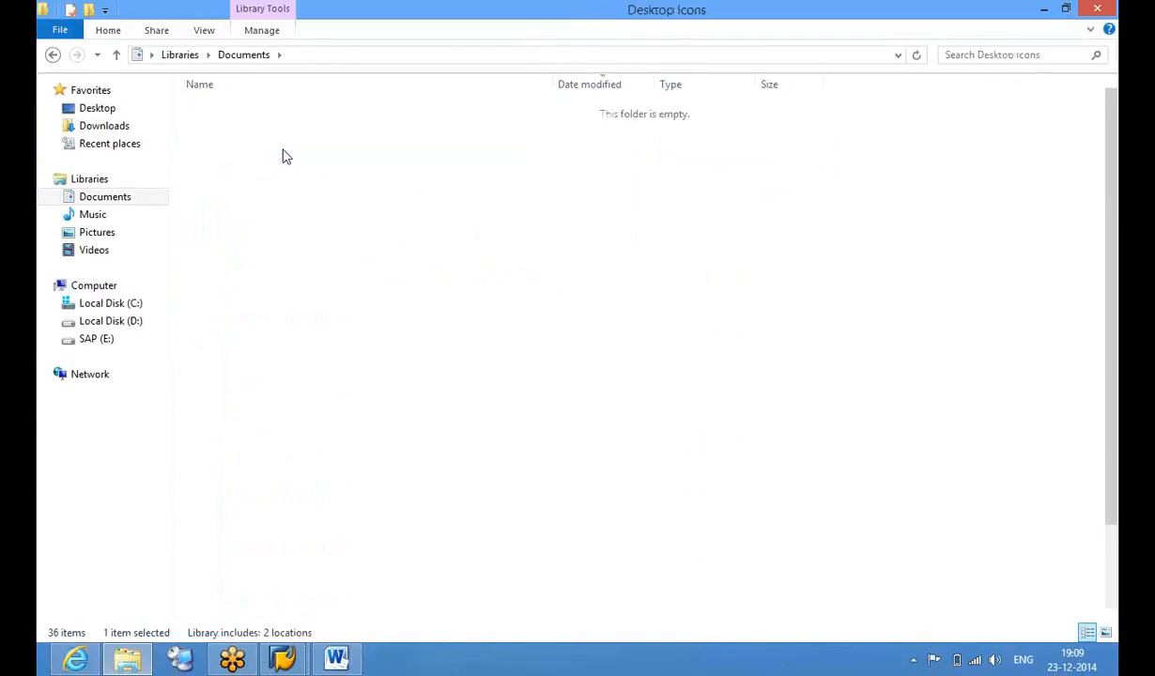
click(340, 504)
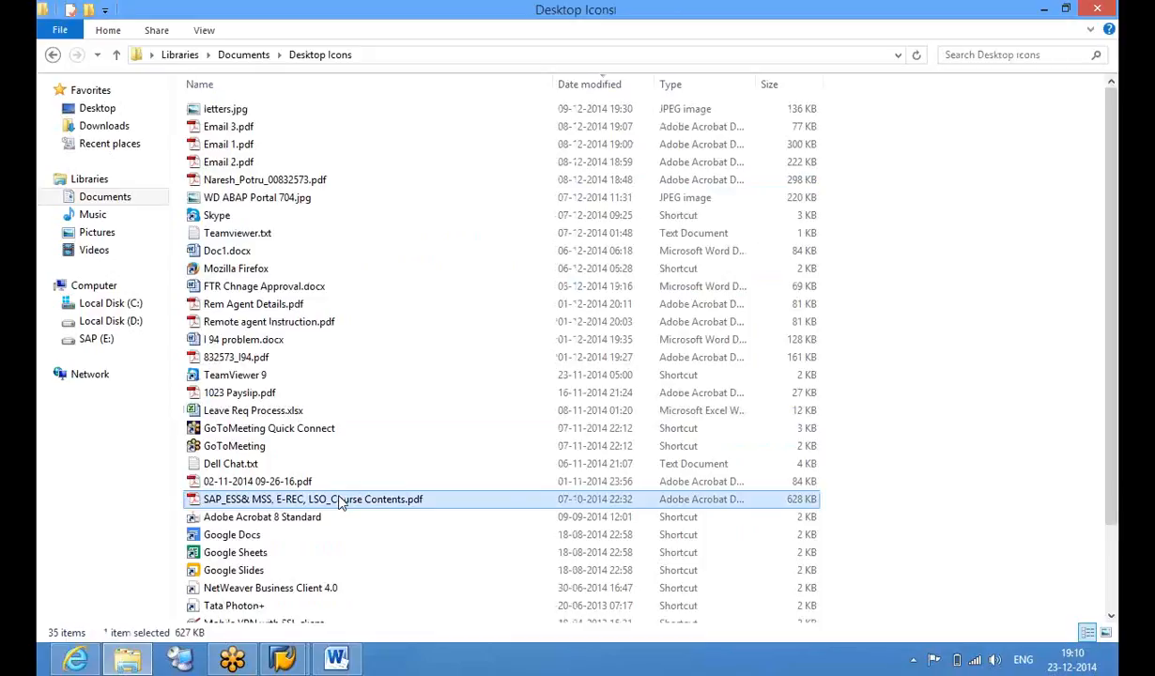
key(super+d)
key(ctrl+v)
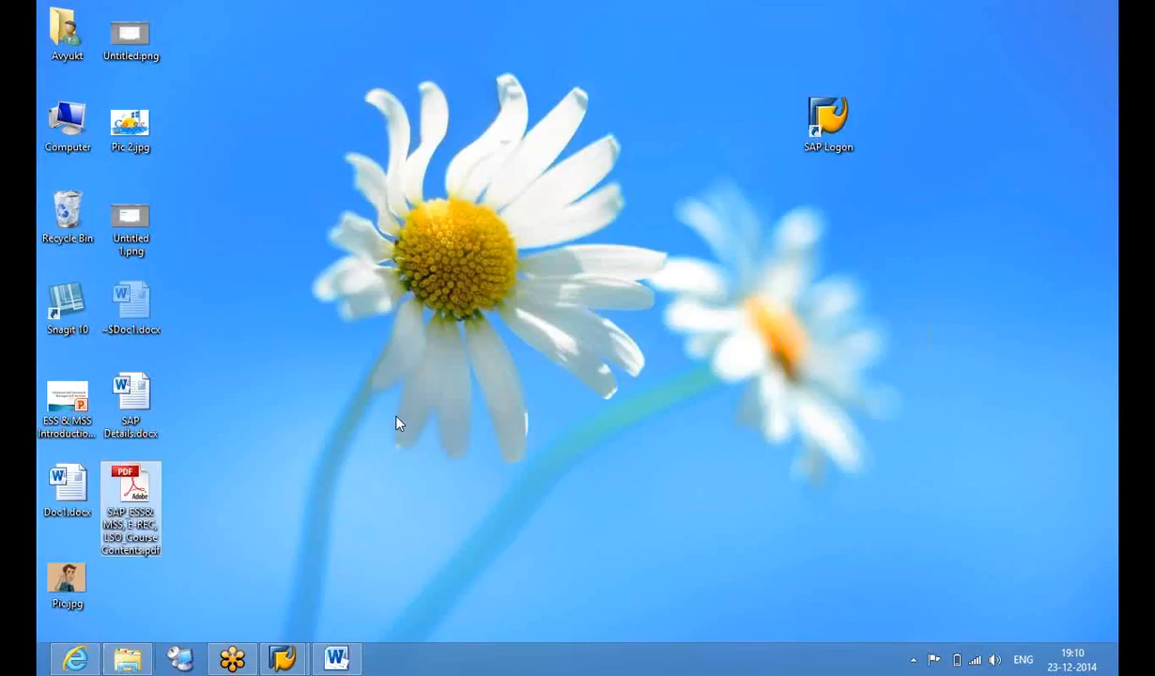
click(298, 571)
click(90, 659)
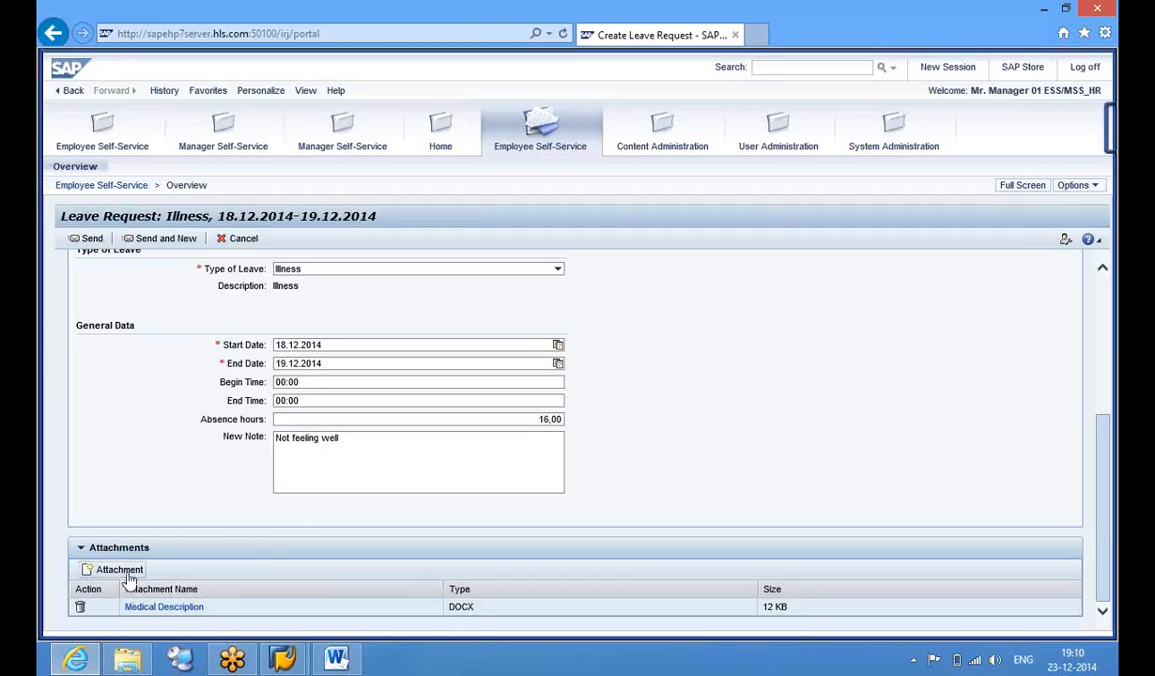
Attach the desktop course contents PDF to the Illness request under the name 'Bills'
click(119, 569)
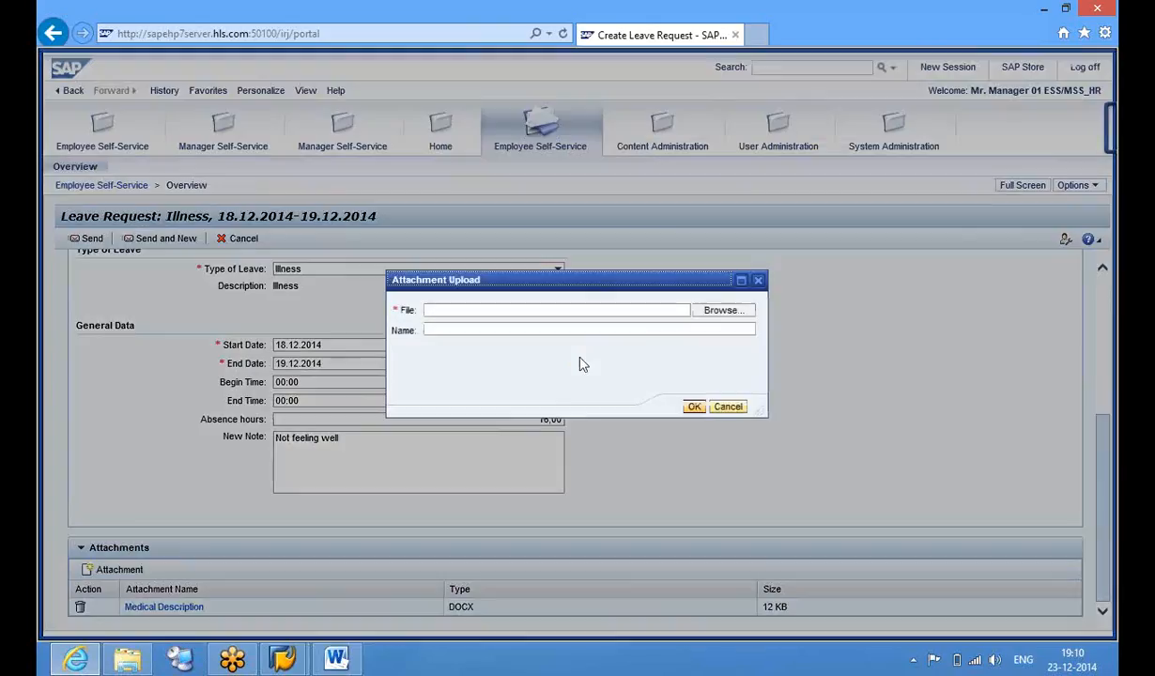
click(711, 313)
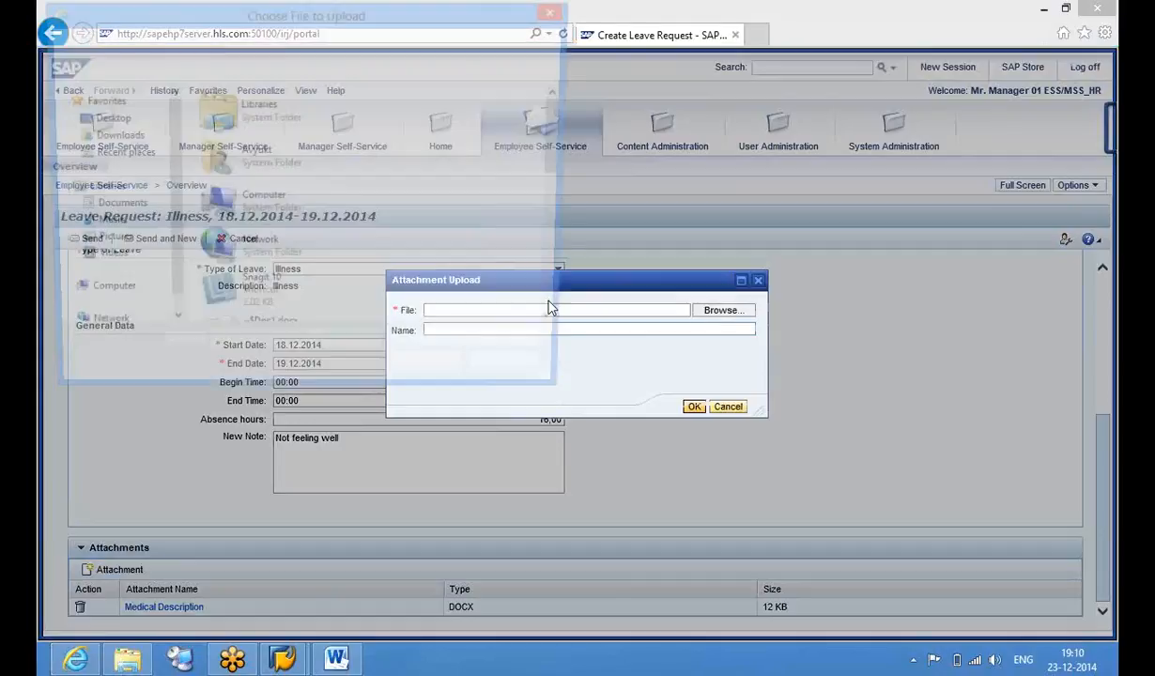
click(291, 302)
key(s)
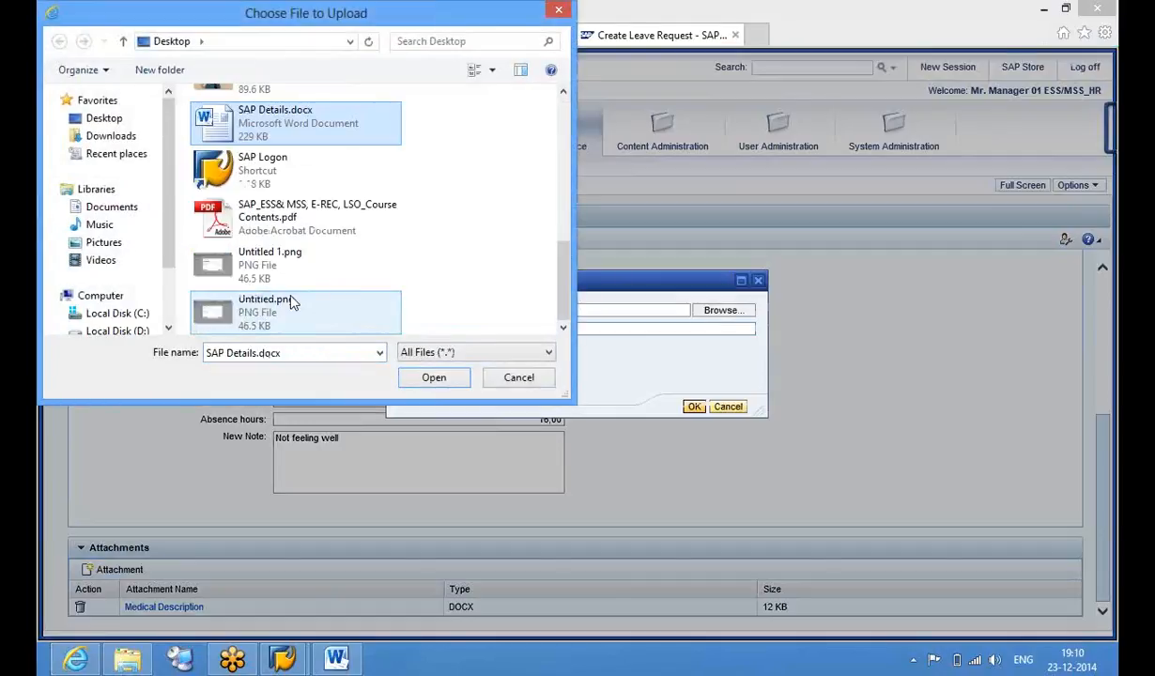
click(296, 211)
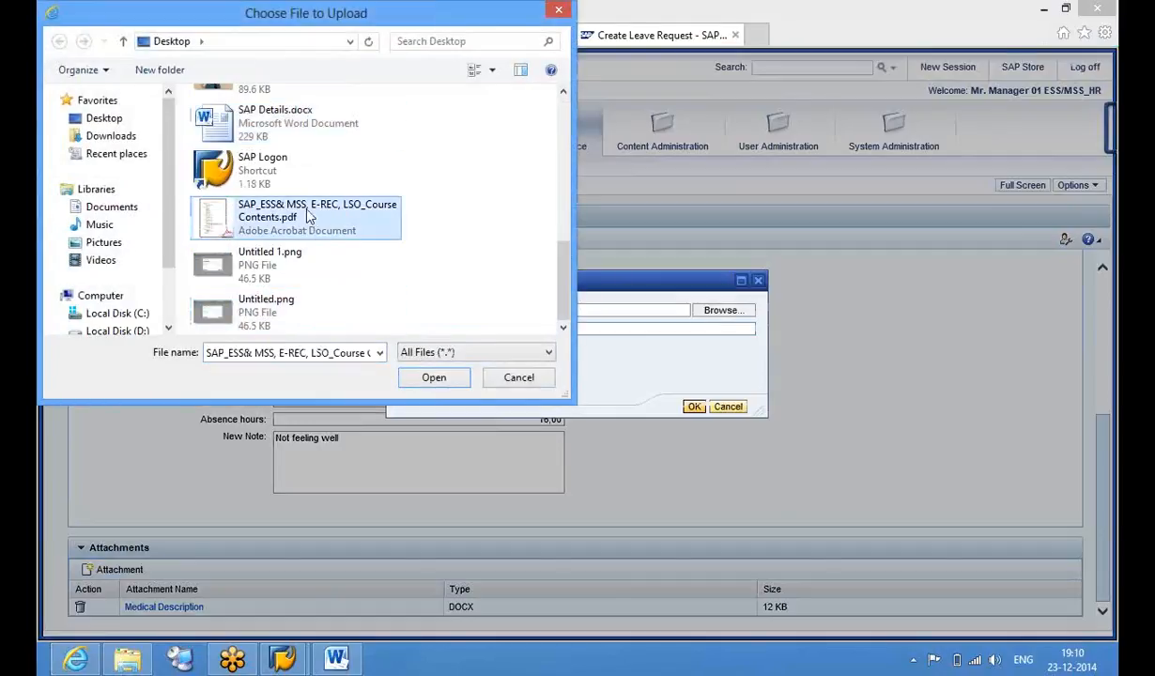
click(420, 378)
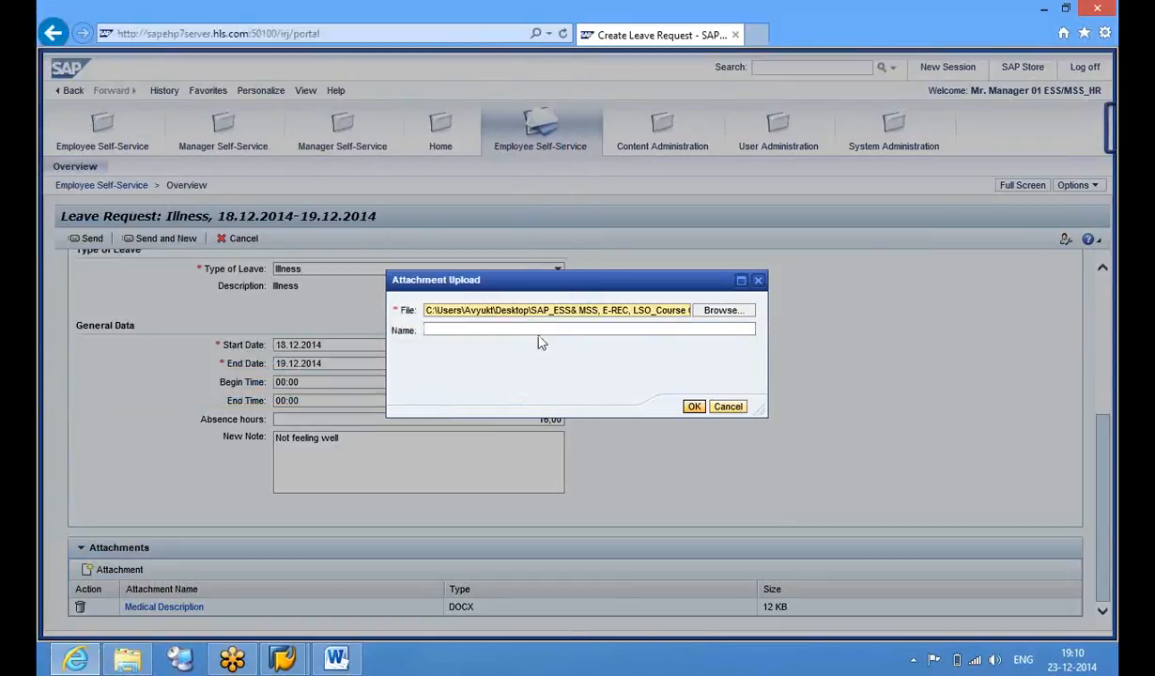
click(535, 330)
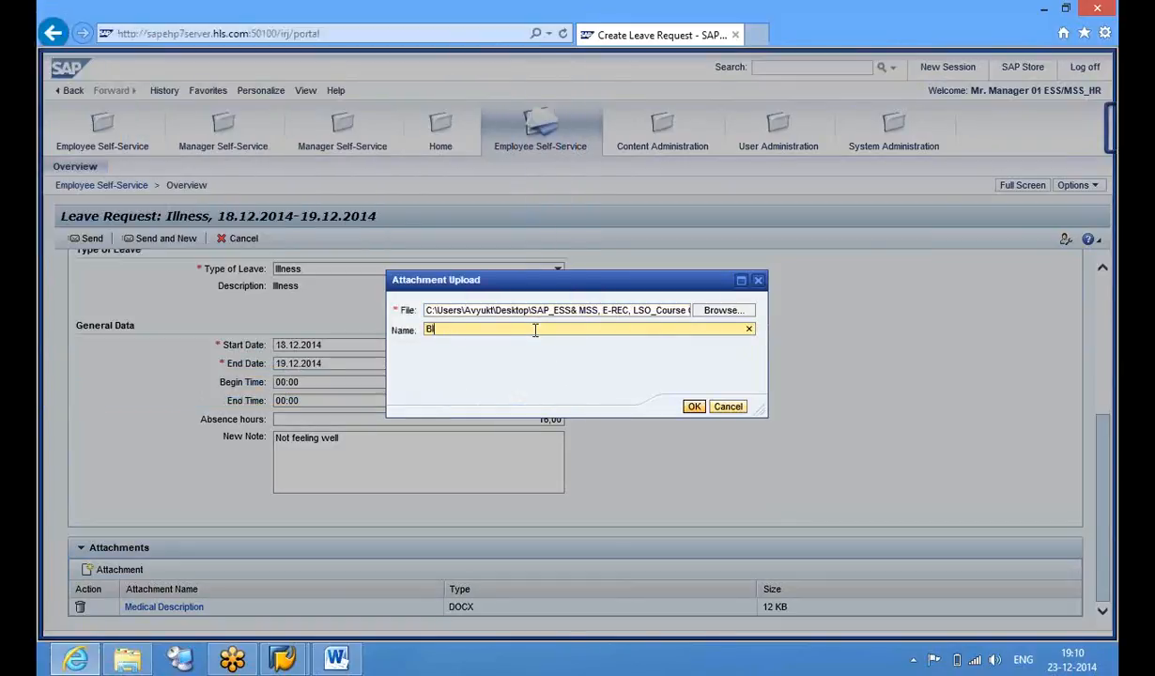
text(Bills)
click(695, 407)
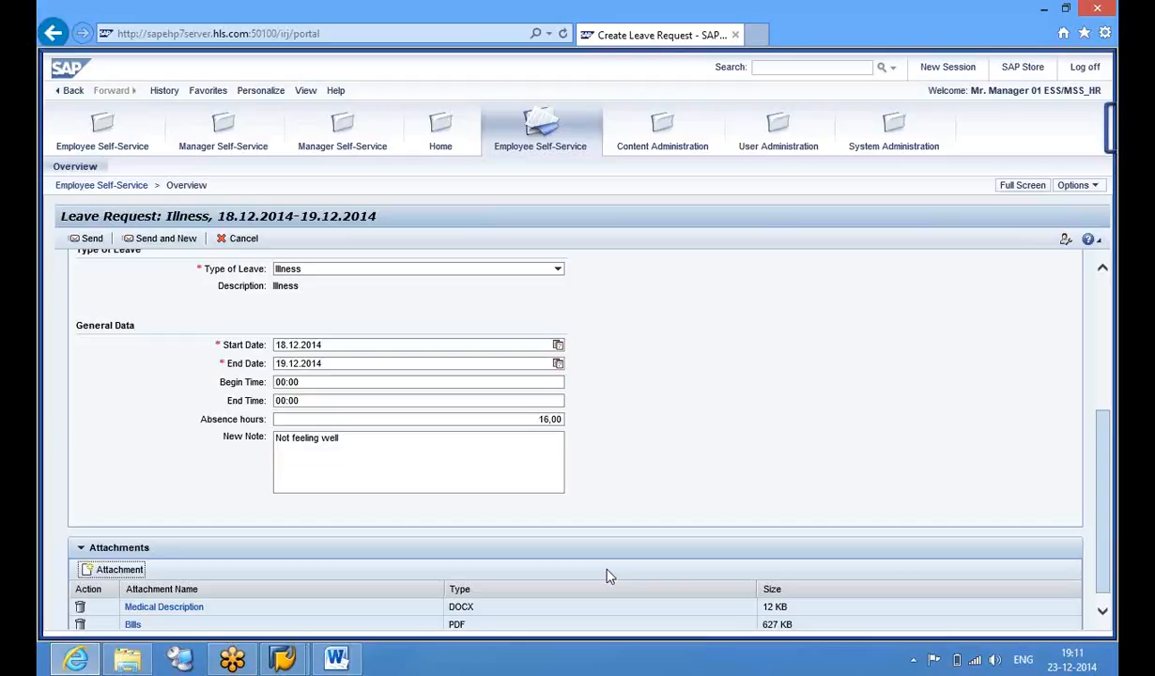
Send the 18.12.2014–19.12.2014 Illness leave request, then switch to the SAP GUI window
click(82, 246)
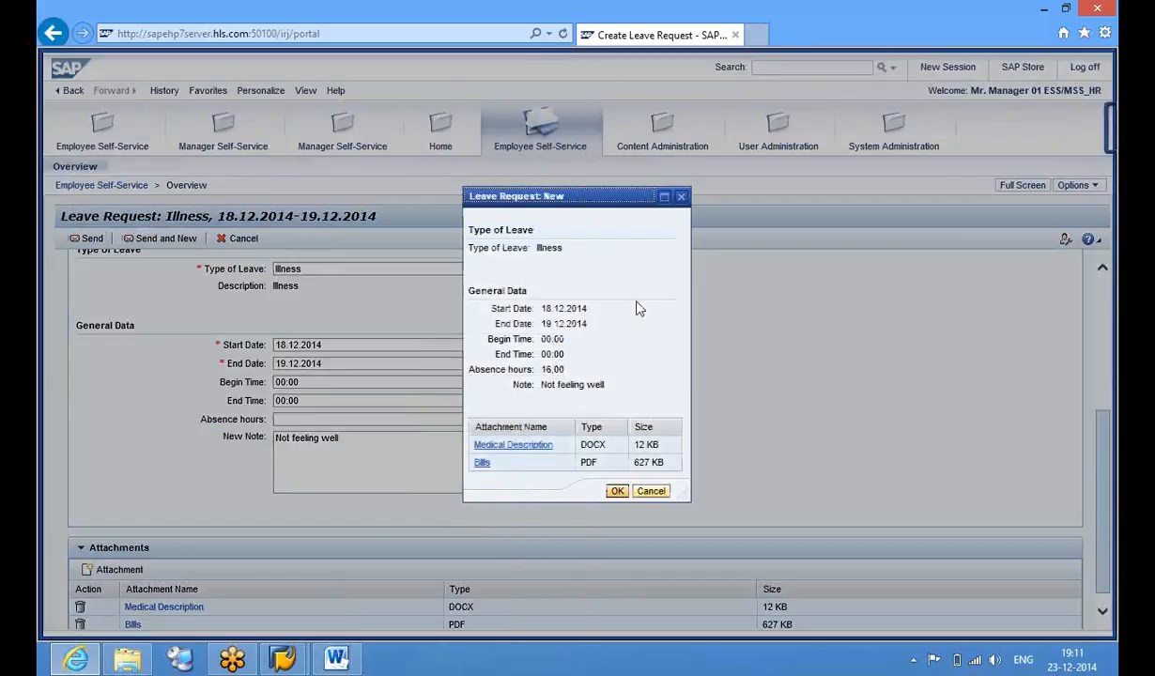
click(618, 492)
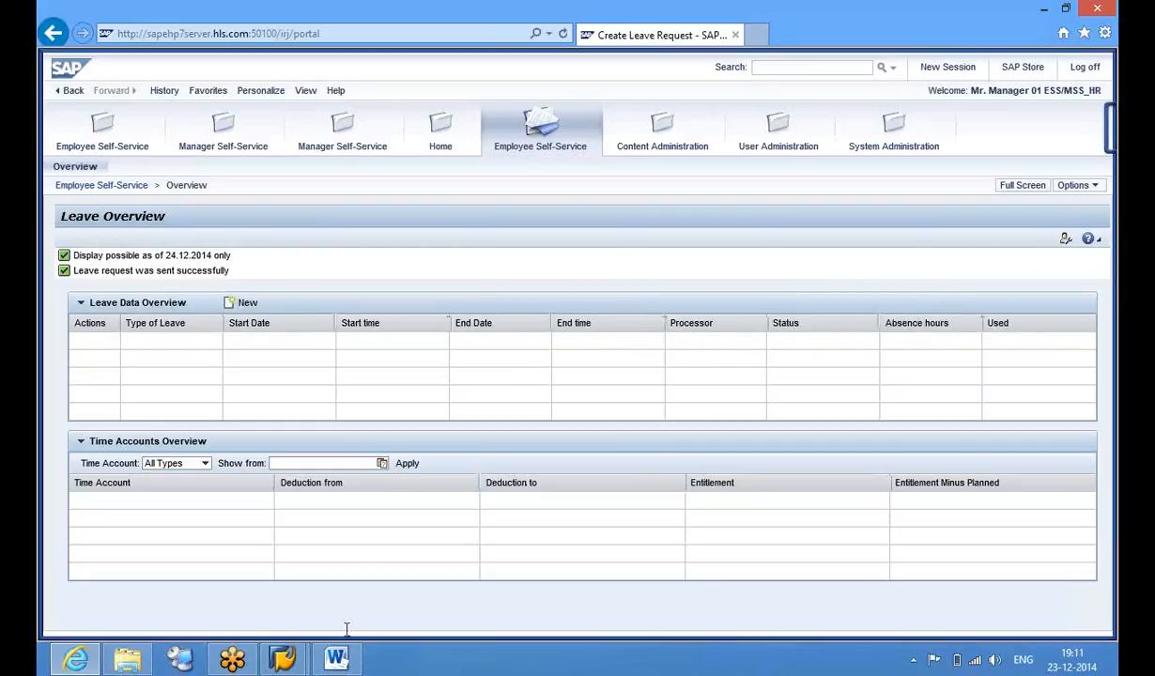
click(284, 649)
click(384, 579)
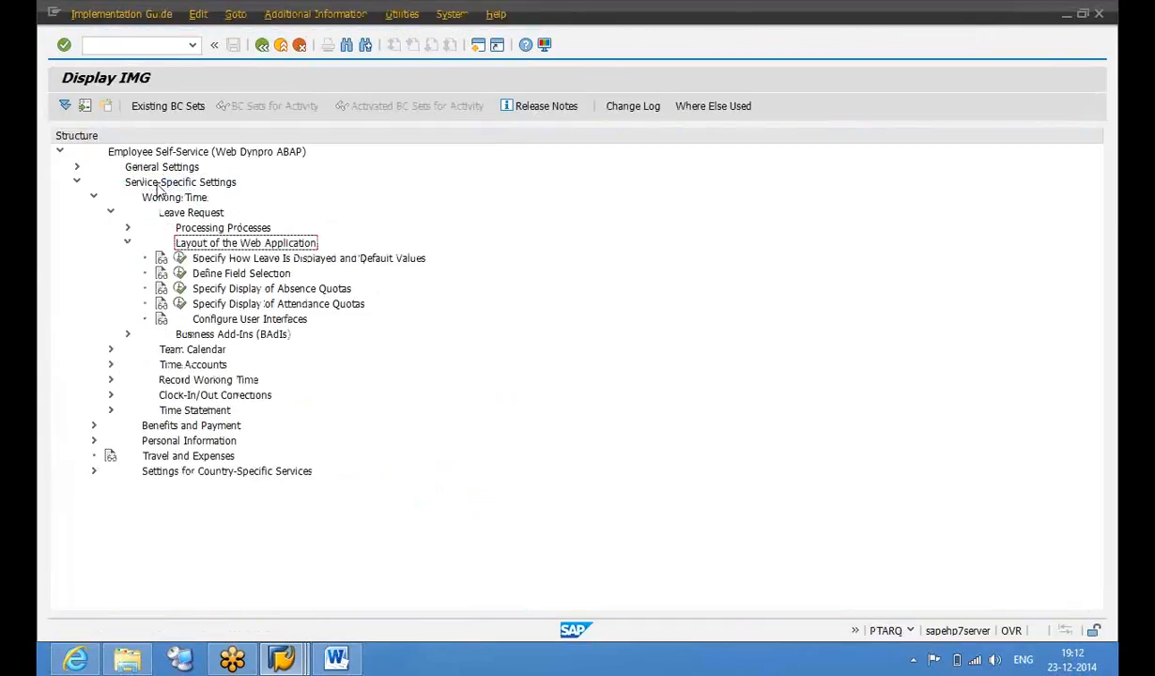
Execute Specify How Leave Is Displayed and Default Values and open rule group 70000001
click(218, 251)
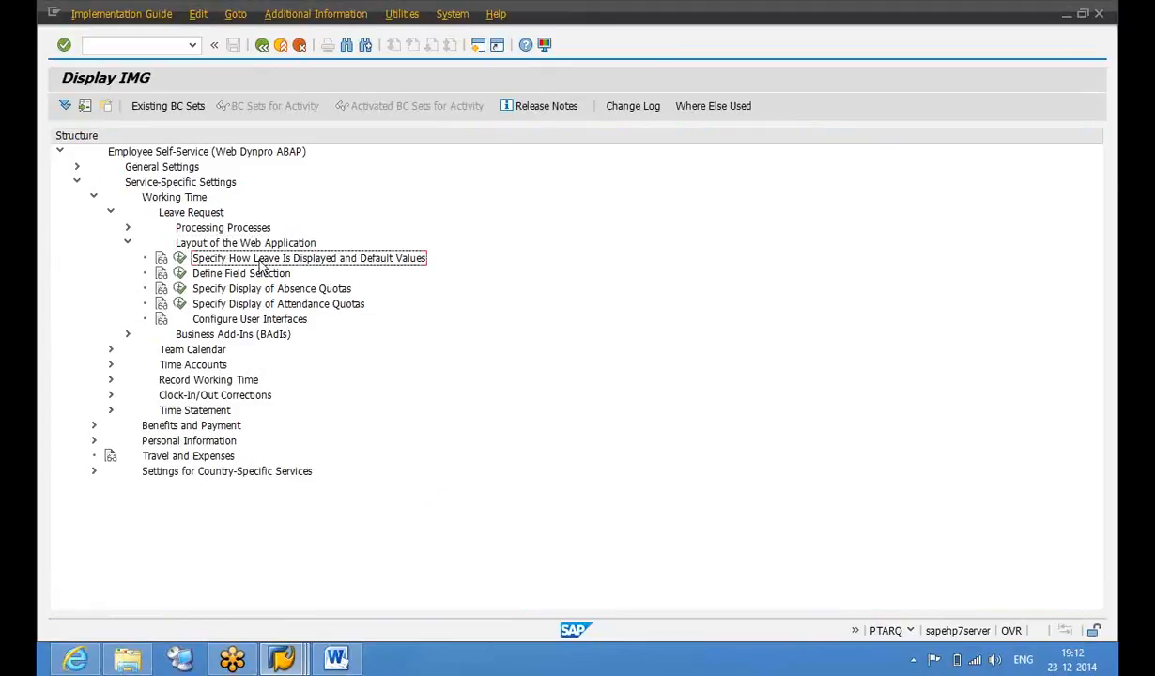
click(181, 259)
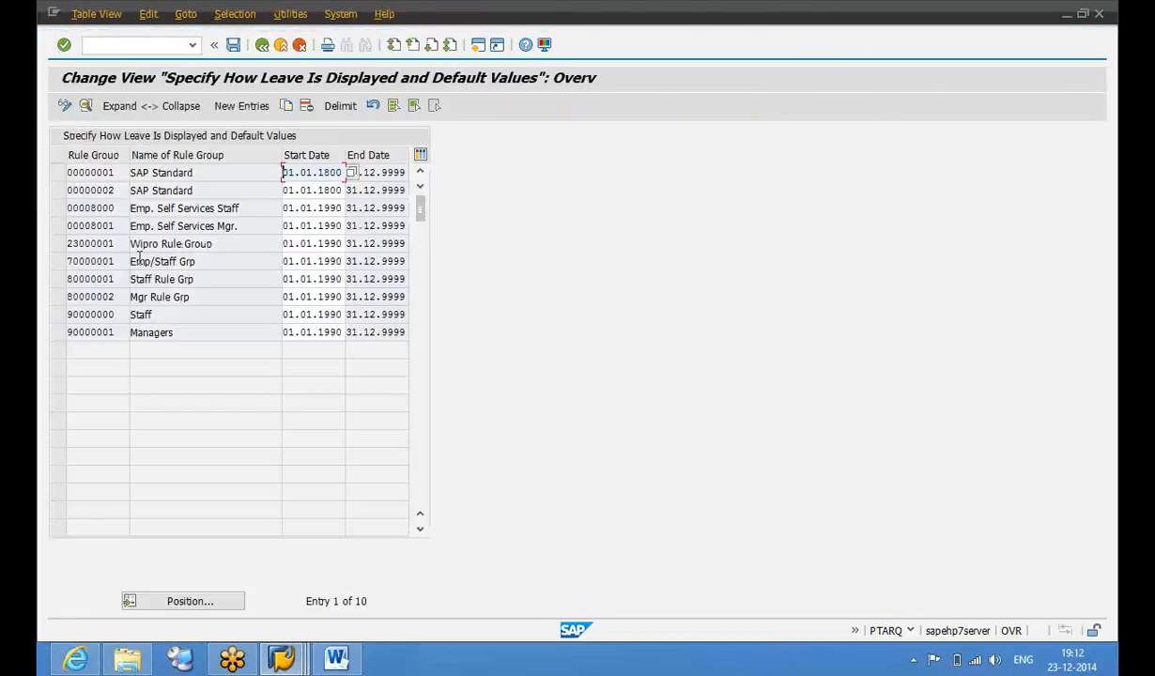
double_click(114, 262)
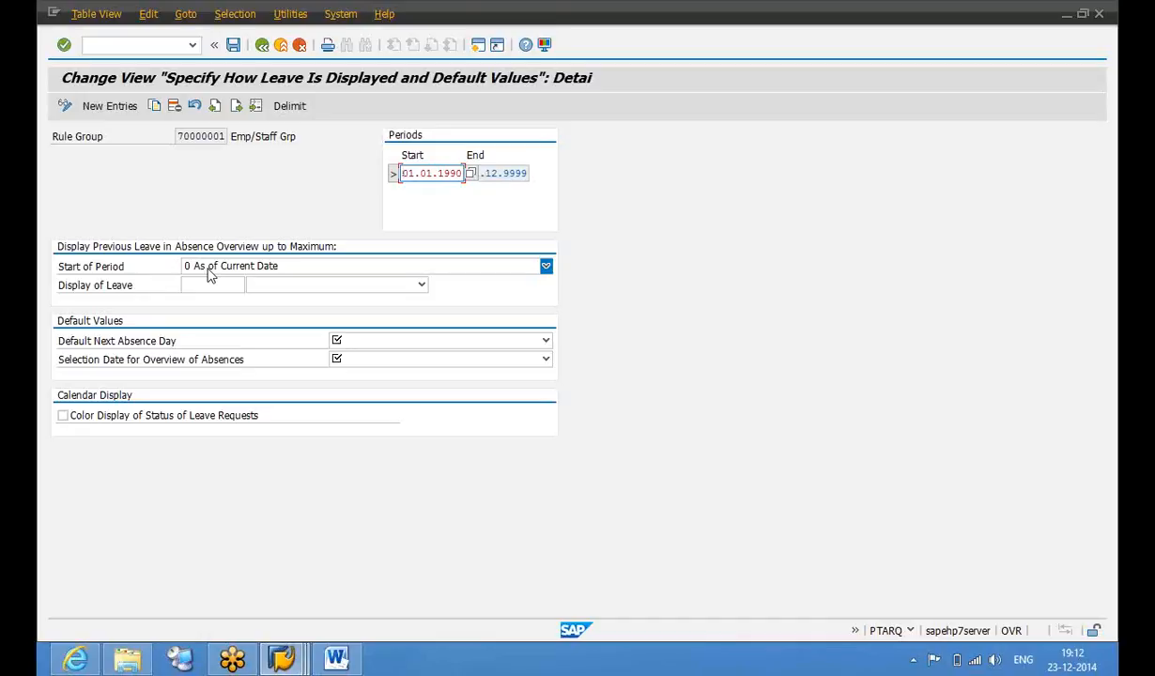
Set Display of Leave to 12 Months and Default Next Absence Day to C Next Calendar Day
click(228, 292)
text(12)
click(421, 285)
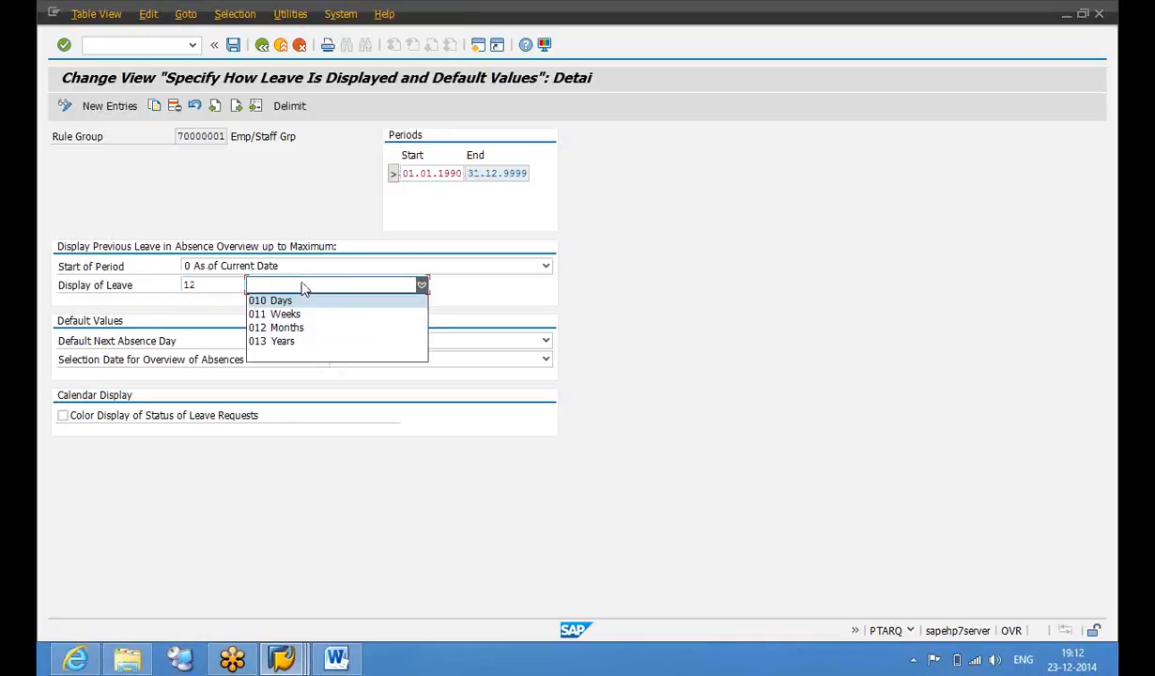
click(299, 328)
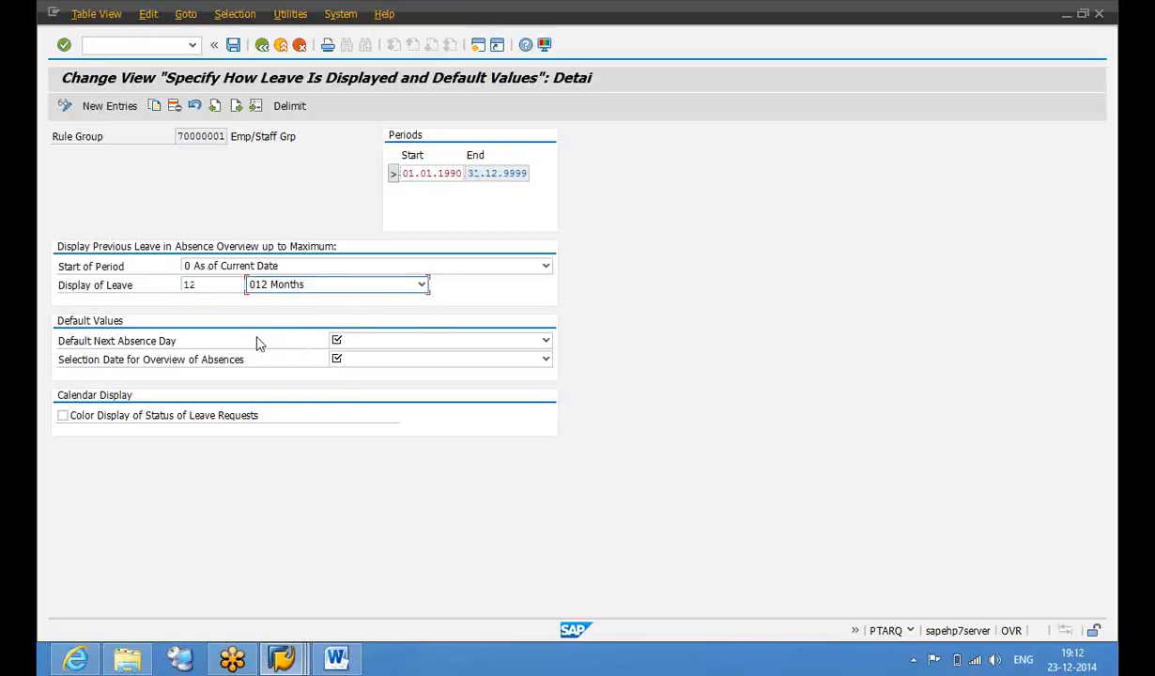
click(377, 344)
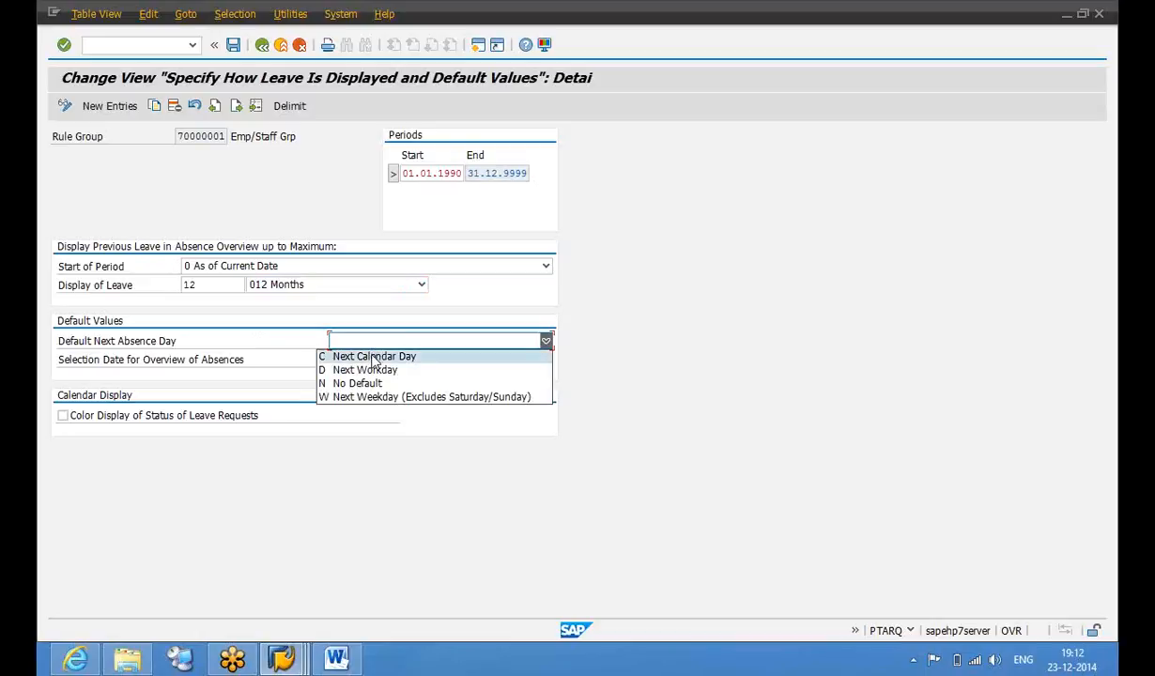
click(373, 358)
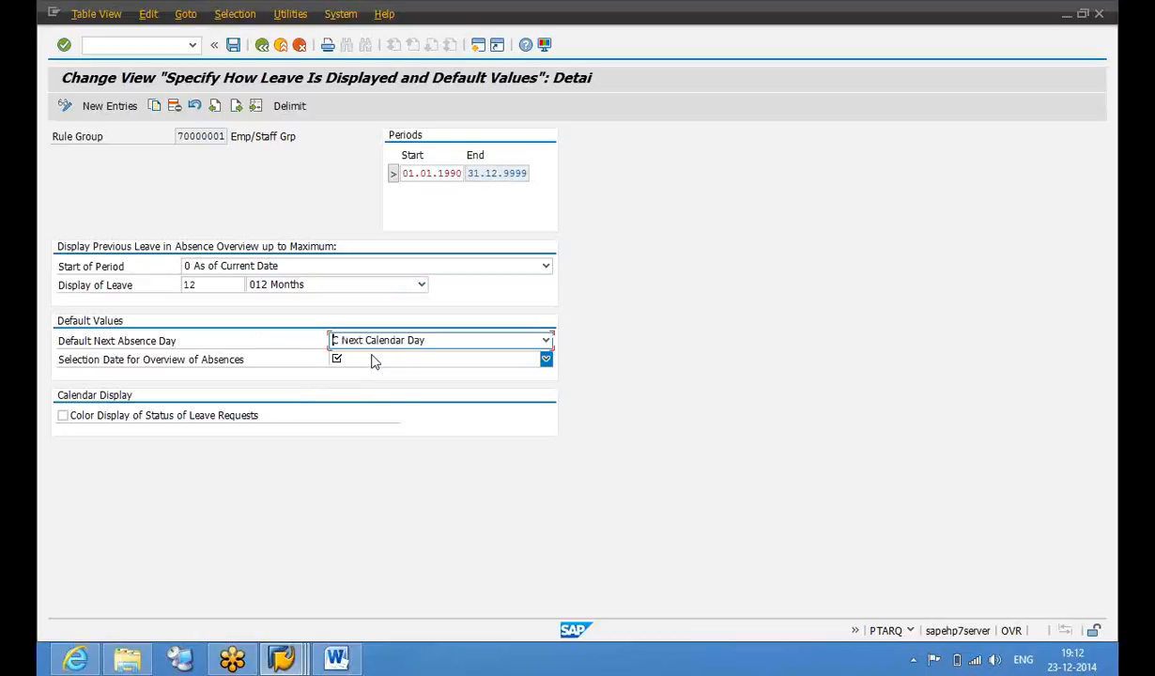
click(360, 340)
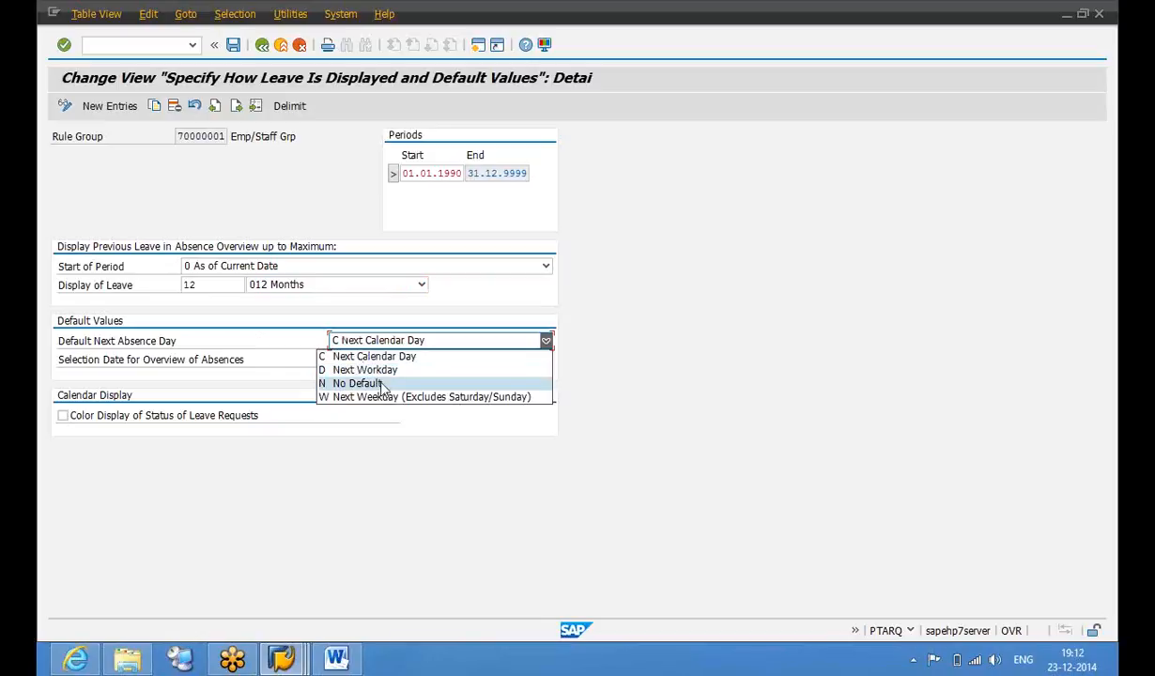
click(76, 660)
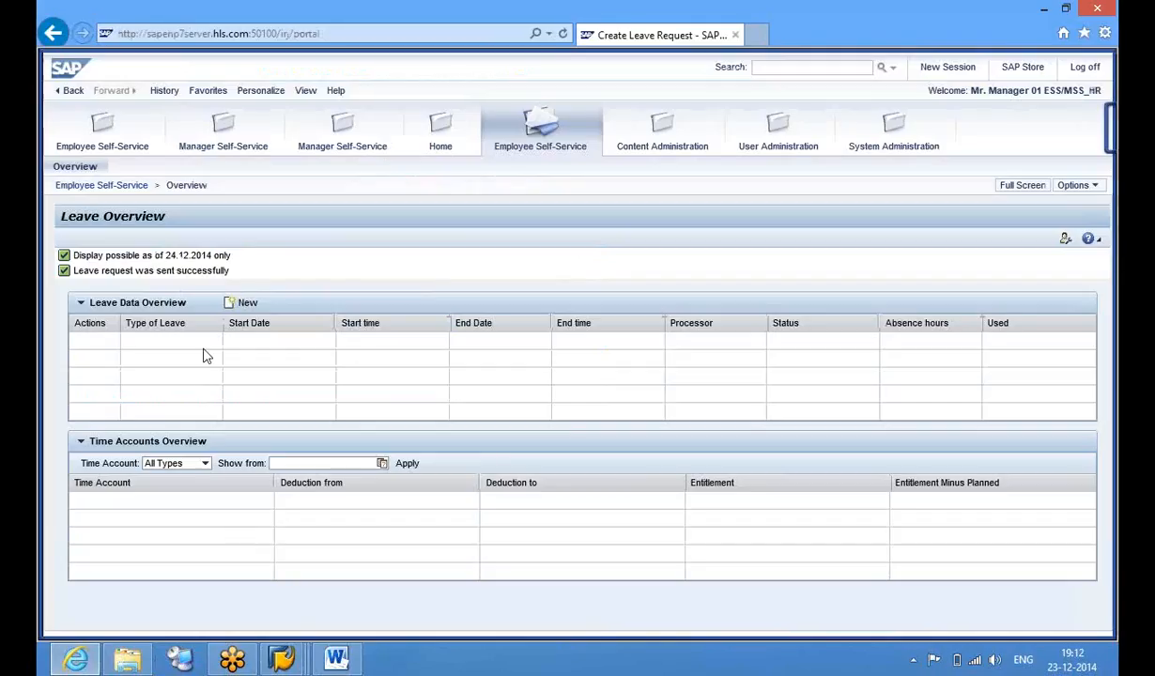
Start a new leave request with empty Start and End Dates, then return to the SAP GUI default values
click(248, 303)
click(299, 416)
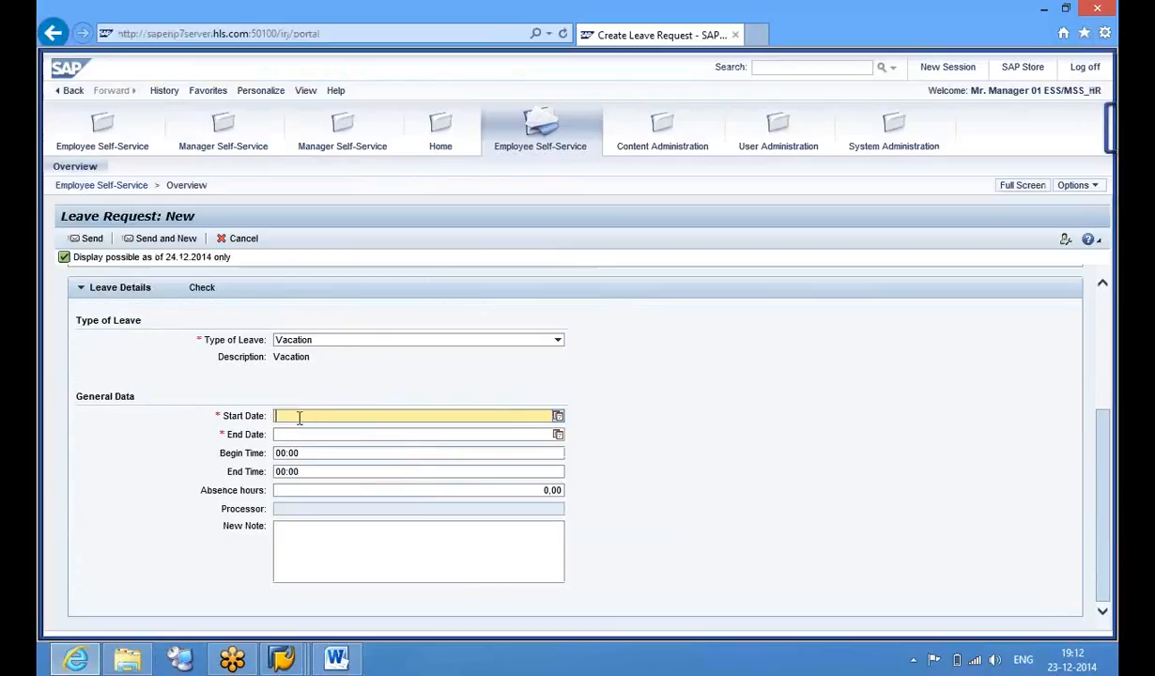
click(299, 432)
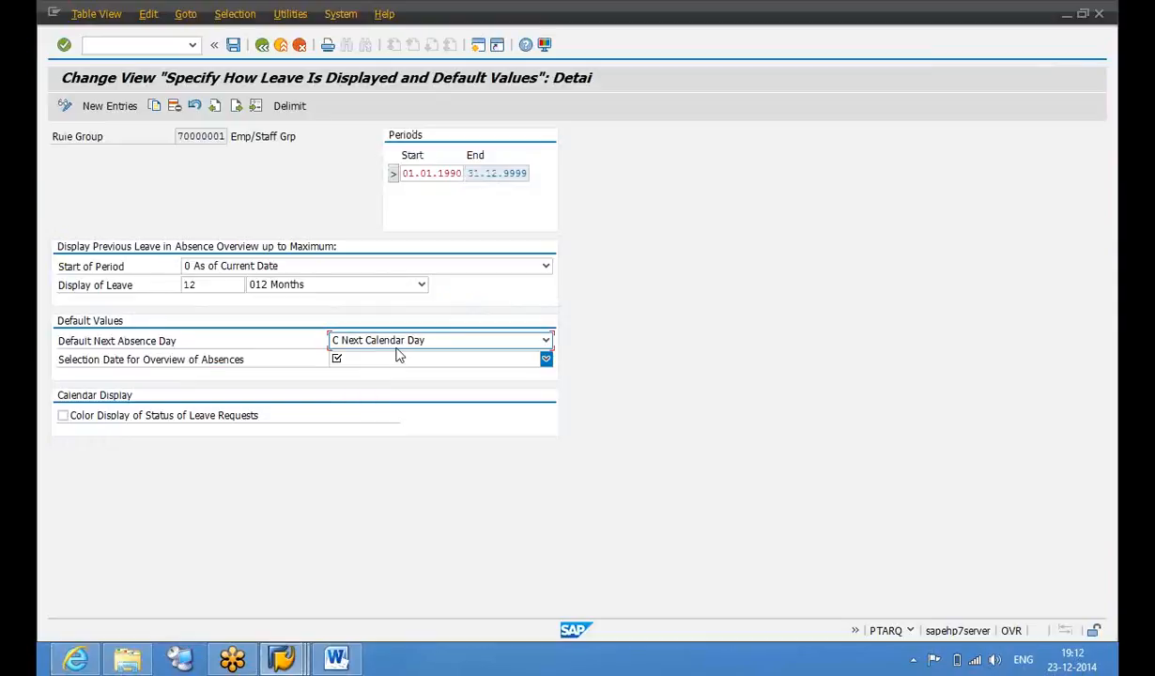
click(380, 340)
Check the Default Next Absence Day options, keeping Next Calendar Day, and return to the portal
click(358, 344)
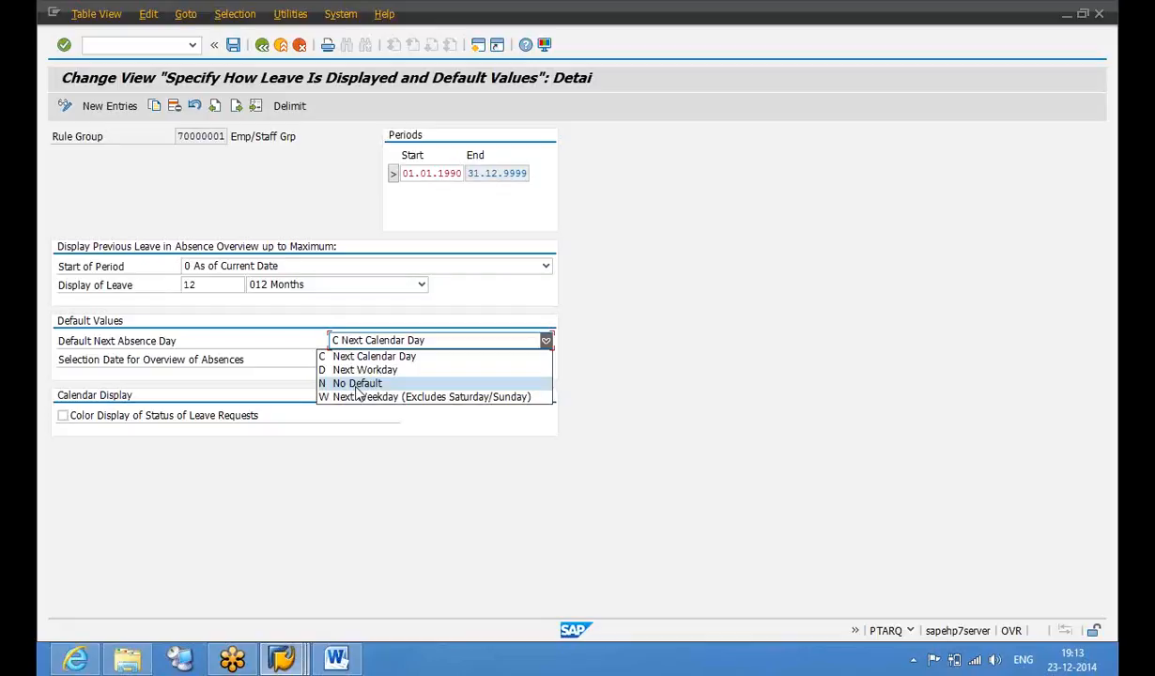
click(73, 661)
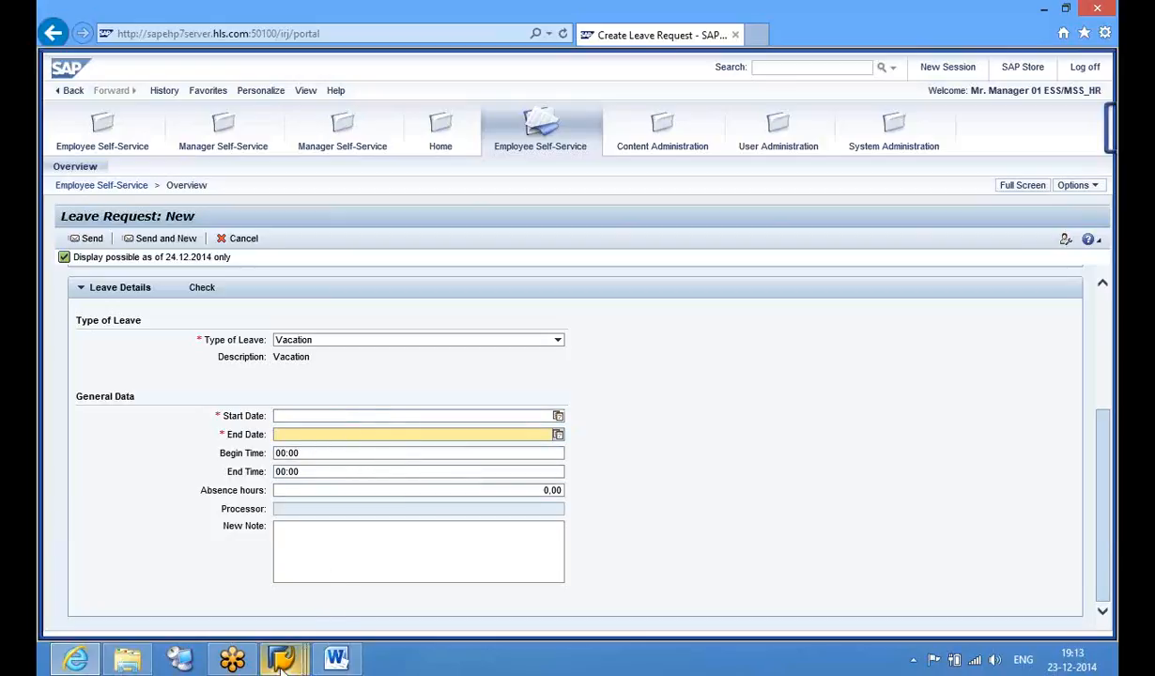
Set Selection Date for Overview of Absences to S Start of the Year, then return to the portal request
mouse_move(281, 662)
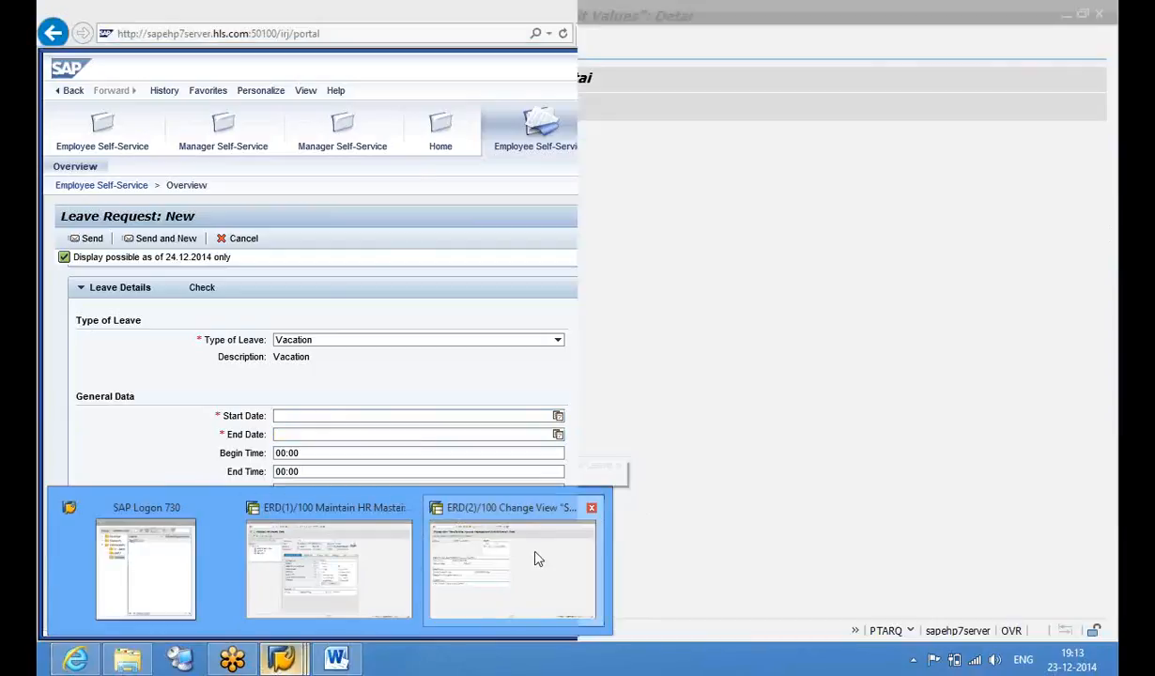
click(538, 559)
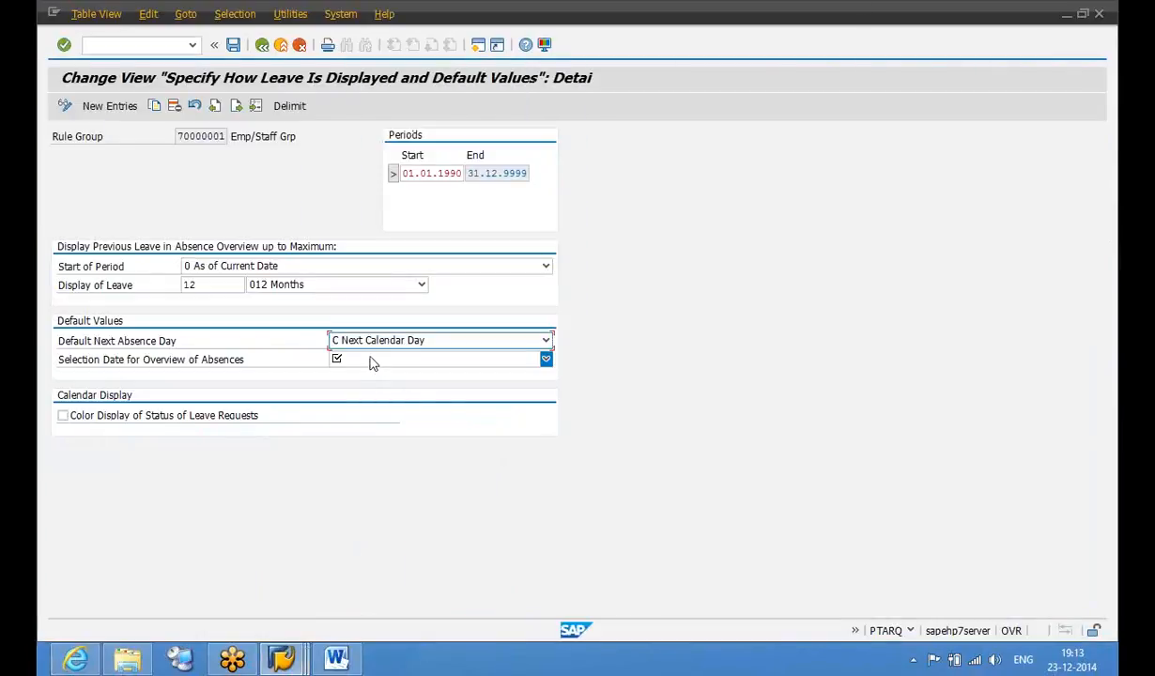
click(372, 362)
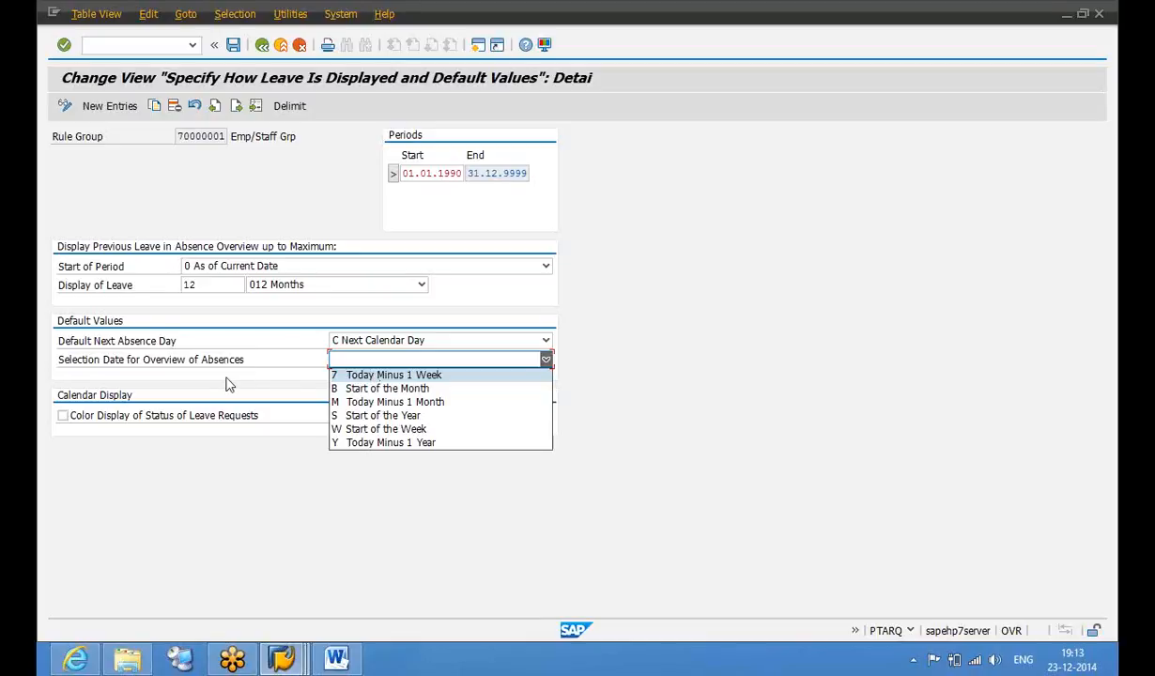
click(407, 420)
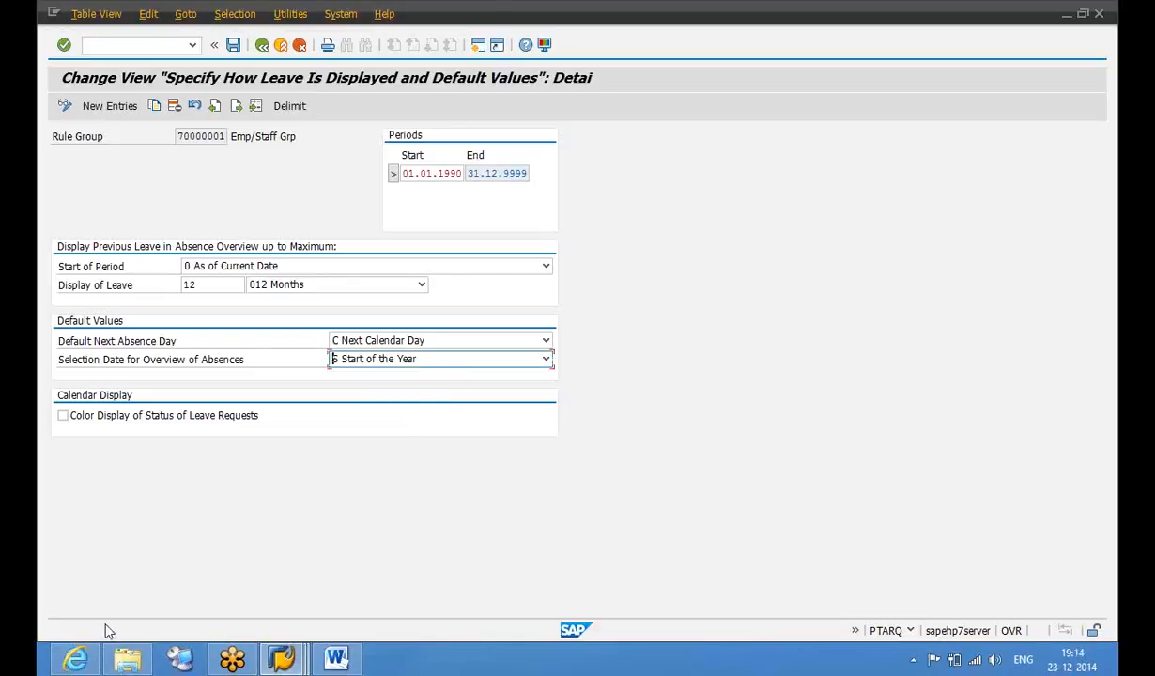
mouse_move(79, 662)
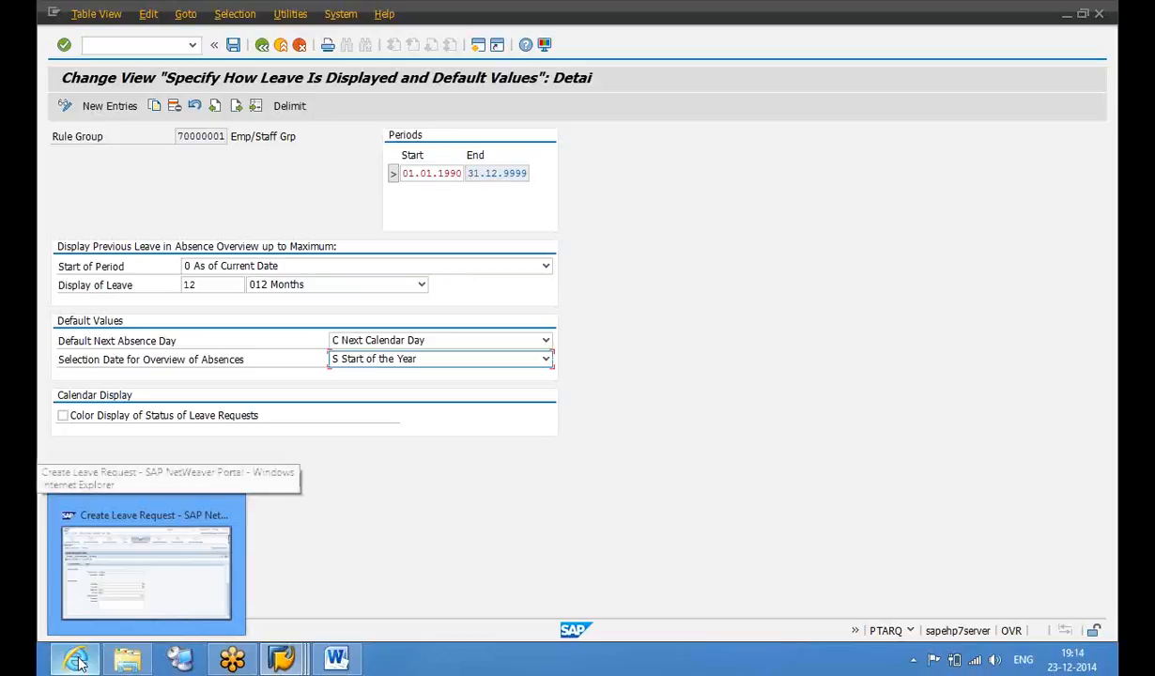
click(146, 569)
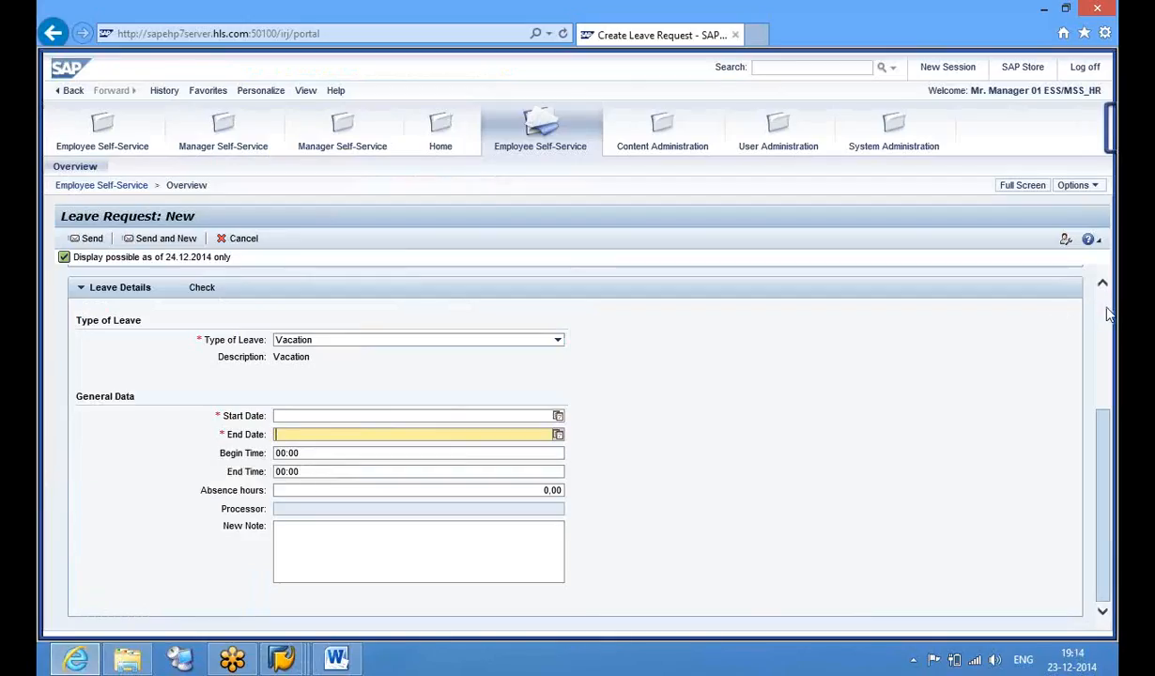
scroll(1109, 315, up, 5)
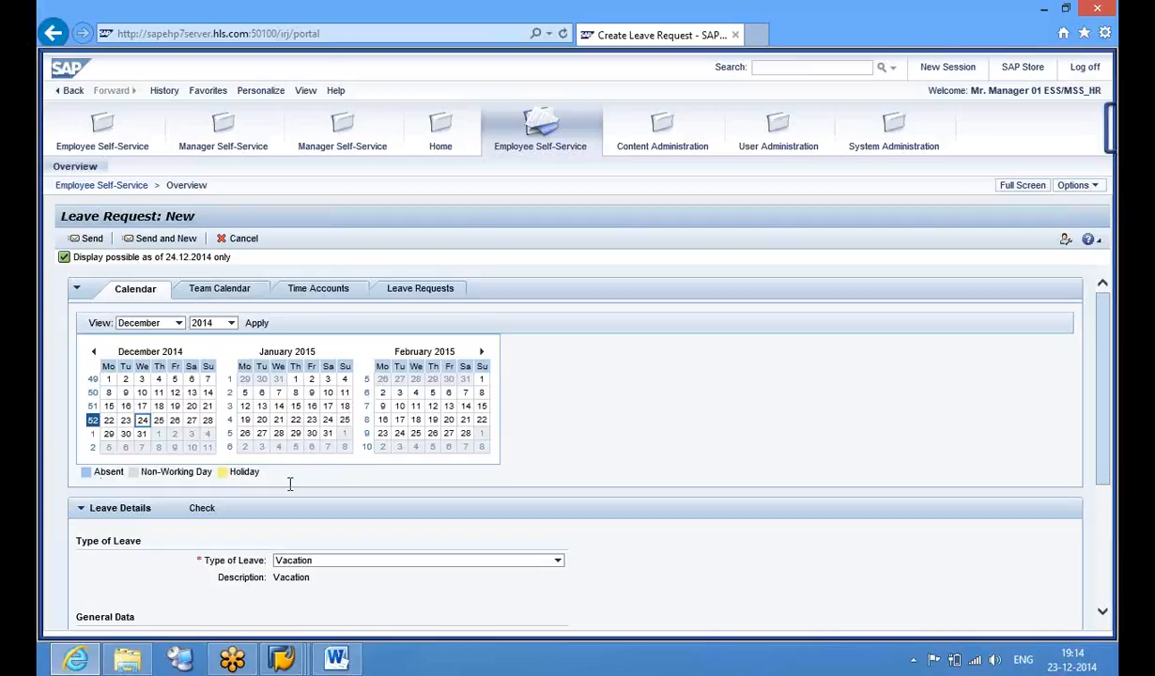
click(281, 659)
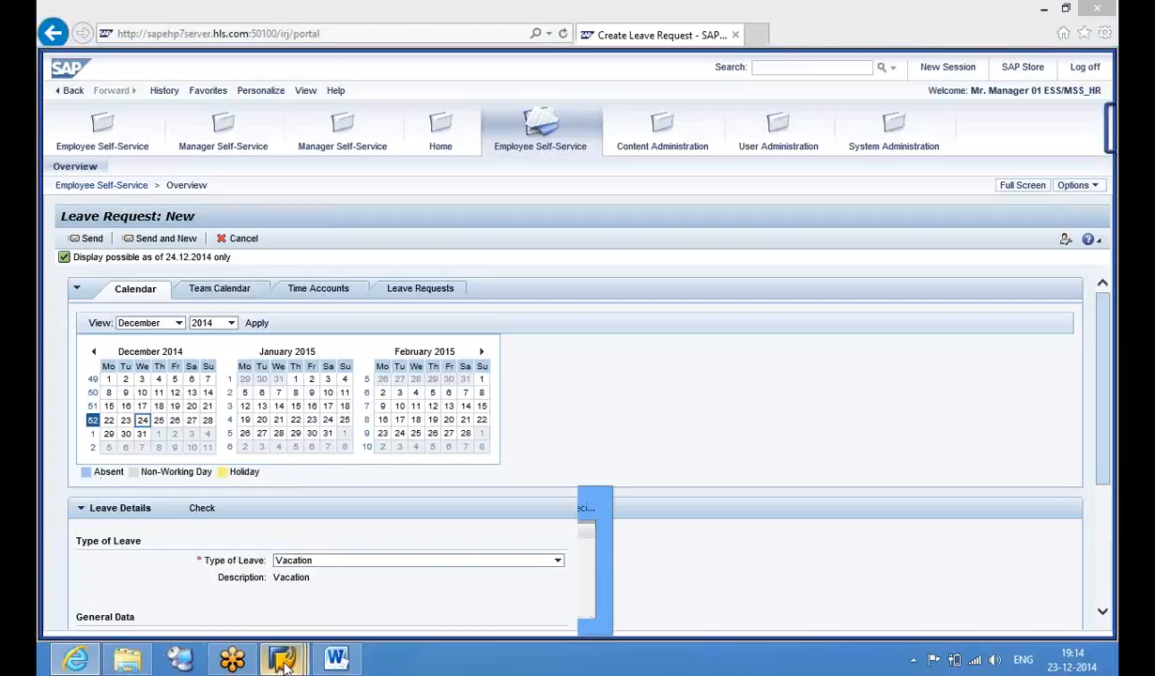
Enable Color Display of Status of Leave Requests, save to the customizing request, and return to the IMG tree
click(512, 564)
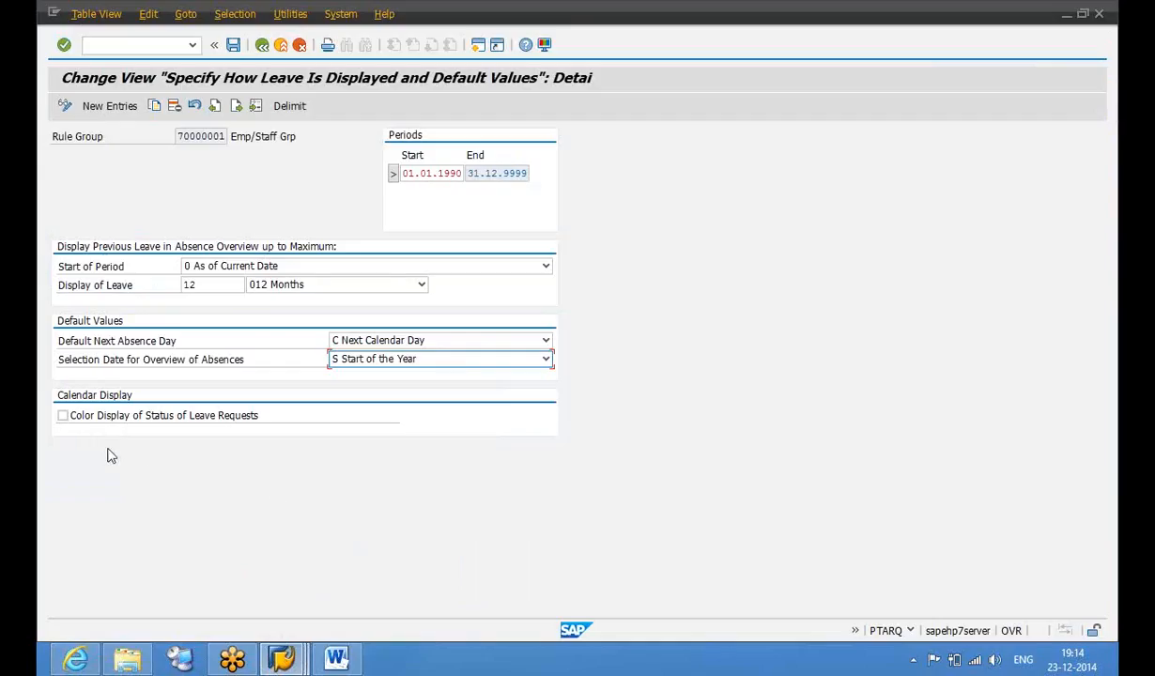
click(62, 423)
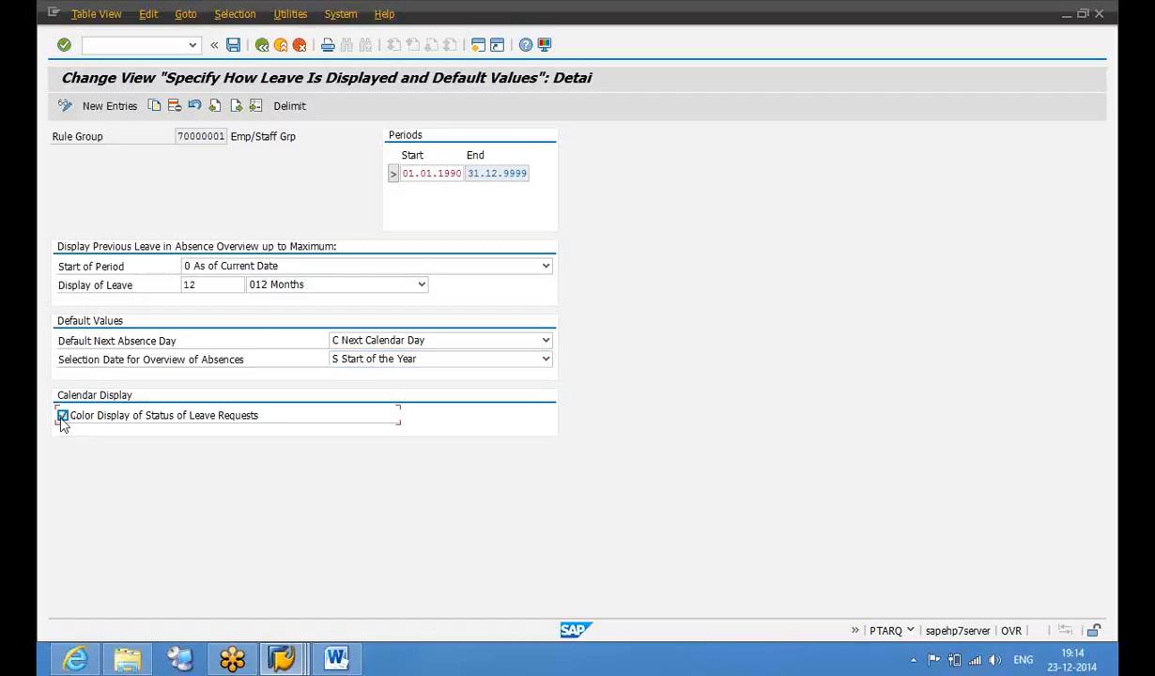
click(233, 46)
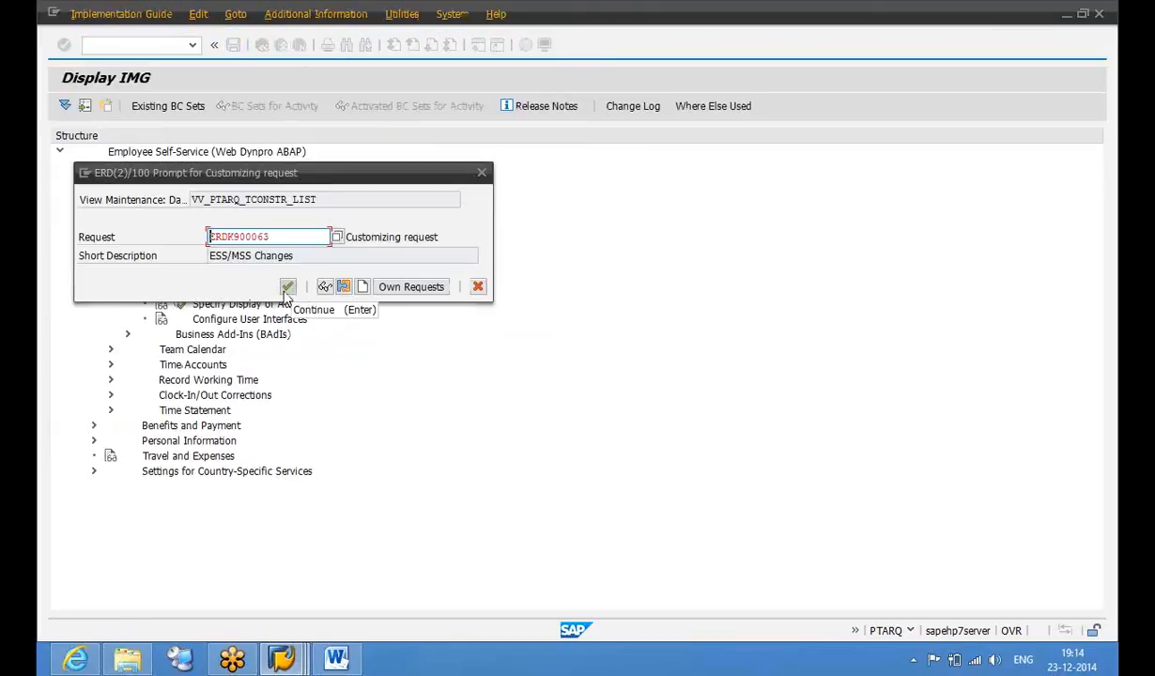
click(288, 288)
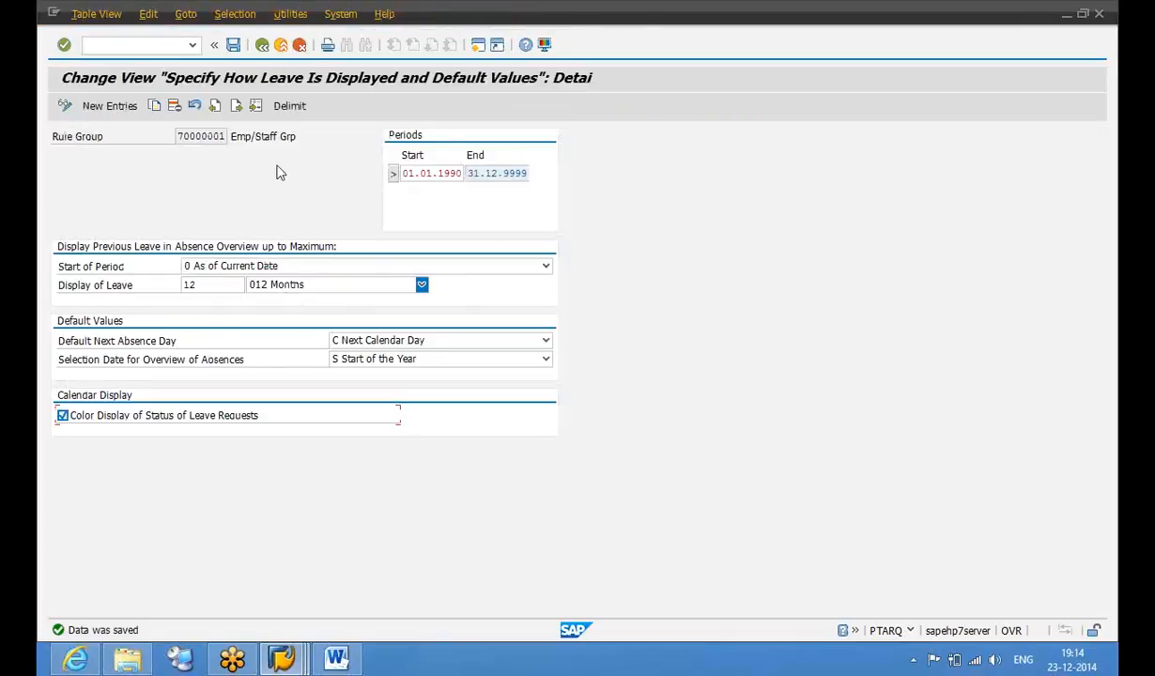
click(263, 52)
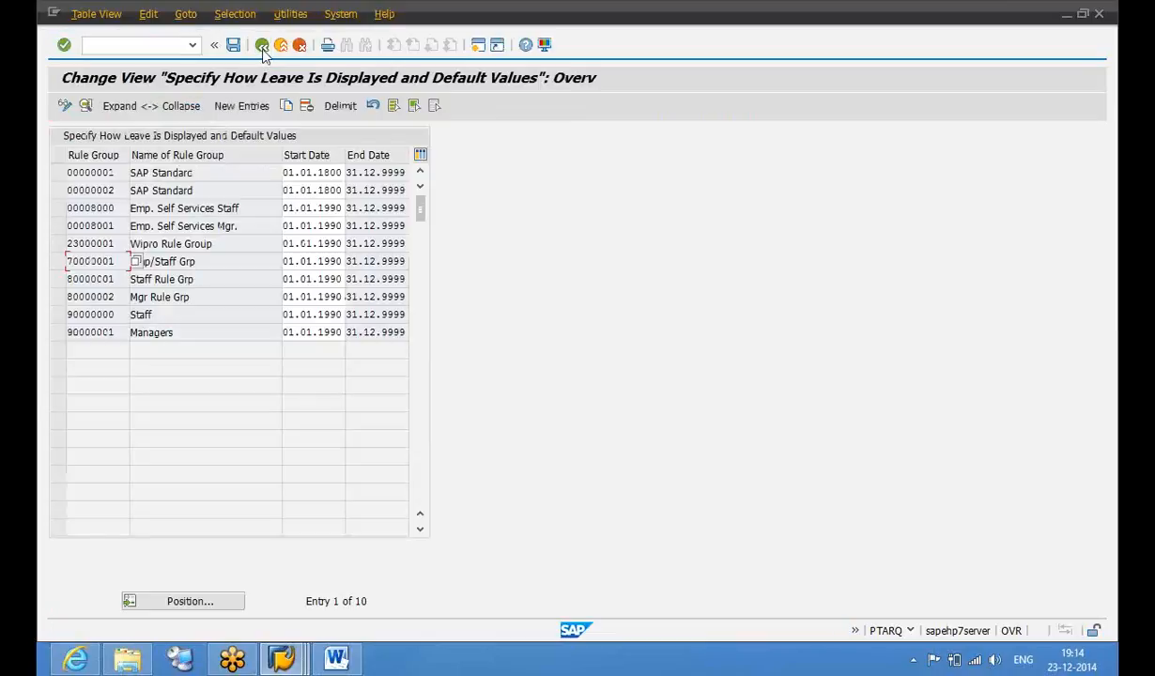
click(262, 46)
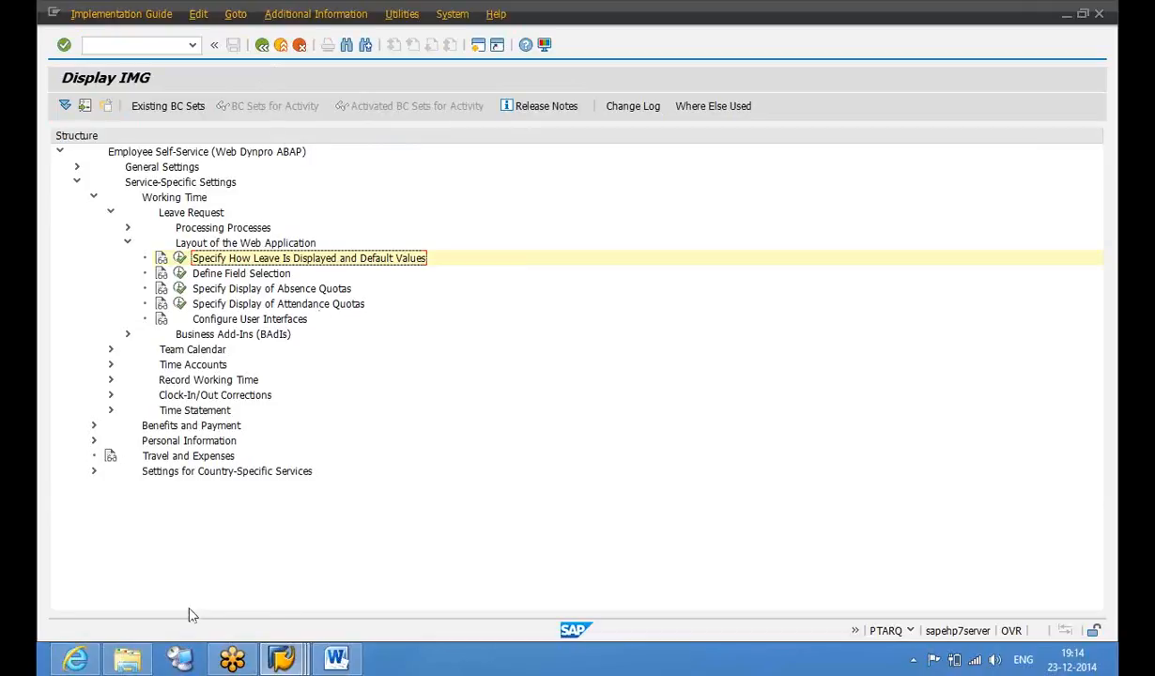
Refresh the portal's new Vacation leave request so its calendar shows the colour-coded status legend
click(77, 662)
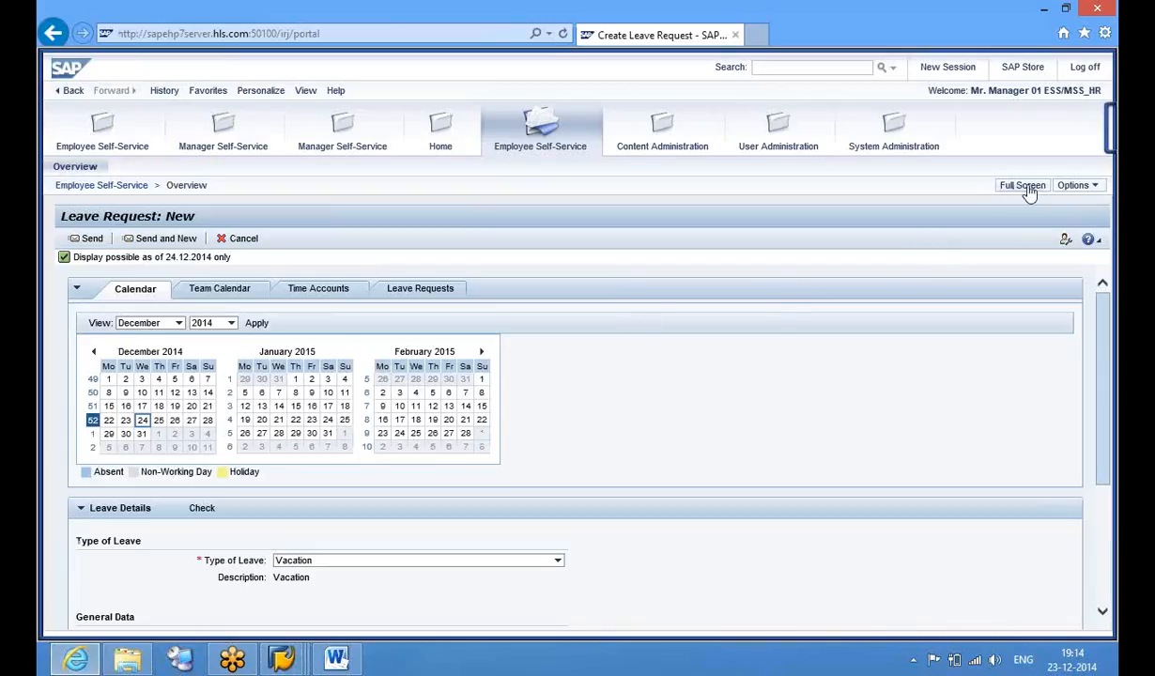
click(1076, 185)
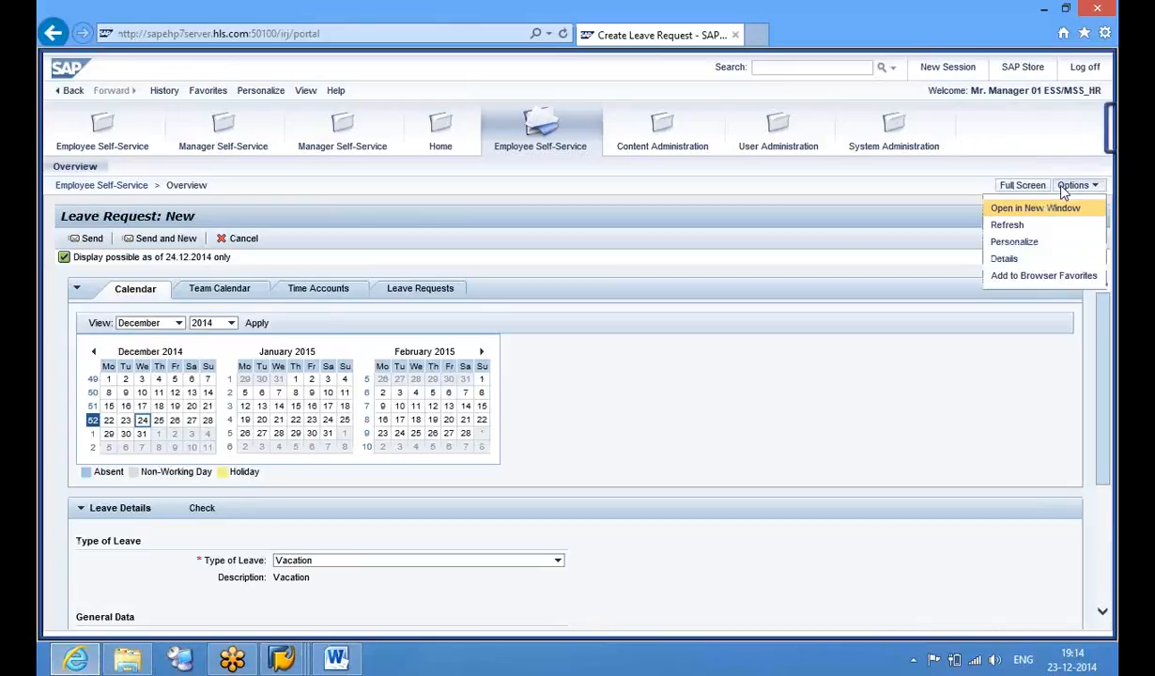
click(1030, 226)
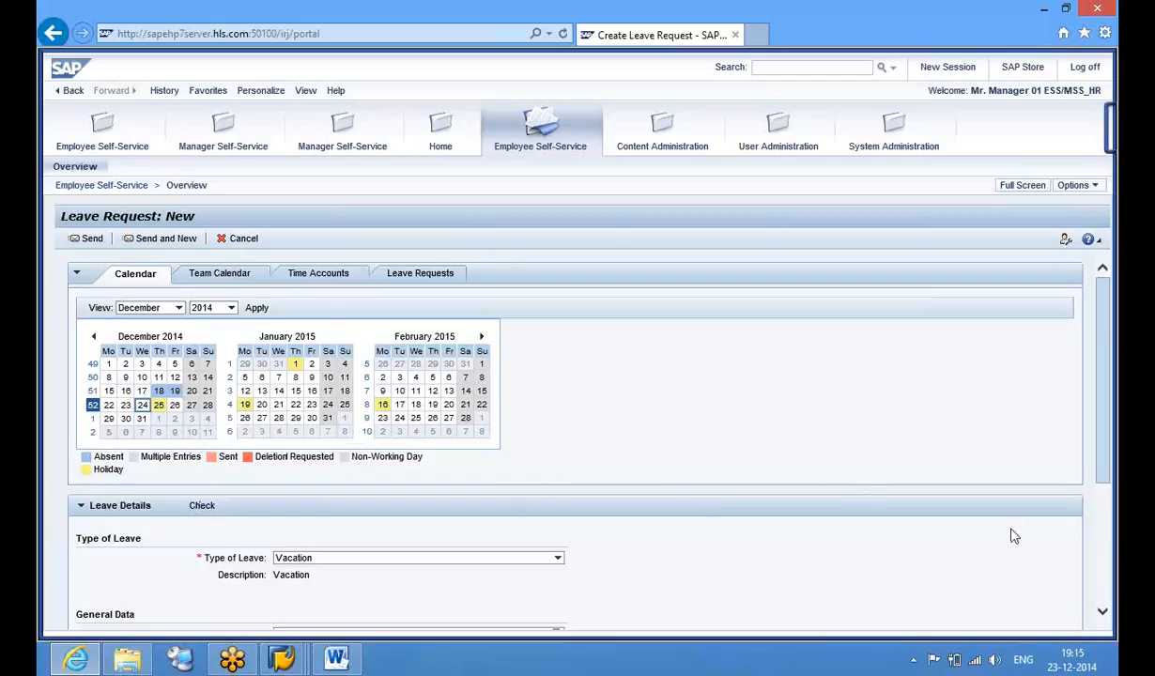
Check that the vacation request's Start Date and End Date both default to 25.12.2014
click(1103, 615)
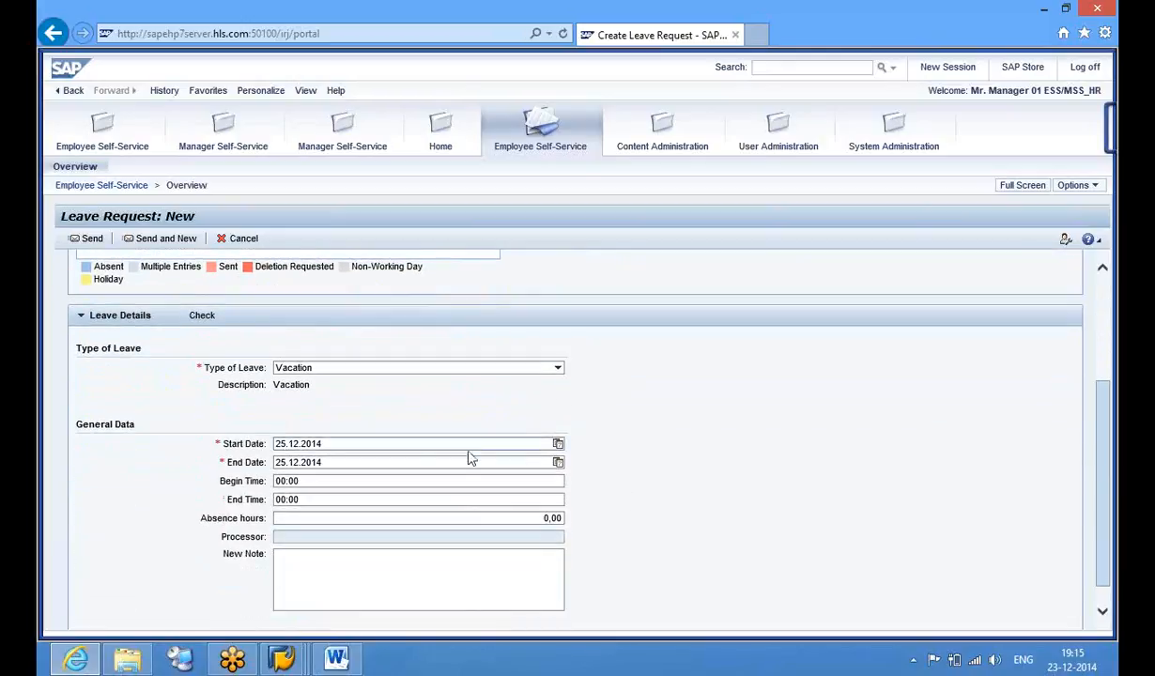
click(387, 443)
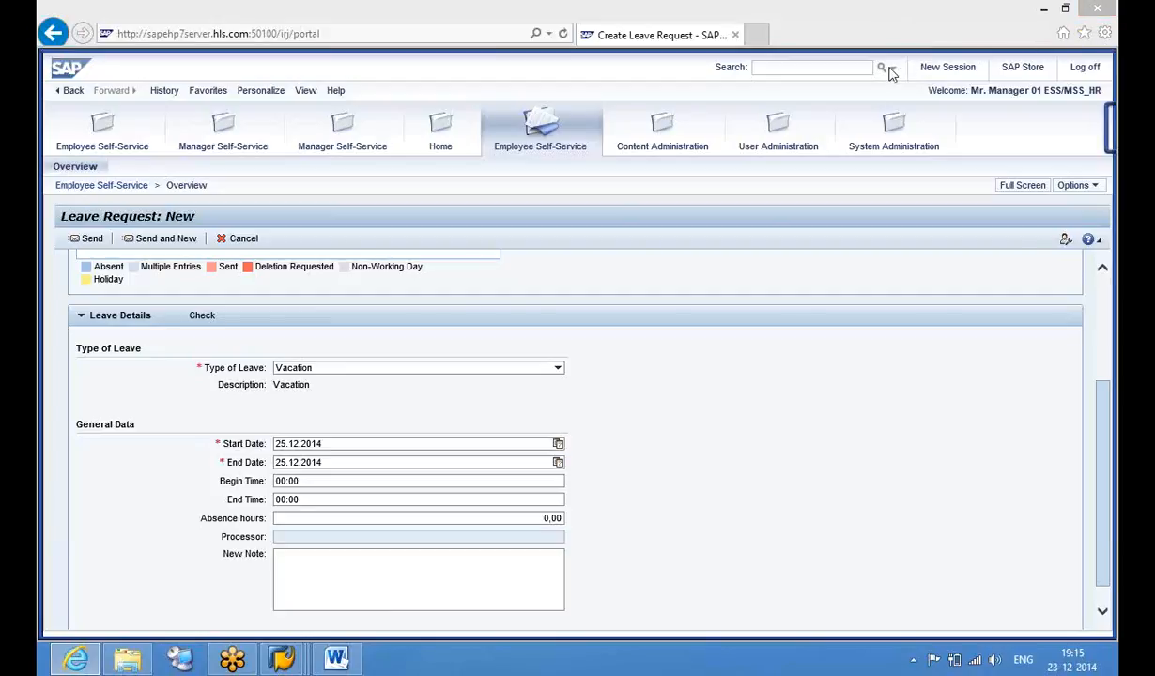
click(801, 9)
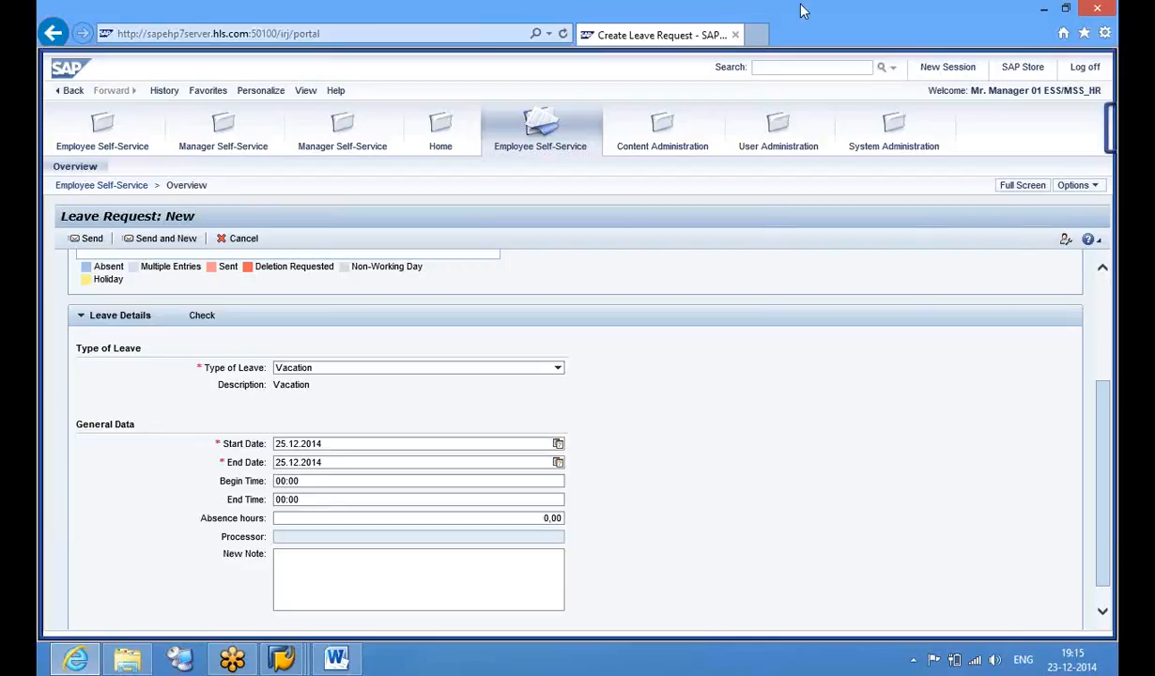
click(880, 68)
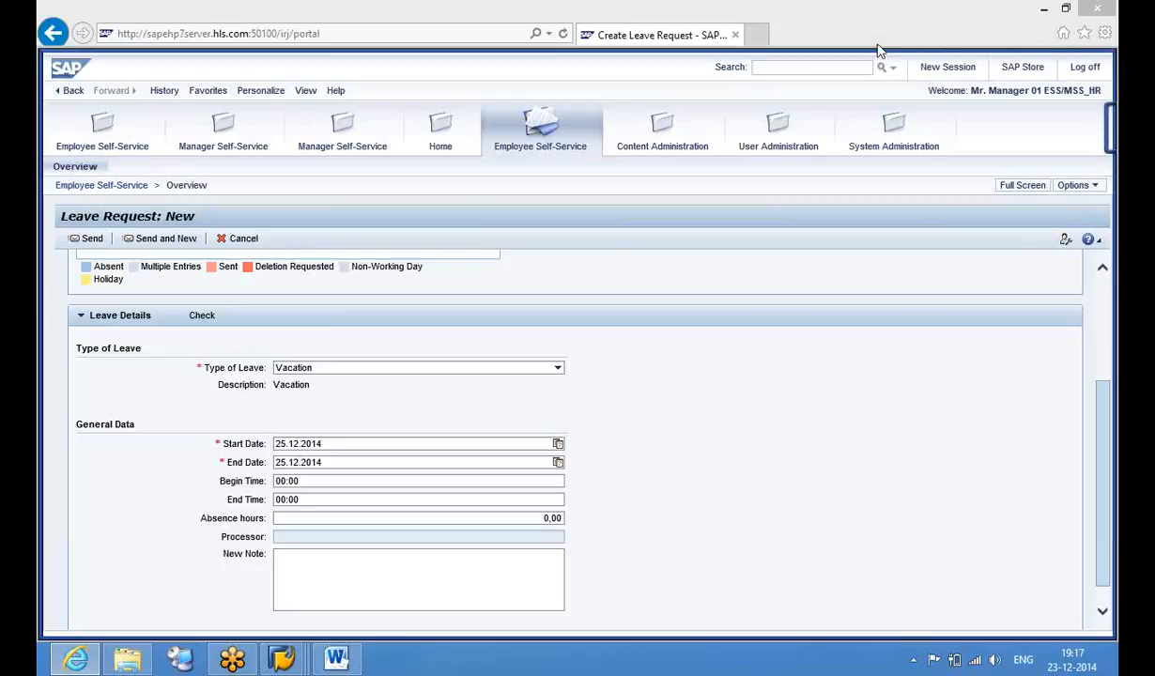
click(750, 370)
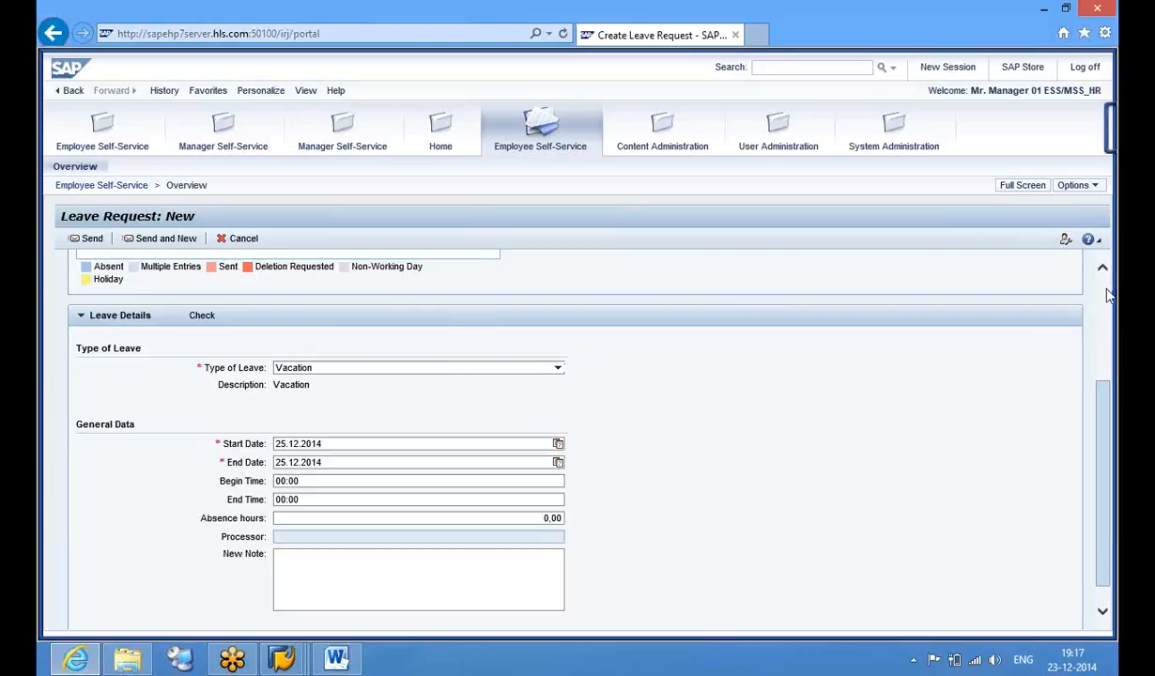
Open the 18.12.2014 illness absence from the calendar, then return to the Employee Self-Service overview
scroll(1109, 295, up, 2)
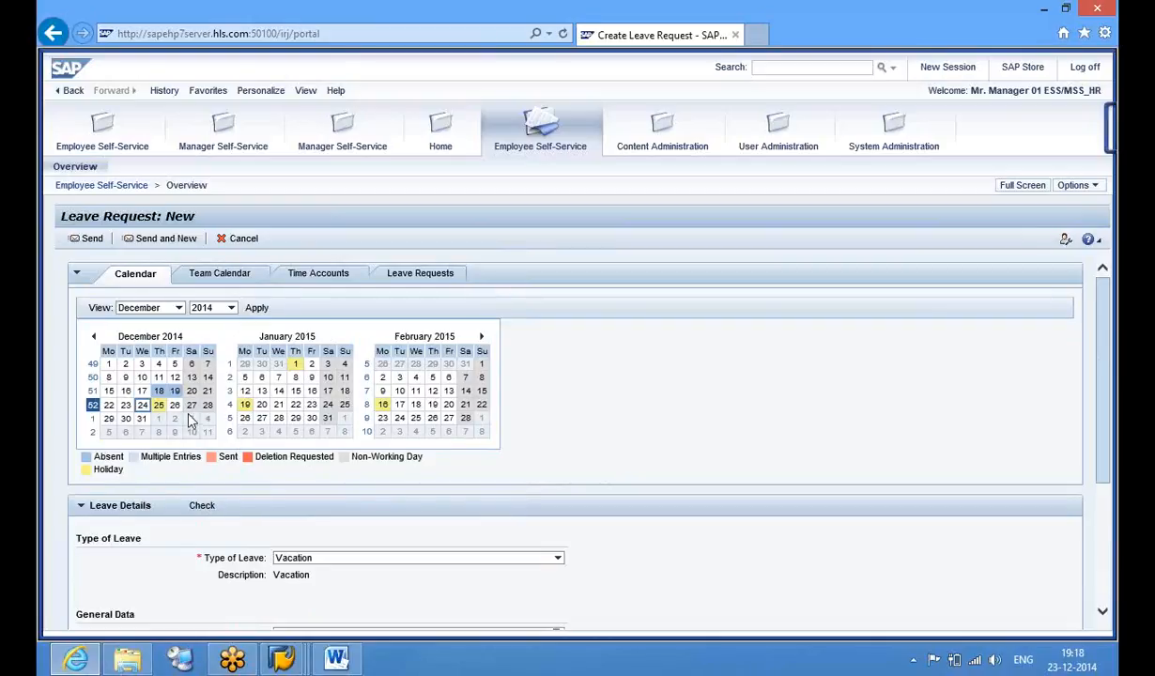
mouse_move(168, 398)
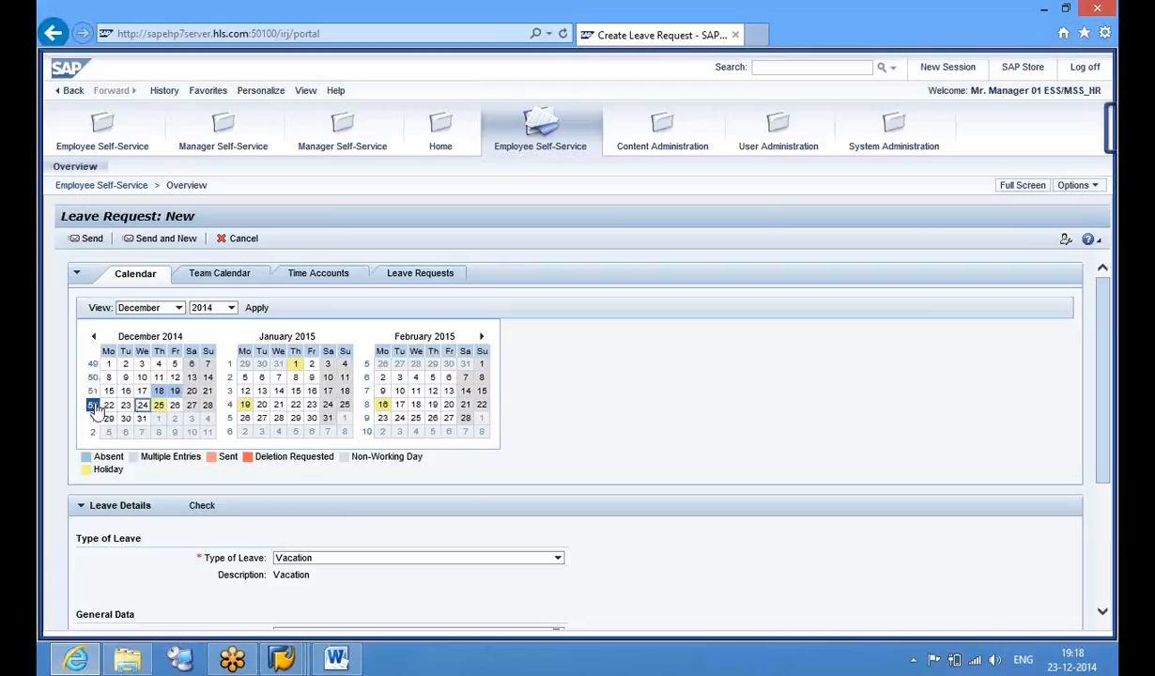
click(174, 394)
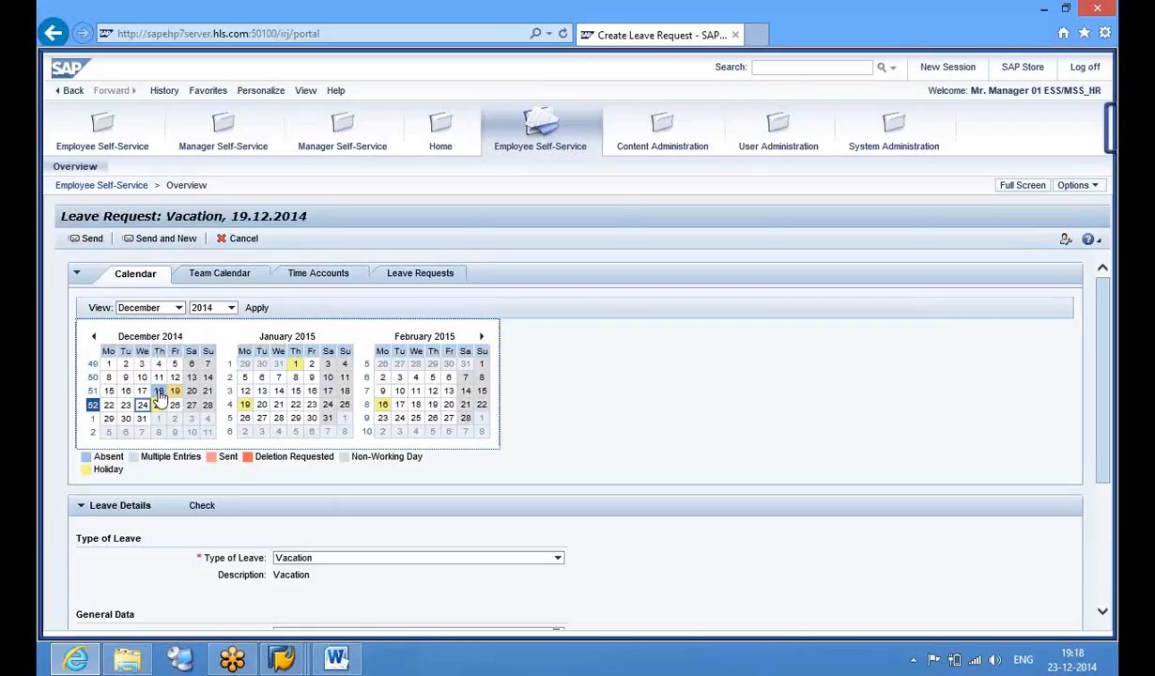
click(159, 391)
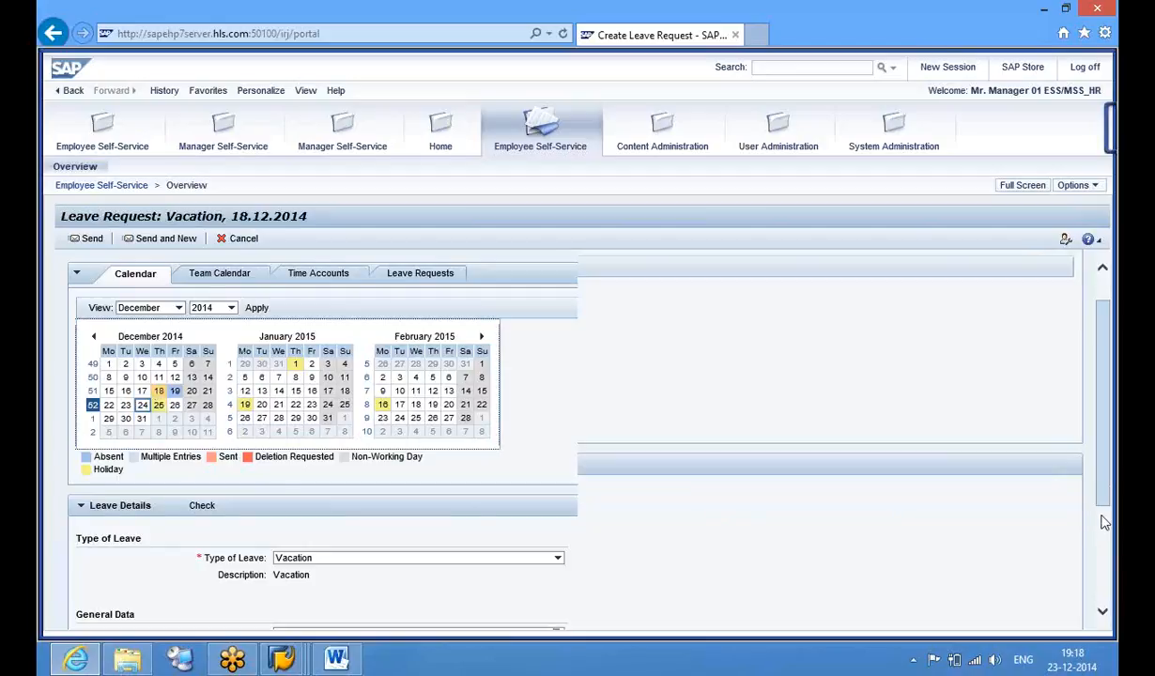
scroll(1019, 438, down, 3)
scroll(1105, 329, up, 3)
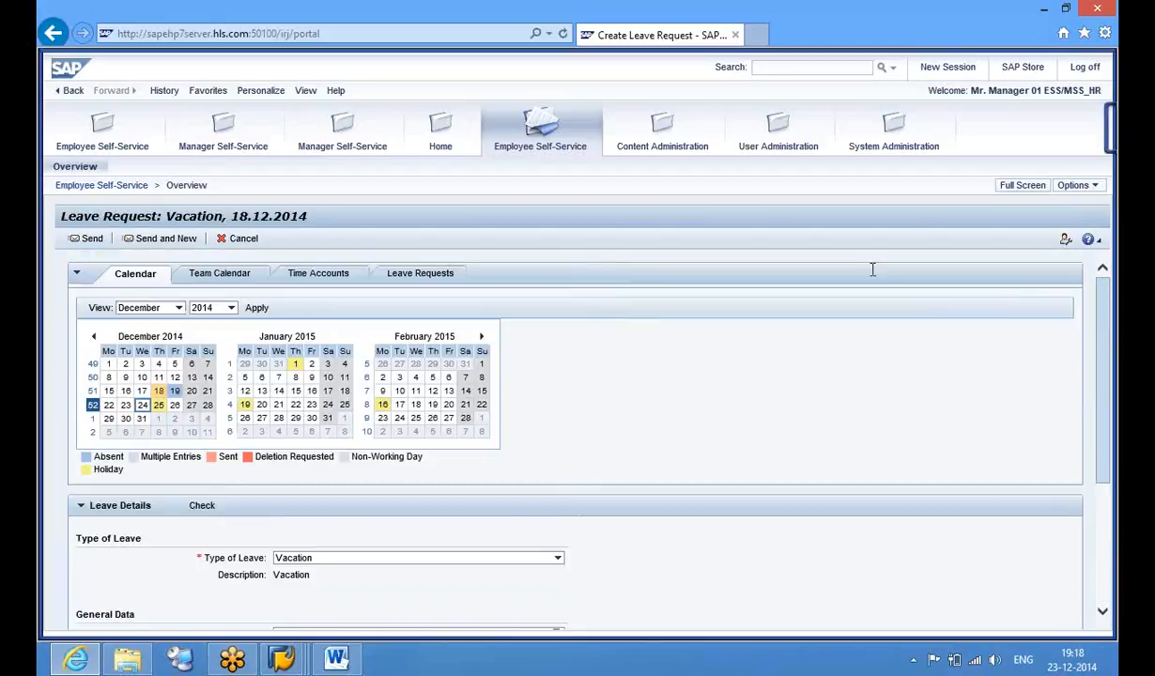
click(119, 147)
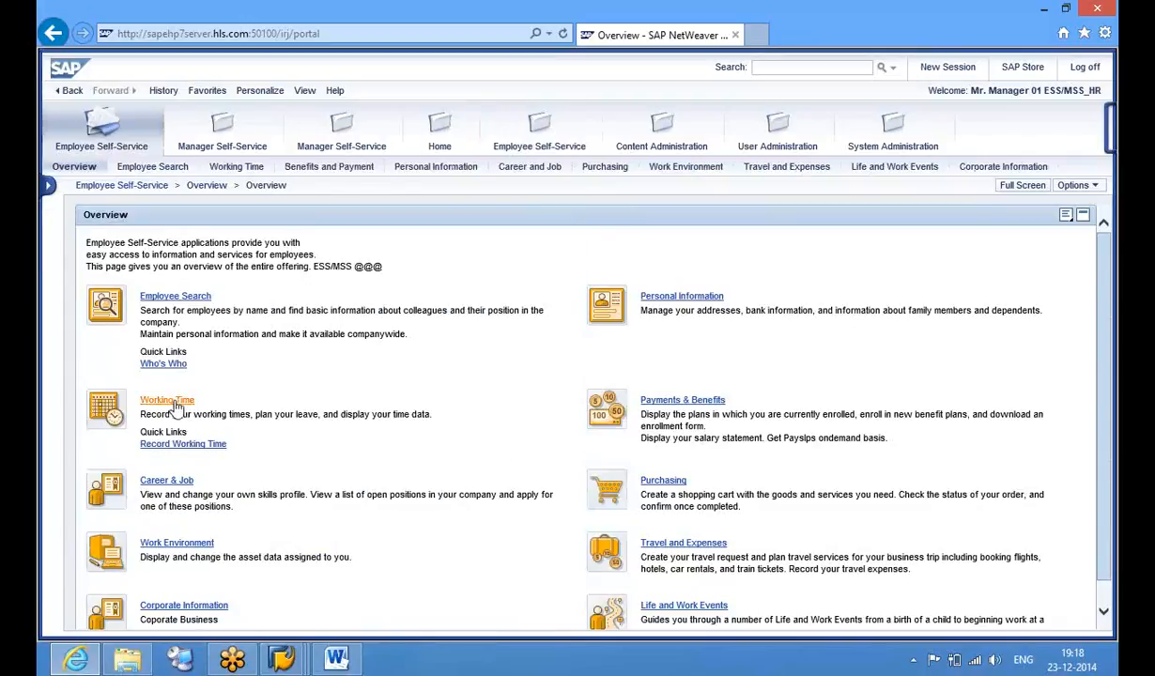
Browse the Working Time leave request form in the portal, then switch to the SAP GUI Display IMG window
click(173, 401)
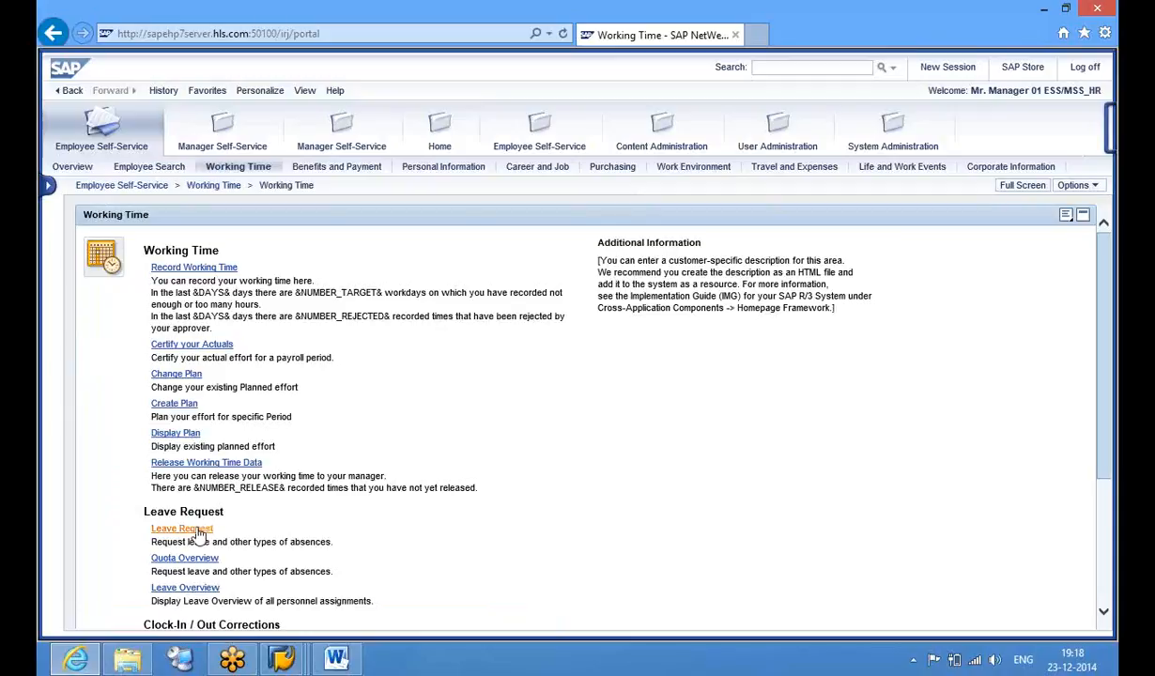
click(197, 532)
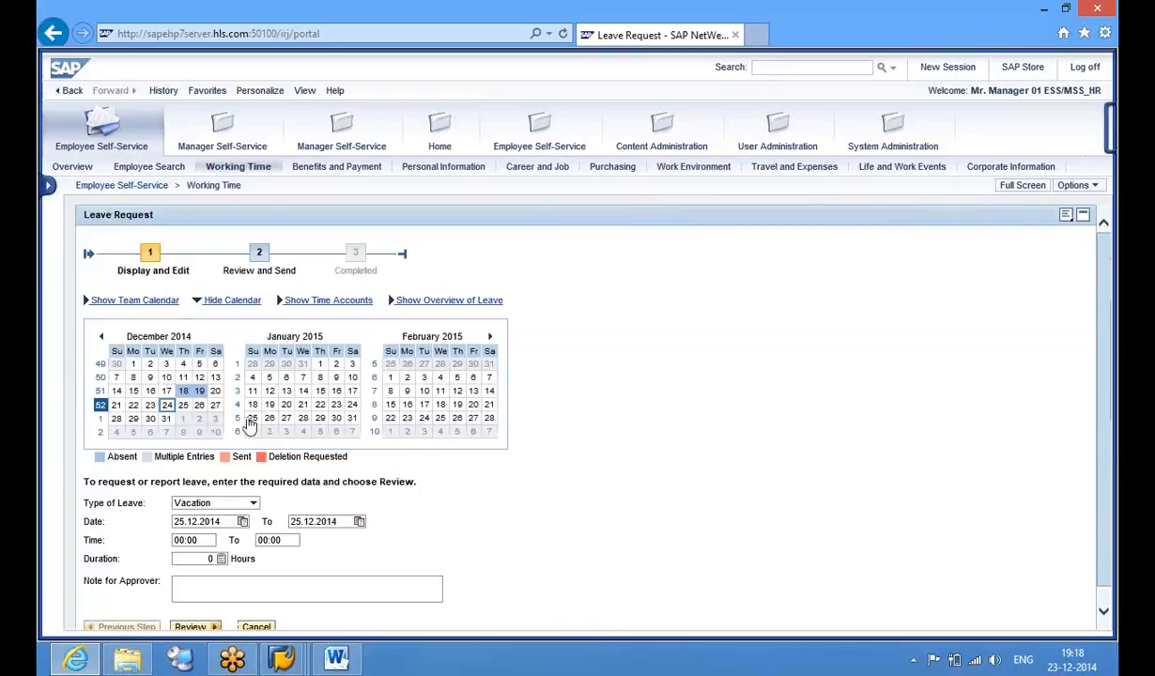
mouse_move(205, 397)
click(531, 127)
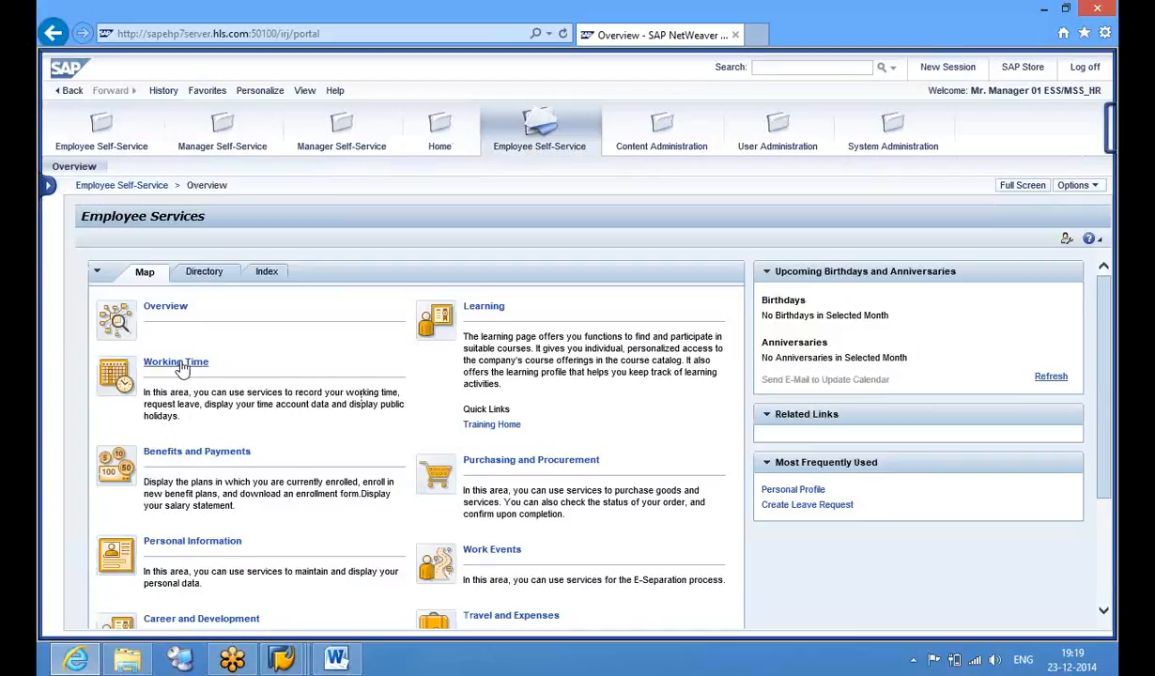
click(179, 365)
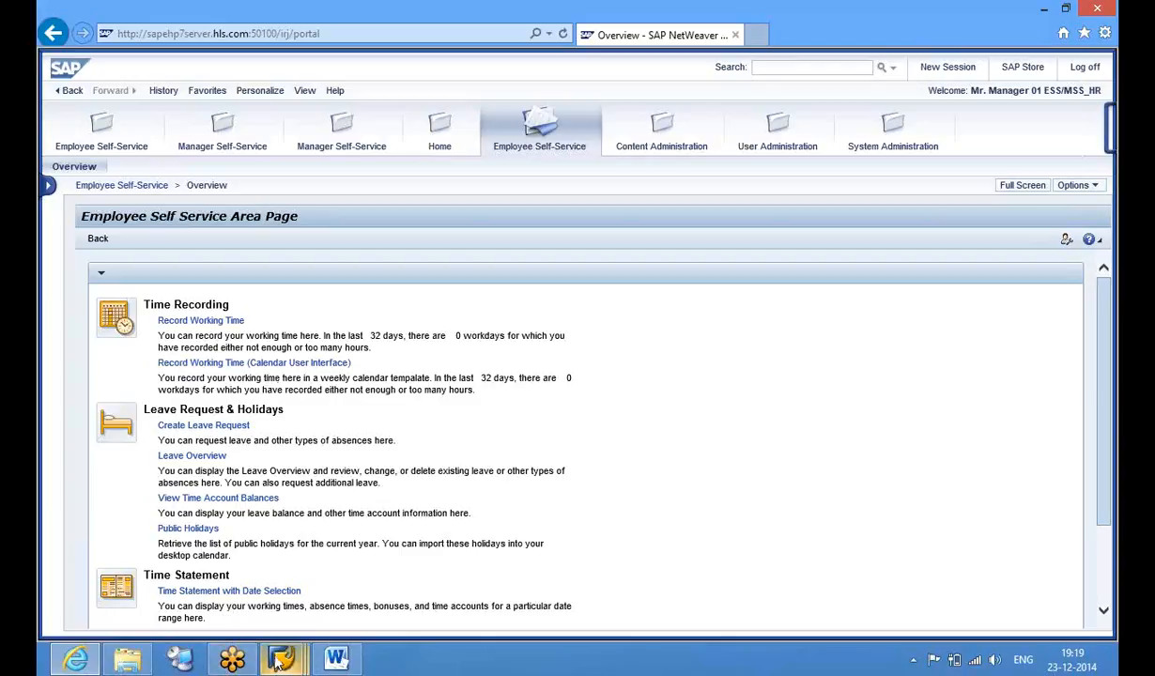
mouse_move(282, 658)
click(493, 554)
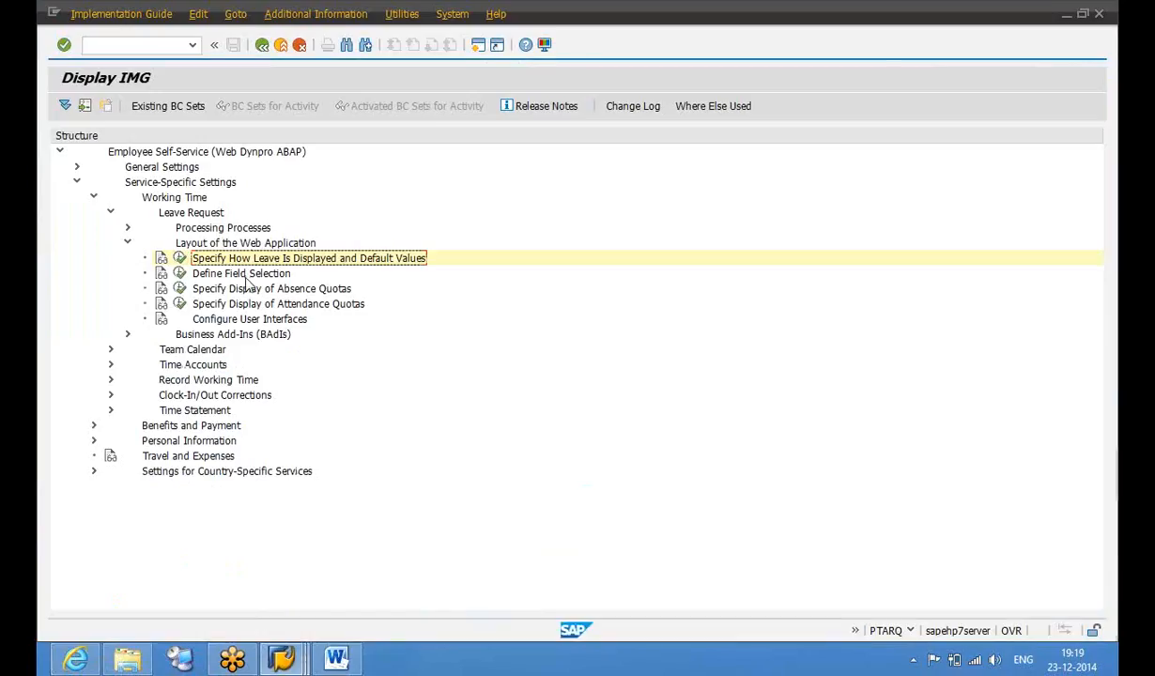
Bring up the activities listed under Define Field Selection in the IMG tree
click(178, 275)
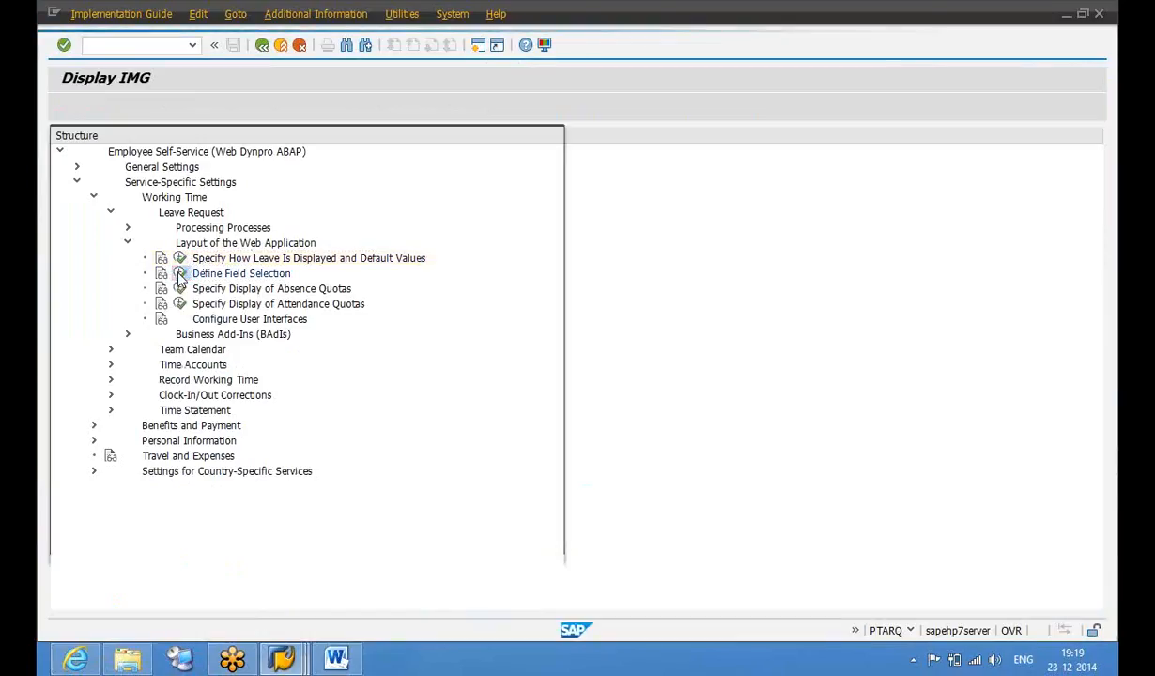
double_click(360, 199)
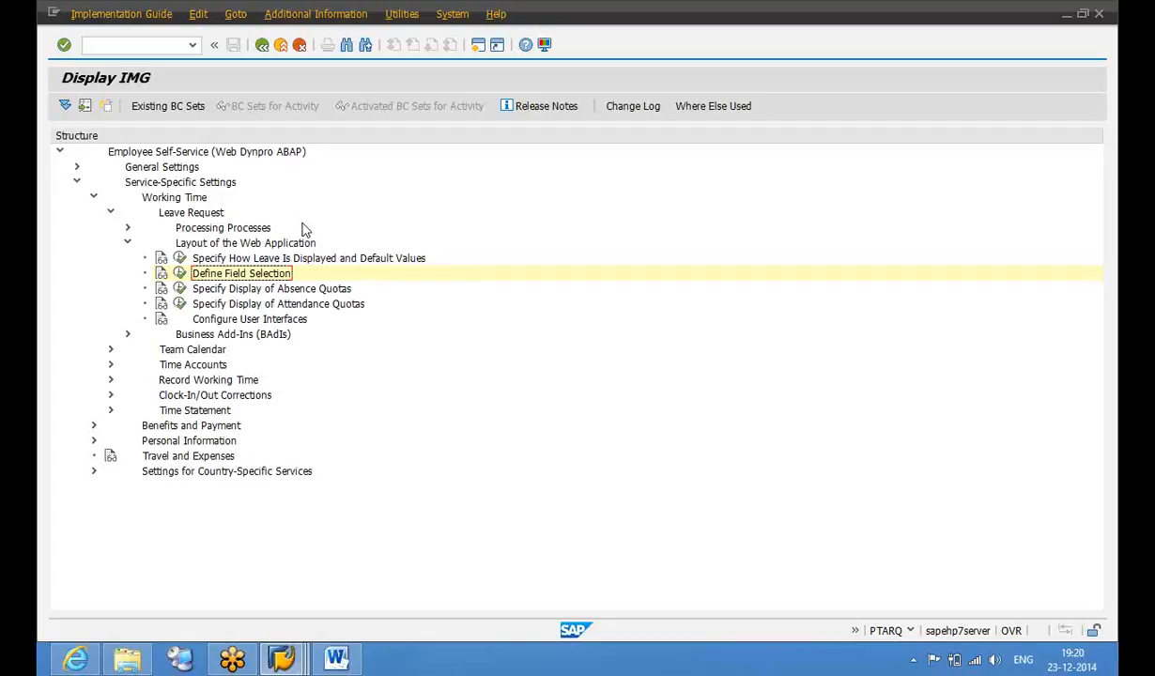
click(266, 262)
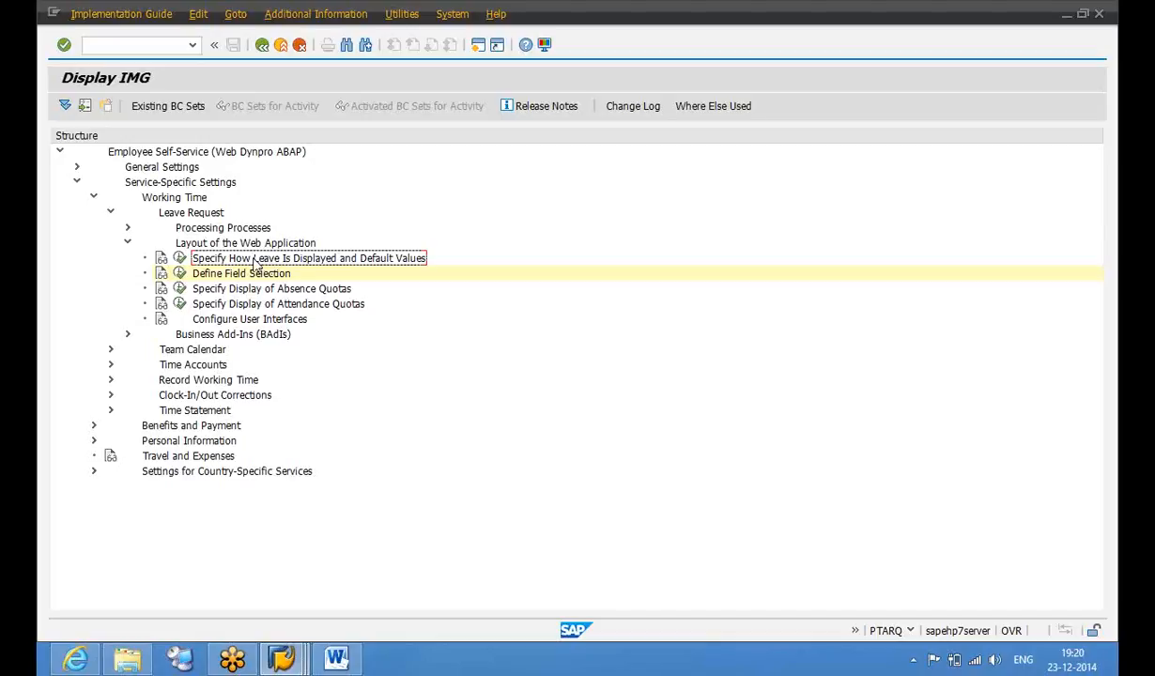
click(240, 272)
click(179, 275)
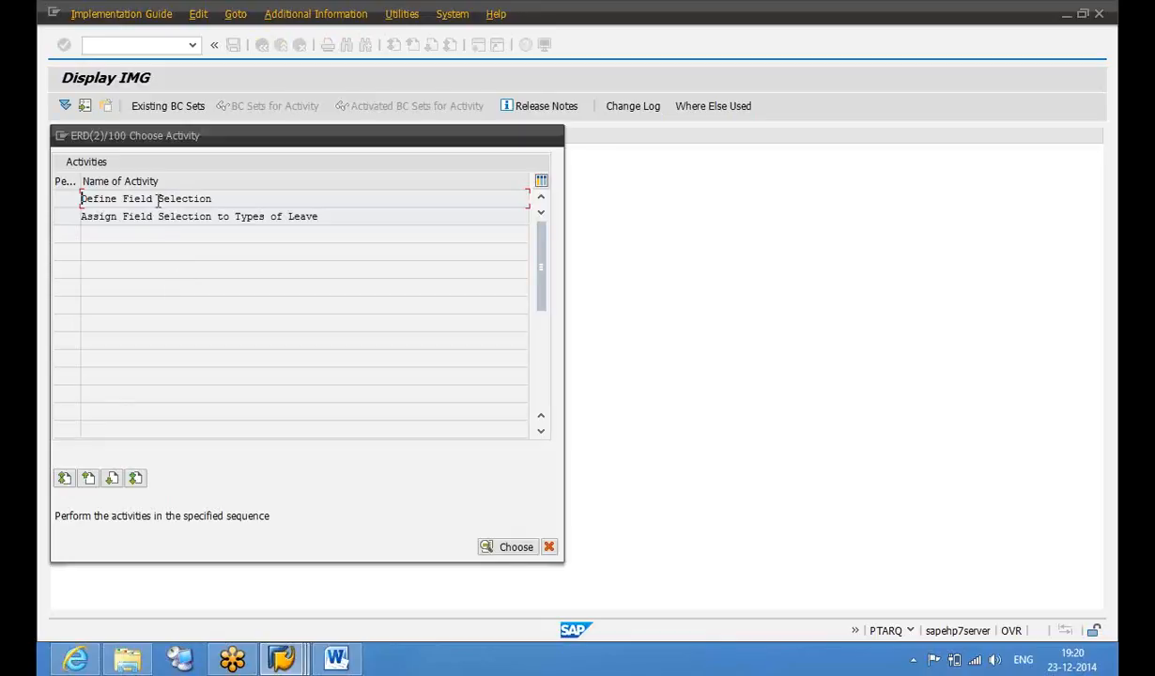
Create field selection ZILLNES with text 'Employee Illness' and save it under a customizing request
double_click(160, 200)
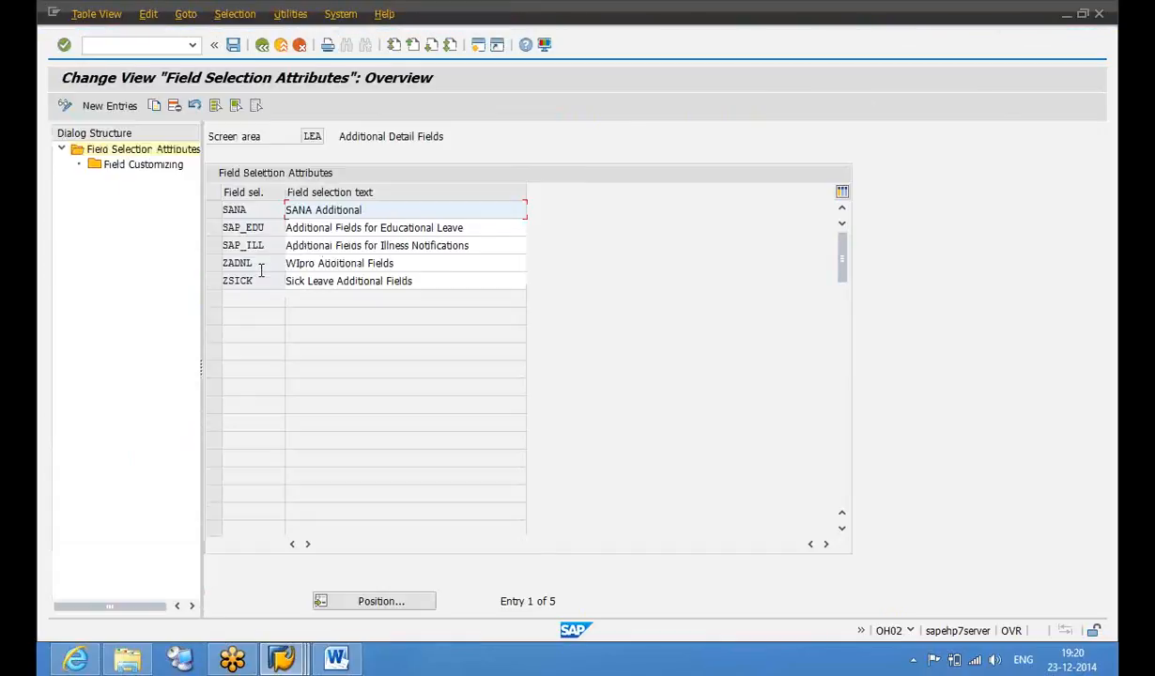
click(137, 112)
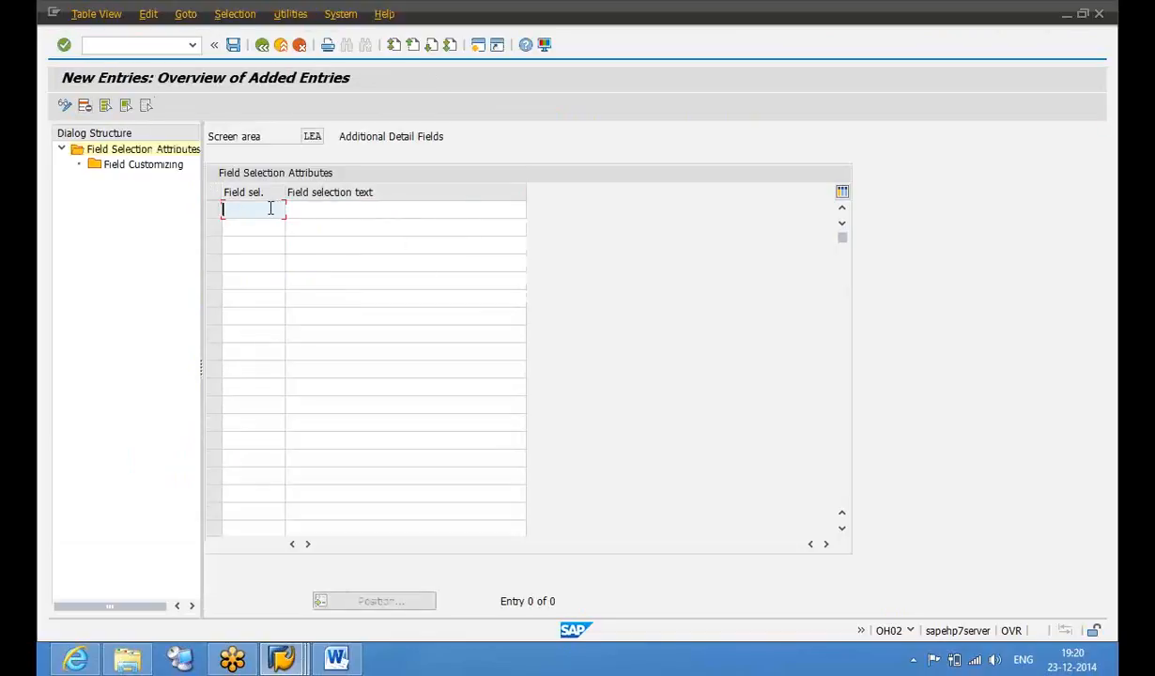
text(Z)
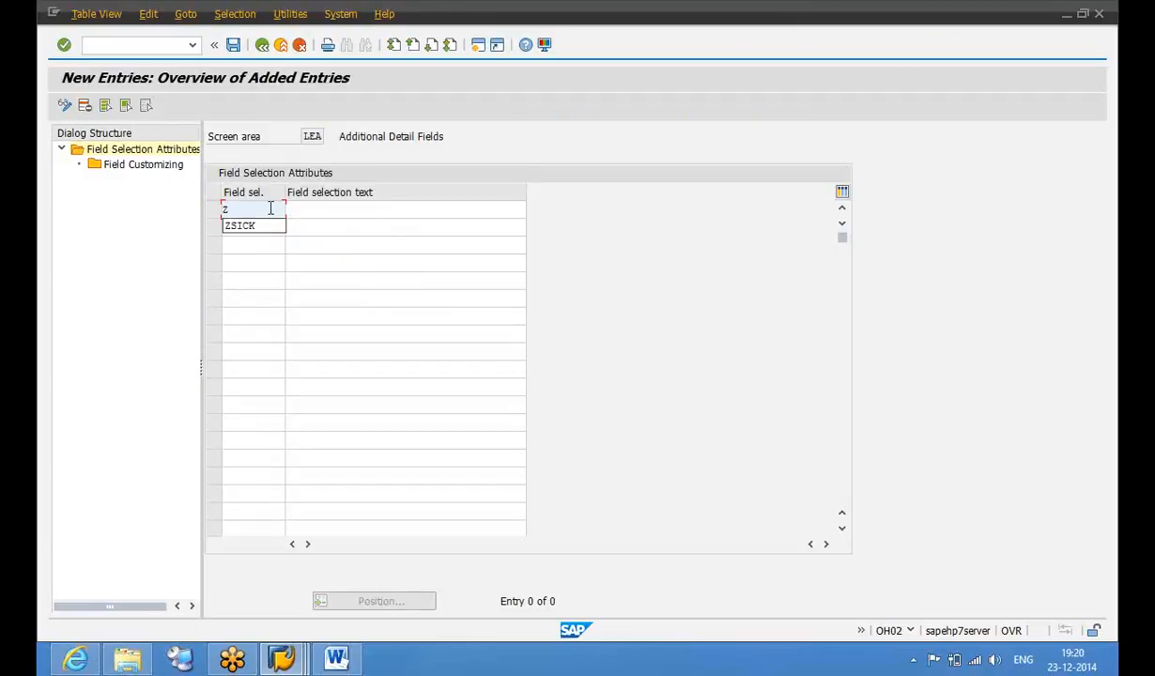
text(ILLNES)
key(Tab)
text(S)
key(BackSpace)
text(Emplo)
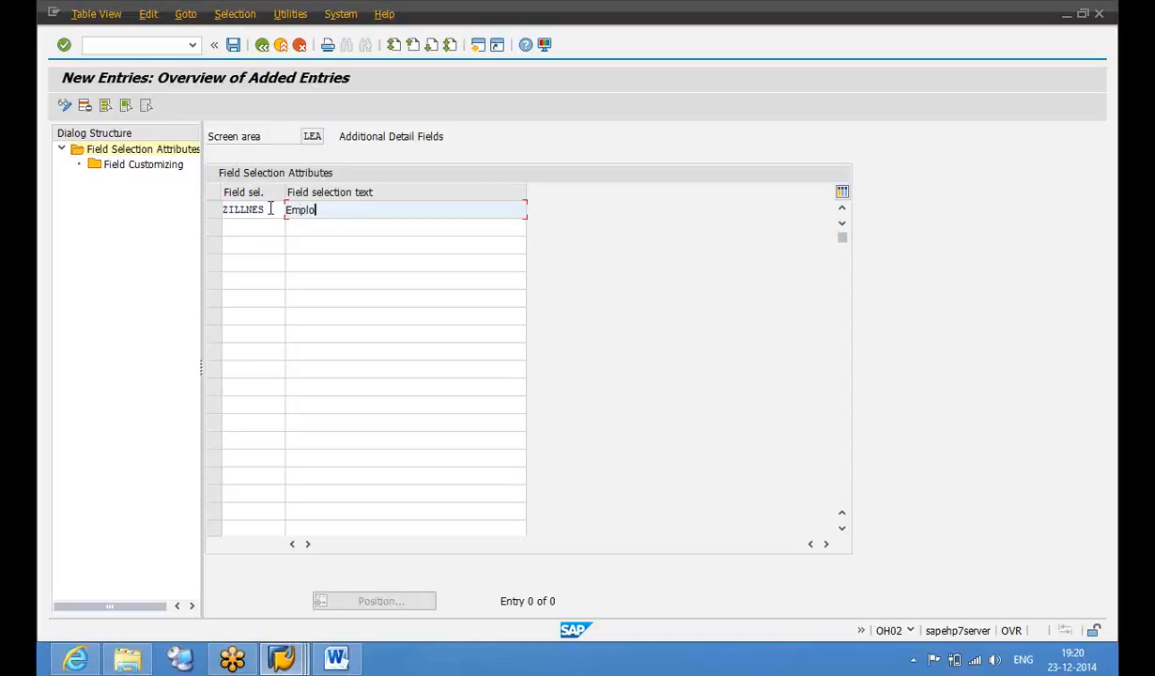
text(yee Illness)
click(233, 45)
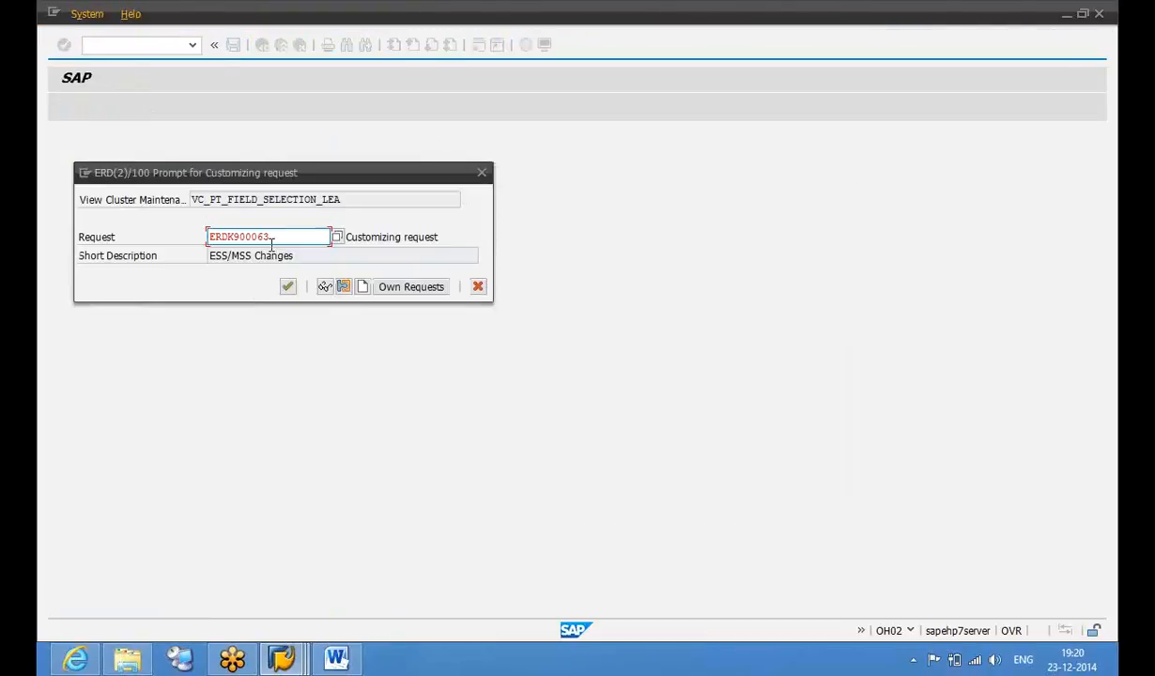
click(288, 287)
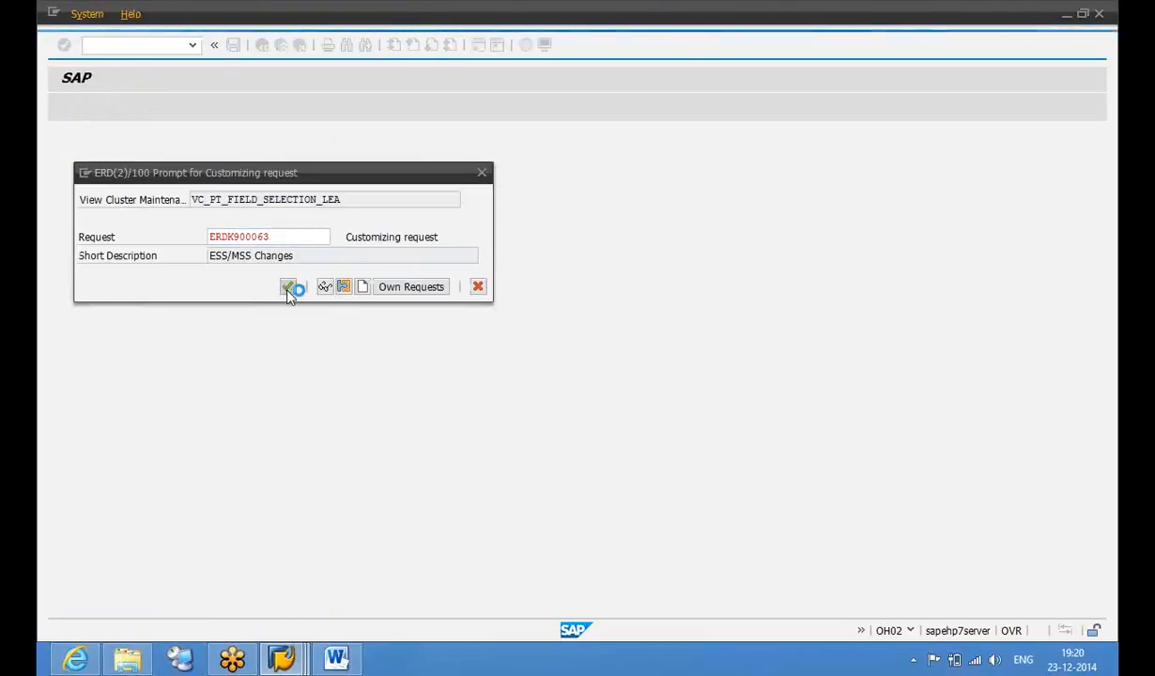
Open the Field Customizing list for the ZILLNES entry
click(214, 210)
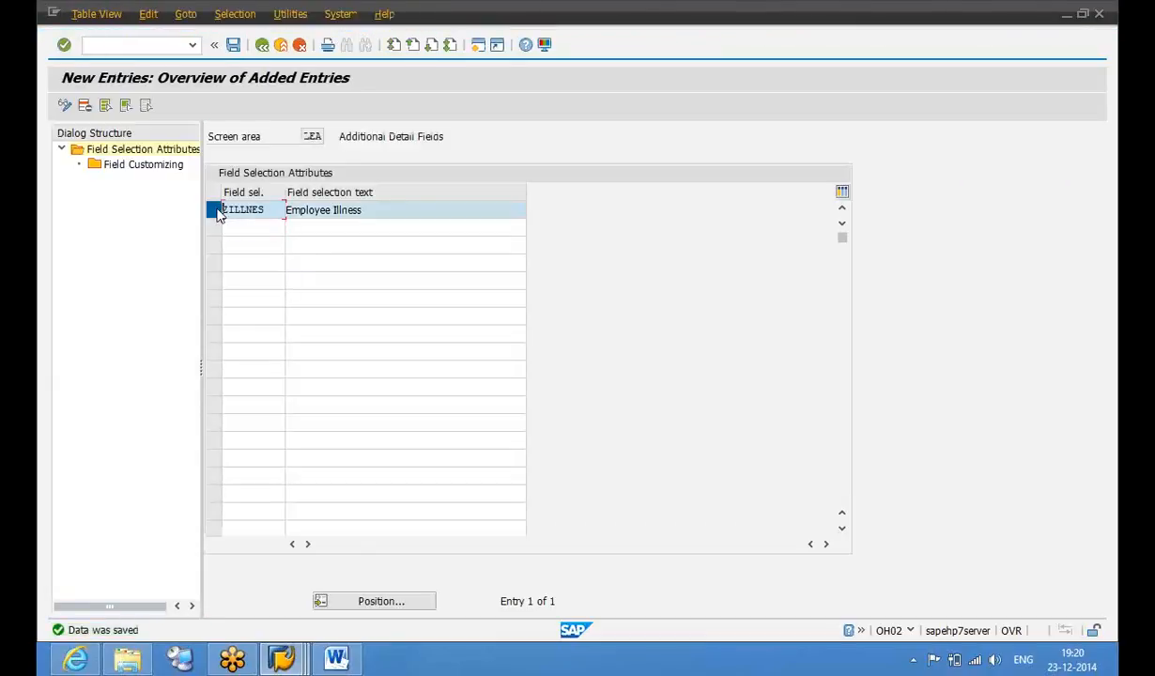
click(165, 167)
double_click(165, 167)
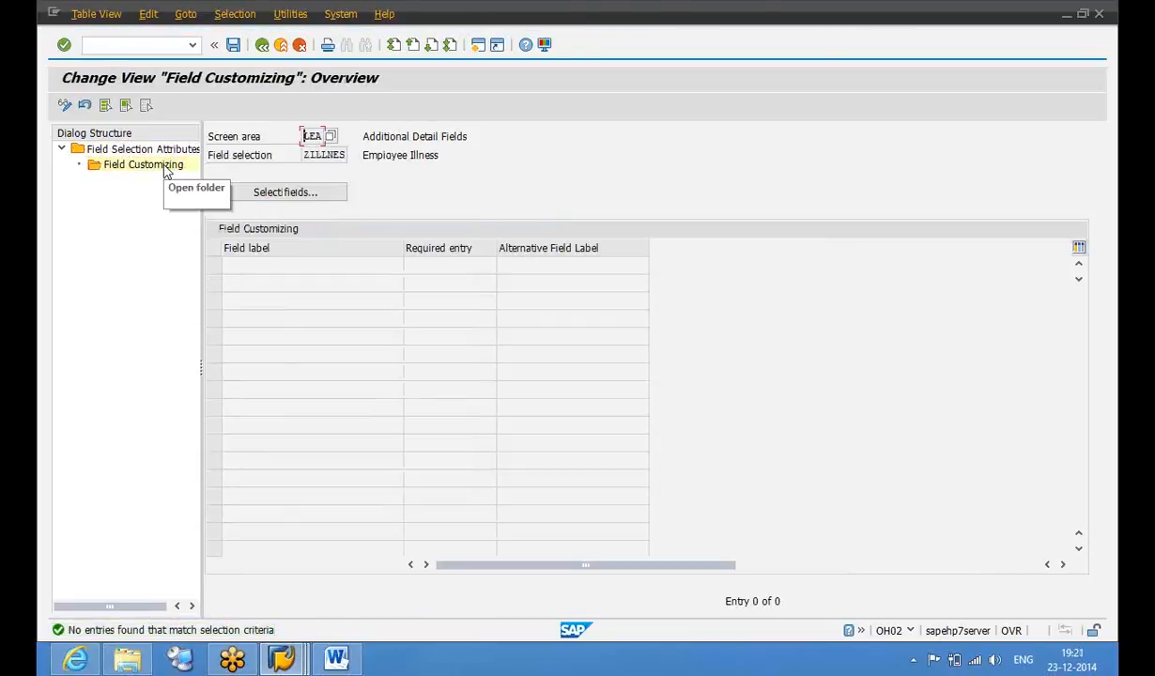
Add the fields Certified start of sickness and Date on which illness was confirmed to ZILLNES
click(249, 196)
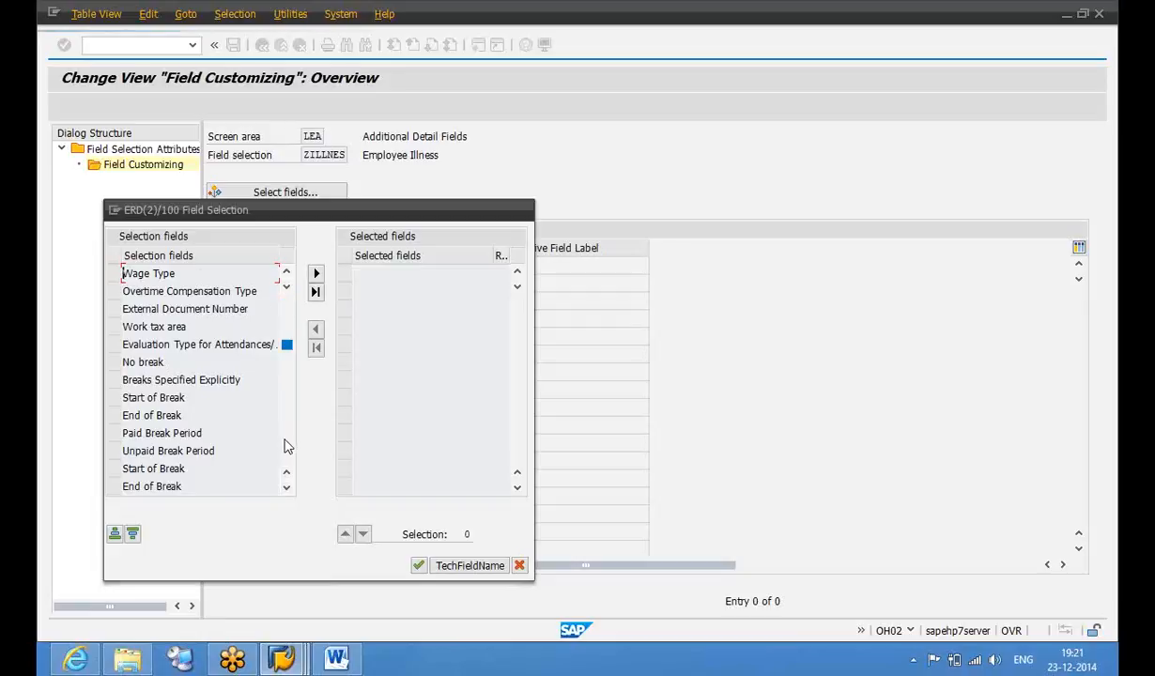
scroll(287, 447, down, 3)
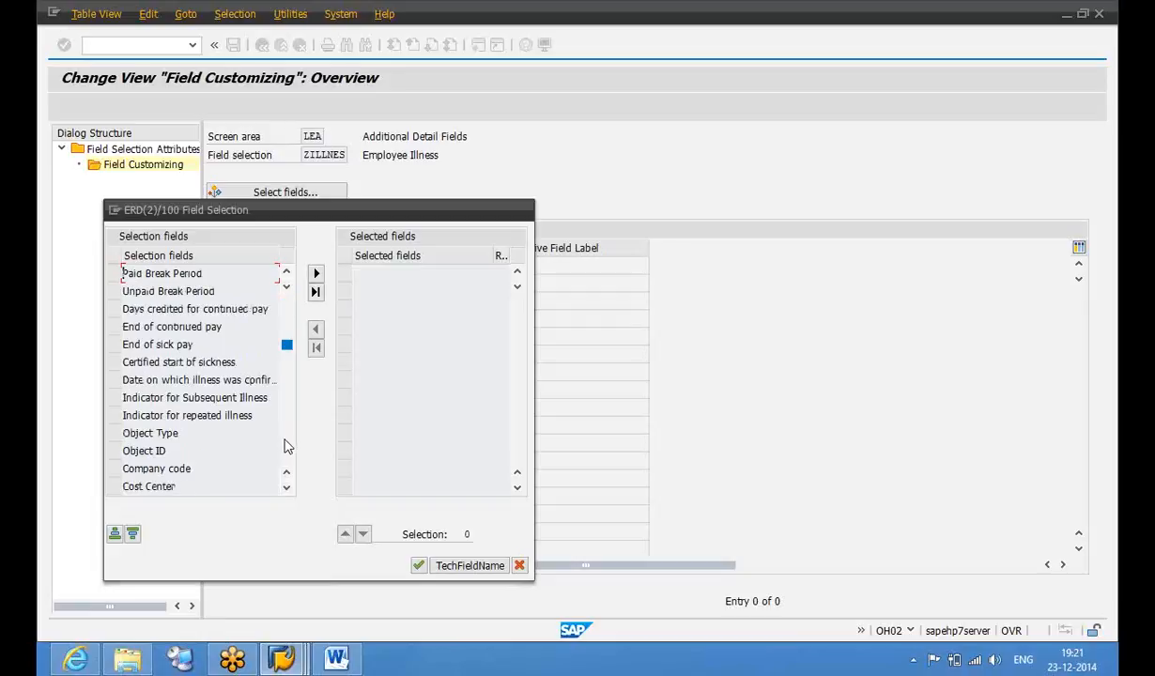
click(117, 364)
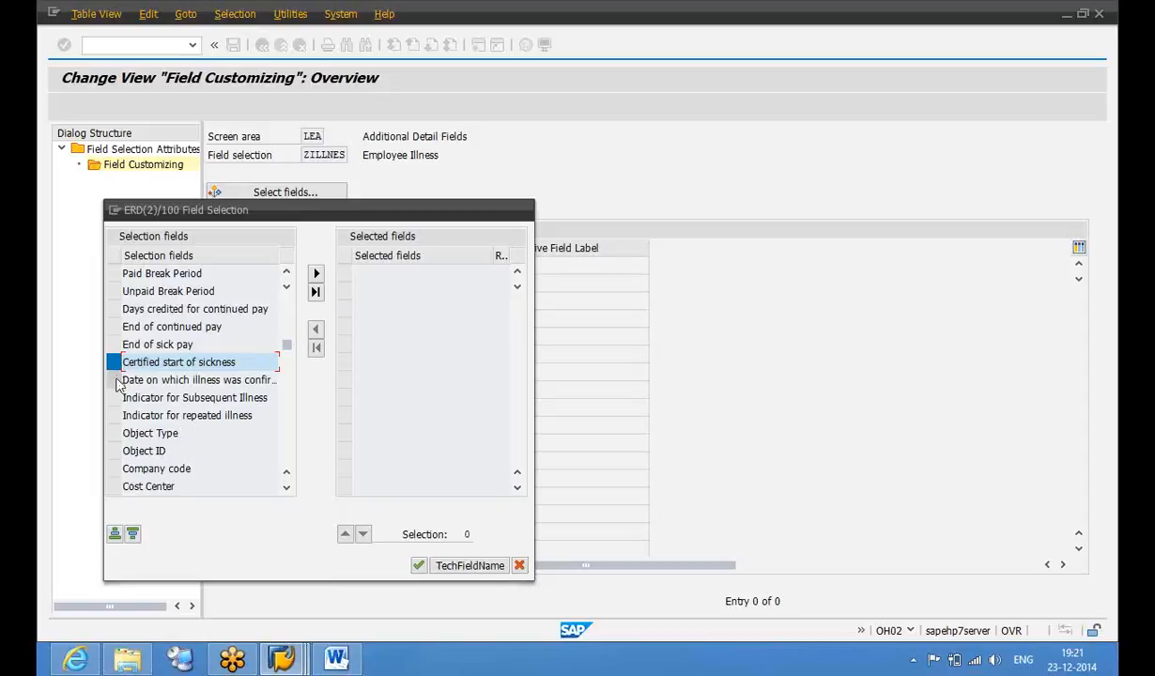
click(117, 381)
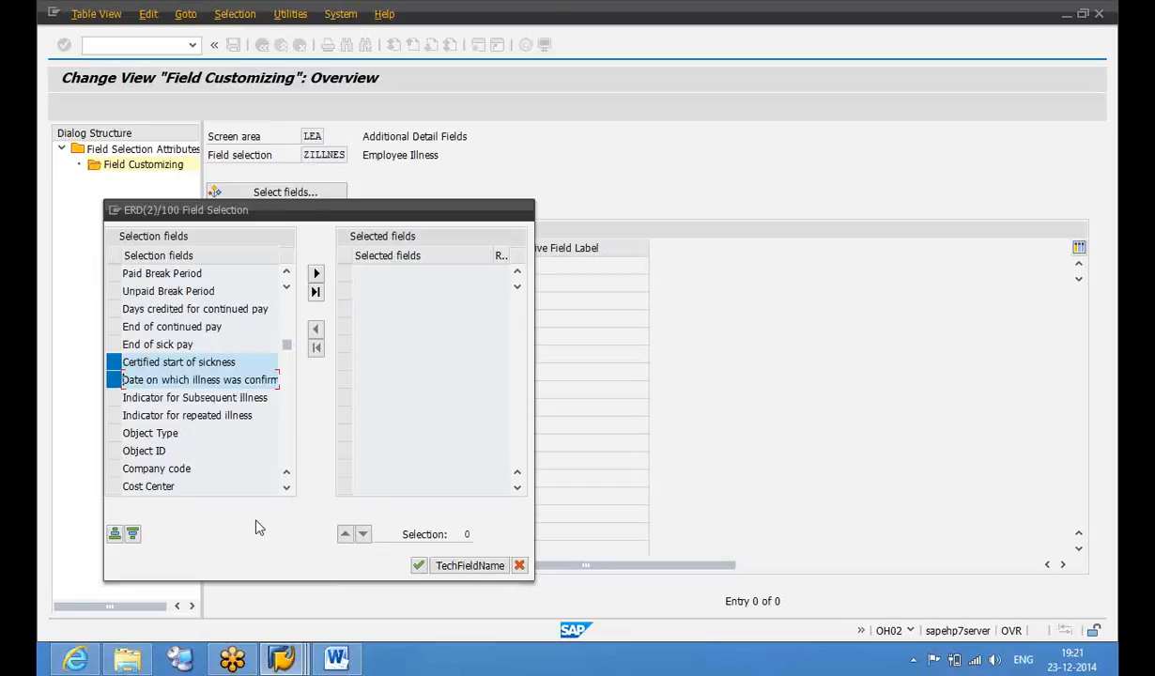
click(318, 274)
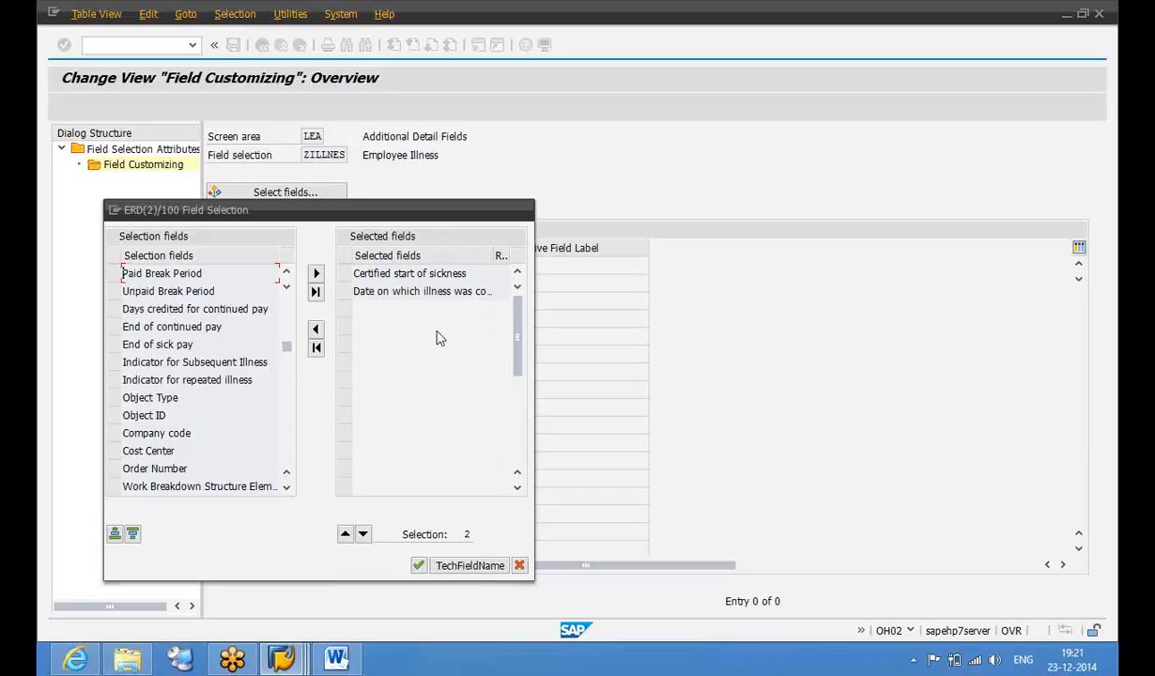
click(419, 566)
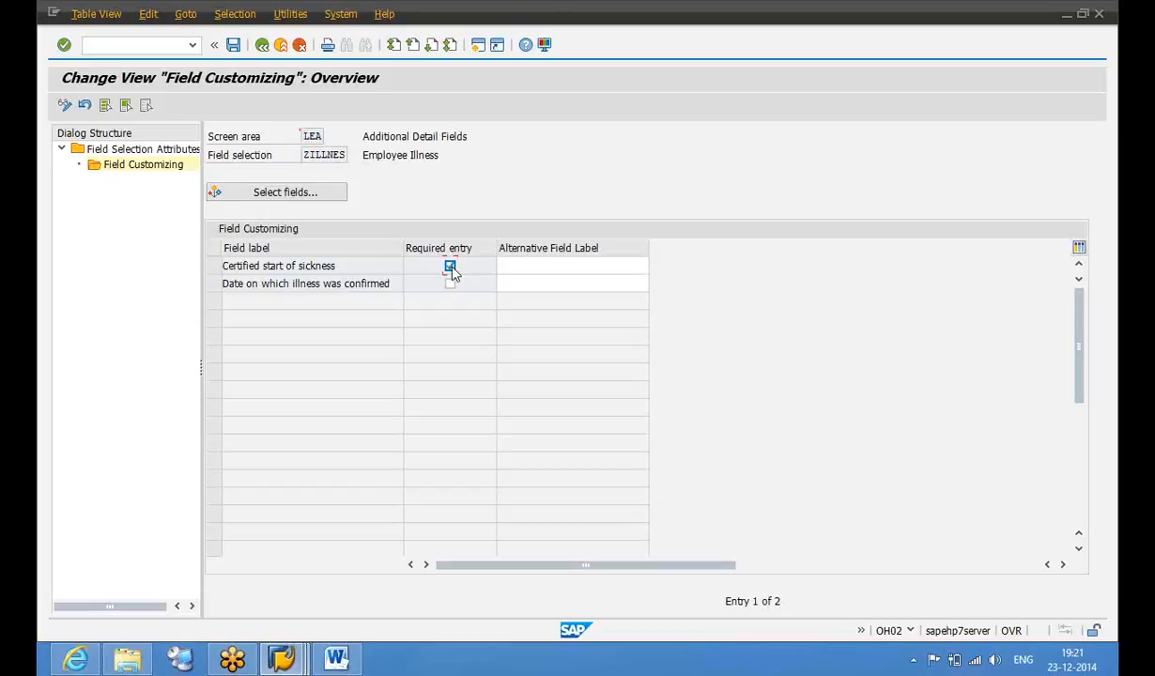
Make start of sickness required, label the fields 'Sick-Start Date' and 'Sick Confirmed Date', and save
click(503, 268)
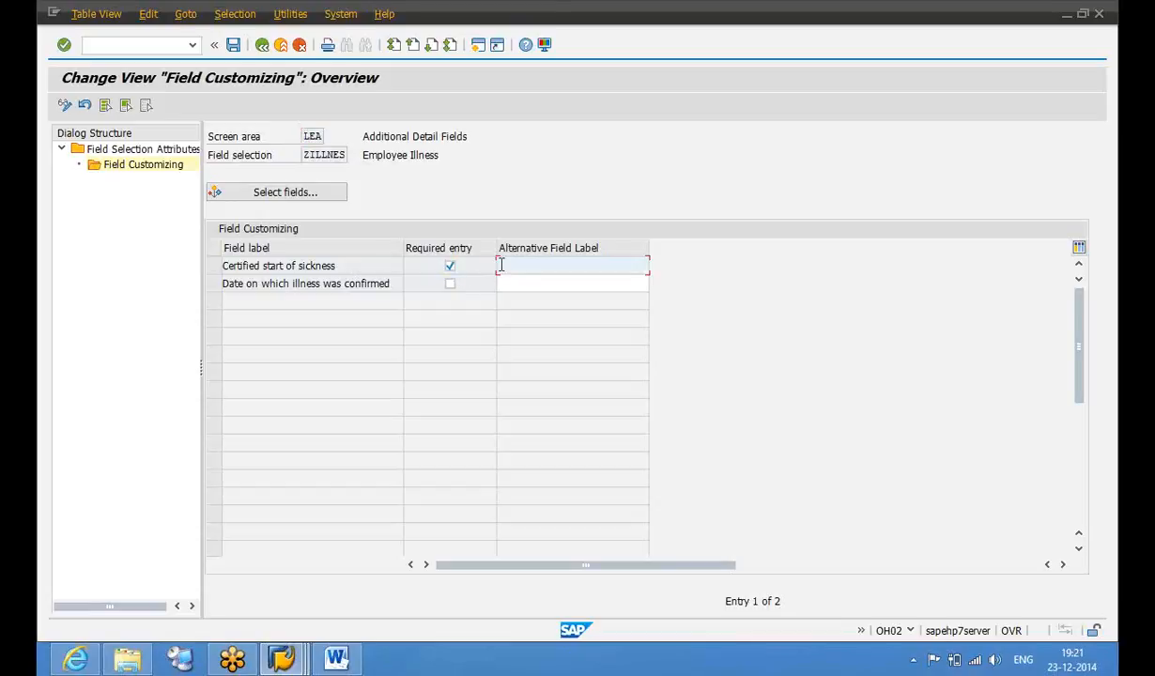
text(S)
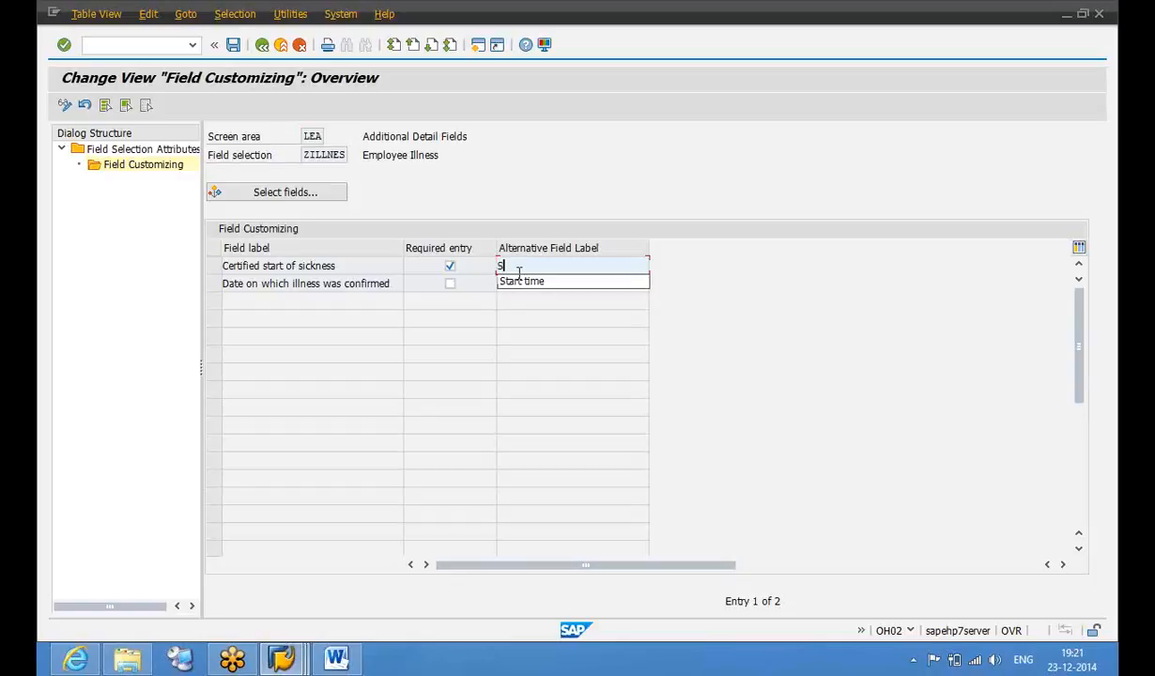
text(ick-Start)
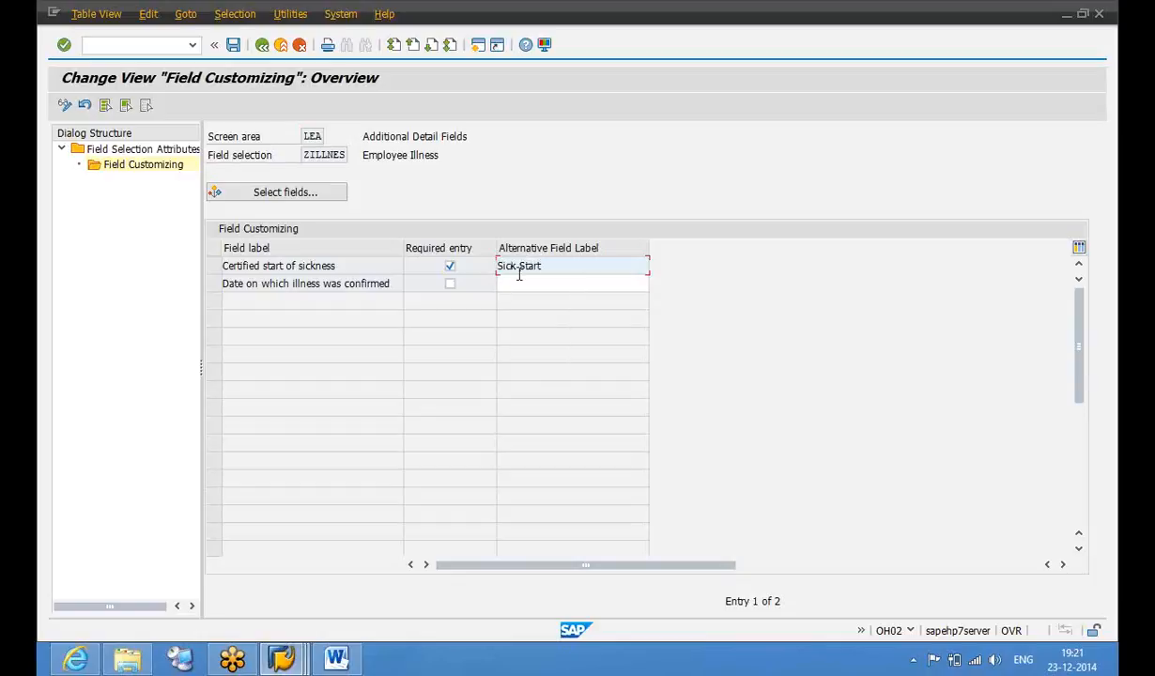
text( Date)
key(Down)
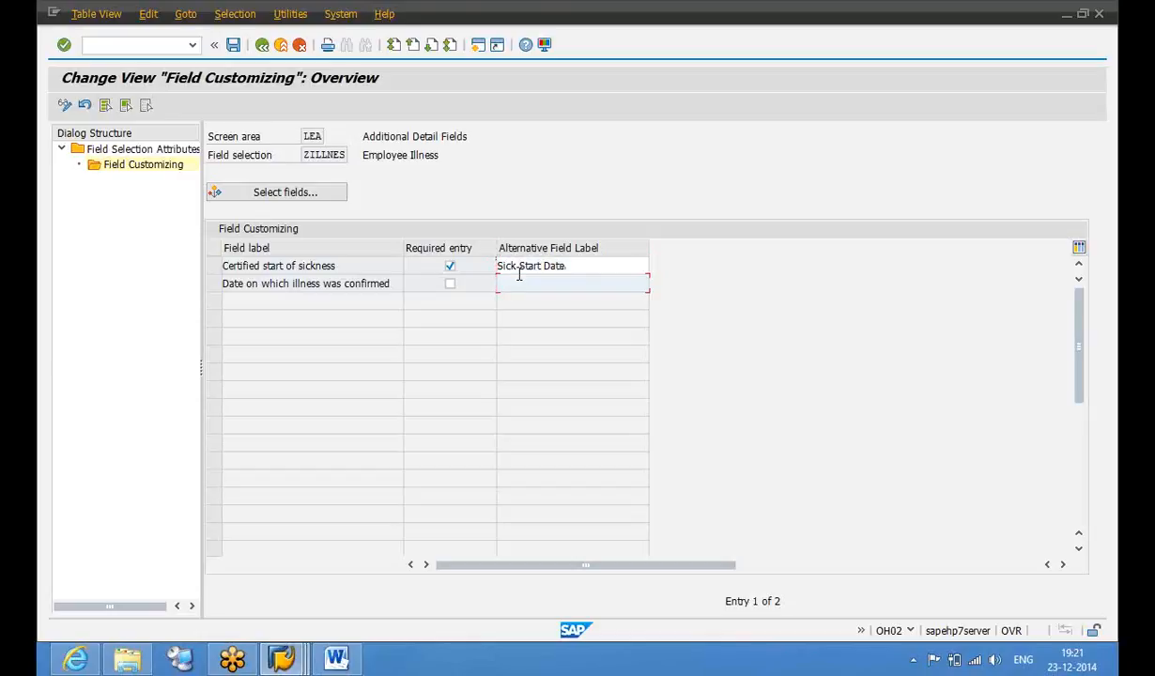
text(Sick Confirmed Date)
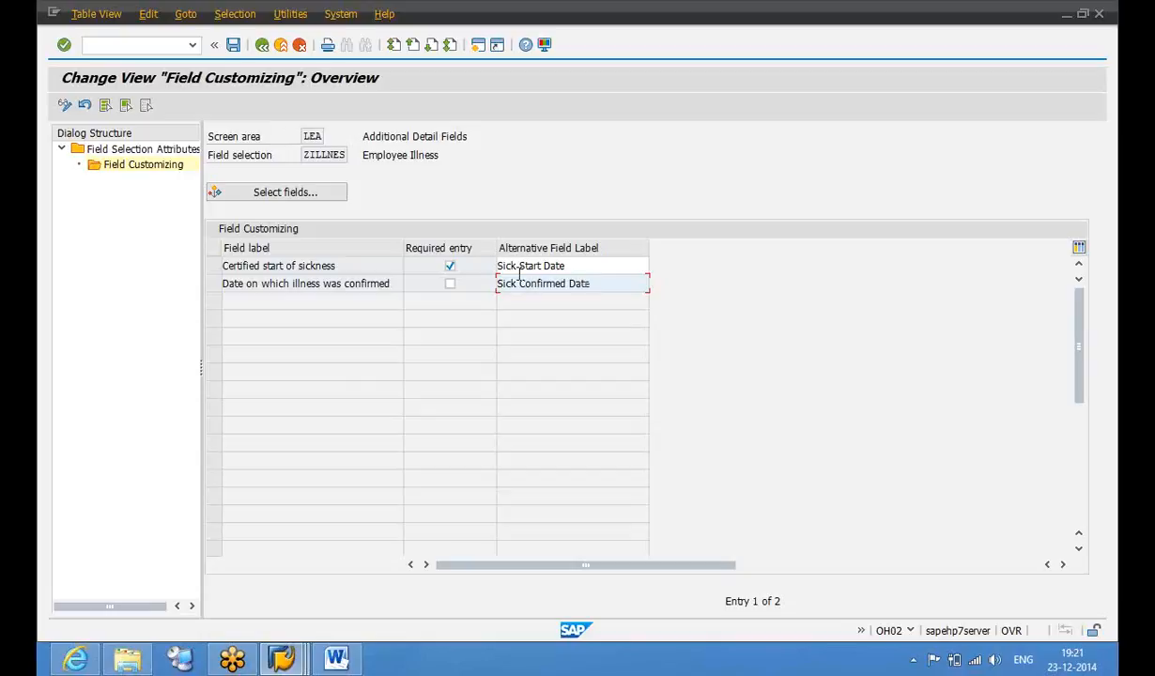
click(233, 49)
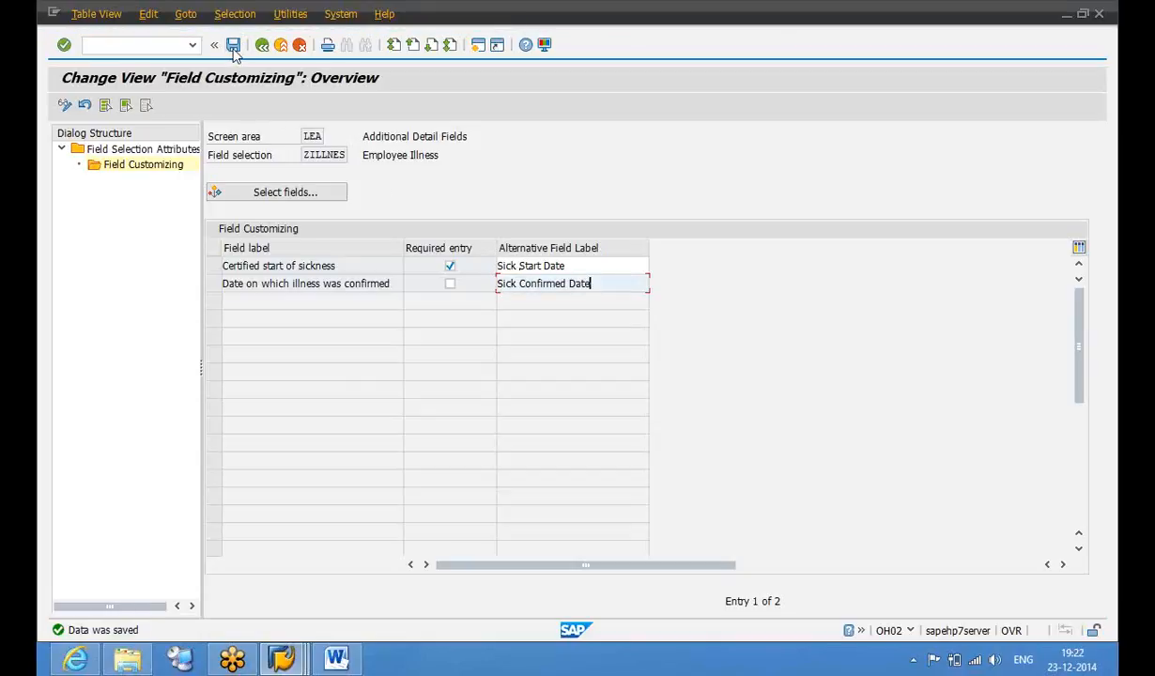
click(262, 47)
Back out to Choose Activity and open Processing Processes for Types of Leave, reviewing its 34 entries
click(262, 47)
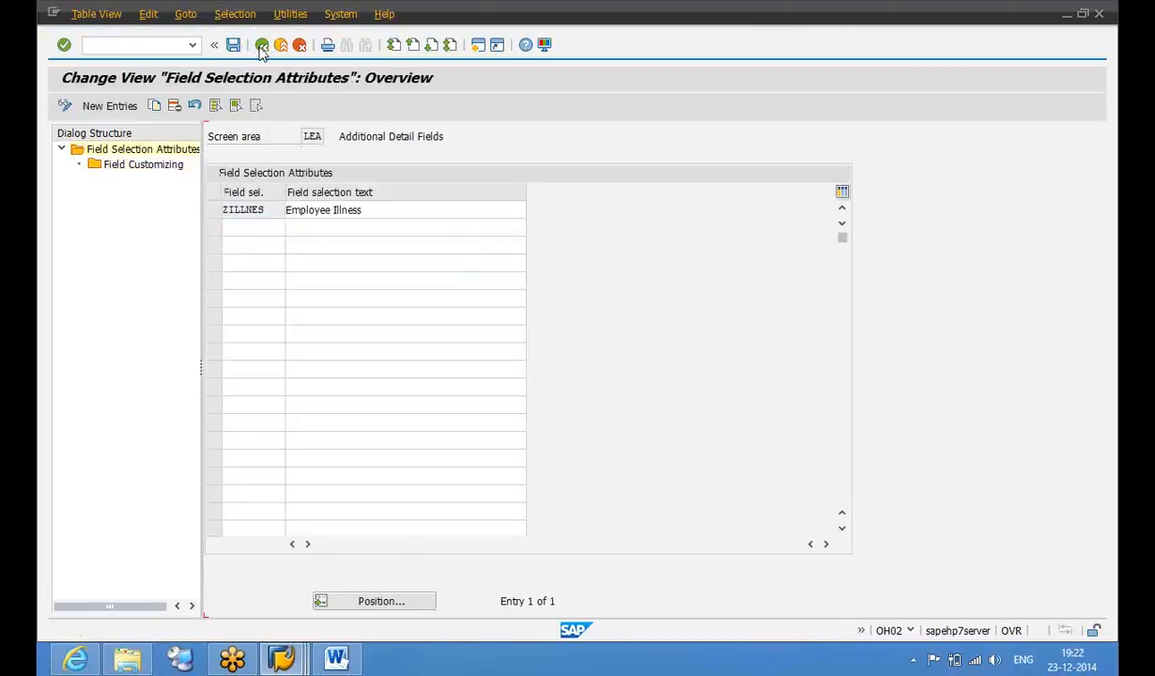
click(262, 47)
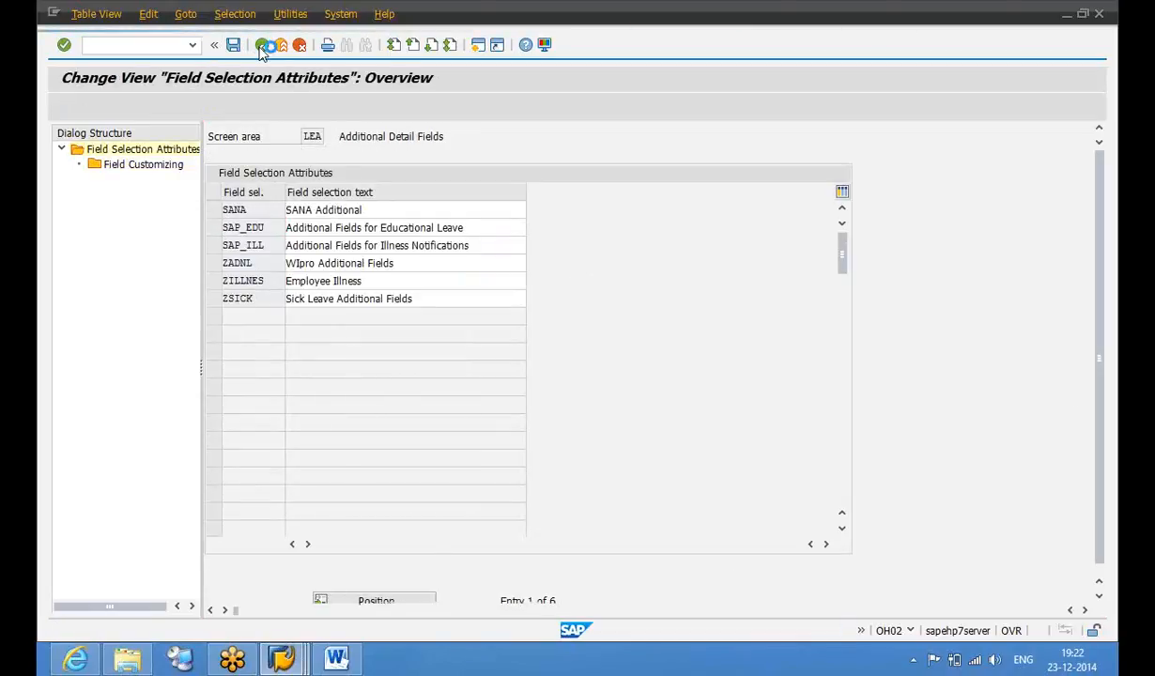
double_click(217, 222)
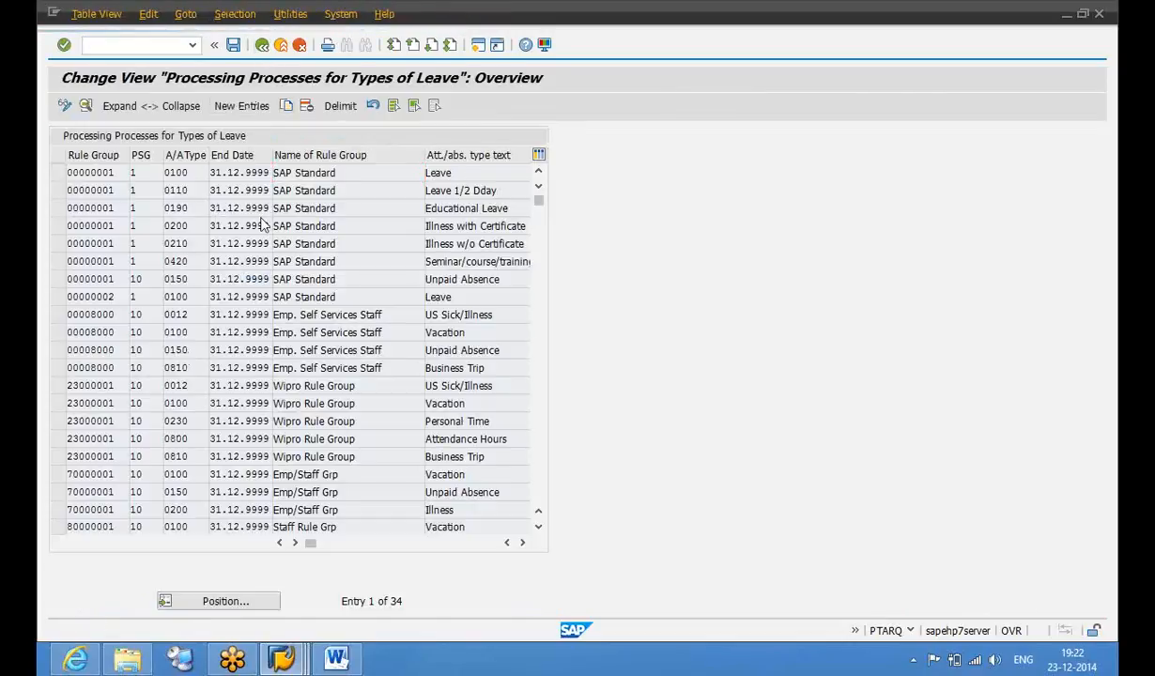
key(F3)
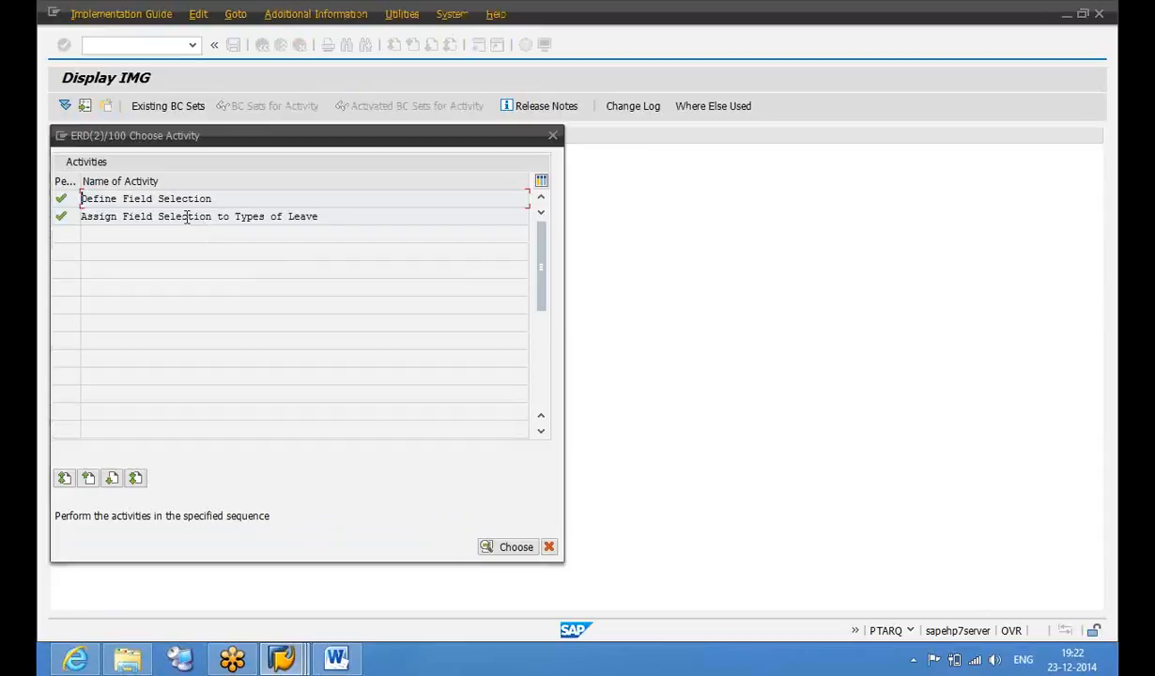
double_click(193, 219)
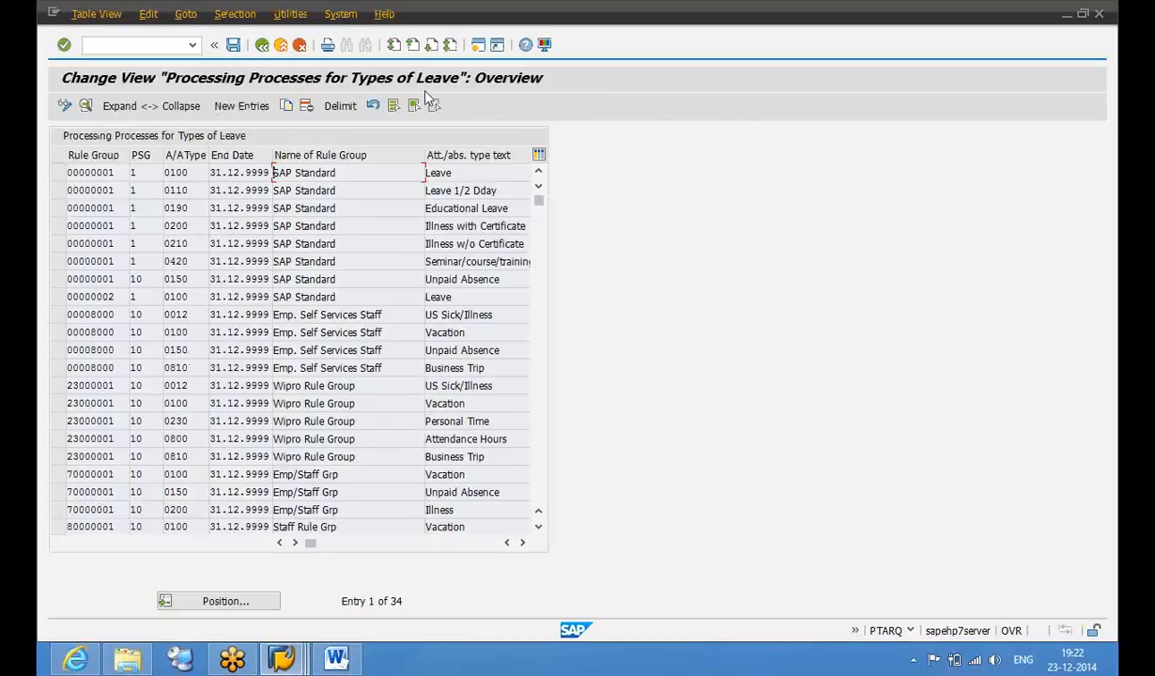
click(541, 460)
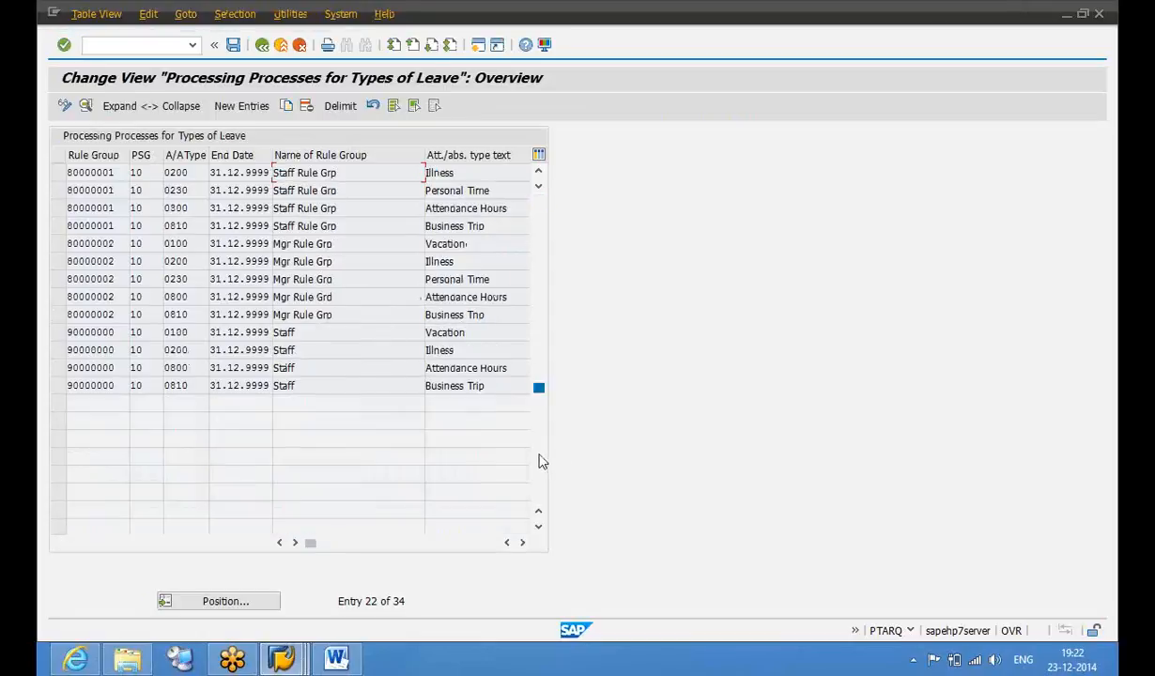
click(541, 222)
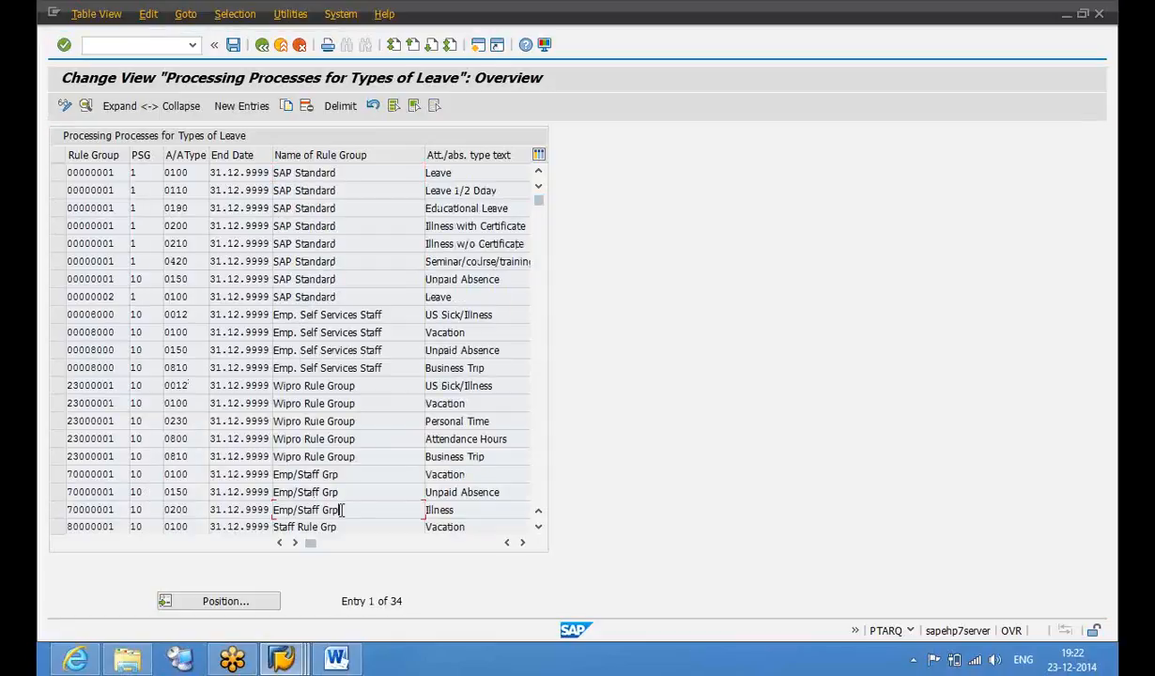
Set ZILLNES as the additional-data field selection for 70000001 Illness (0200) and save
double_click(340, 510)
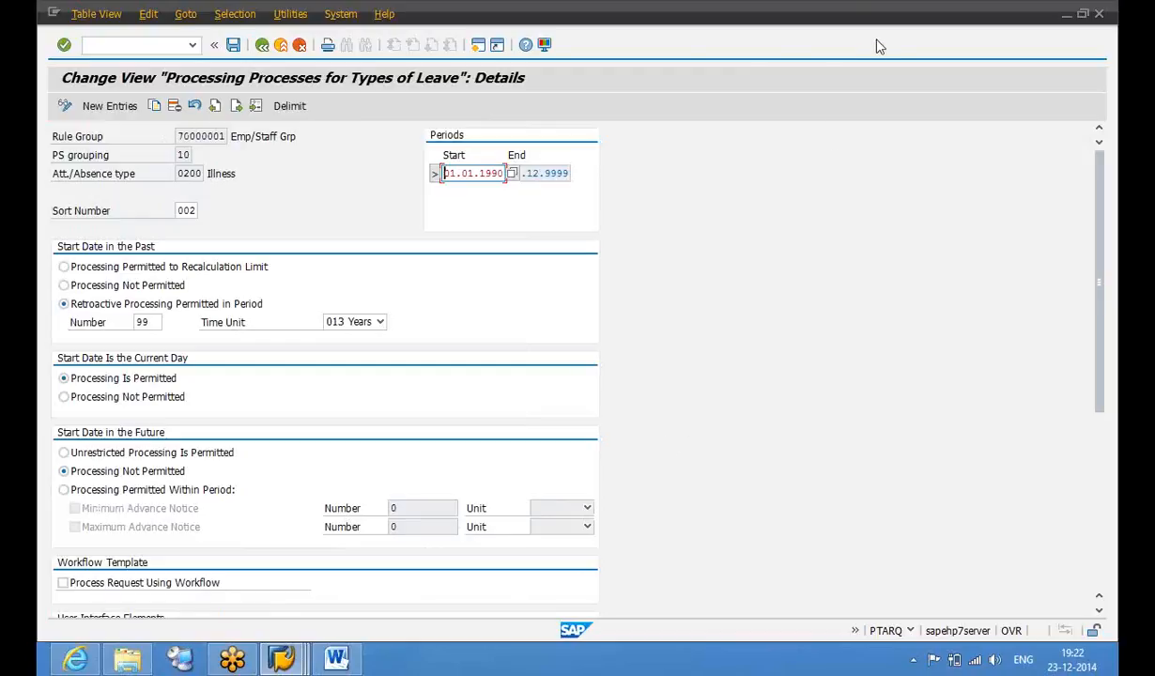
click(1096, 527)
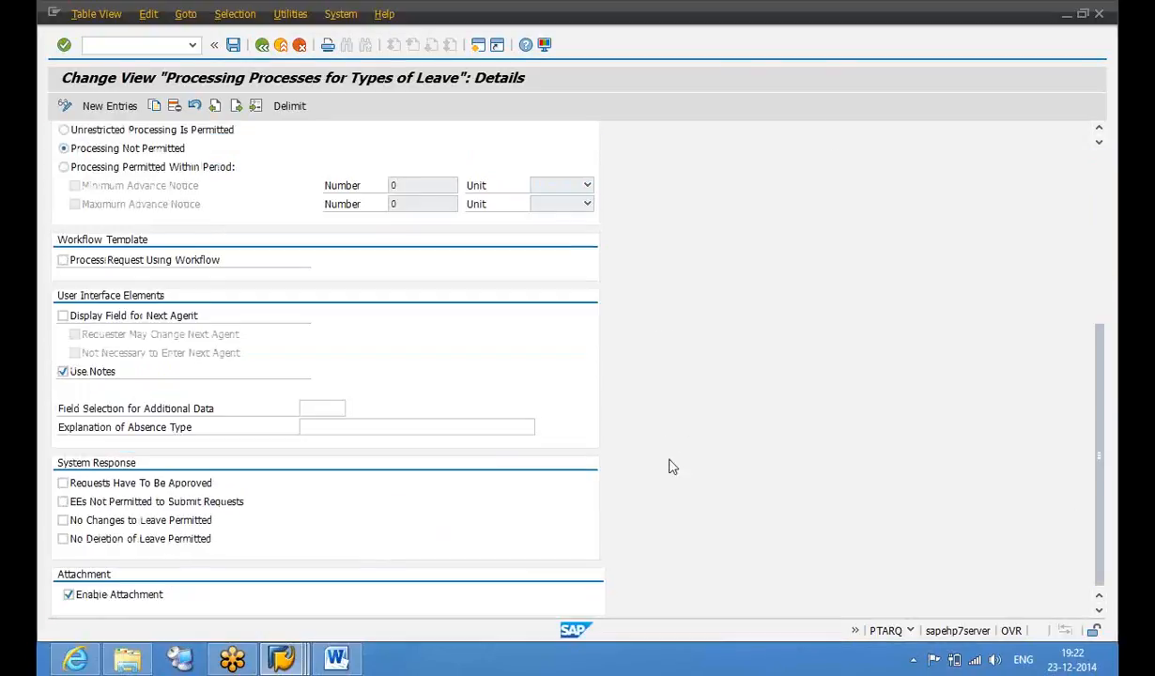
click(325, 405)
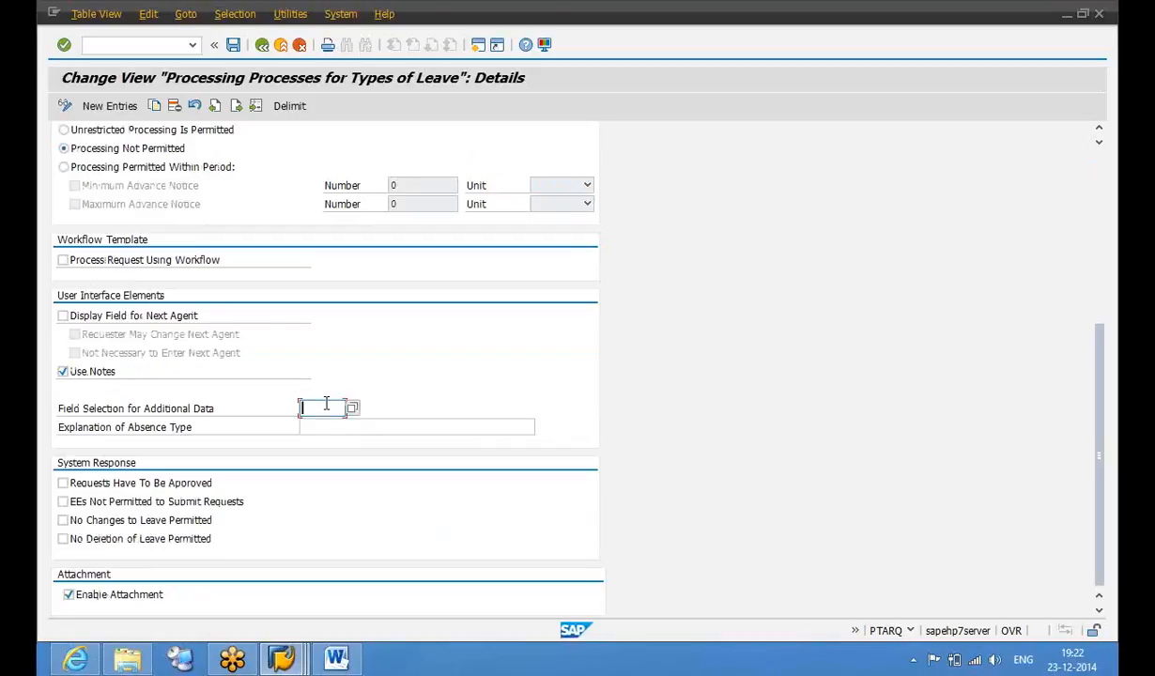
click(352, 409)
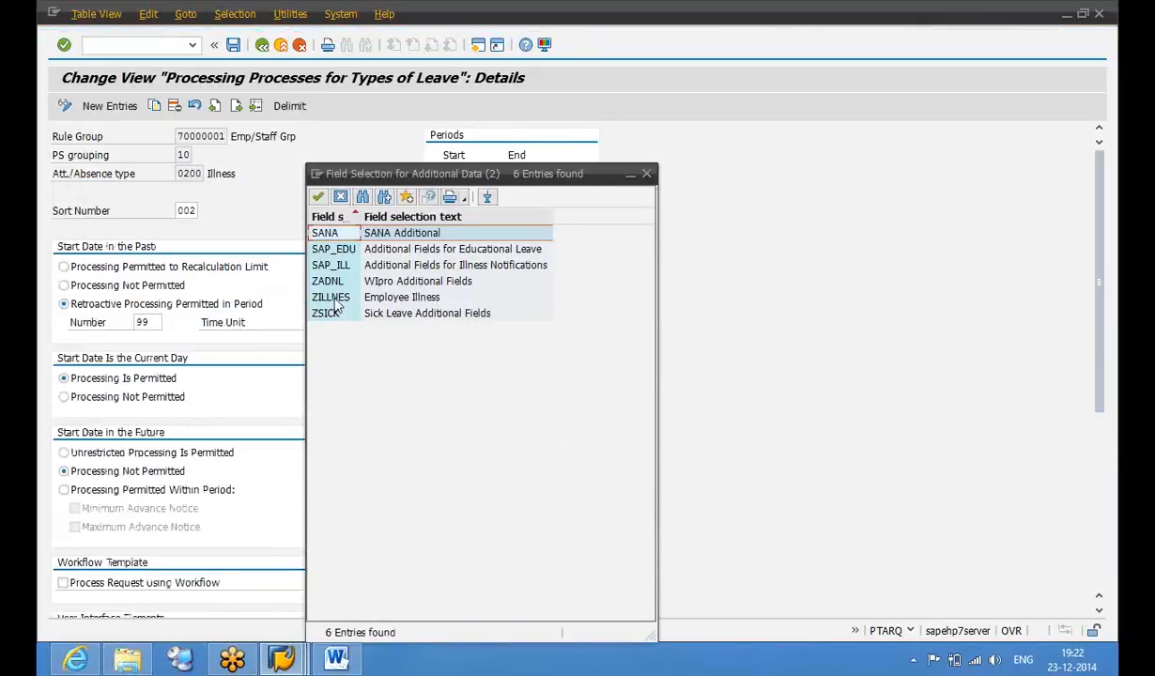
click(347, 297)
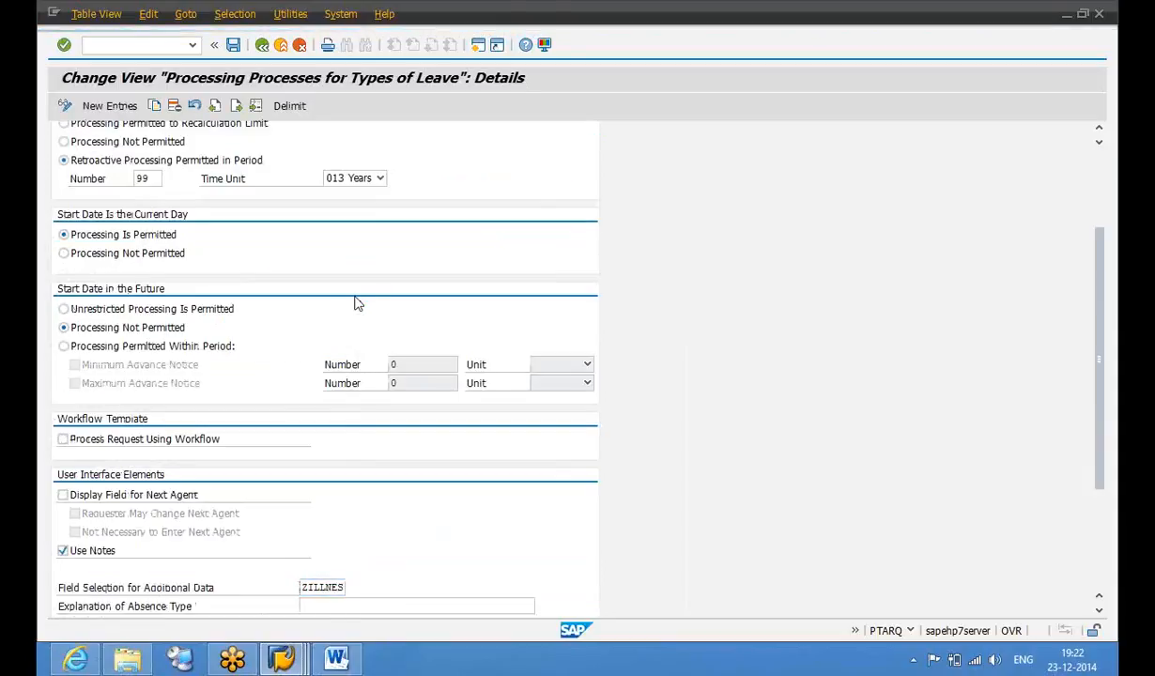
click(233, 47)
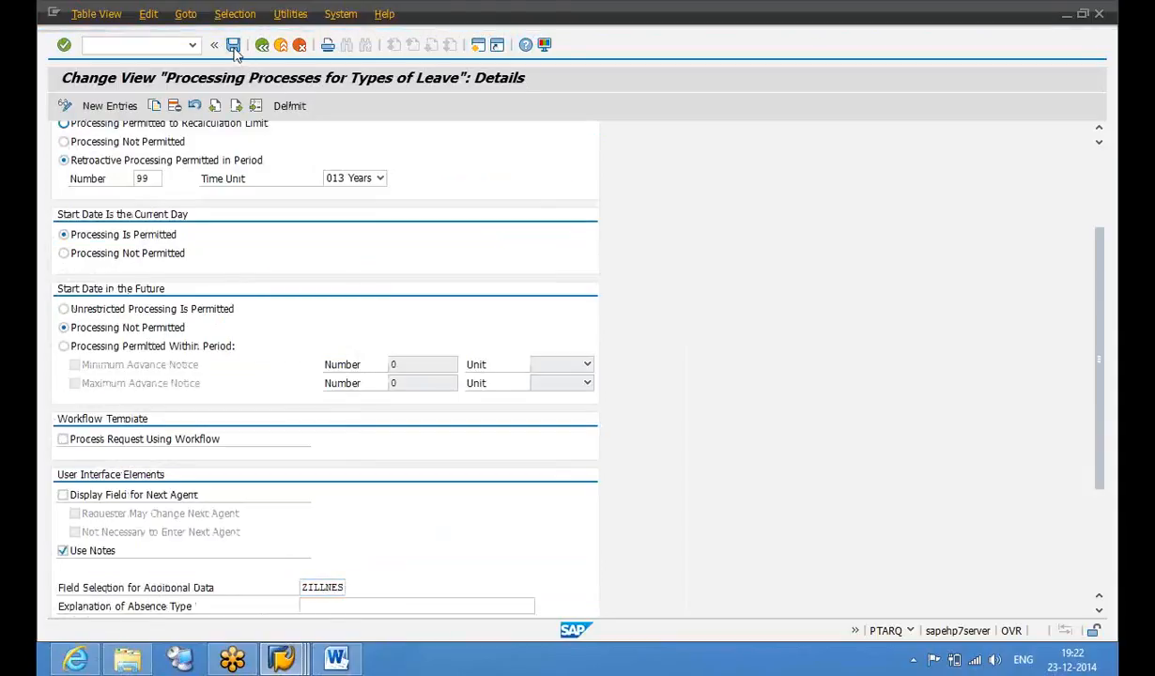
click(287, 286)
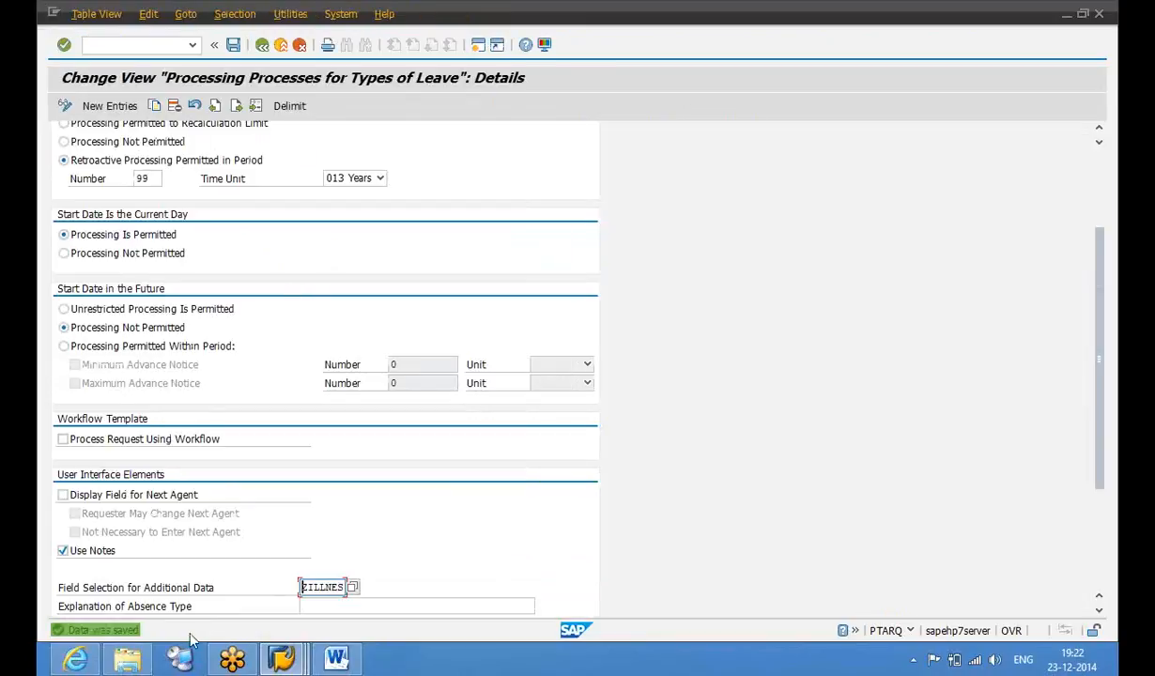
Start a new leave request in the Employee Self-Service portal
click(84, 661)
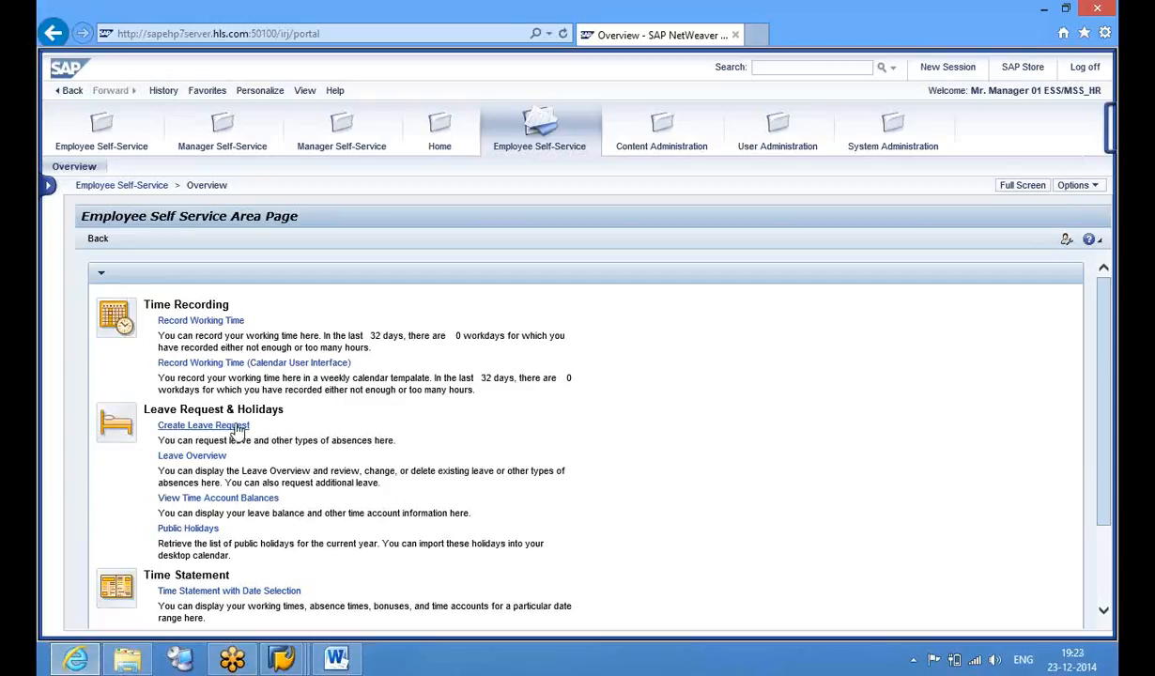
click(237, 429)
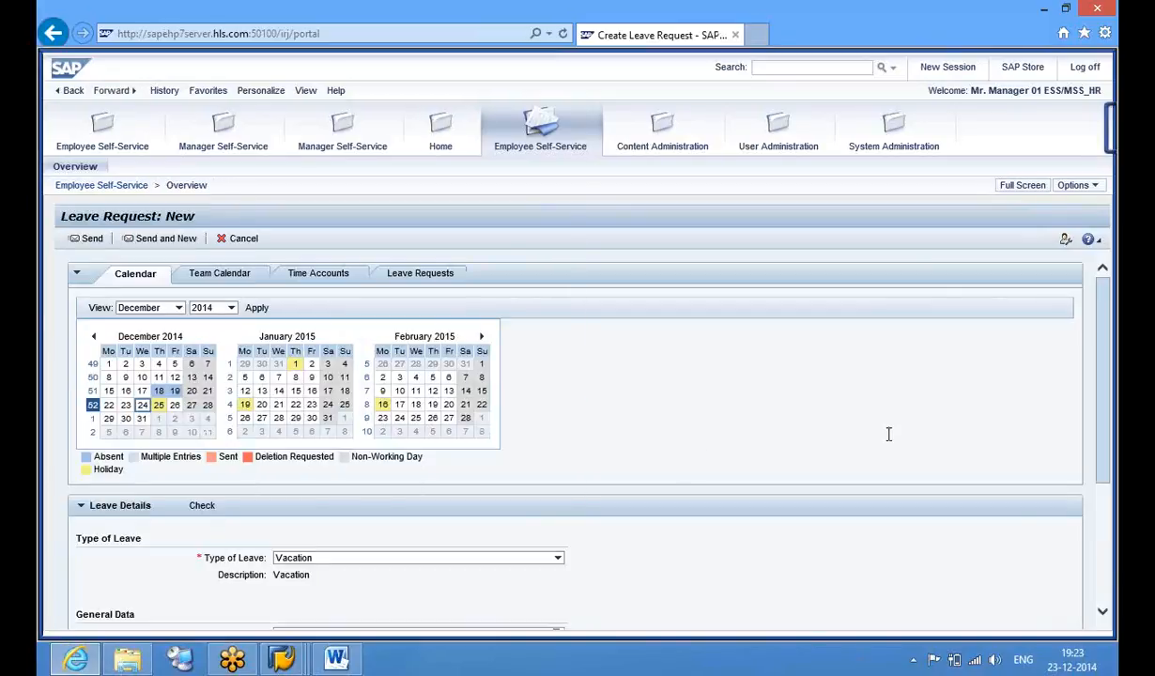
drag(1108, 369, 1111, 487)
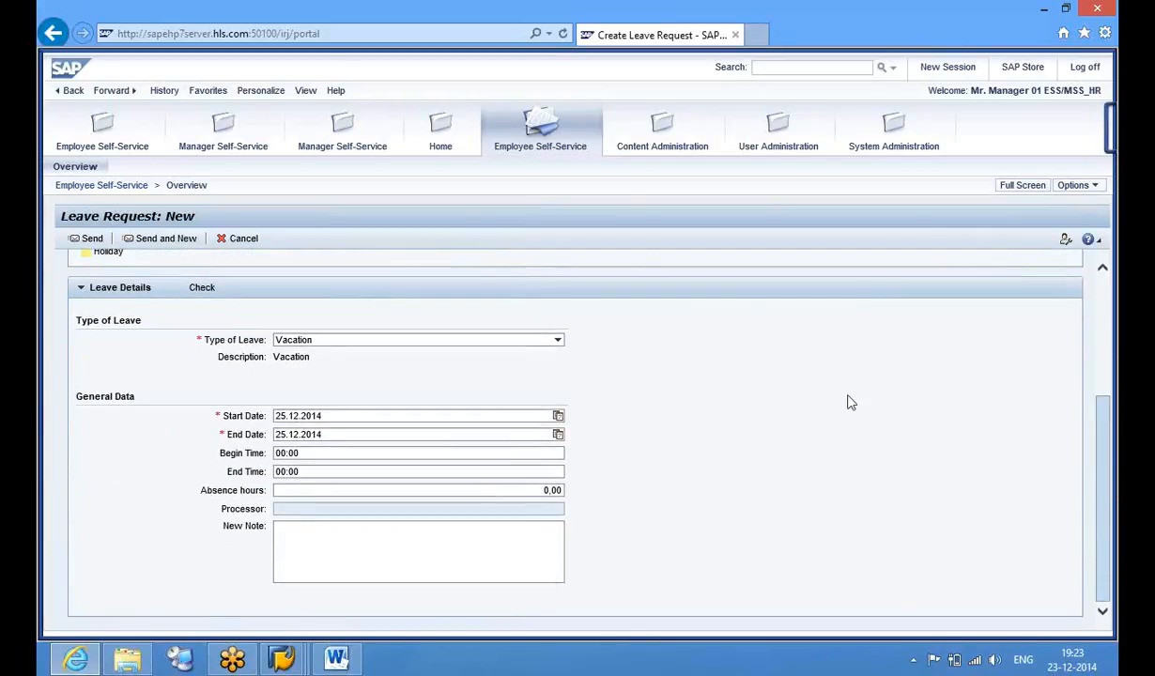
Set Type of Leave to Illness and check the new Sick Start Date and Sick Confirmed Date fields
click(558, 341)
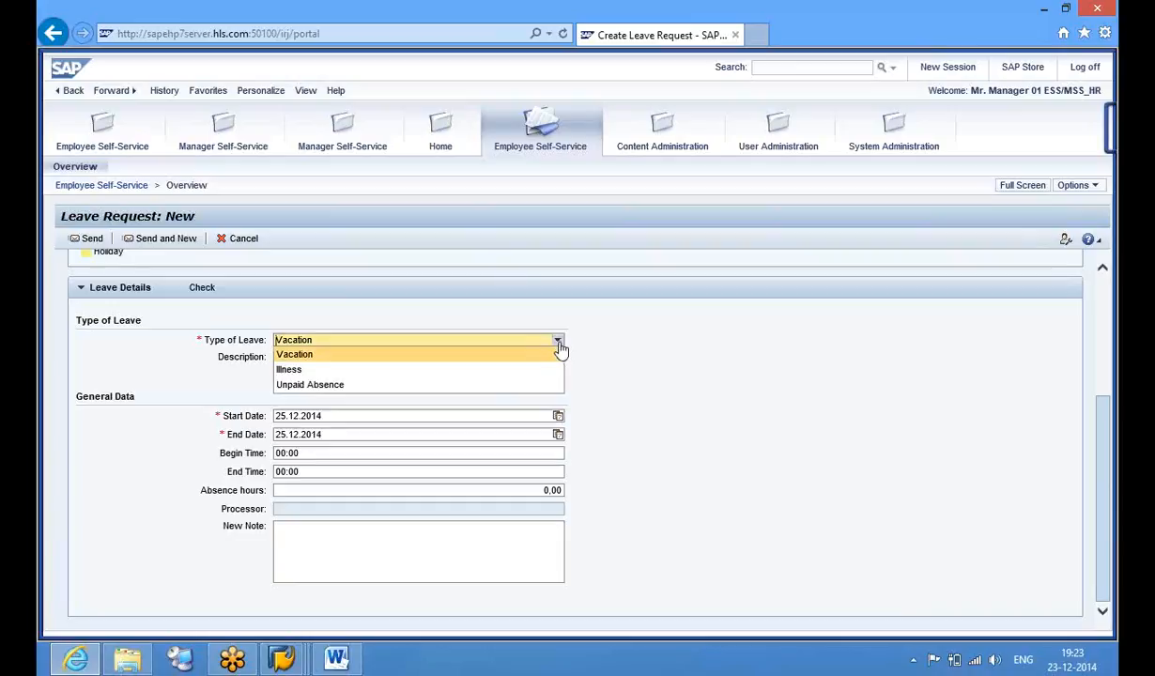
click(508, 370)
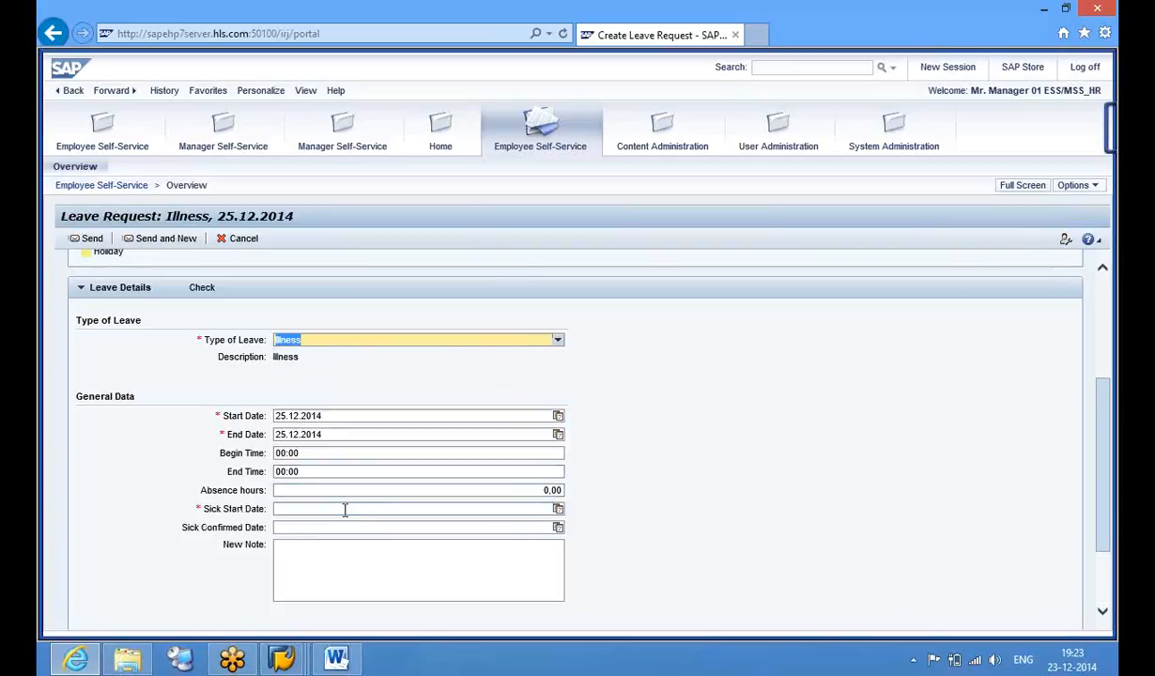
click(344, 509)
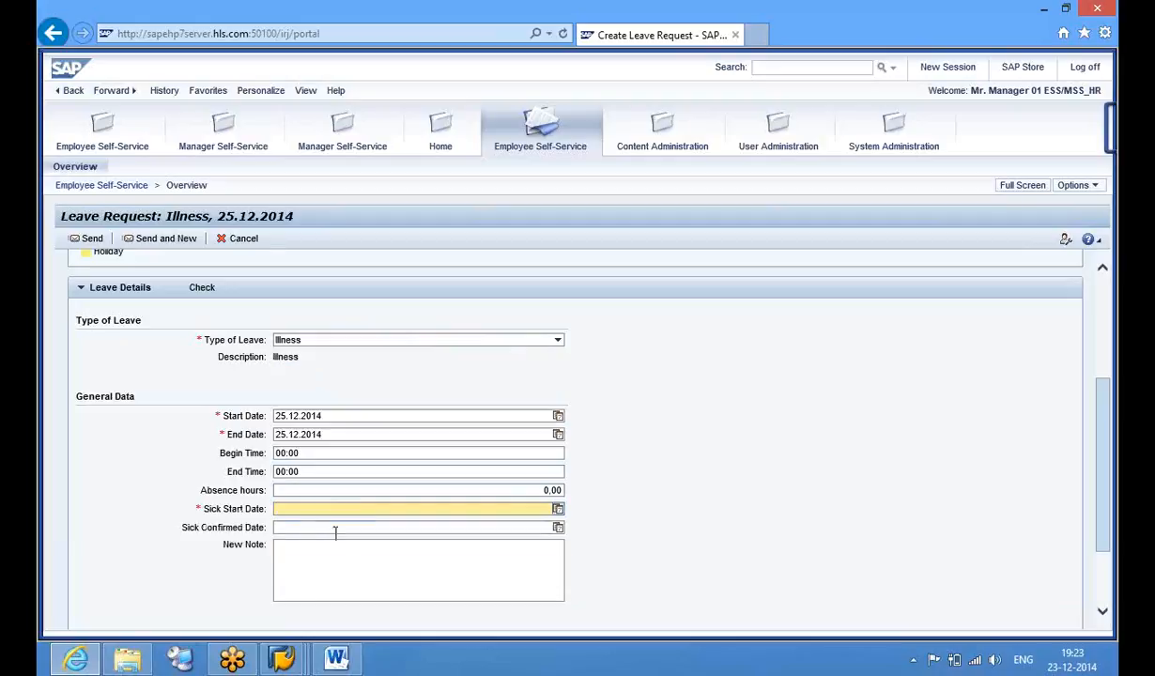
click(334, 527)
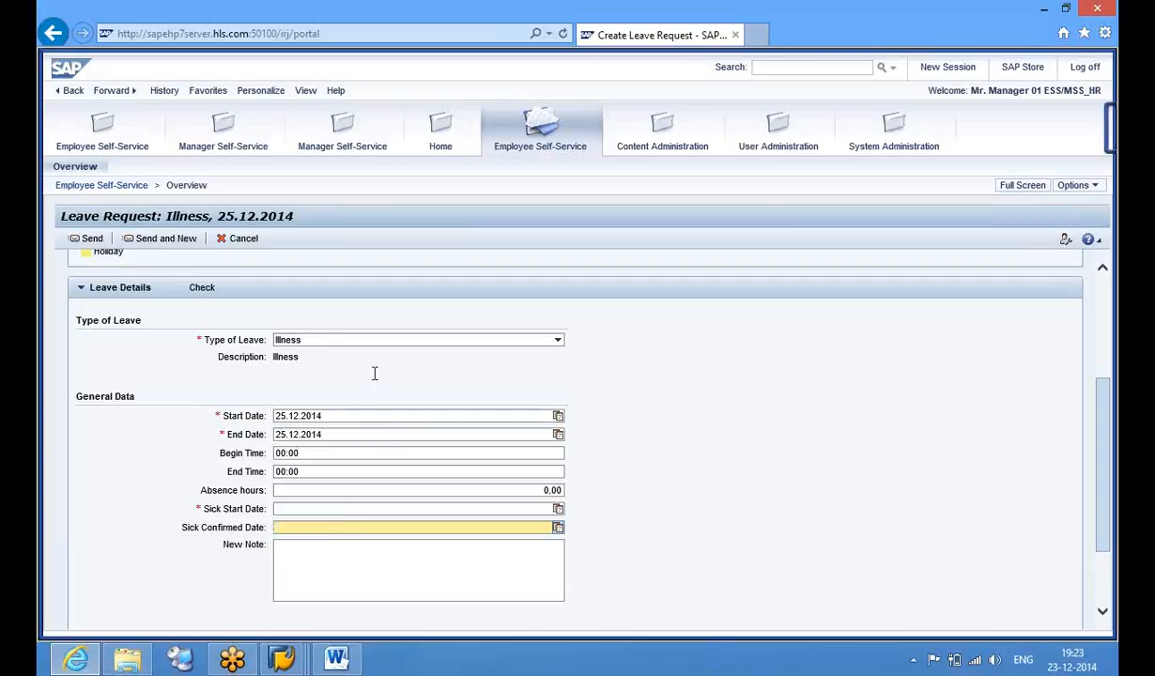
click(366, 339)
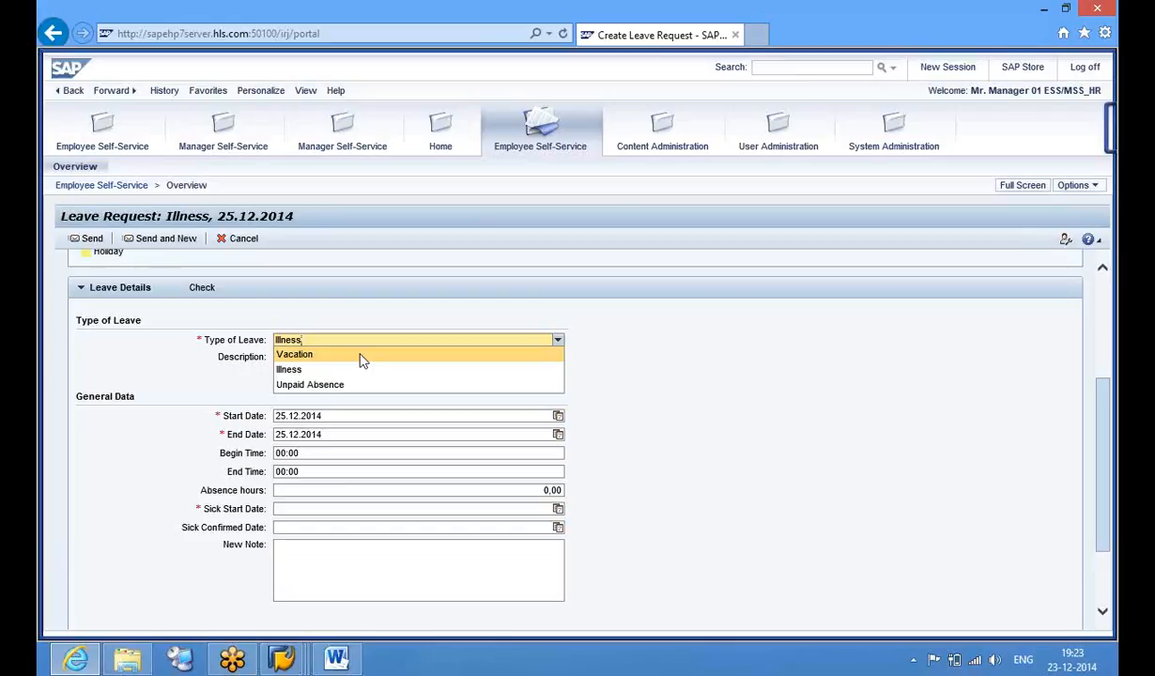
click(684, 460)
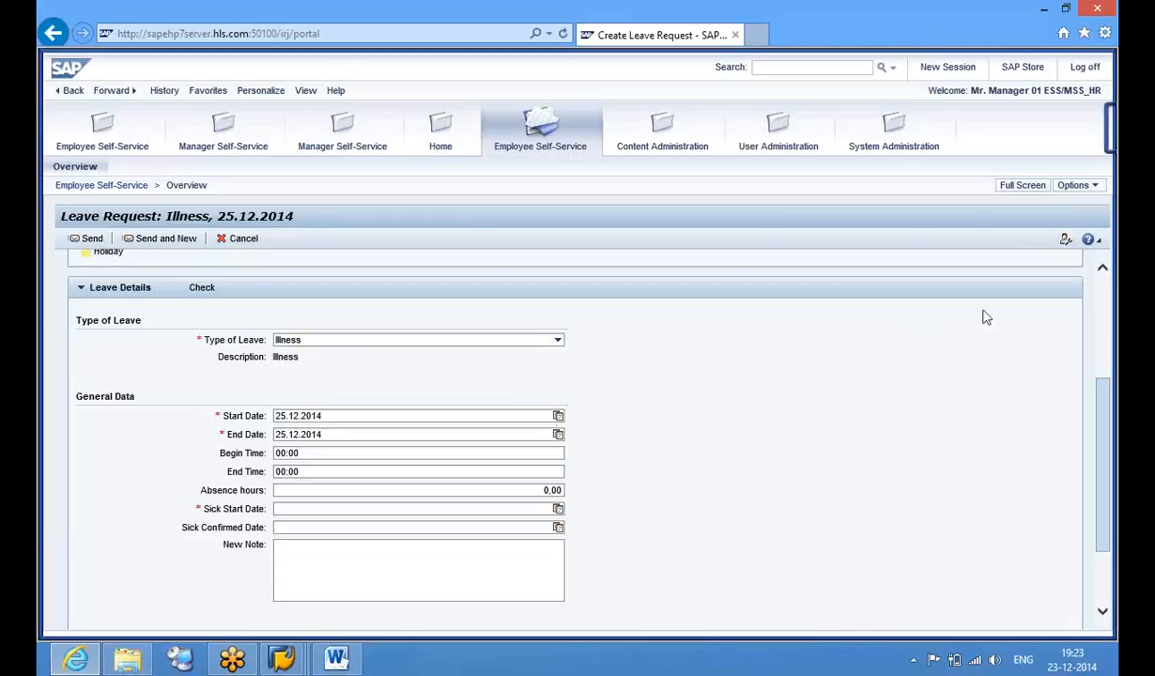
click(1105, 310)
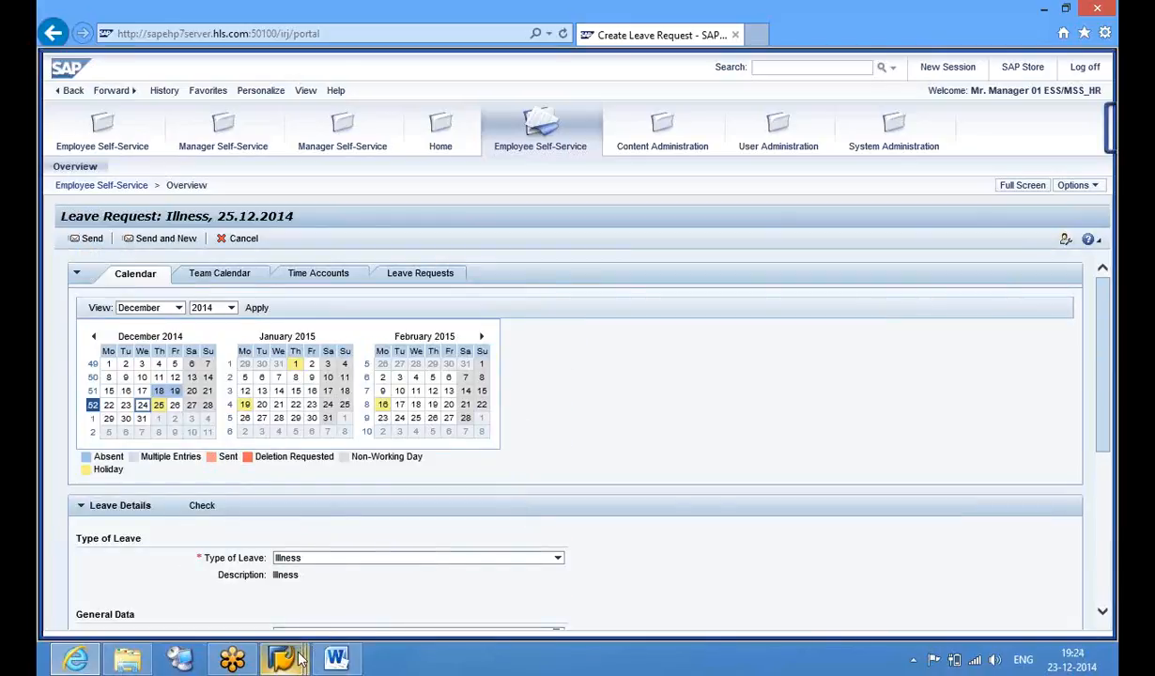
Return to SAP GUI and back out of the Illness entry to the leave request test environment
mouse_move(301, 660)
click(498, 568)
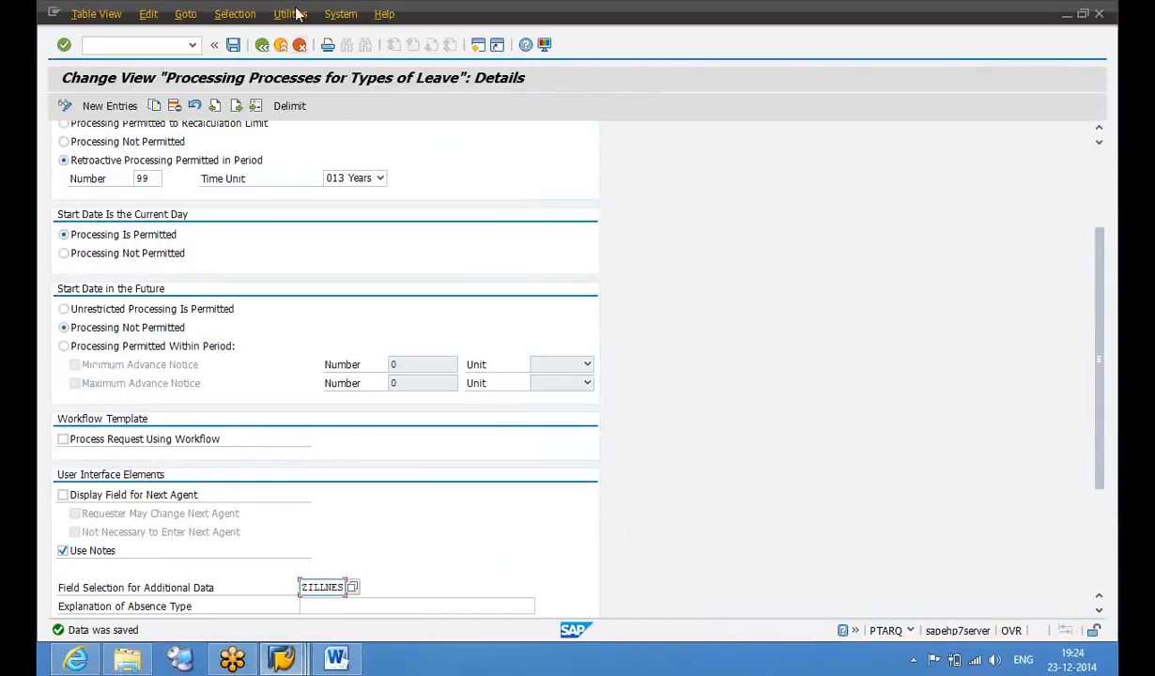
click(262, 45)
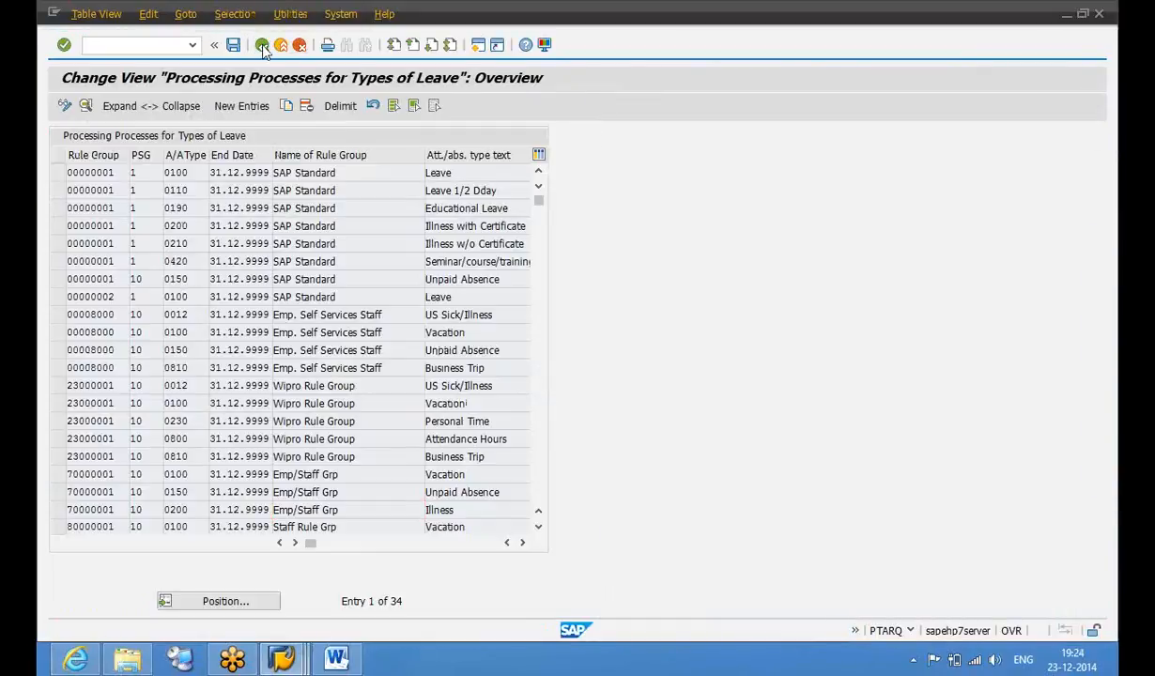
click(262, 45)
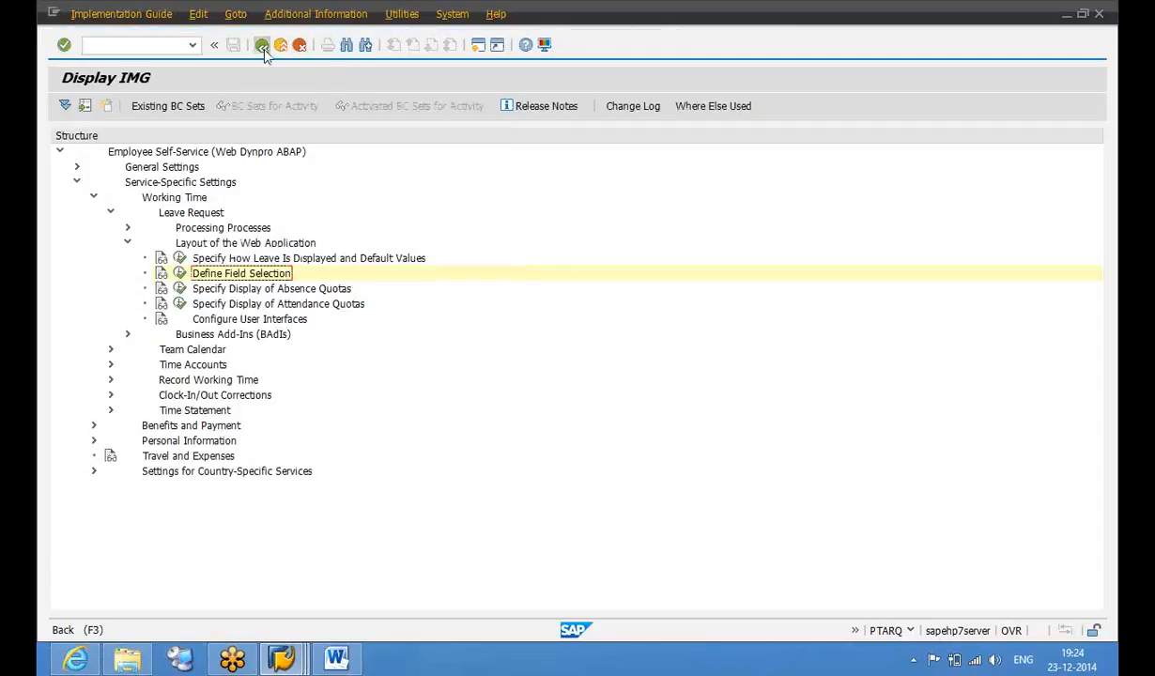
click(263, 47)
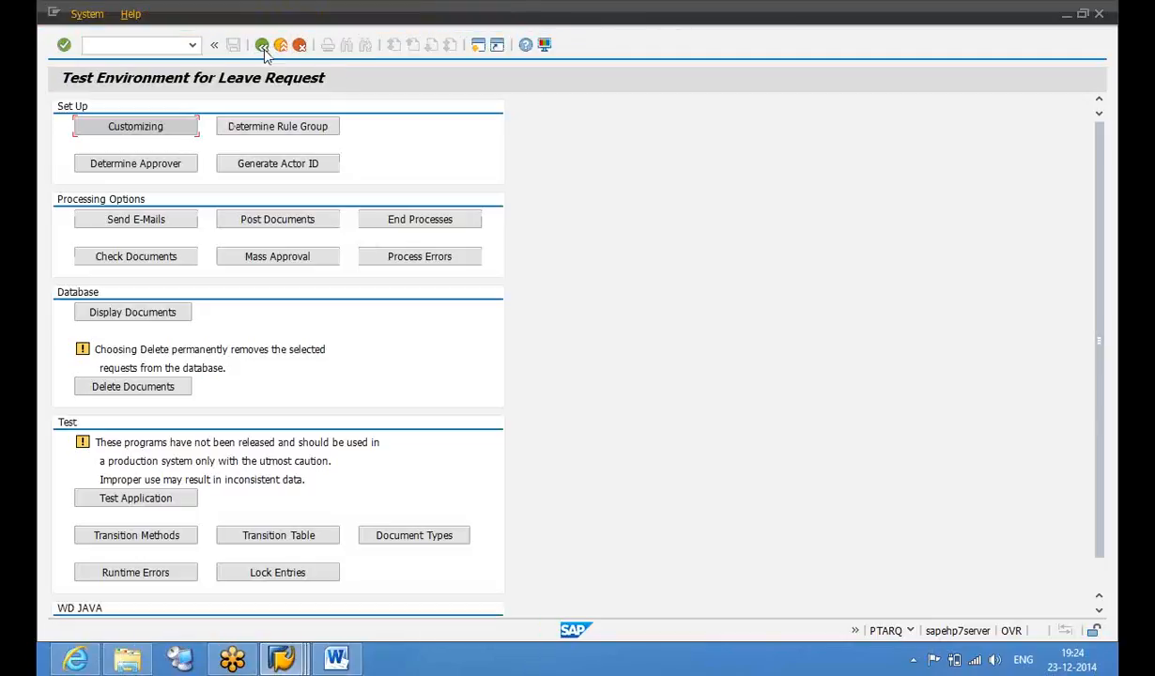
List the leave request database and widen the Status column to show the ABSREQ request as APPROVED
click(178, 323)
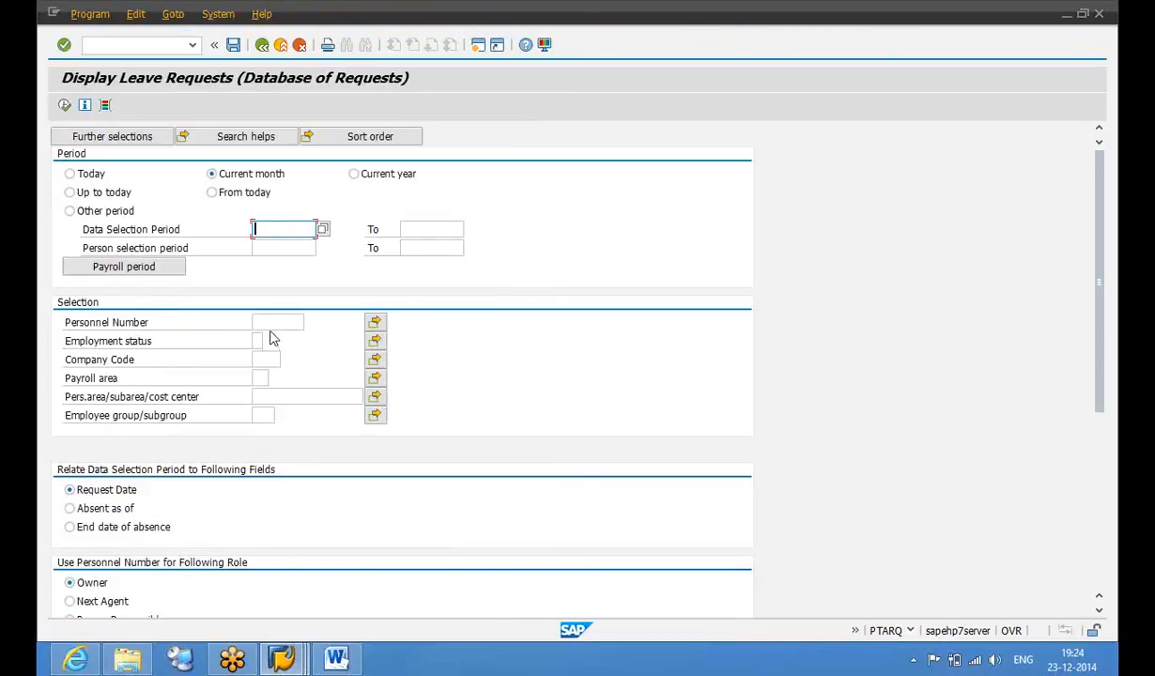
click(271, 324)
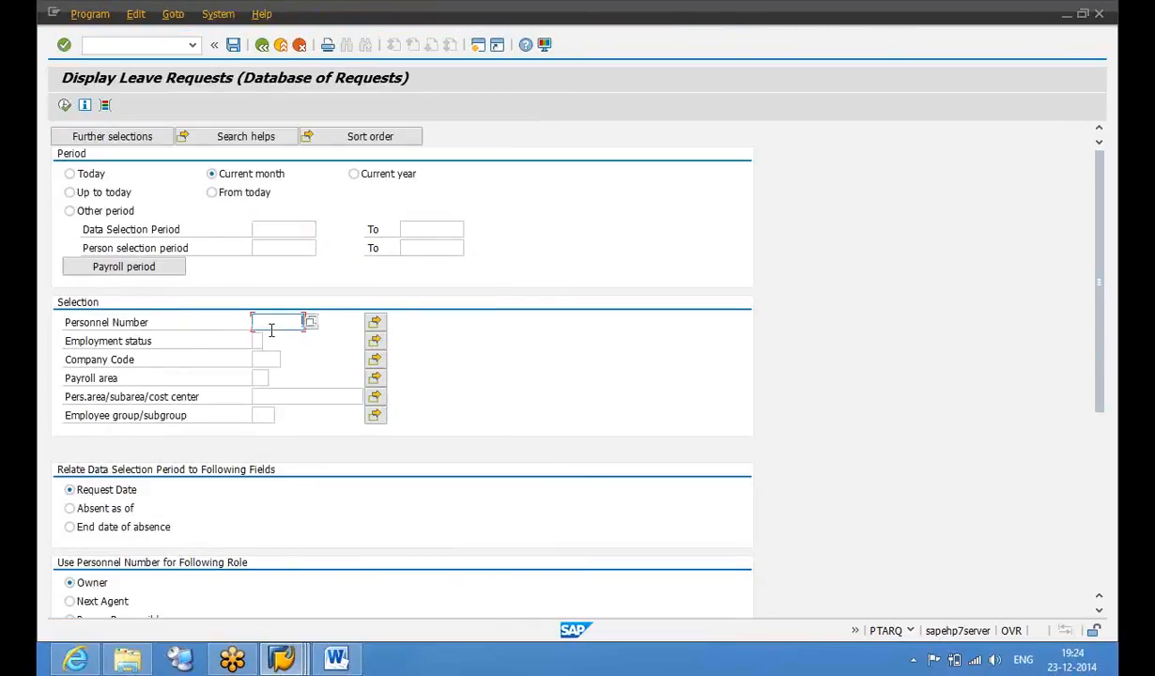
key(Return)
click(66, 107)
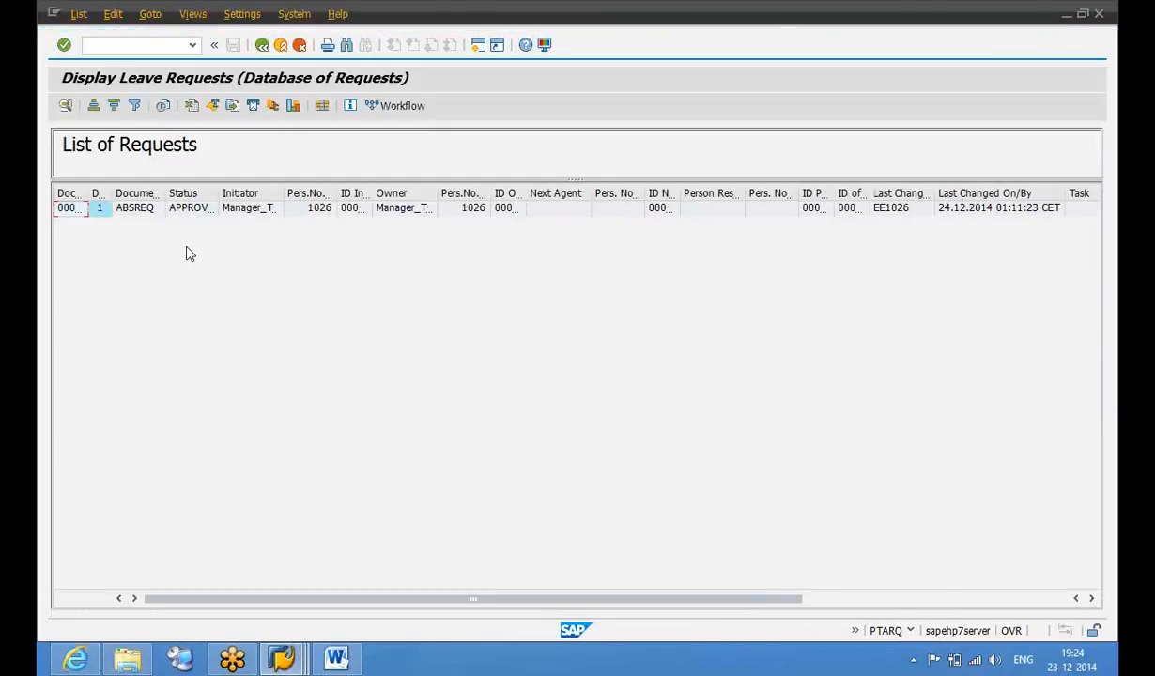
click(155, 212)
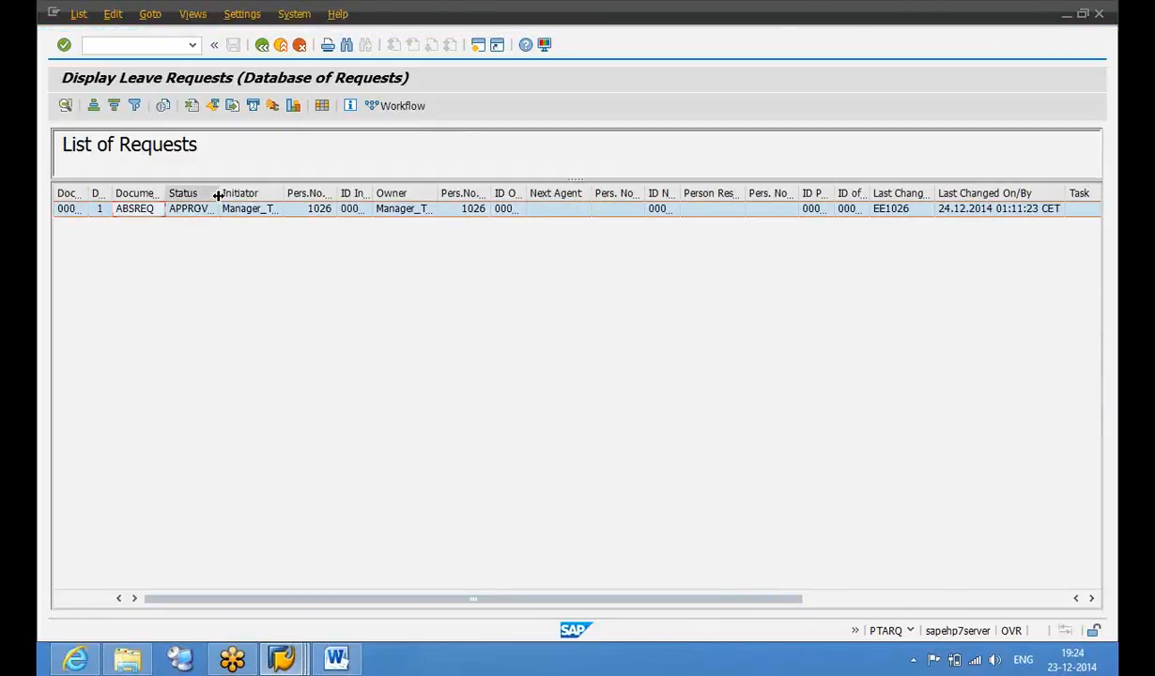
double_click(217, 195)
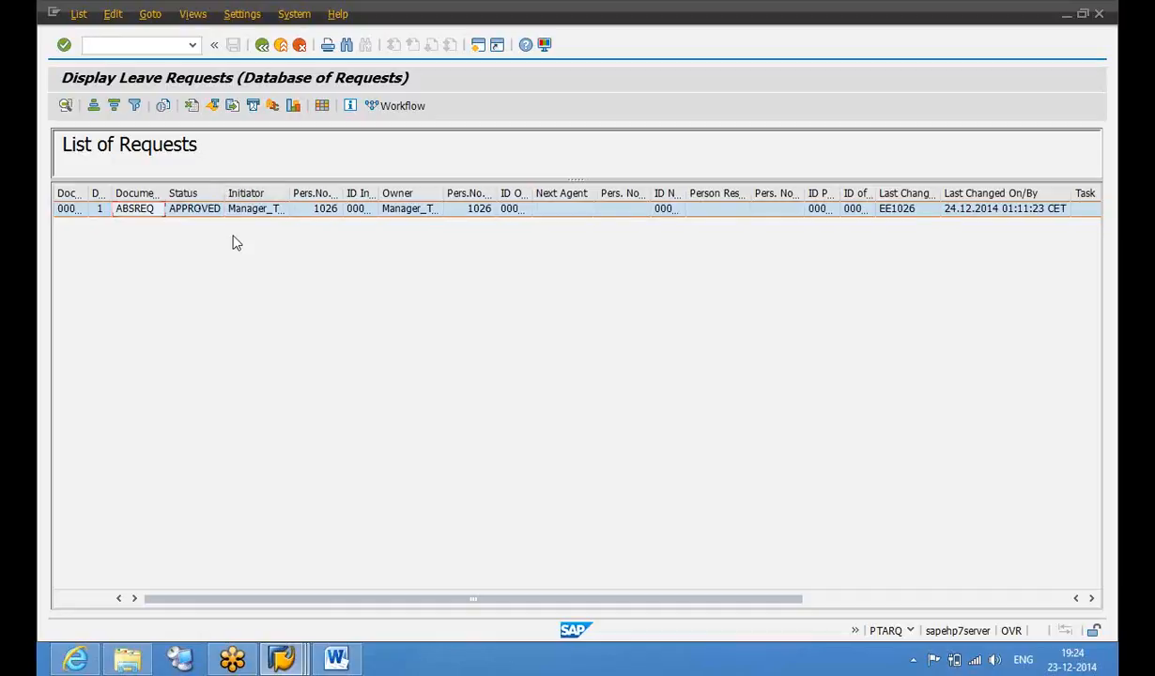
click(190, 214)
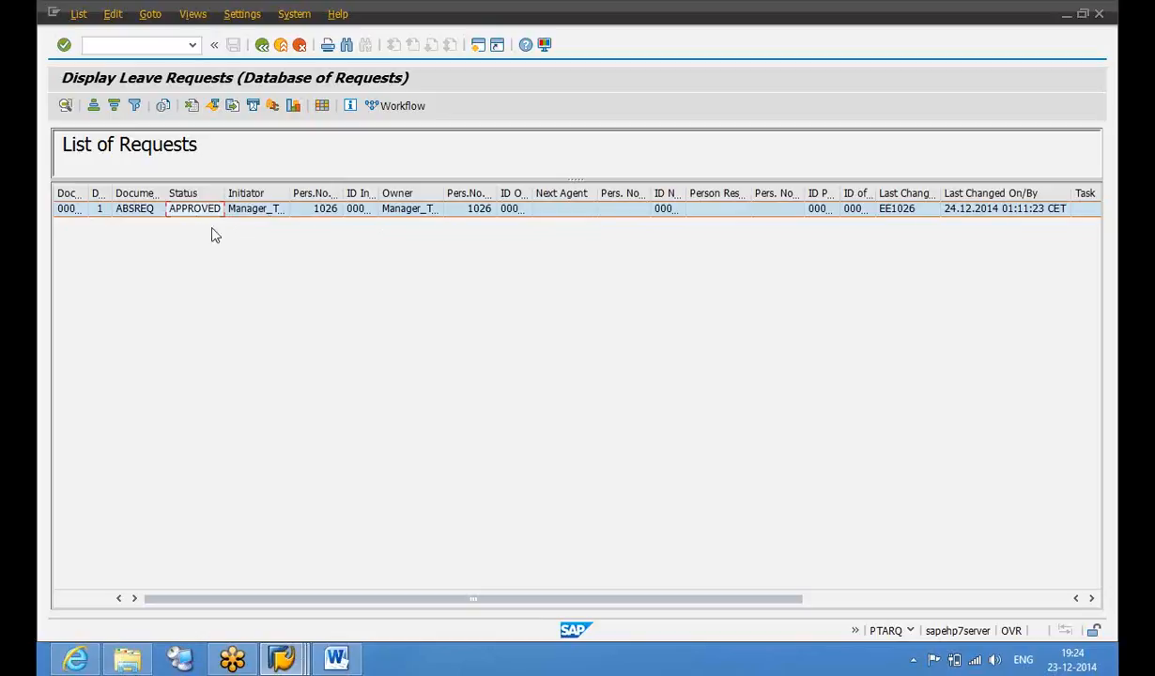
mouse_move(285, 660)
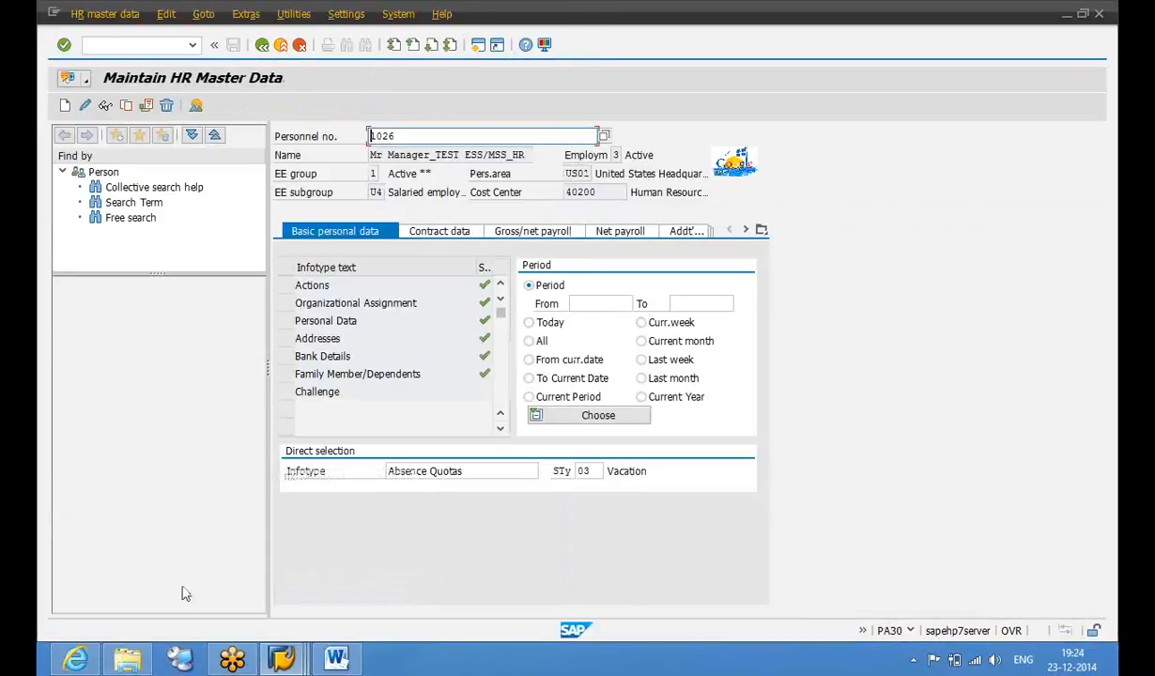
Review the portal's Type of Leave options, then start PP01 in a new SAP session
click(75, 660)
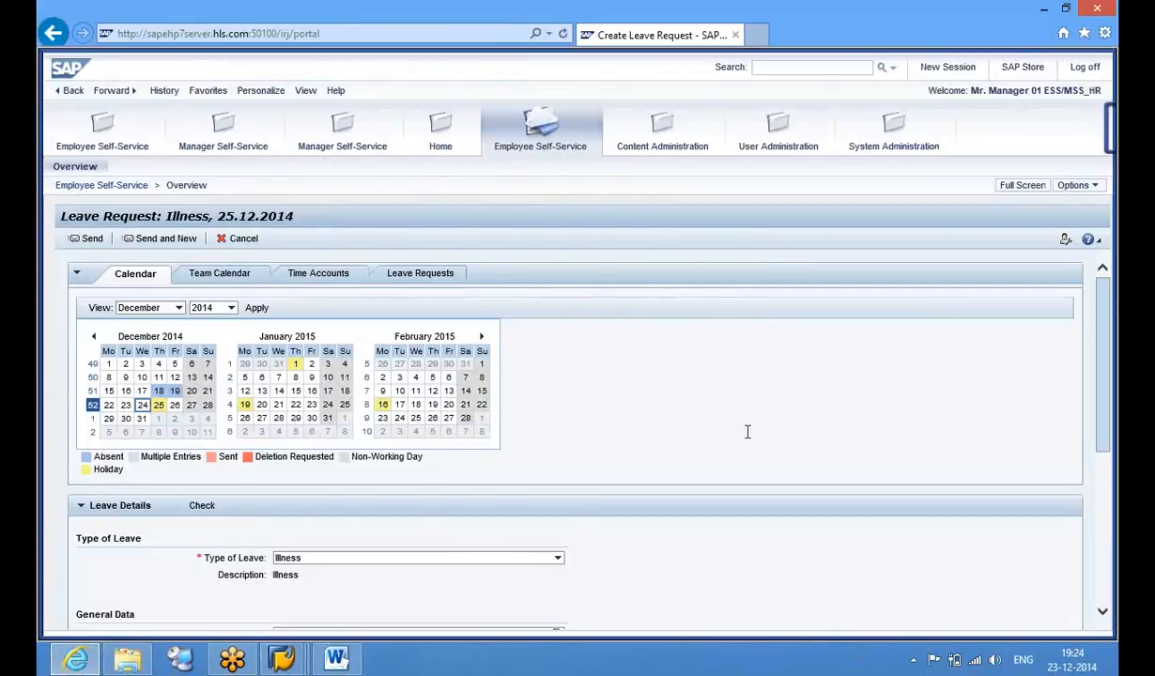
click(532, 557)
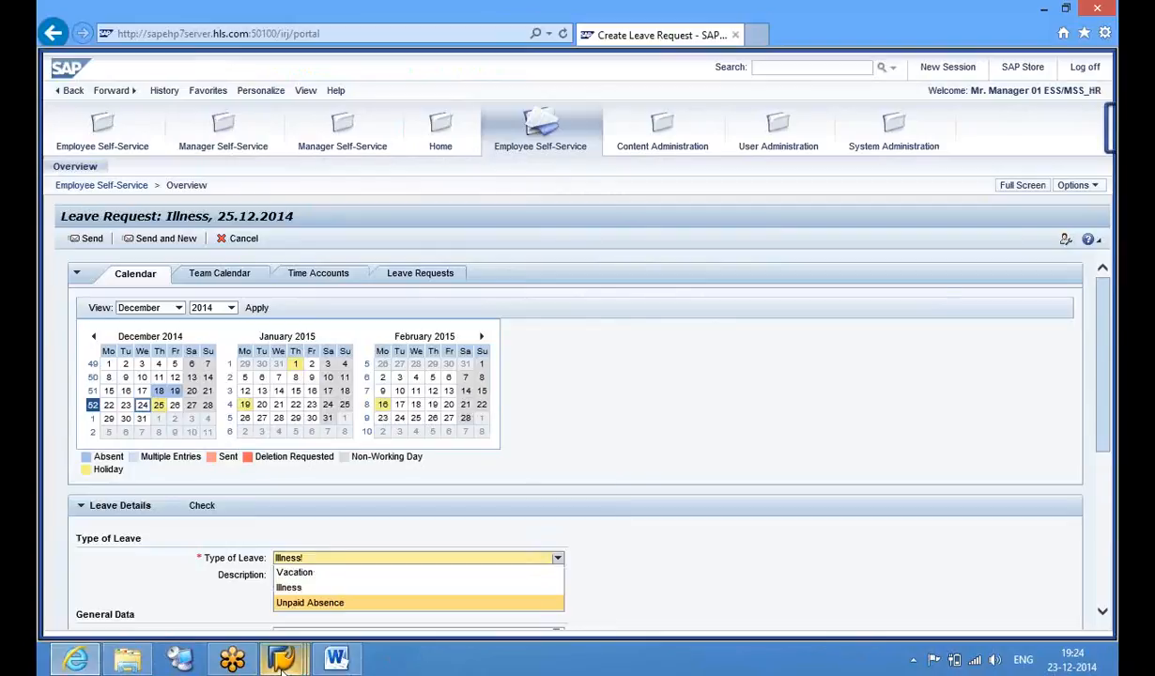
mouse_move(284, 660)
click(511, 568)
click(477, 46)
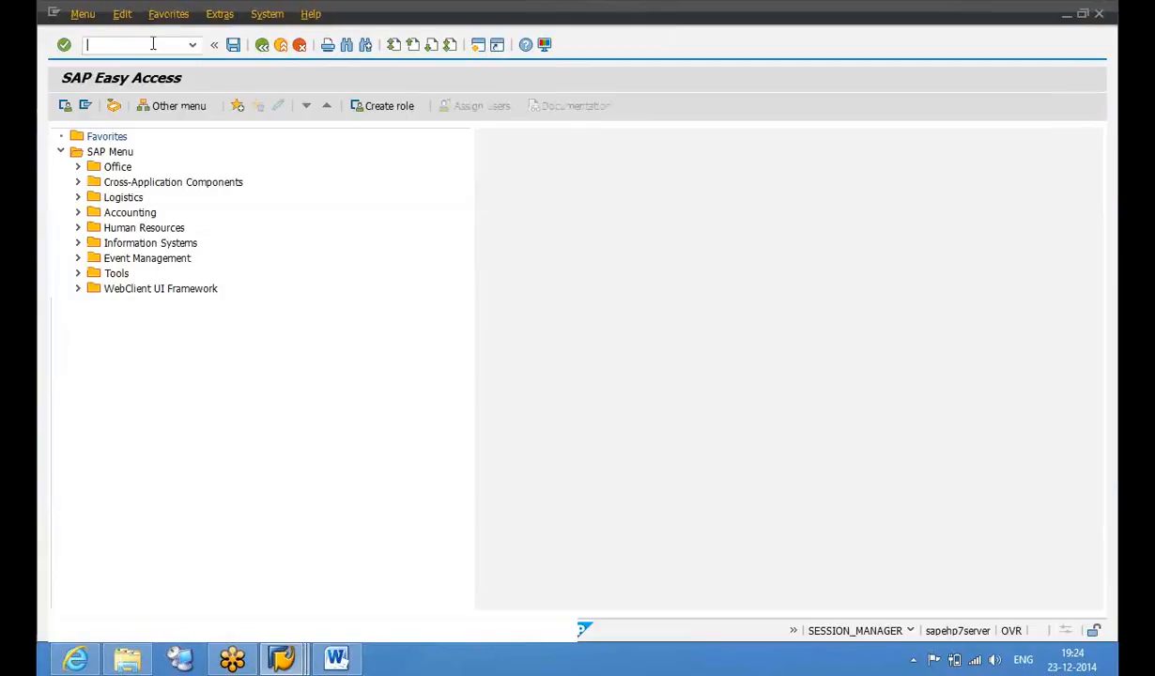
text(pp01)
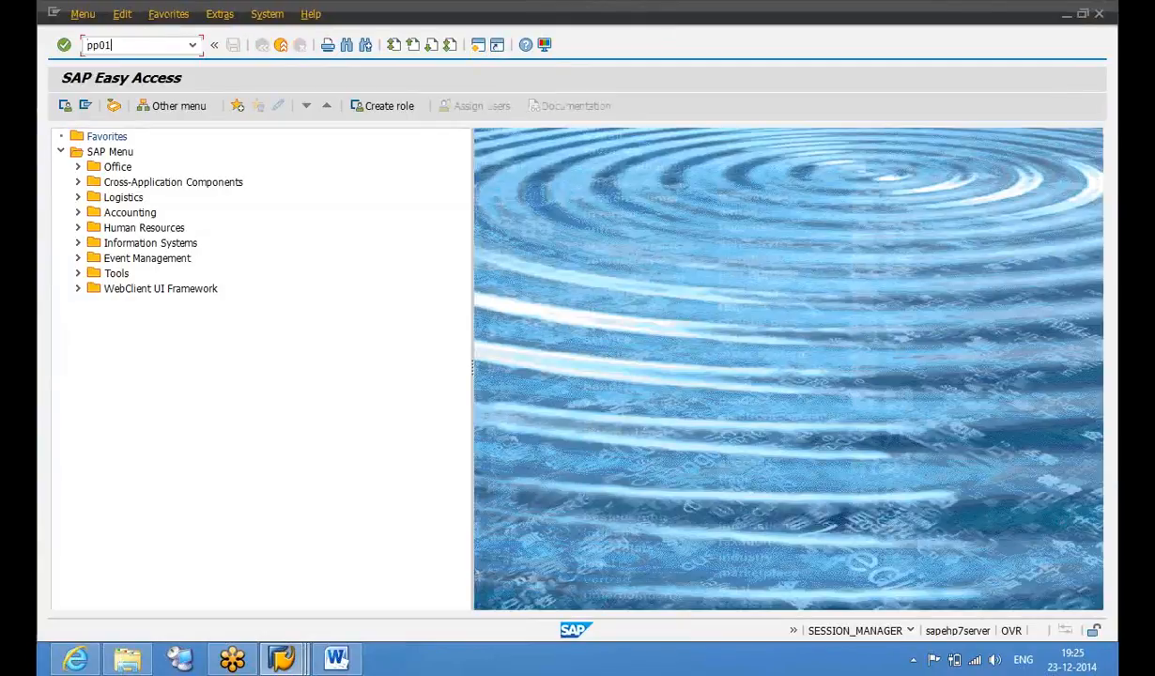
key(Return)
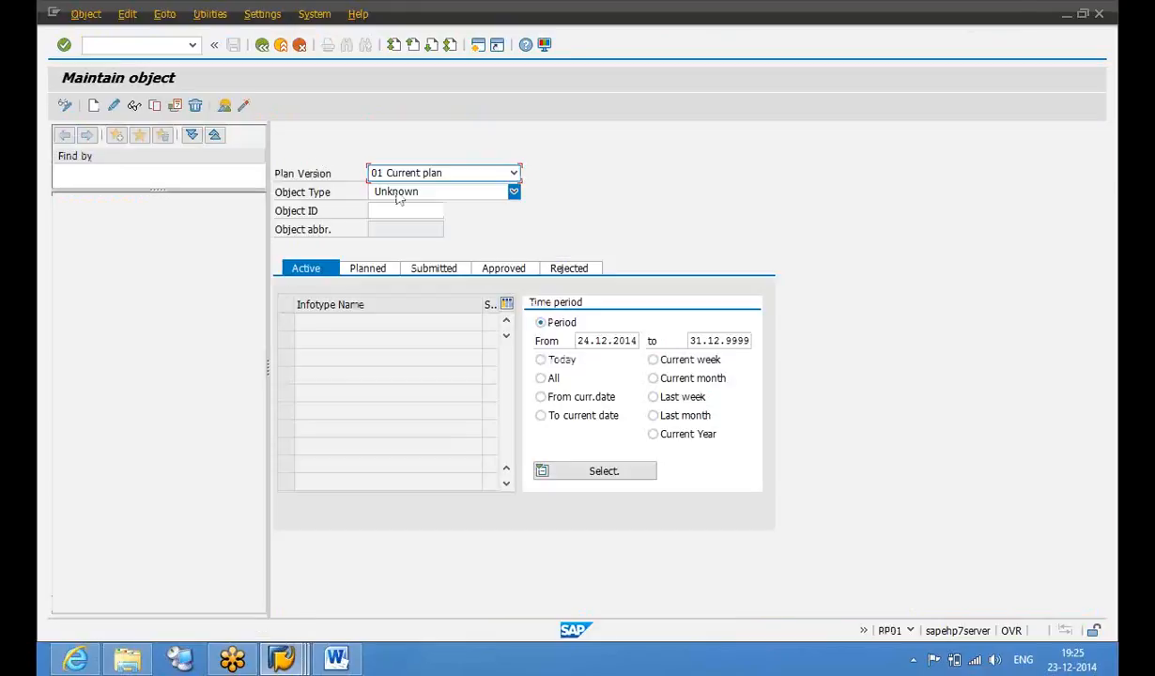
Set the object type to S Position and search Object ID via the organizational structure
click(398, 196)
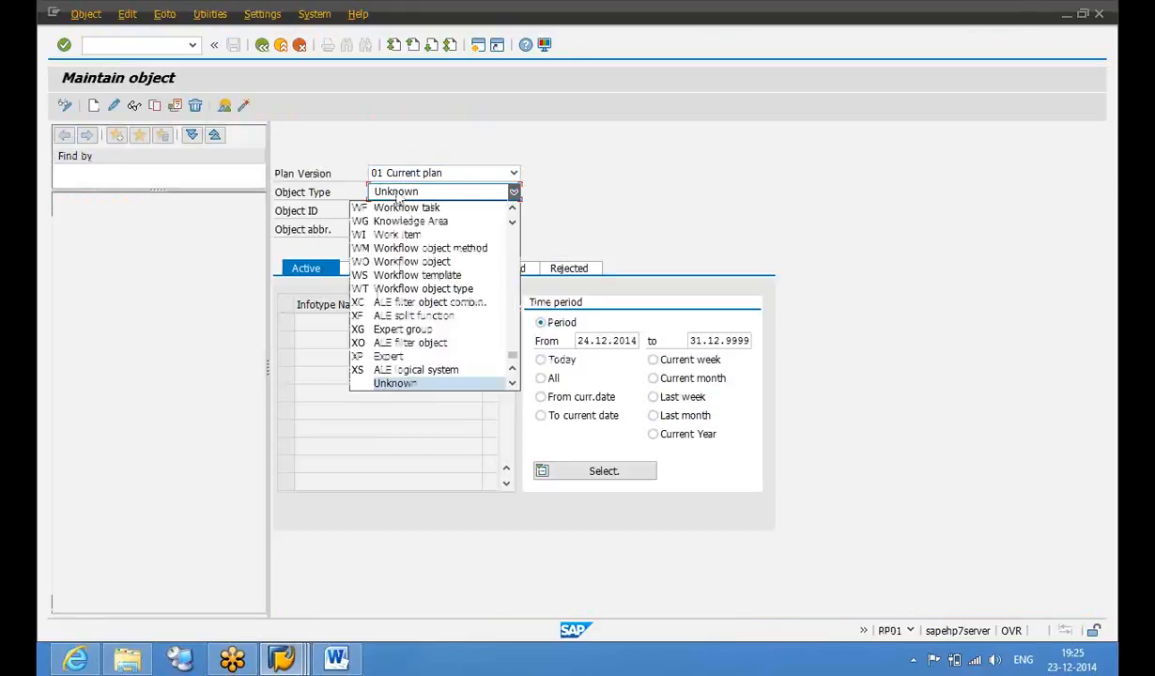
key(o)
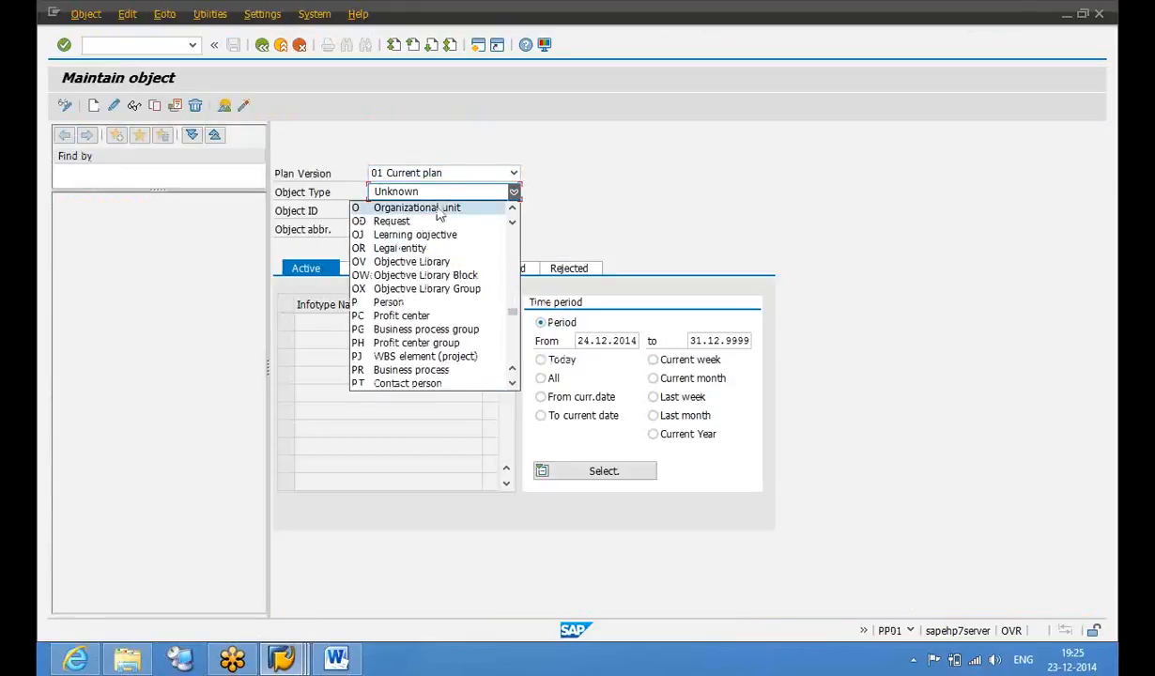
click(438, 208)
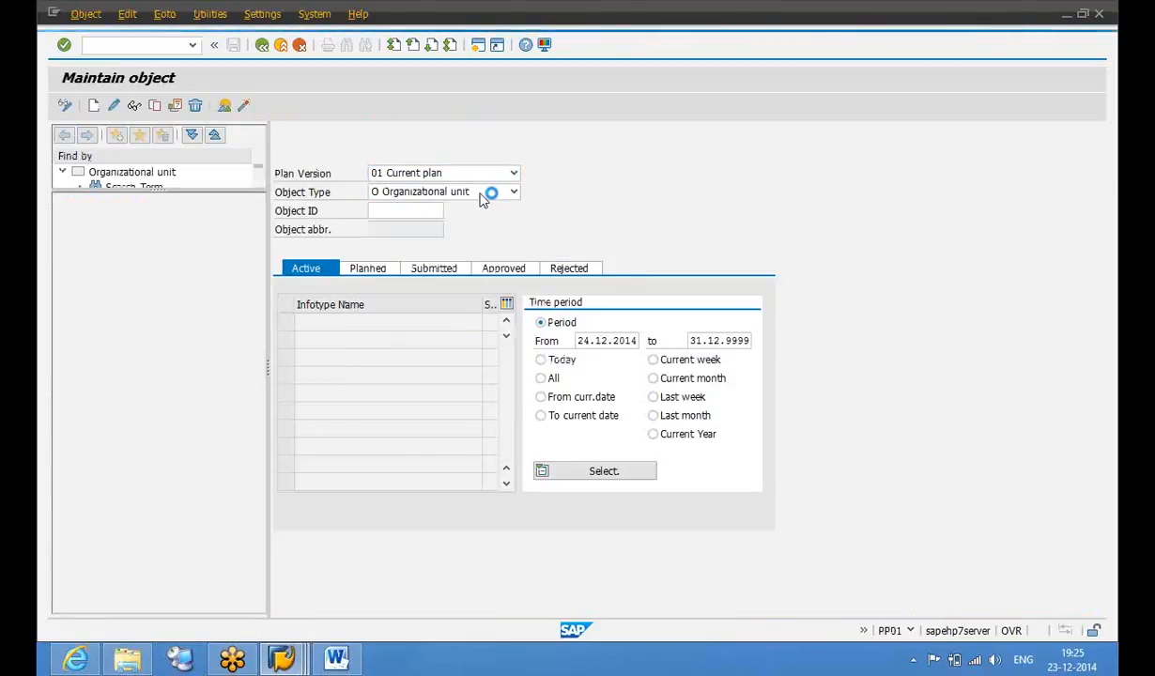
click(514, 191)
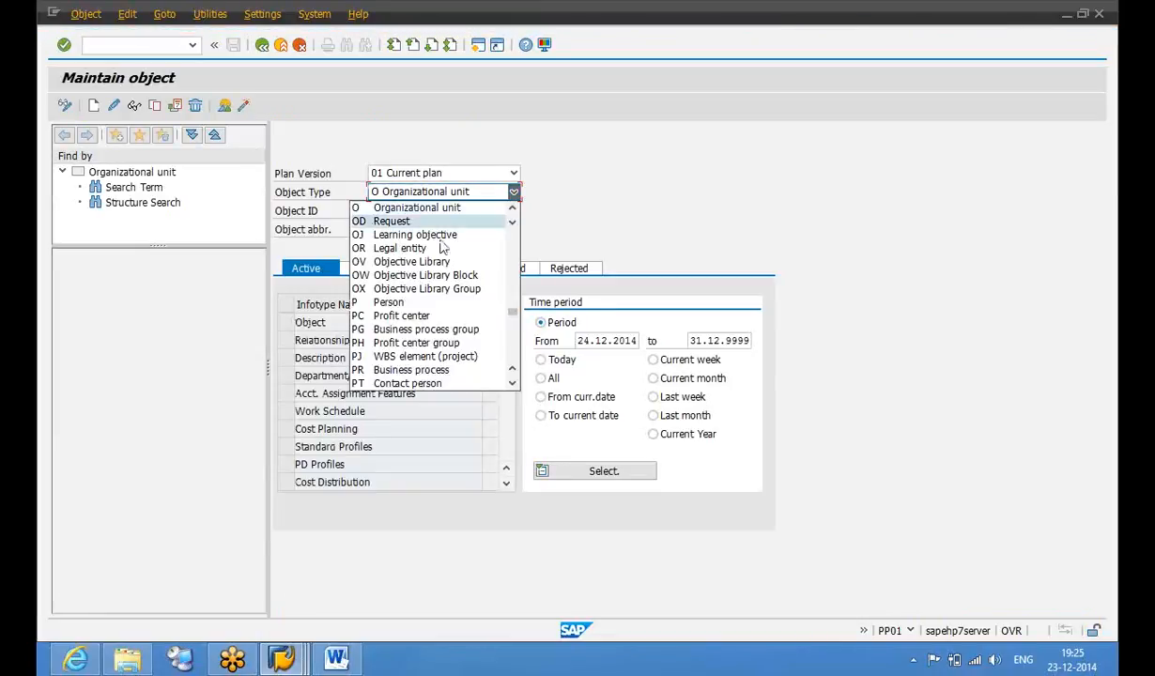
key(s)
click(385, 382)
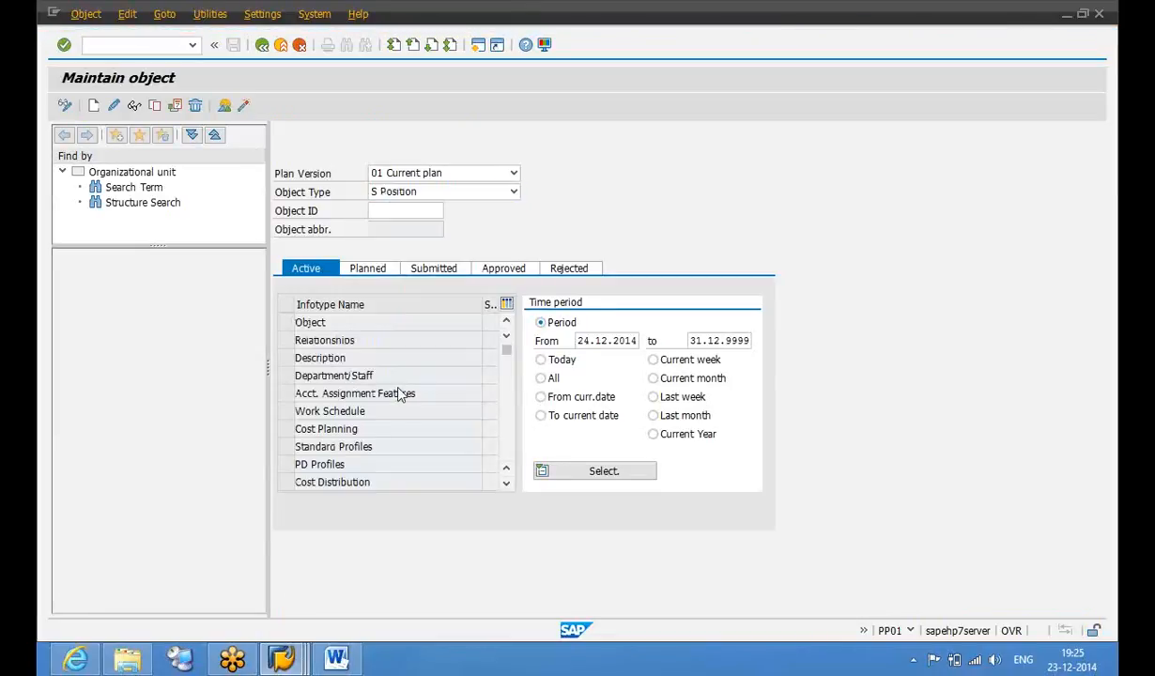
click(420, 212)
click(451, 211)
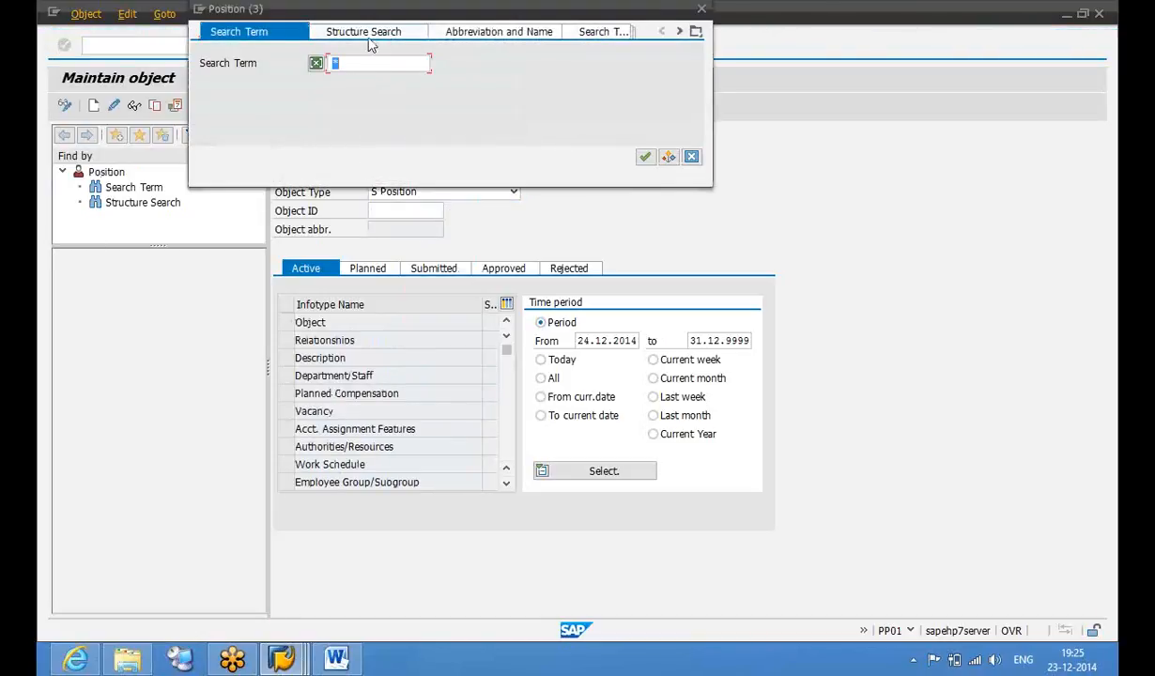
click(367, 33)
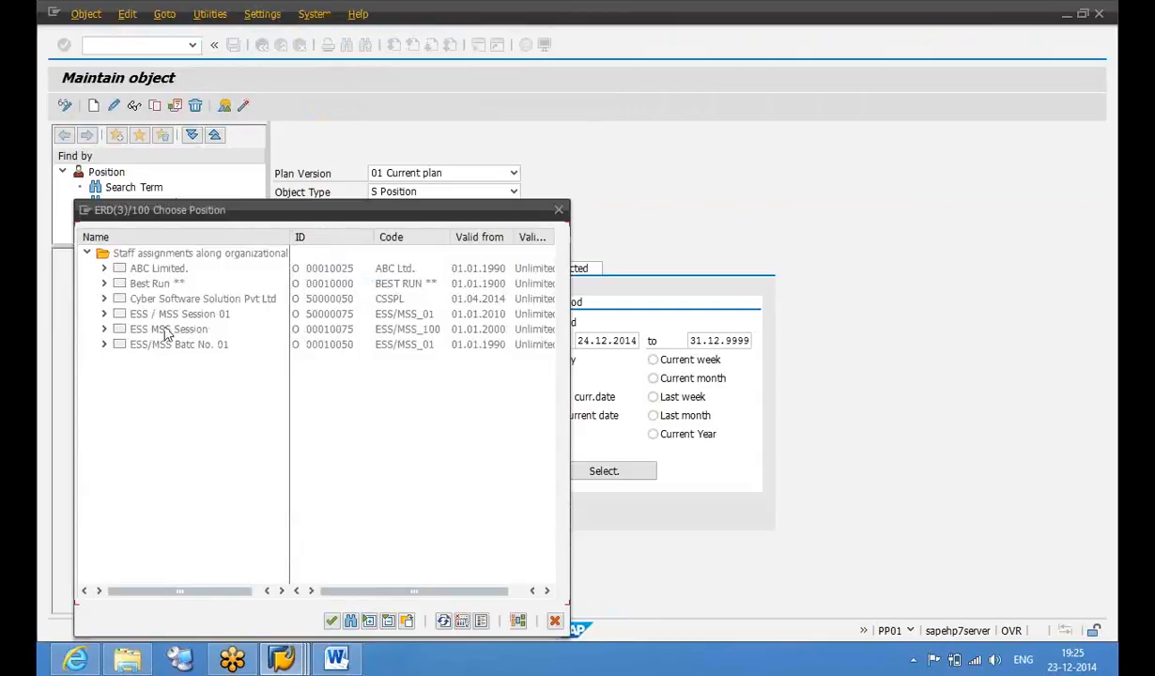
Expand ESS MSS Session > ESS/MSS_Human Resources to reveal Manager _HR_ESS/MSS and its holder
click(105, 315)
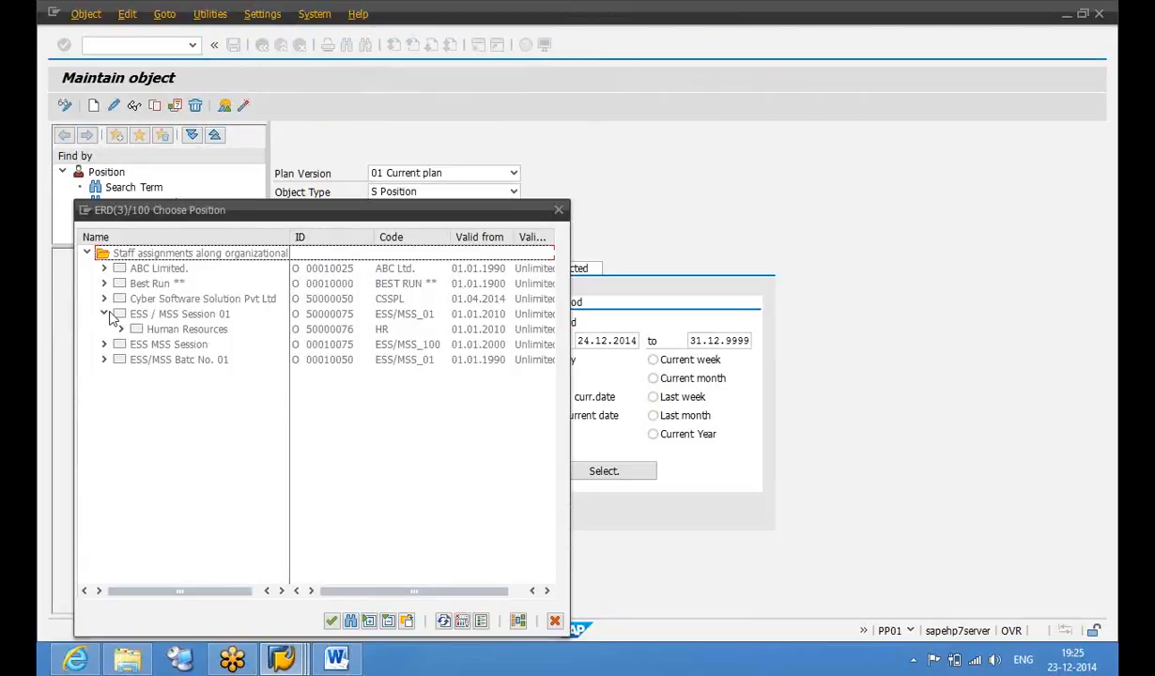
click(122, 330)
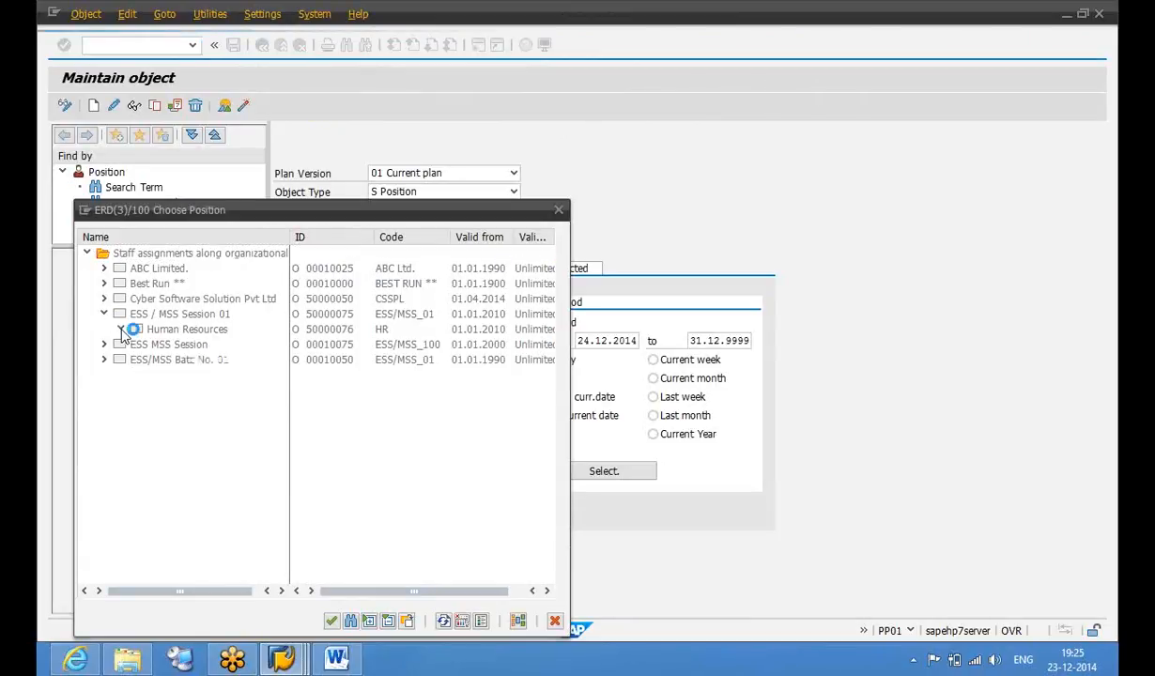
click(120, 330)
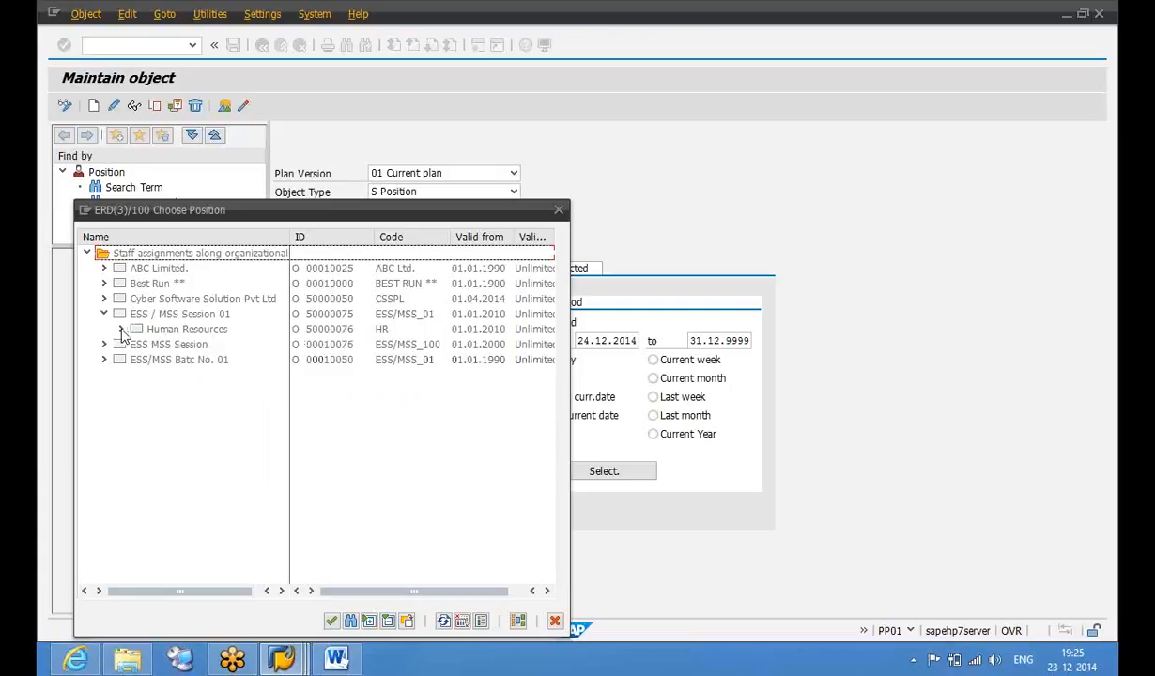
click(105, 314)
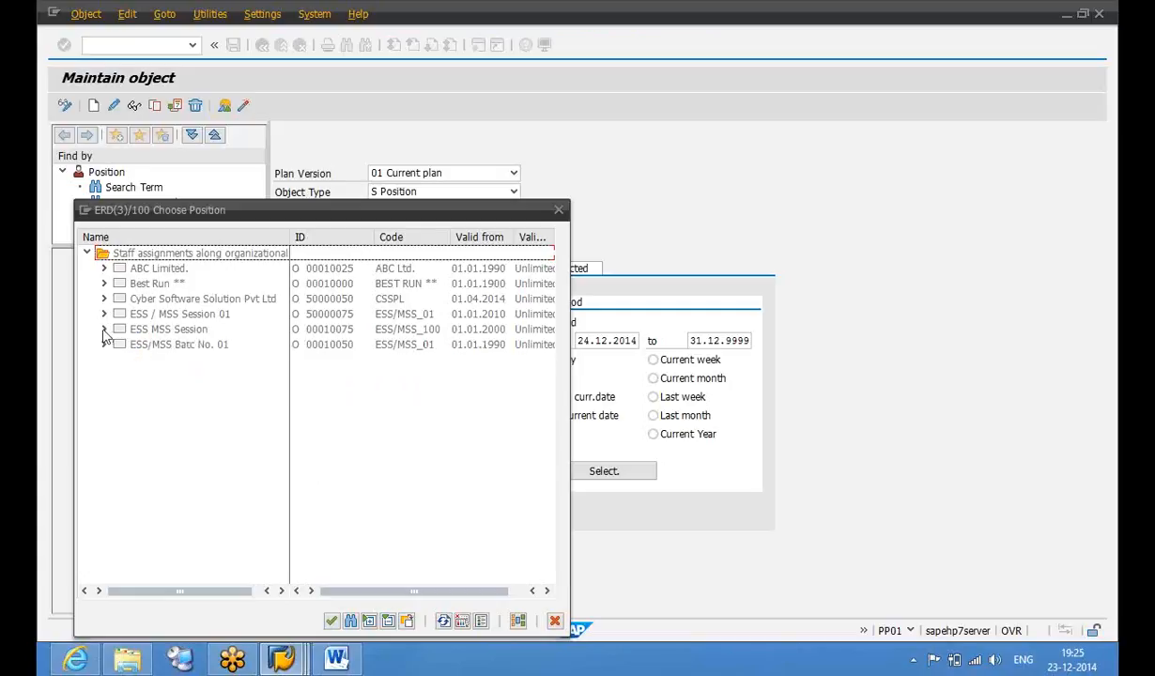
click(104, 330)
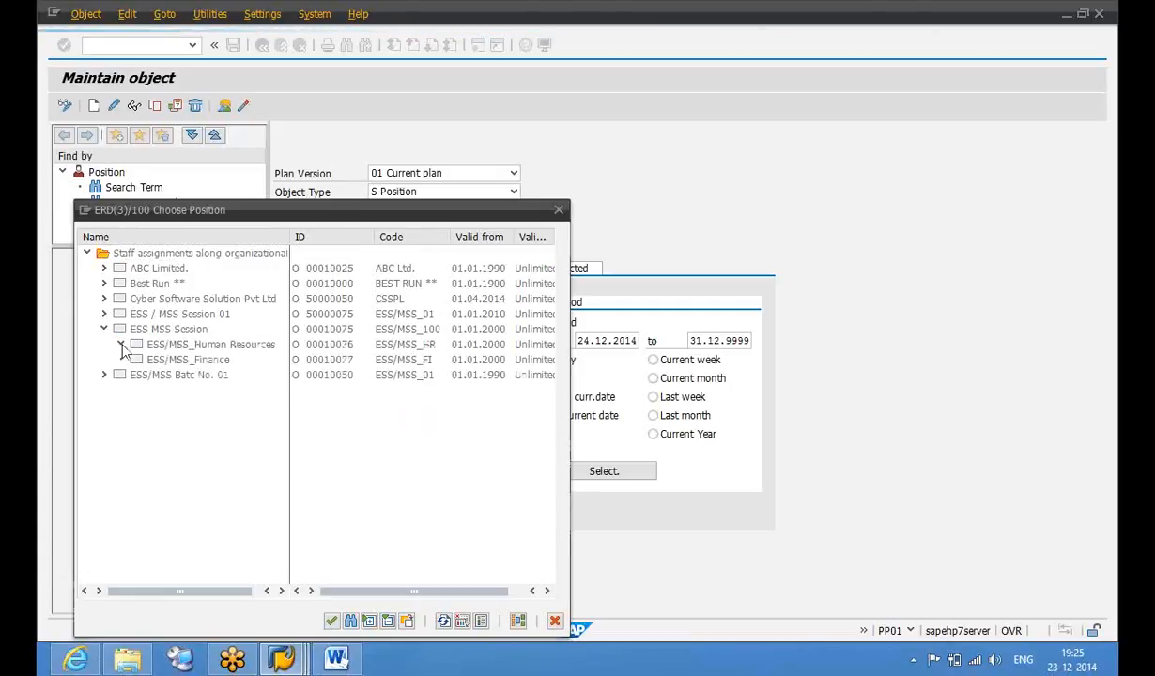
click(121, 344)
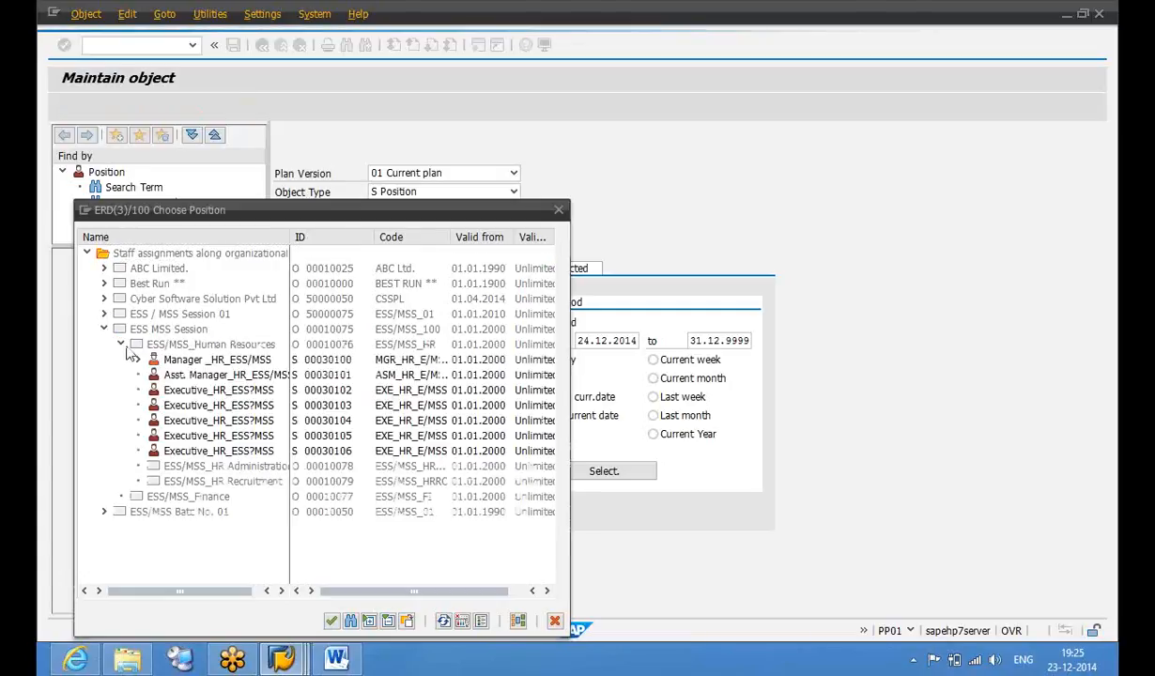
click(186, 364)
click(137, 360)
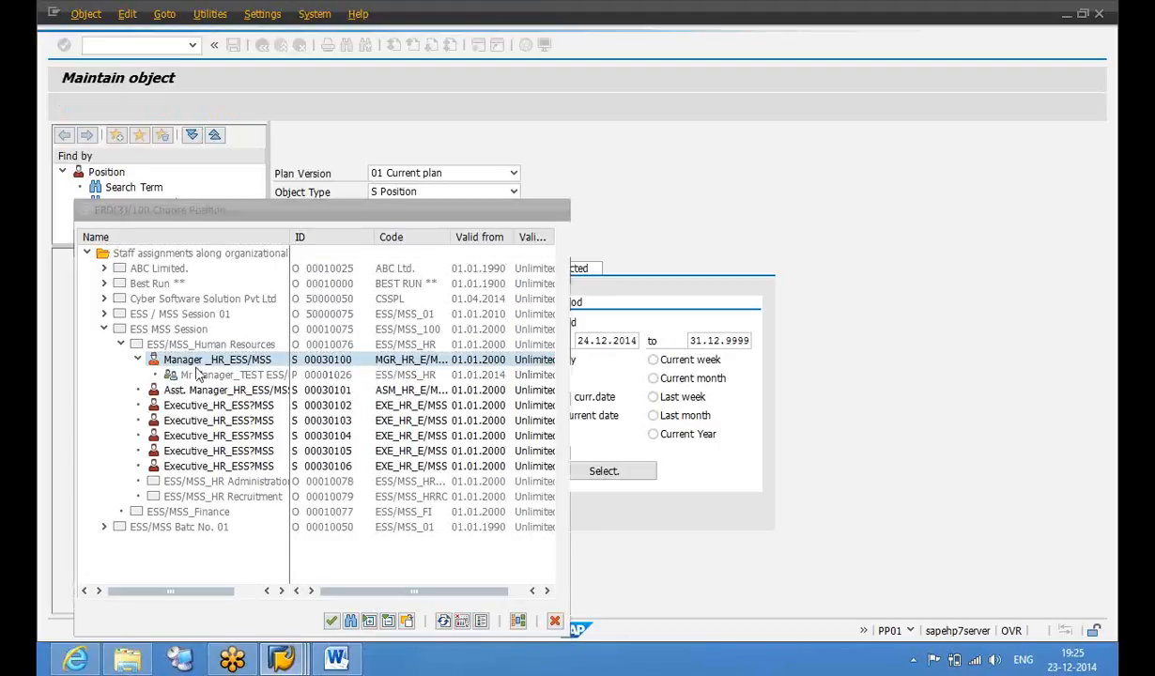
click(203, 377)
drag(202, 379, 205, 393)
click(176, 345)
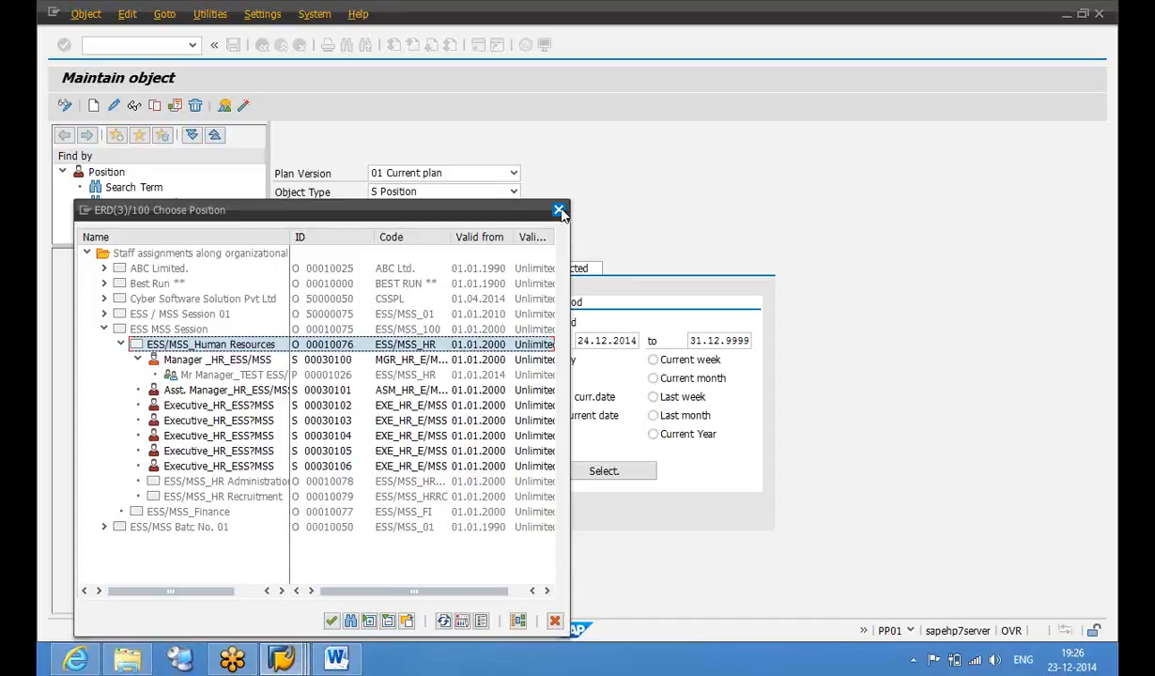
Close the position chooser, set the Object infotype period to start 01.01.2014, and begin creating a position
click(561, 209)
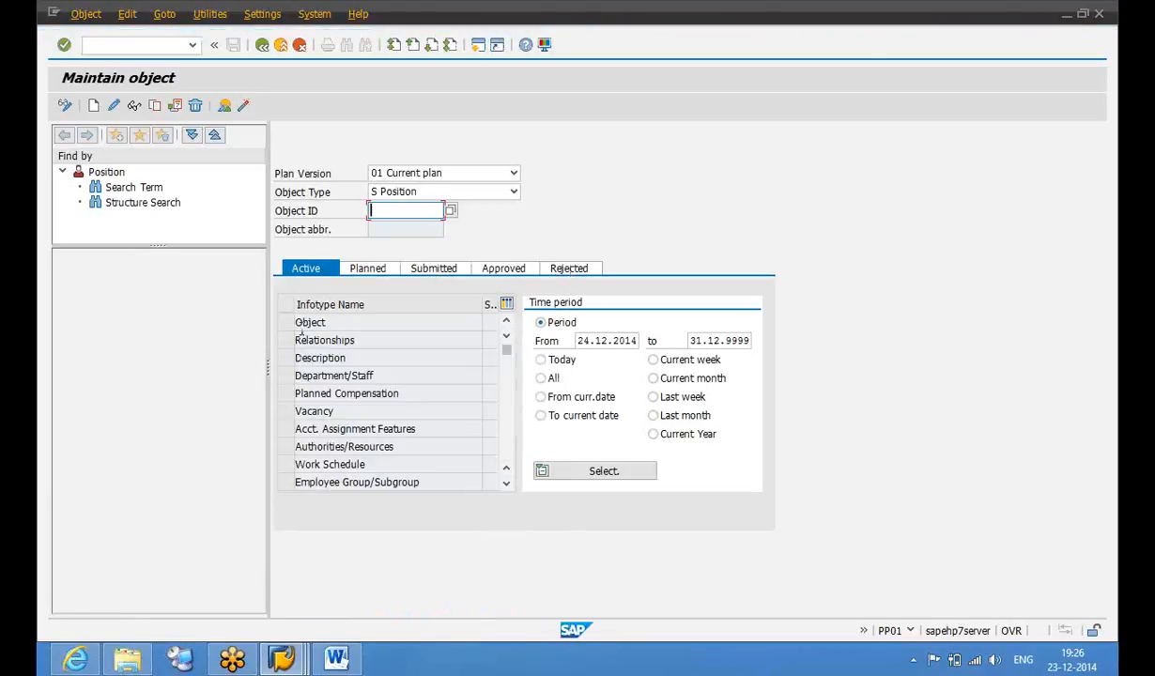
click(285, 322)
click(579, 339)
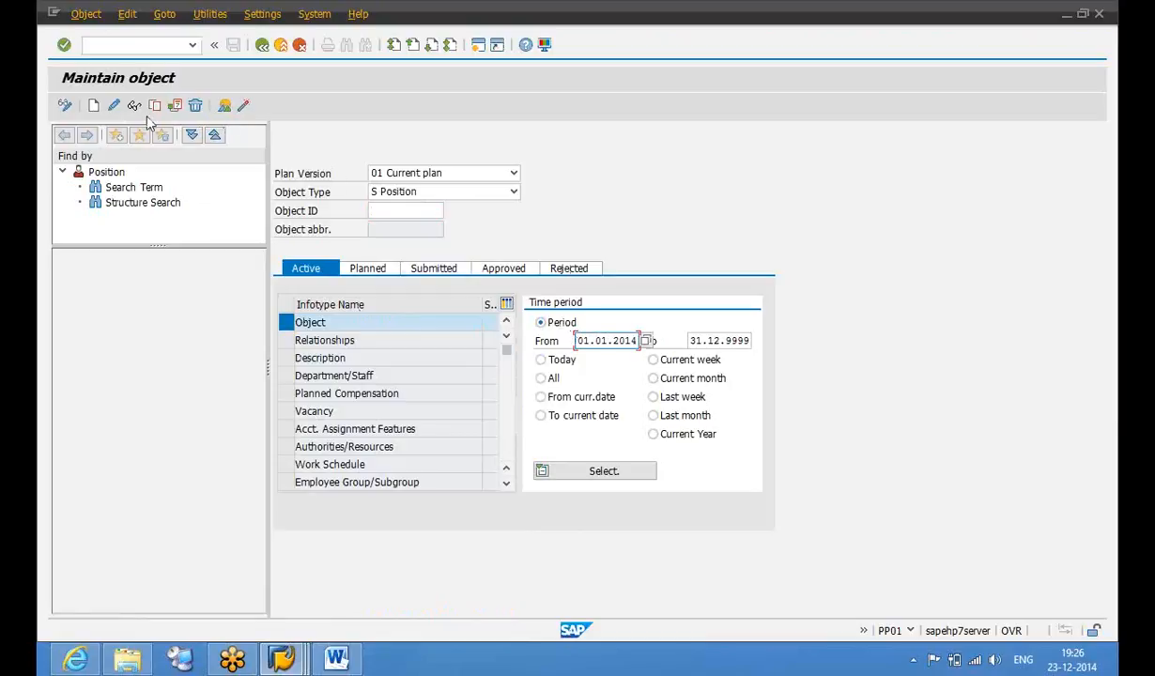
click(93, 108)
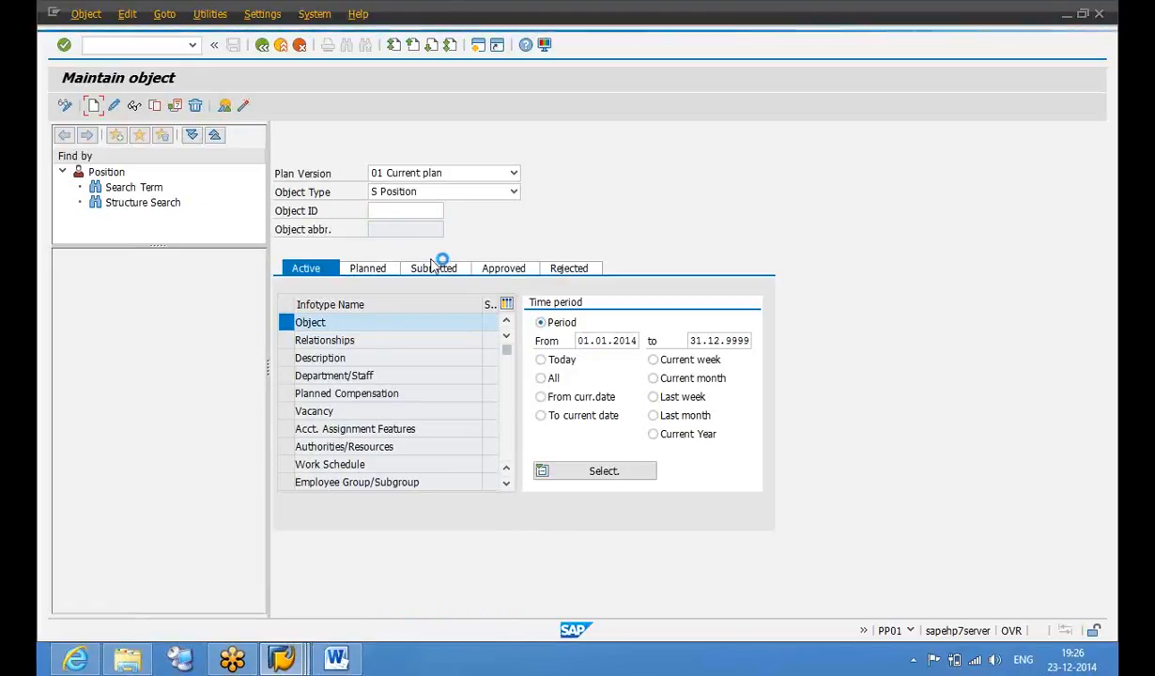
Enter abbreviation ESS/MSS-HRG and name 'ESS/MSS HR - General Manager', then save the position object
text(ESS/MSS)
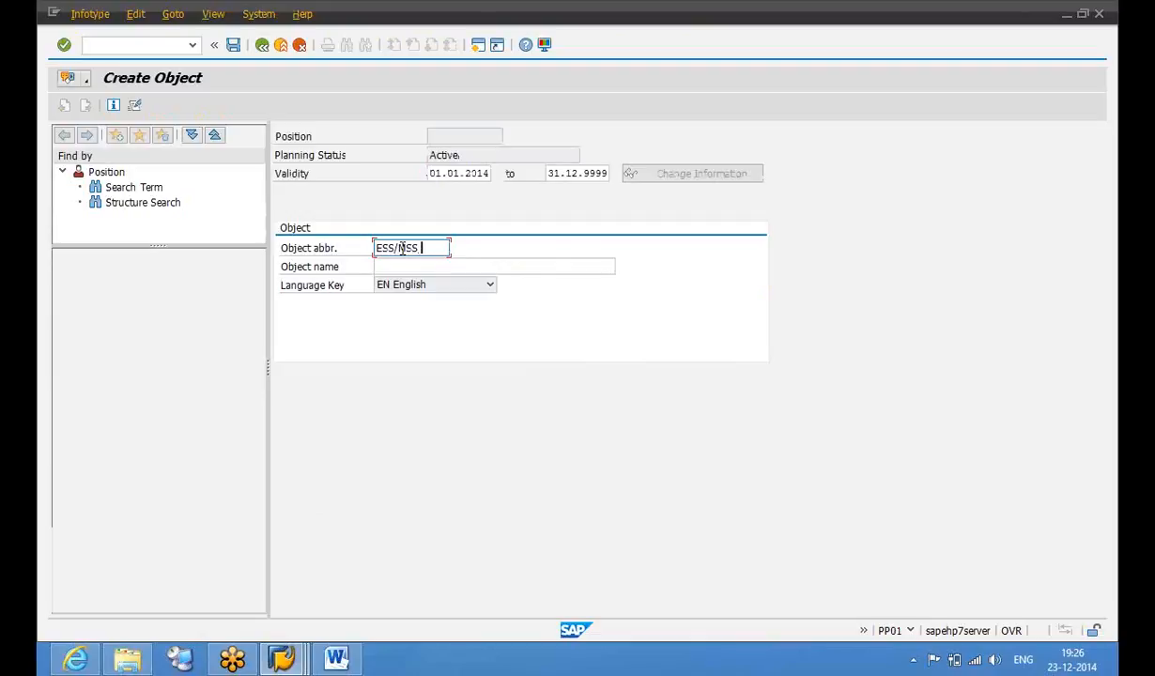
text( GM H)
key(Tab)
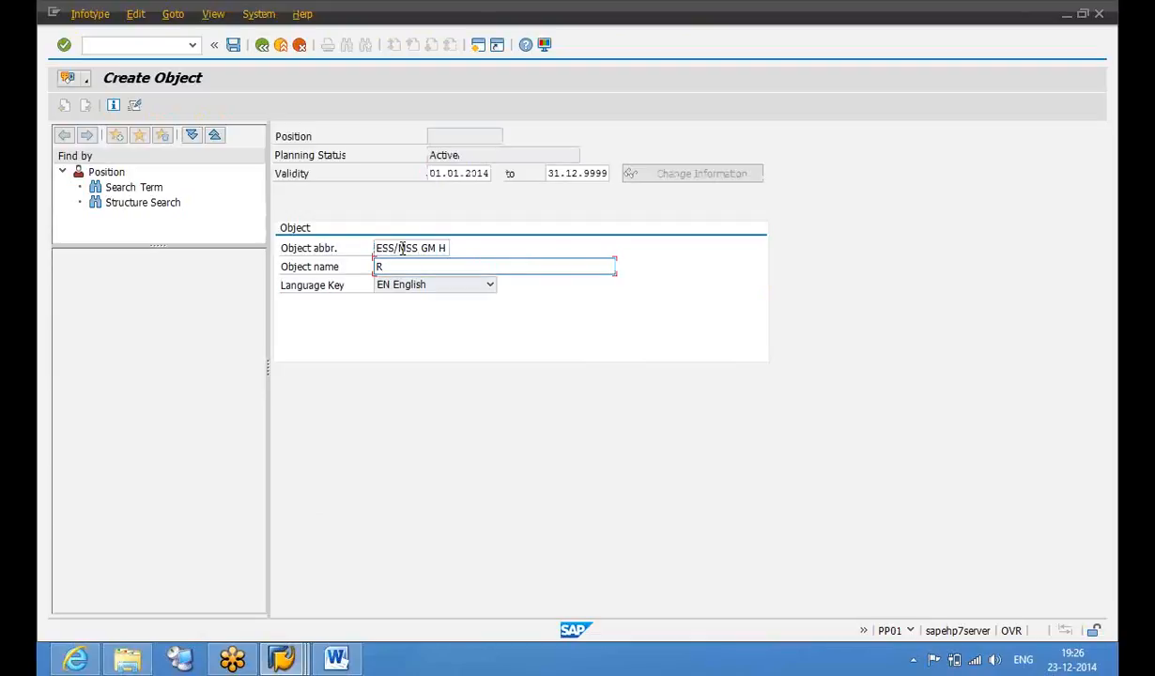
key(BackSpace)
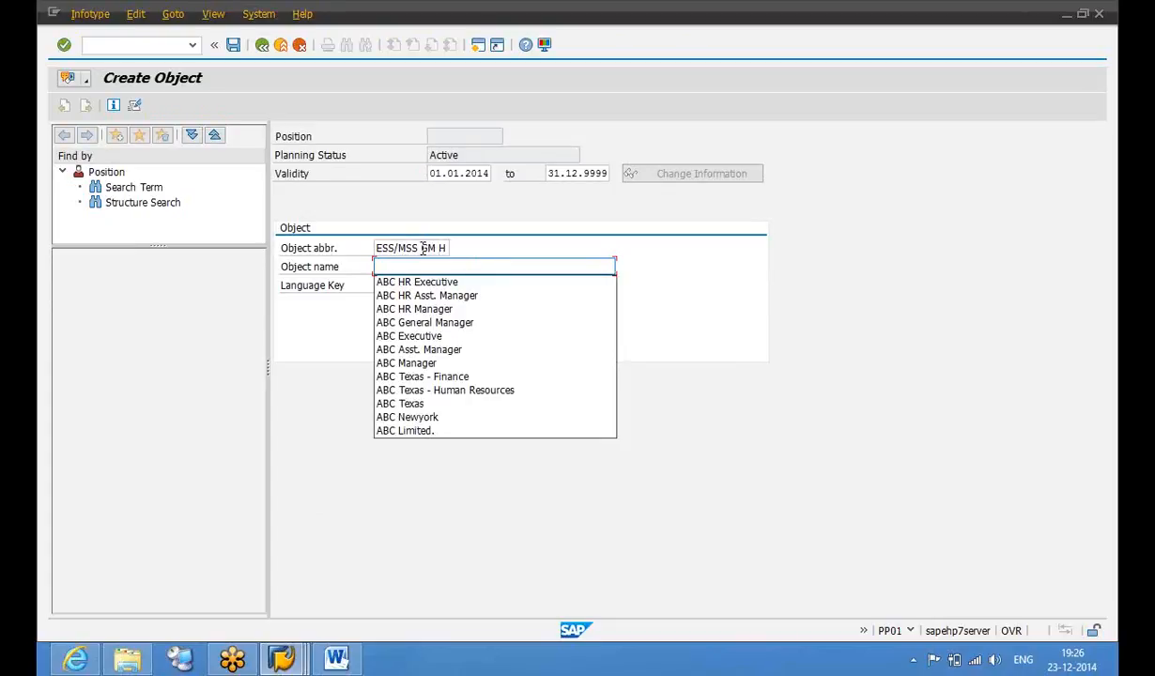
click(422, 248)
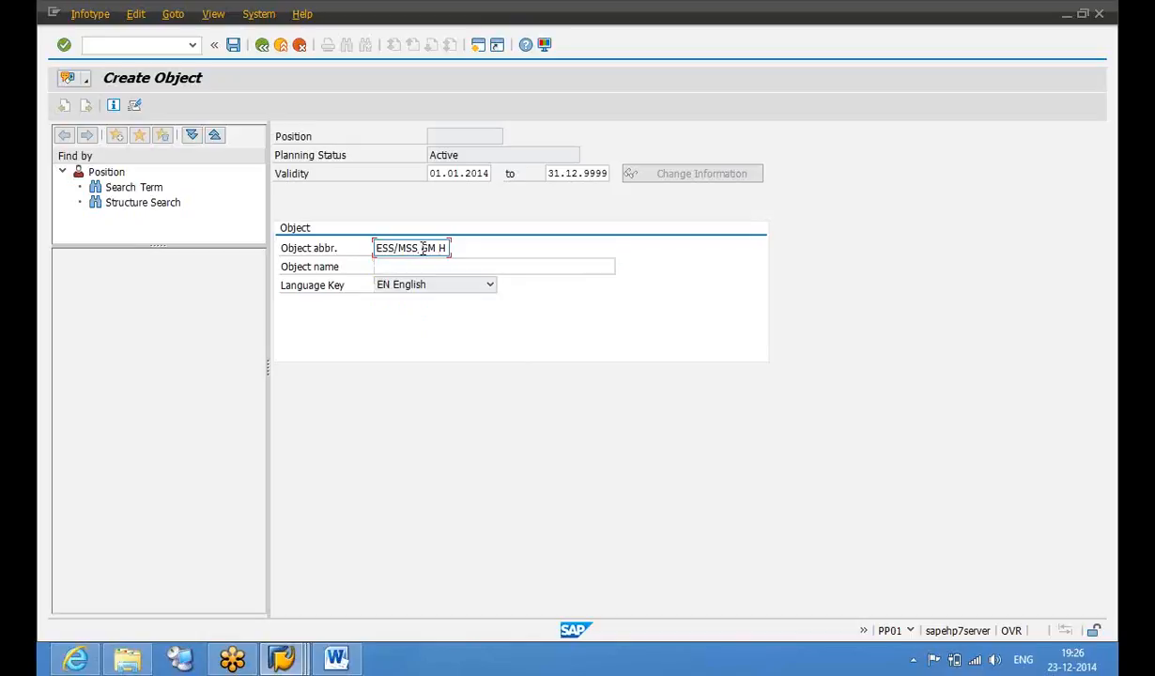
key(Tab)
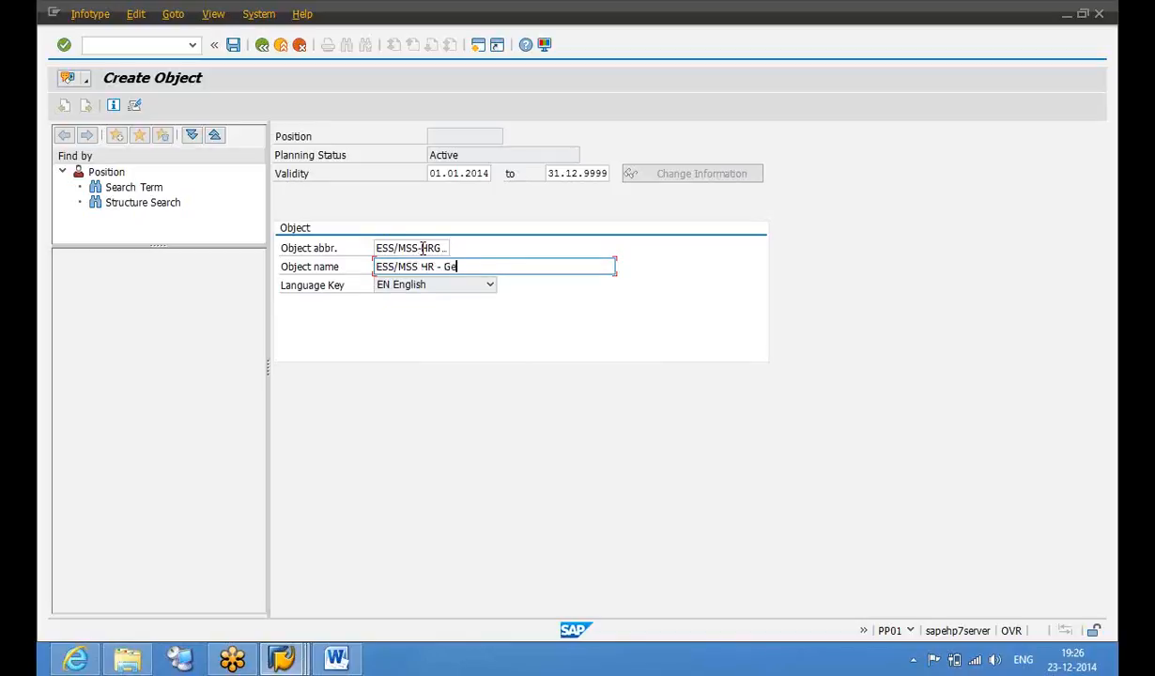
key(Return)
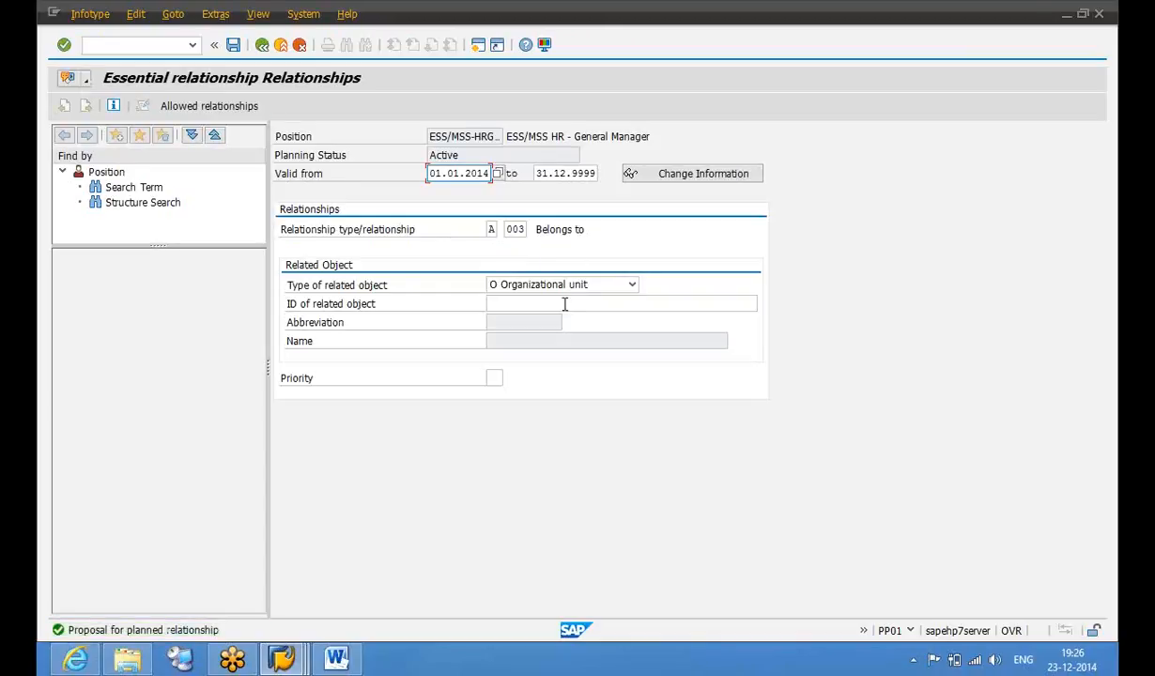
Link the position's Belongs to relationship to Human Resources unit 50000076 via structure search and save
click(725, 302)
click(764, 302)
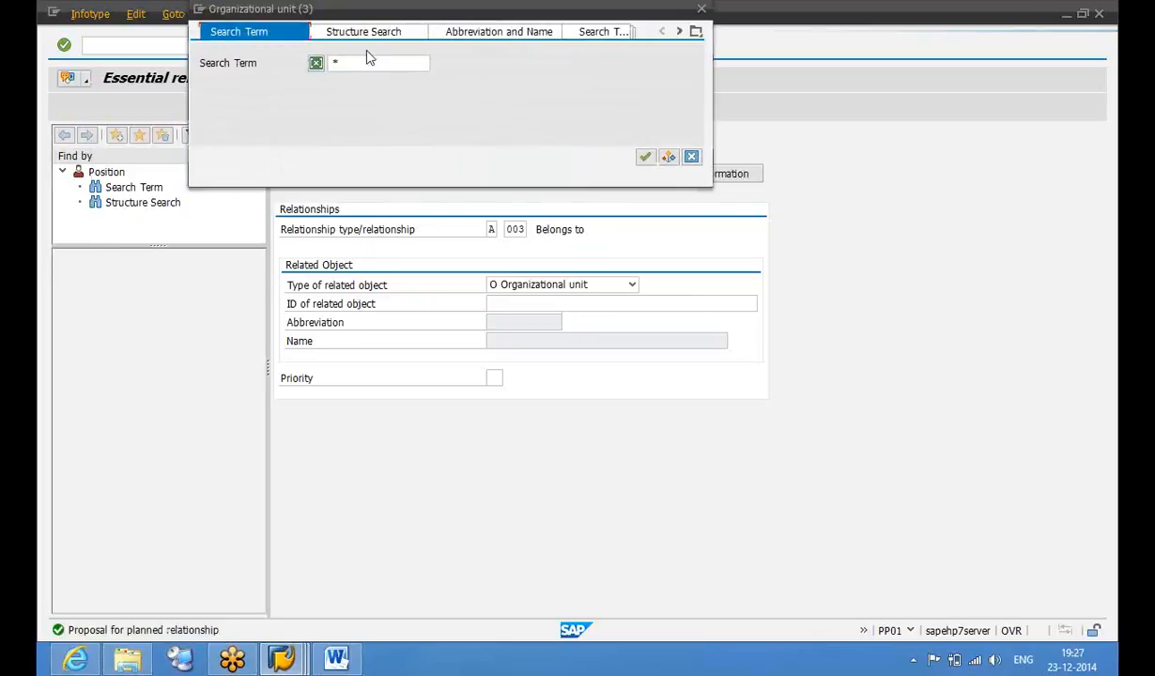
click(362, 32)
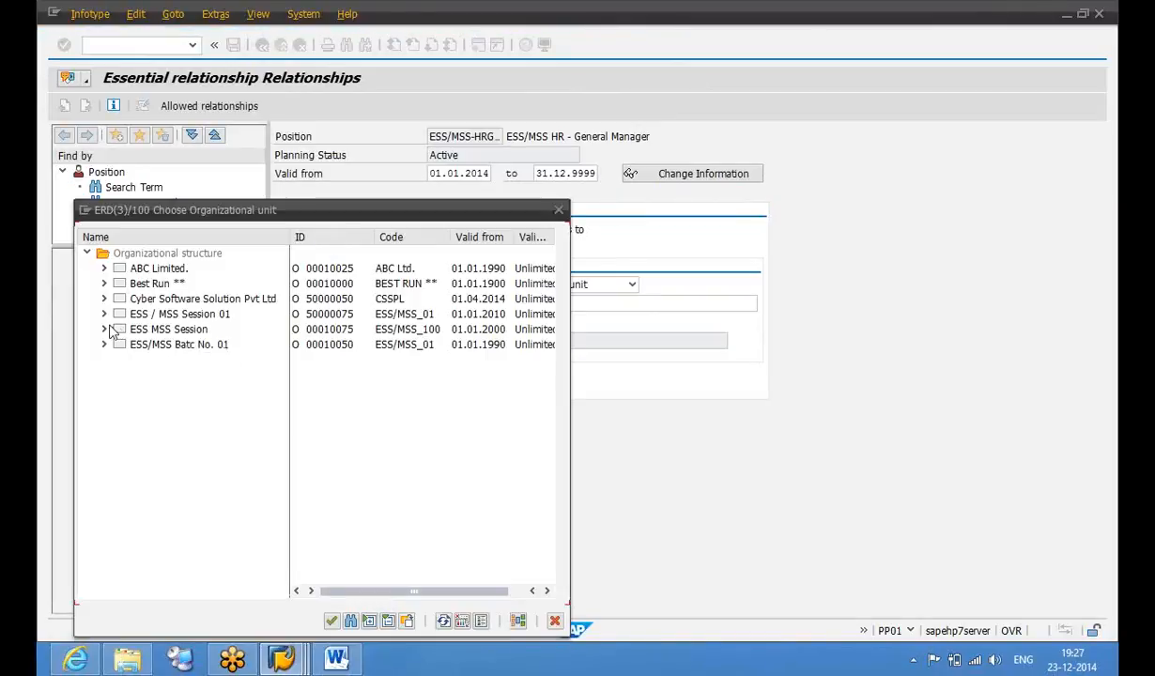
click(104, 315)
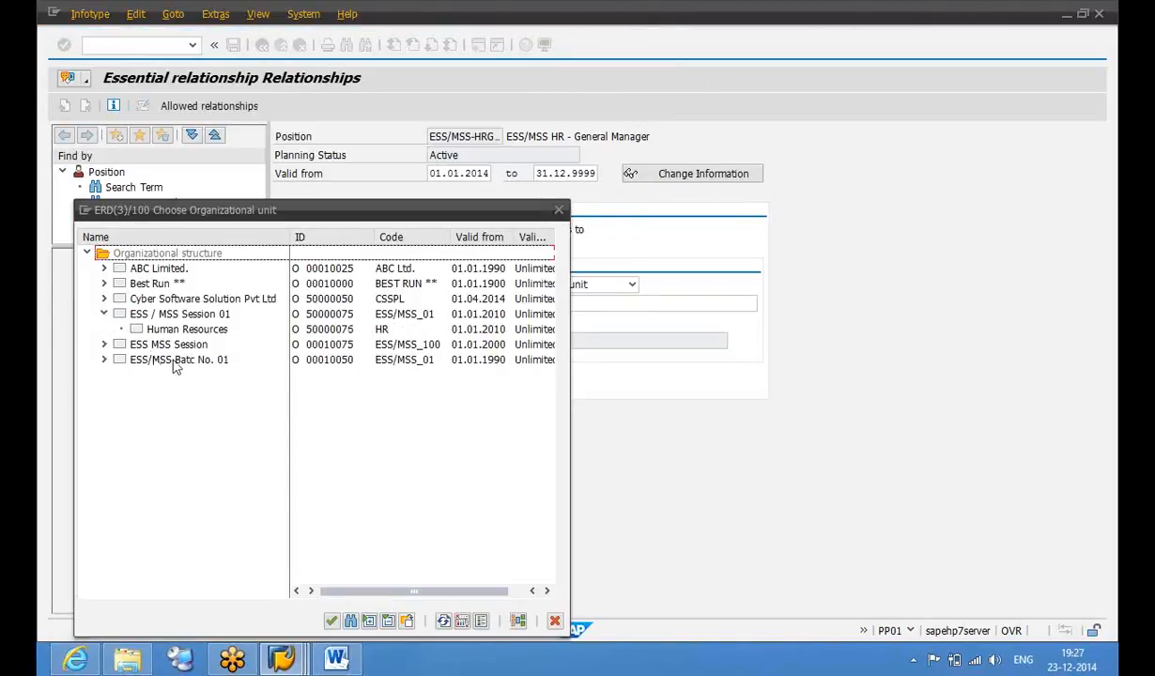
click(104, 361)
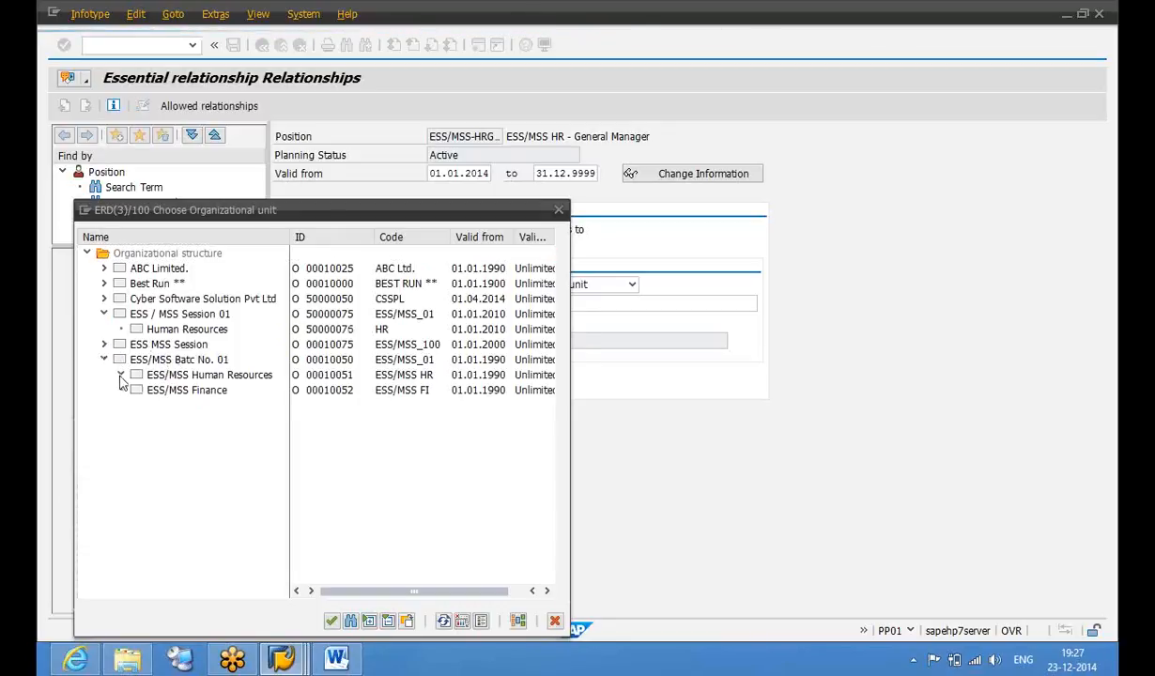
click(121, 377)
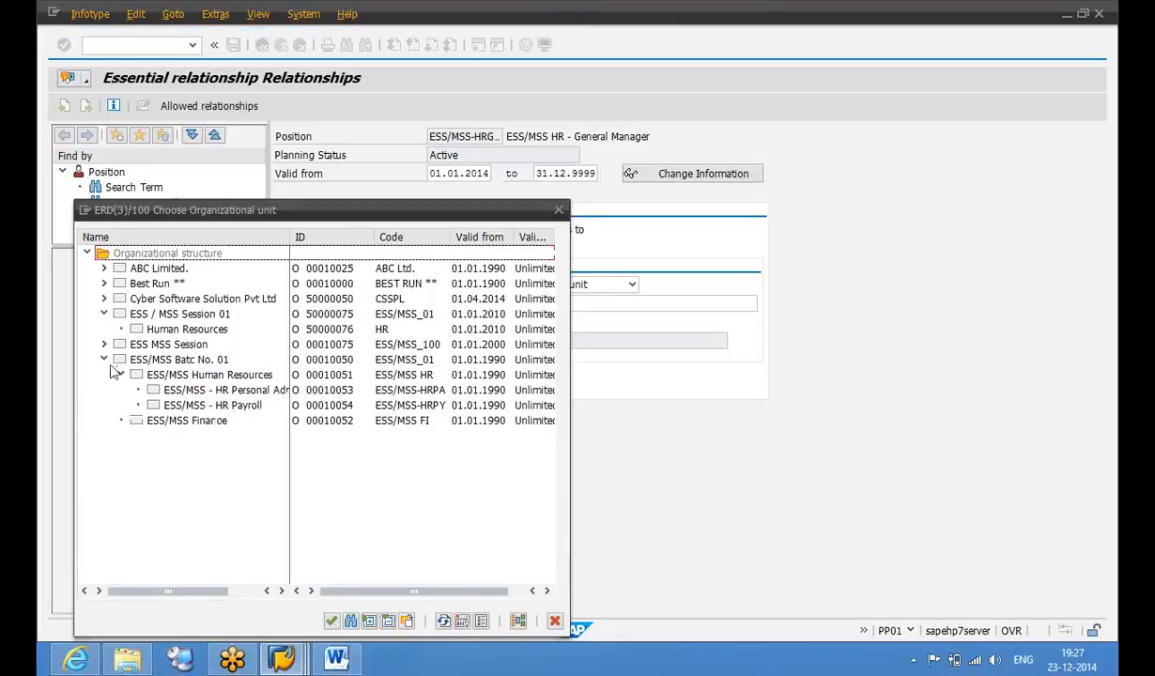
click(104, 360)
double_click(187, 331)
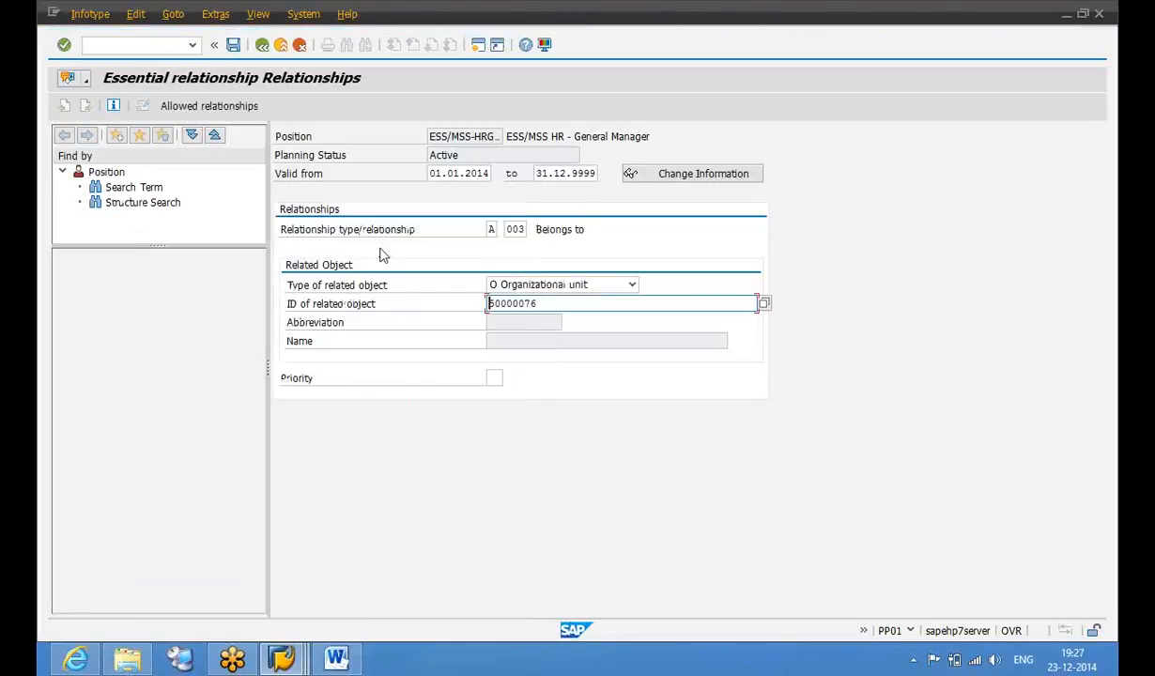
key(Return)
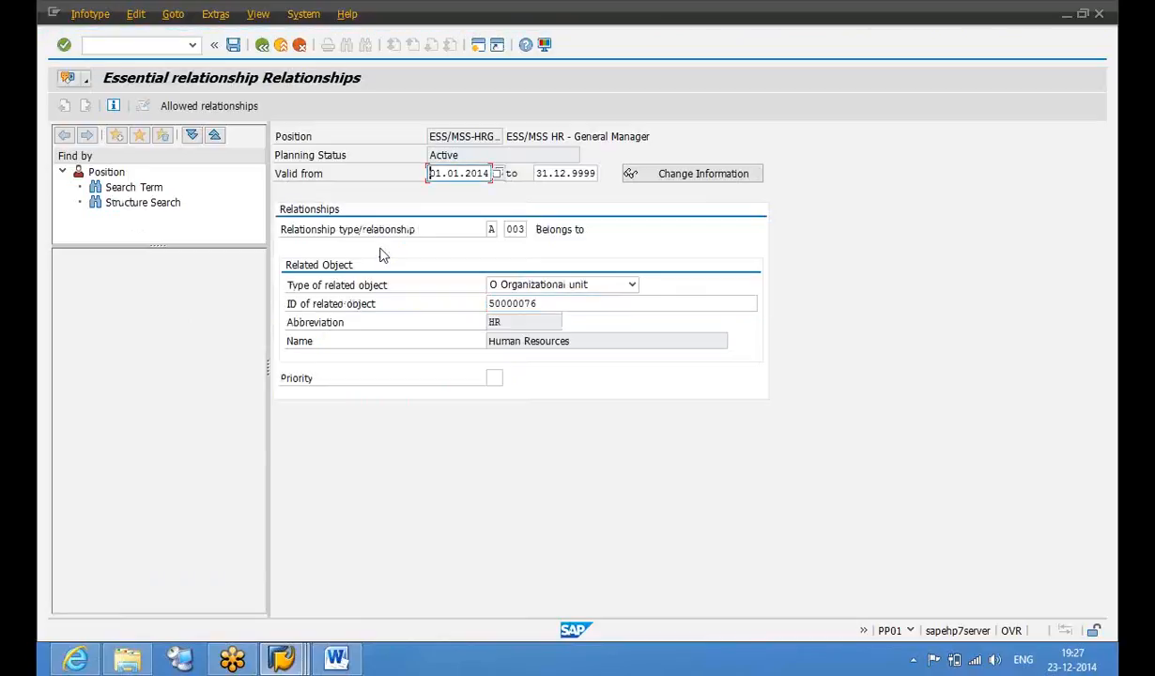
key(ctrl+s)
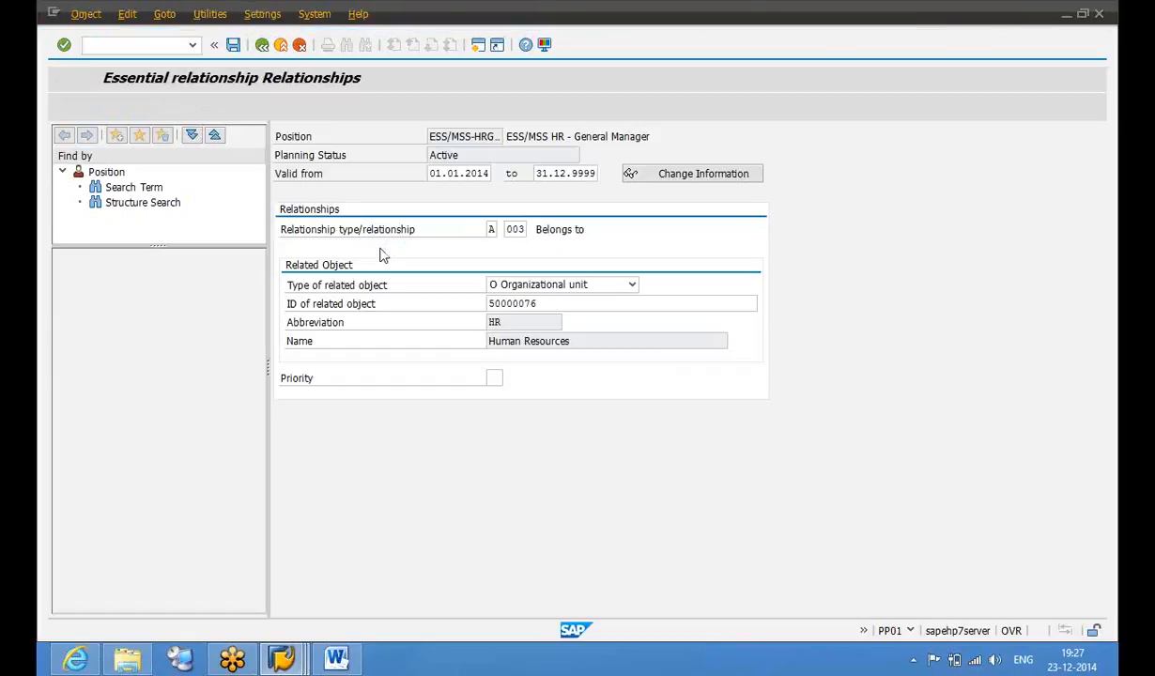
Reselect position 00030107 through the ESS MSS Session organizational structure
click(427, 210)
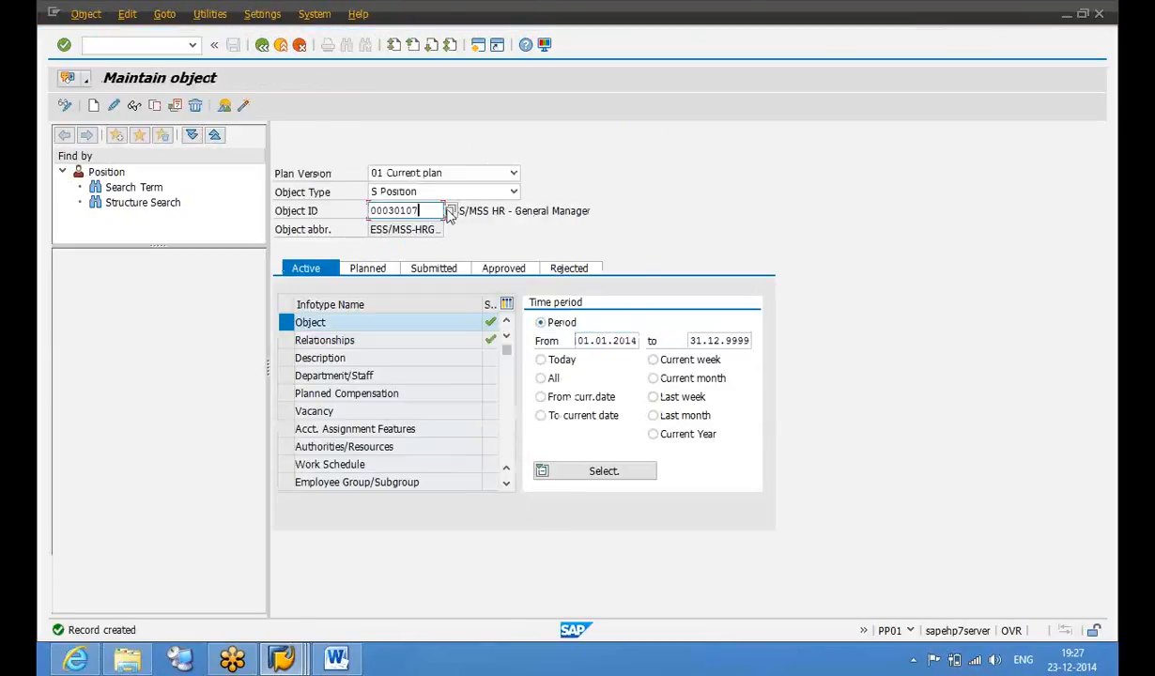
click(451, 212)
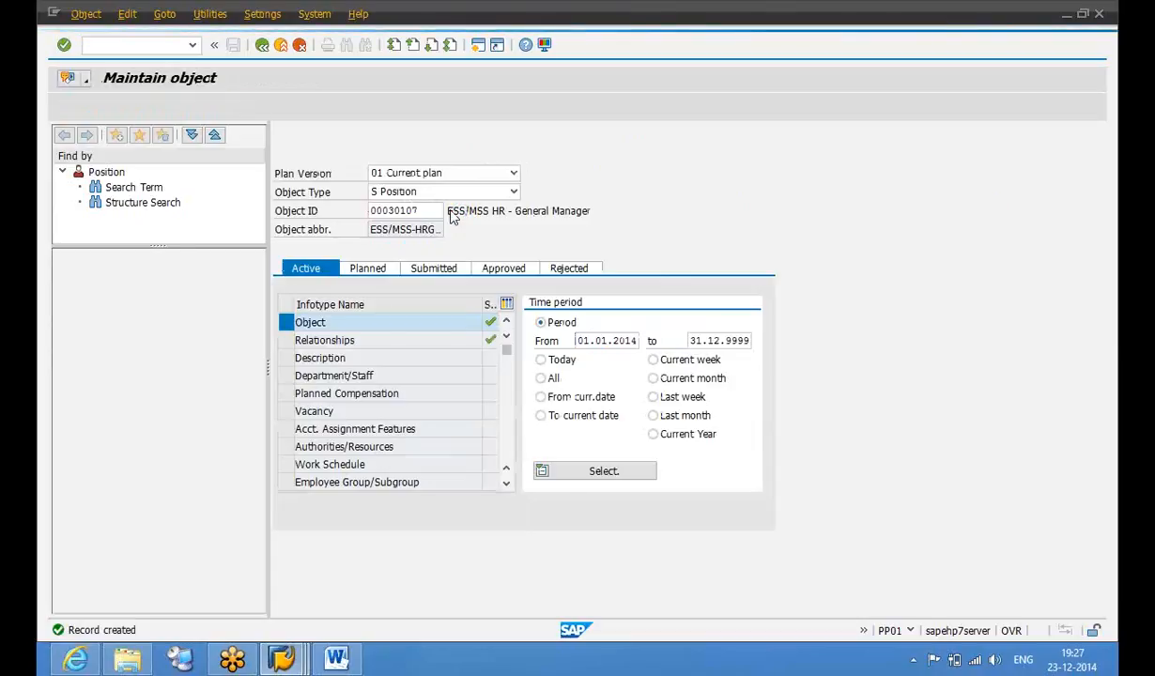
click(104, 315)
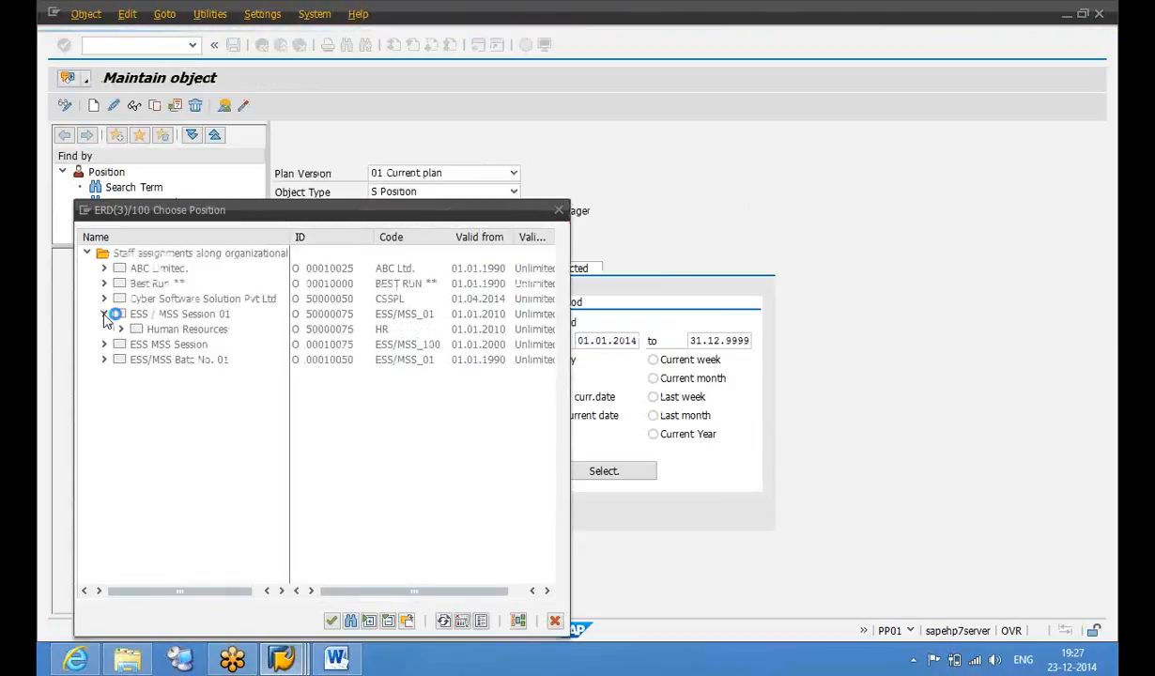
click(121, 330)
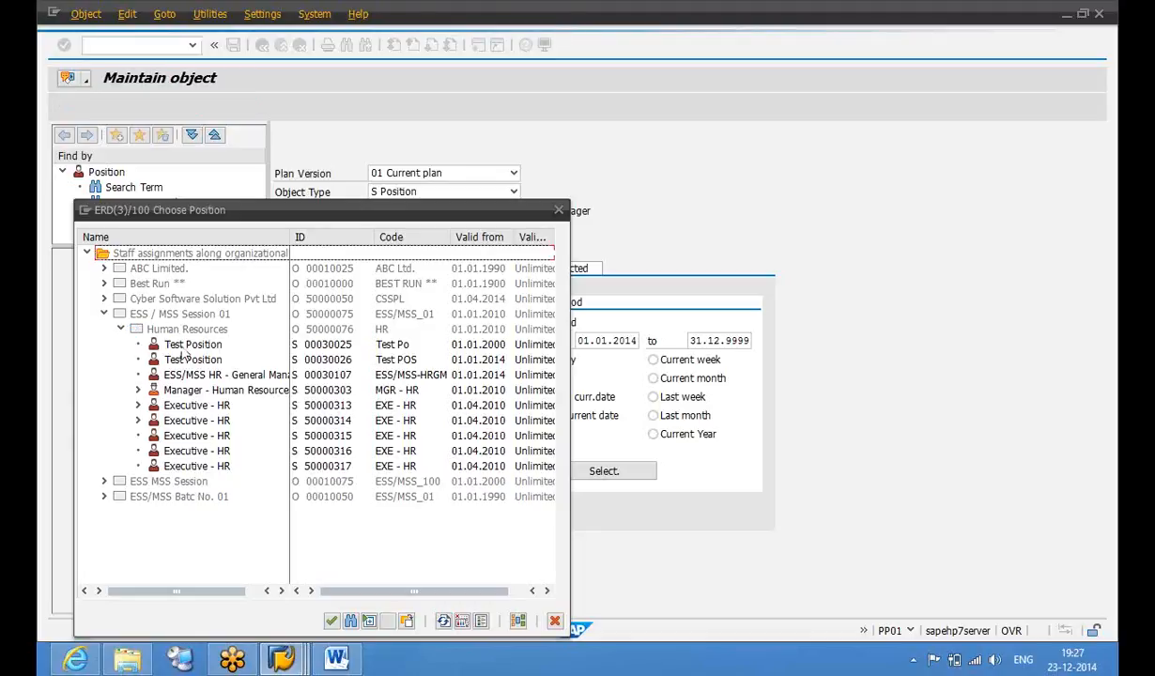
click(104, 315)
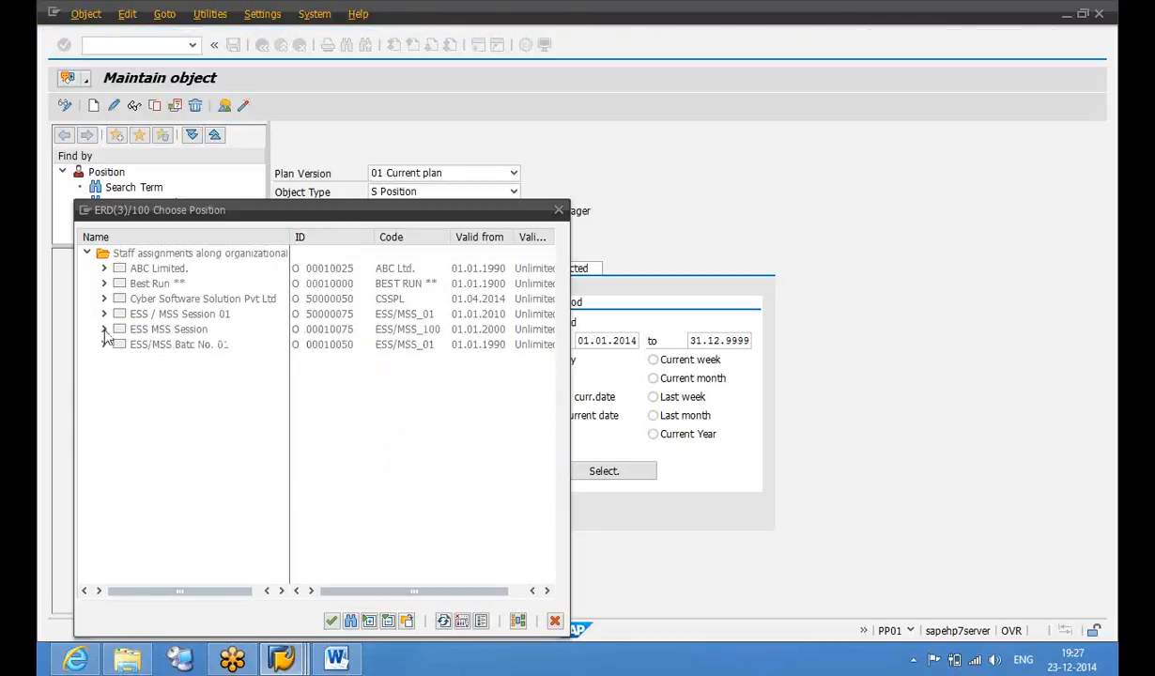
click(105, 329)
click(121, 345)
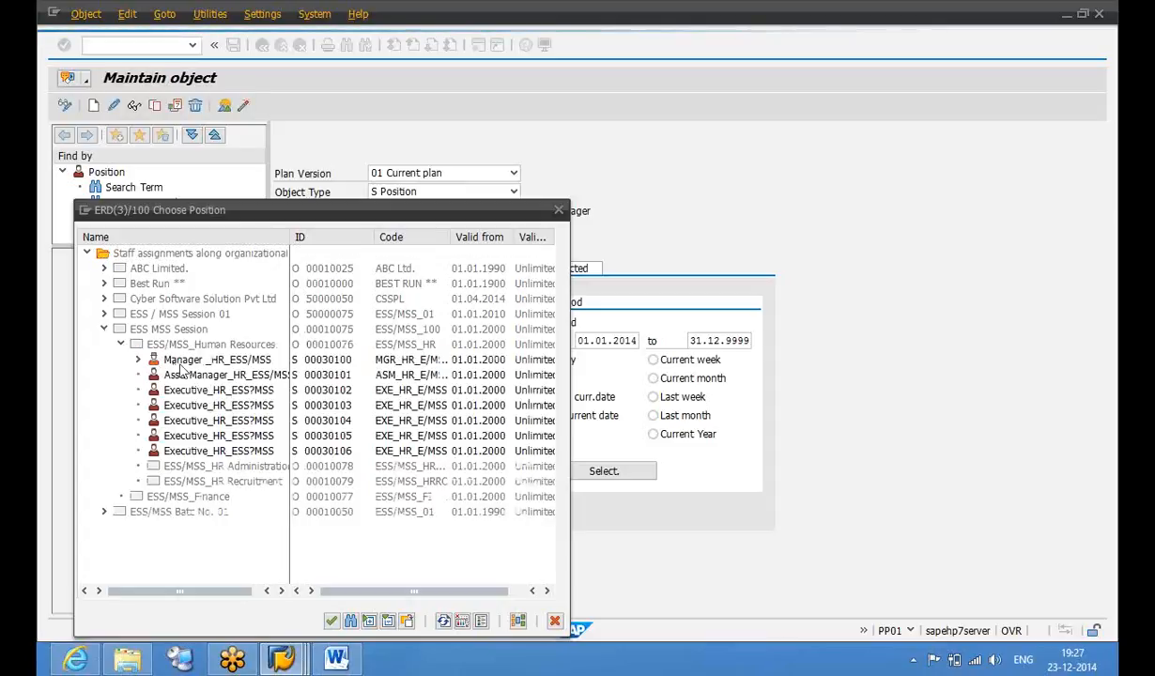
click(191, 364)
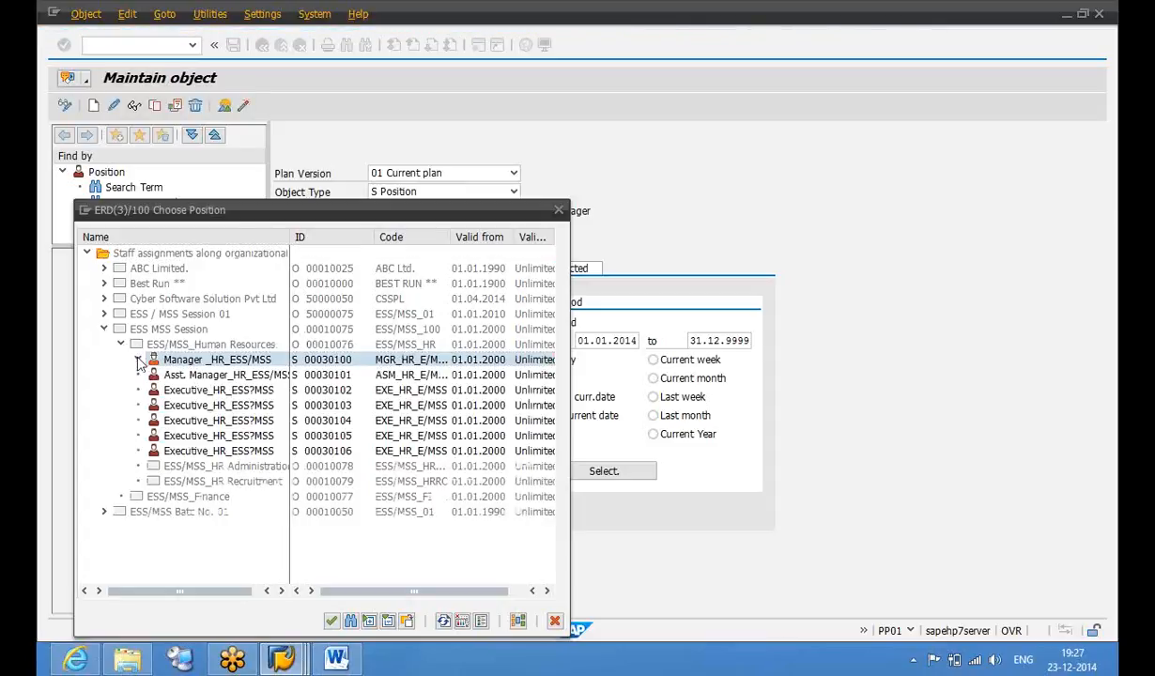
click(138, 360)
click(334, 359)
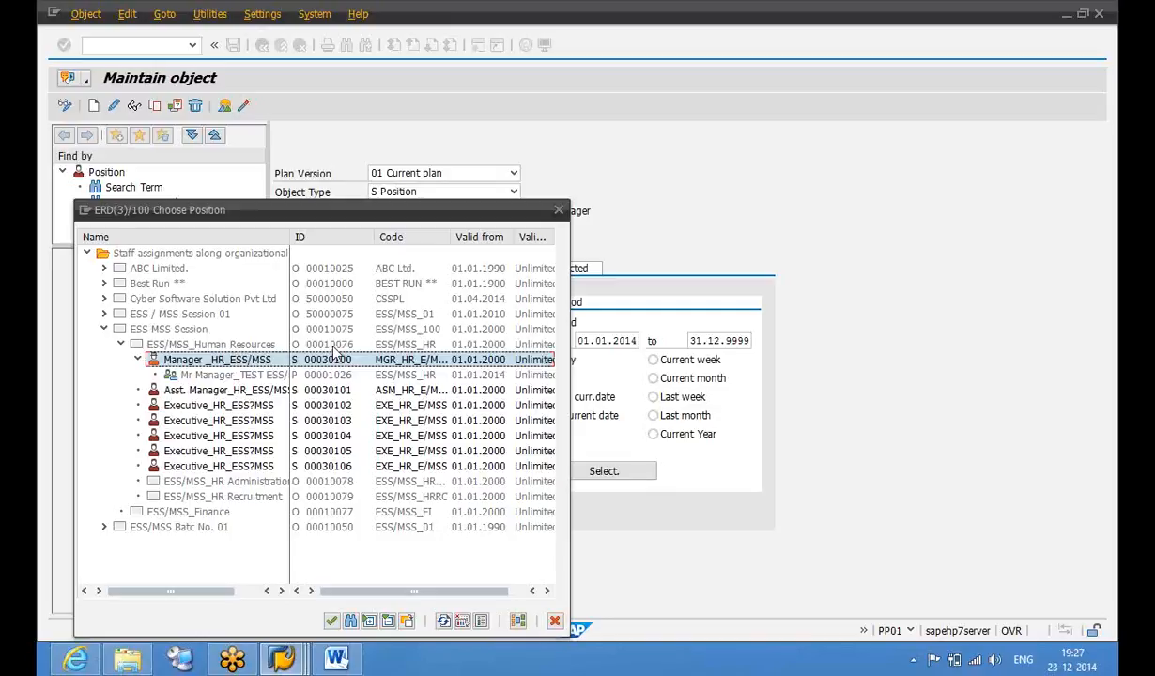
click(335, 346)
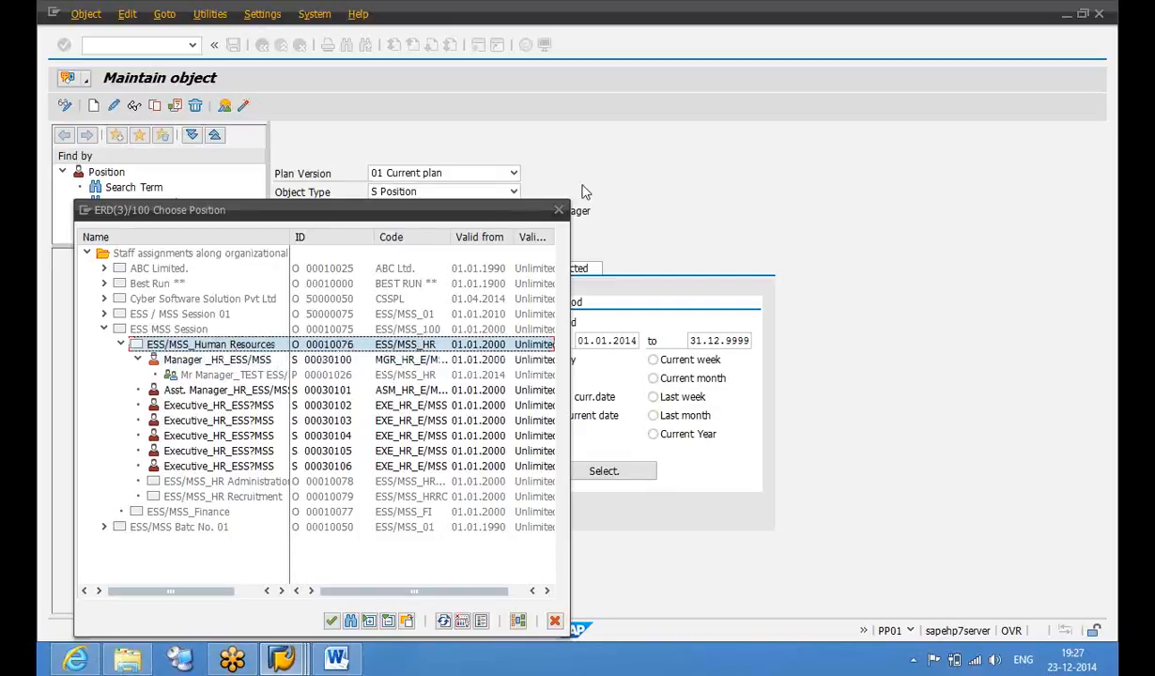
double_click(413, 343)
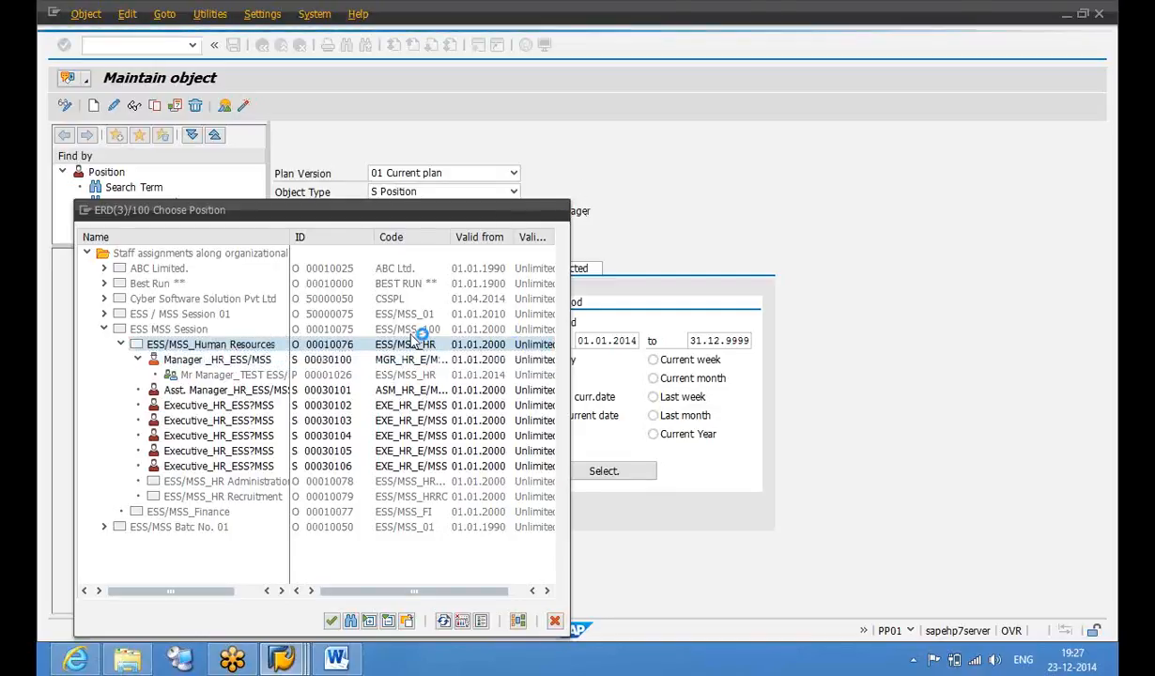
Change the Belongs to related object ID to 10076, ESS/MSS_Human Resources, and save
click(286, 344)
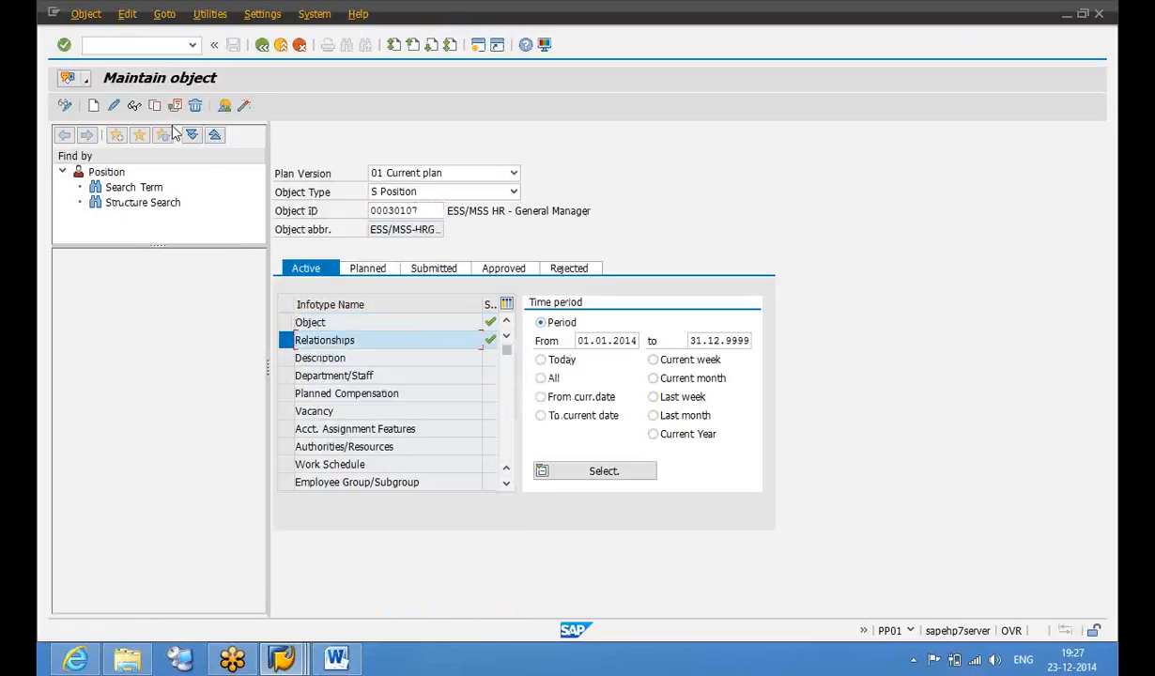
click(113, 106)
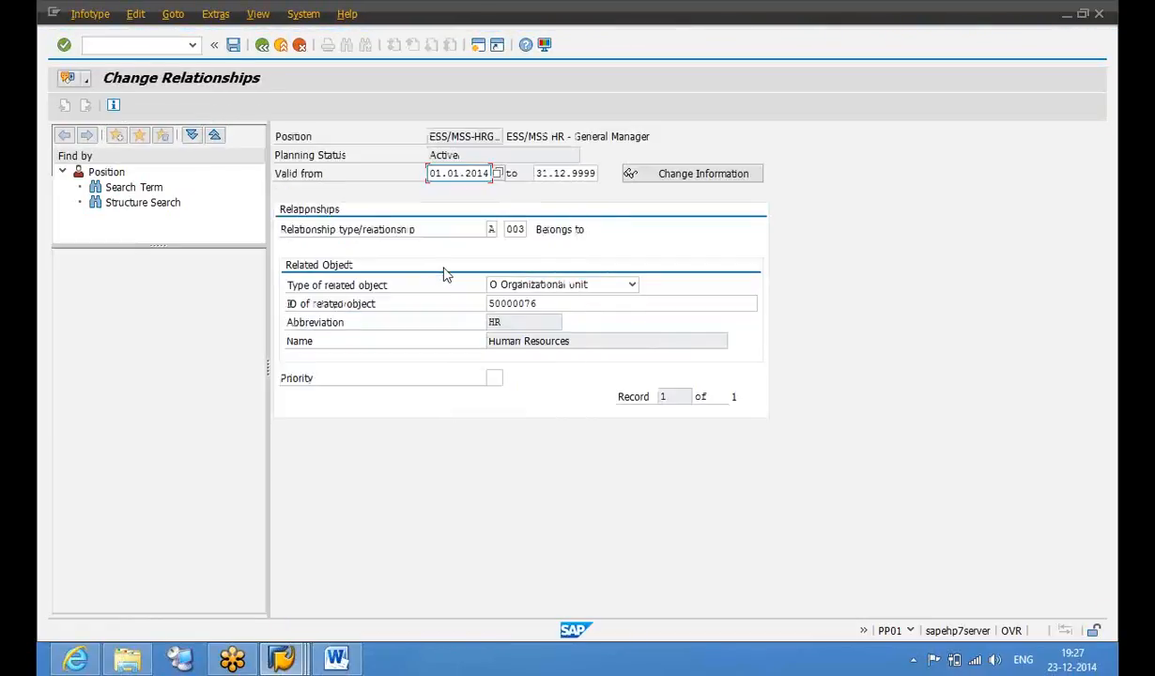
click(553, 304)
drag(553, 307, 460, 325)
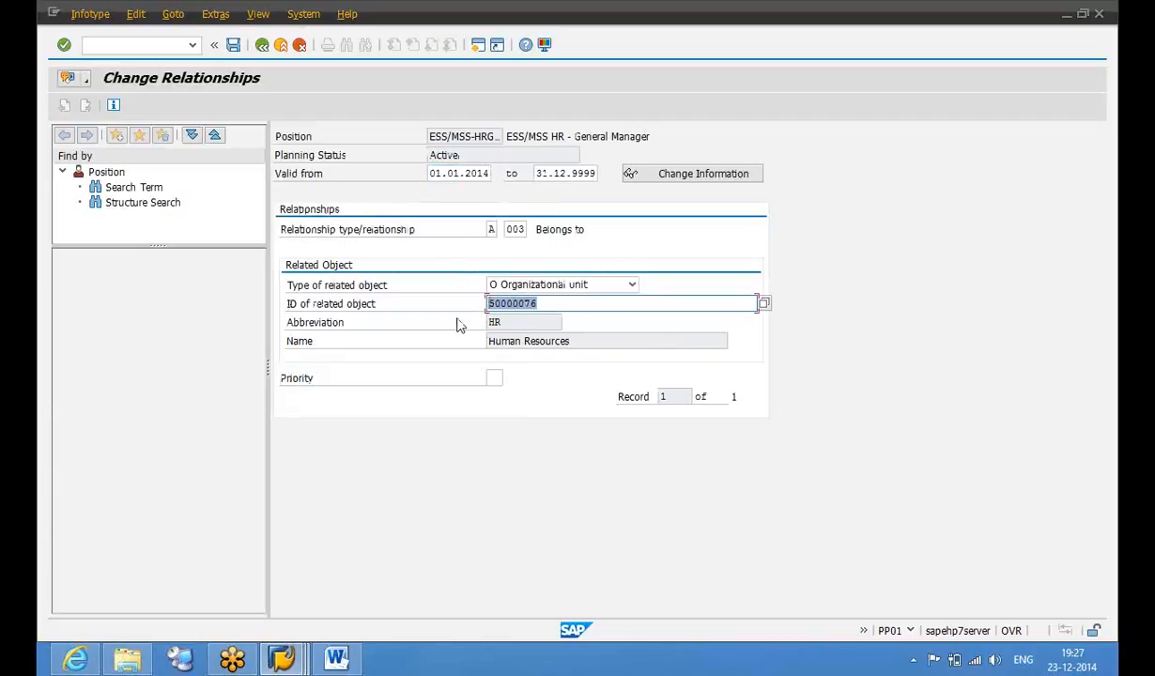
key(Return)
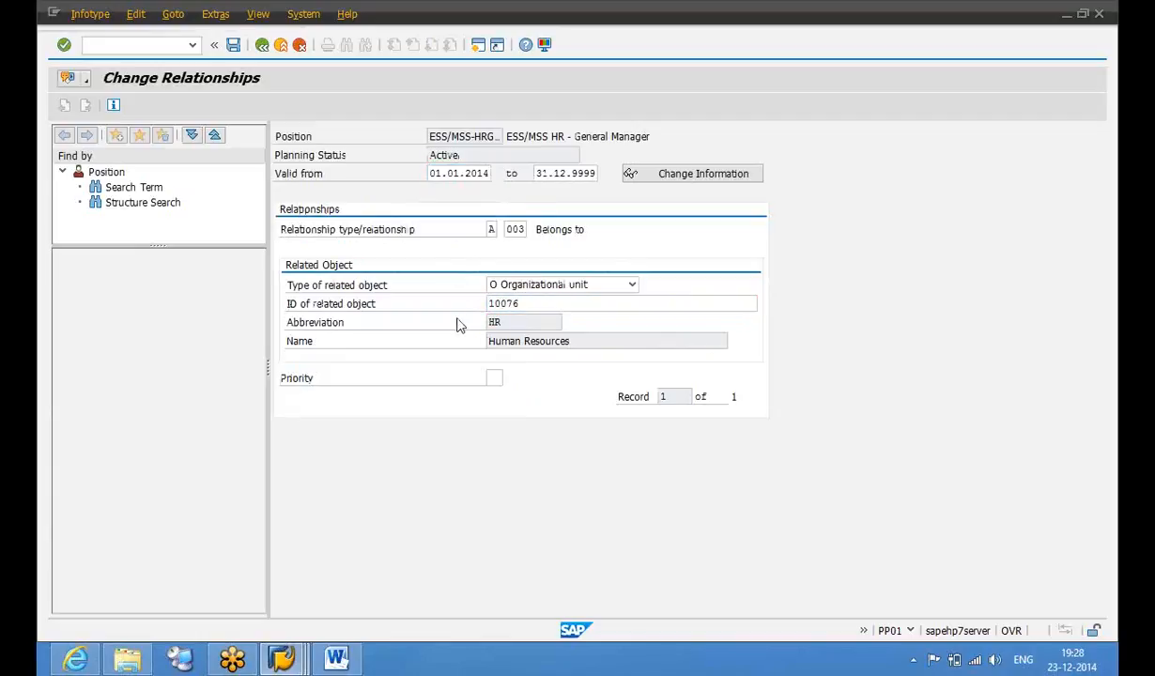
key(ctrl+s)
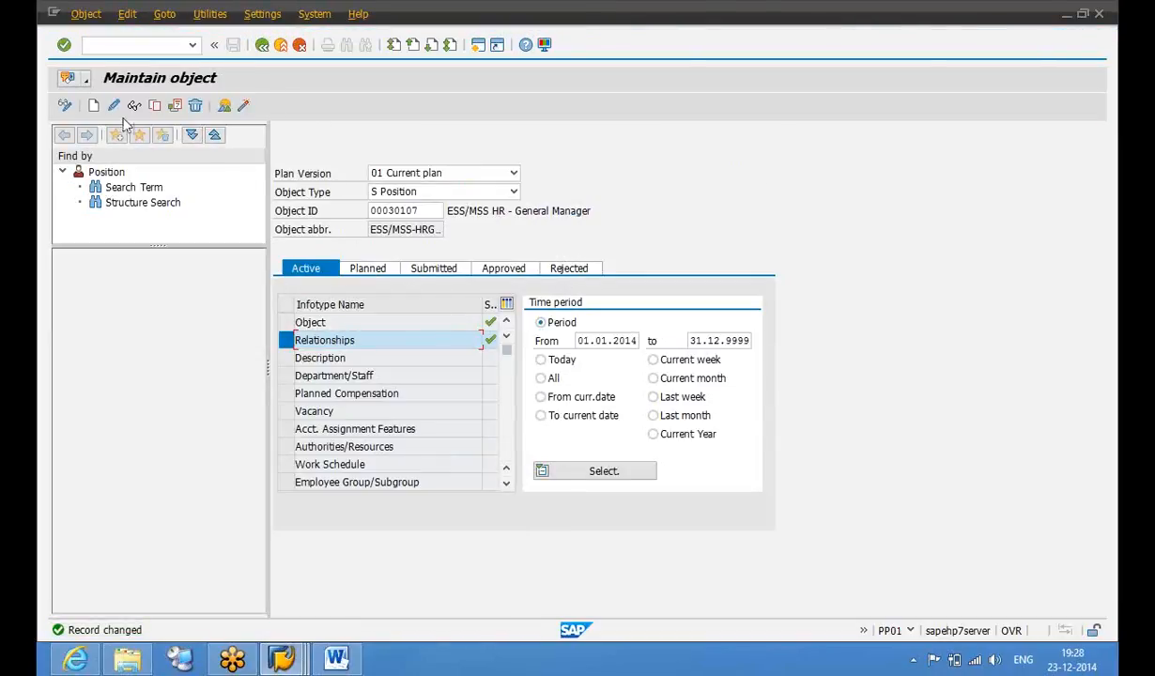
Create a Position relationship B 002 Is line supervisor of, targeting Manager _HR_ESS/MSS
click(95, 109)
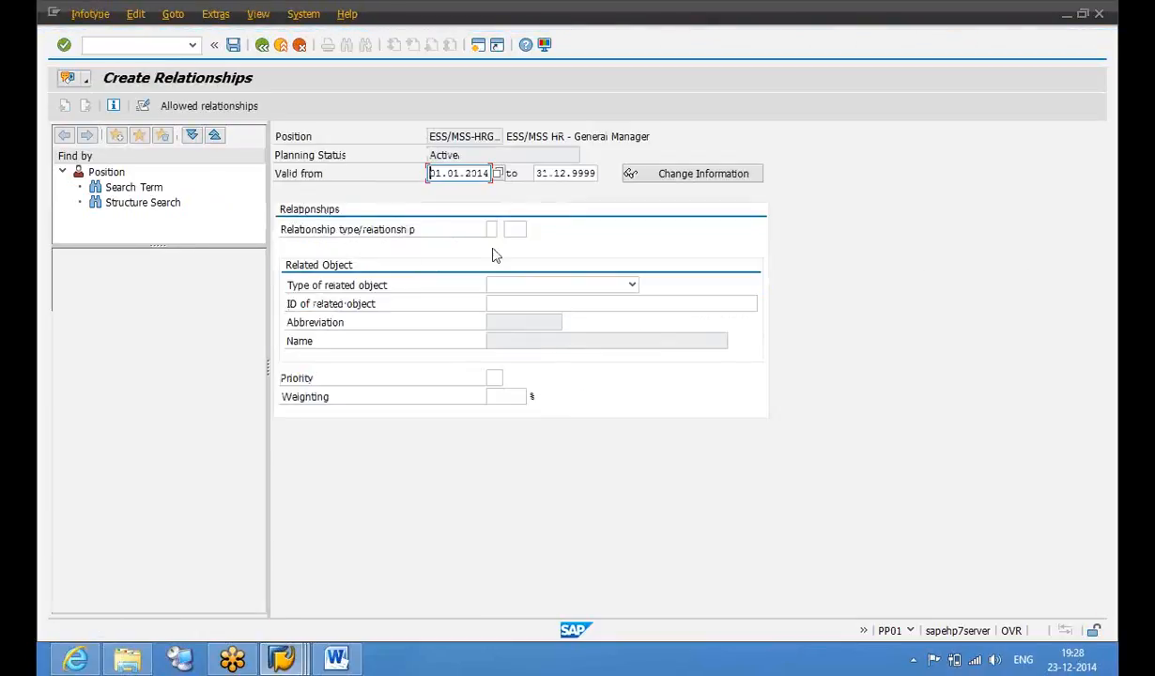
click(511, 285)
scroll(509, 340, down, 5)
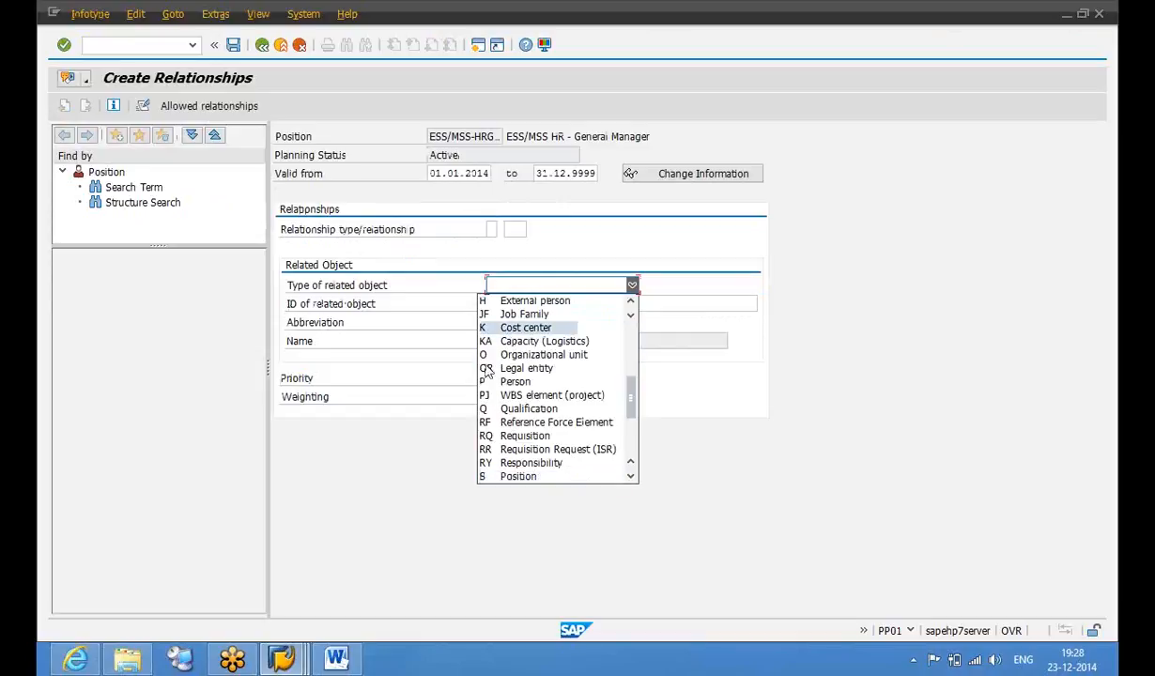
click(512, 475)
click(492, 230)
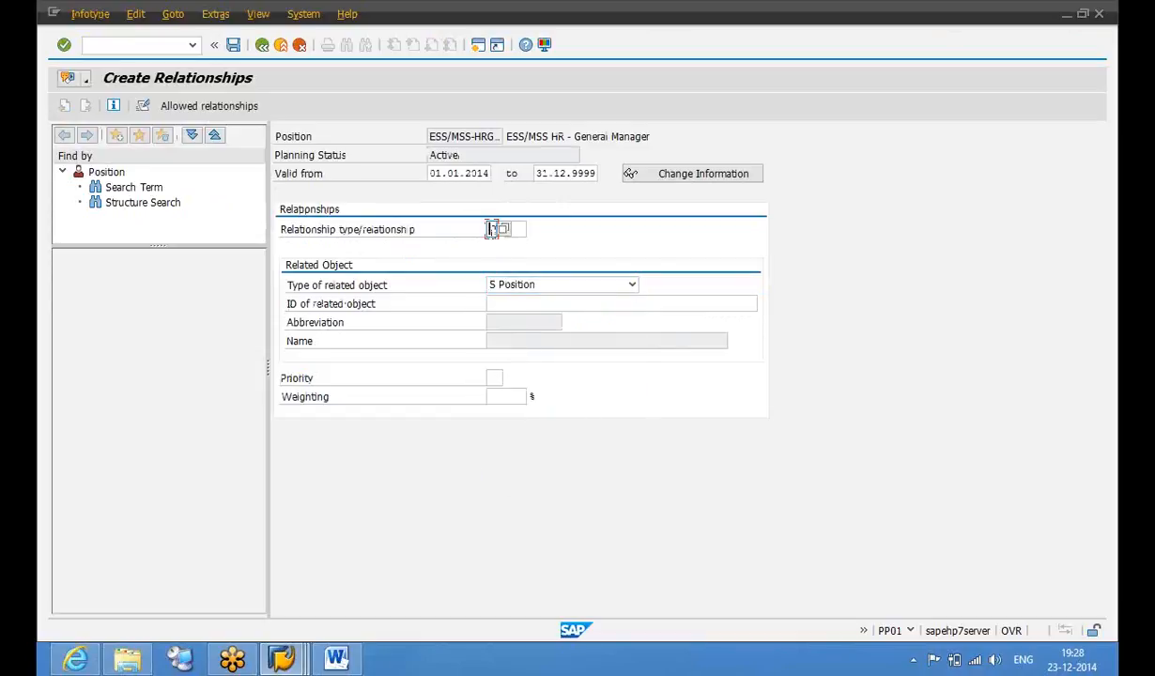
click(503, 230)
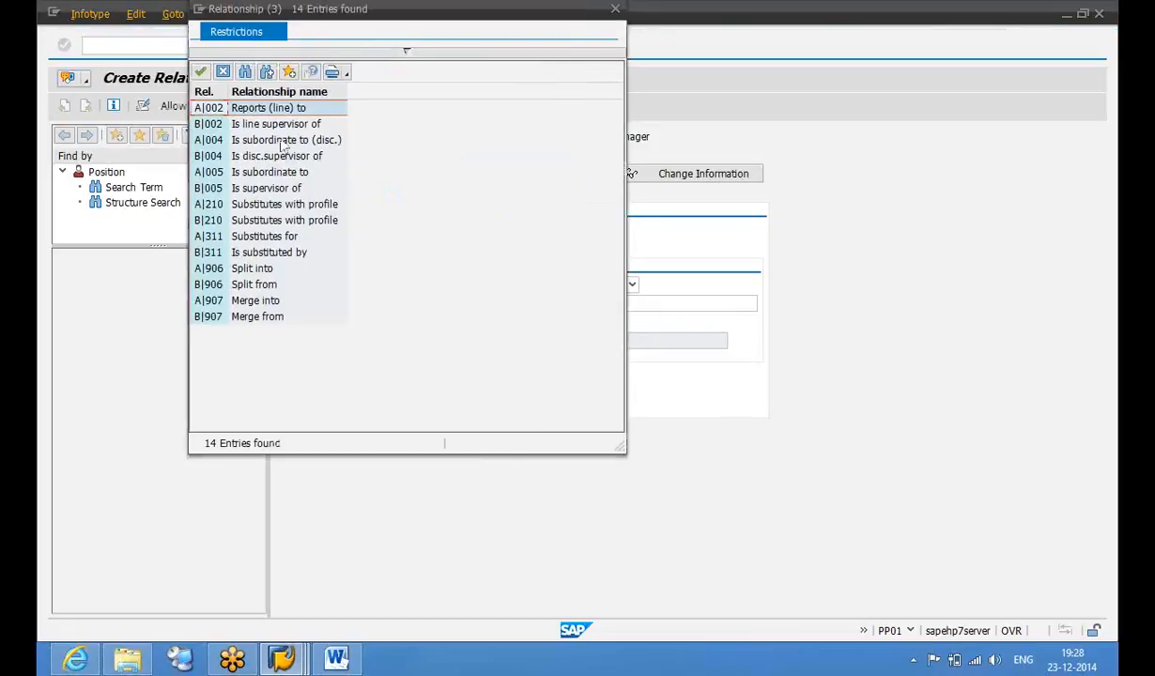
double_click(266, 124)
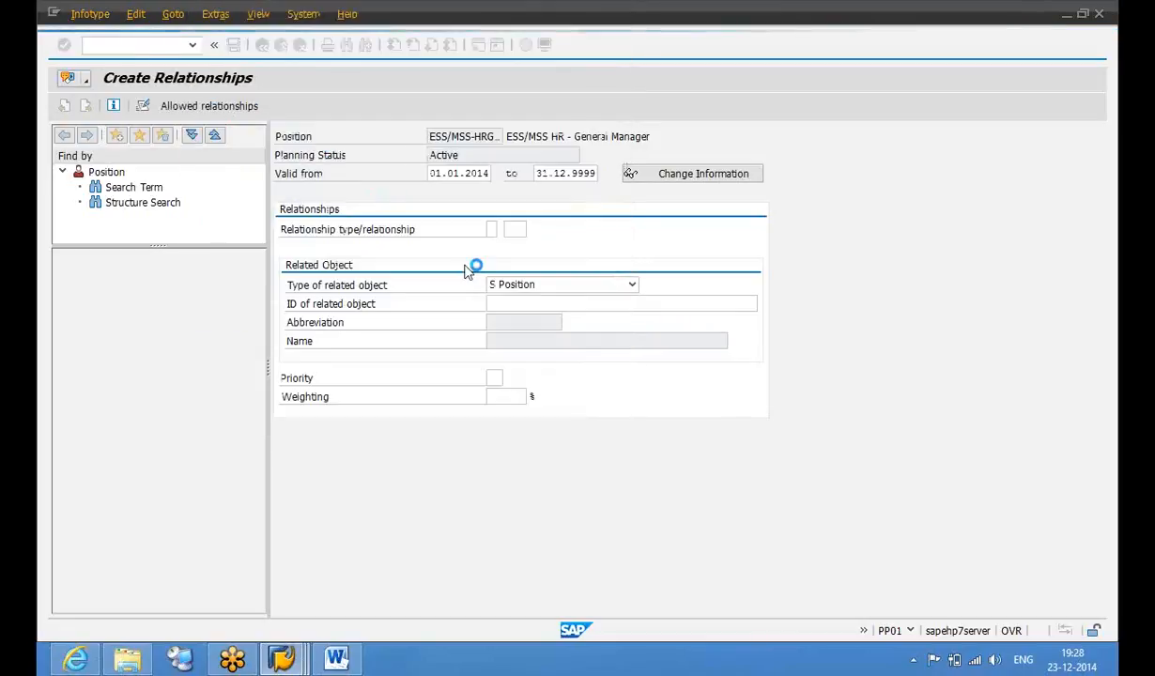
click(726, 302)
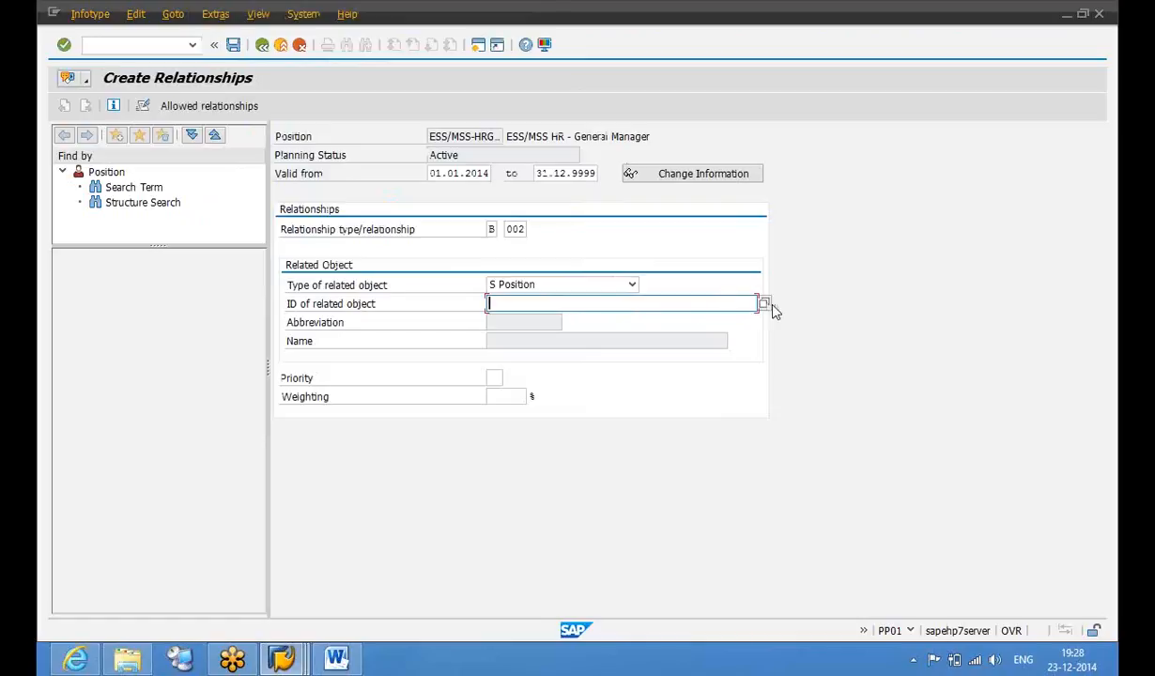
click(764, 304)
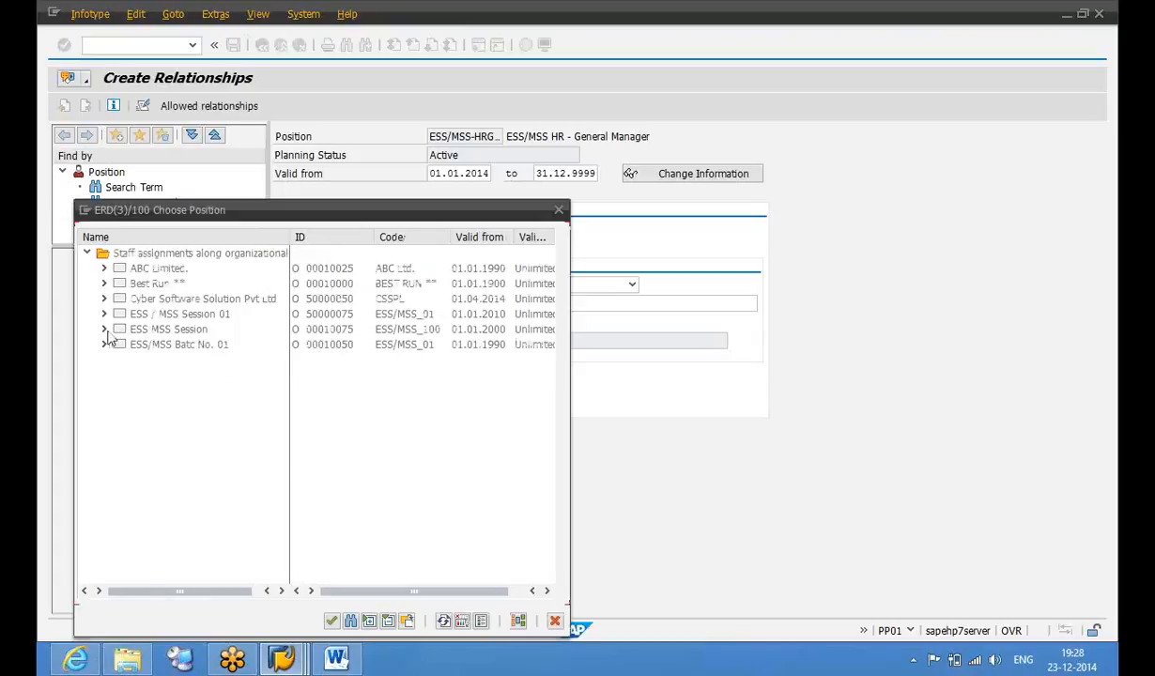
click(103, 330)
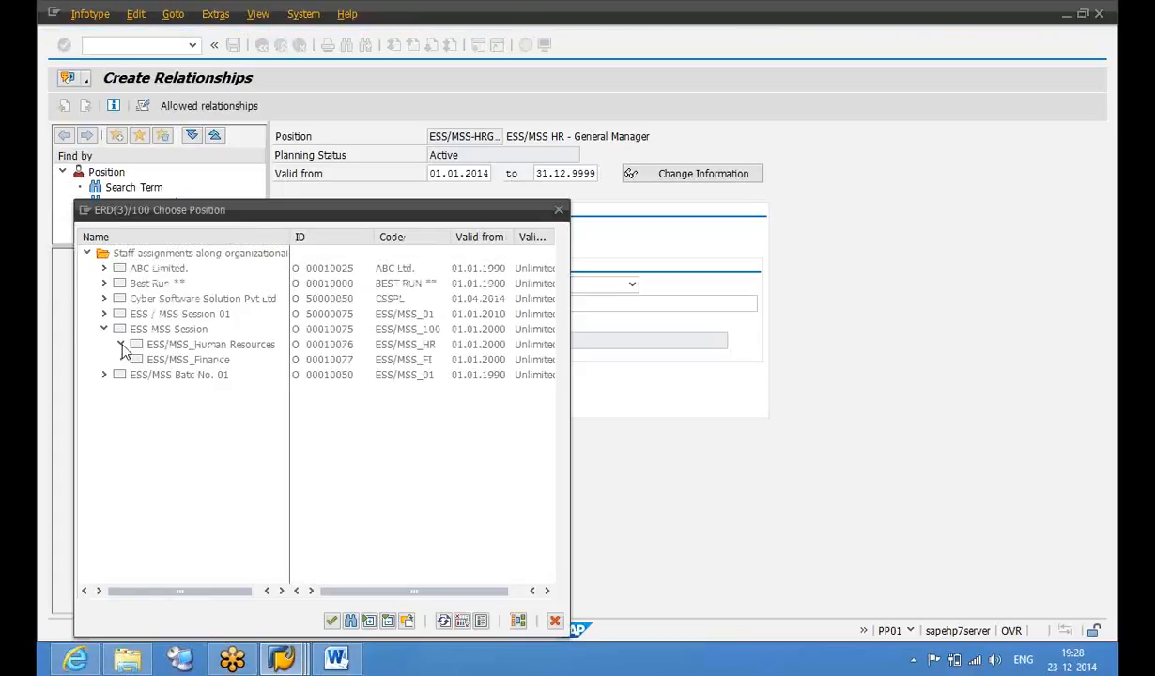
click(120, 345)
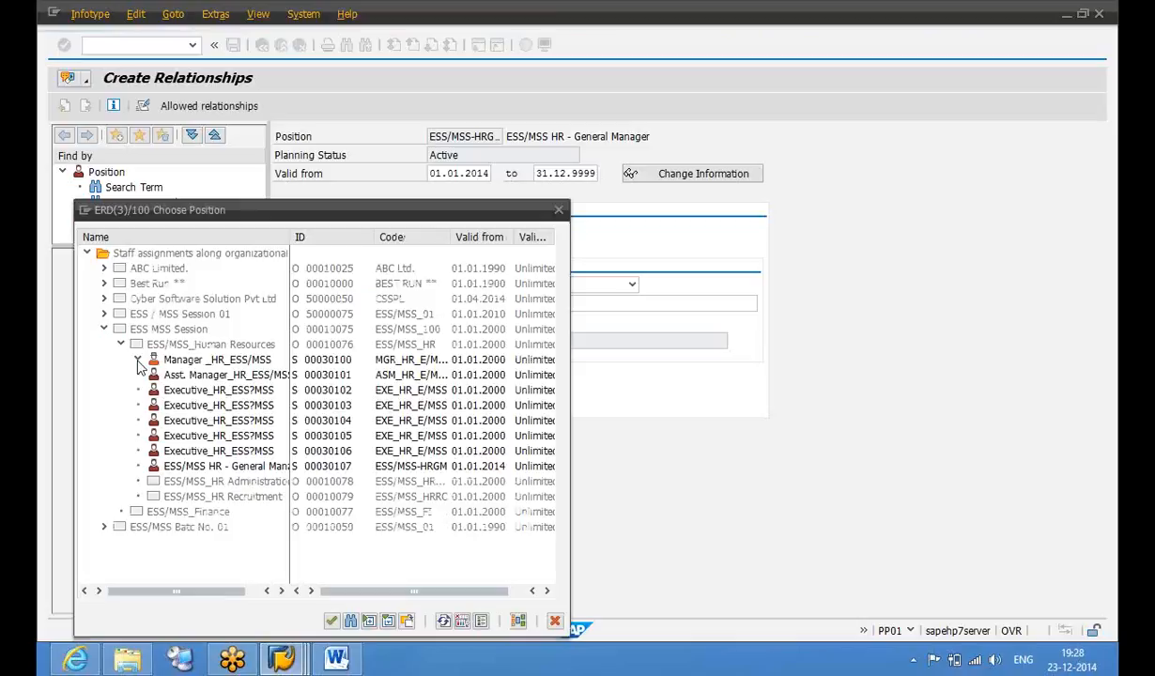
click(208, 359)
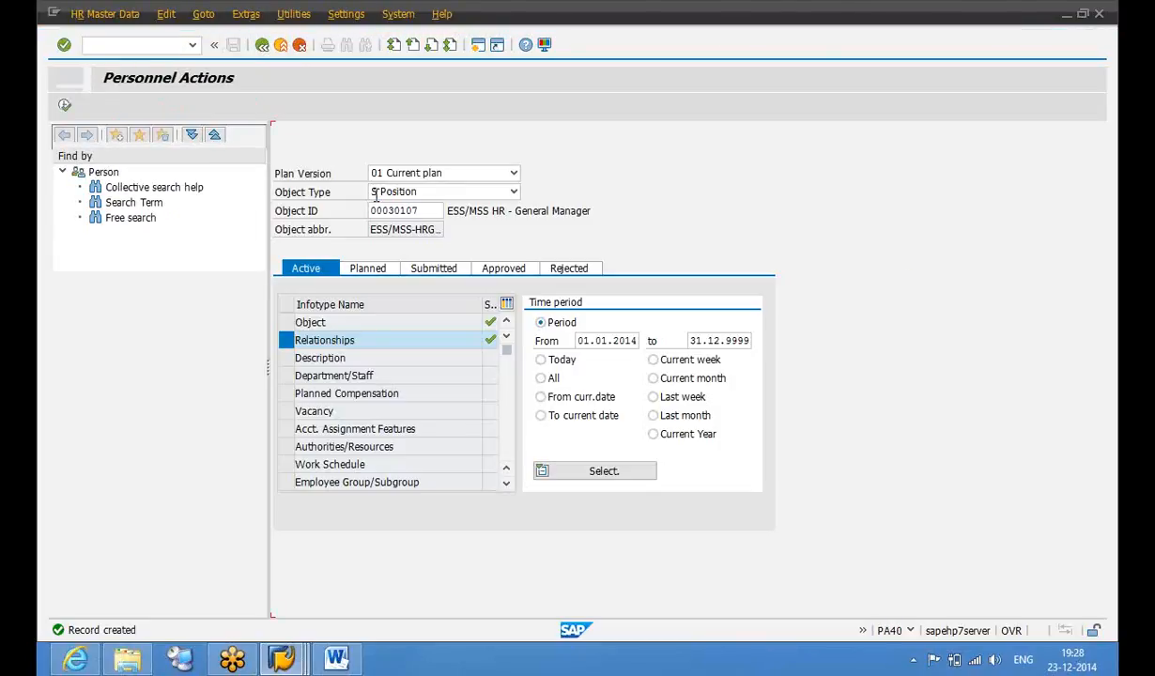
Start a Hiring action in PA40 effective 01.01.2014
key(Return)
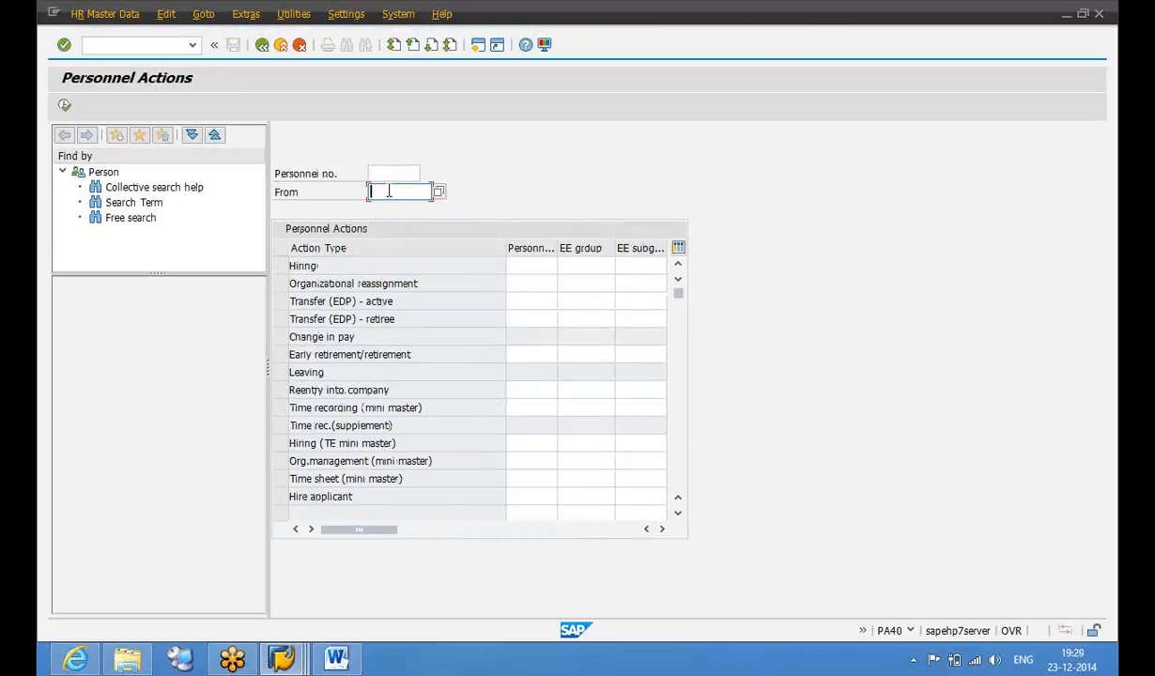
click(389, 191)
click(391, 207)
key(Return)
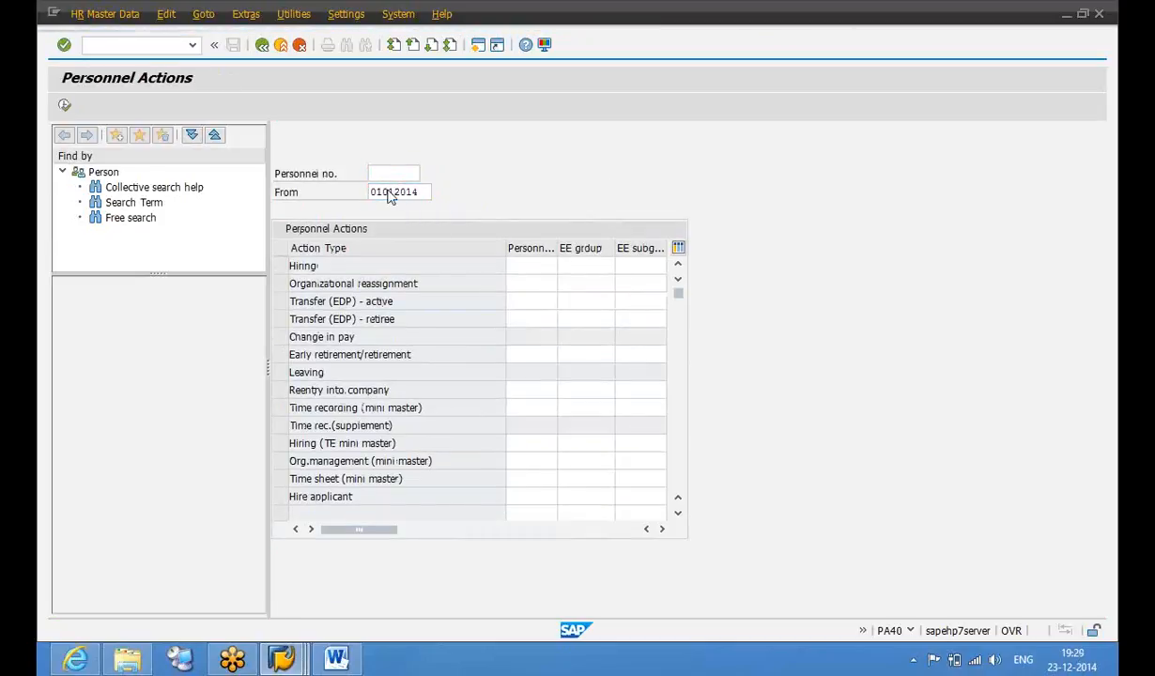
click(279, 268)
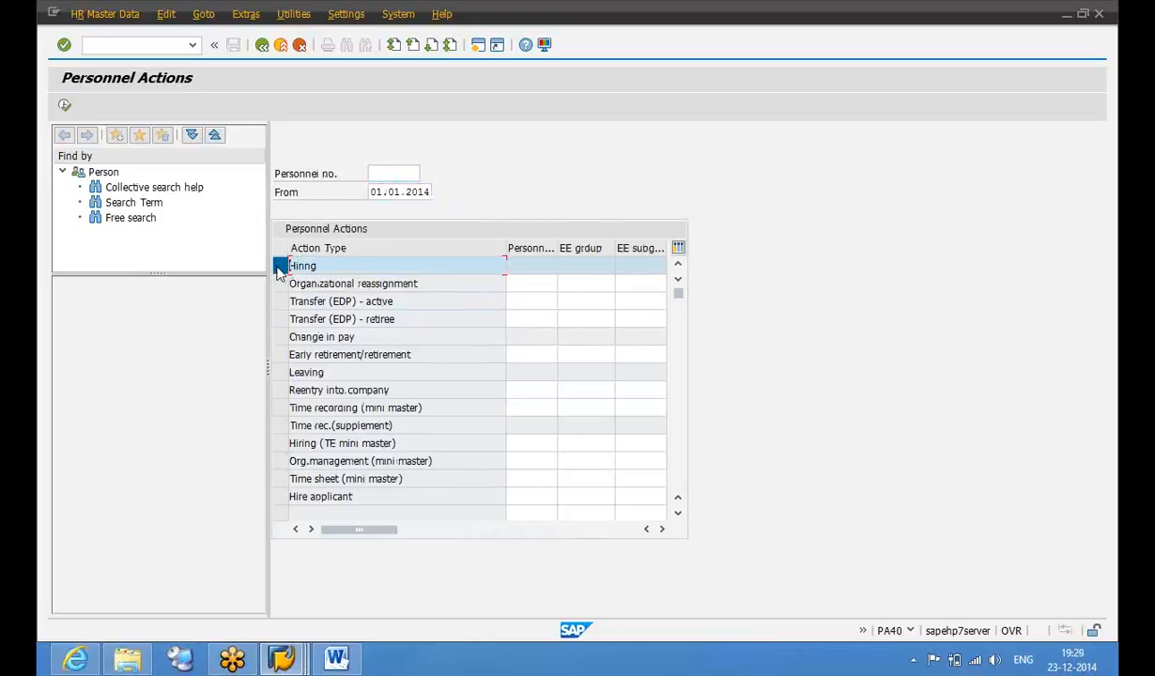
key(F8)
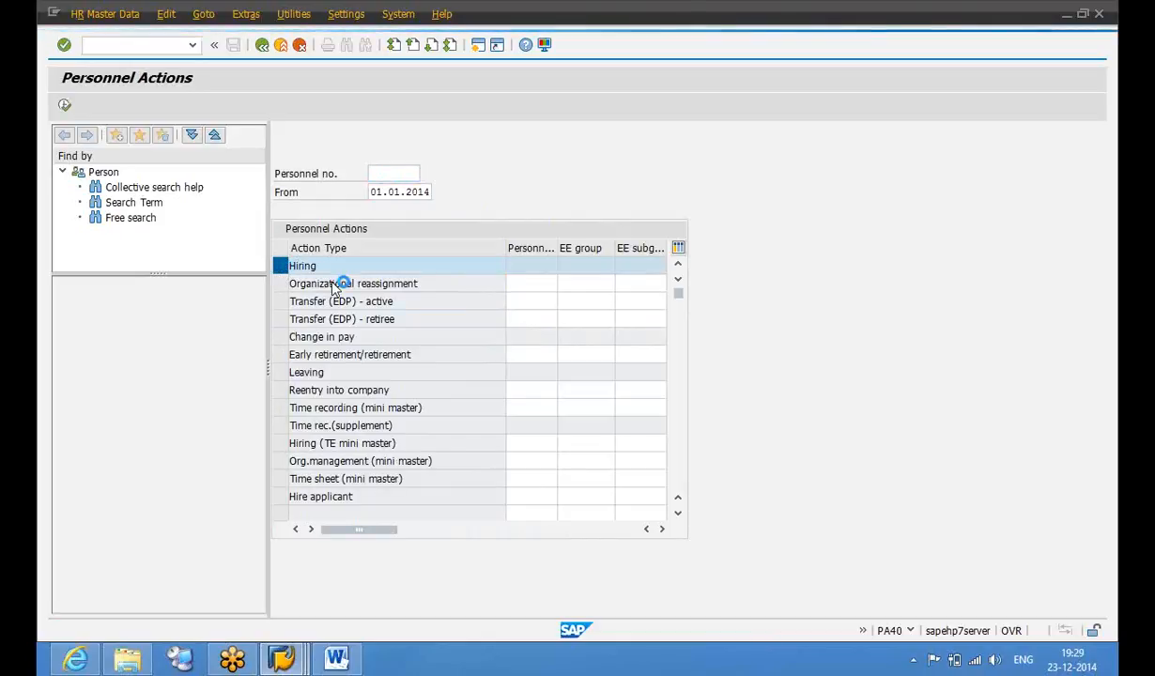
Set hiring reason 01 Expansion and assign position ESS/MSS HR - General Manager (00030107)
click(195, 228)
click(207, 229)
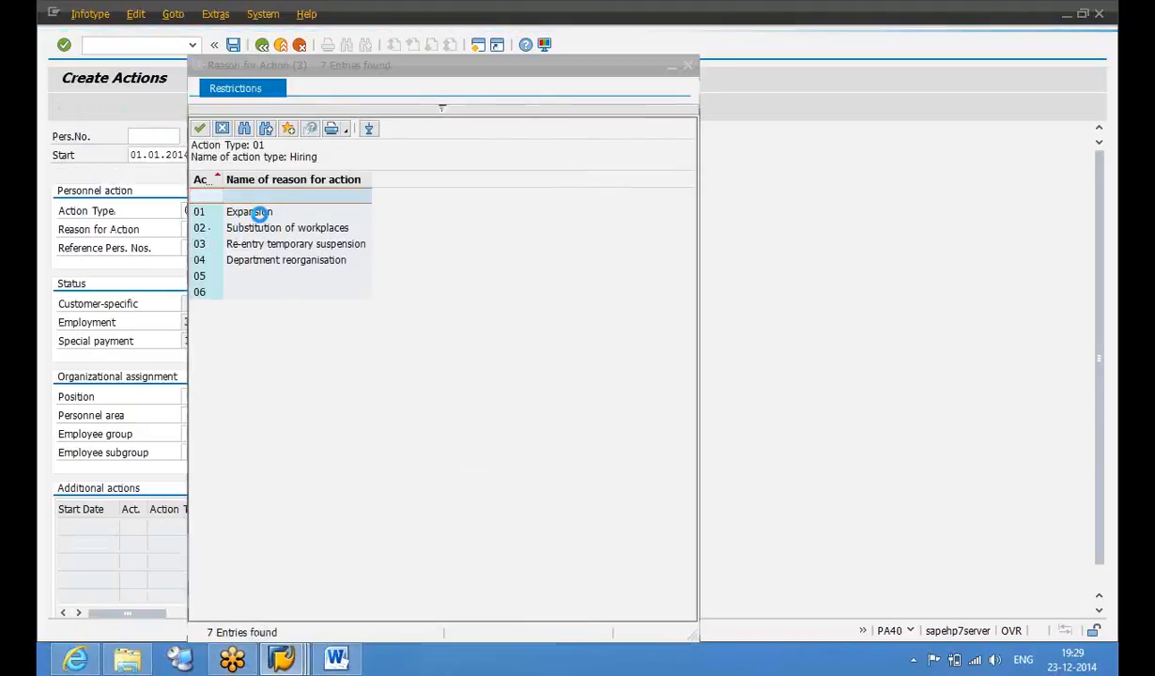
click(258, 212)
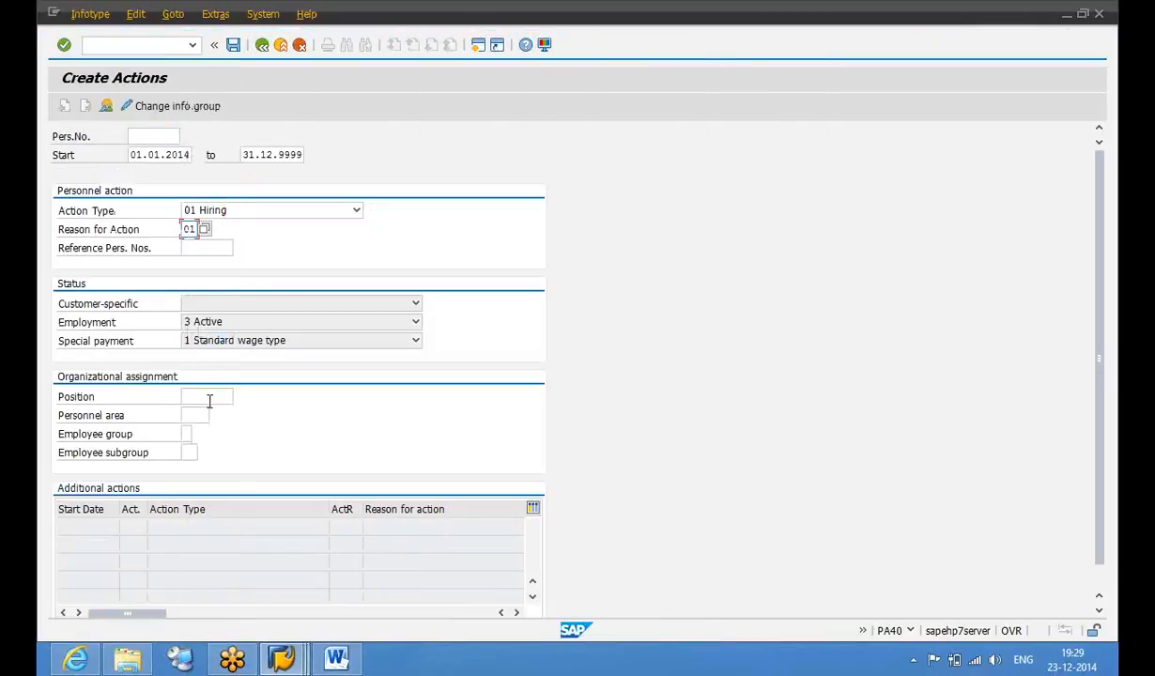
click(242, 396)
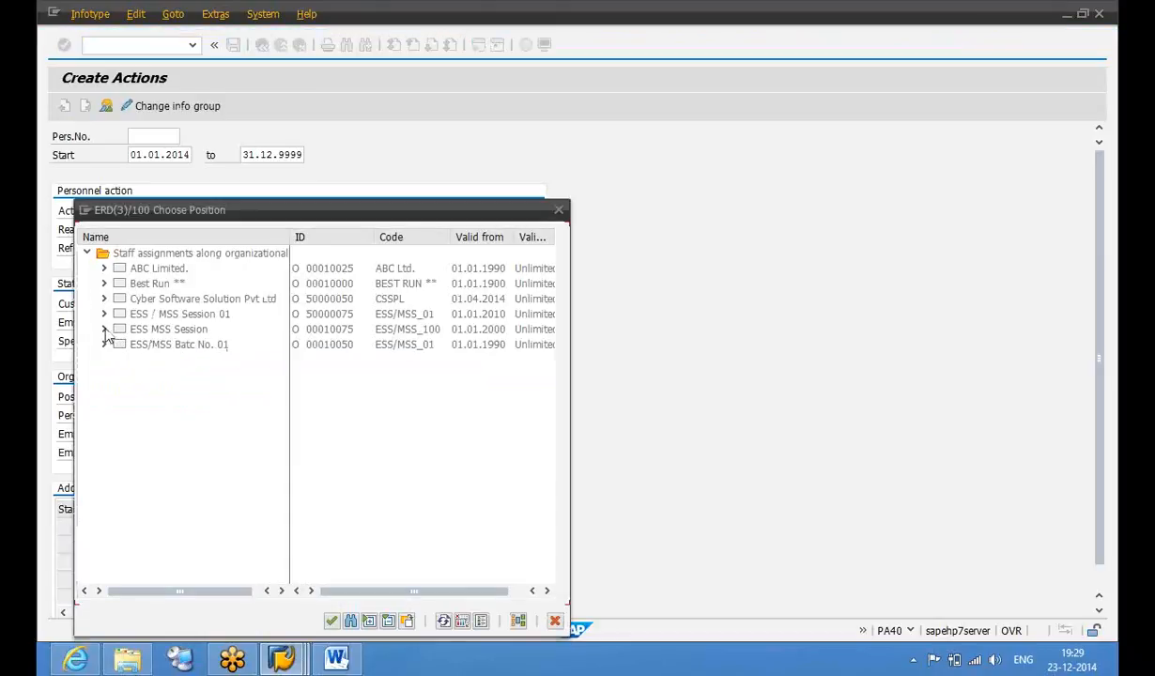
click(104, 329)
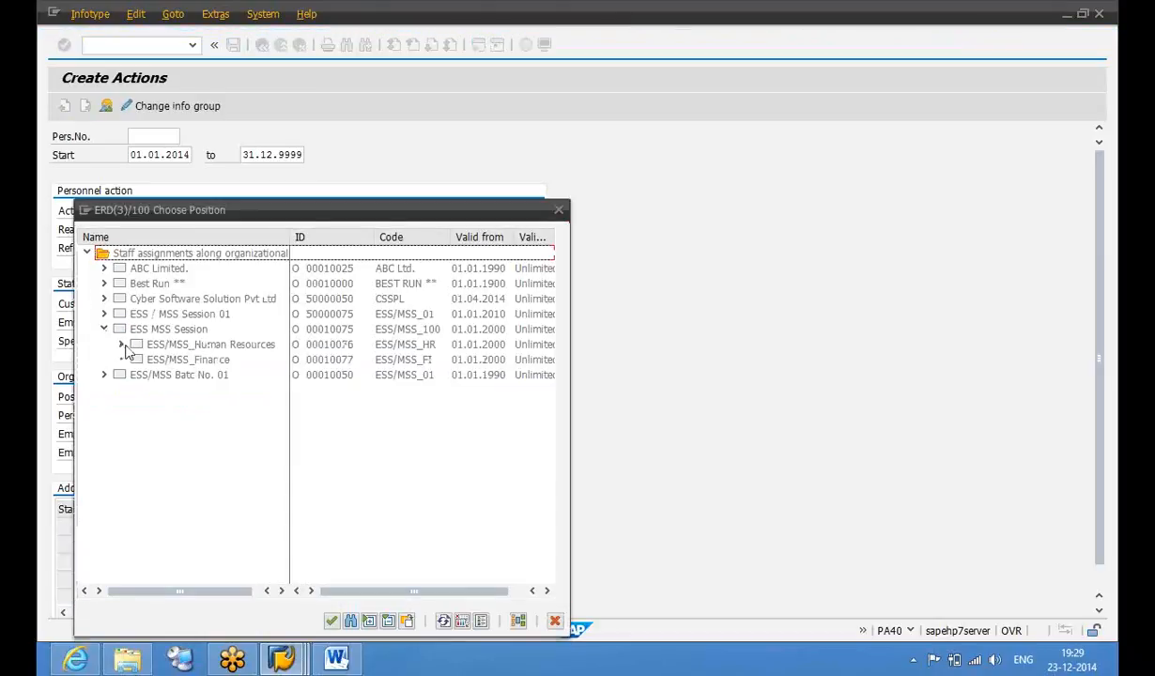
click(121, 343)
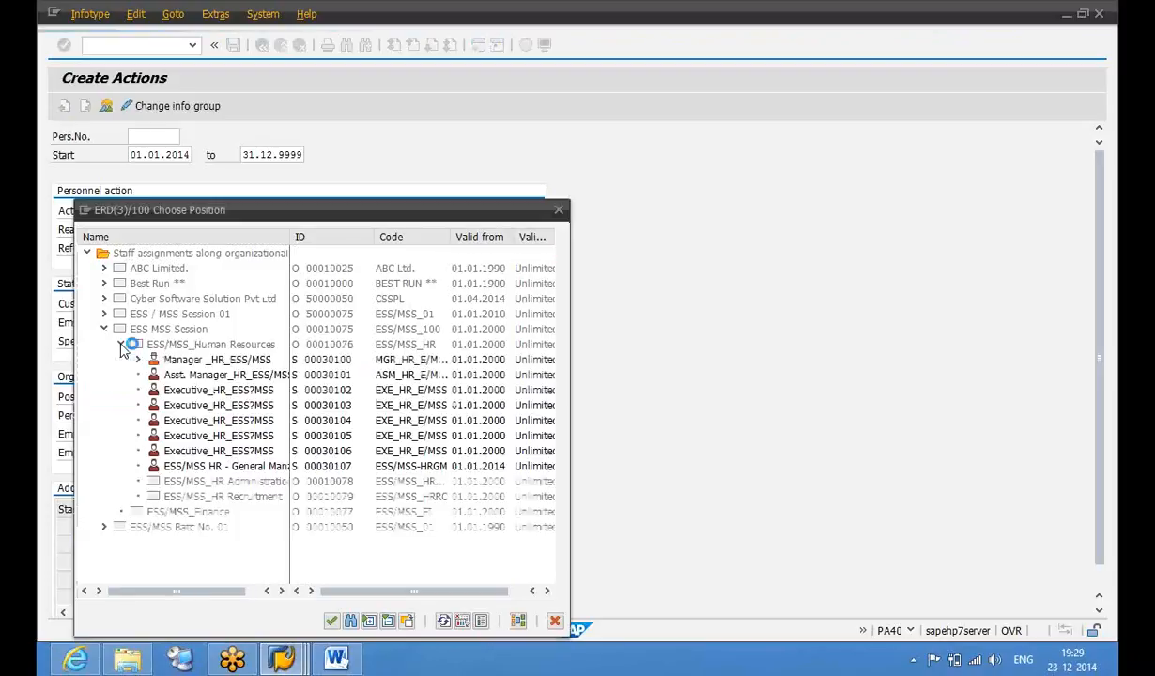
double_click(226, 470)
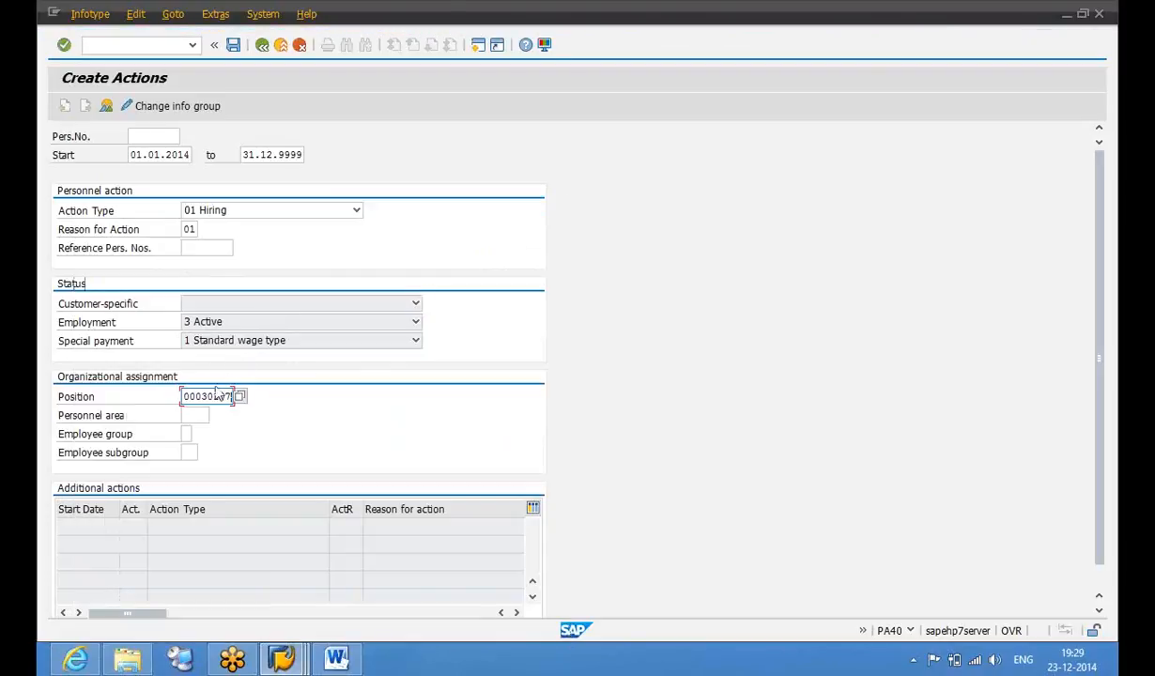
Set personnel area US01, employee group 1, subgroup U4, and save the hiring action
click(191, 415)
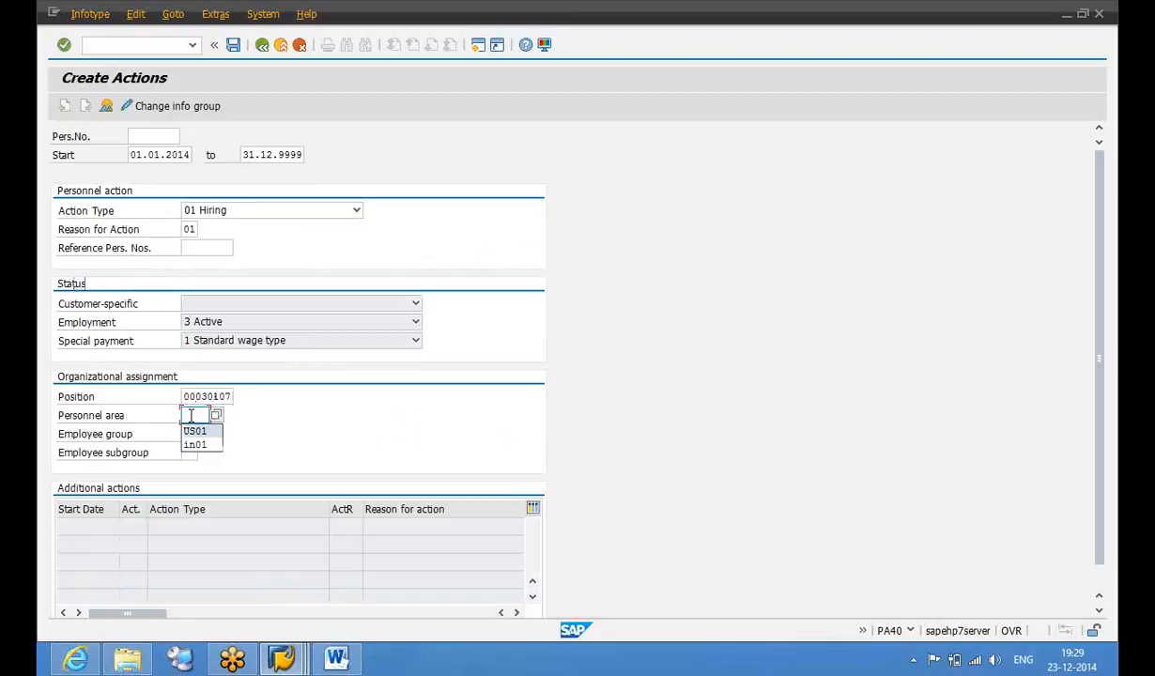
key(Return)
key(Tab)
key(Tab)
key(Tab)
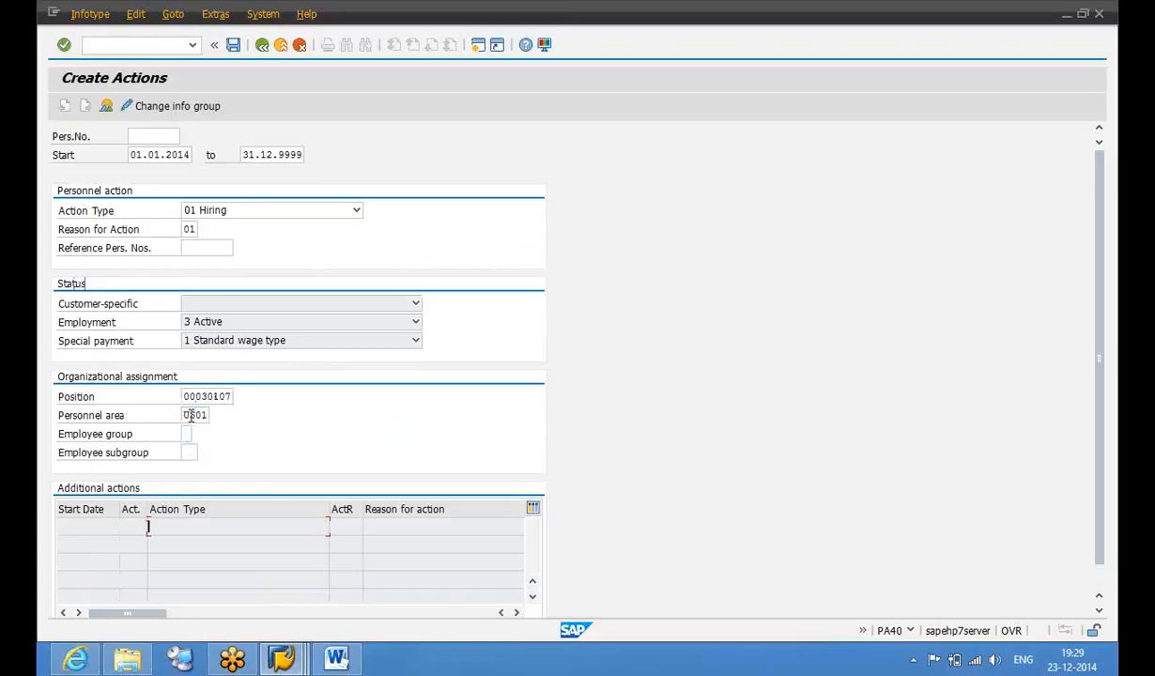
key(shift+Tab)
key(shift+Tab)
key(Tab)
key(shift+Tab)
key(Tab)
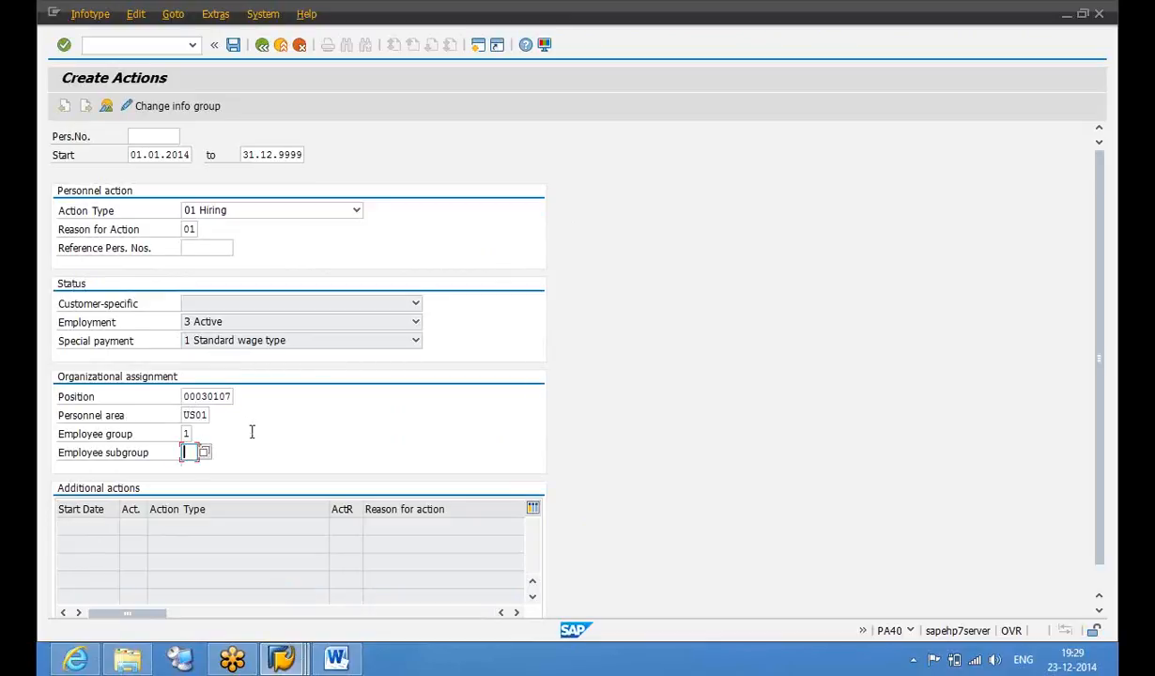
key(Return)
key(Return)
key(ctrl+s)
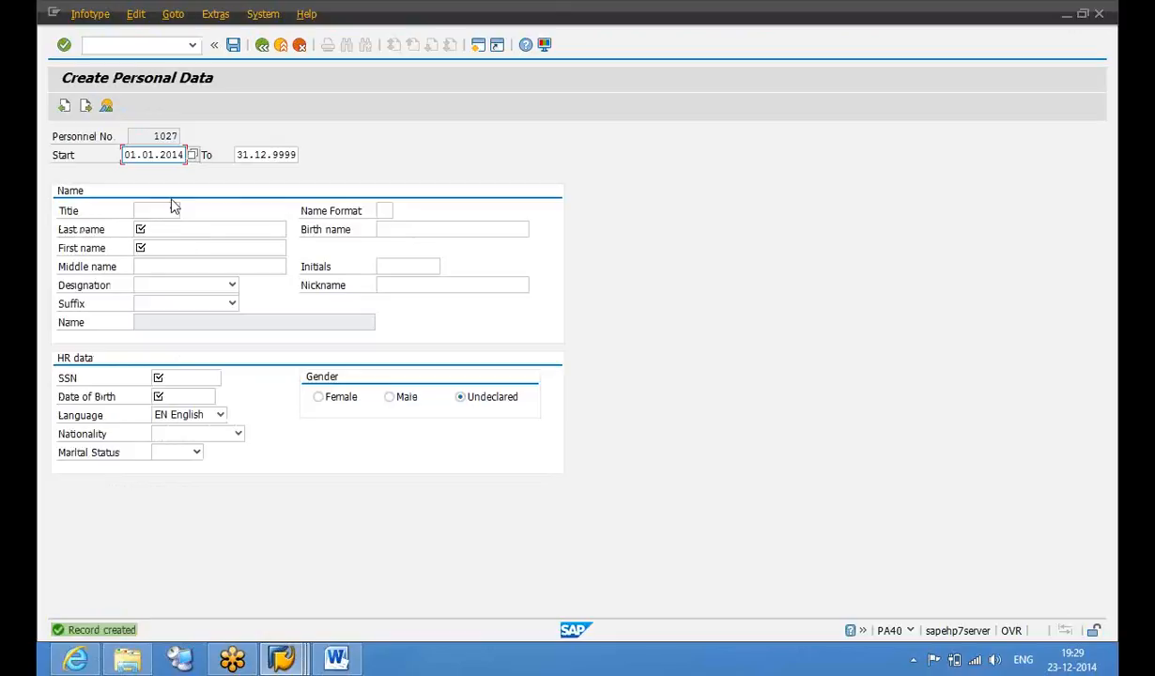
Set title Mr and enter the new employee's last name
click(173, 211)
click(165, 241)
click(183, 231)
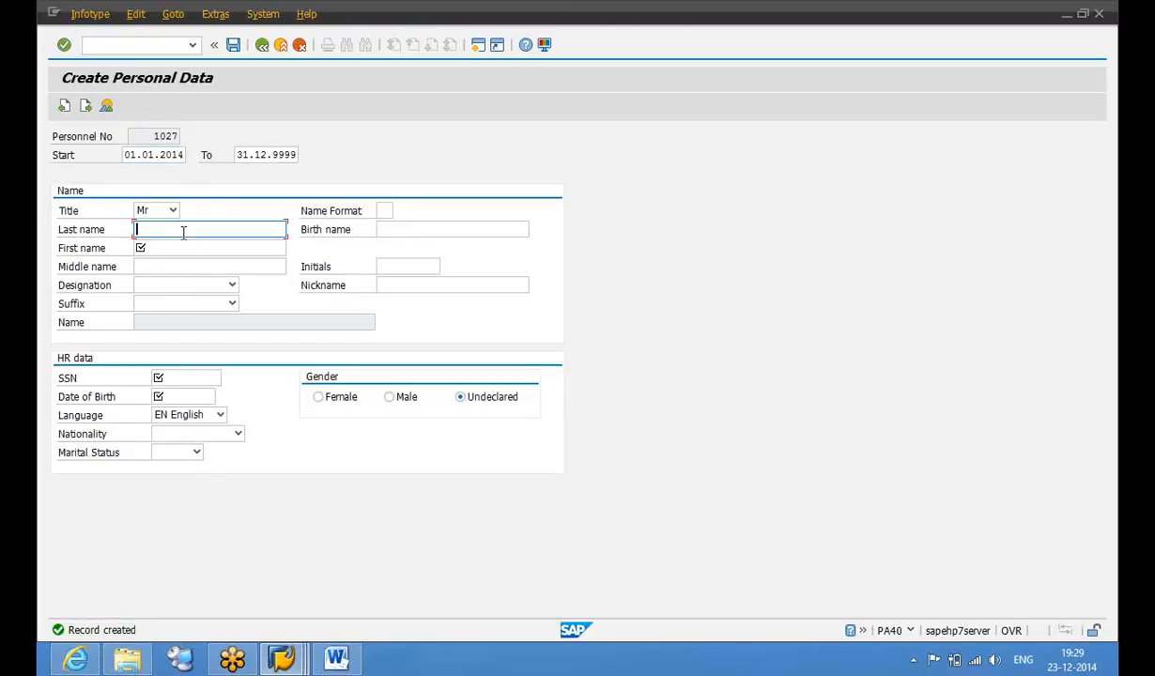
text(E)
text( GM)
key(BackSpace)
key(BackSpace)
key(Tab)
key(Tab)
text(Ger)
text(eral Manager)
key(Tab)
key(Tab)
key(Tab)
key(Tab)
key(Tab)
key(Tab)
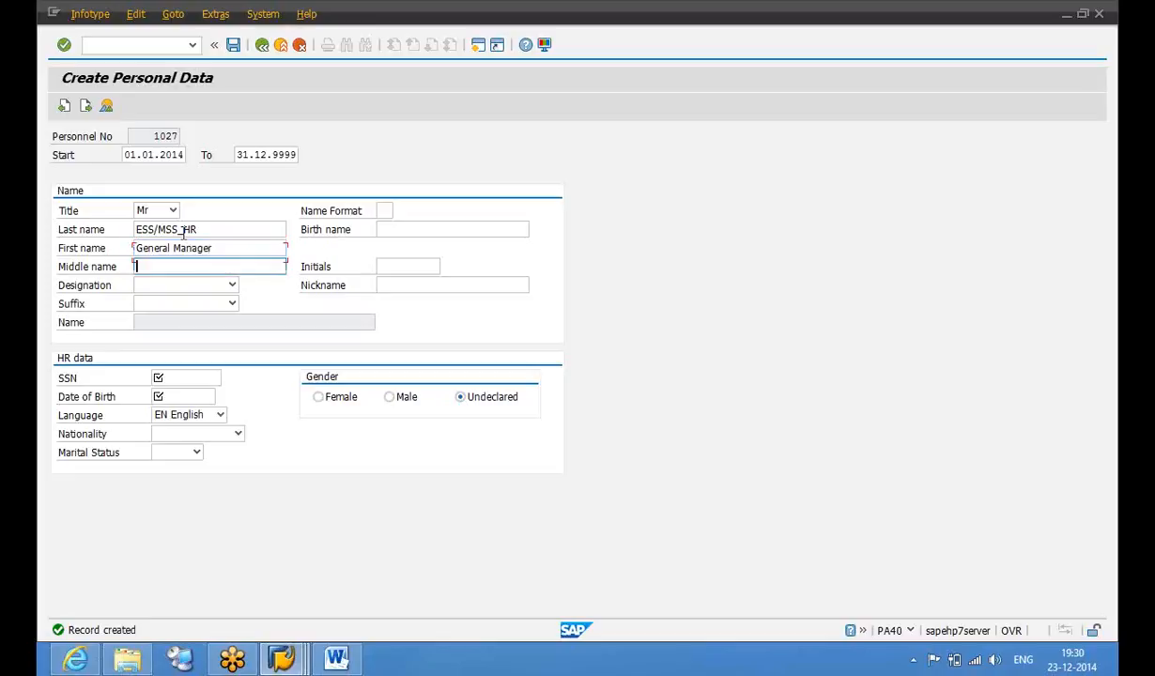
Fill the SSN from history, gender Male, birth date 01.01.1980, and save personal data
key(shift+Tab)
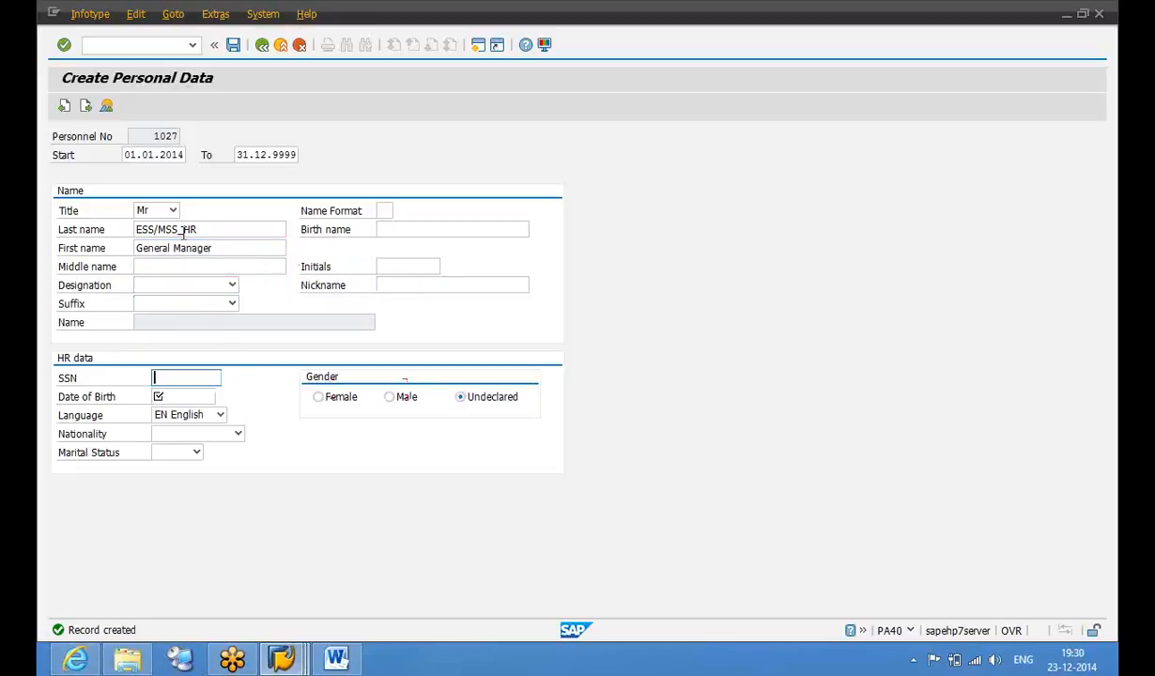
key(Down)
key(Return)
key(Left)
key(Tab)
key(space)
key(Down)
key(Return)
key(Return)
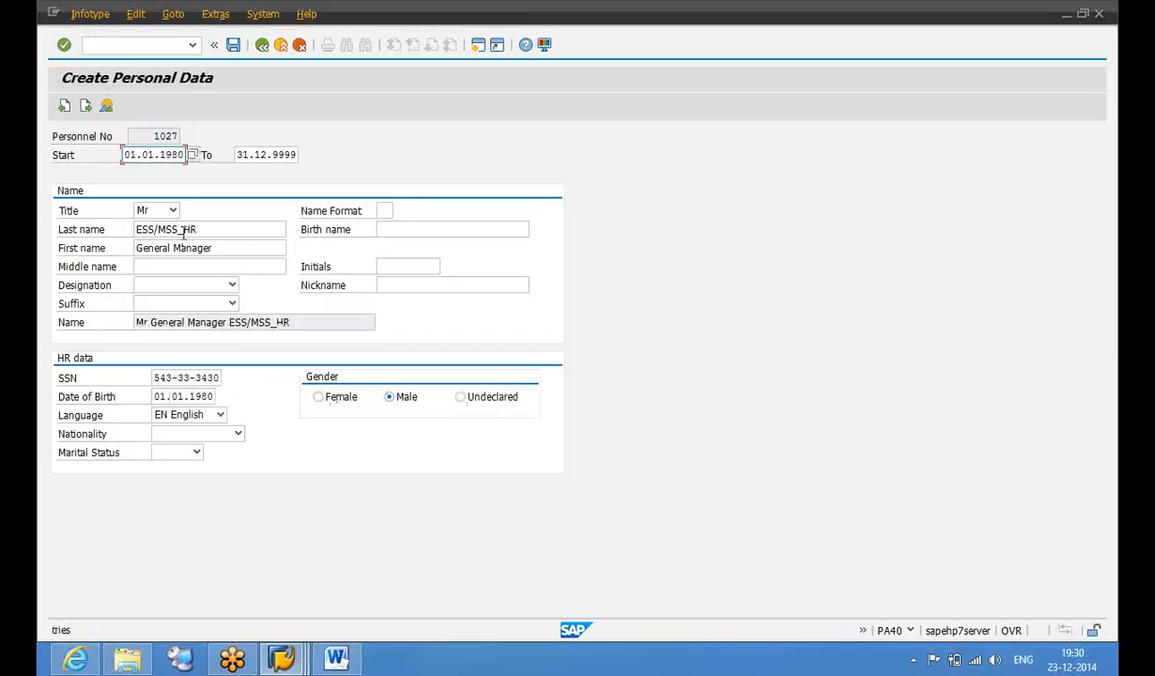
key(ctrl+s)
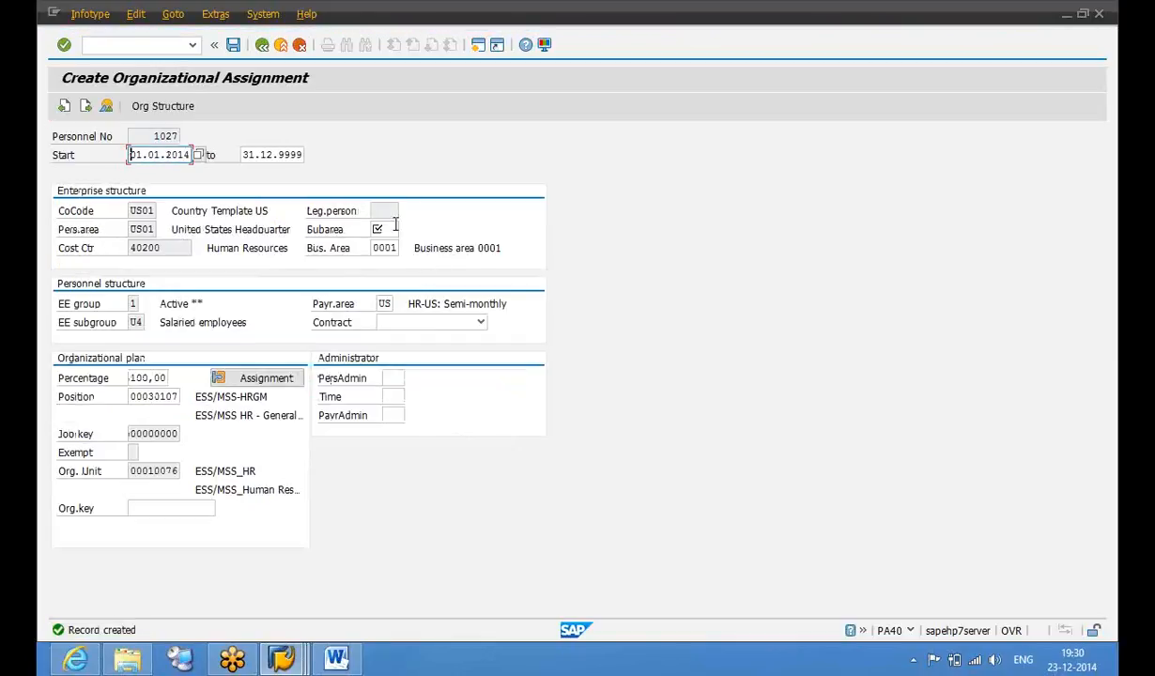
Set organizational assignment subarea 0002 Human Resources, accept the warning, and save
click(390, 229)
click(388, 245)
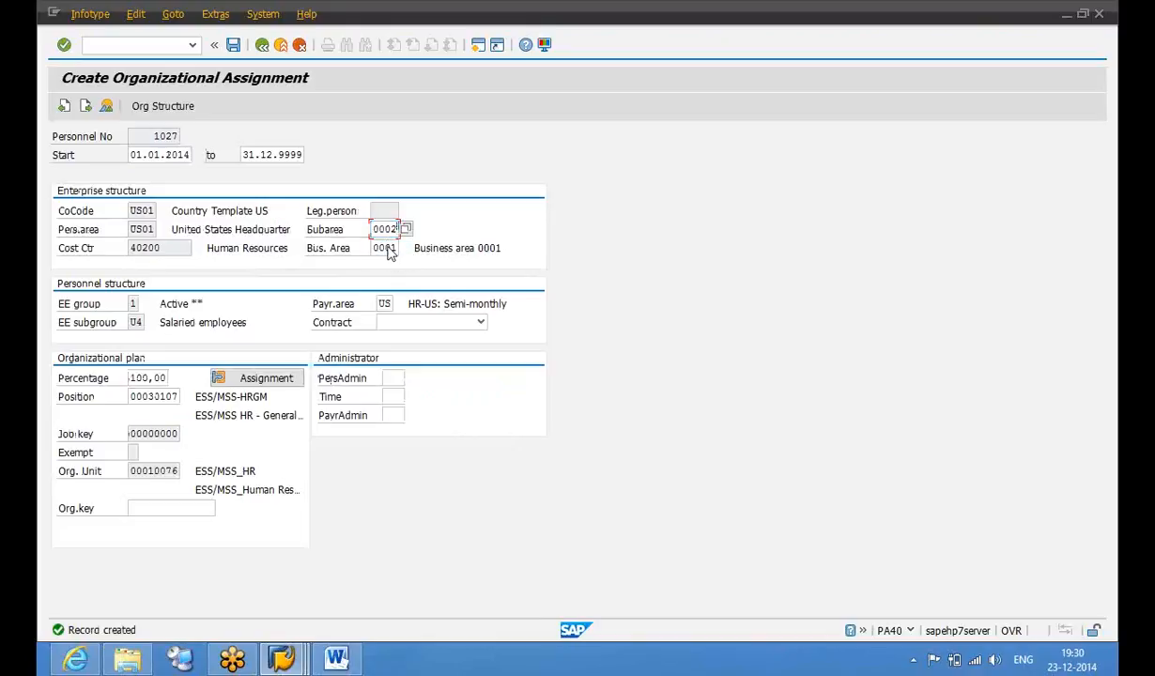
key(Return)
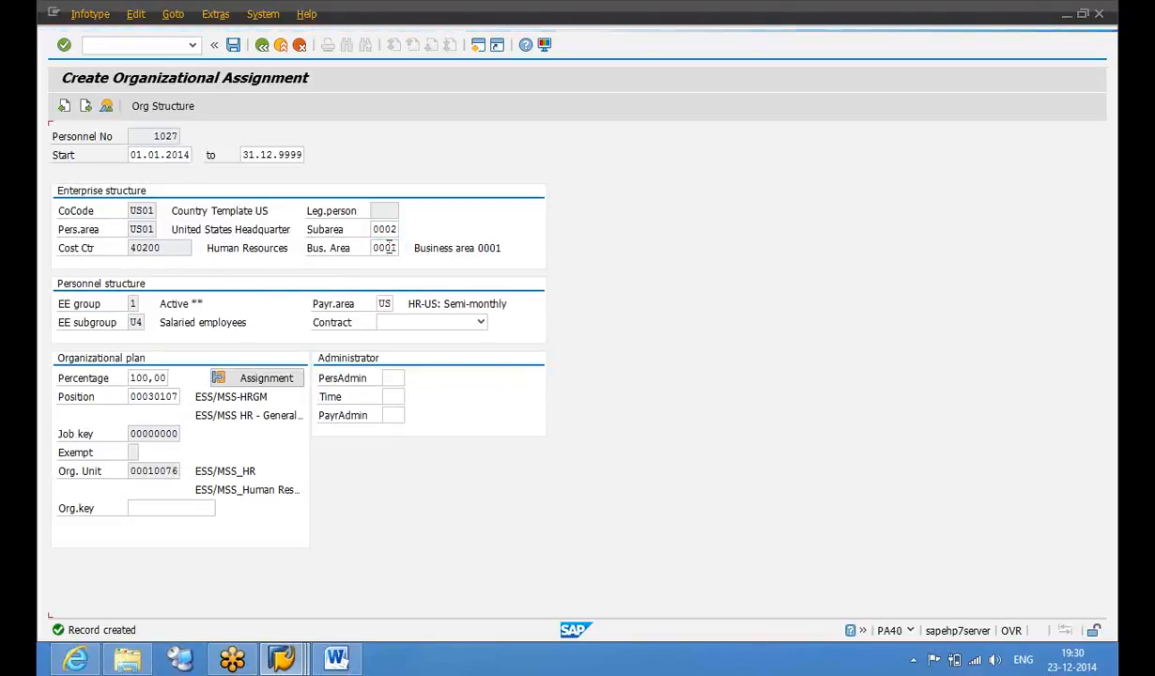
key(Return)
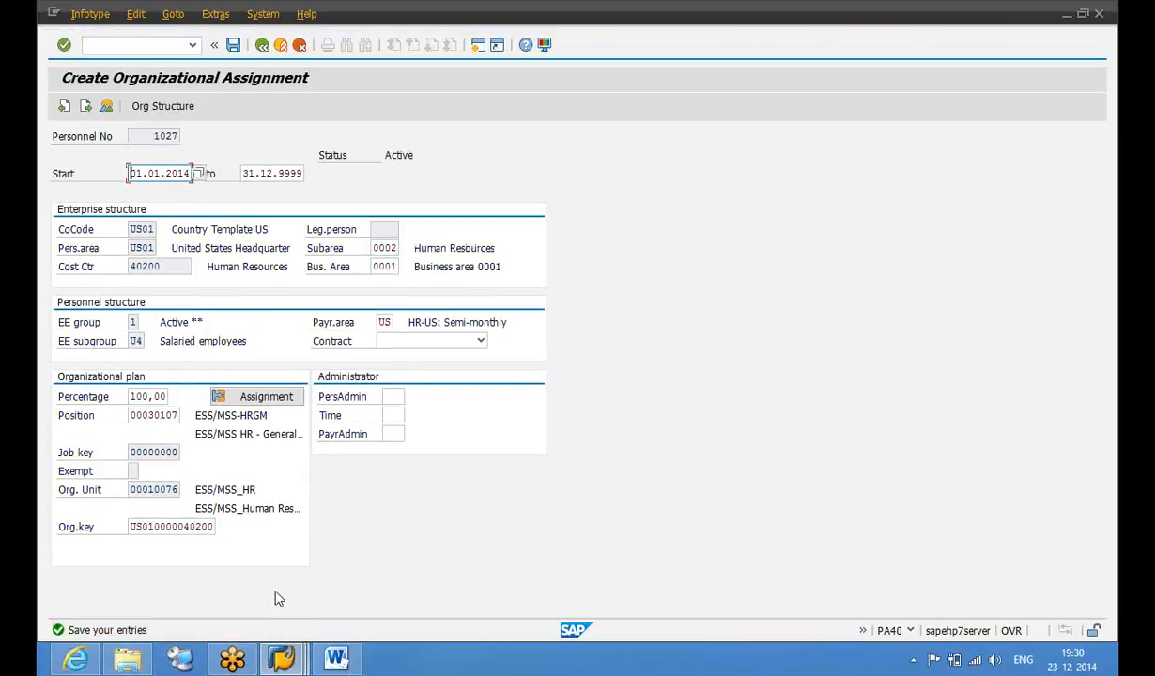
key(ctrl+s)
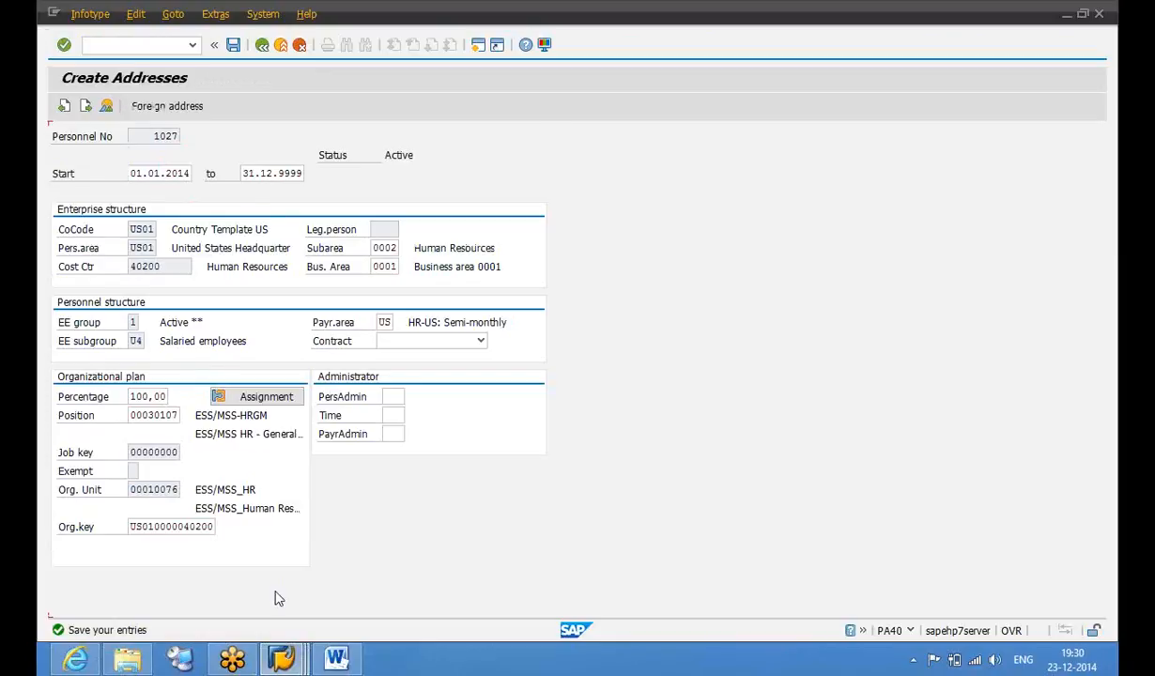
Skip Create Addresses, view HR Master Data Maintain, then return to the SAP main menu
click(264, 46)
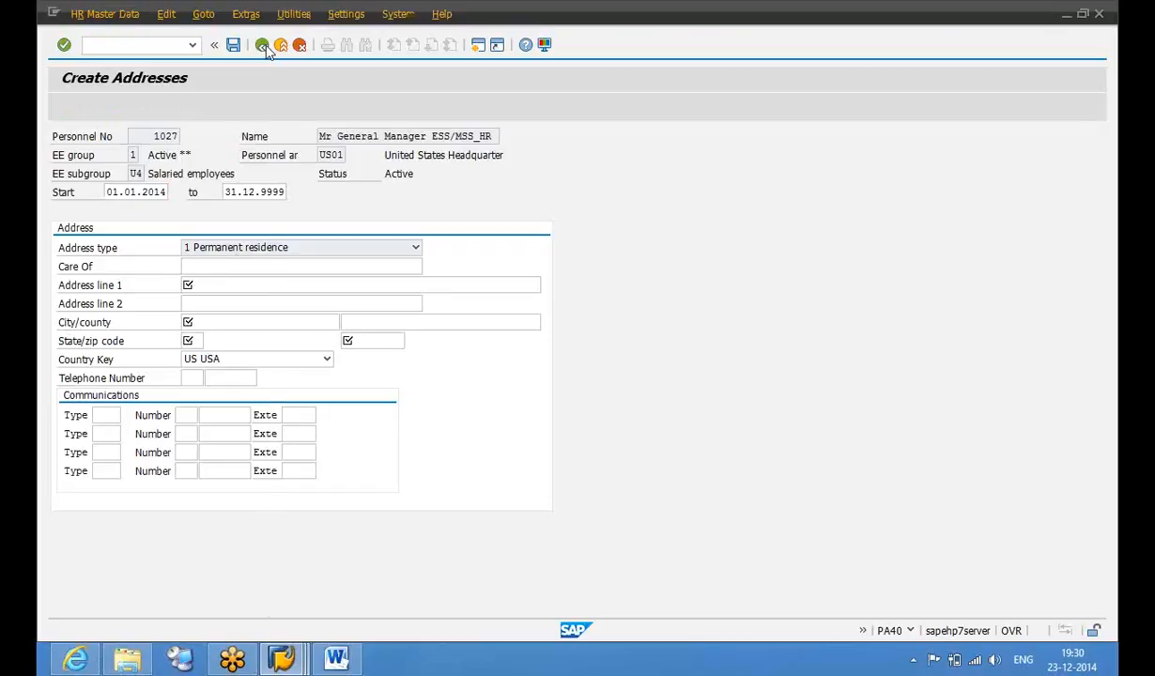
click(121, 14)
click(121, 34)
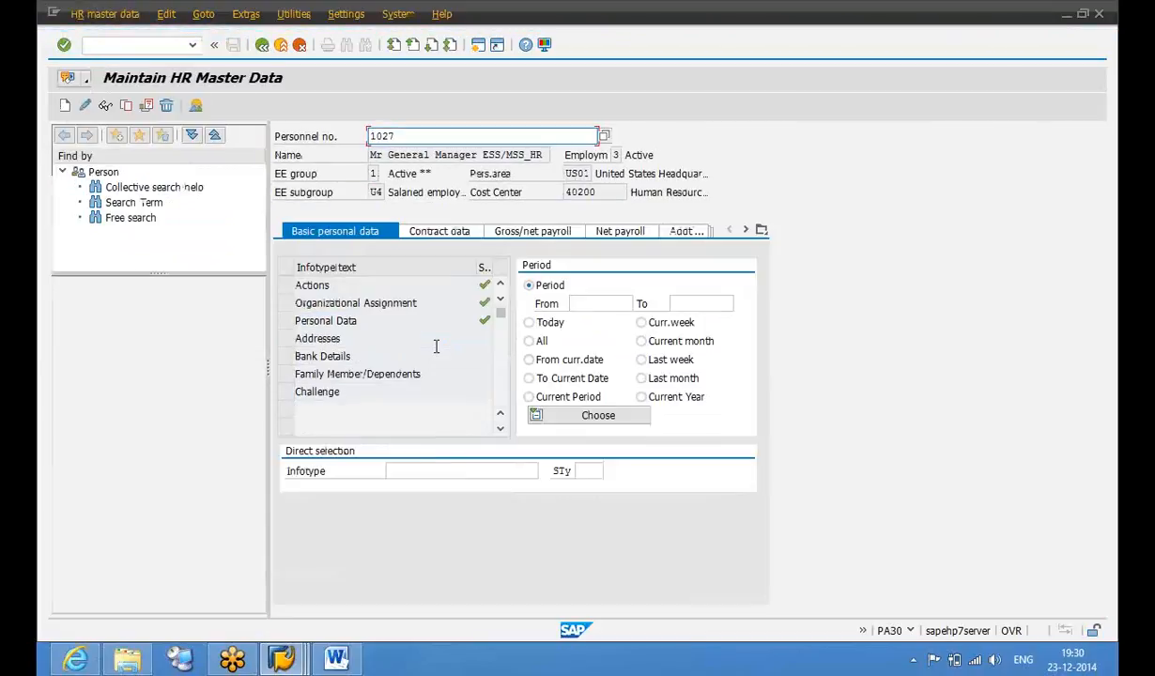
click(429, 471)
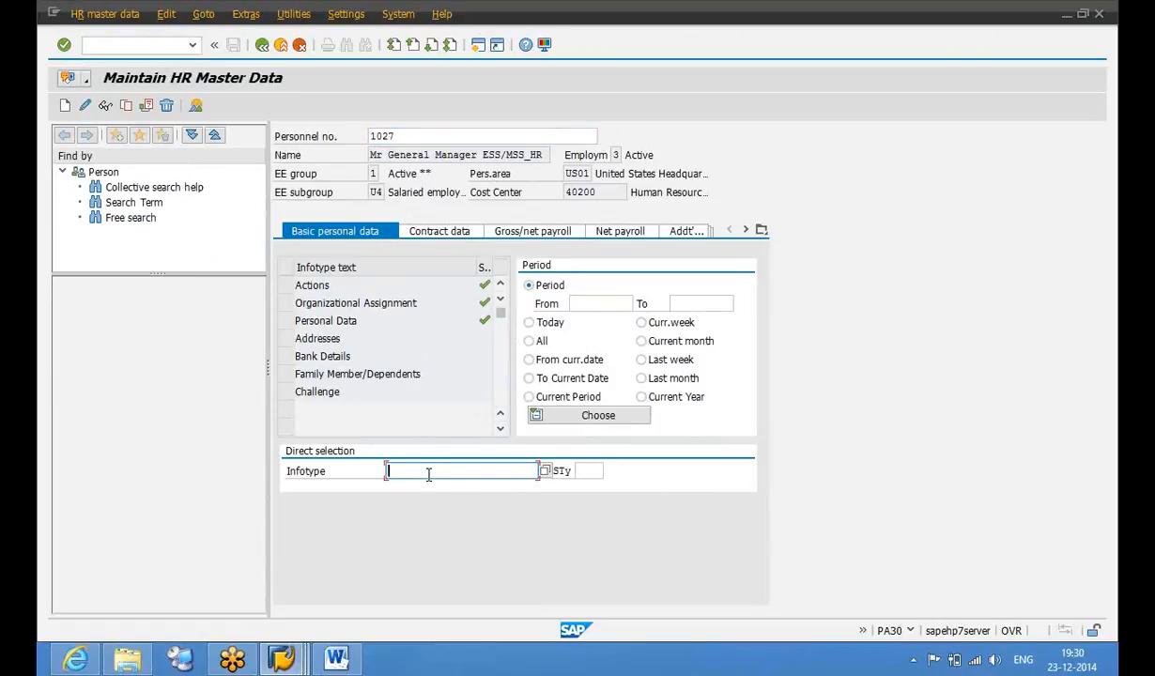
click(262, 44)
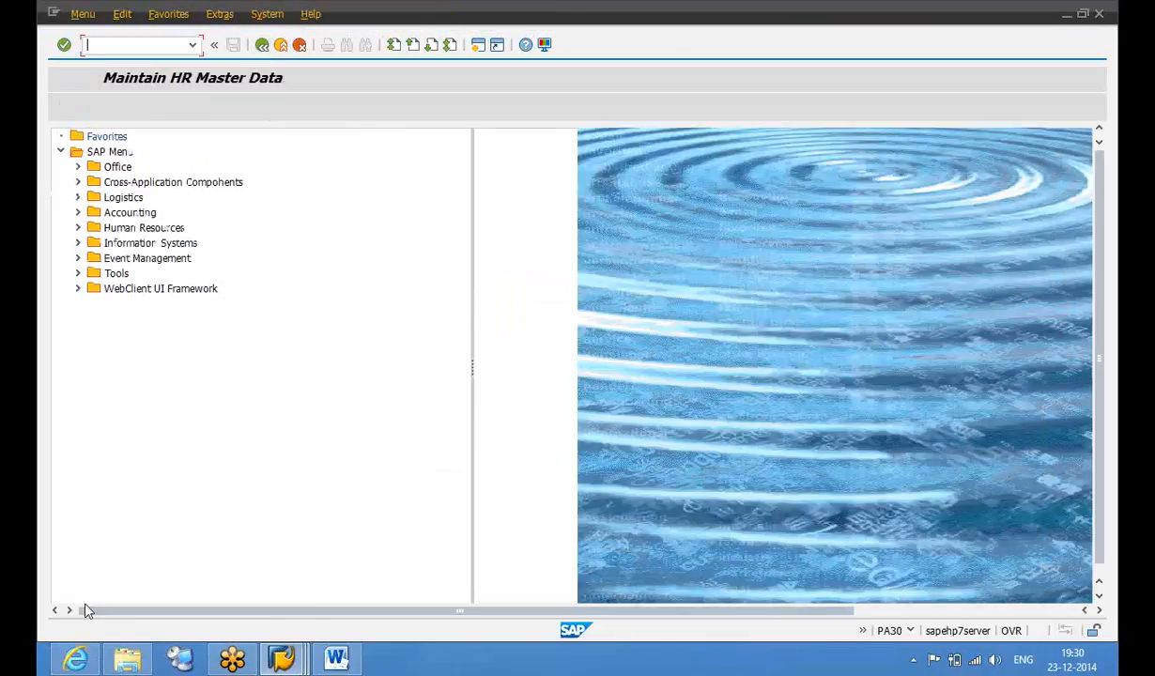
Log off the portal in the browser, confirming despite unsaved leave request data
click(78, 661)
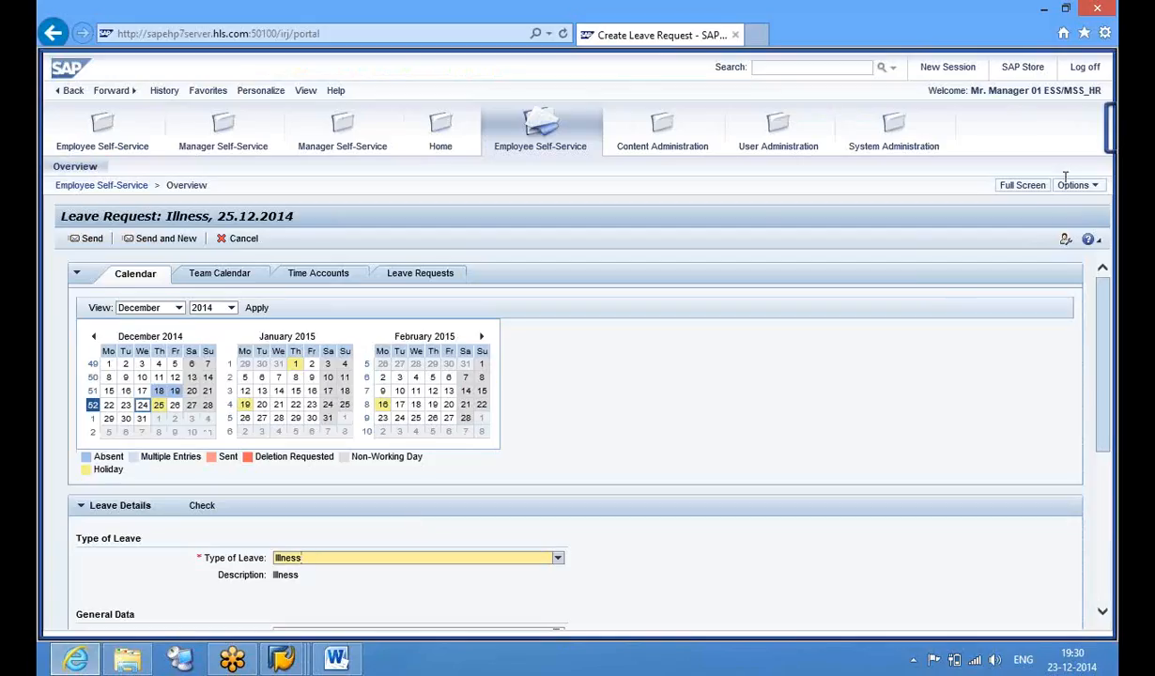
click(1076, 185)
click(1007, 226)
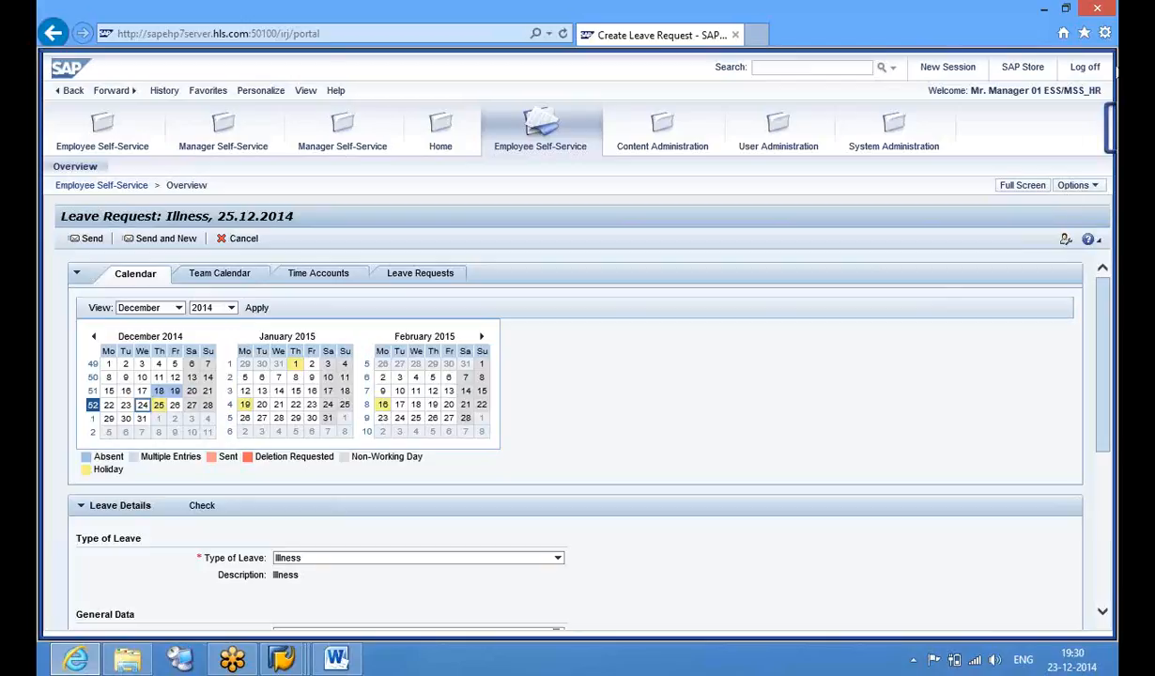
click(1085, 68)
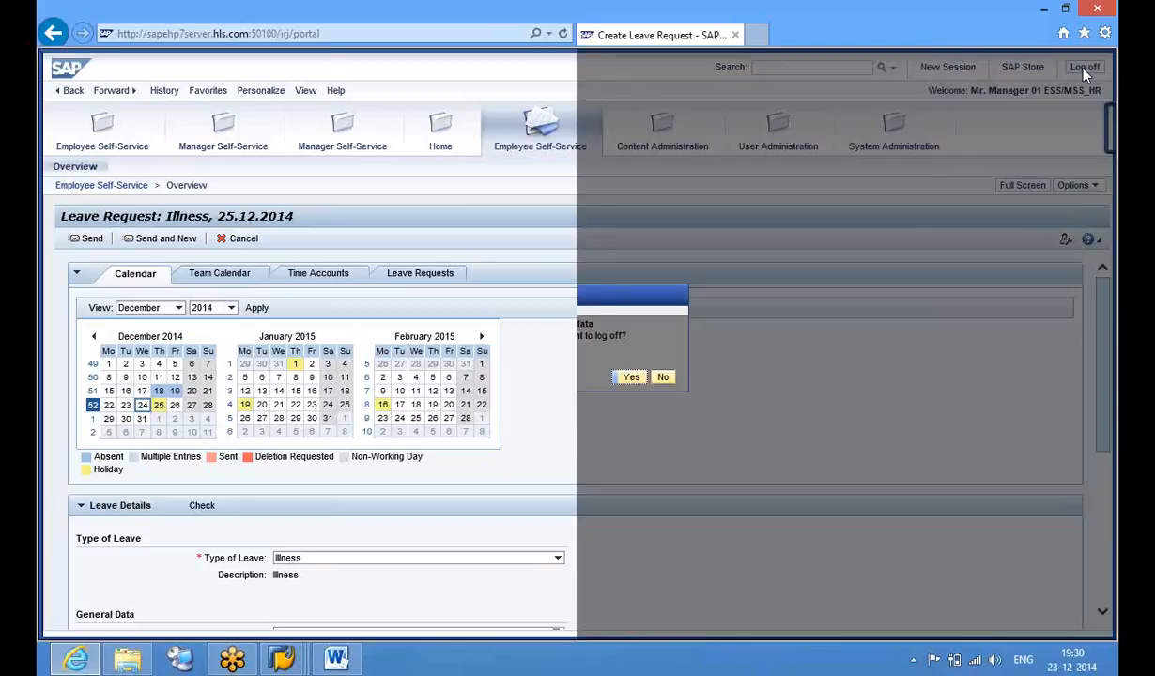
click(626, 380)
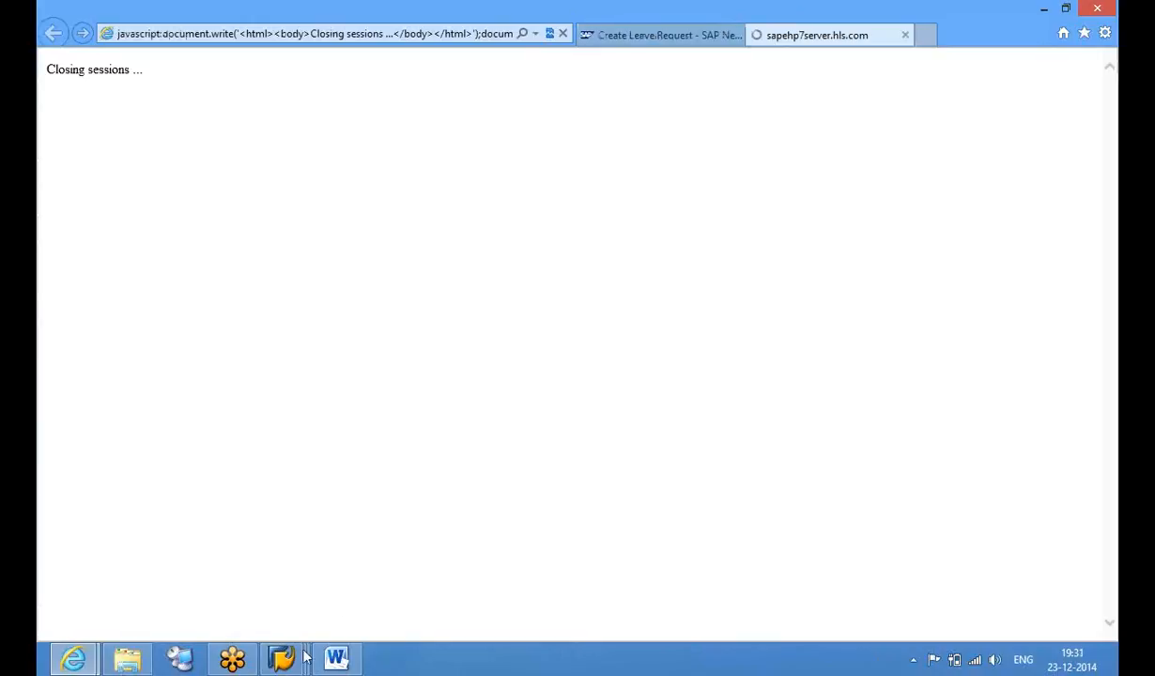
Close the leave request list window and confirm the log off on the leave request tab
mouse_move(284, 657)
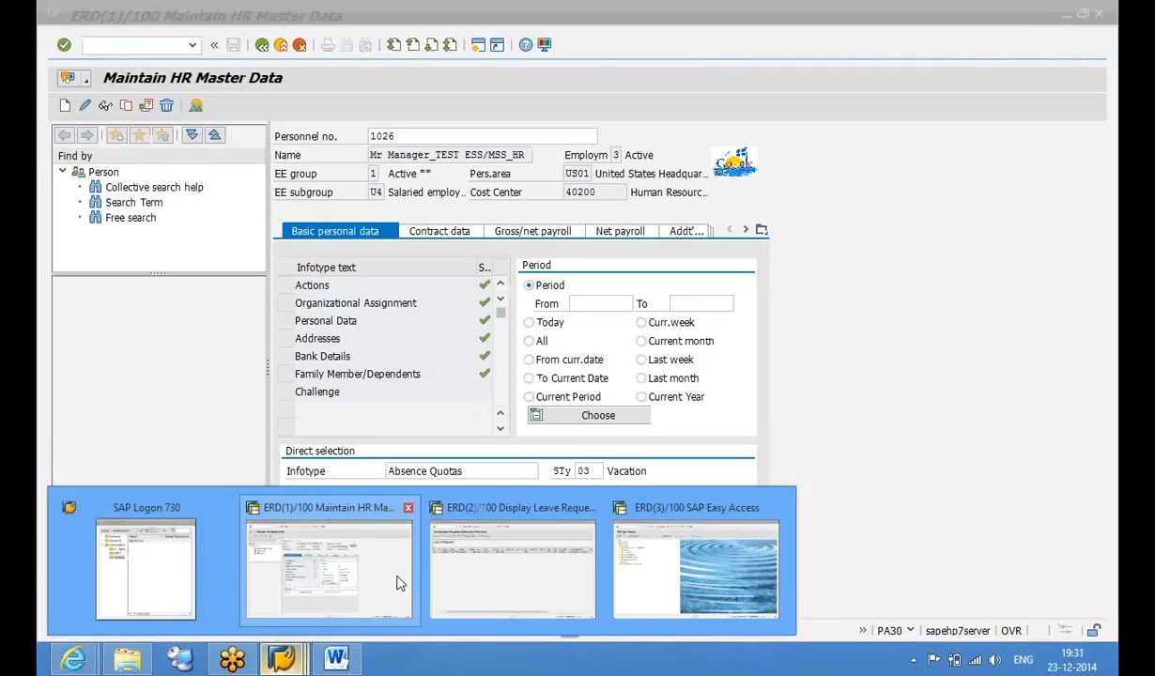
click(512, 569)
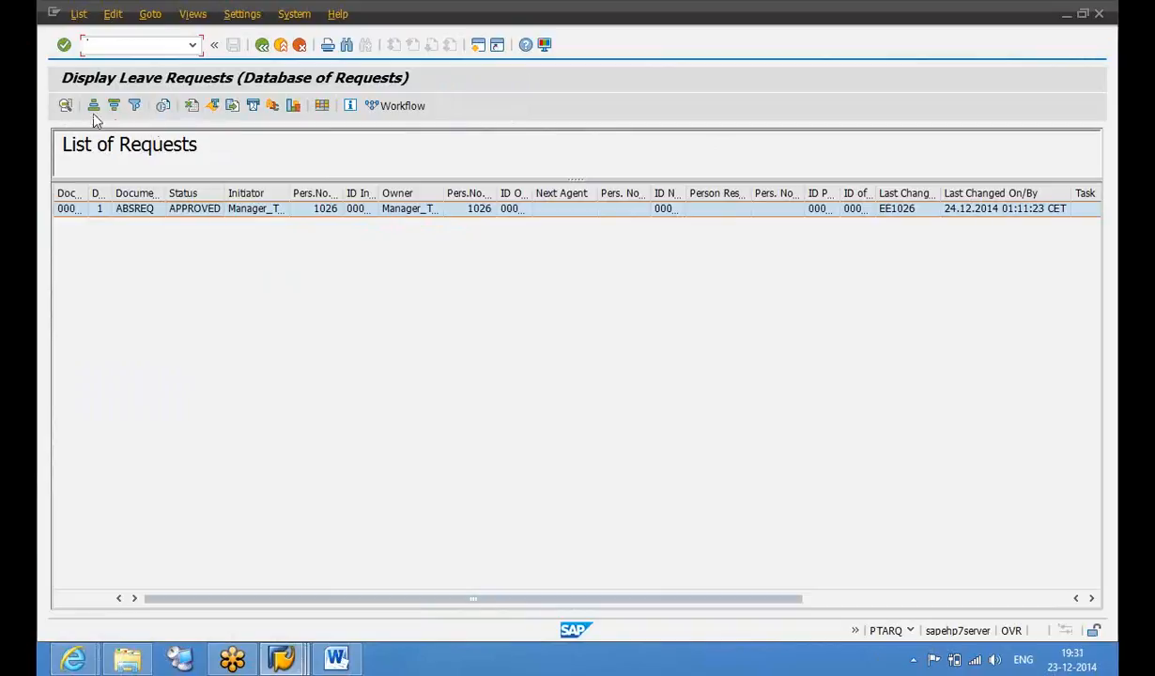
click(262, 45)
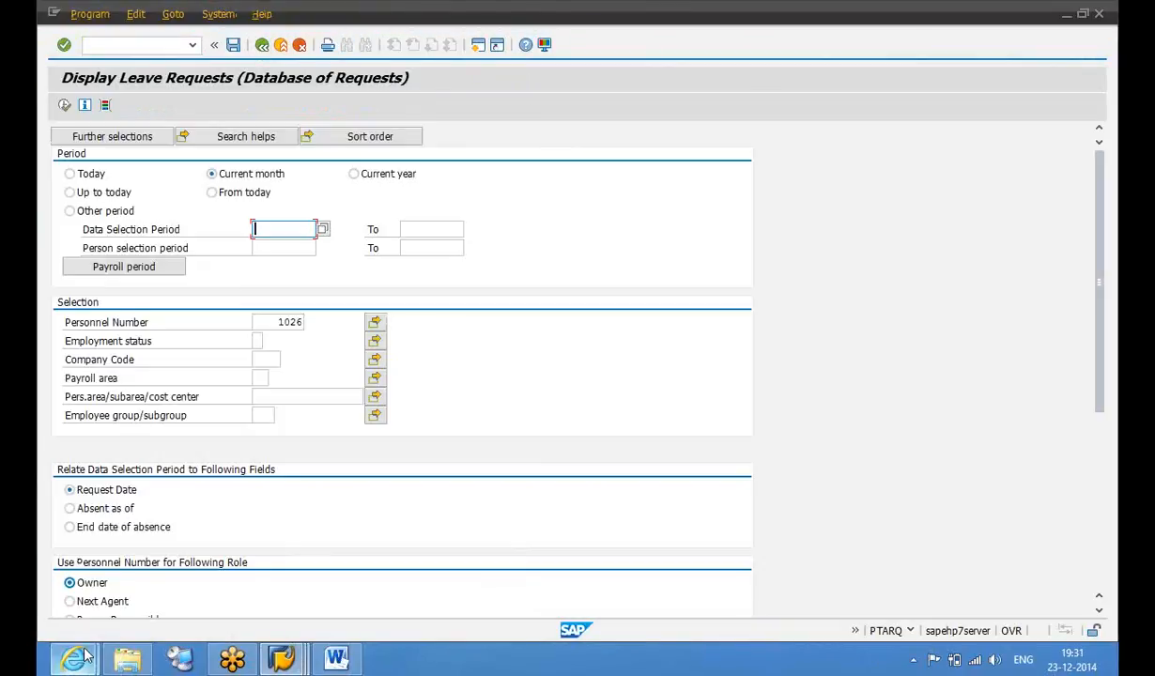
mouse_move(73, 657)
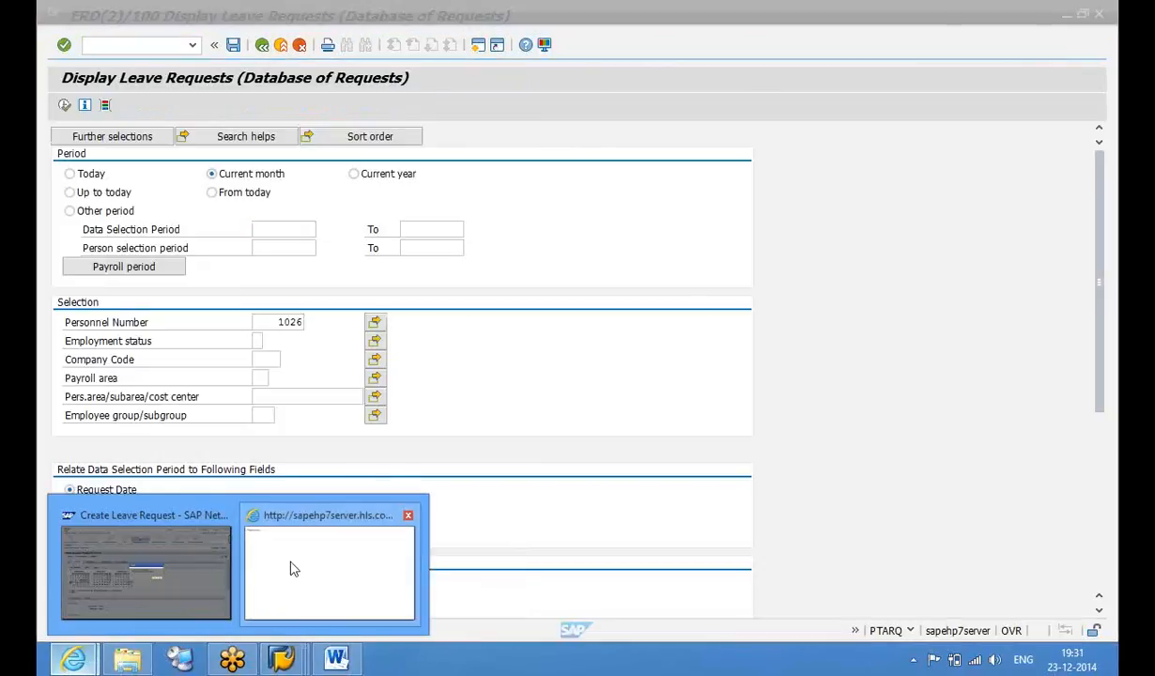
click(288, 567)
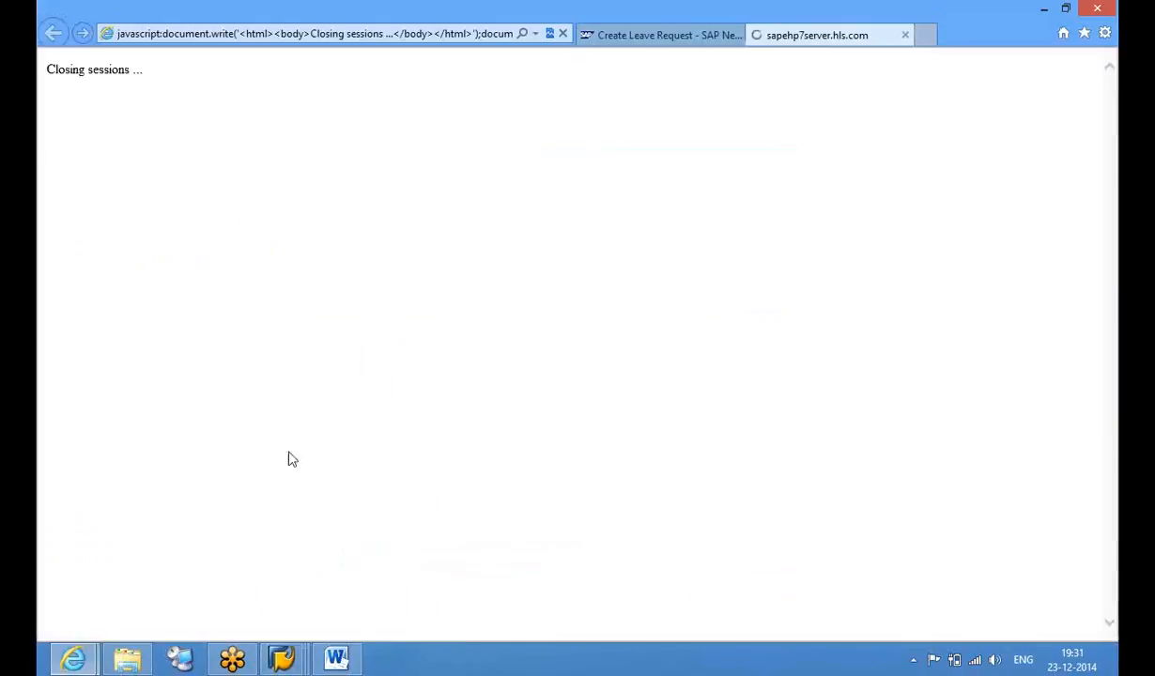
click(618, 40)
click(630, 377)
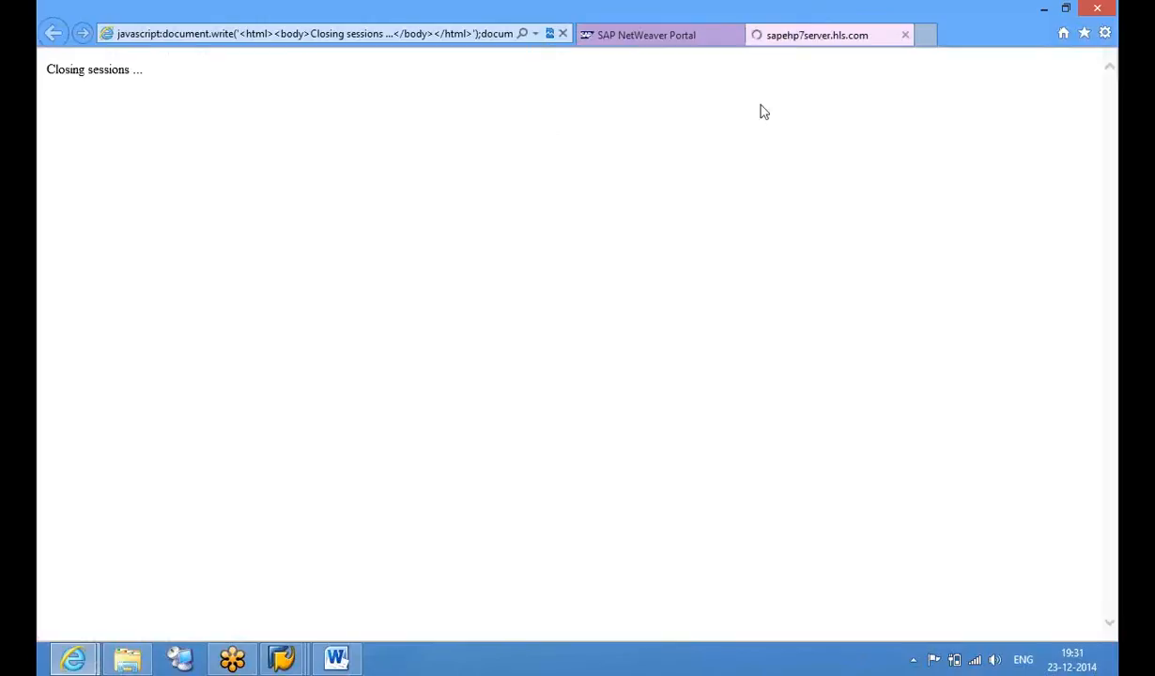
Log back into the portal with the employee's login
click(673, 35)
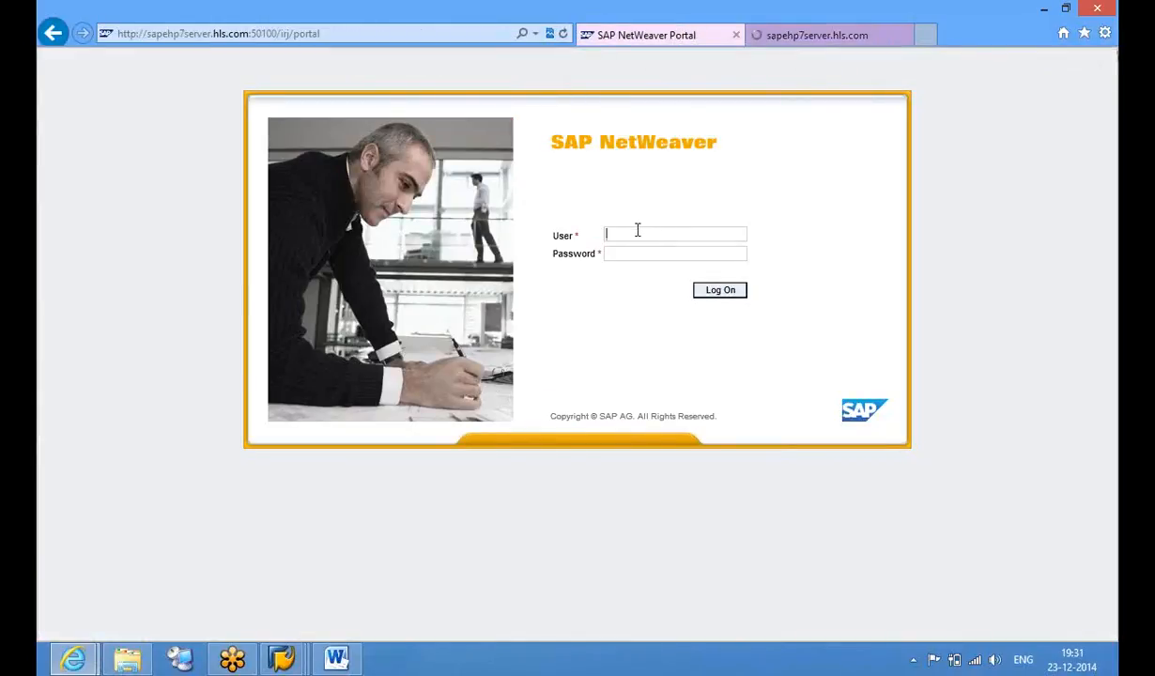
click(778, 35)
click(699, 35)
click(803, 36)
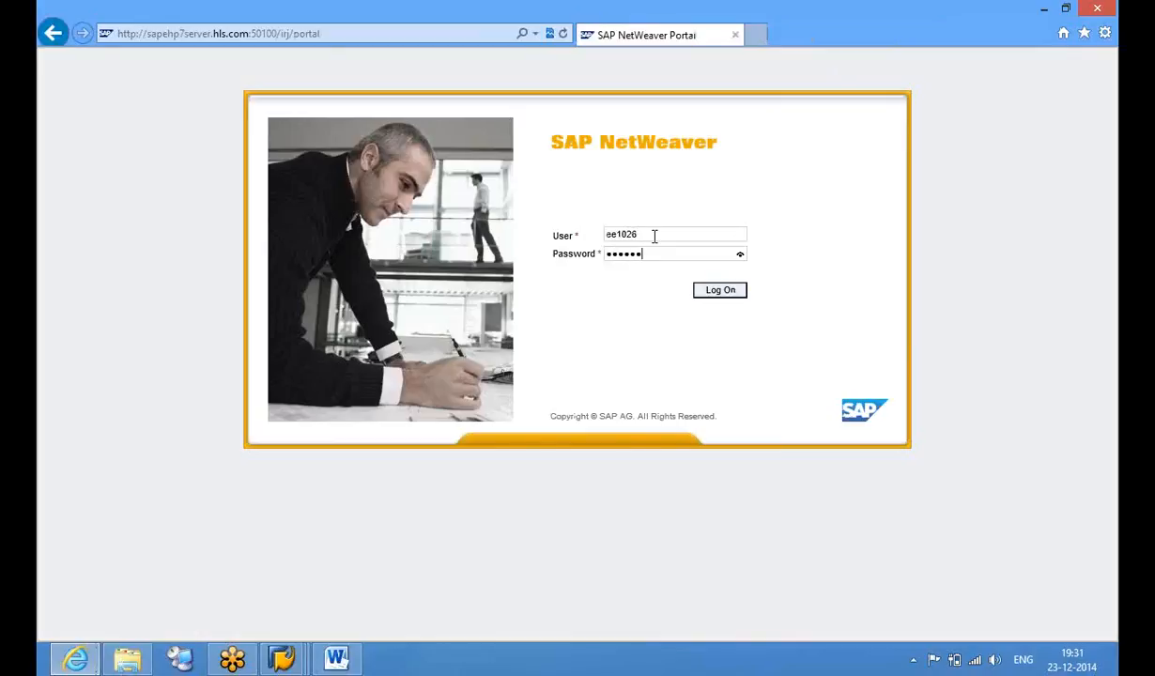
key(Return)
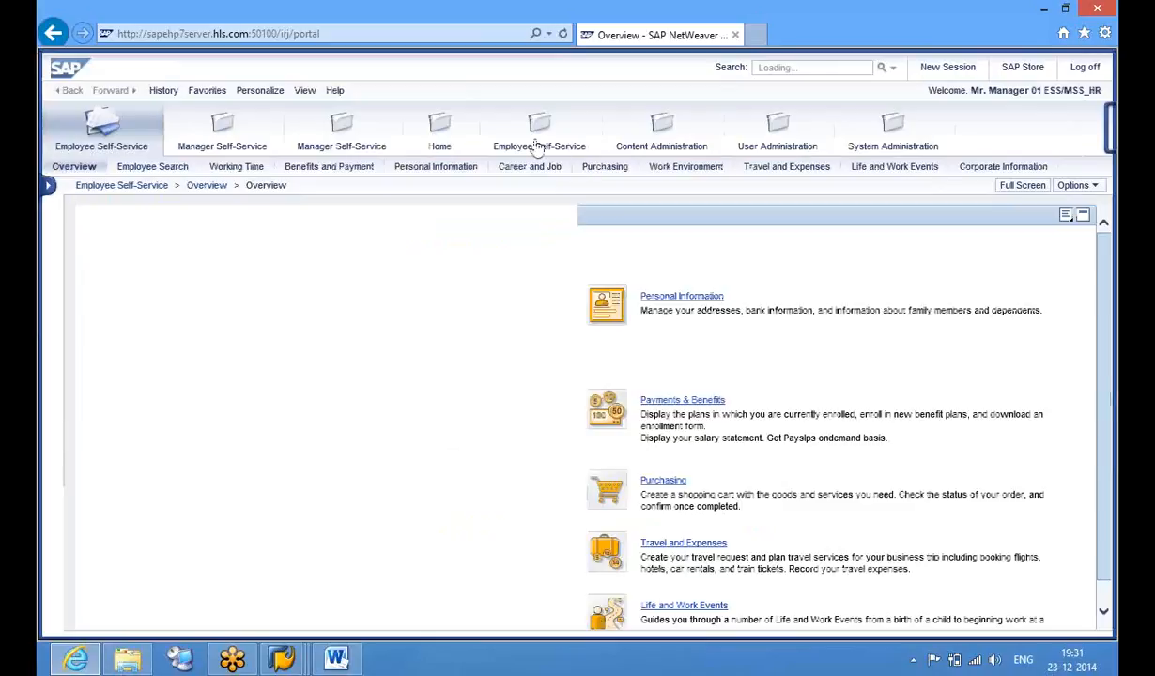
Start a new leave request from Employee Self-Service Working Time, Vacation dated 25.12.2014
click(535, 139)
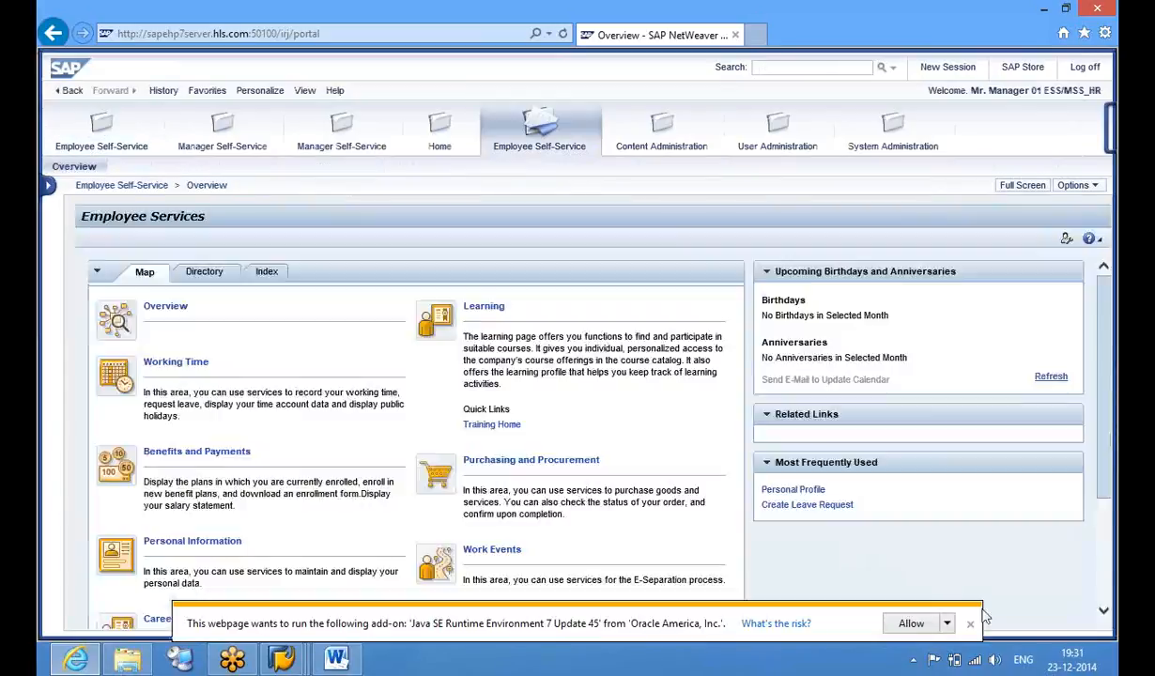
click(970, 624)
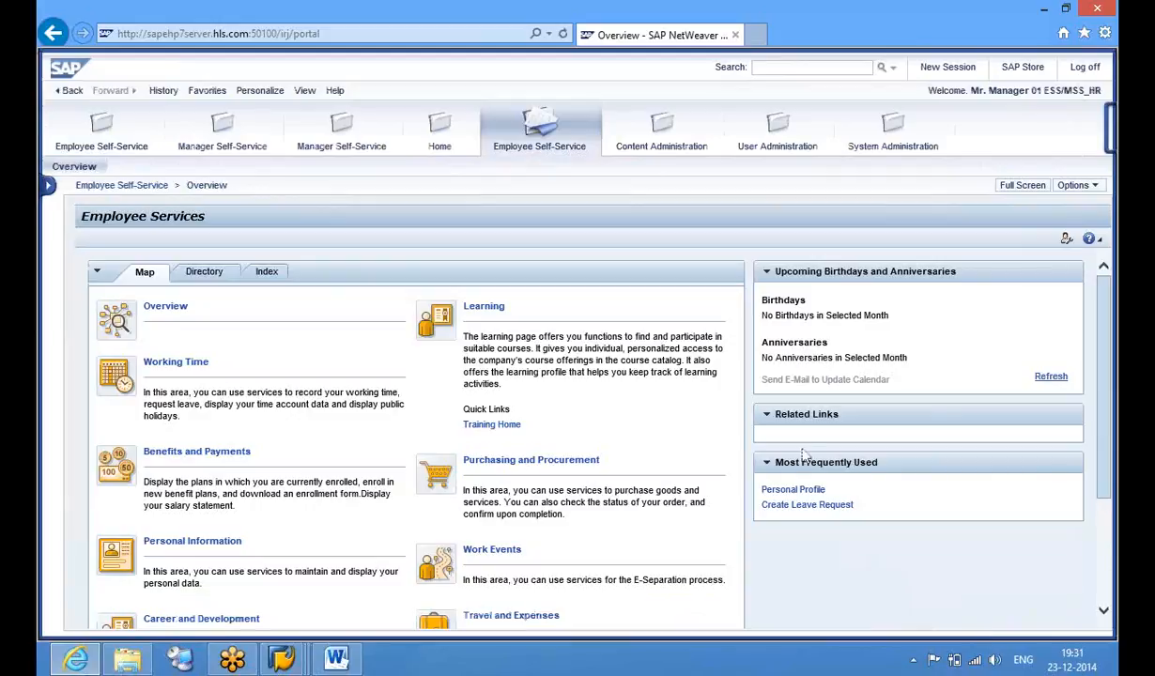
click(201, 369)
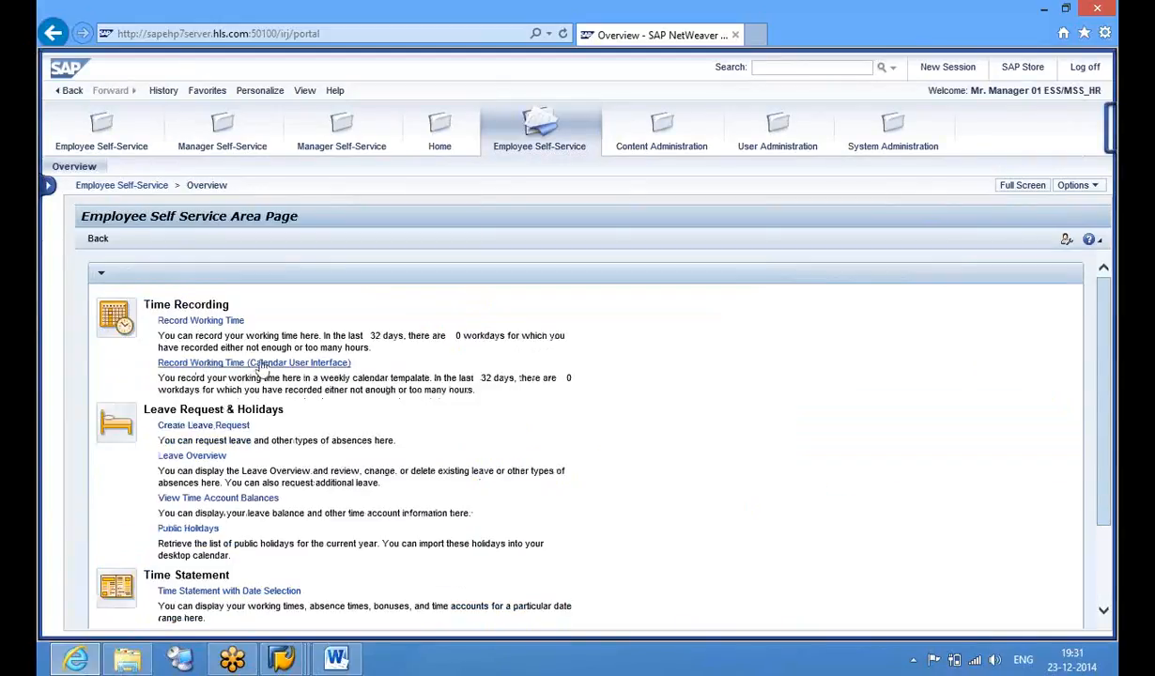
click(234, 427)
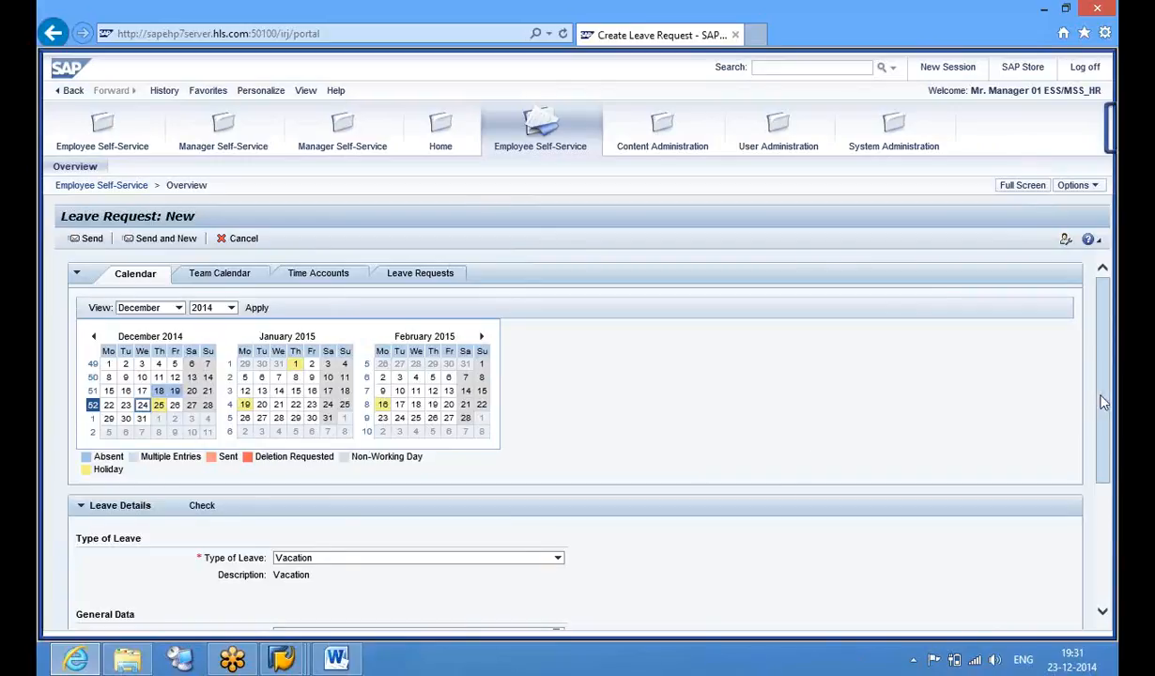
scroll(1108, 500, down, 3)
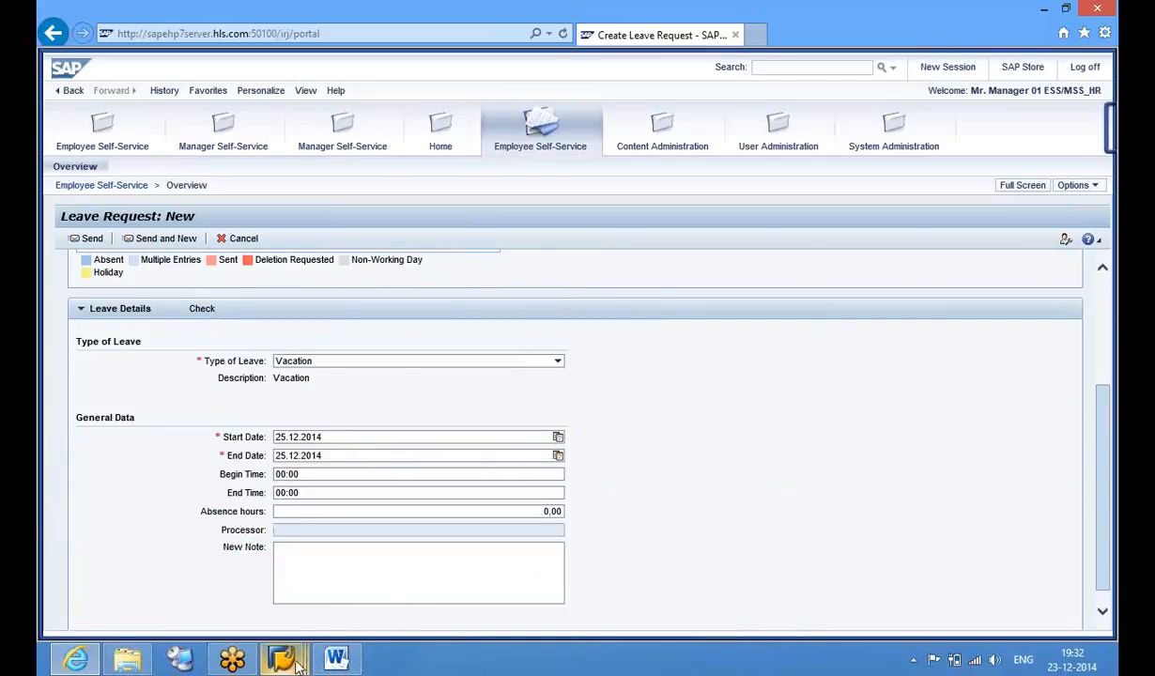
mouse_move(298, 664)
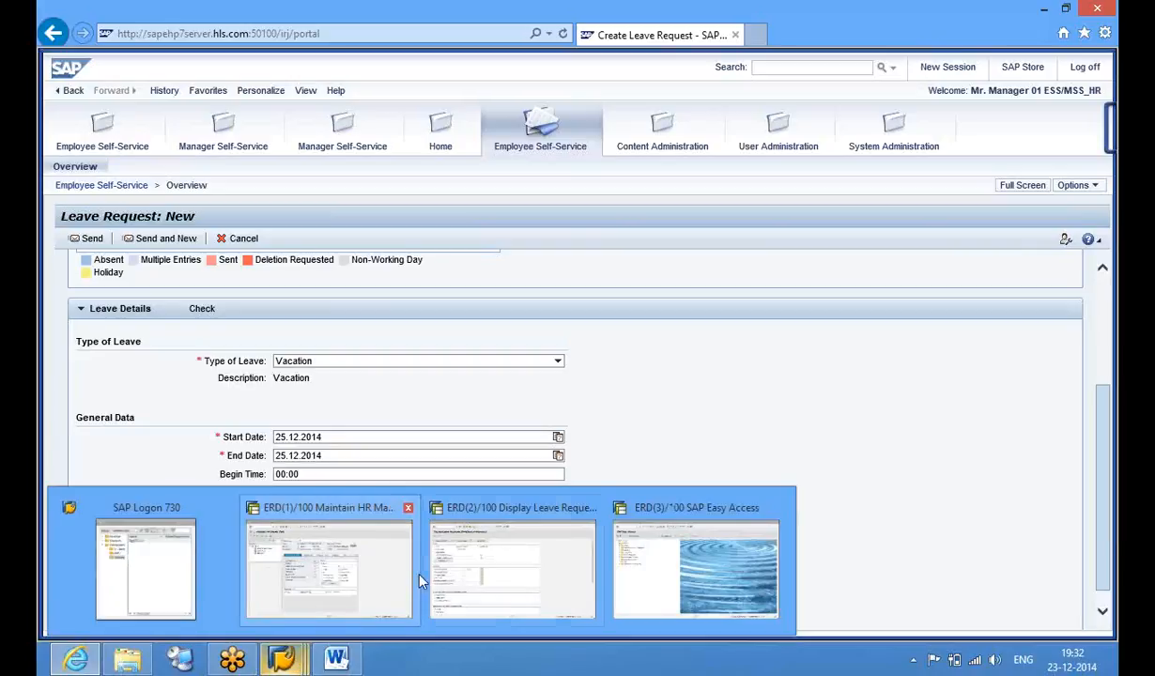
Return to SAP Easy Access, run PTARQ, then back out of its ESS customizing structure
click(508, 574)
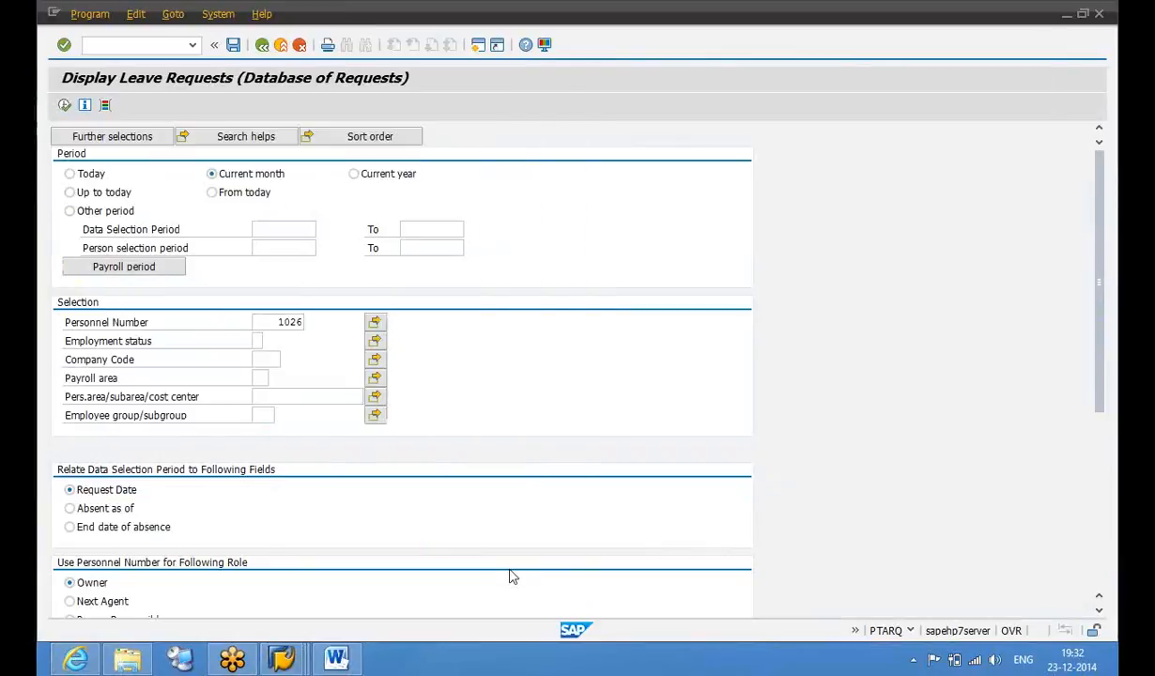
mouse_move(296, 661)
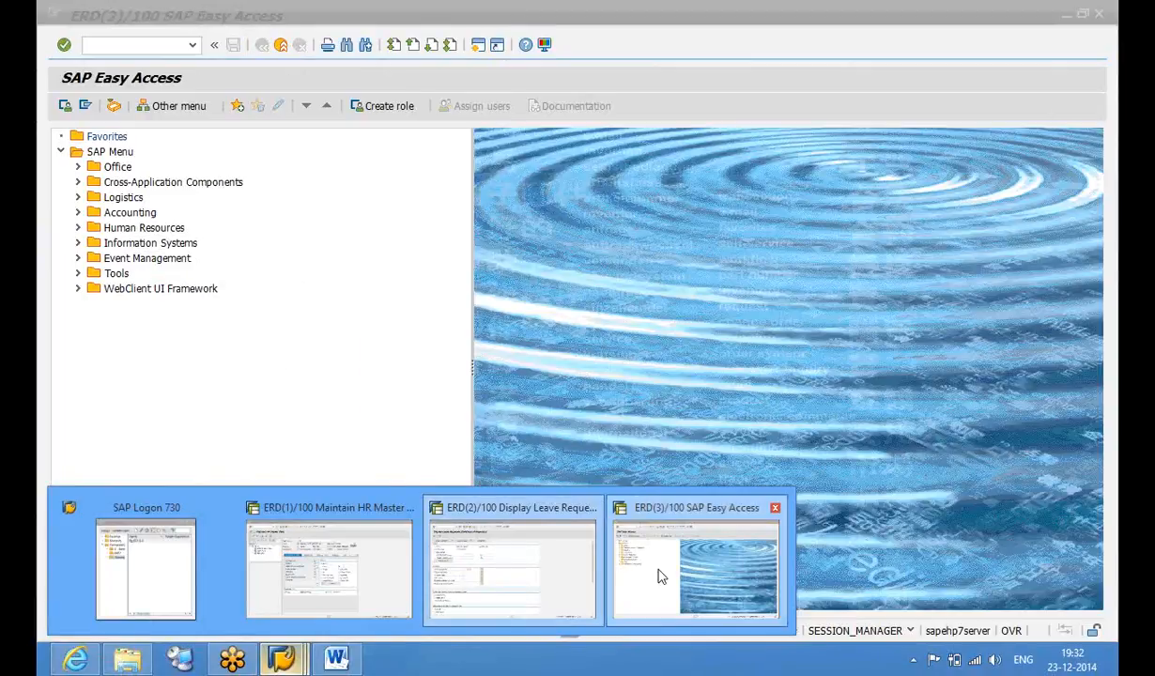
click(663, 576)
mouse_move(282, 660)
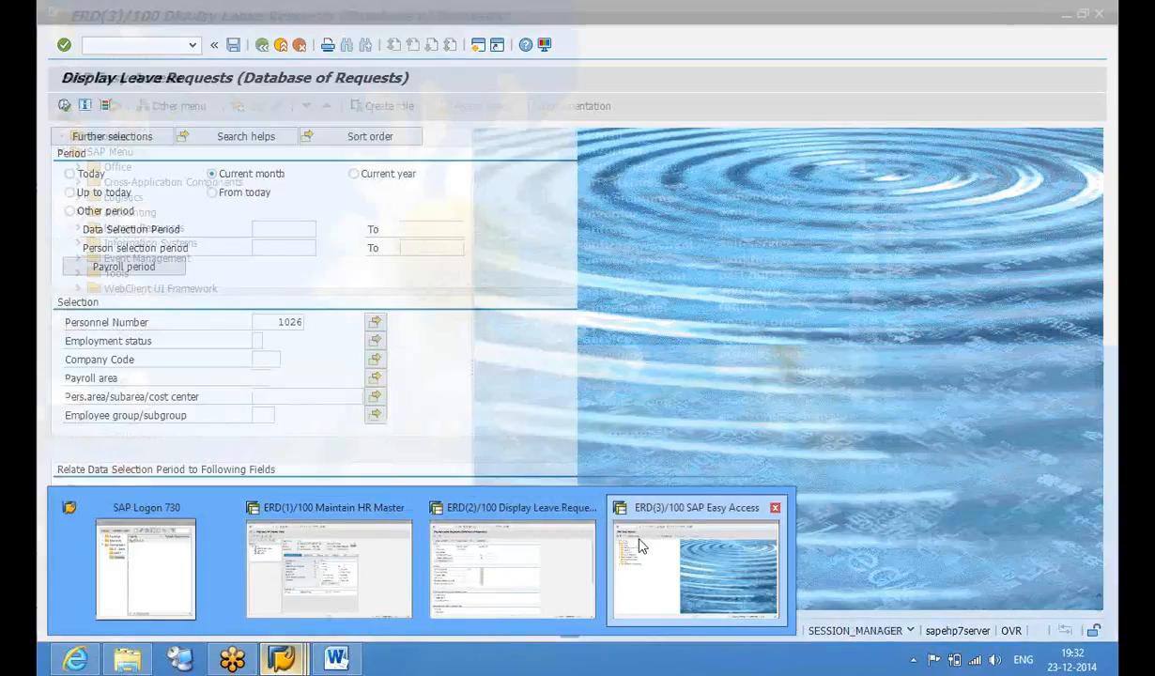
click(328, 564)
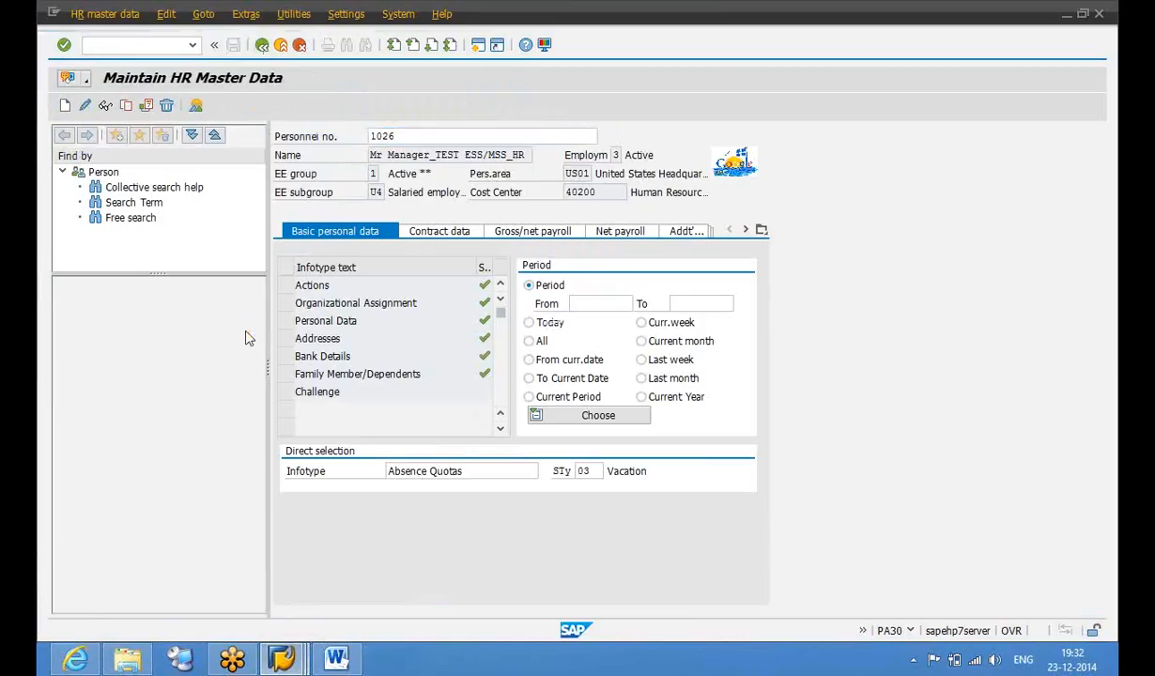
mouse_move(282, 654)
click(328, 564)
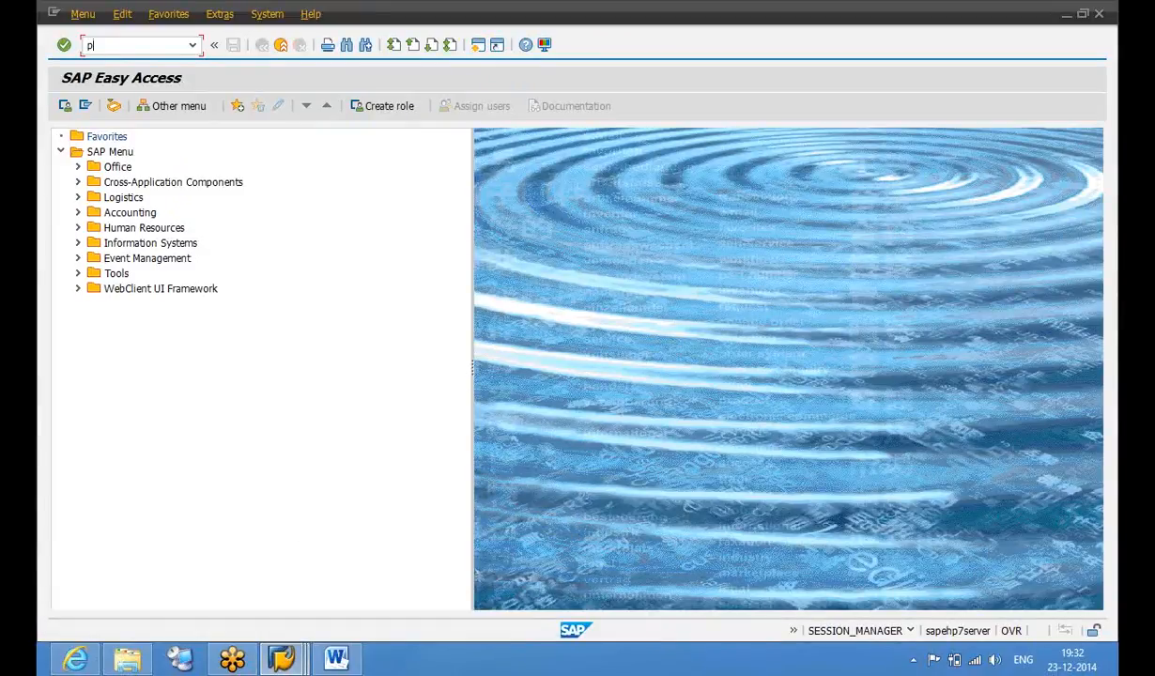
key(Return)
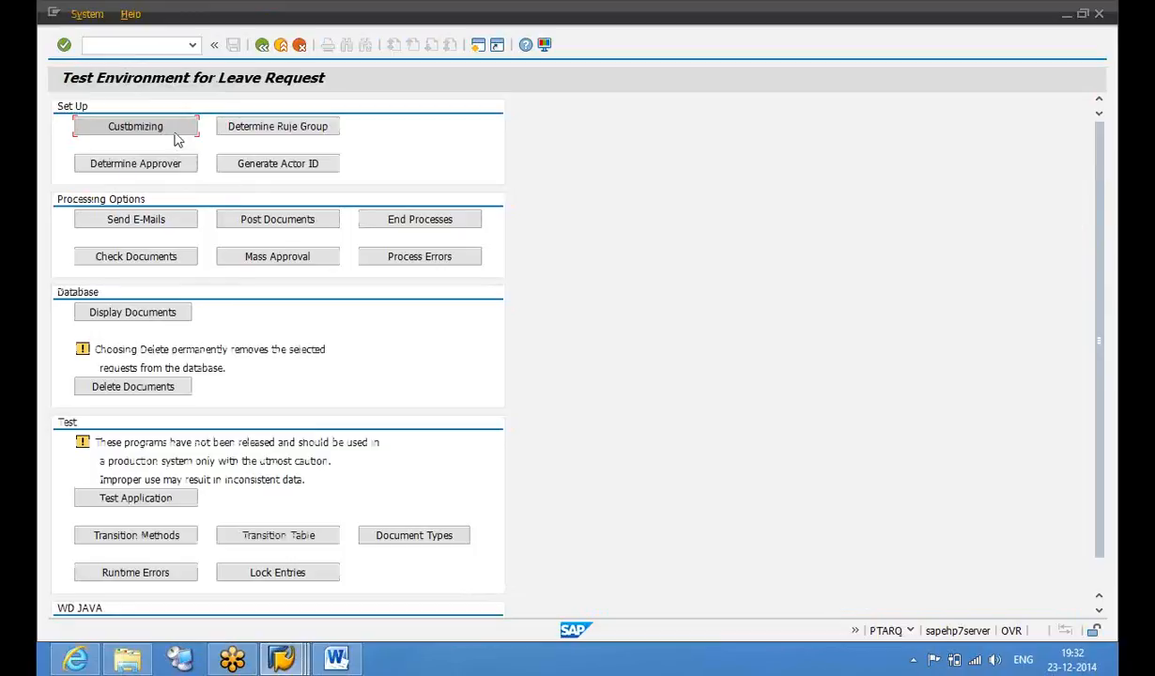
click(175, 134)
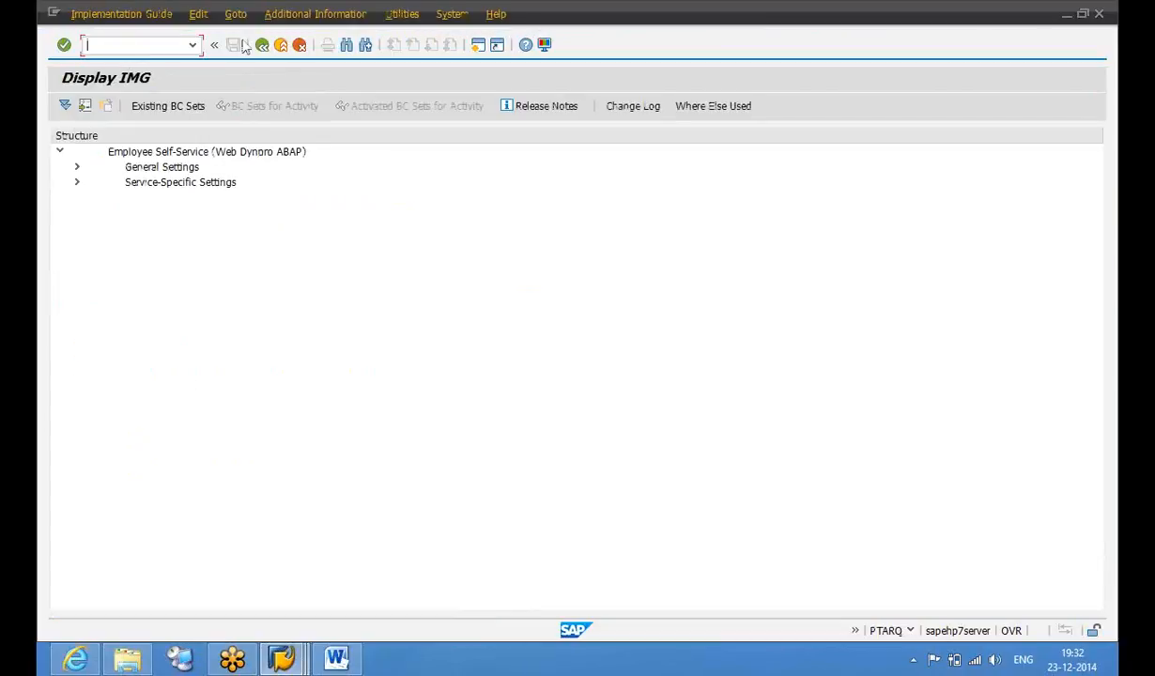
click(298, 46)
click(299, 47)
Open table view V_T554S_WEB for maintenance in SM30
text(sm30)
key(Return)
text(v)
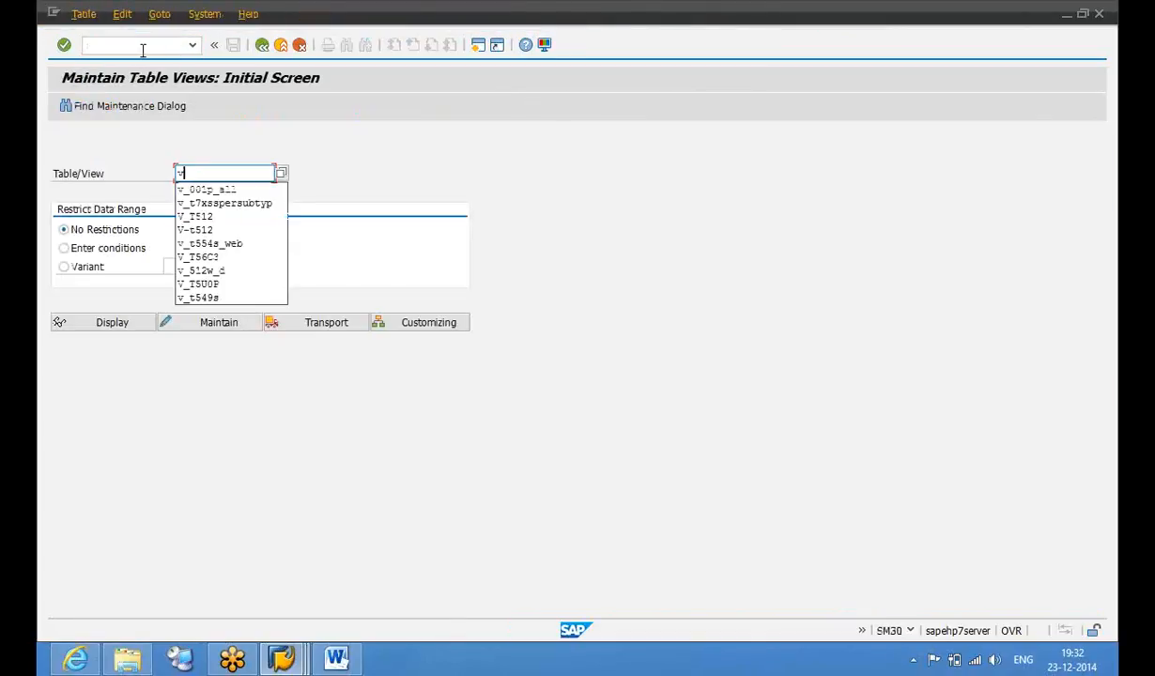
text(_t554)
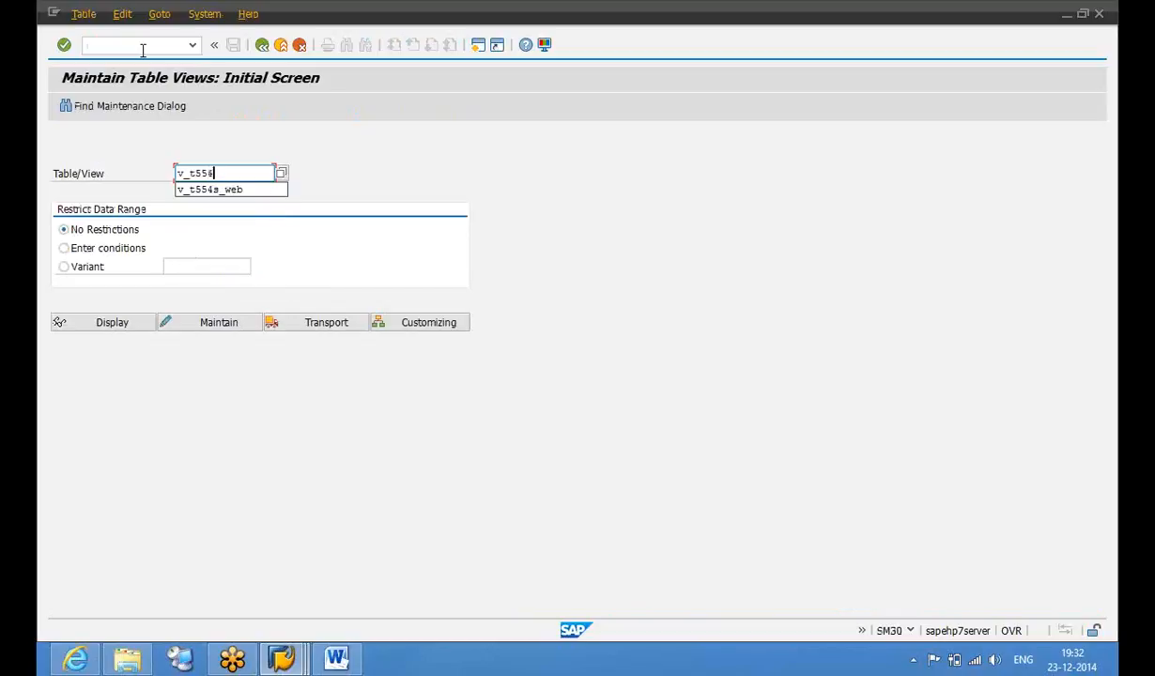
text(a_web)
key(Return)
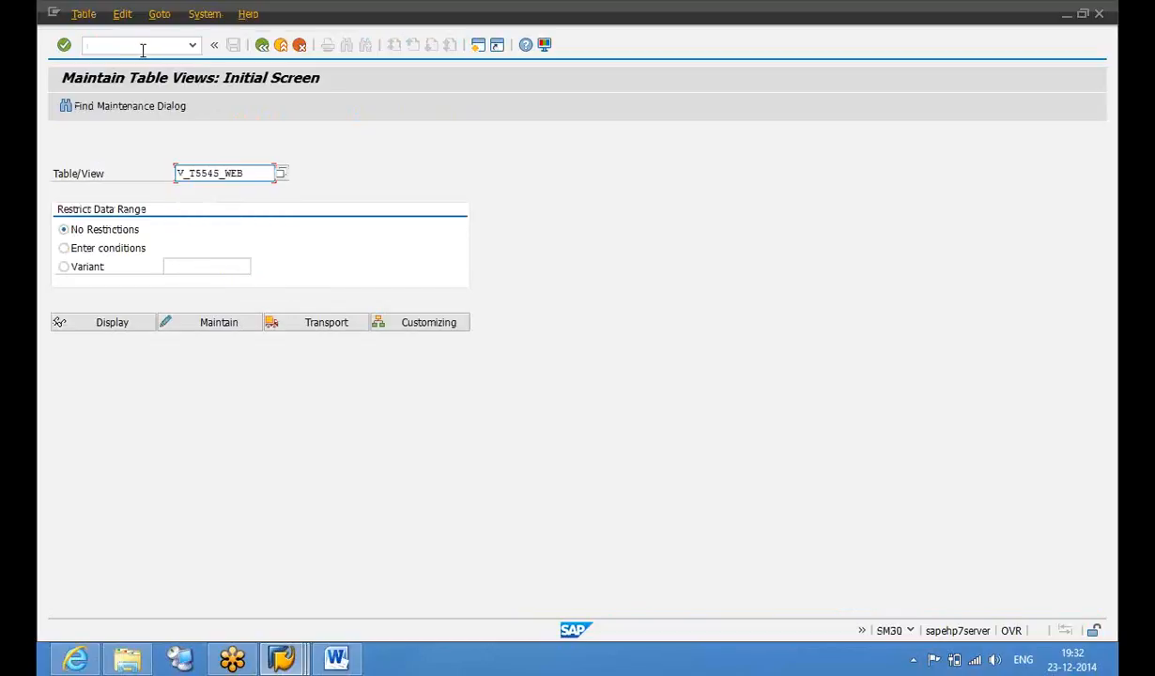
click(226, 322)
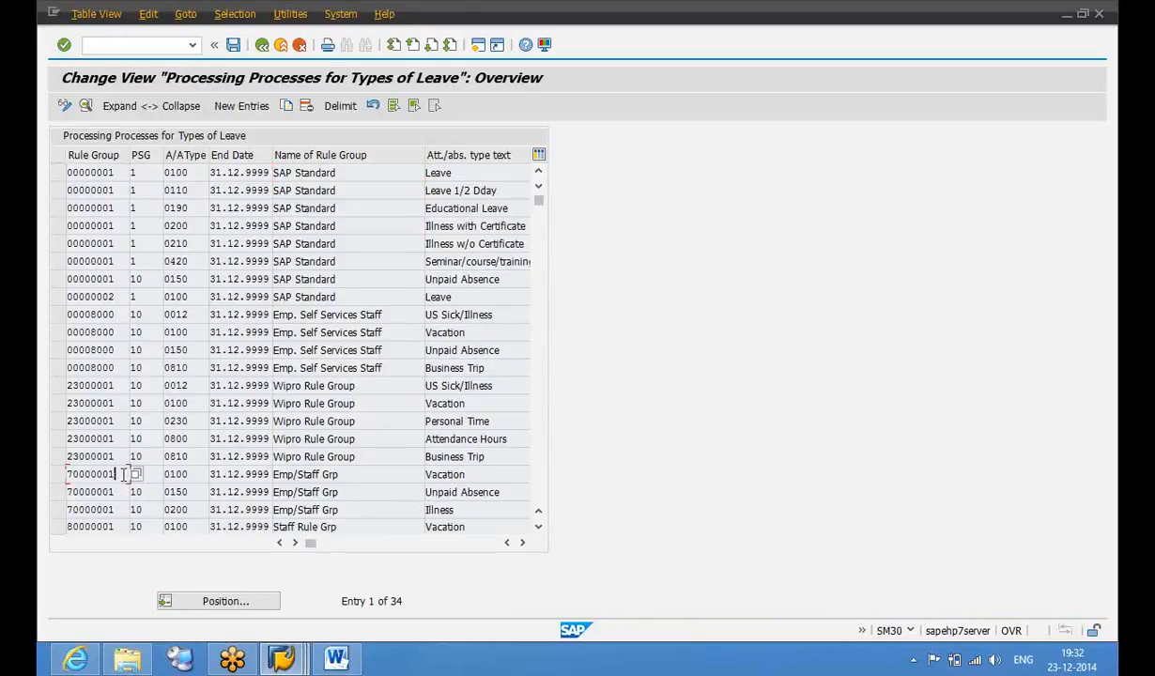
Save the 70000001/10/0100 Vacation processing entry to a customizing request, then return to the portal
double_click(122, 474)
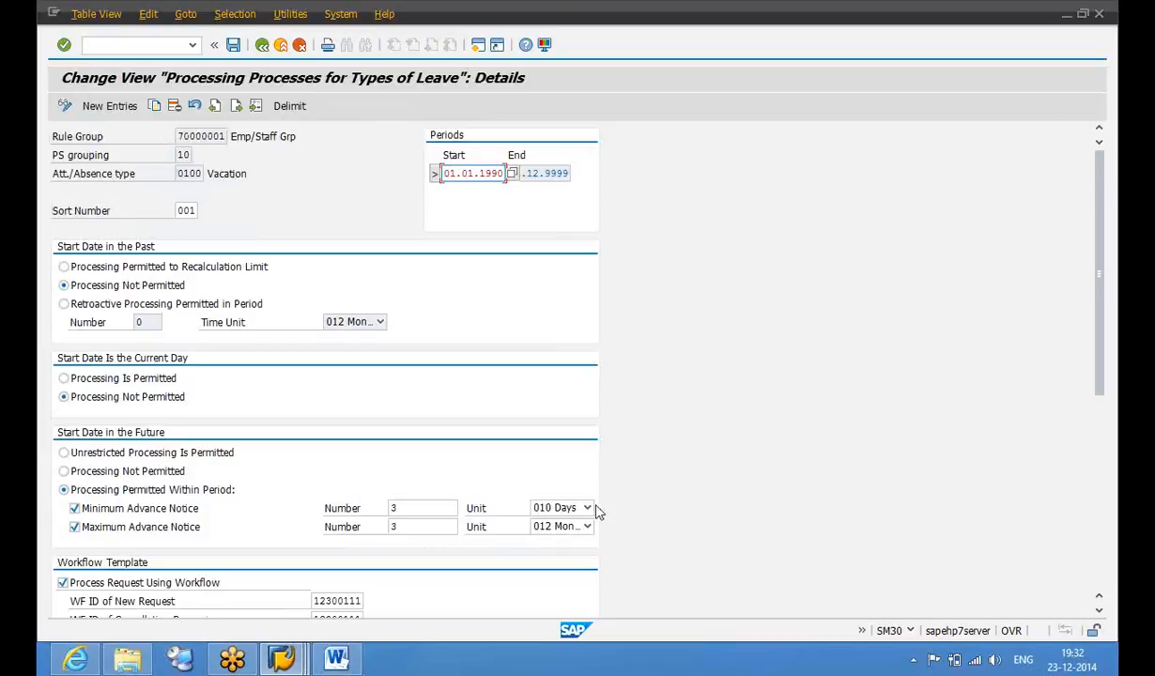
click(1104, 515)
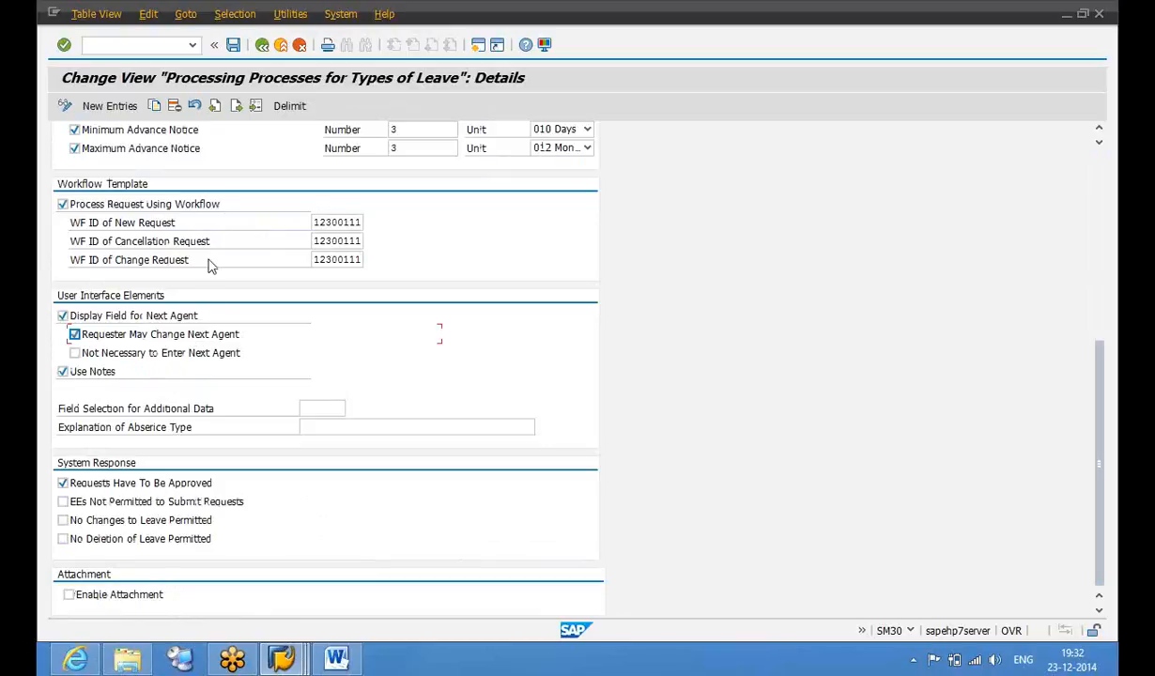
click(235, 46)
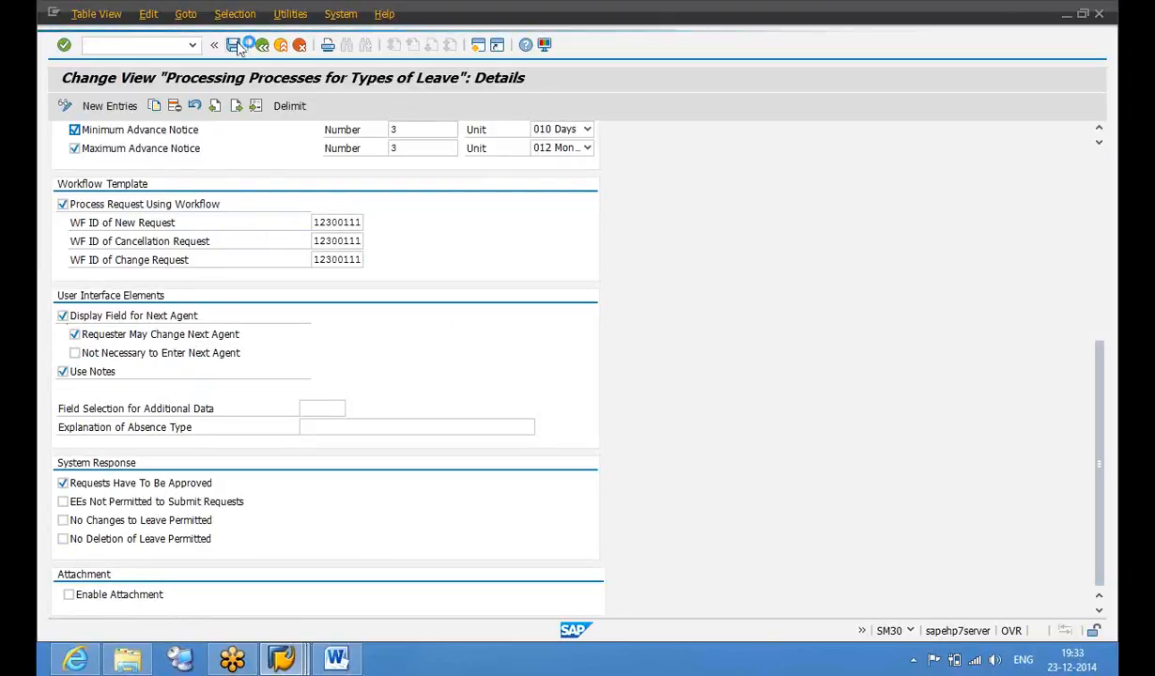
click(289, 286)
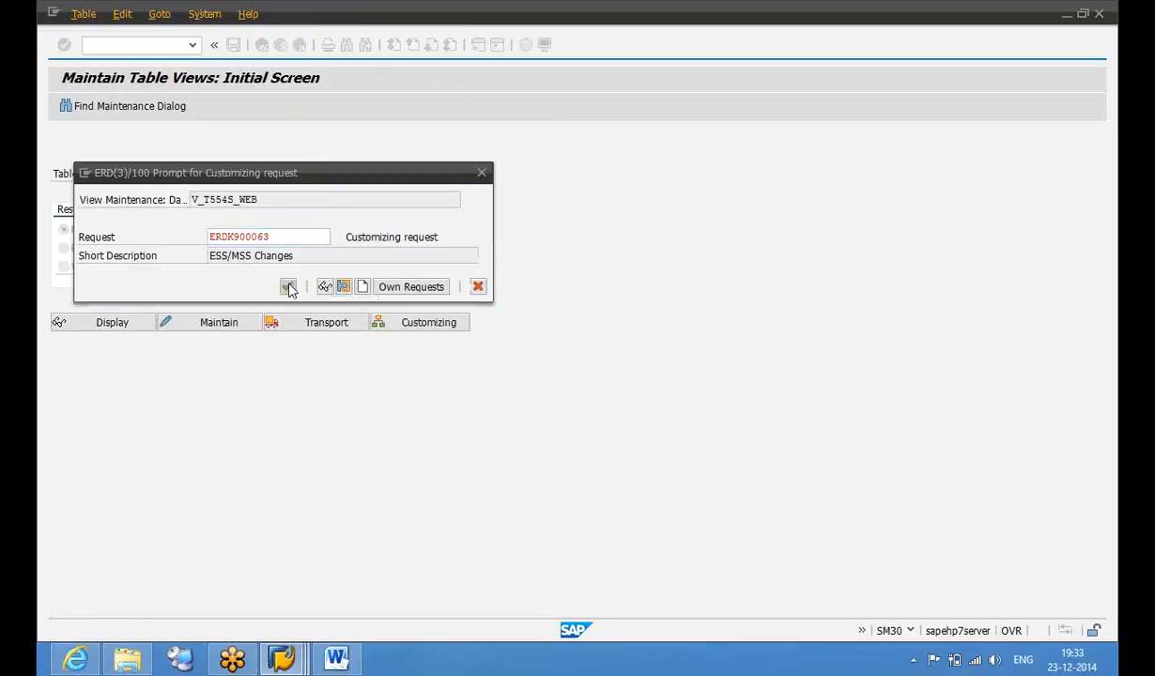
click(78, 660)
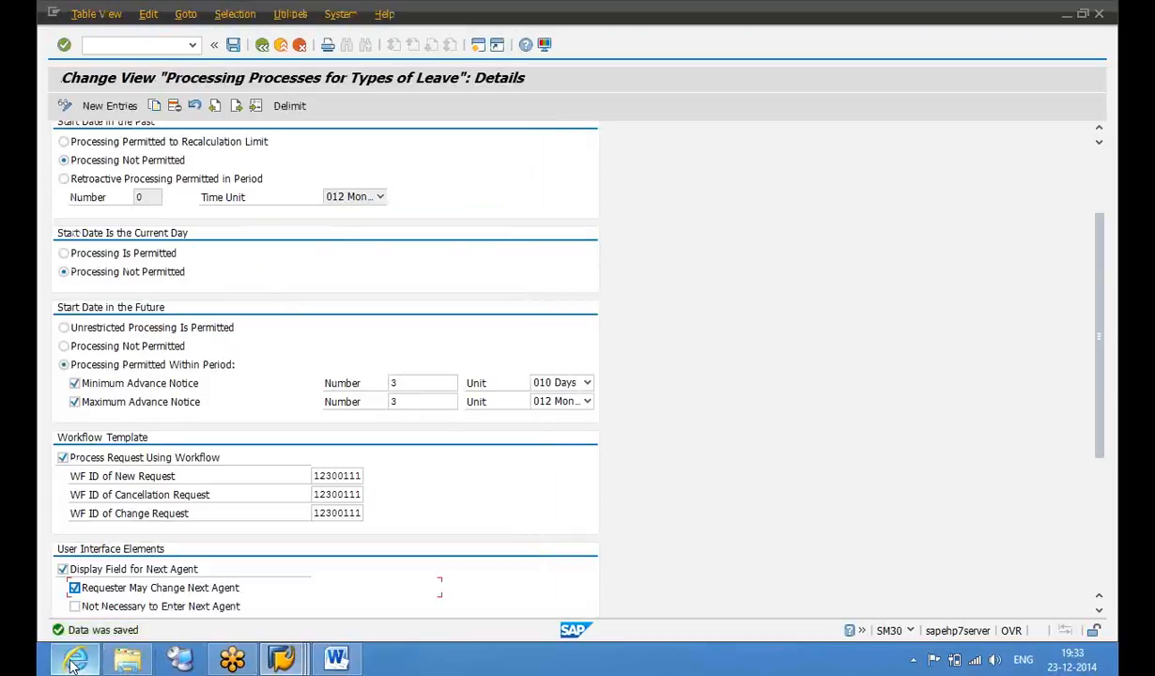
click(1084, 188)
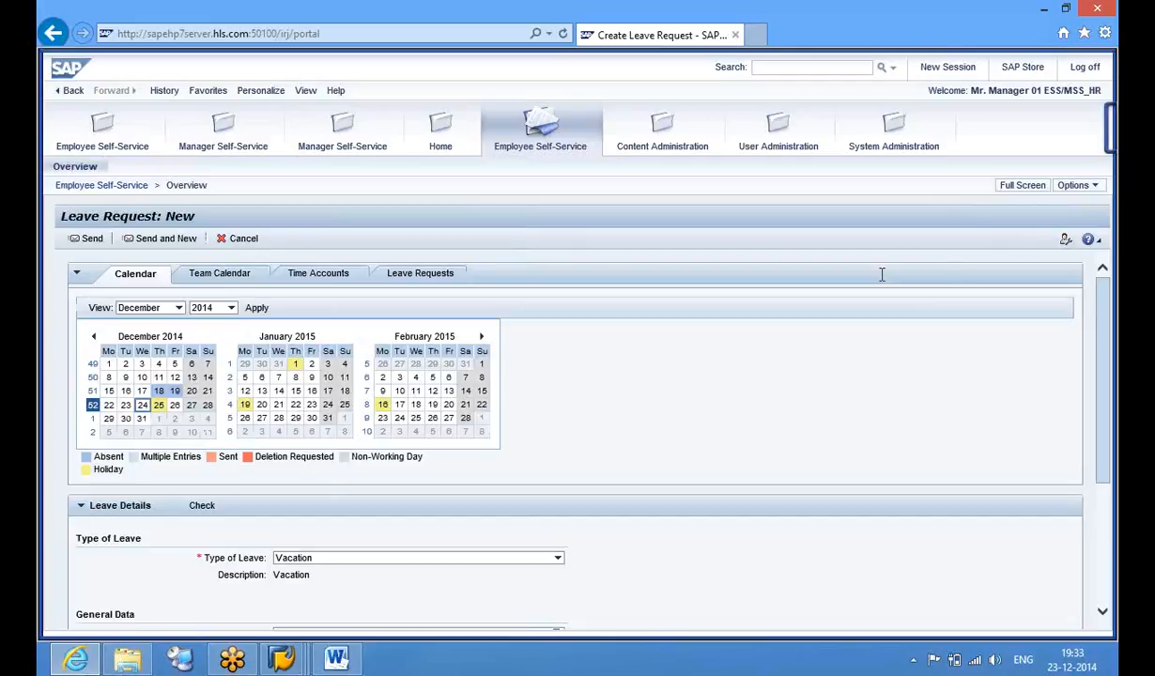
Set the vacation request to run 29.12.2014 through 31.12.2014 and open the Processor value help
drag(1103, 381, 1104, 494)
click(559, 431)
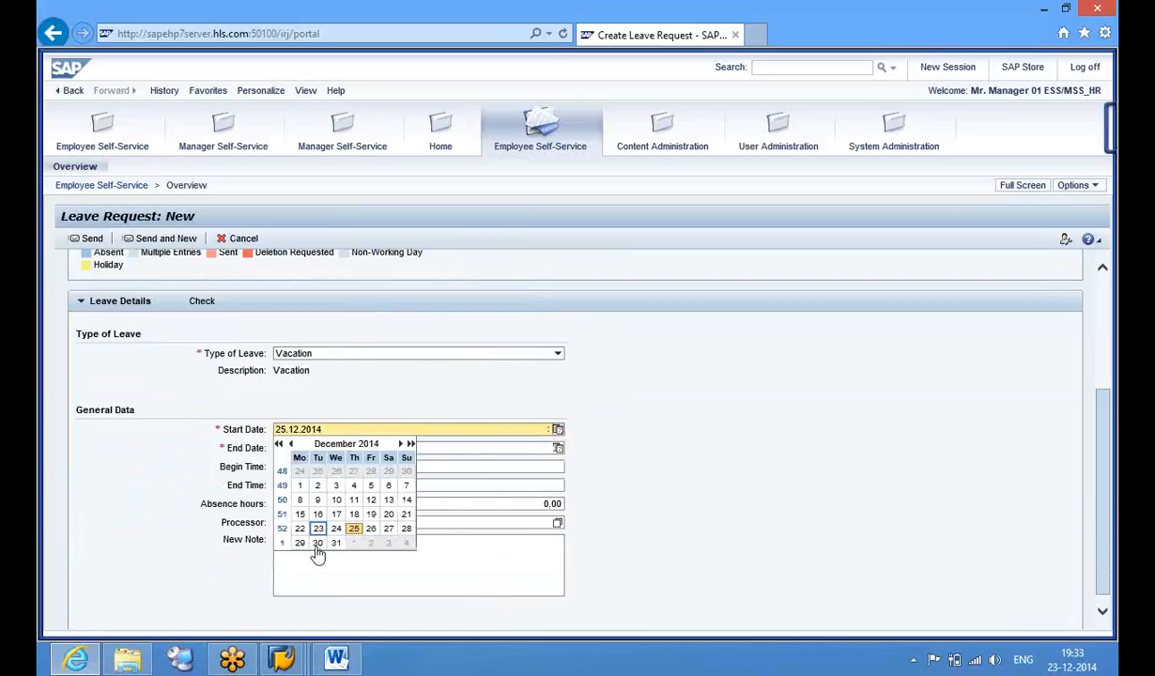
click(301, 543)
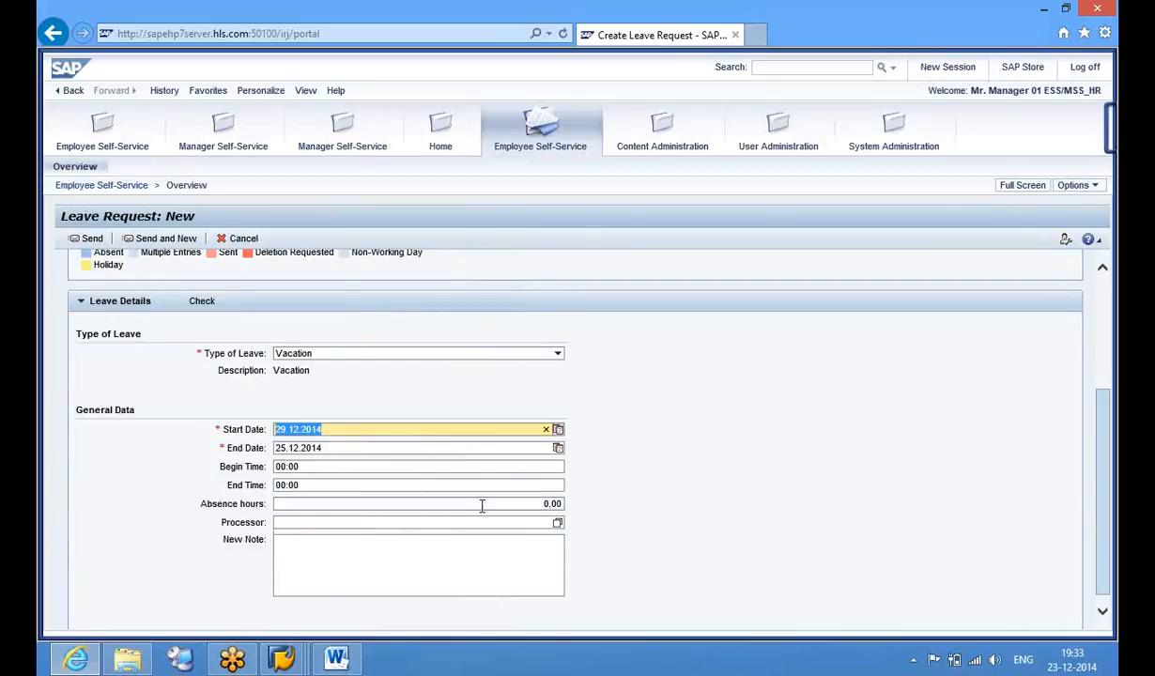
click(558, 449)
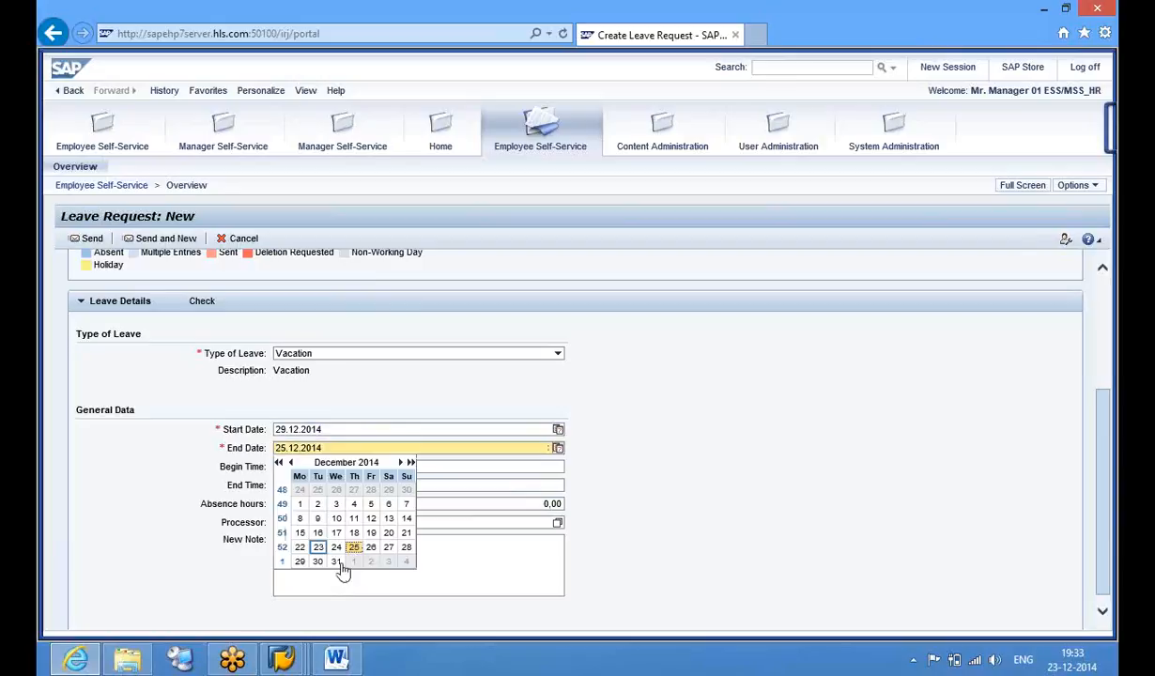
click(336, 562)
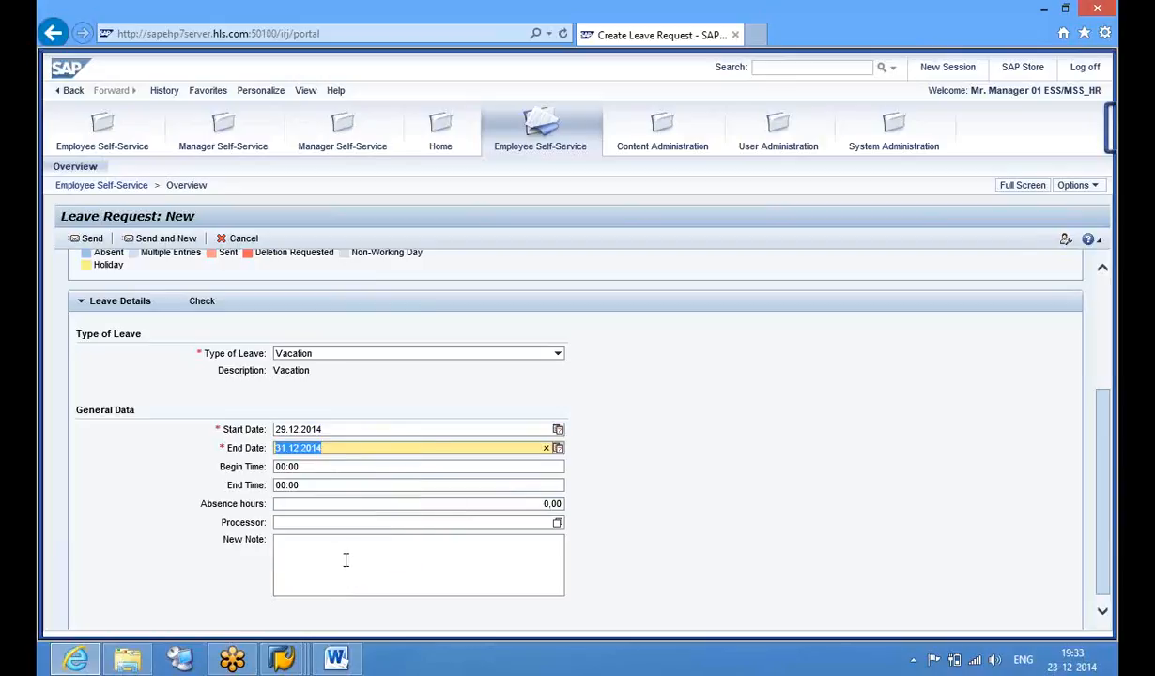
click(559, 524)
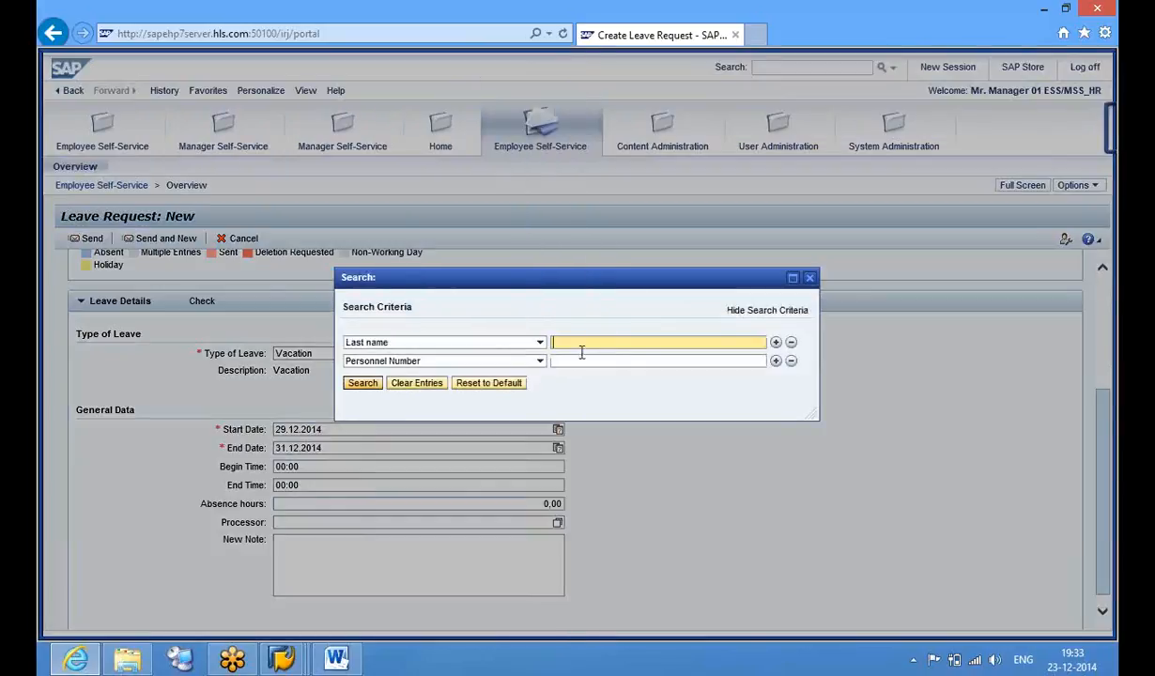
Search processors by personnel number and select the found employee as processor
click(363, 385)
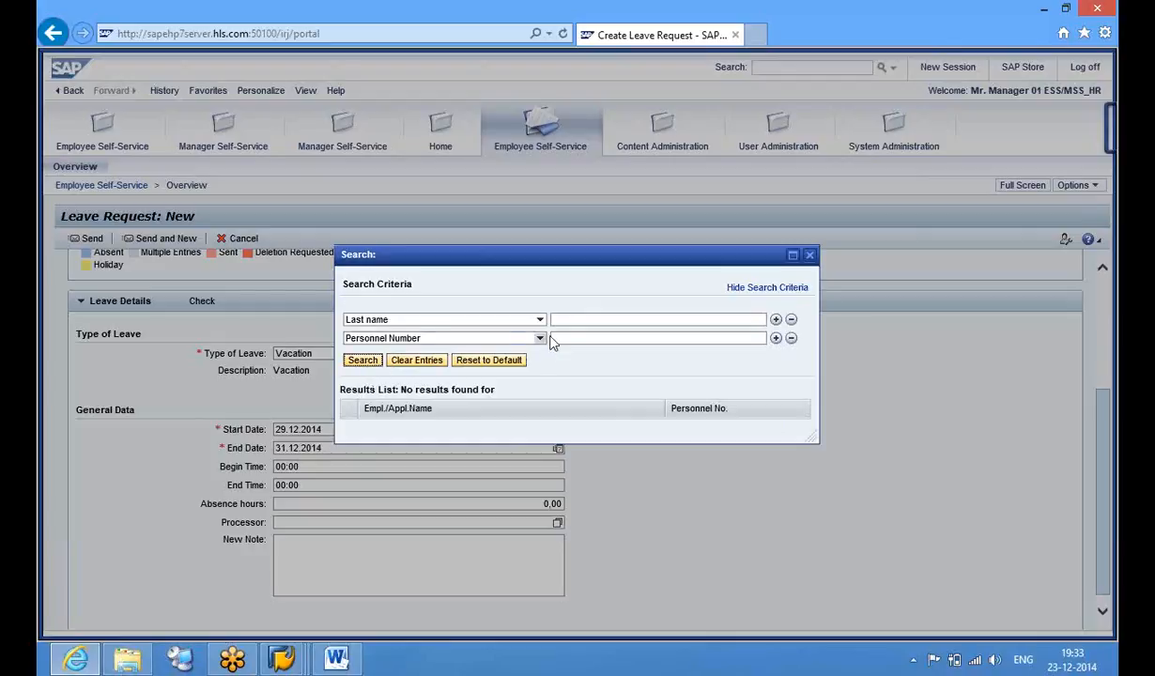
click(581, 341)
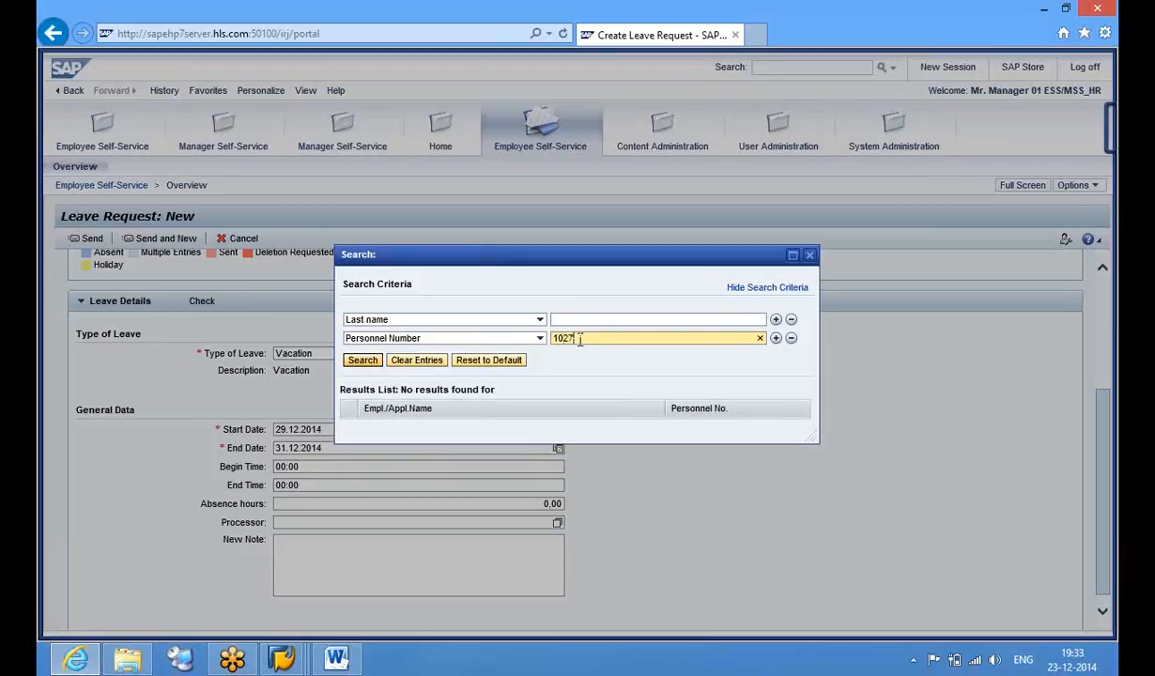
key(Return)
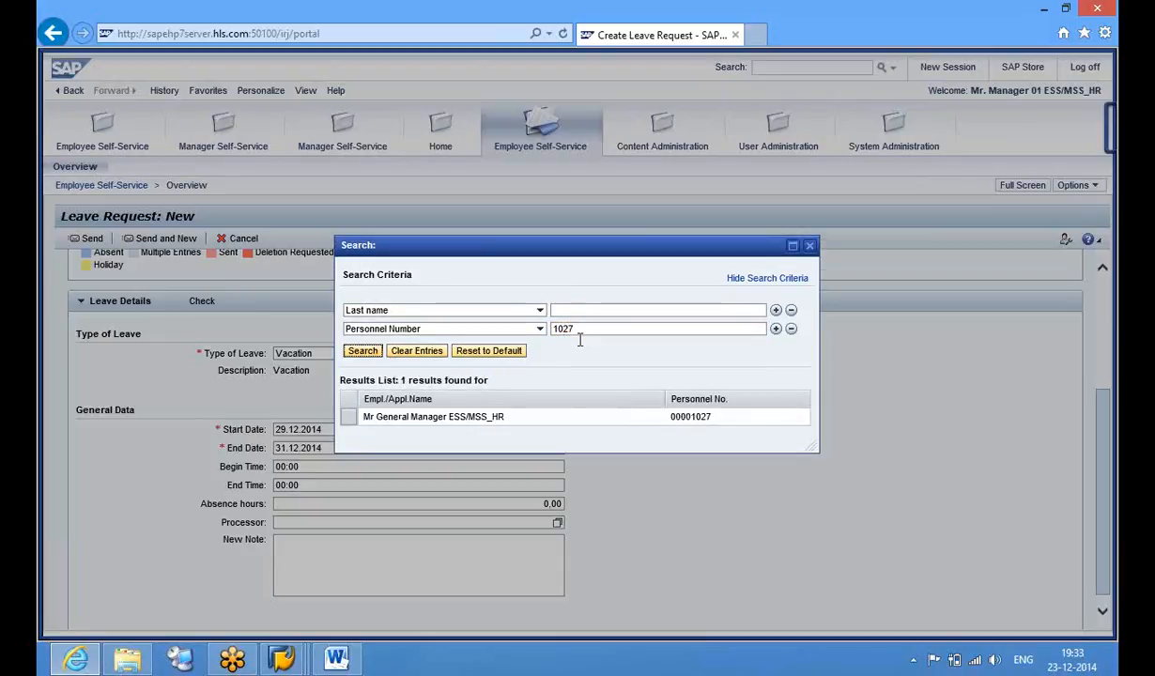
click(347, 420)
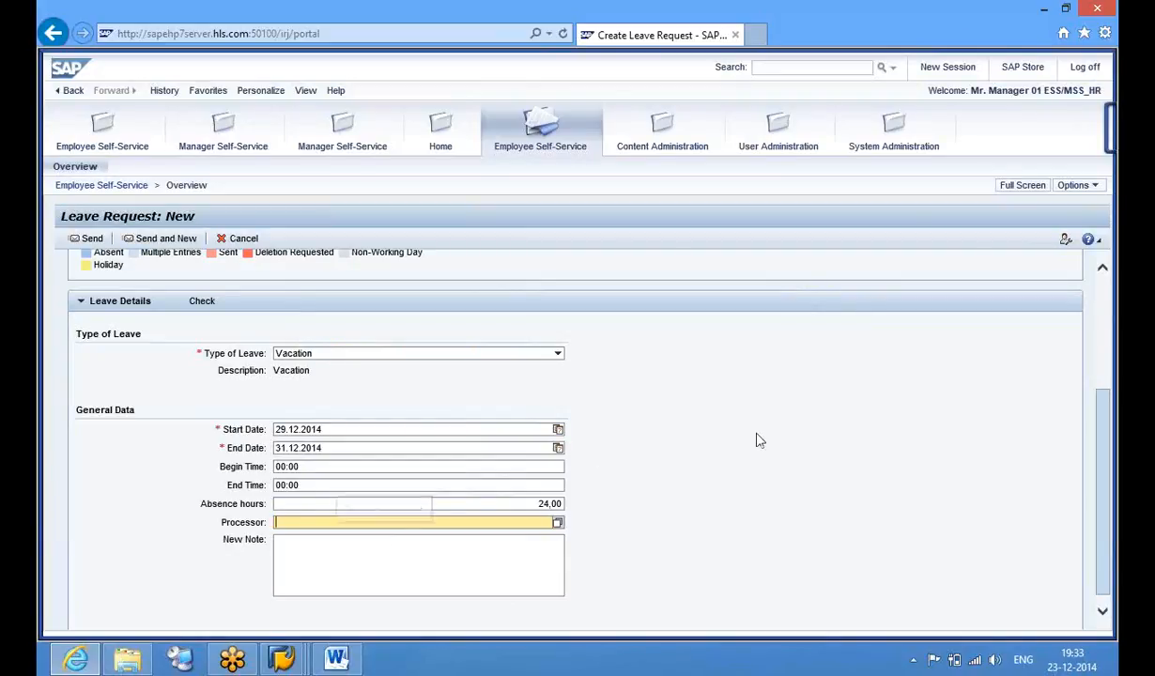
Enter the approver as processor, check the request, and send it, which fails with 'Approver does not exist'
scroll(1105, 336, up, 3)
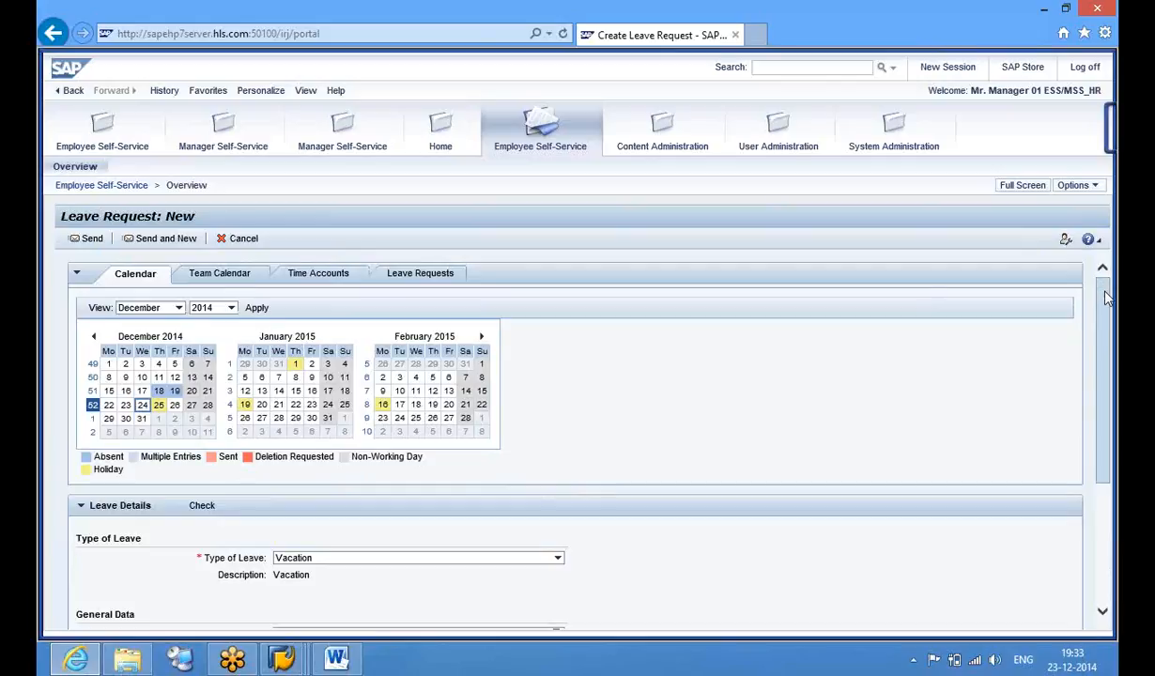
drag(1107, 409, 1106, 423)
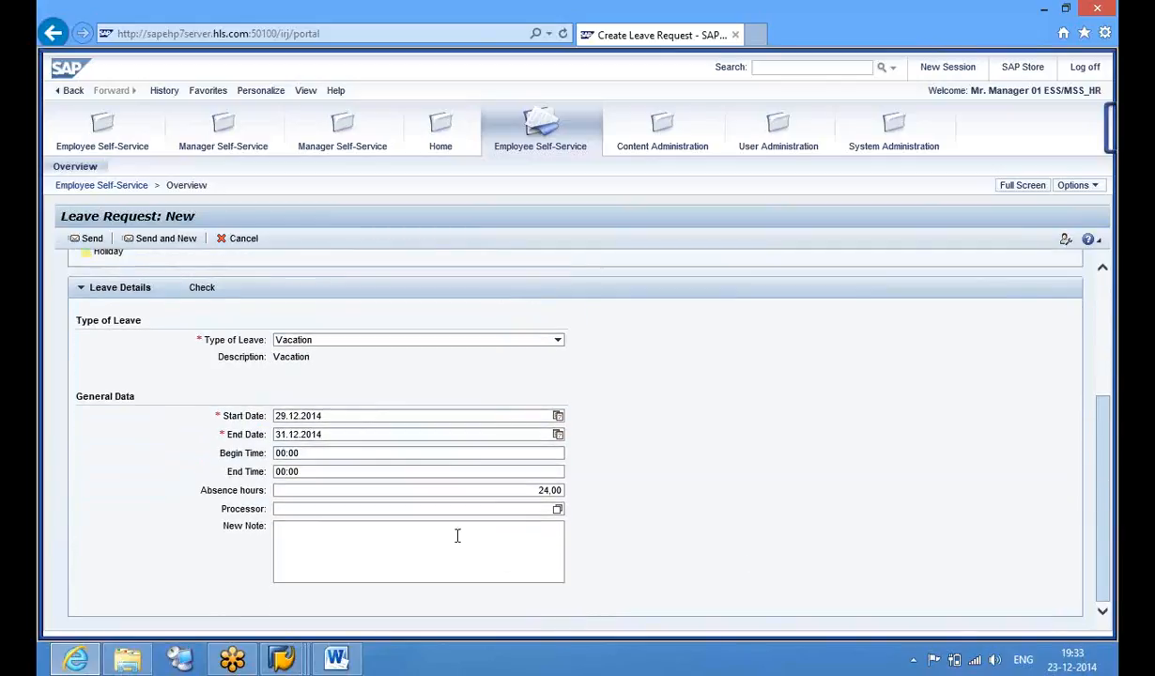
click(438, 510)
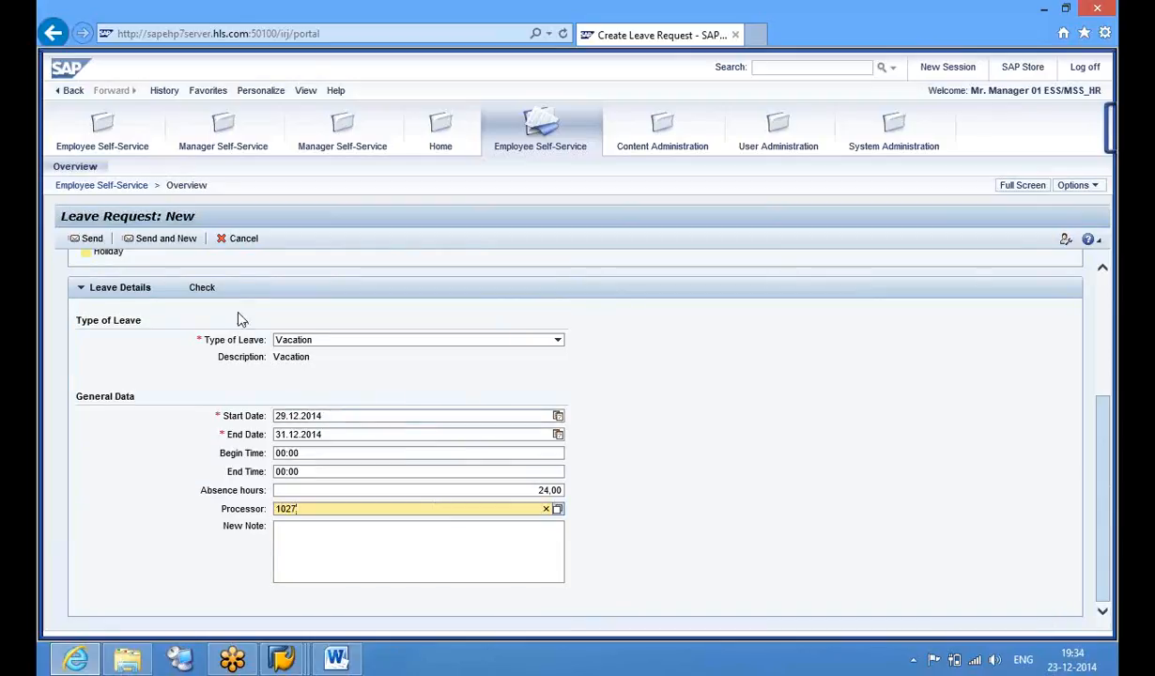
click(201, 291)
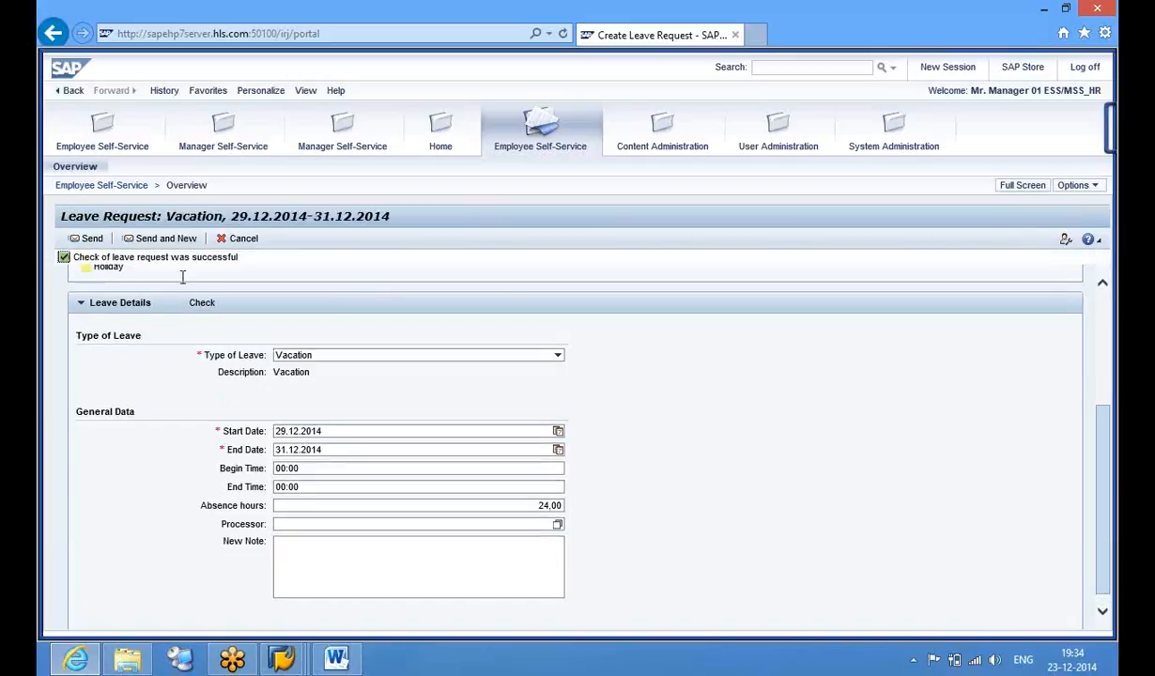
click(92, 239)
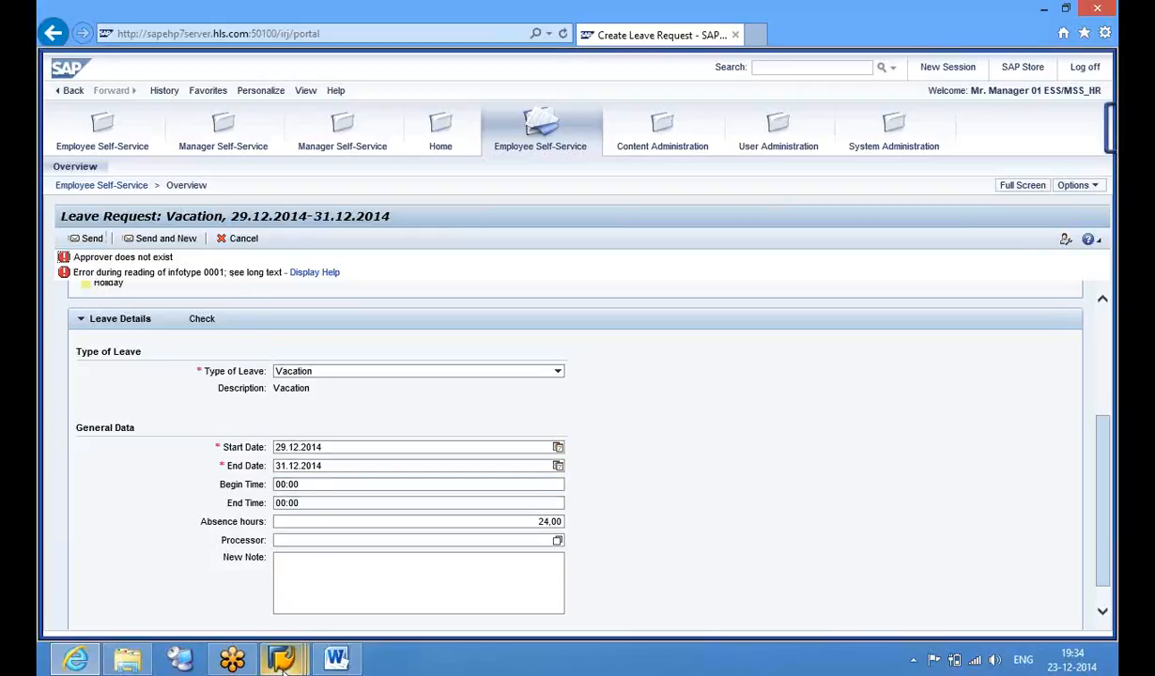
mouse_move(282, 659)
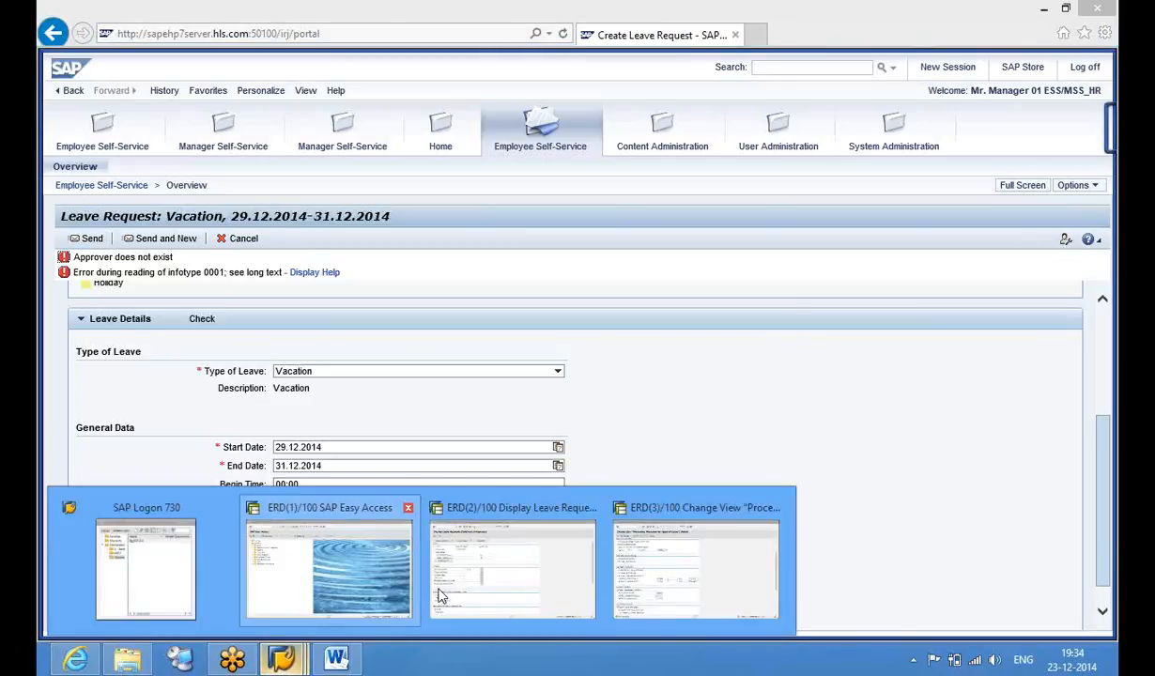
Save the leave-type processing table and go back to its overview
click(687, 577)
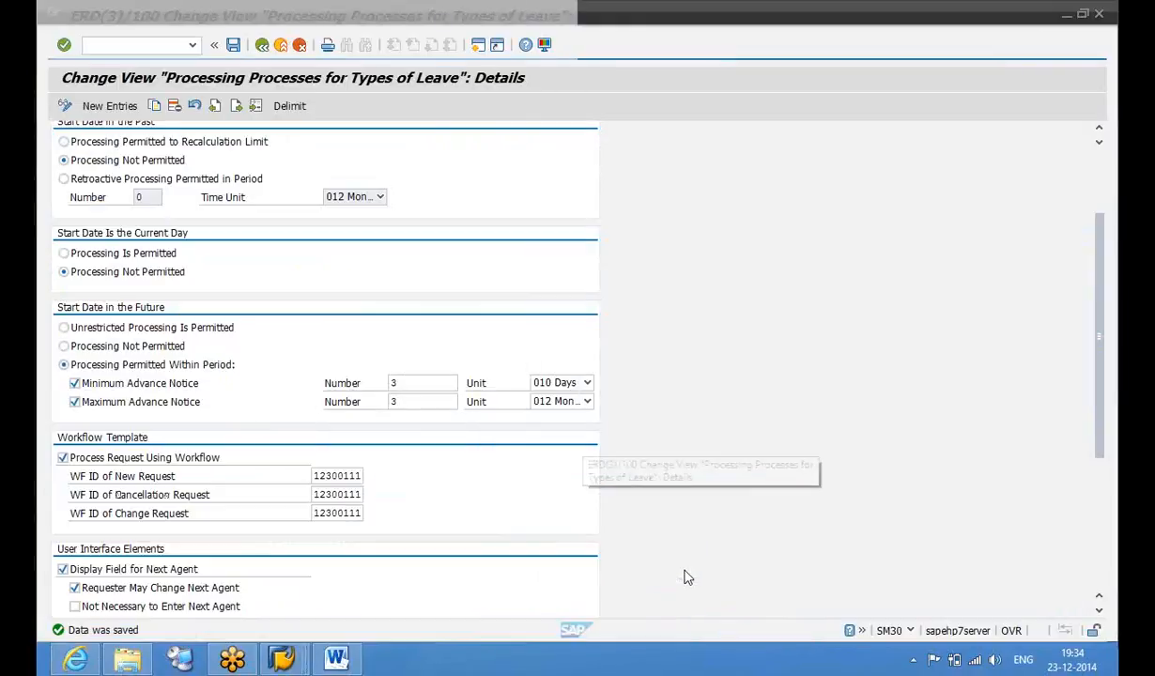
click(234, 47)
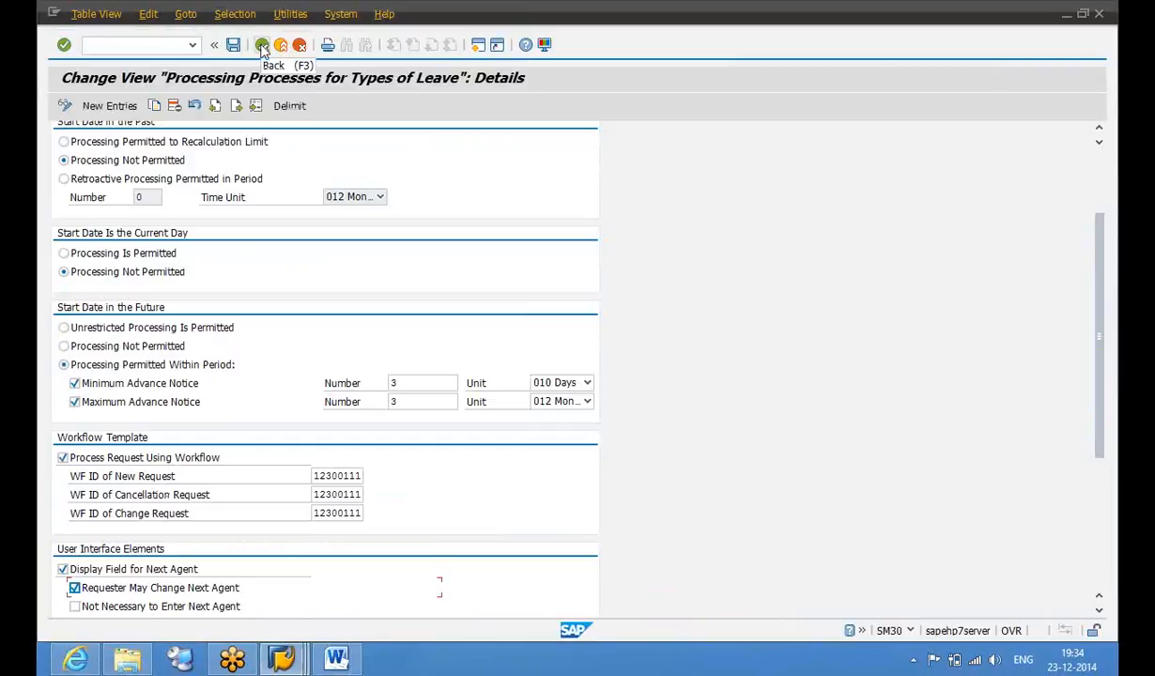
click(262, 45)
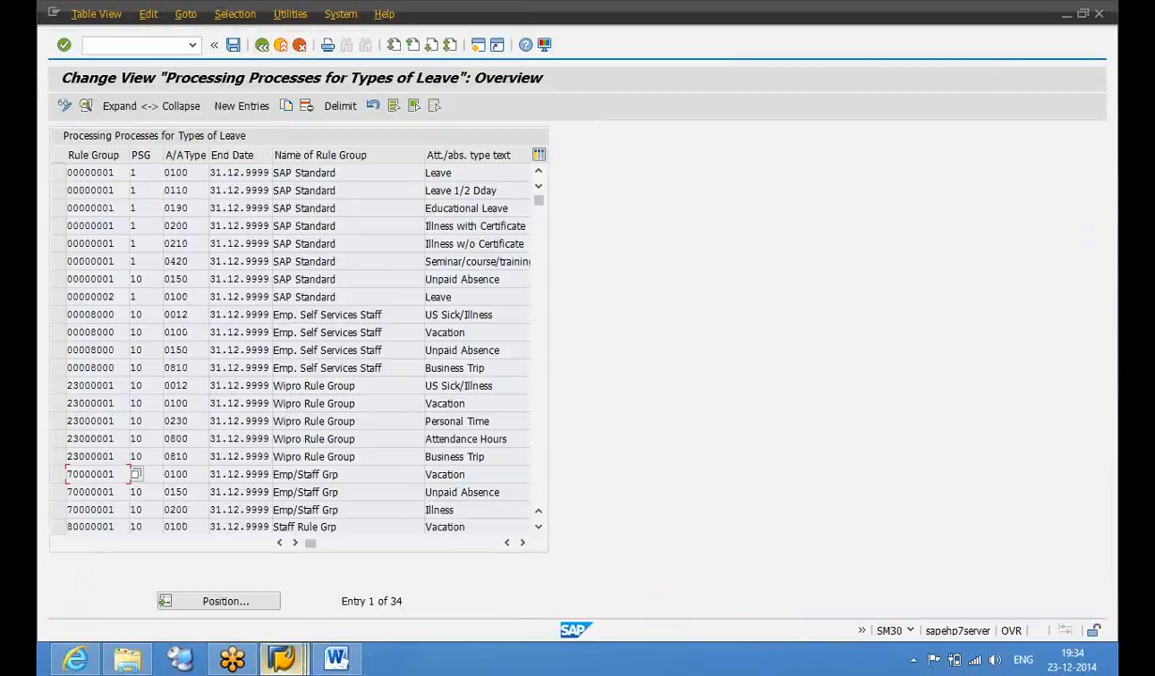
Exit the processing table to SAP Easy Access and start PA30
mouse_move(282, 660)
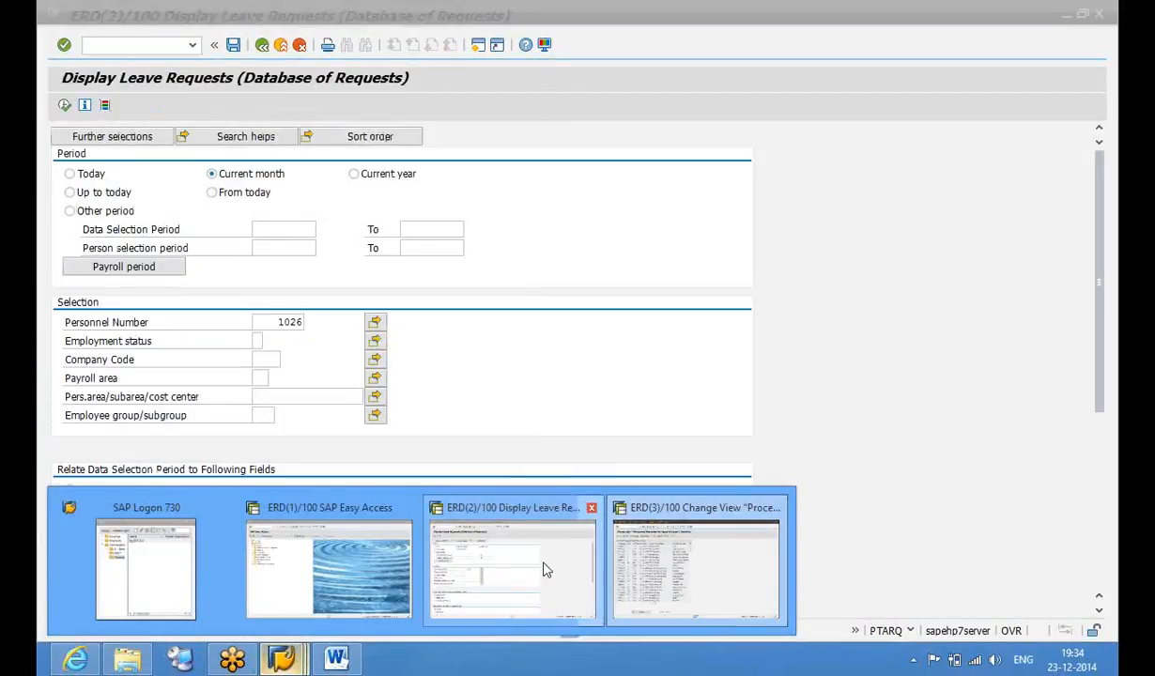
click(542, 567)
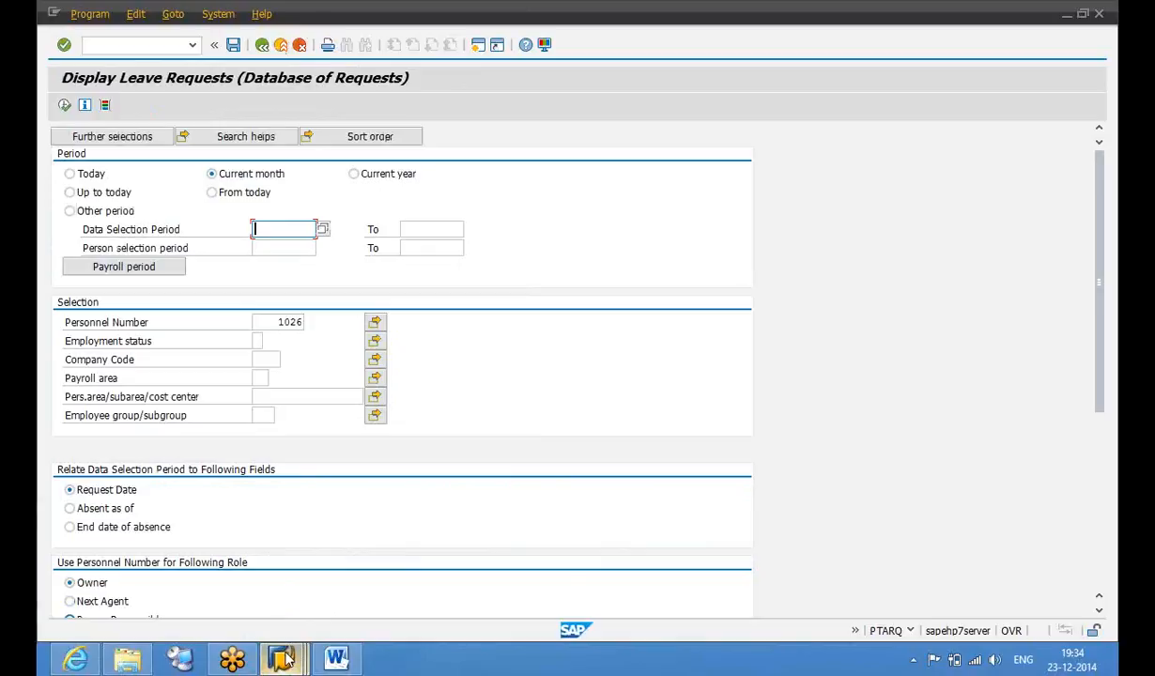
mouse_move(282, 660)
click(667, 573)
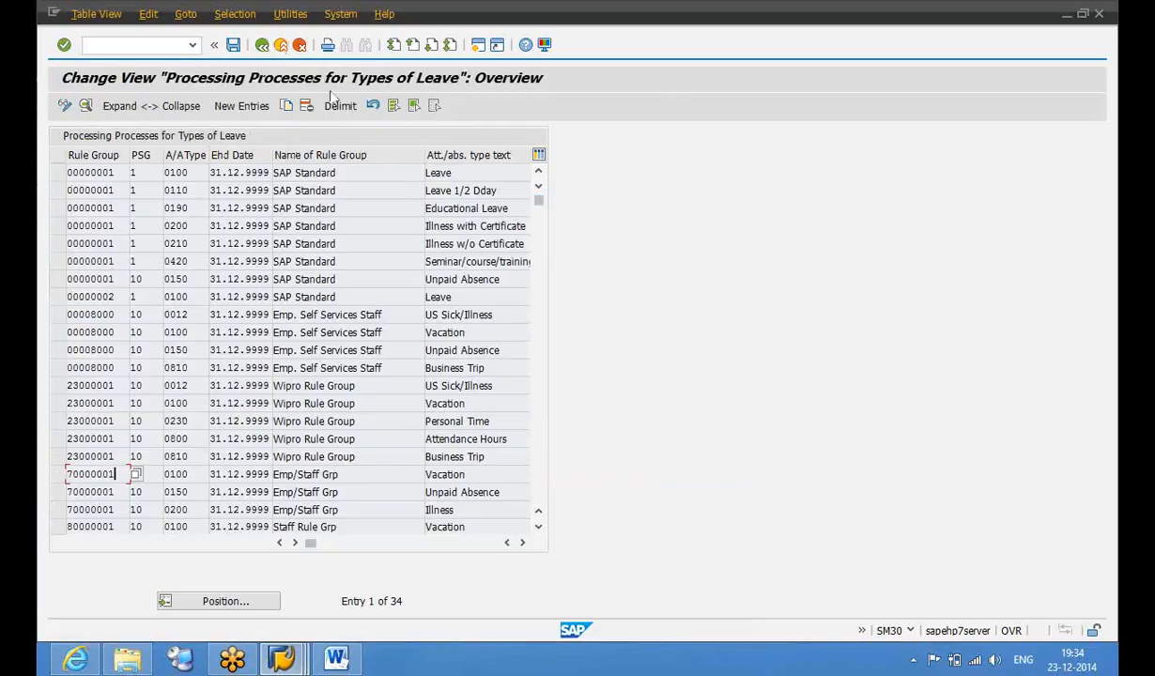
click(281, 47)
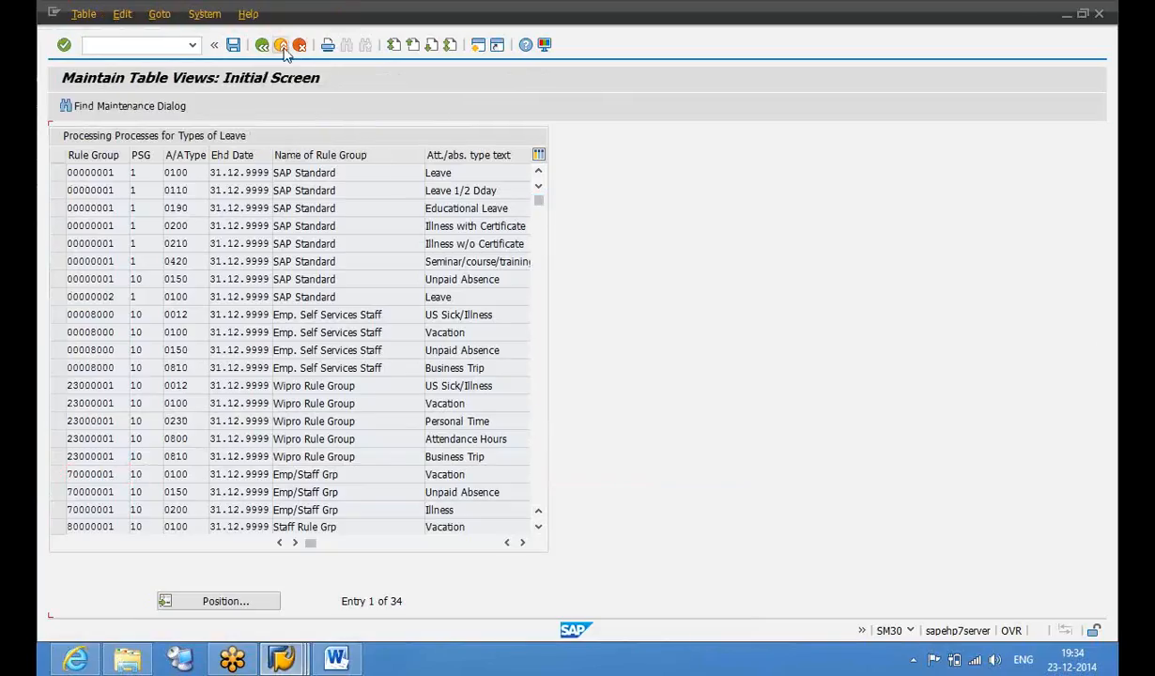
click(284, 49)
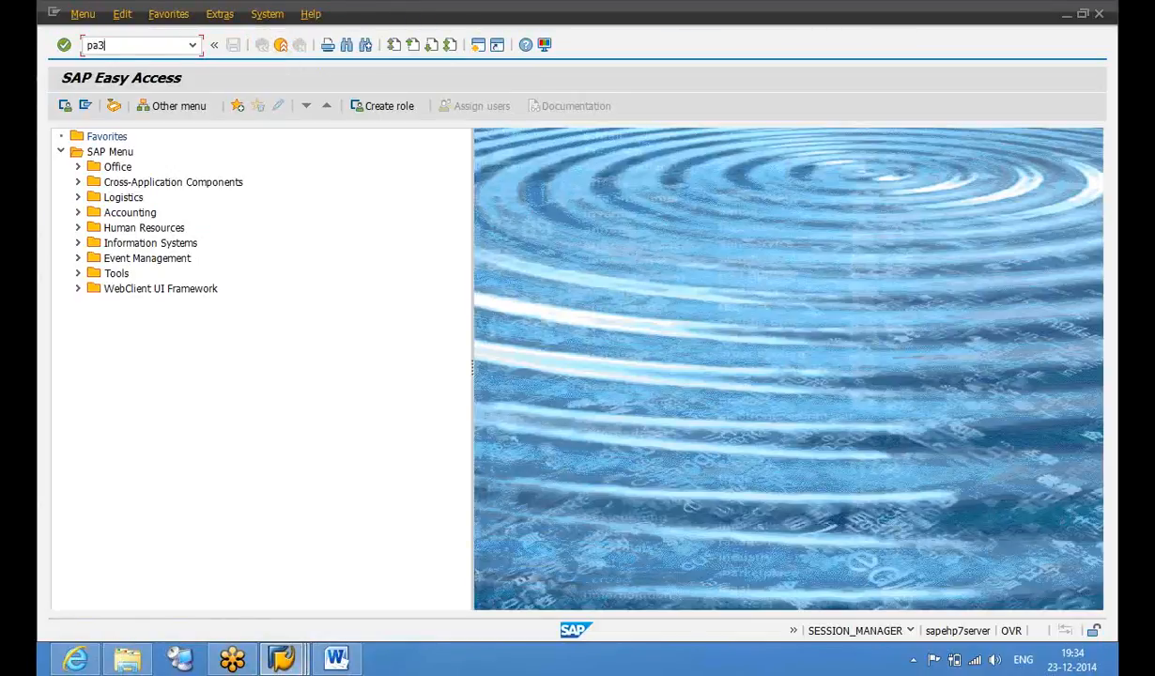
key(Return)
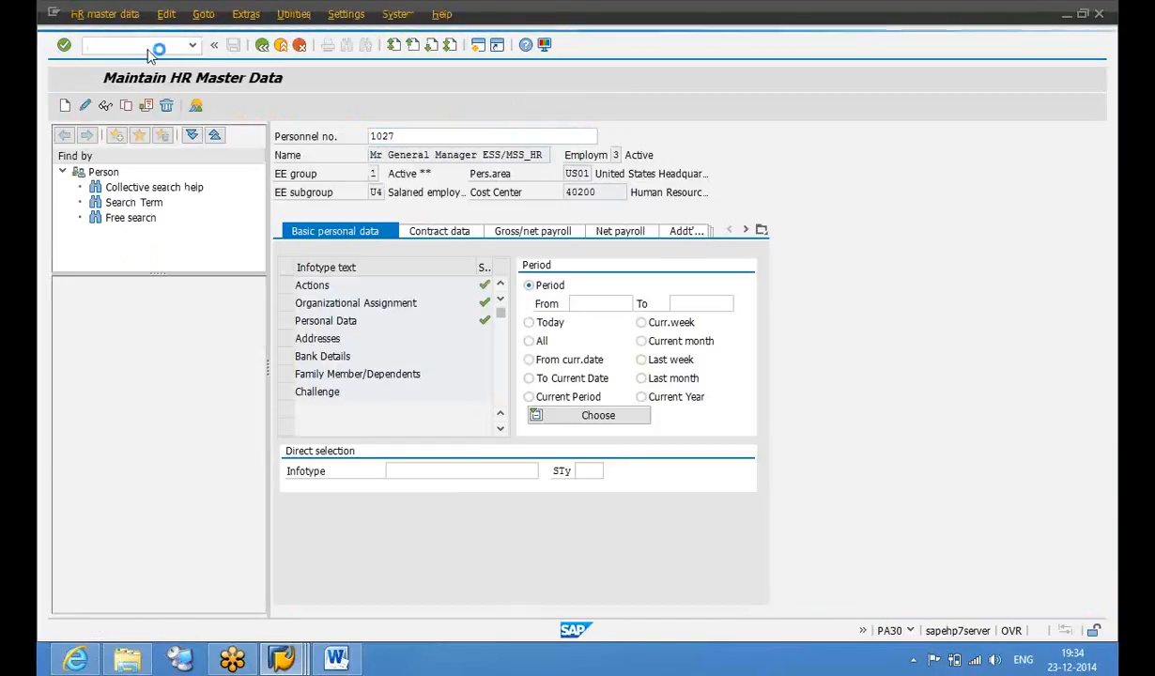
In PP01, create a new Relationships record for the position with related object type C Job
key(F3)
text(p)
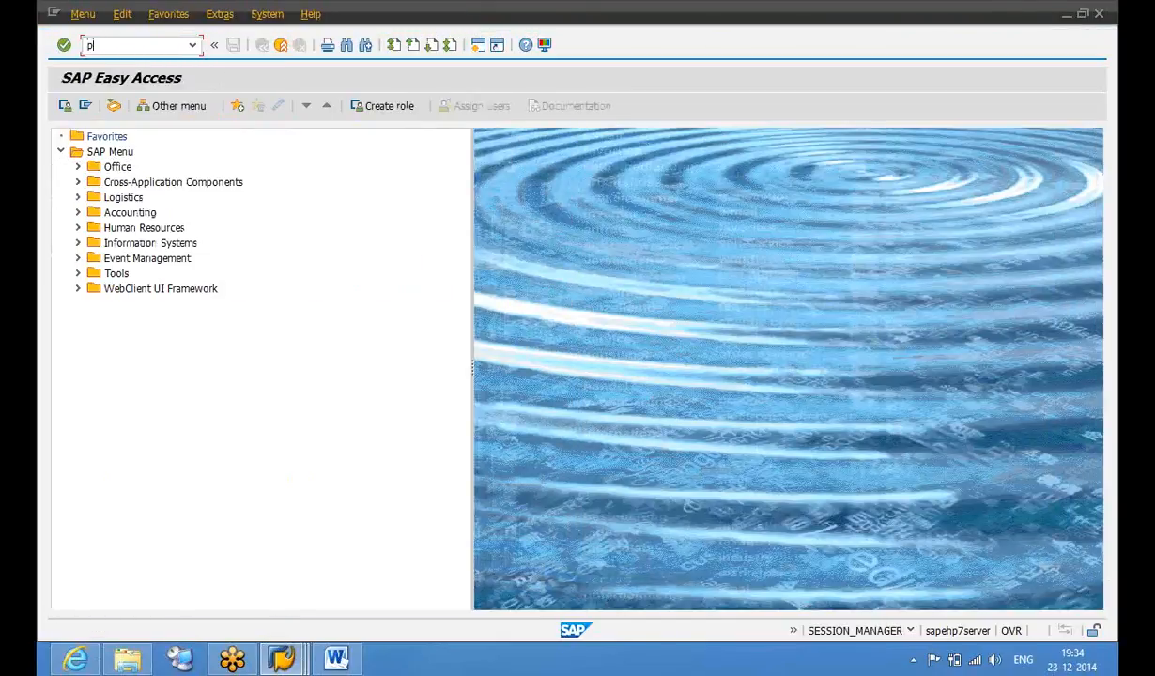
text(p01)
key(Return)
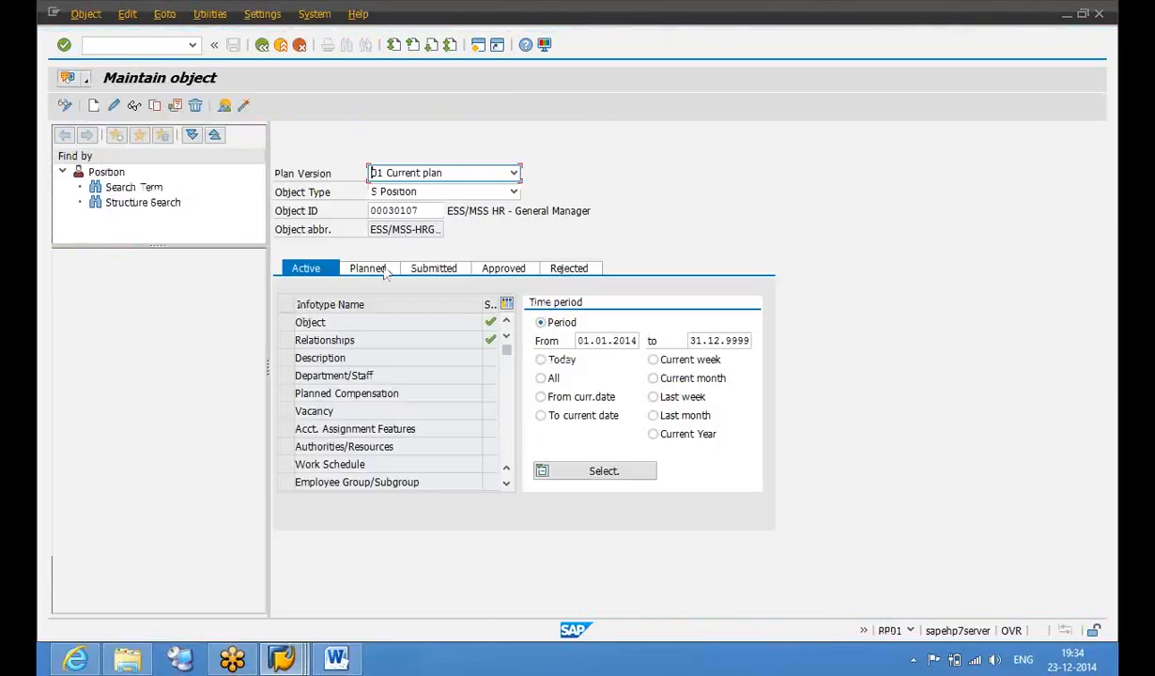
click(285, 340)
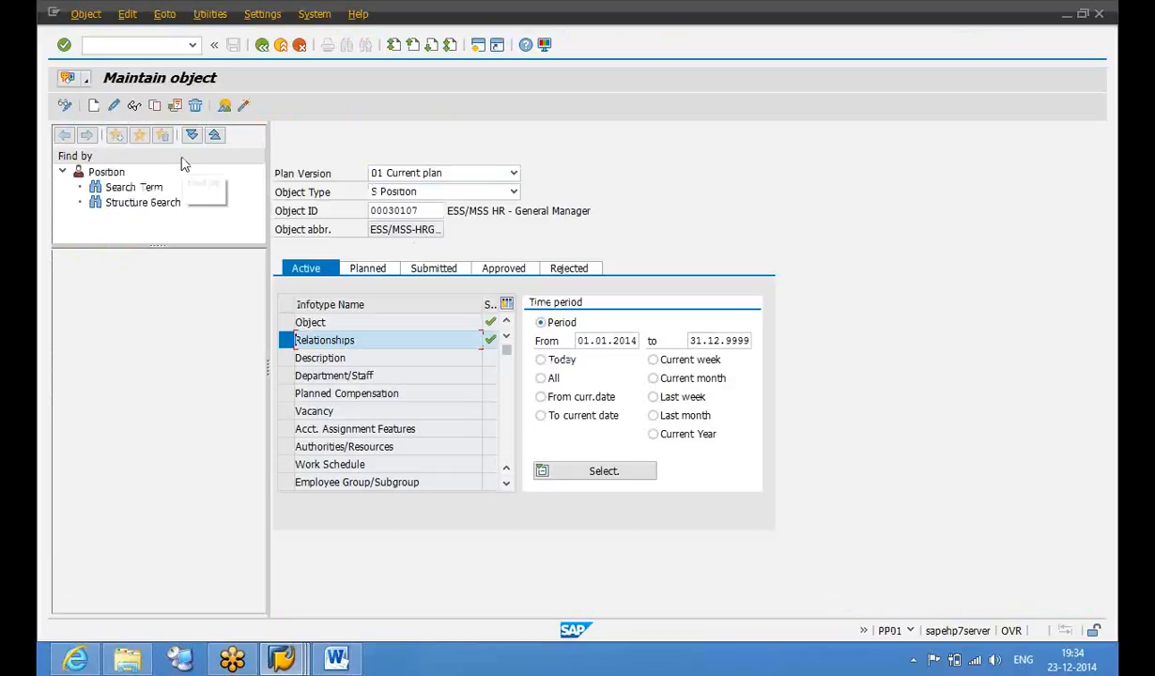
click(95, 106)
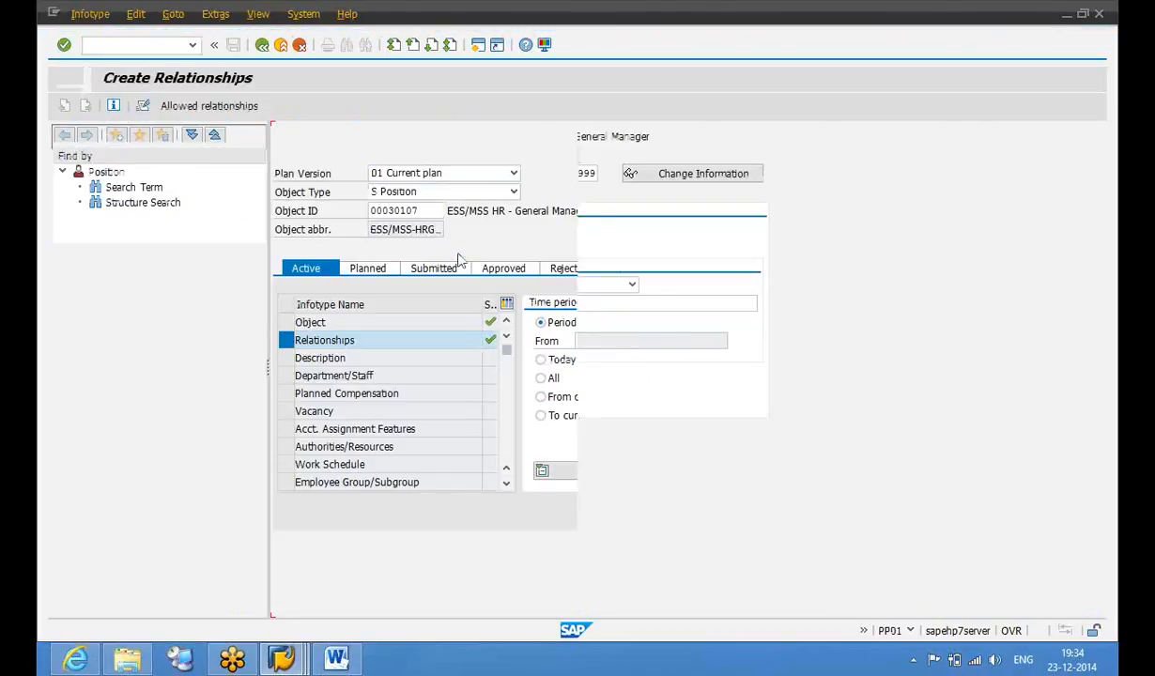
click(523, 284)
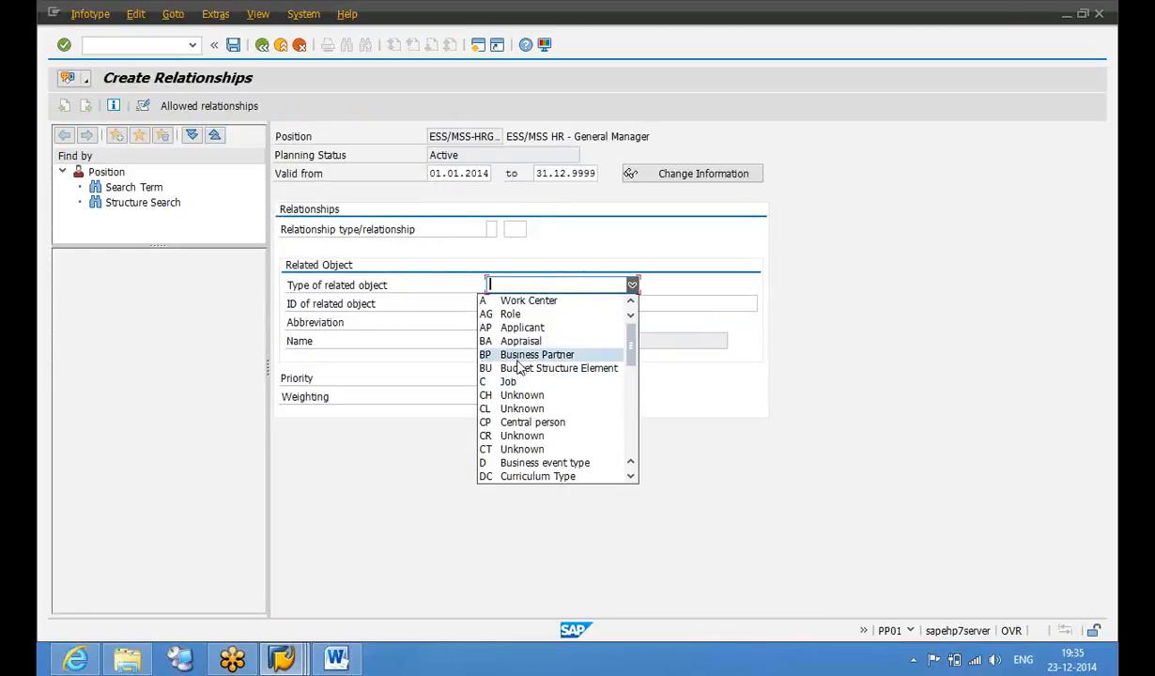
click(518, 382)
Set relationship B 007 'Is described by' to job ESS/MSS GM and save it
click(495, 227)
click(503, 229)
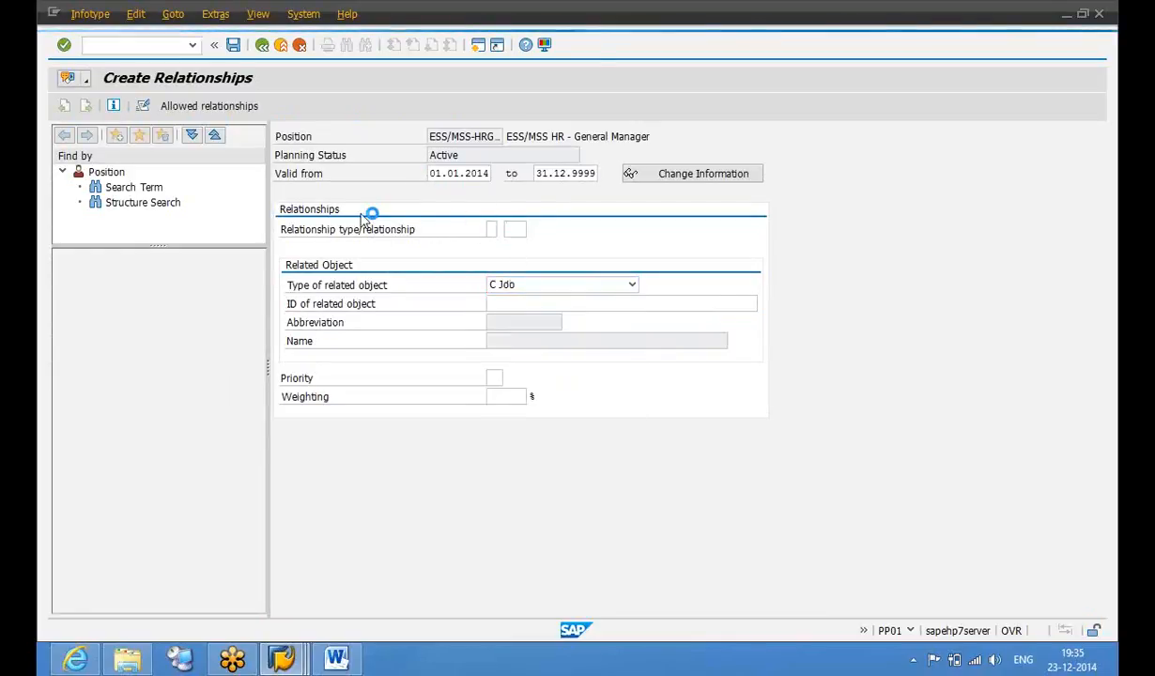
double_click(253, 107)
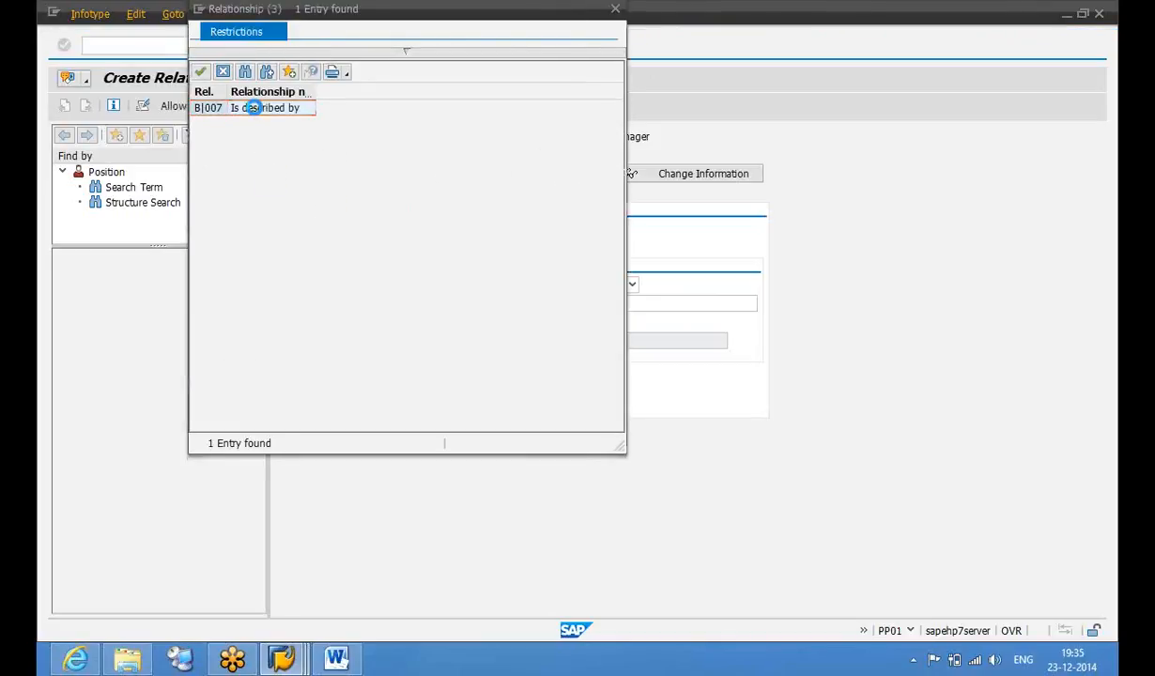
click(610, 302)
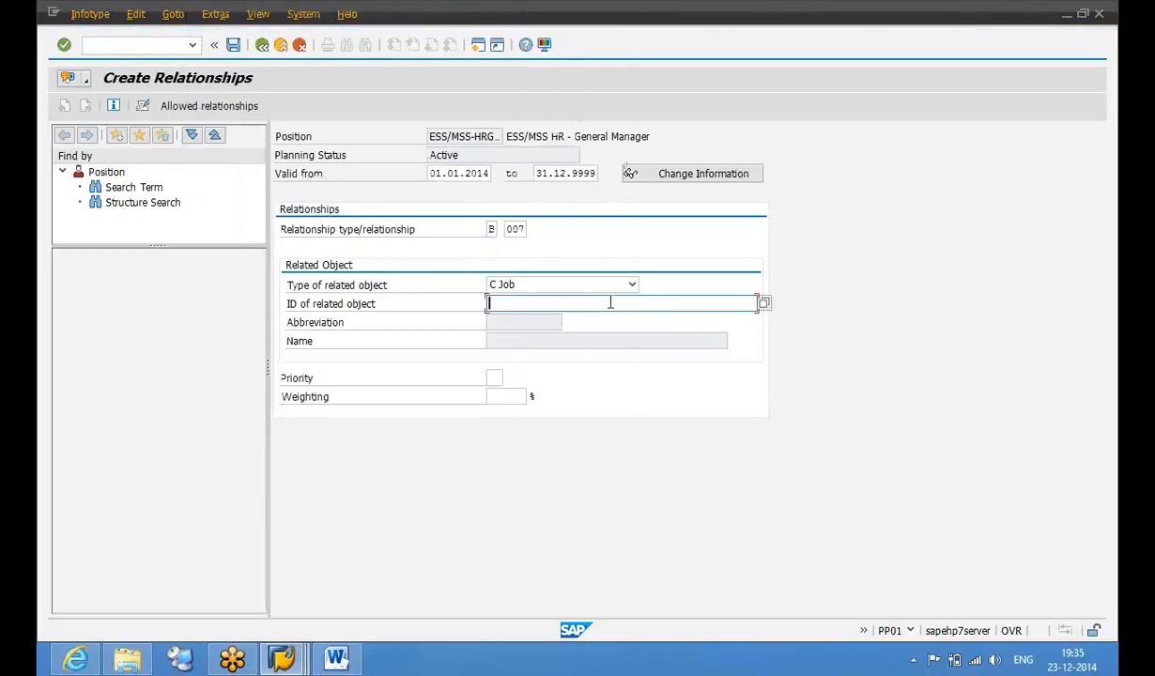
click(765, 304)
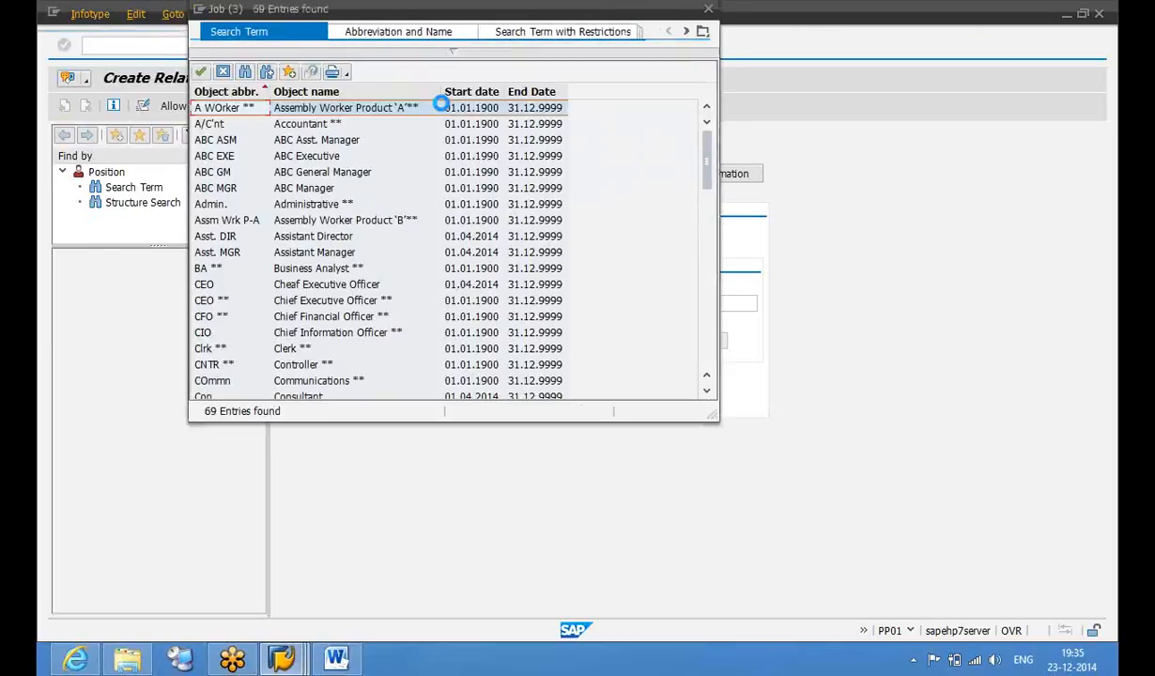
click(336, 204)
key(Down)
key(Down)
key(Down)
key(Down)
key(Down)
key(Down)
key(Down)
key(Down)
key(Down)
key(Down)
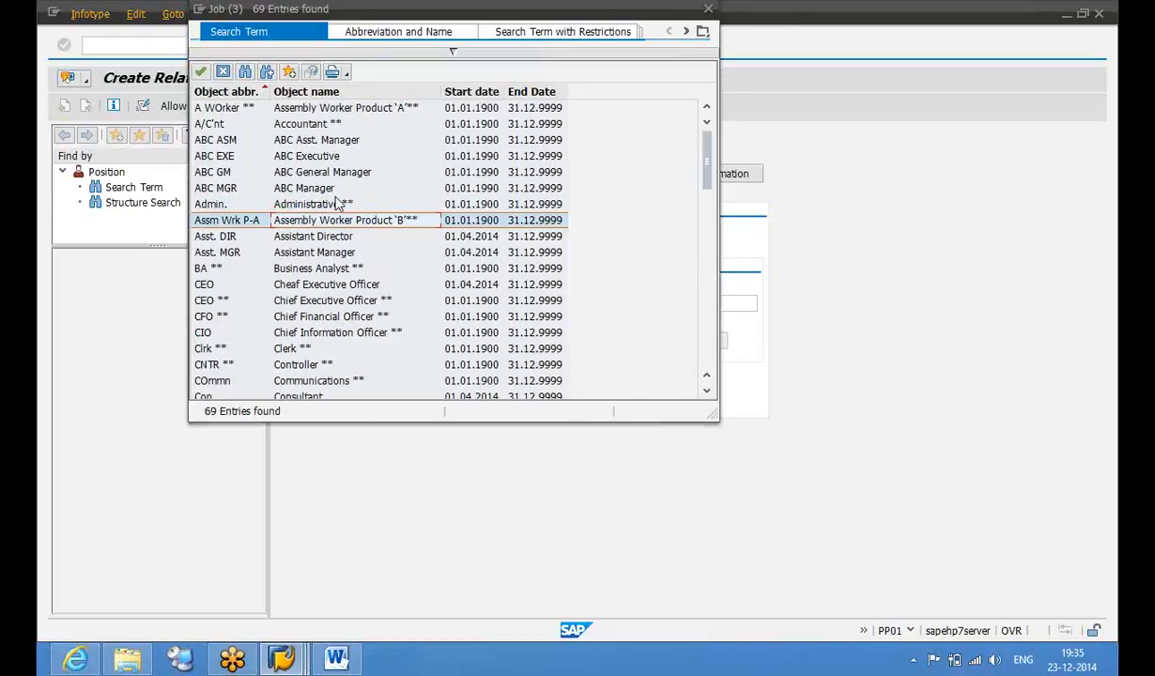
key(Down)
key(Down)
key(Down)
key(Down)
key(Down)
key(Down)
key(Down)
key(Down)
key(Down)
key(Down)
key(Down)
key(Down)
key(Down)
key(Down)
key(Down)
key(Down)
key(Down)
key(Up)
key(Up)
key(Up)
key(Up)
key(Return)
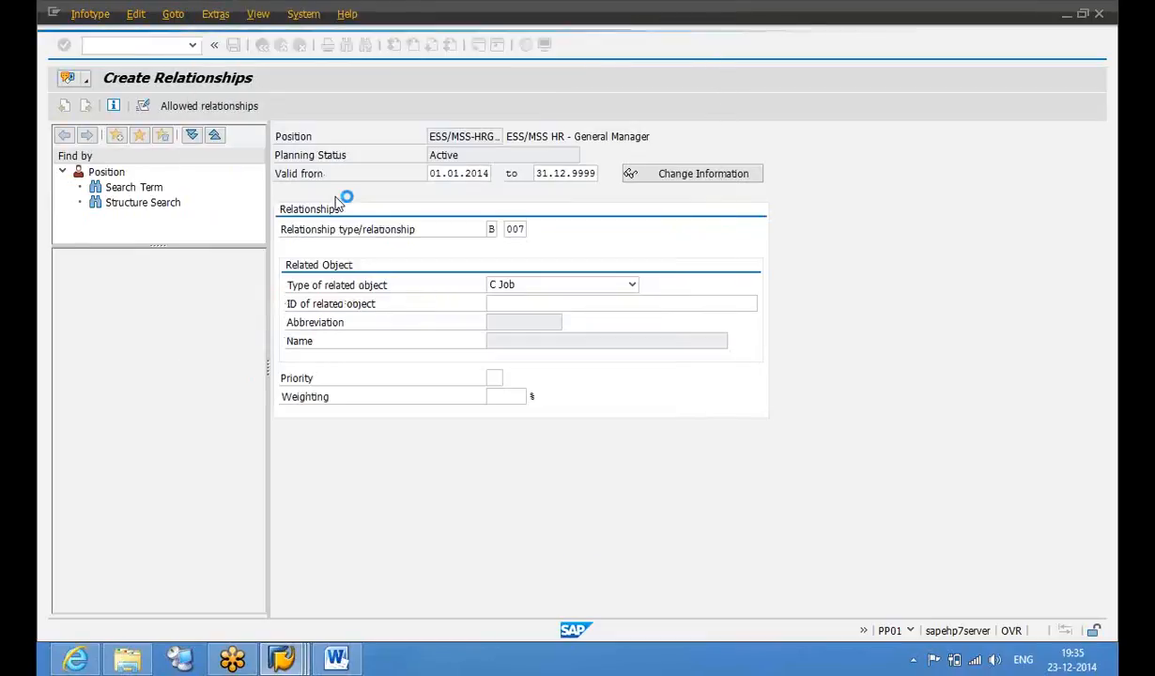
key(Return)
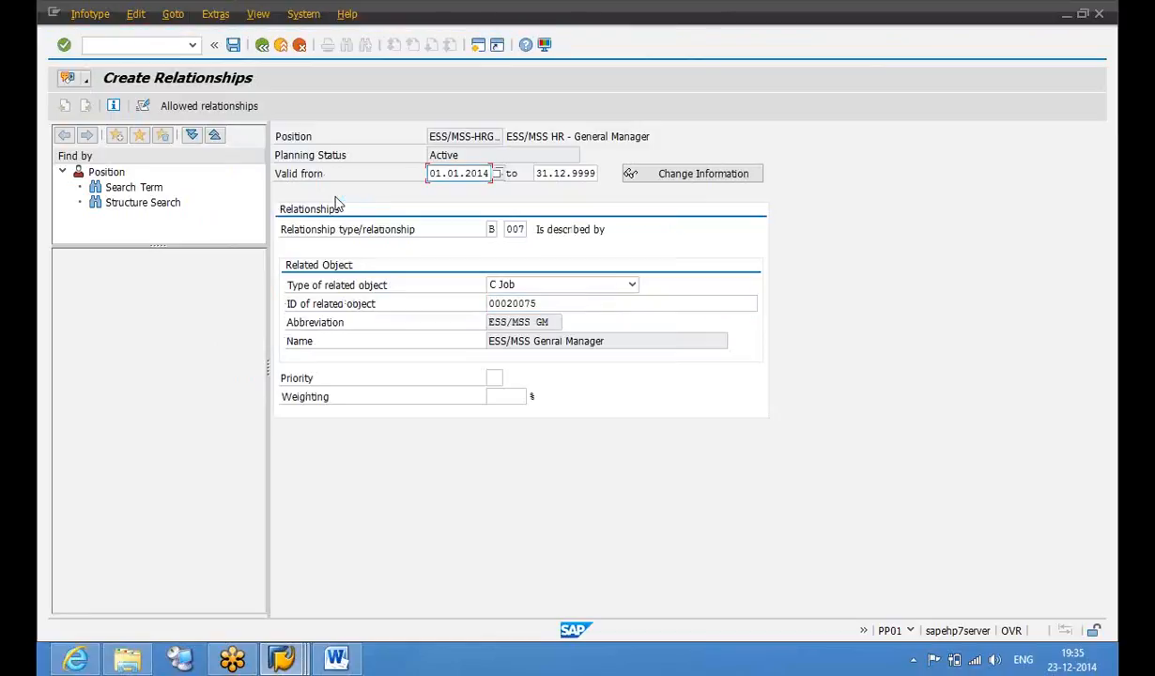
key(ctrl+s)
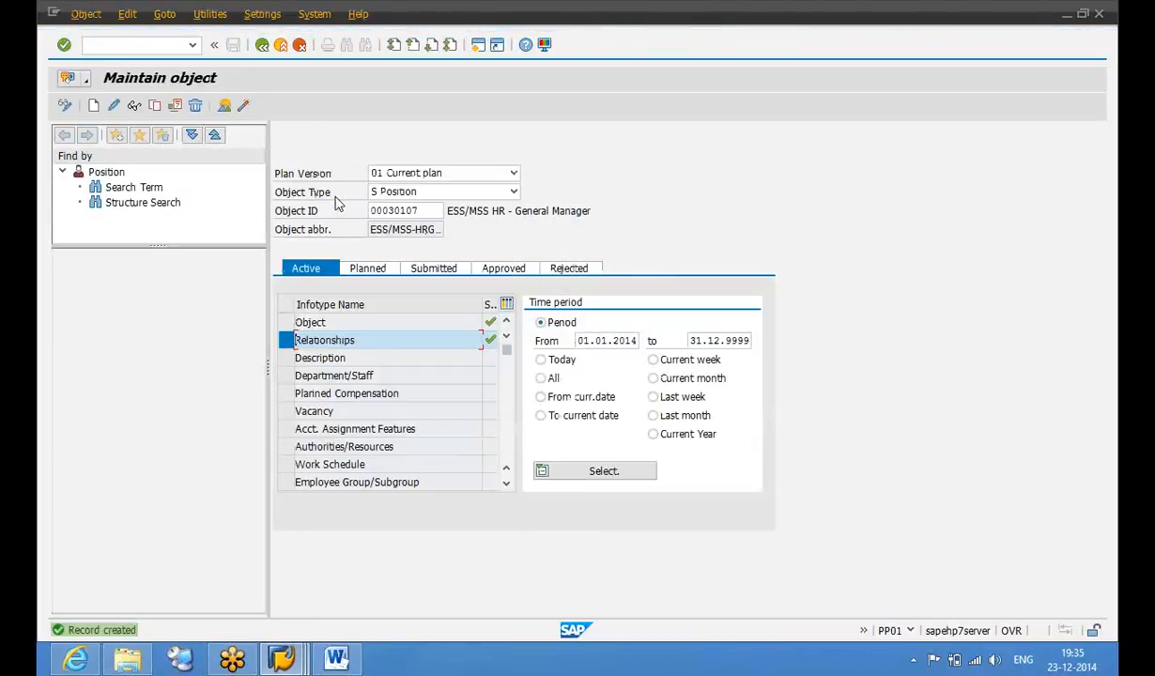
click(226, 106)
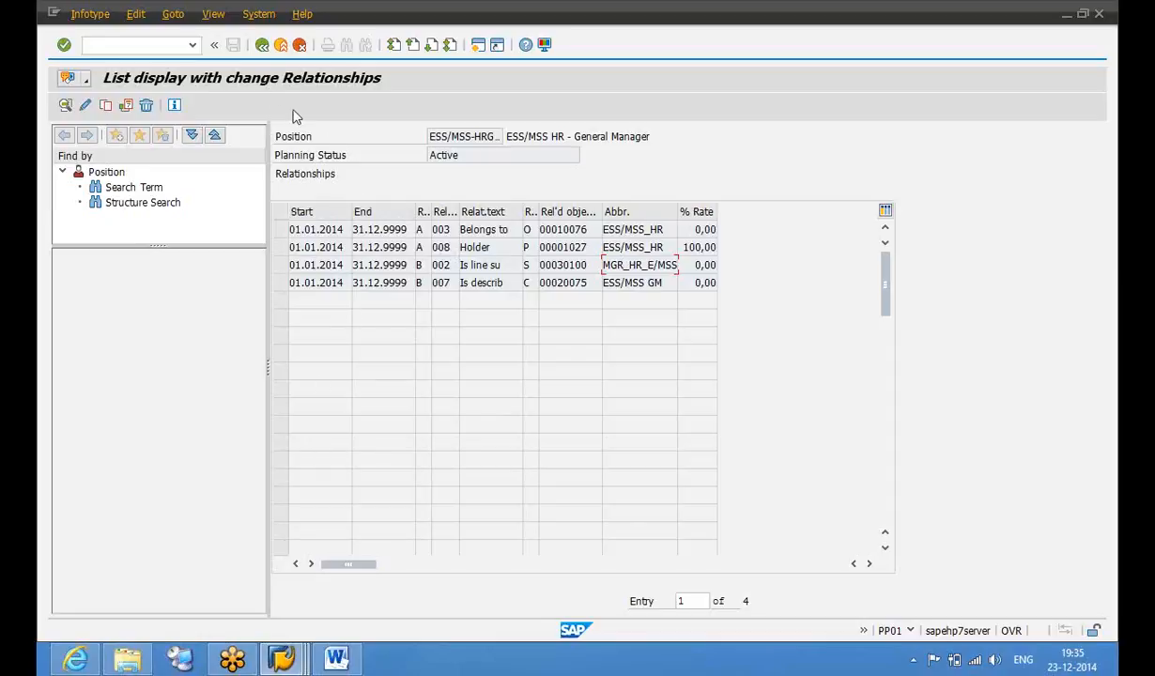
Point the 'Is line supervisor of' relationship at position 00030100, Manager _HR_ESS/MSS, and save
click(281, 266)
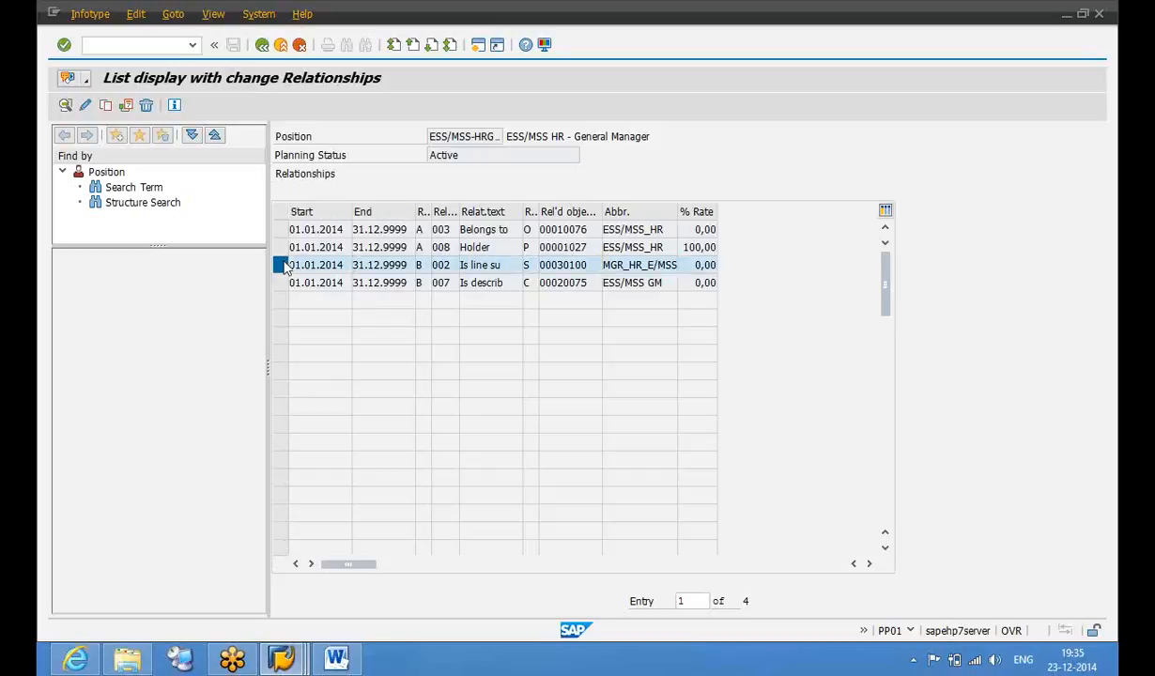
click(86, 106)
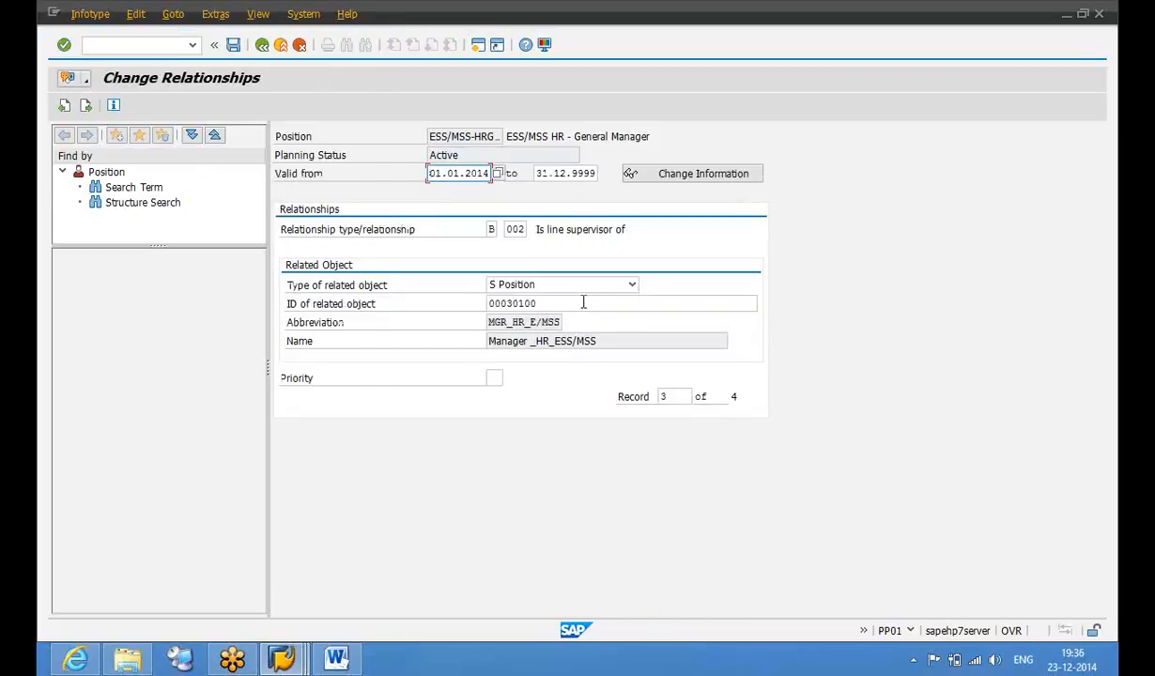
click(583, 303)
click(764, 305)
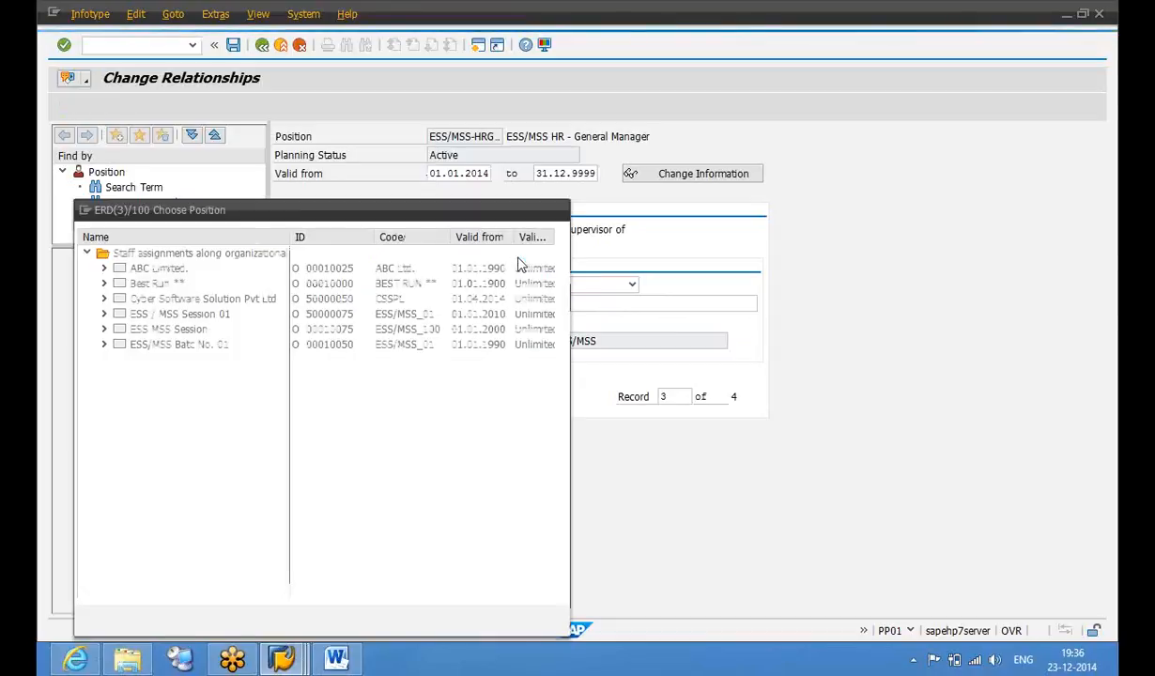
click(105, 328)
click(121, 344)
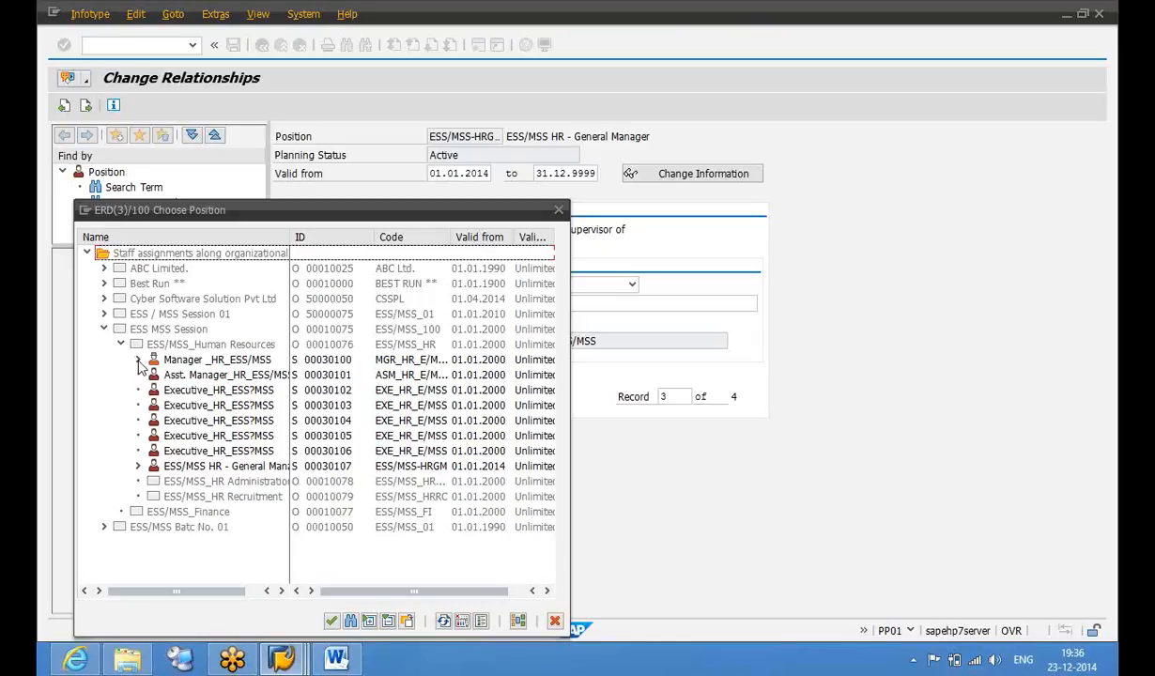
click(139, 361)
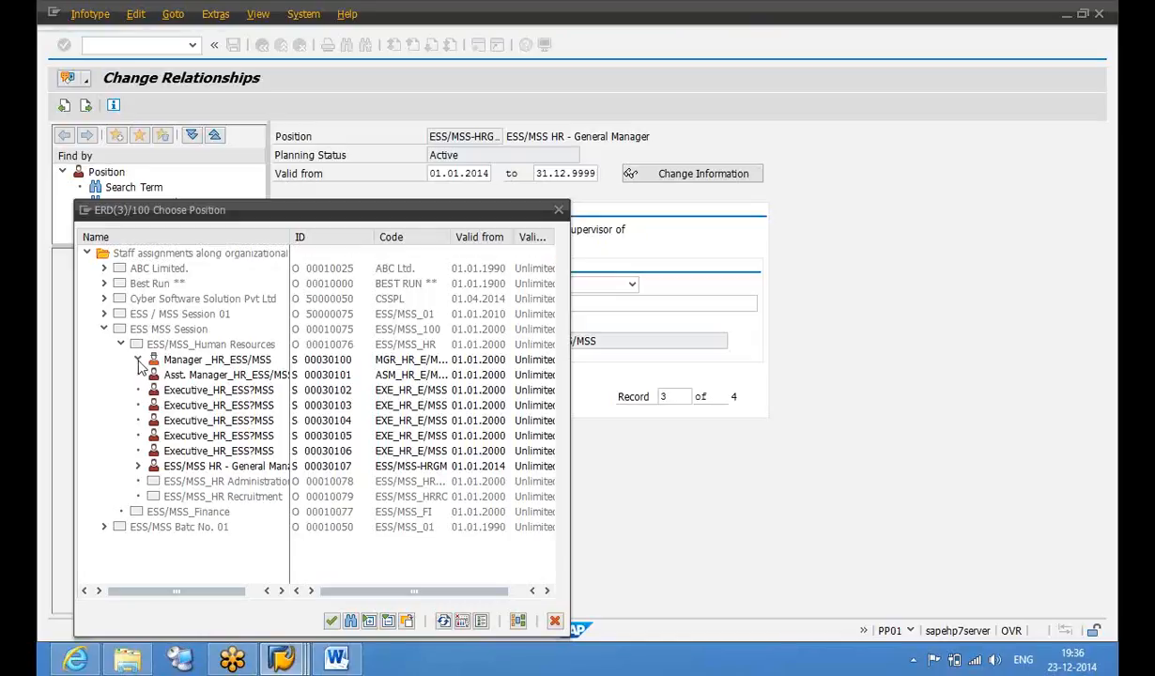
double_click(324, 364)
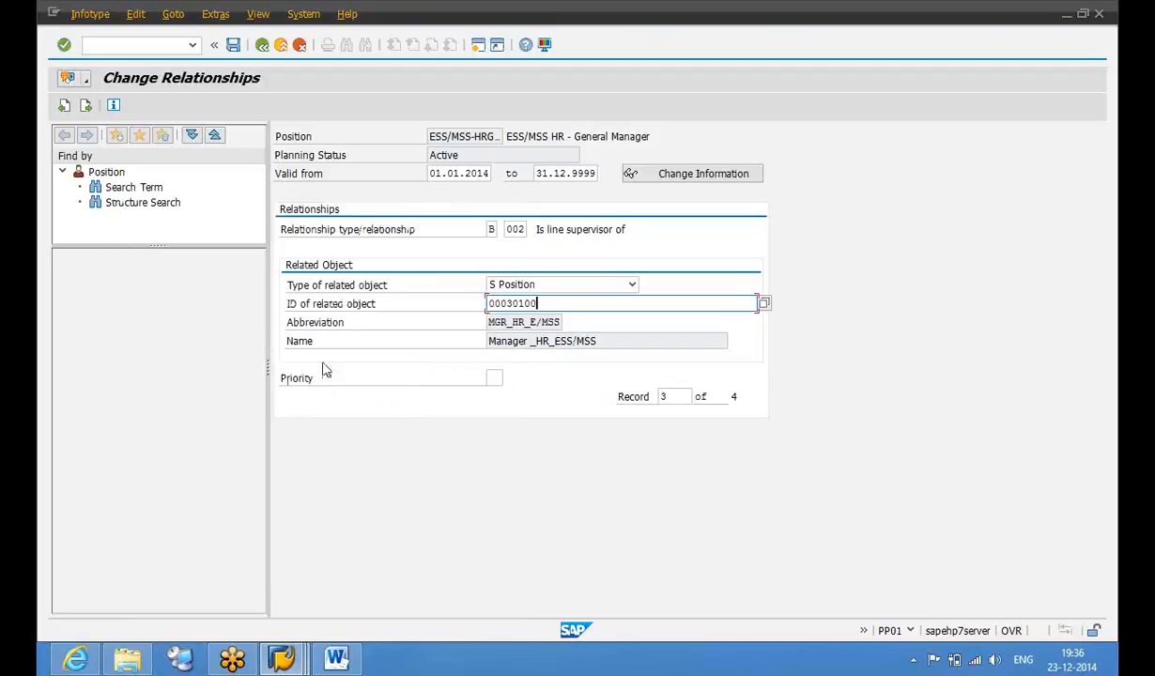
key(Return)
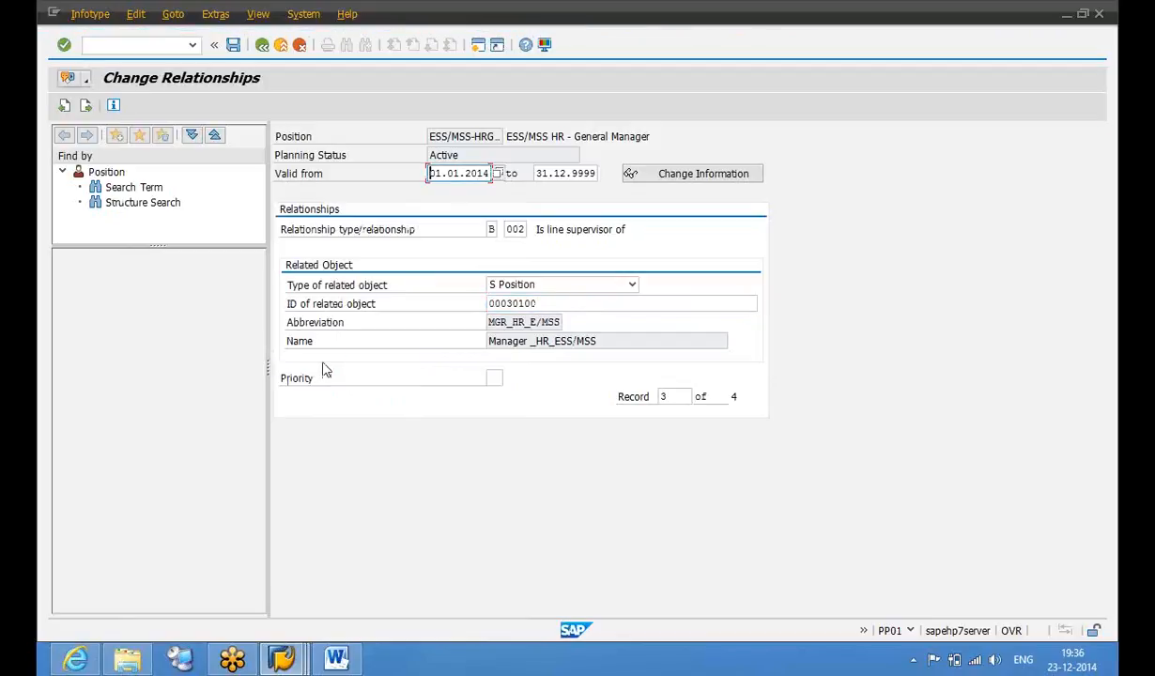
key(ctrl+s)
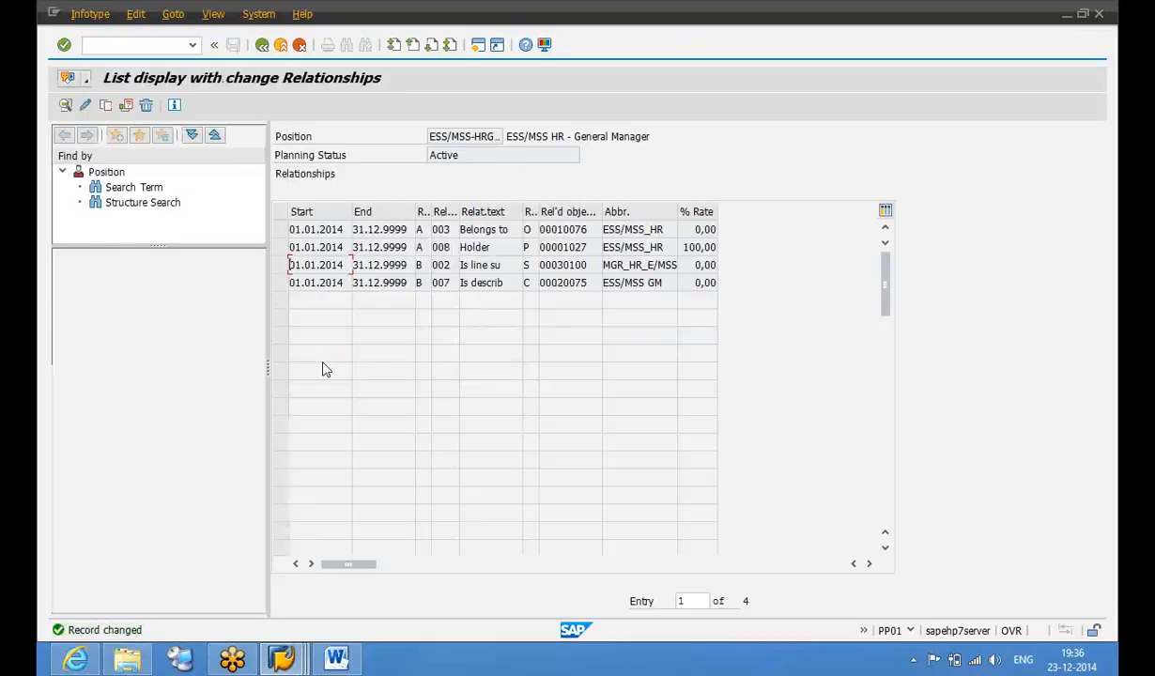
click(264, 49)
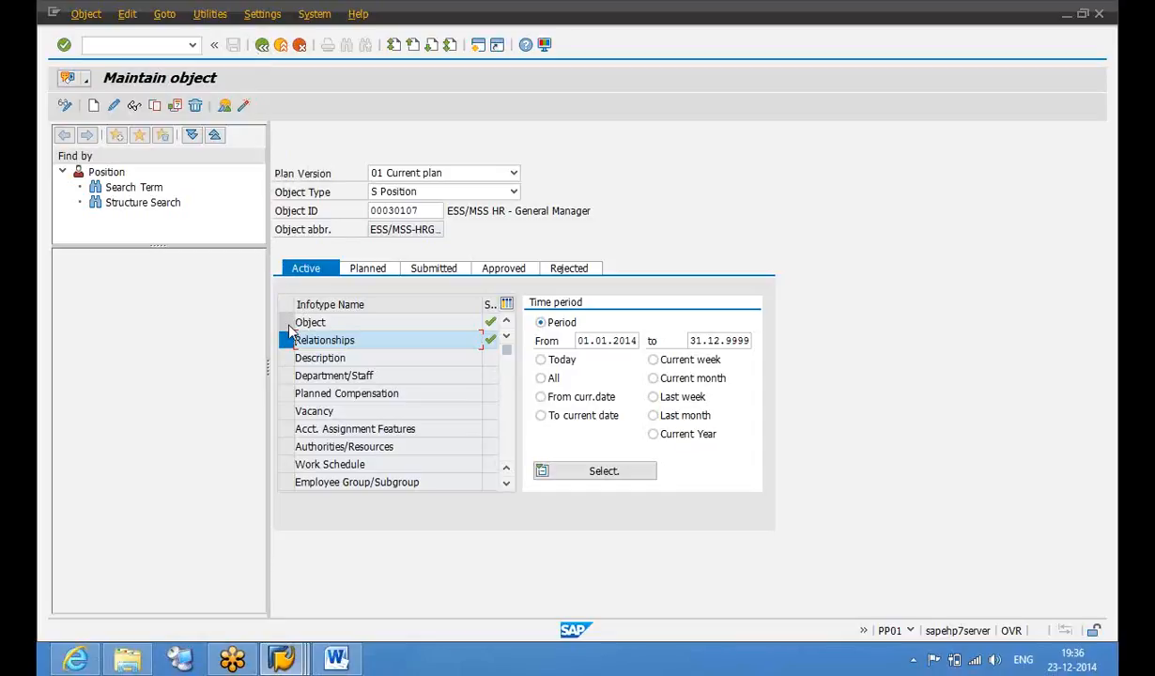
Start a new Position-type relationship, cancel and discard it, then return to SAP Easy Access
click(94, 107)
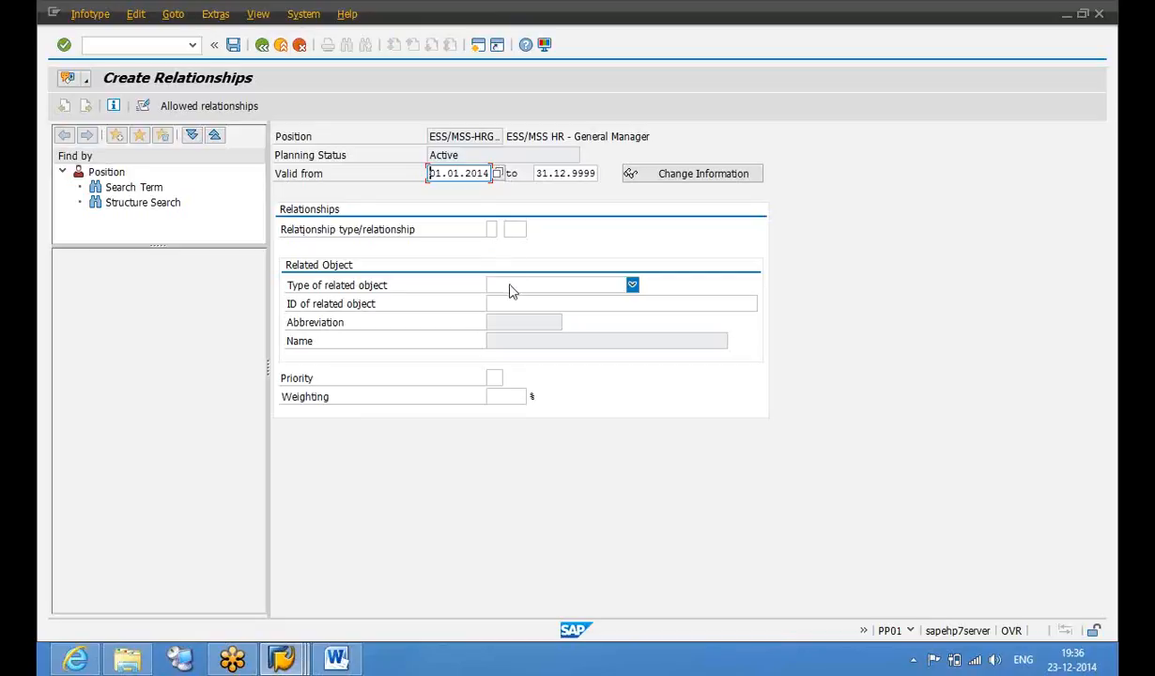
click(632, 284)
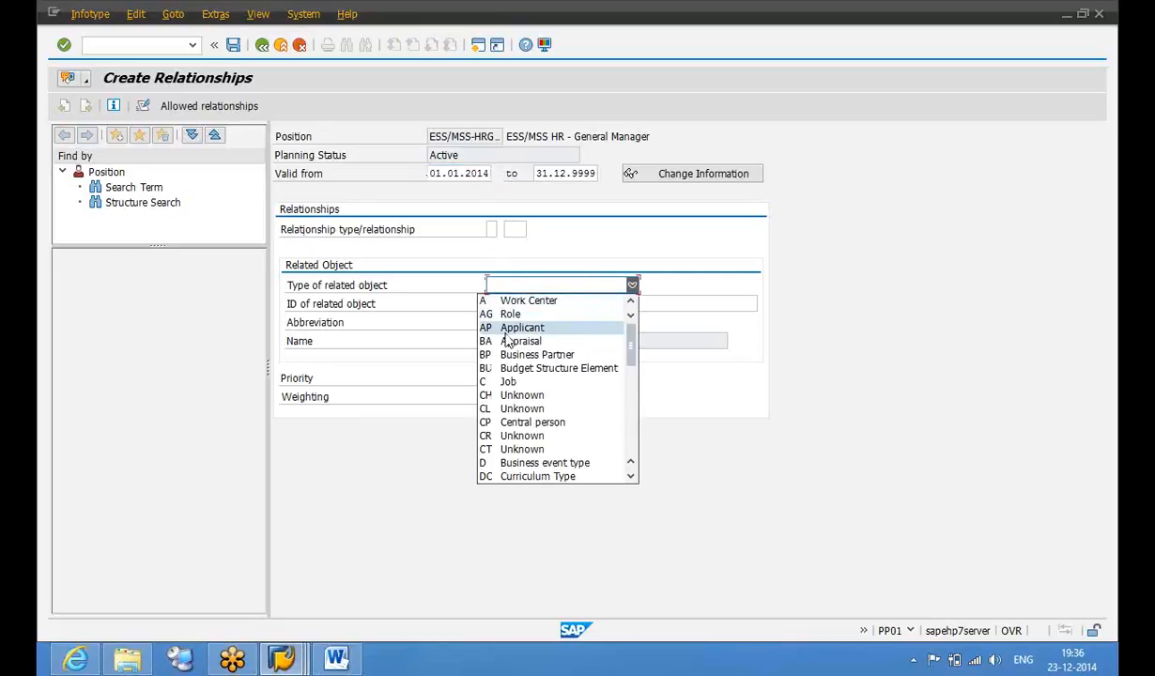
scroll(507, 341, down, 5)
click(514, 473)
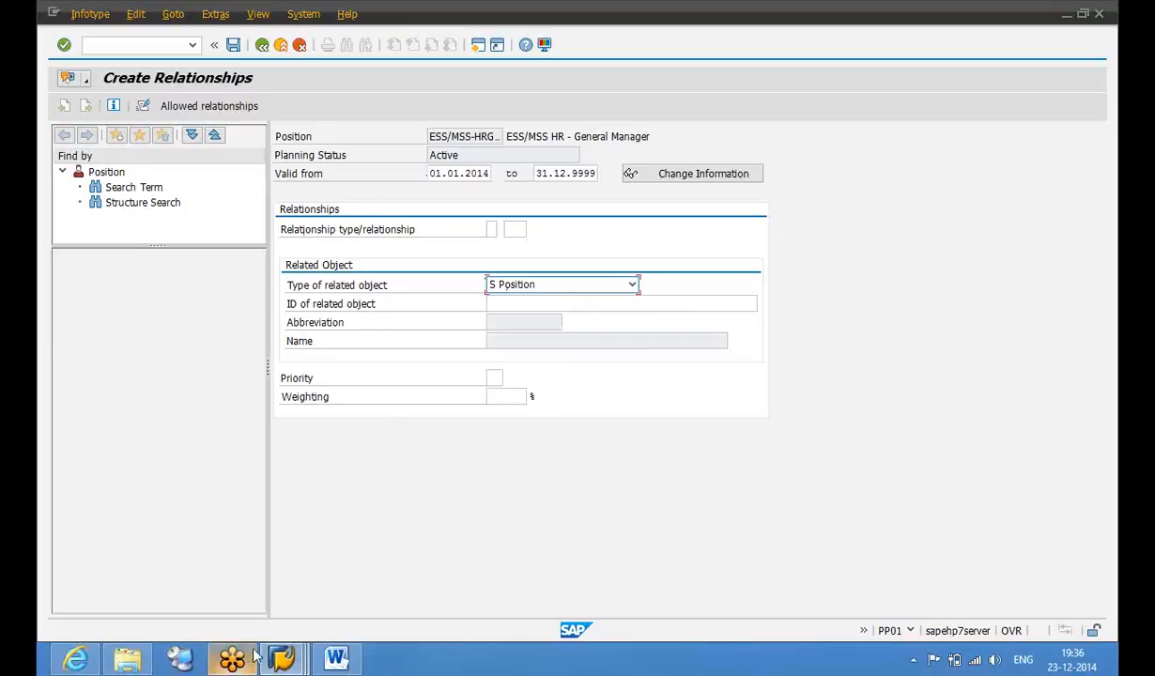
click(300, 46)
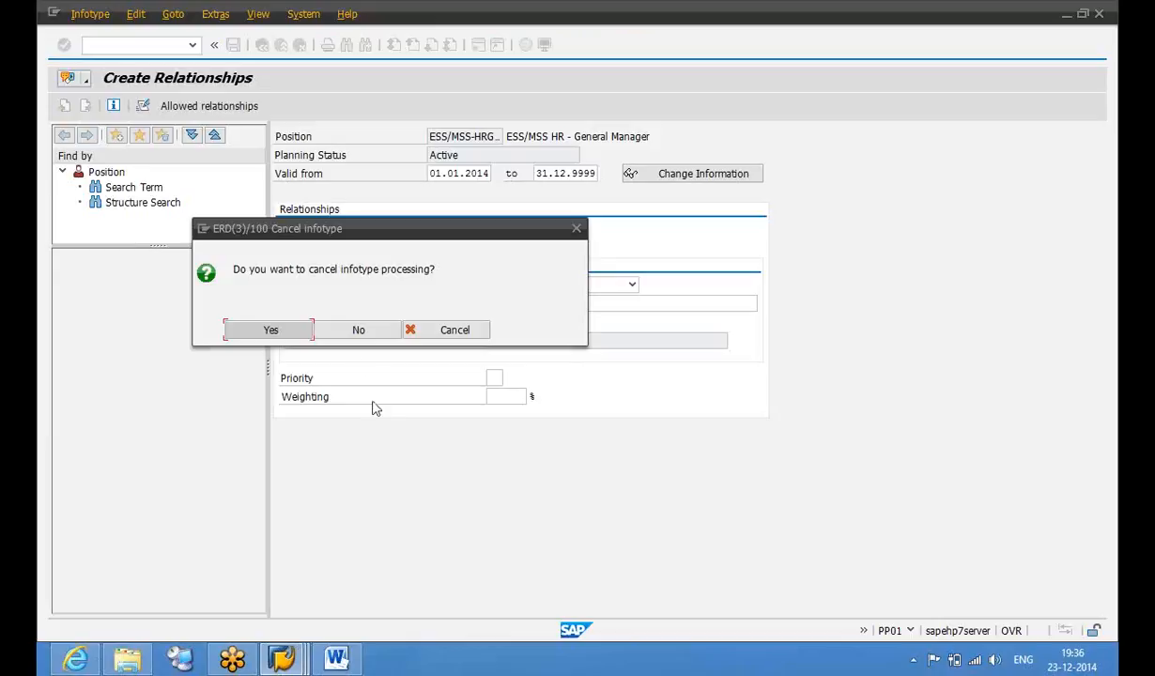
click(282, 333)
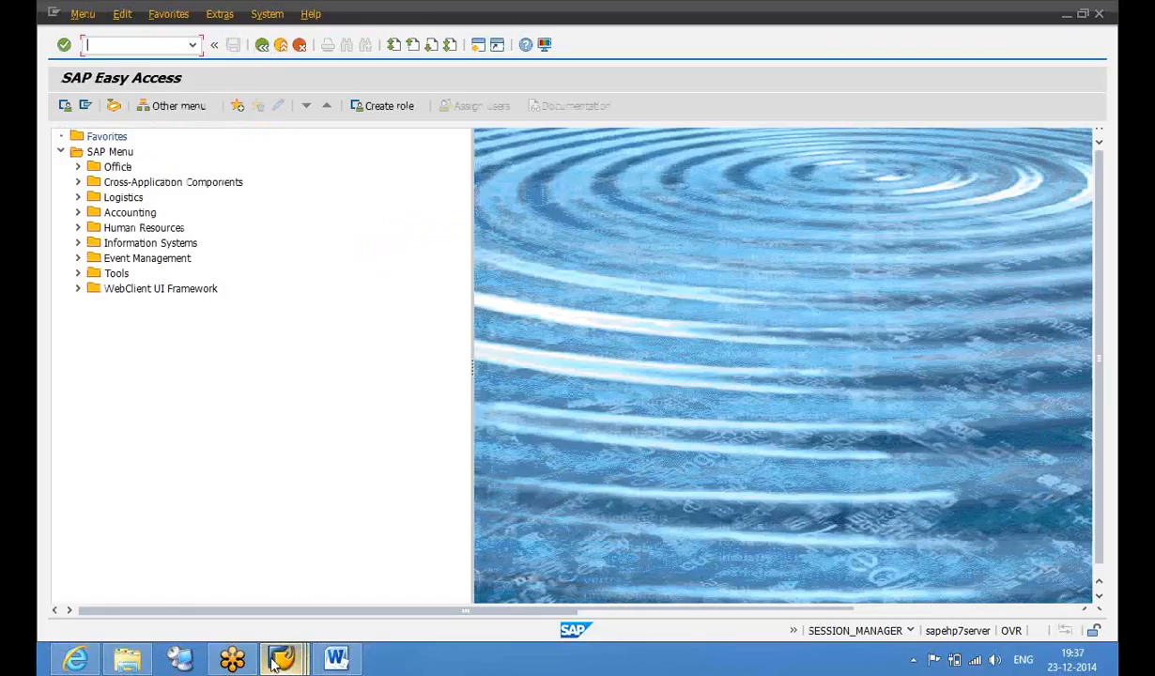
mouse_move(274, 660)
click(413, 598)
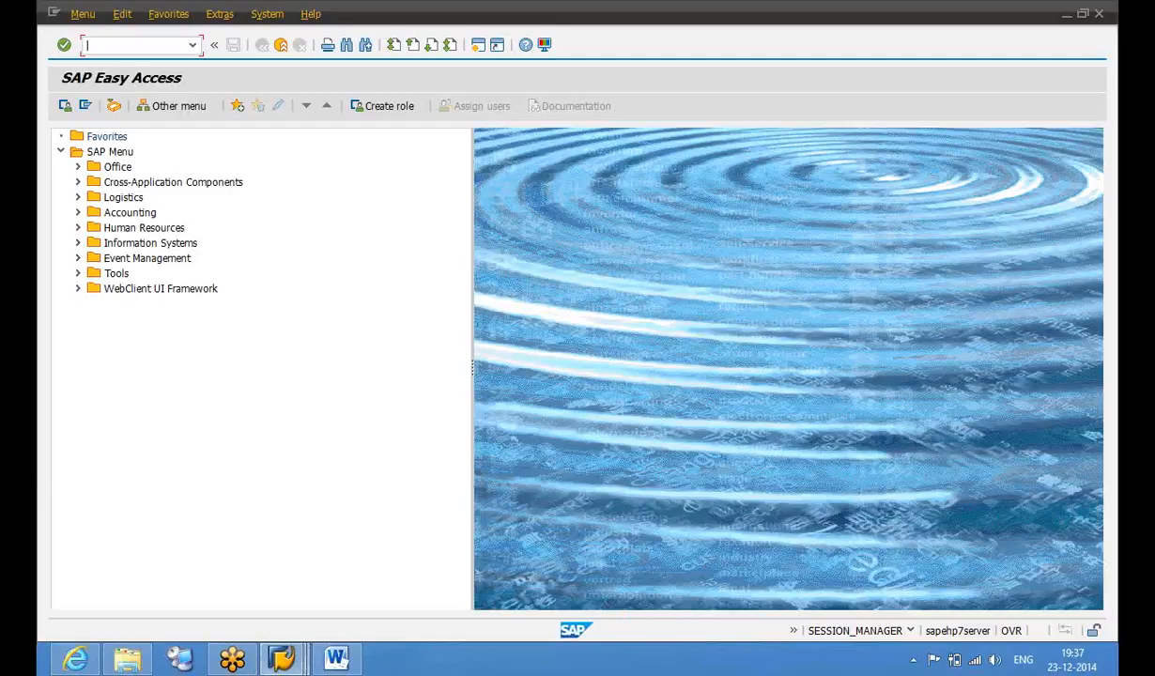
In PTARQ customizing, open Define Processing Processes for Each Rule Group under Working Time > Leave Request
key(Return)
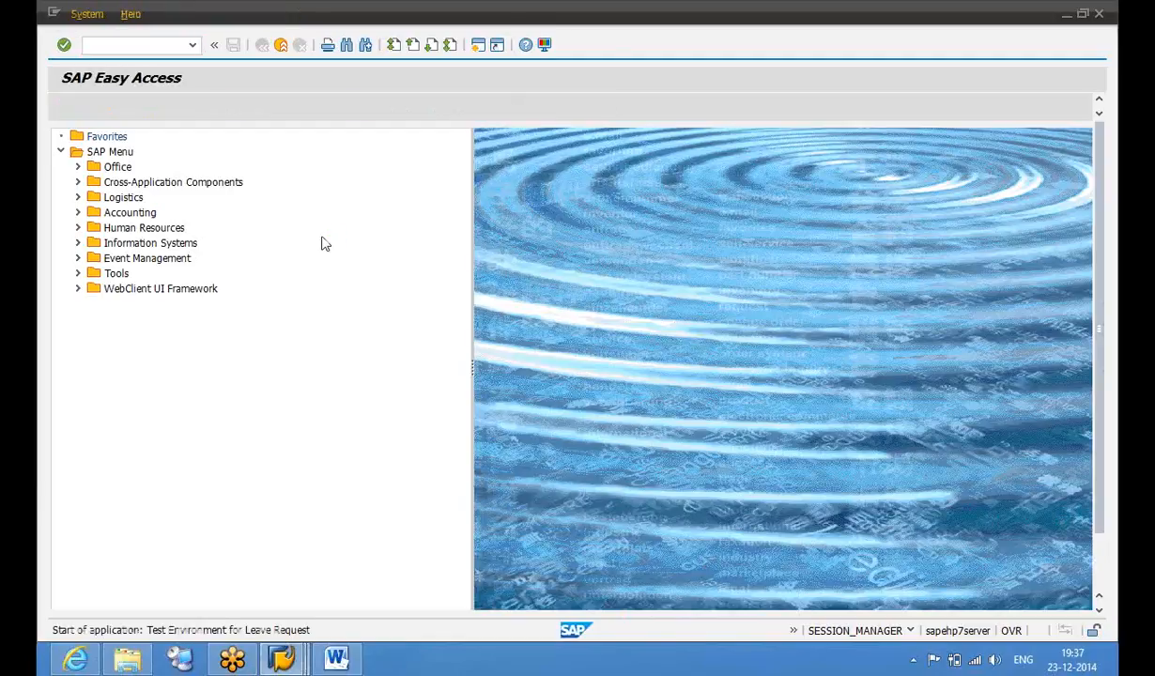
click(188, 132)
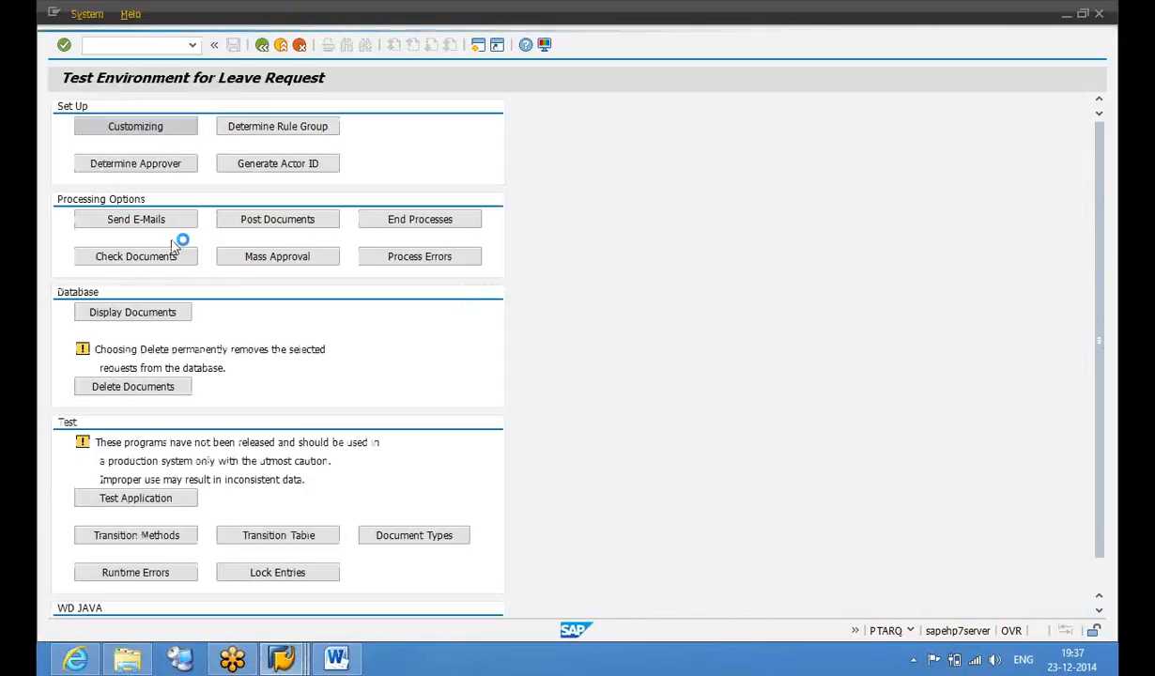
double_click(161, 186)
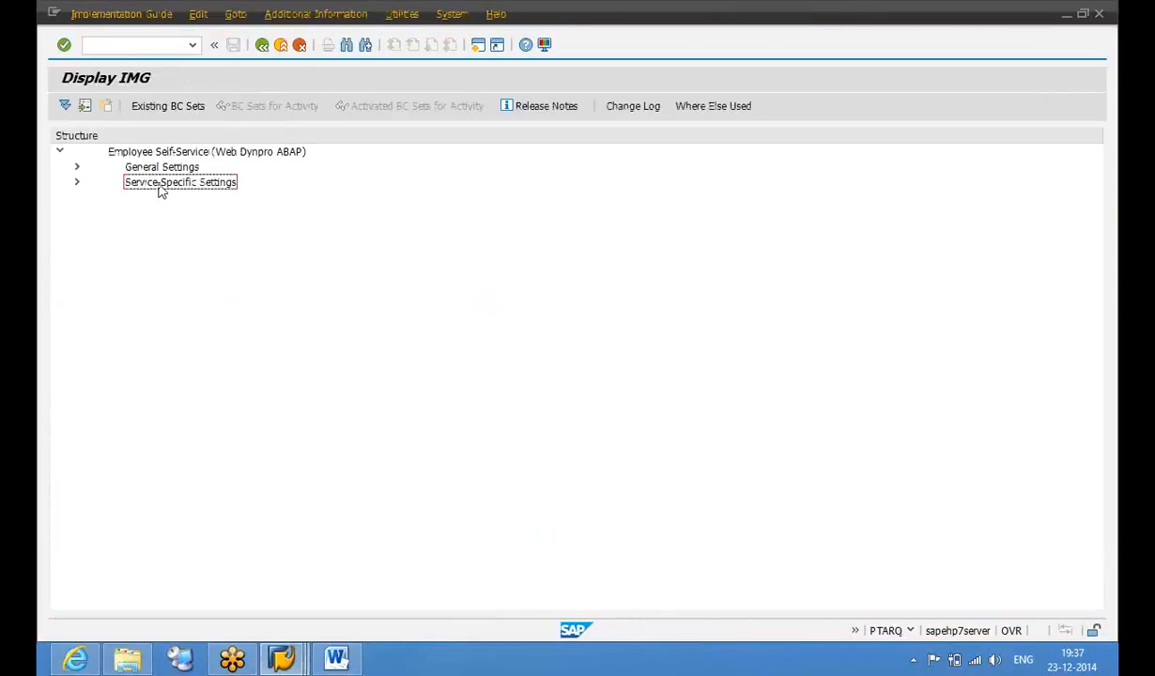
double_click(161, 193)
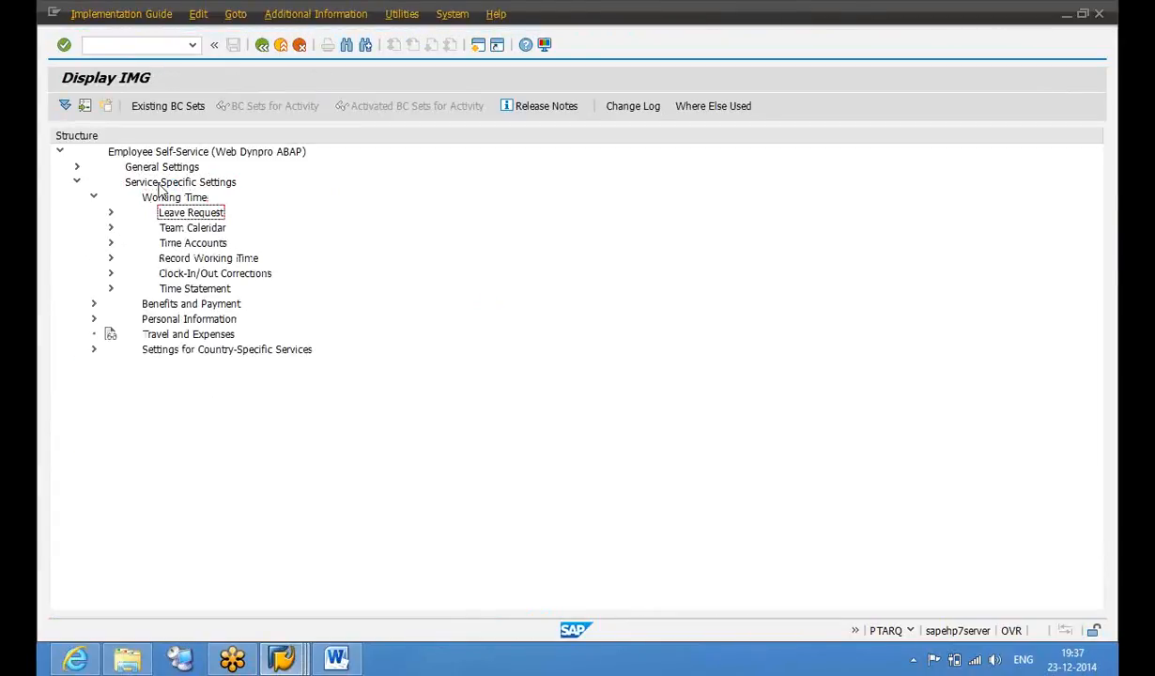
key(Down)
key(Right)
key(Down)
key(Down)
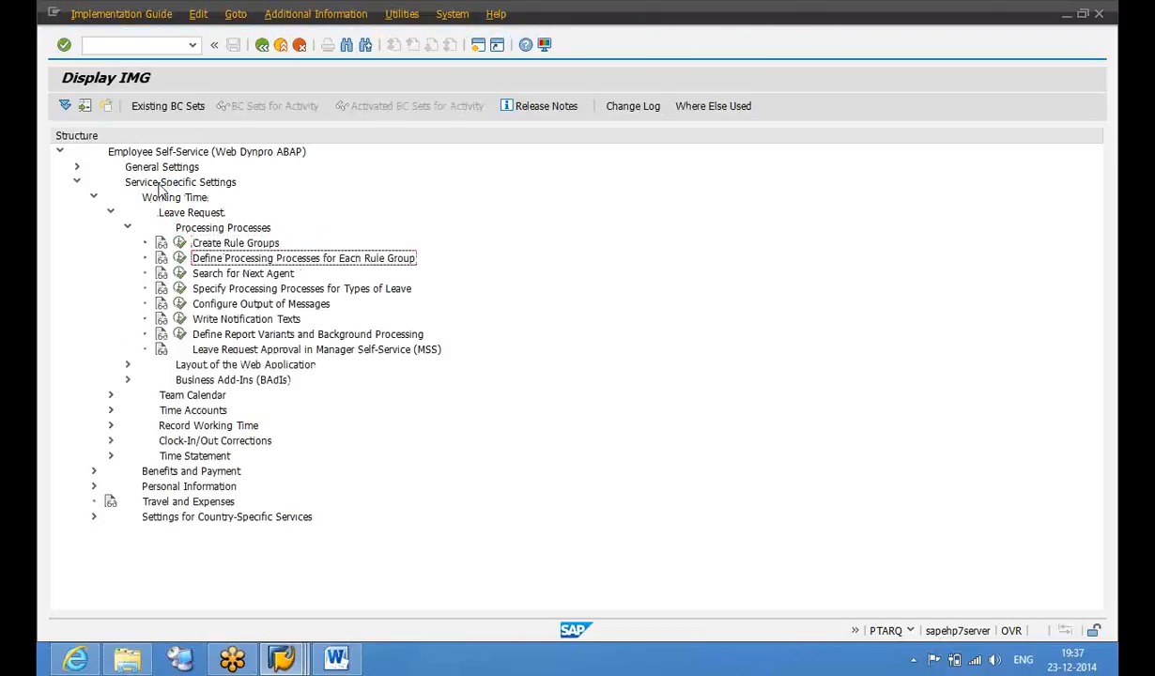
click(179, 258)
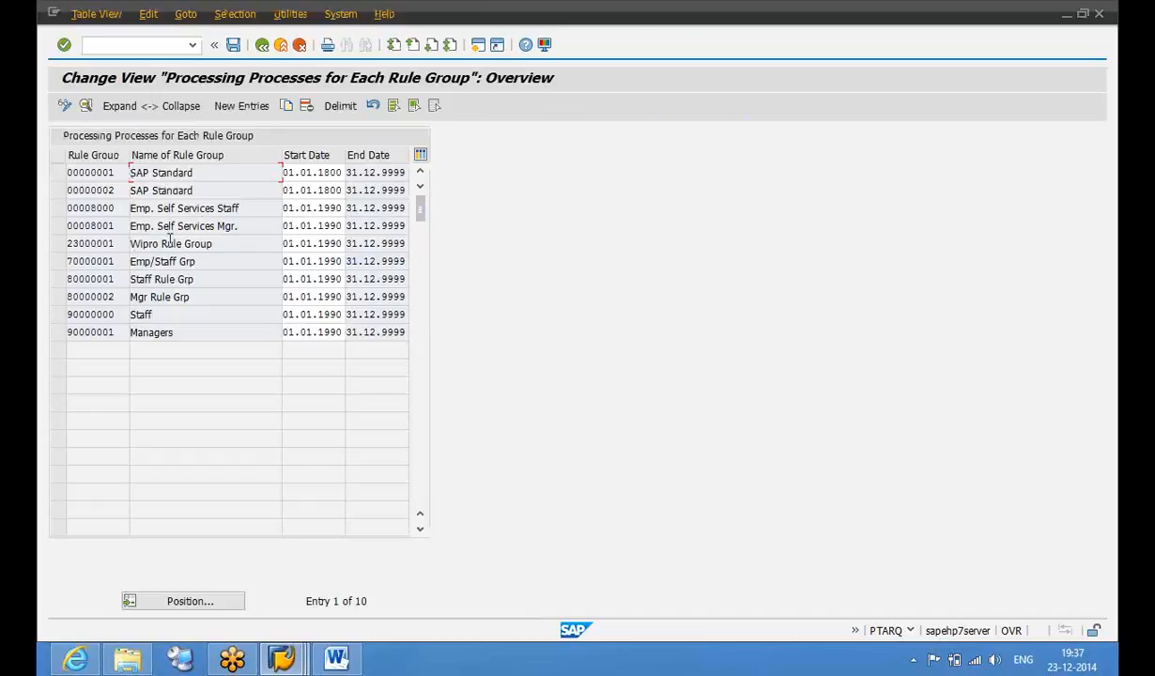
Set rule group 70000001's Determine Next Agent to 'Last Agent, Then Line Manager' and save
double_click(123, 260)
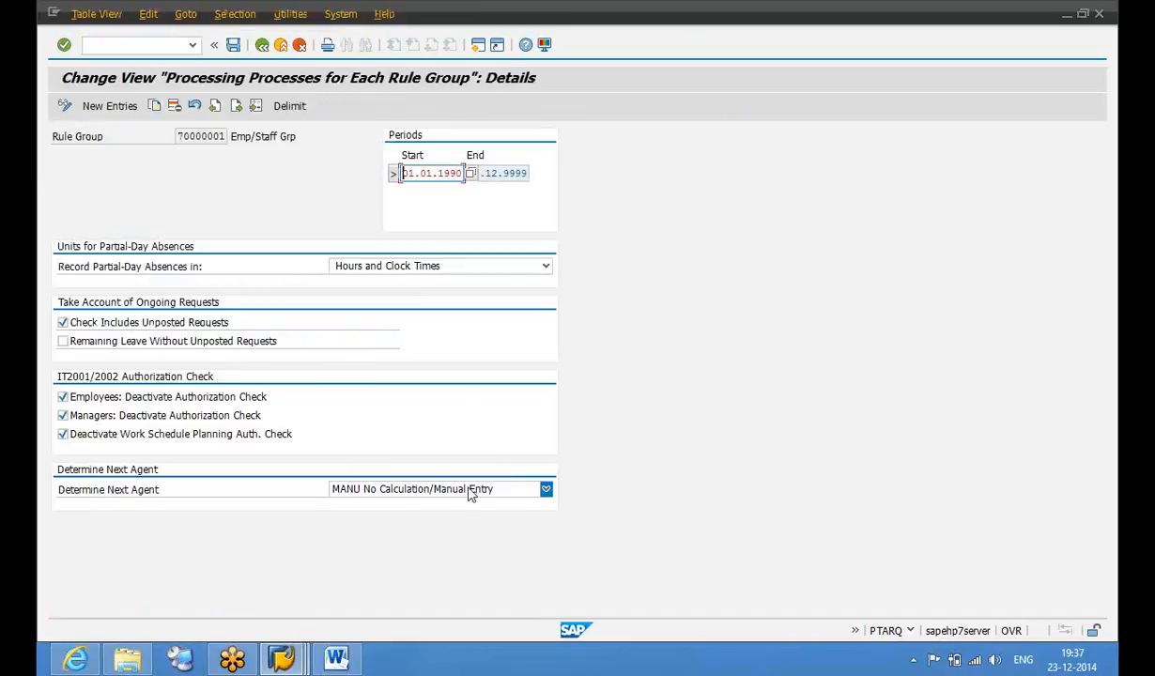
click(449, 490)
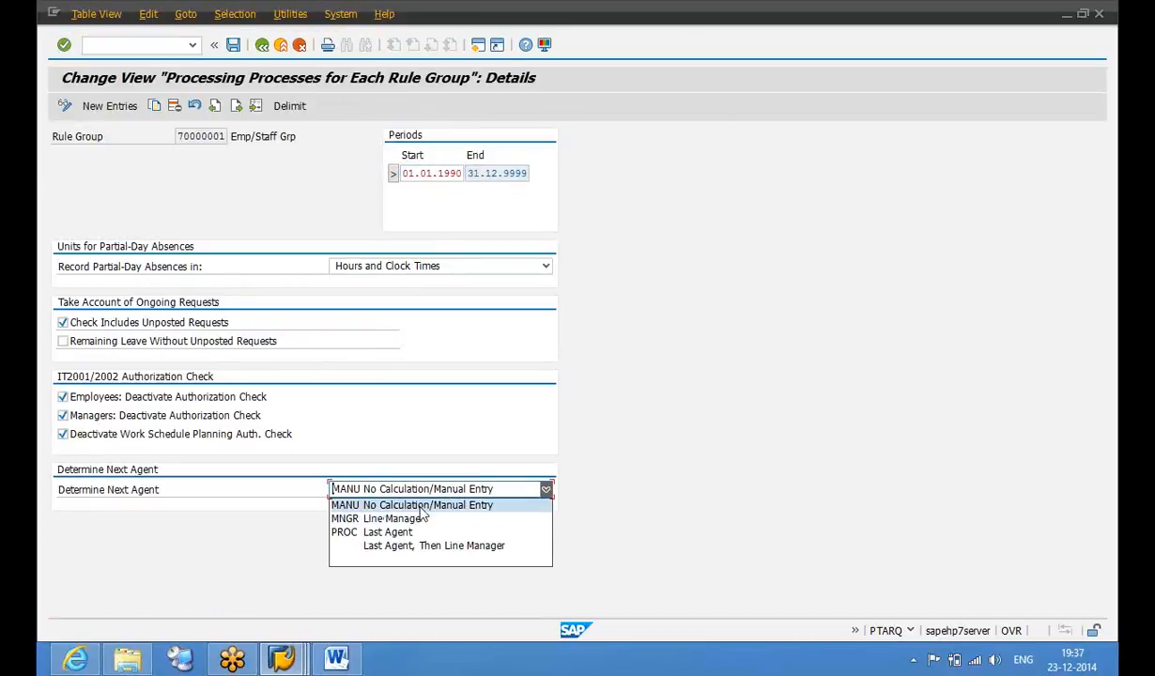
click(431, 545)
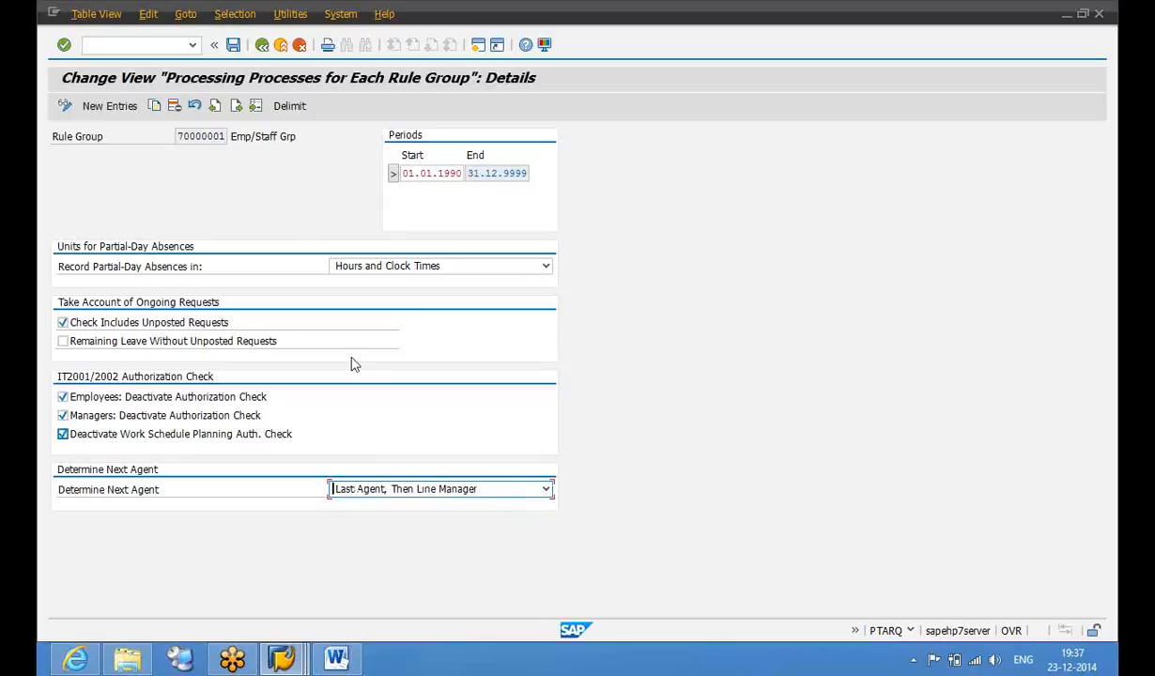
click(234, 47)
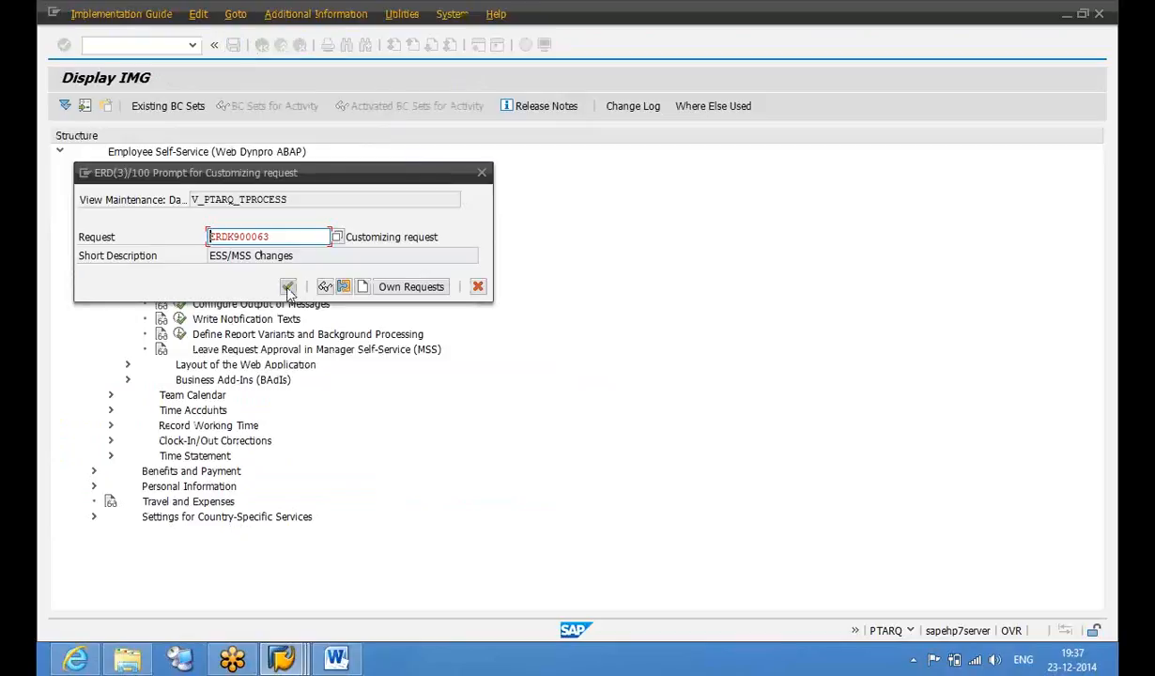
click(303, 288)
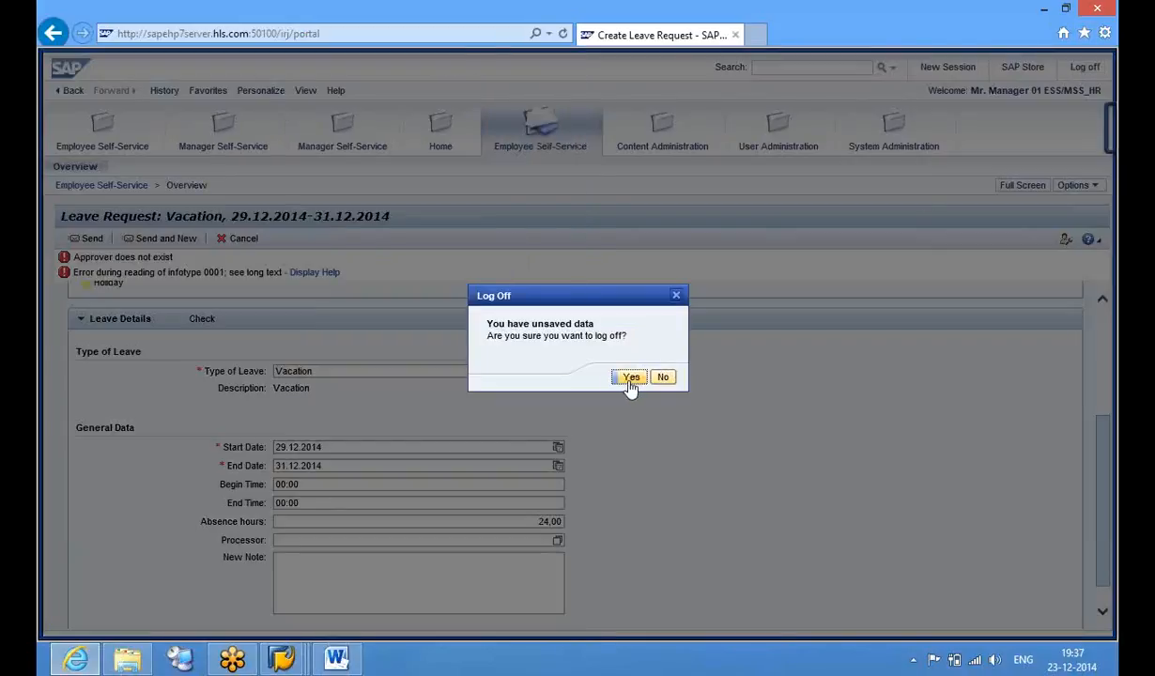
Log off the manager's portal session and log back on with the employee's user ID and password
click(628, 378)
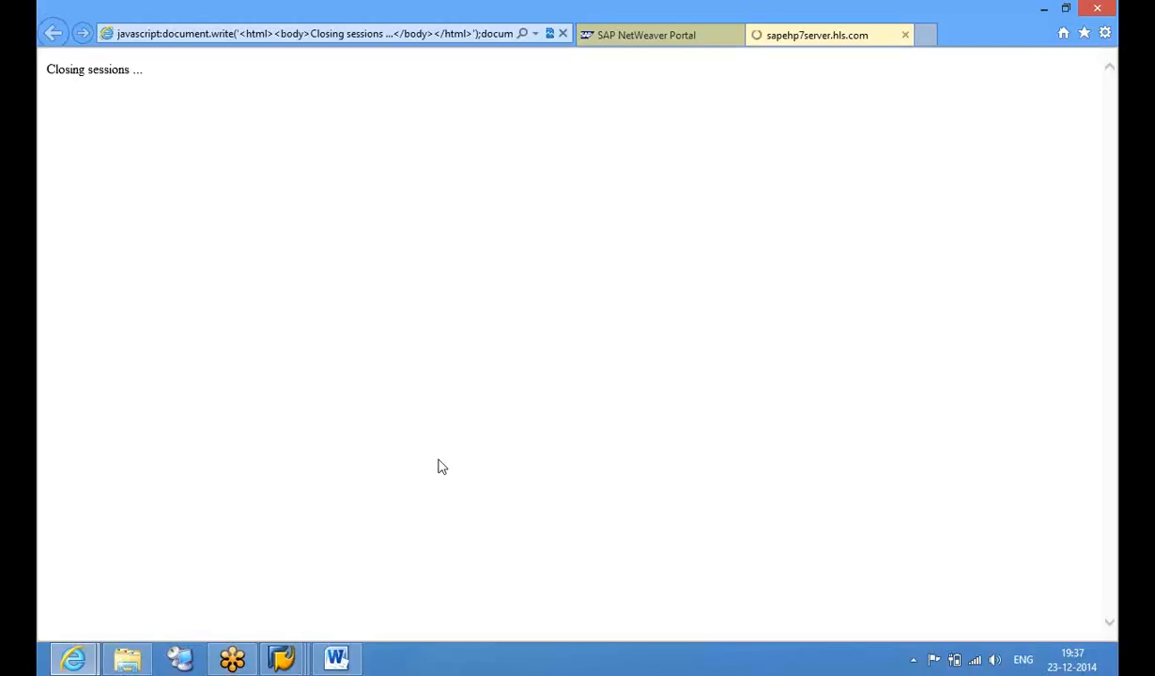
text(ee1026)
key(Tab)
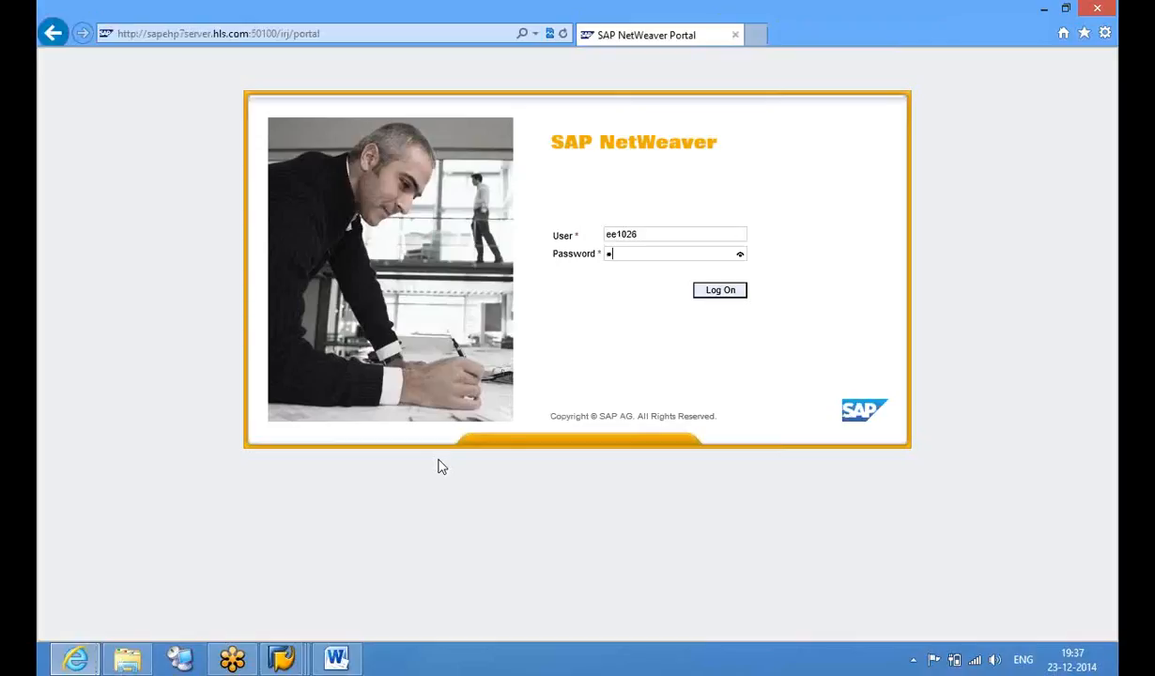
key(Return)
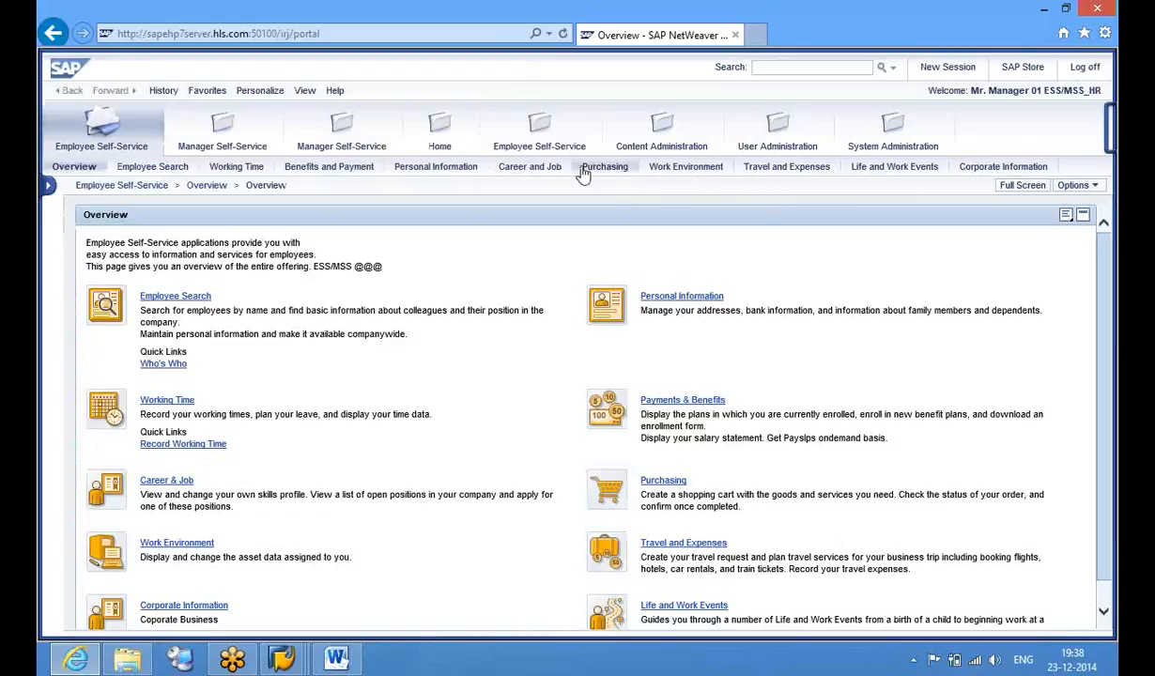
Go to Employee Self-Service, dismiss the Java notice, and create a new leave request under Working Time
click(539, 144)
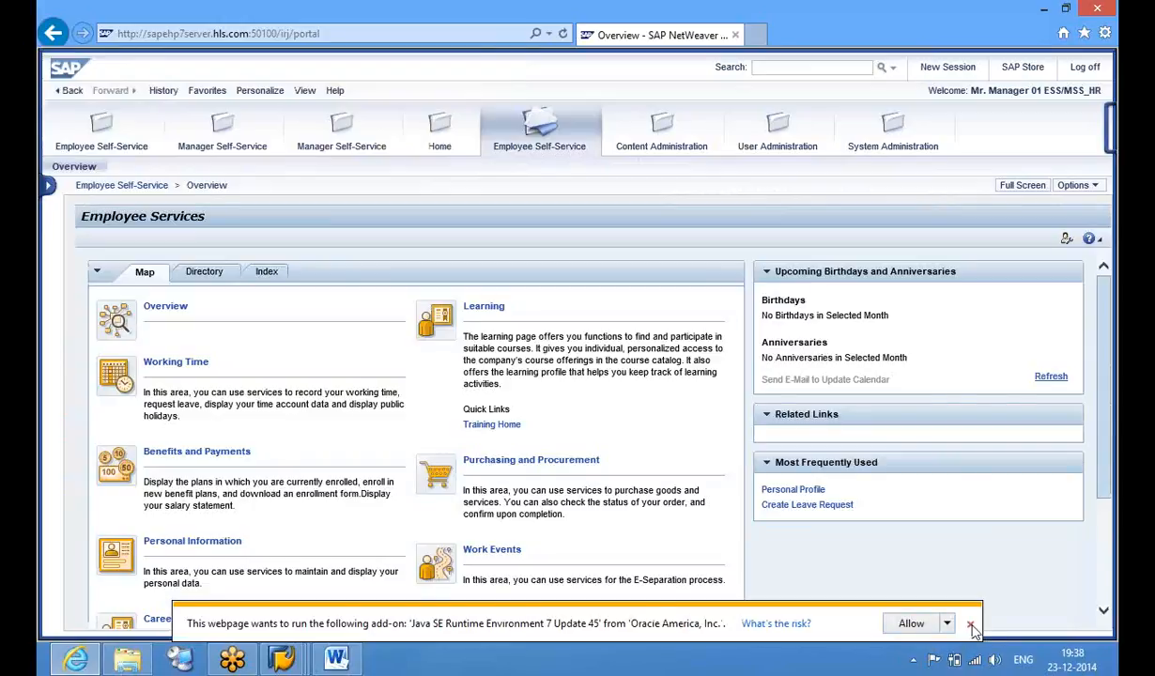
click(971, 625)
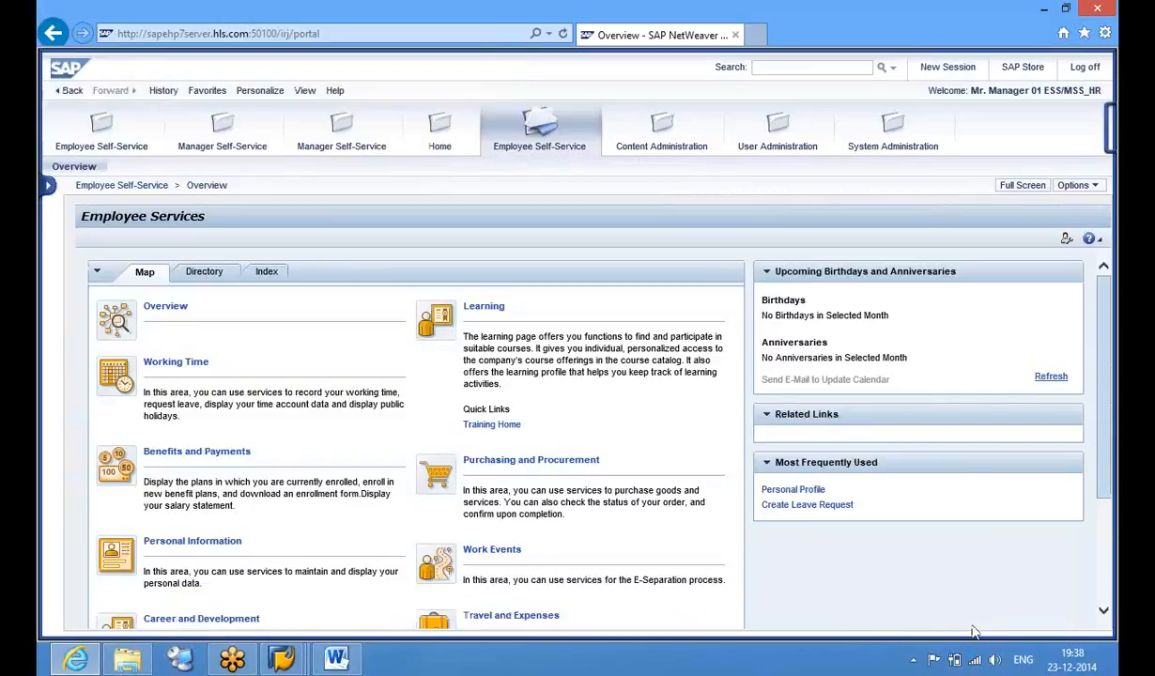
click(192, 366)
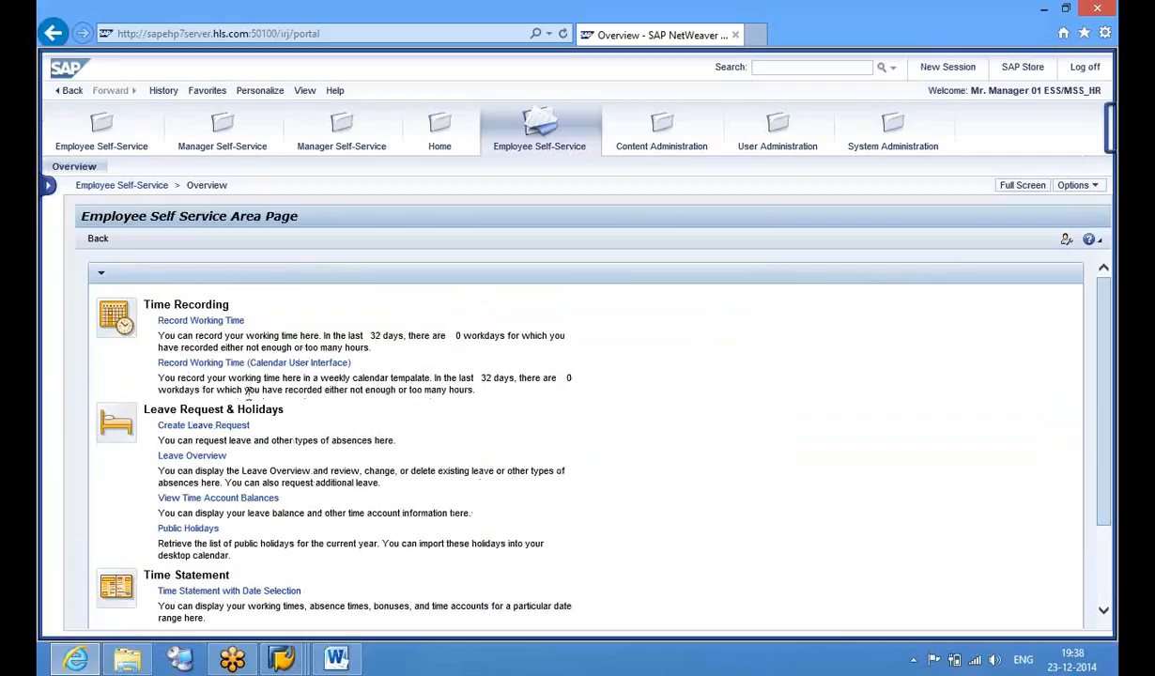
click(203, 426)
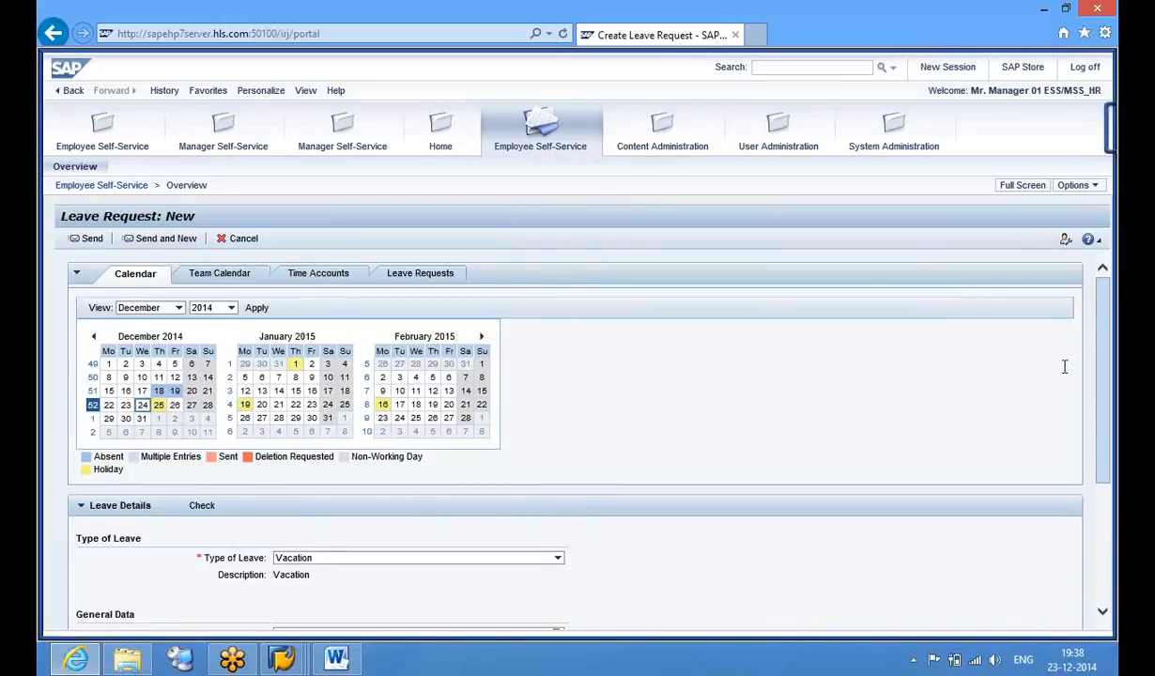
Start entering a processor for the request and run a first check of its entries
drag(1108, 403, 1107, 507)
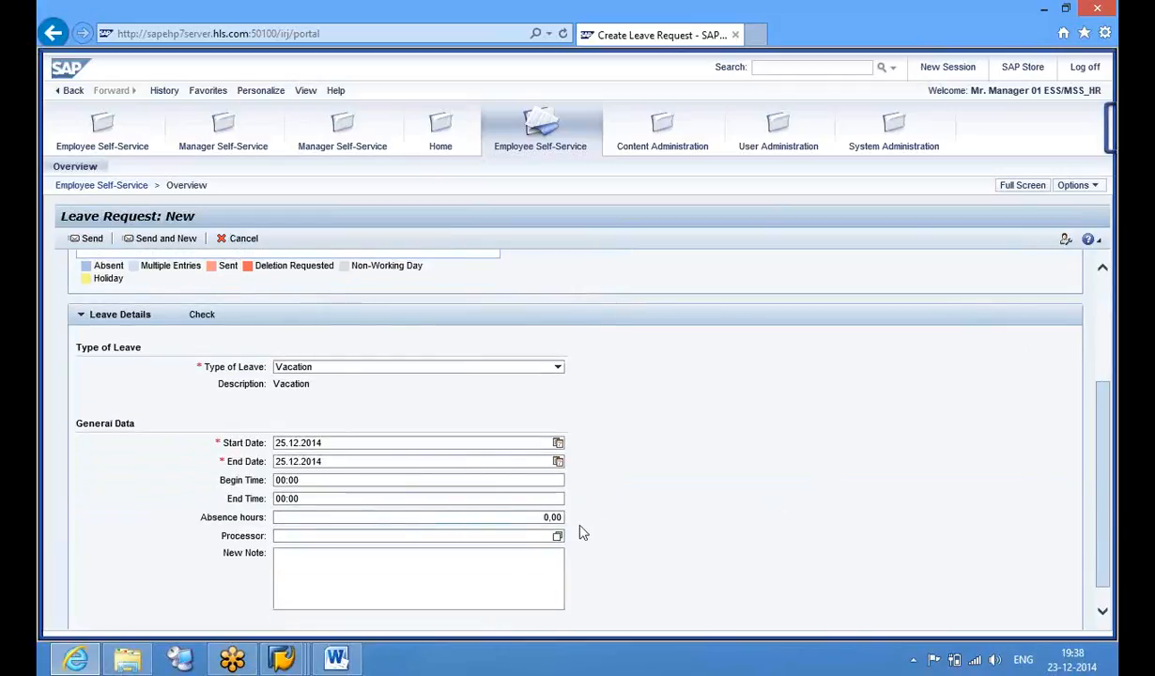
click(545, 535)
text(1027)
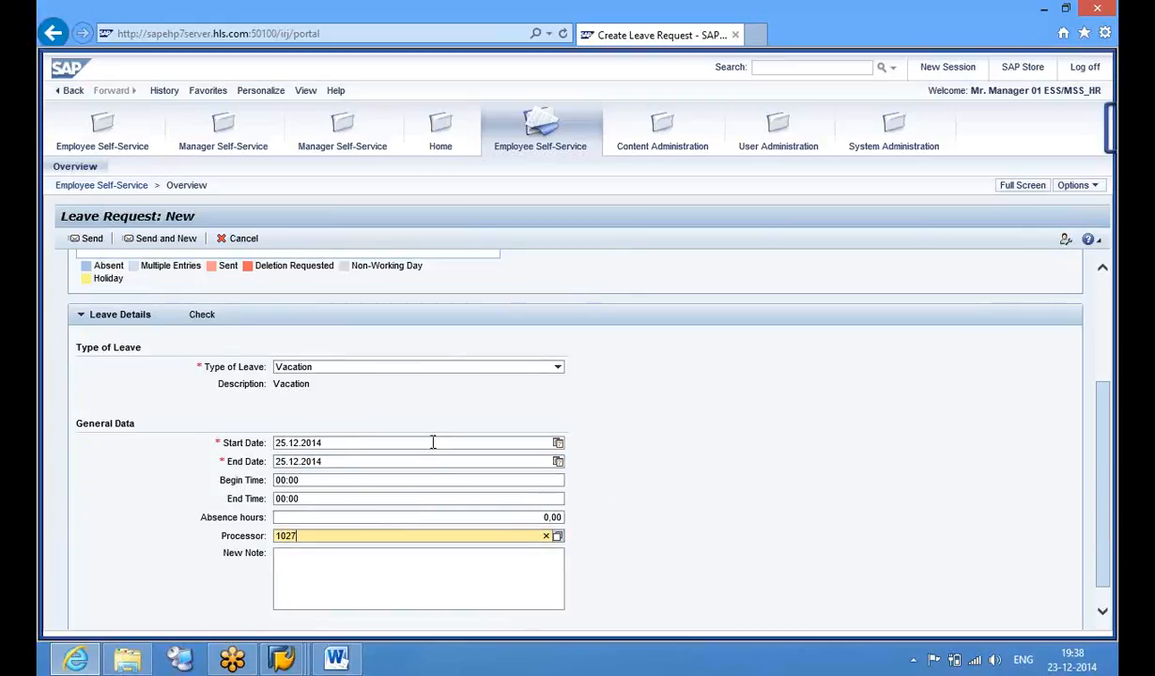
click(201, 313)
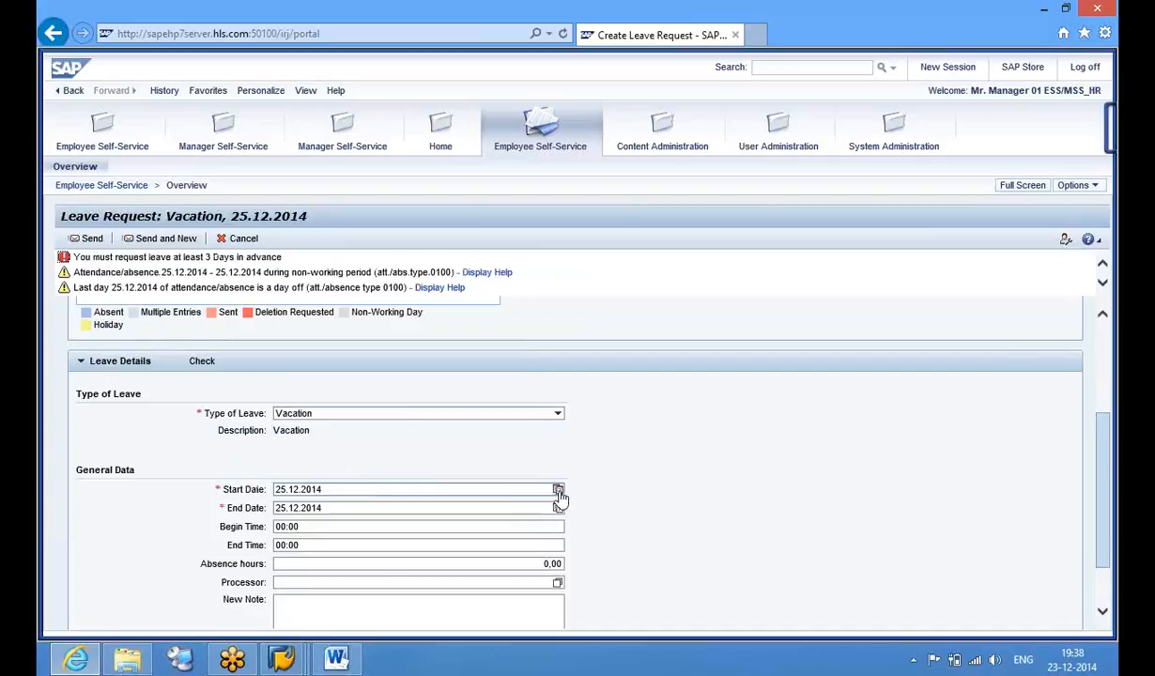
Set the vacation dates to 29.12.2014–30.12.2014 and recheck the request
click(558, 491)
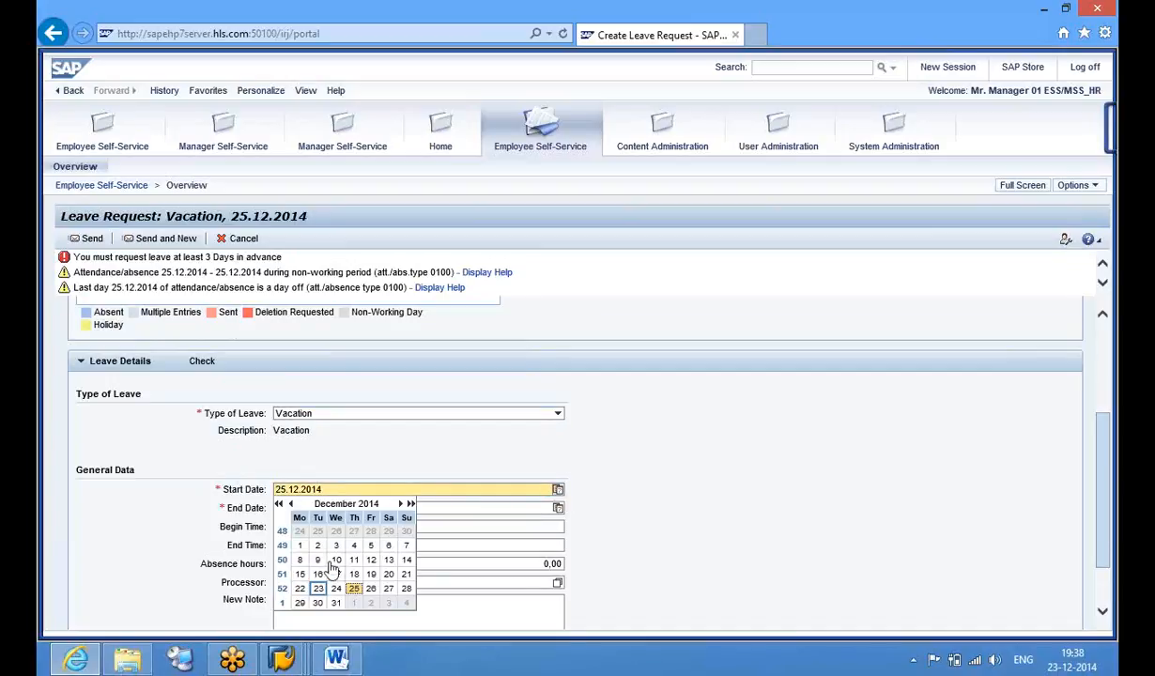
click(300, 603)
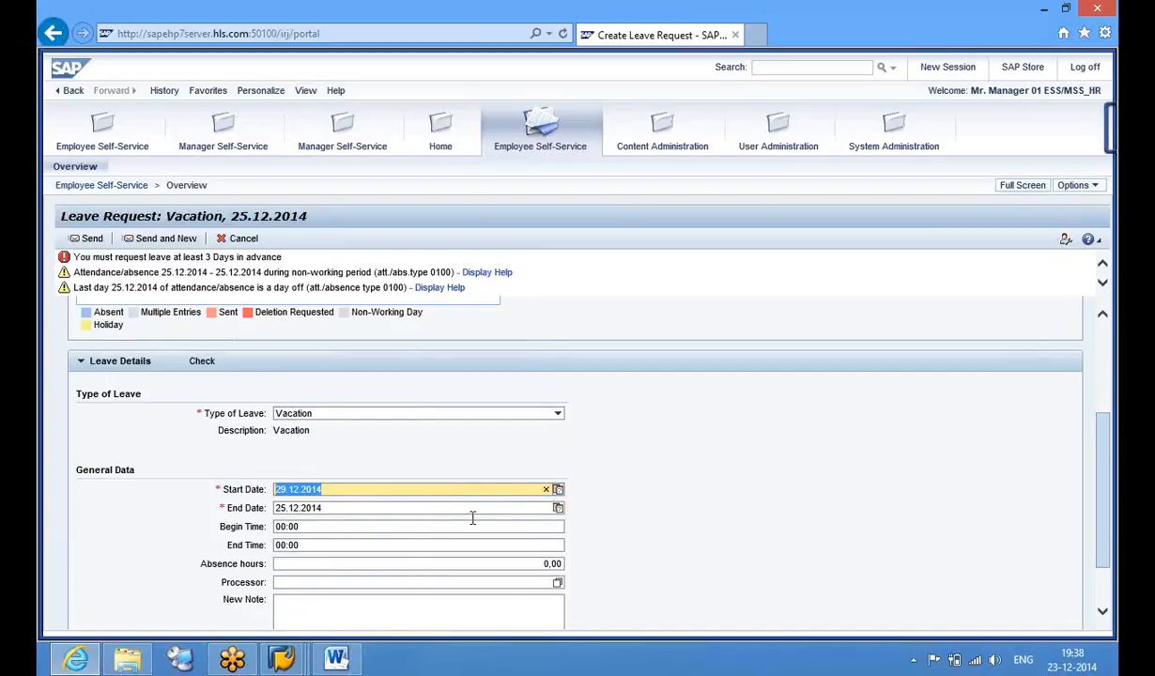
click(558, 508)
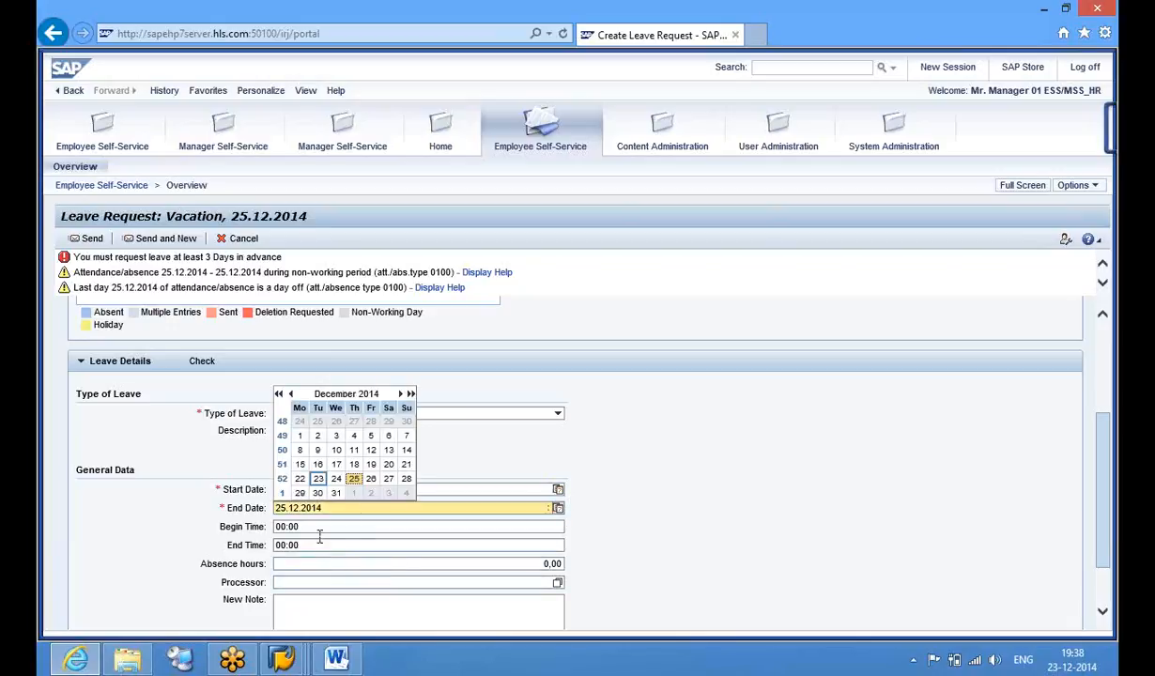
click(318, 494)
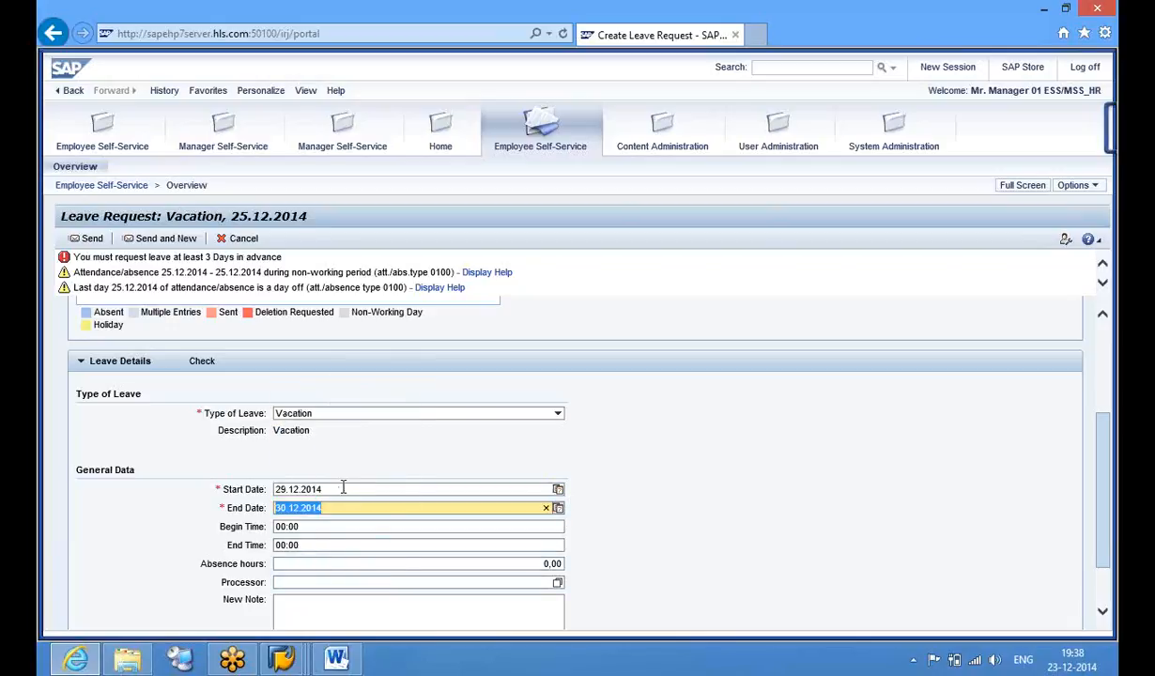
click(202, 363)
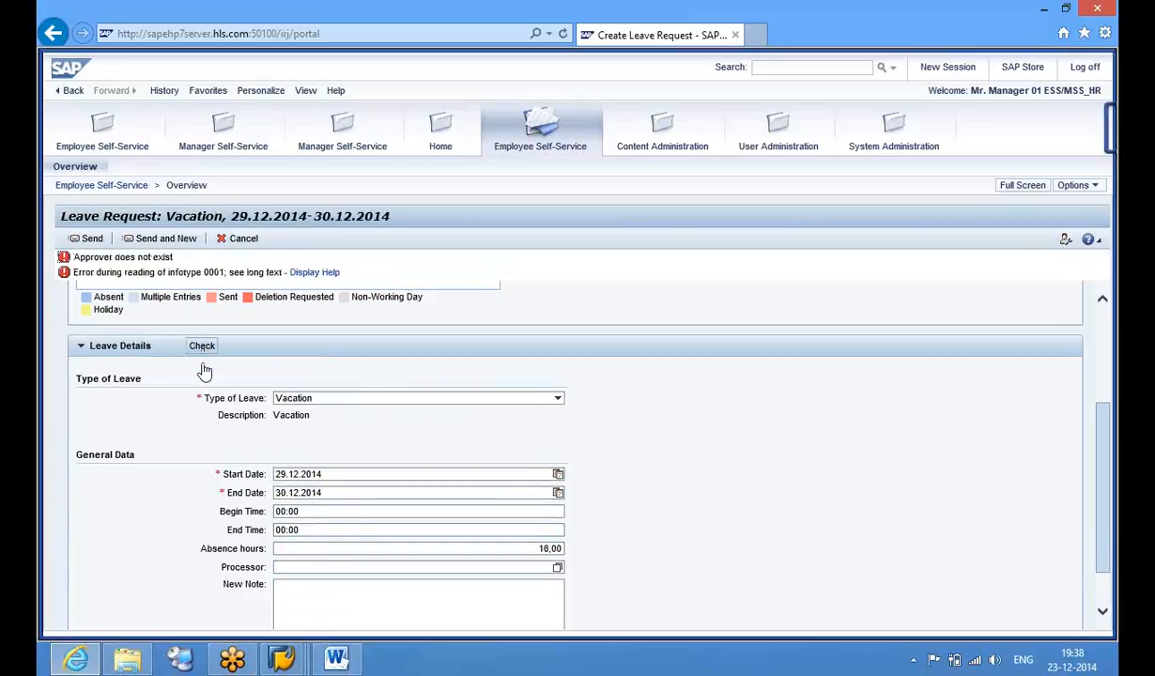
Search for the processor by personnel number and select the found employee
click(558, 568)
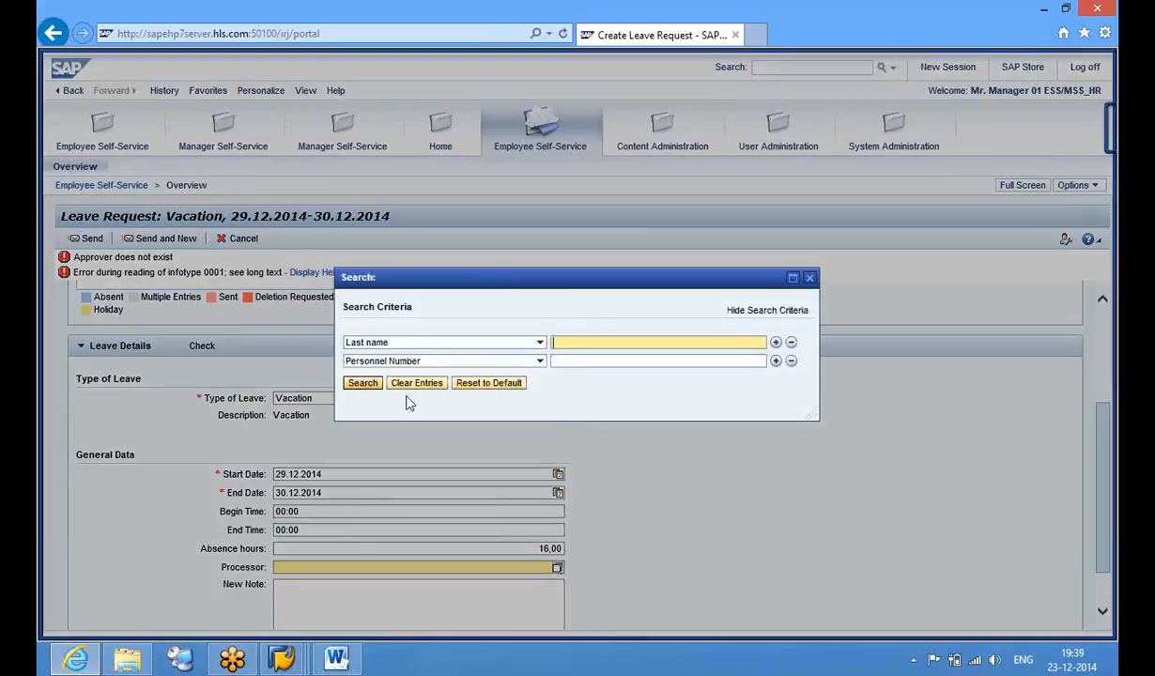
click(578, 358)
text(1027)
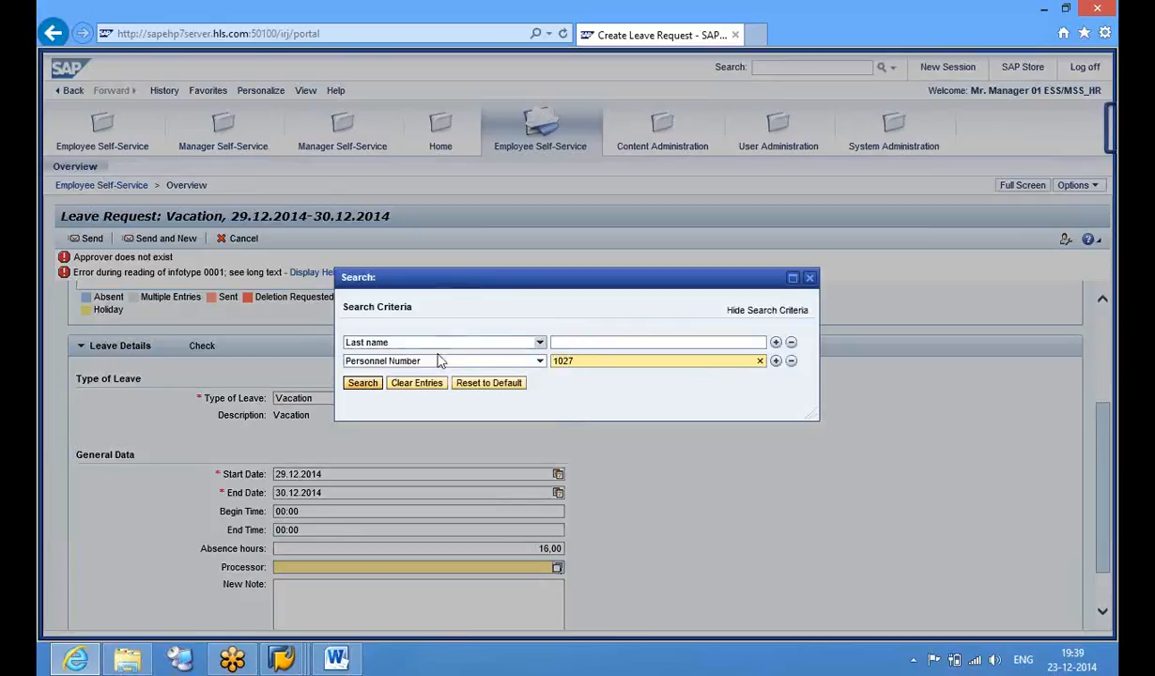
click(365, 385)
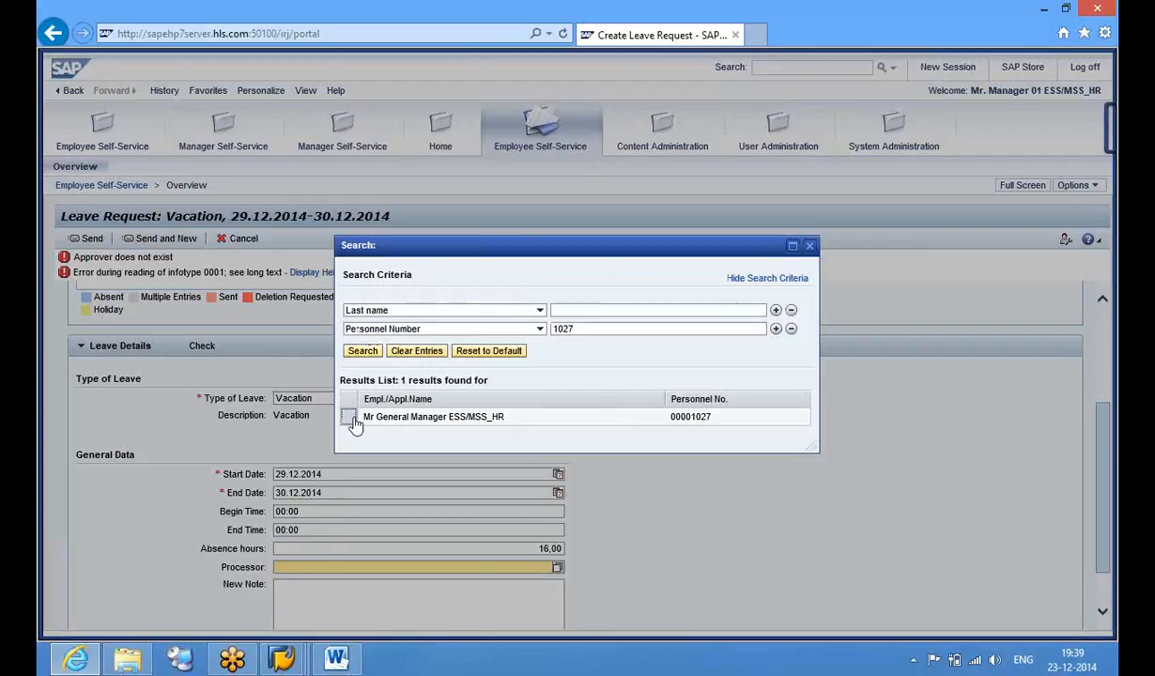
click(351, 421)
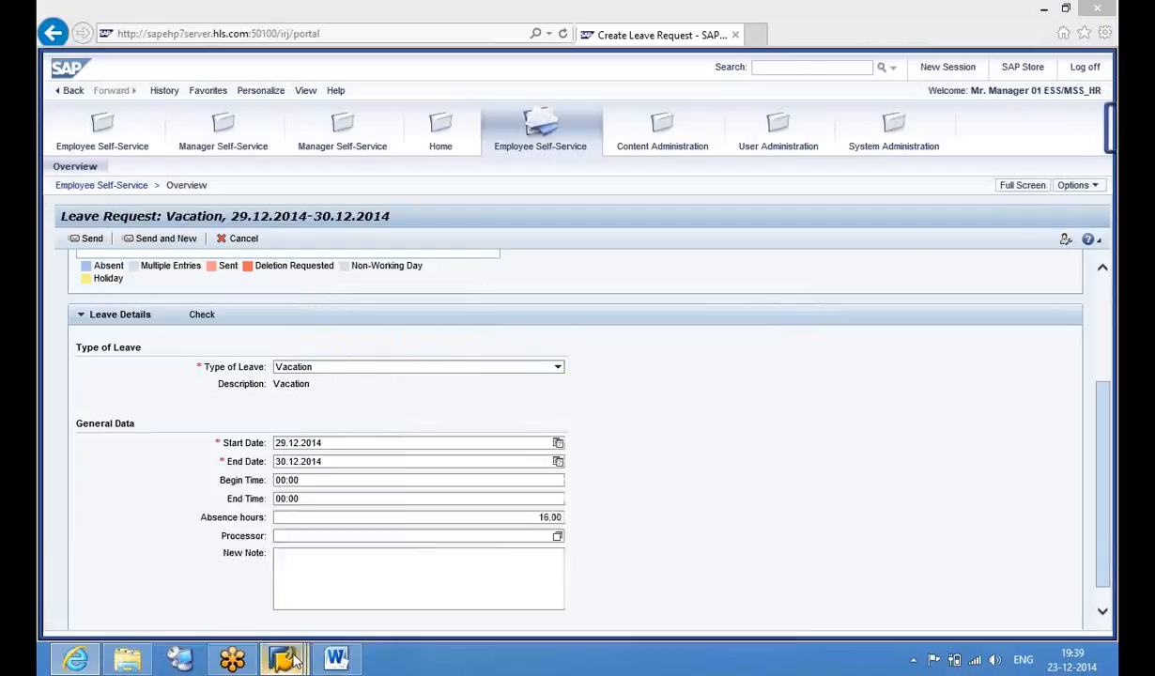
Back out of the rule-group configuration and bring the SAP Easy Access window forward
mouse_move(293, 660)
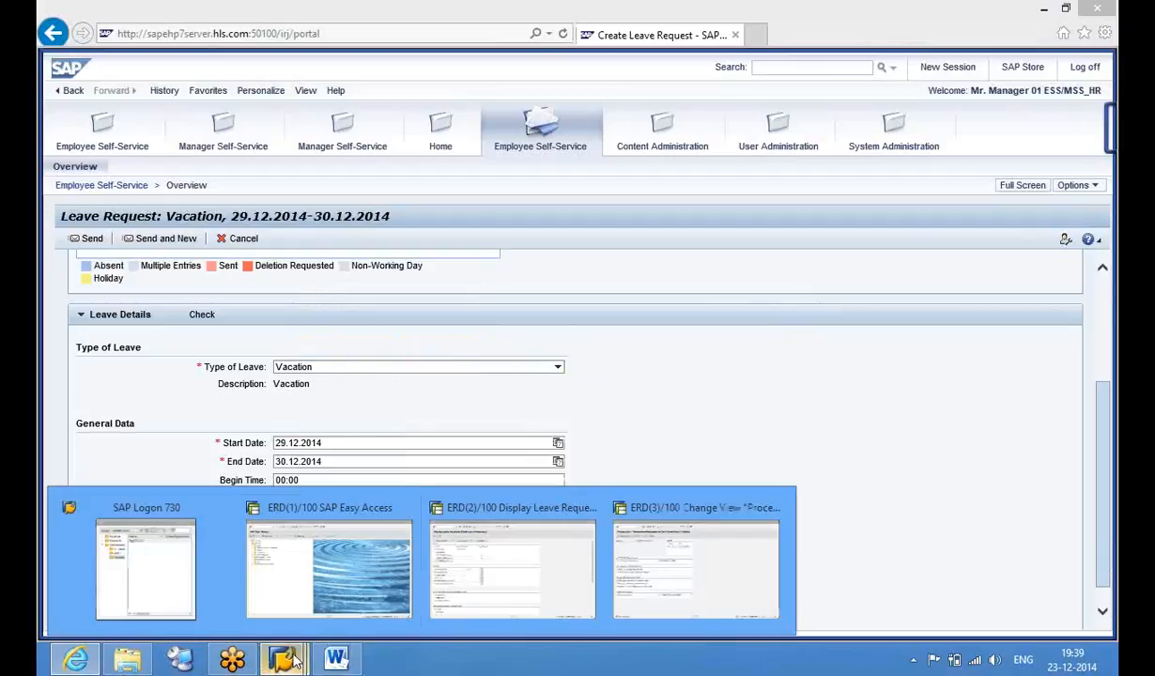
click(636, 580)
click(262, 45)
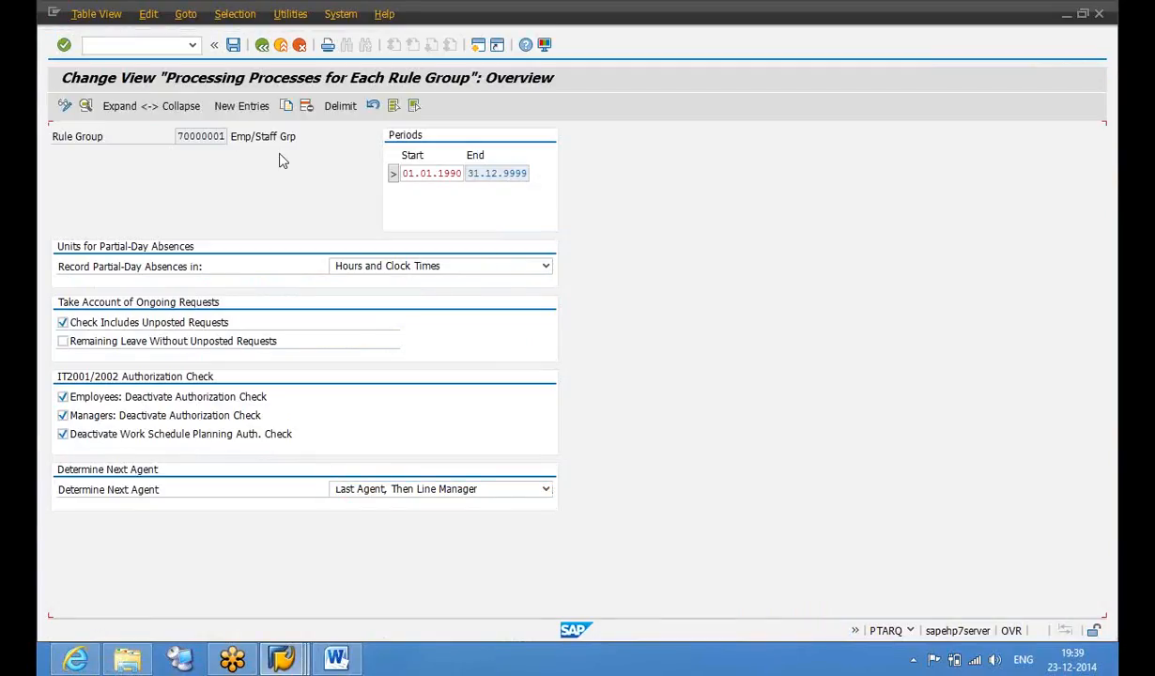
click(263, 45)
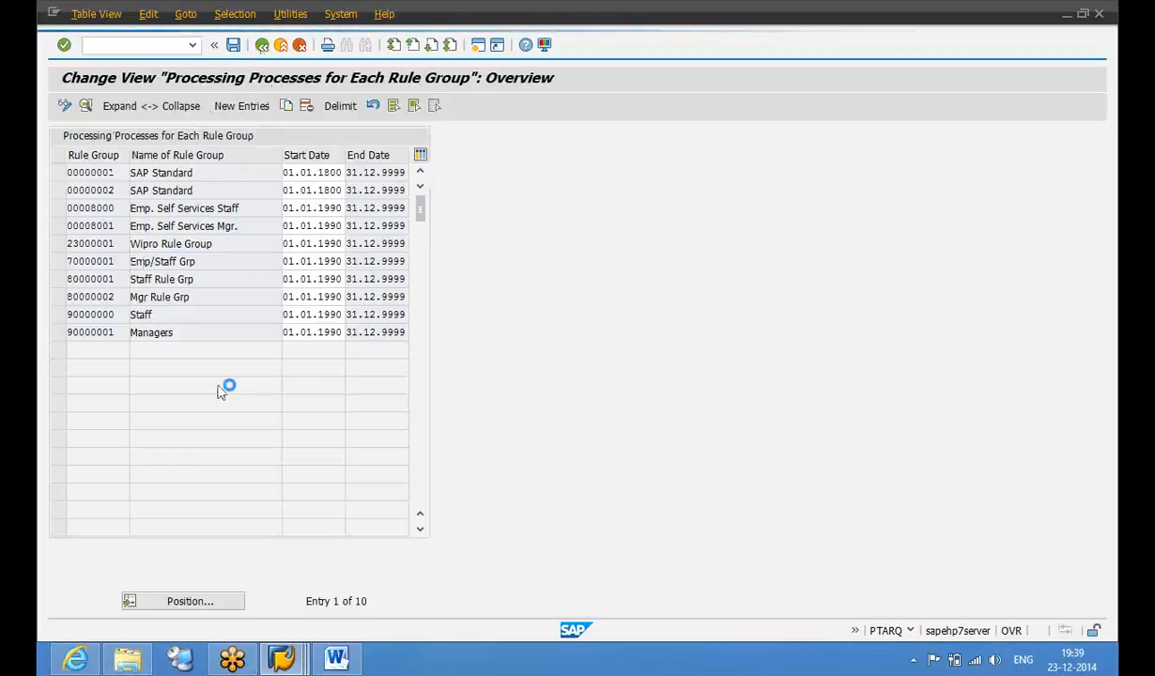
click(286, 660)
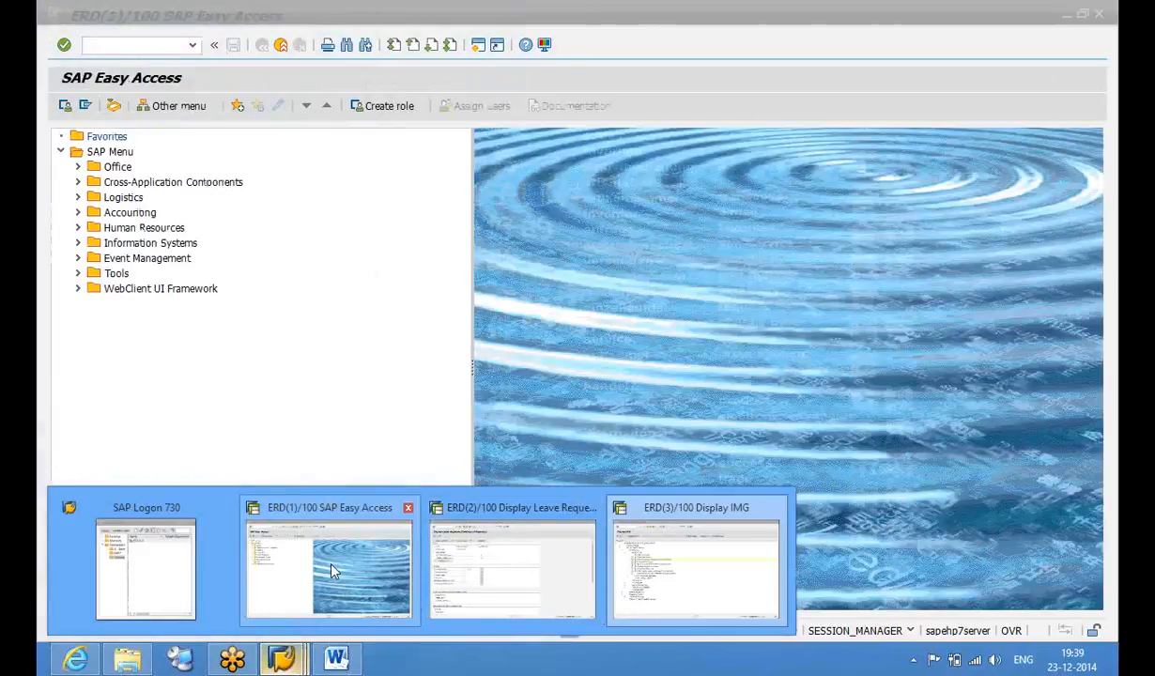
click(318, 542)
Open PA30 and load the new employee's master data by personnel number
text(pa30)
key(Return)
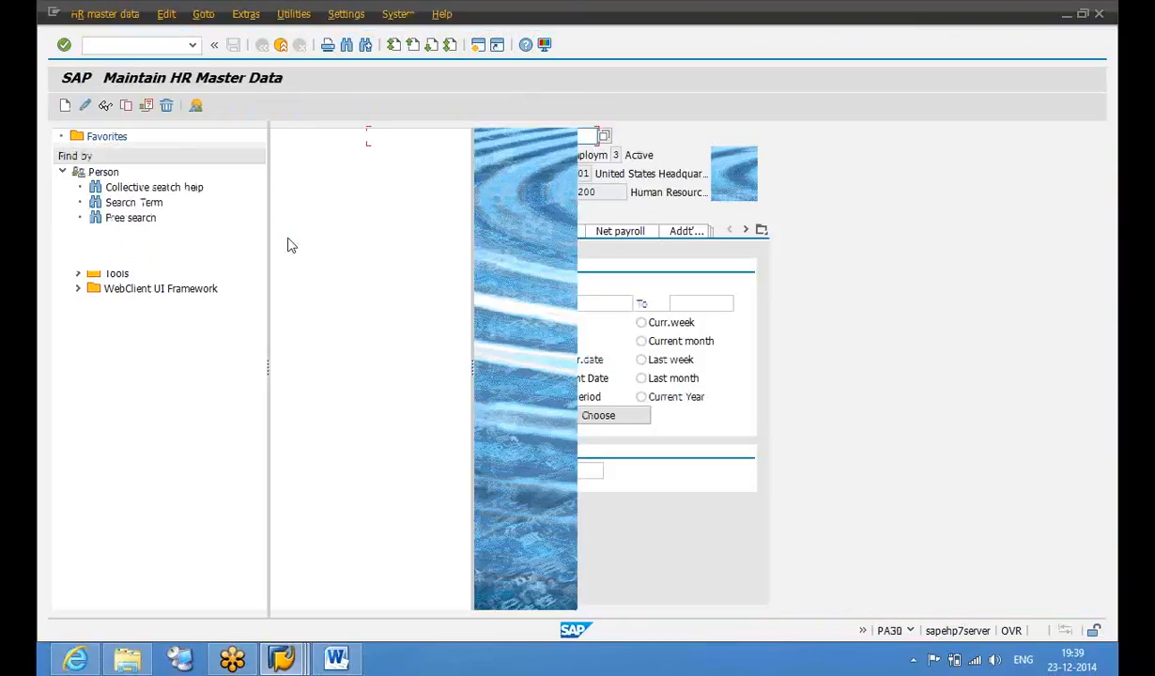
click(425, 471)
click(426, 139)
key(BackSpace)
text(7)
key(Return)
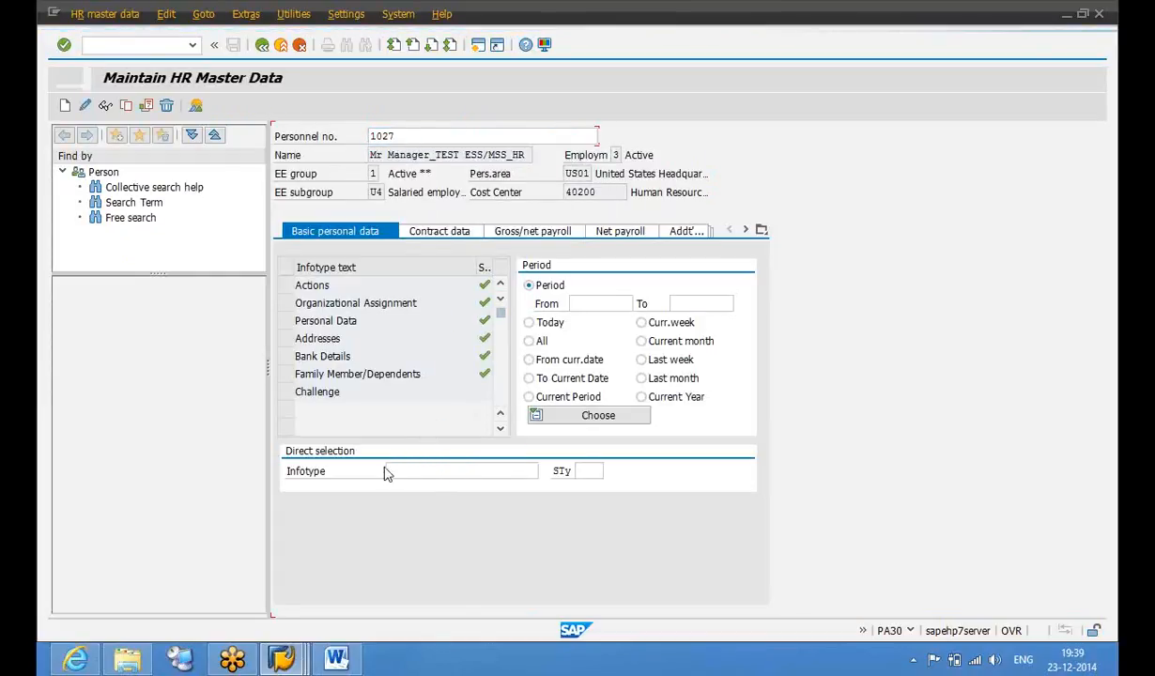
Create and save a Communication (0105) record, subtype System user name, with System ID 'sapuser'
click(435, 471)
text(105)
key(Return)
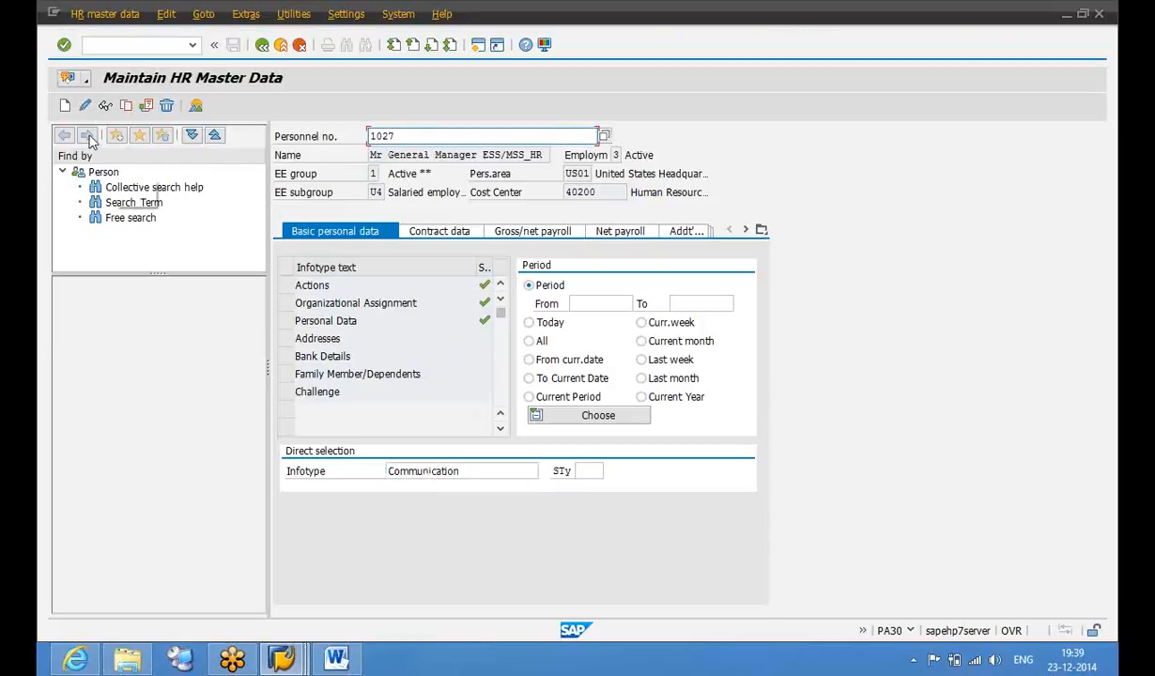
click(63, 105)
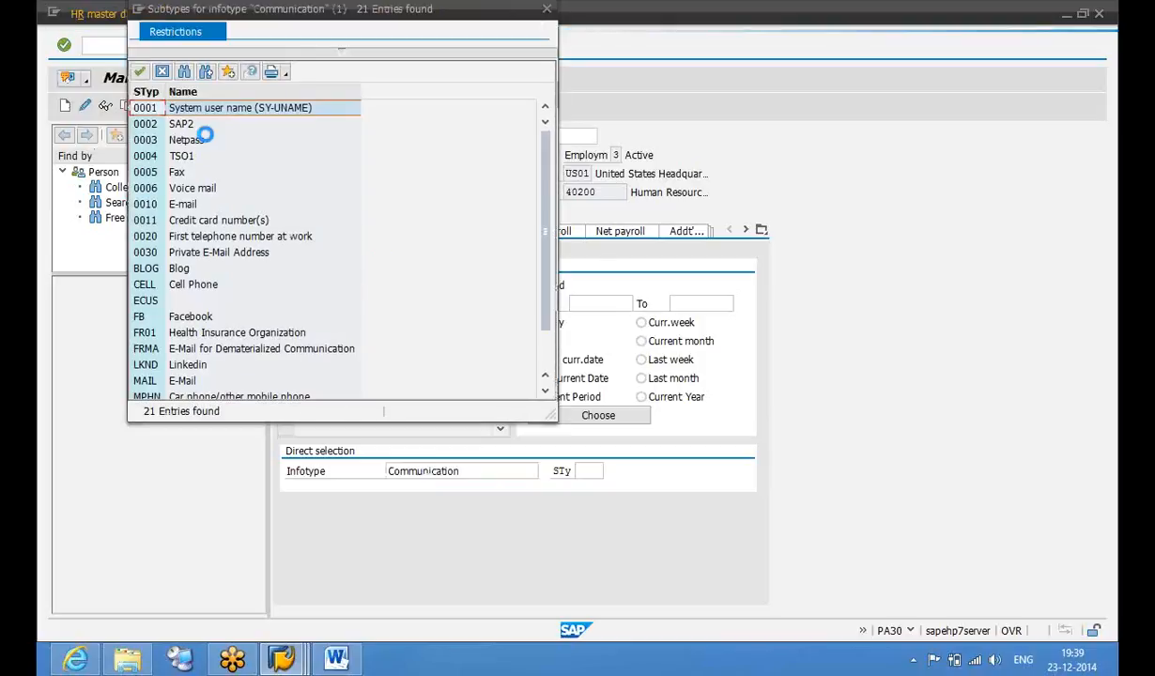
click(142, 72)
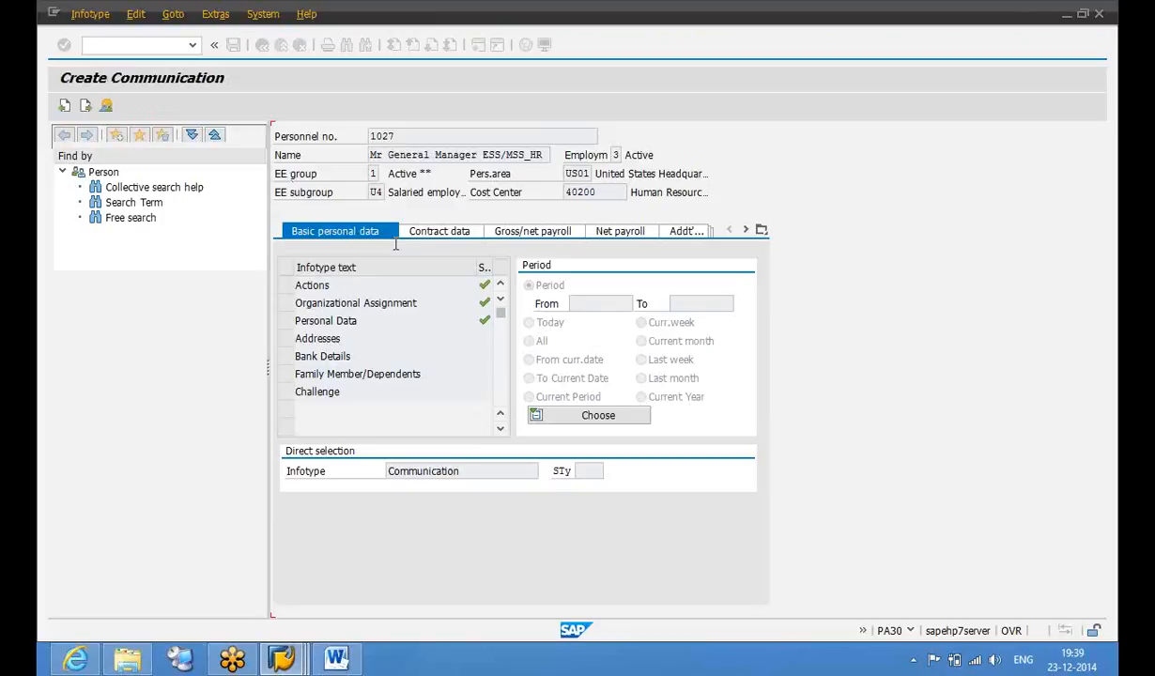
click(403, 270)
text(sapuser)
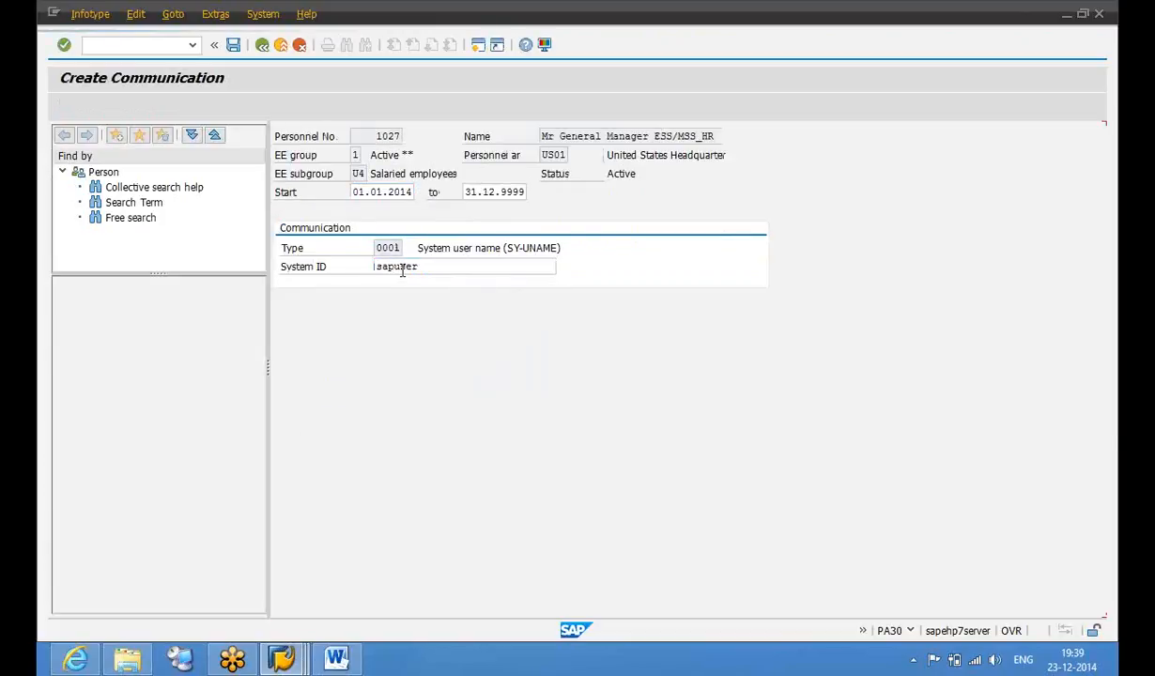
key(Return)
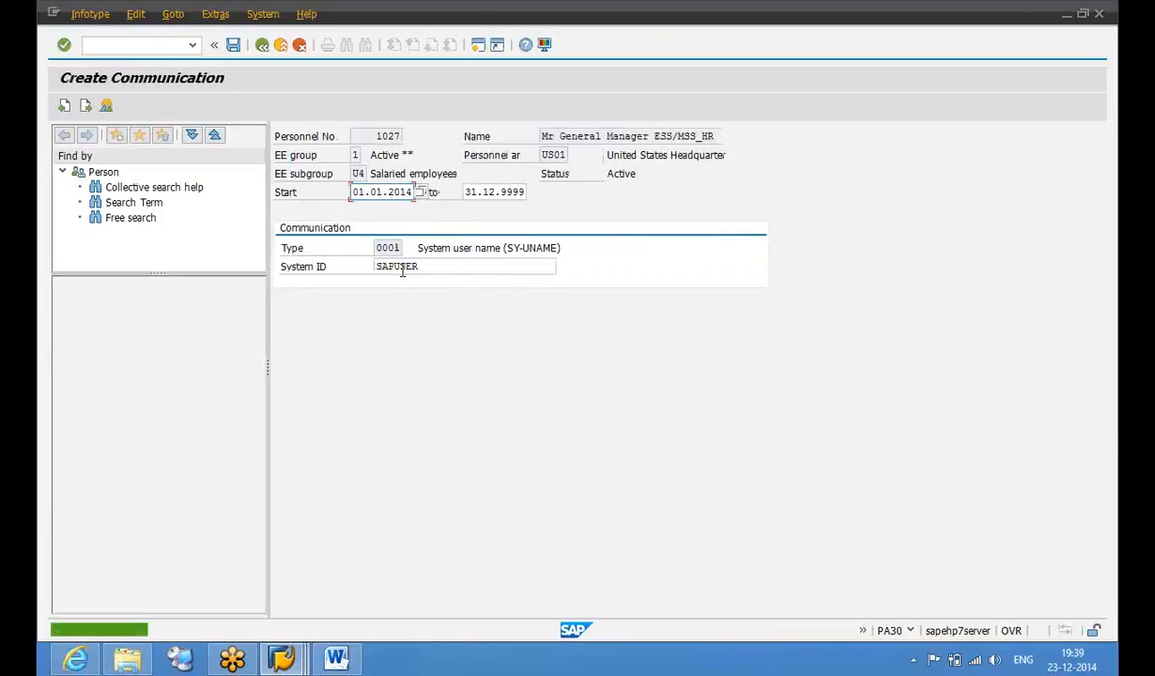
key(ctrl+s)
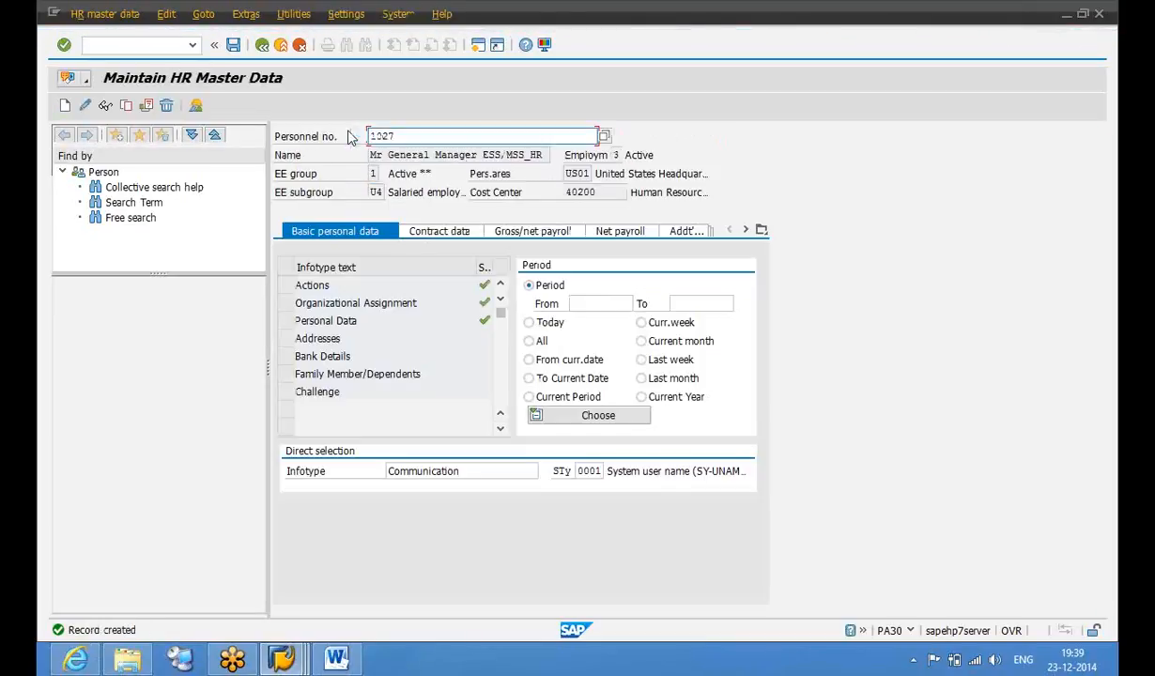
click(282, 51)
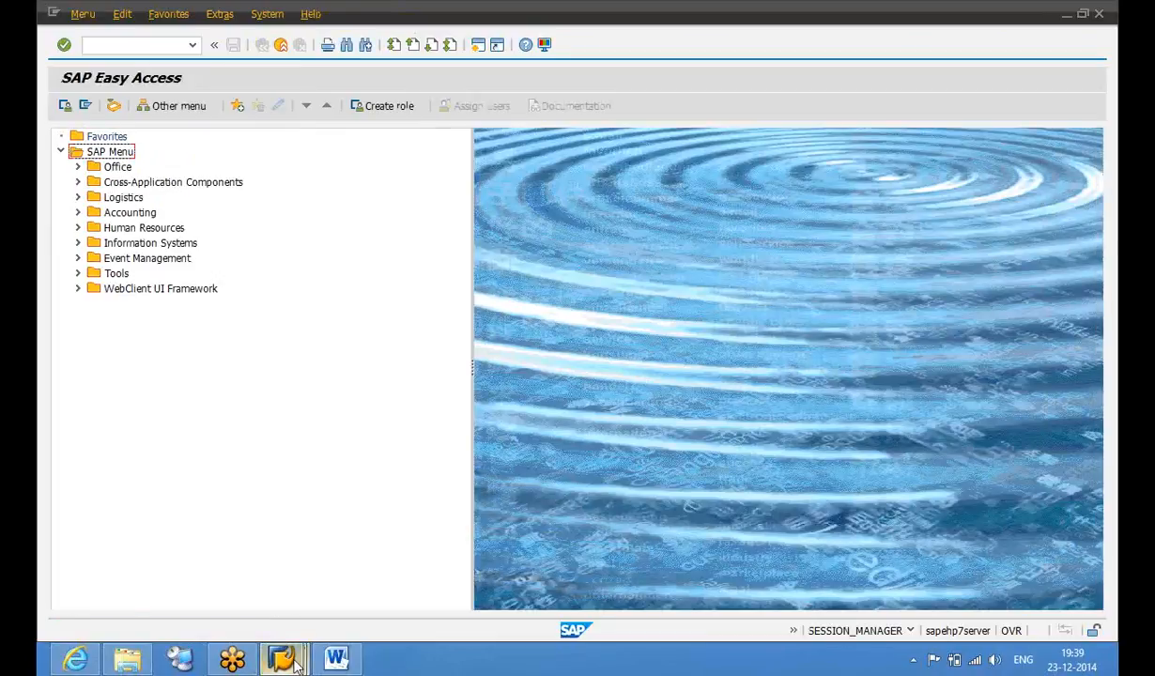
Return to the portal leave request and refresh the page via Options to start a new one
click(296, 663)
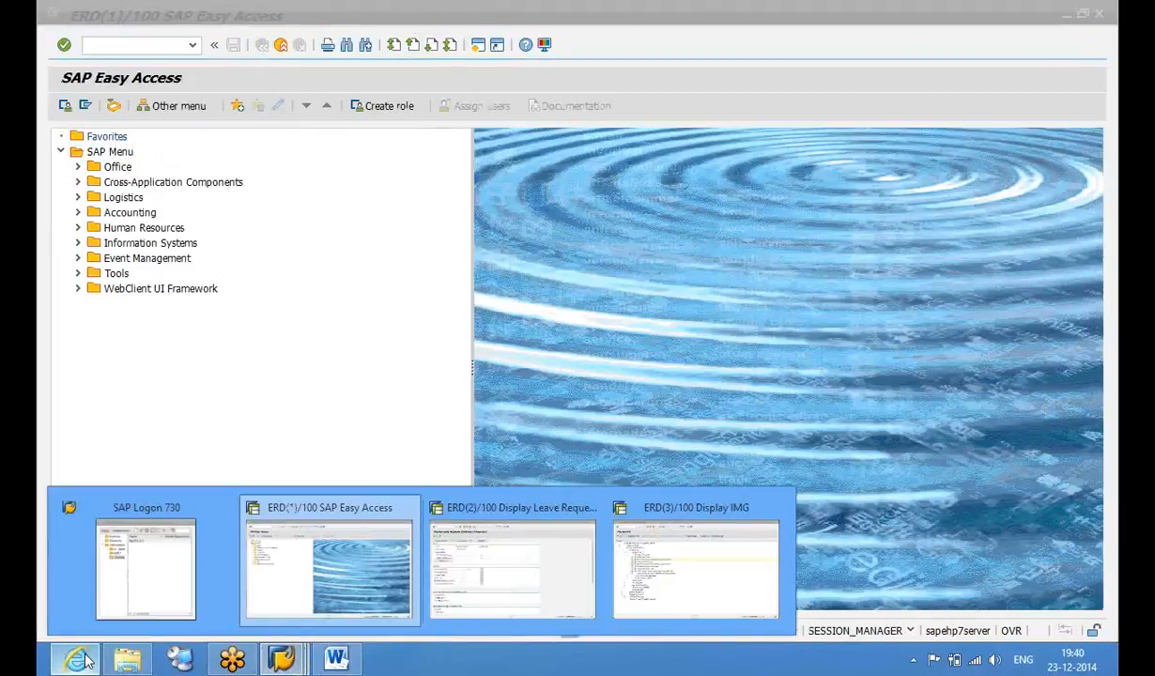
click(85, 663)
click(1073, 185)
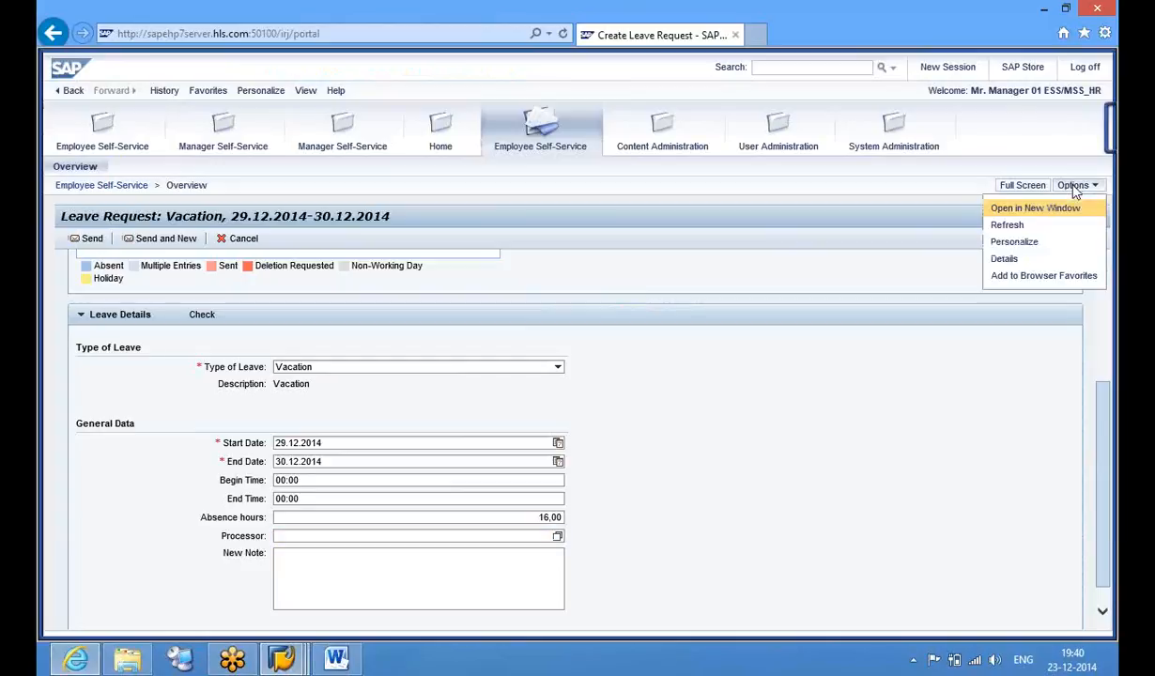
click(1005, 225)
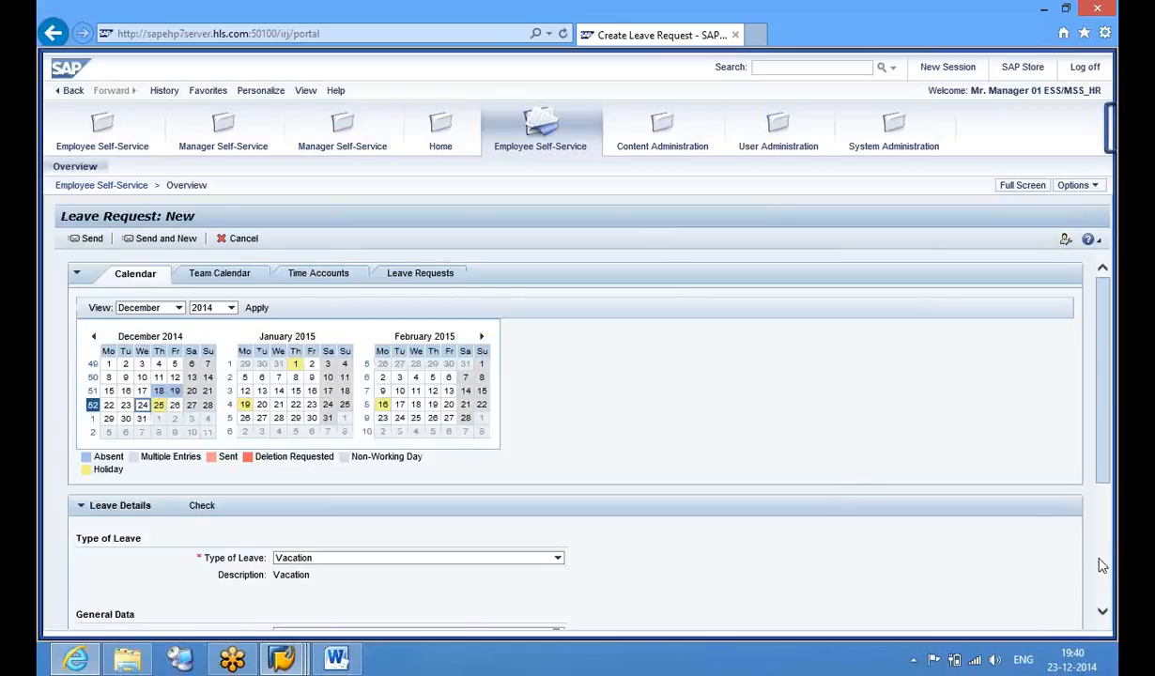
scroll(1109, 573, down, 3)
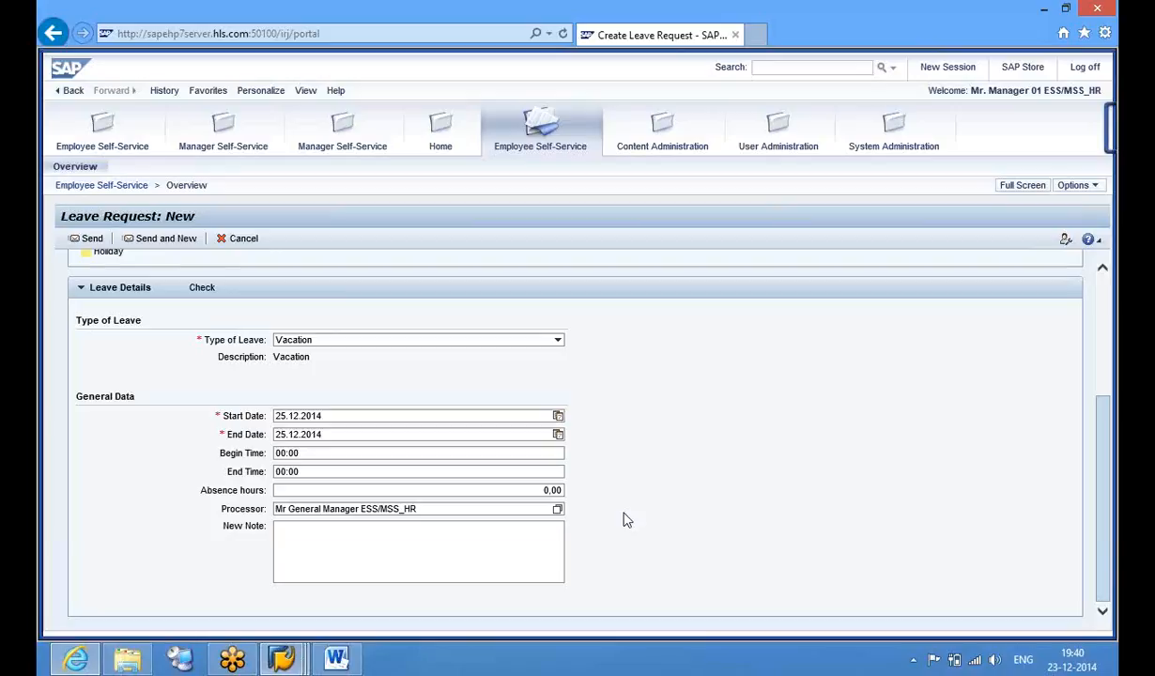
Set the vacation to 29.12.2014–31.12.2014 and check the request
click(558, 416)
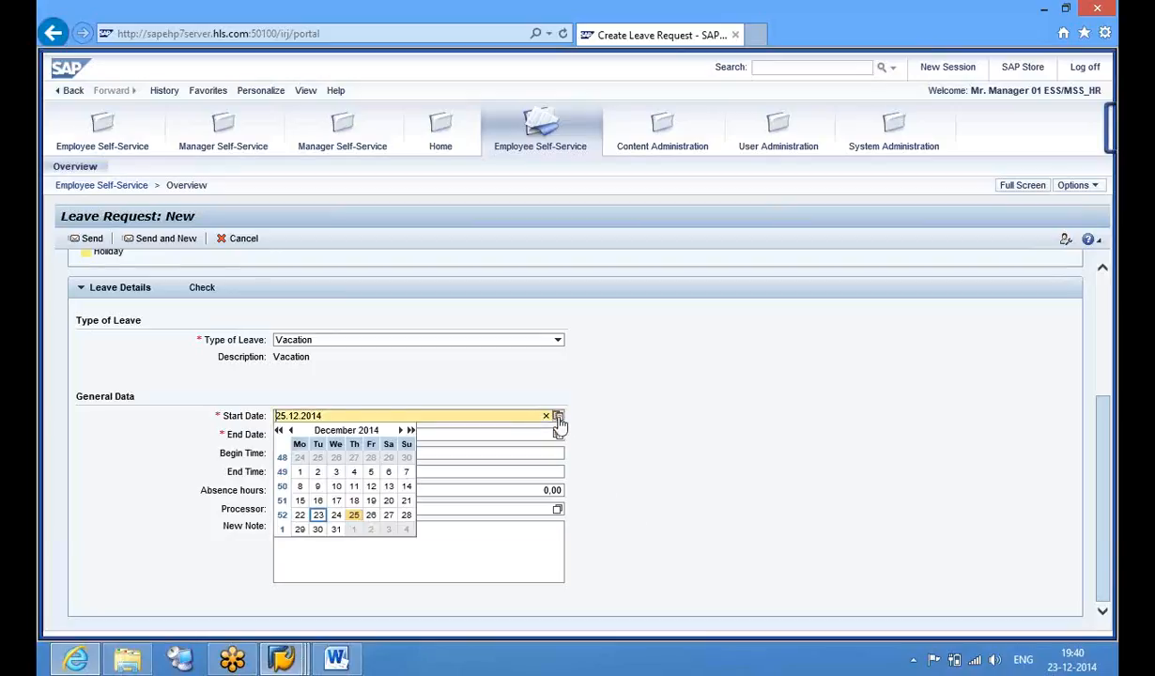
click(300, 528)
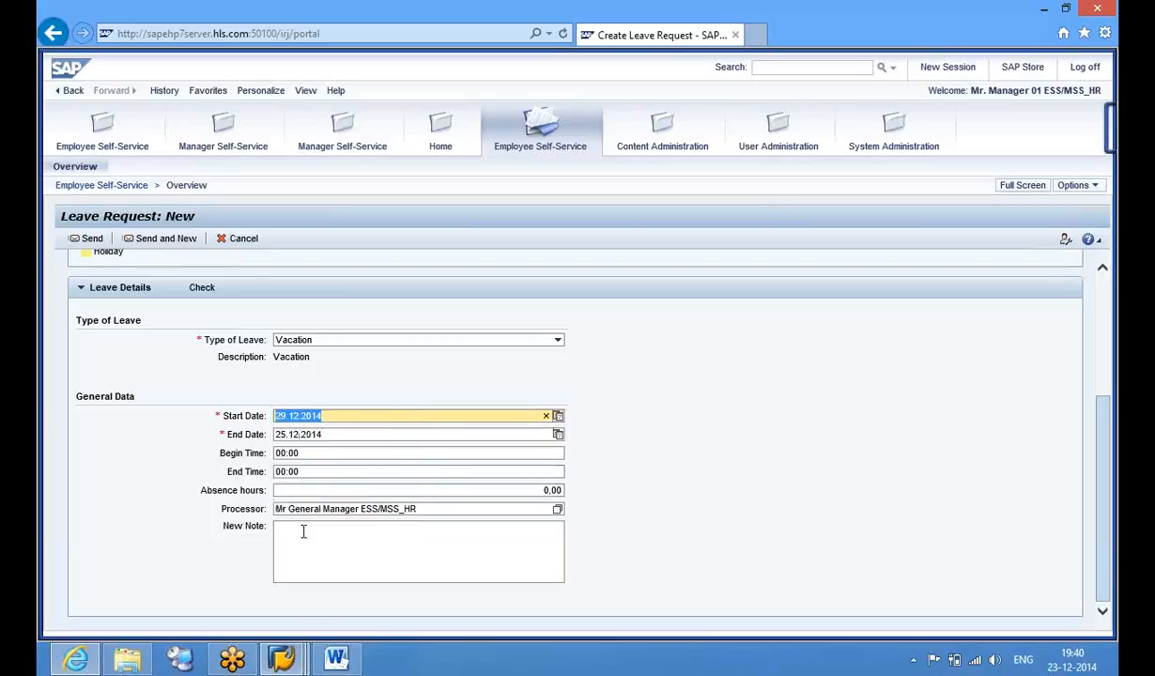
click(558, 435)
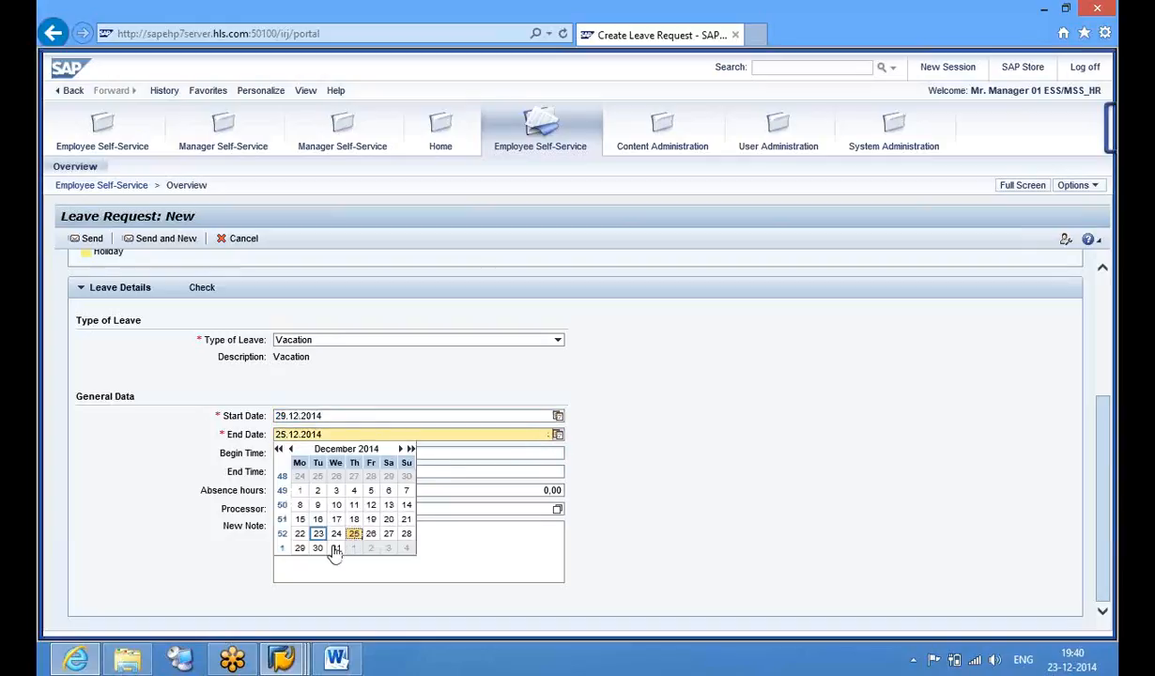
click(335, 548)
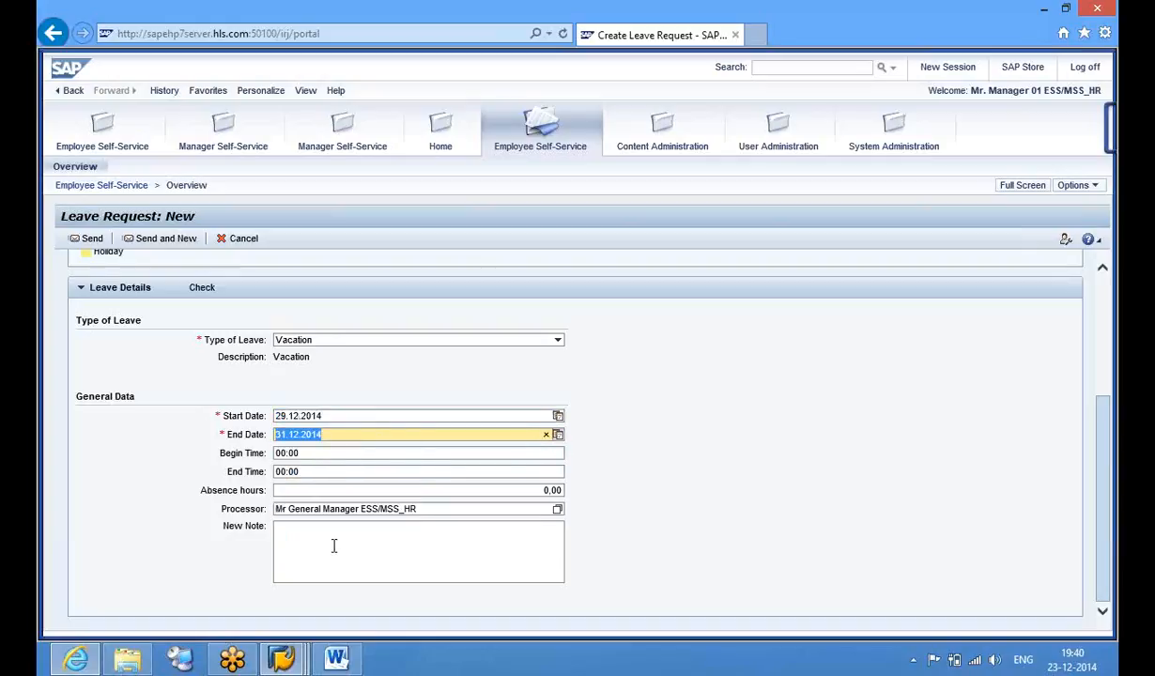
click(202, 290)
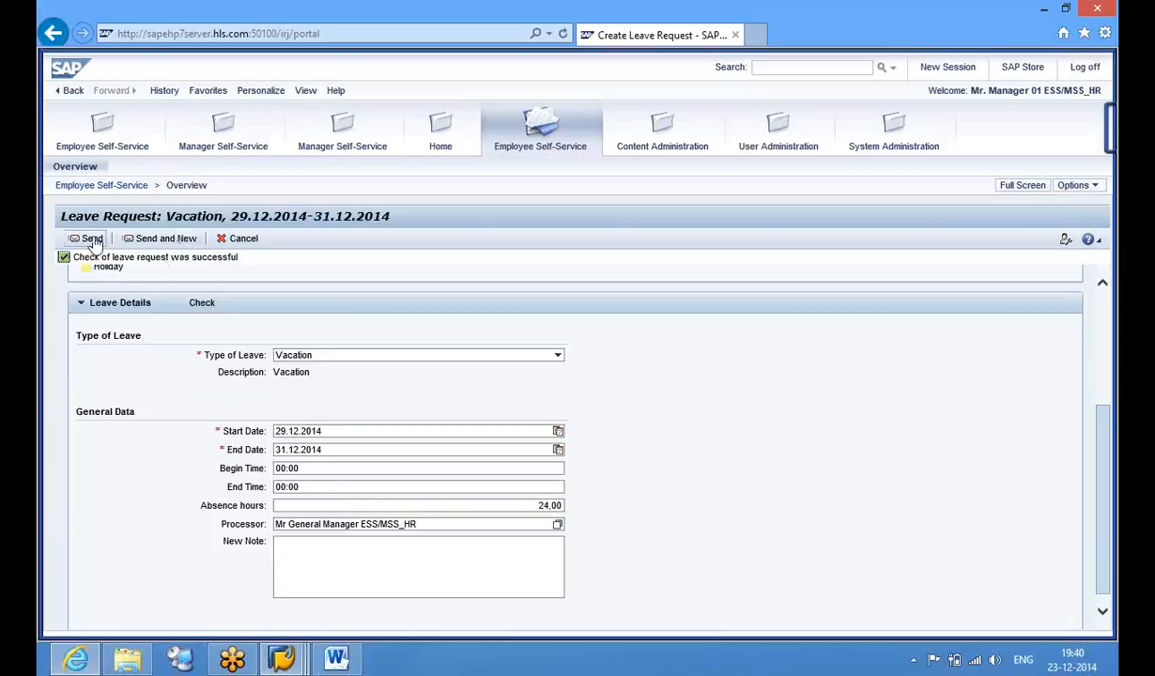
Send the 29.12.2014–31.12.2014 vacation request for approval
click(91, 239)
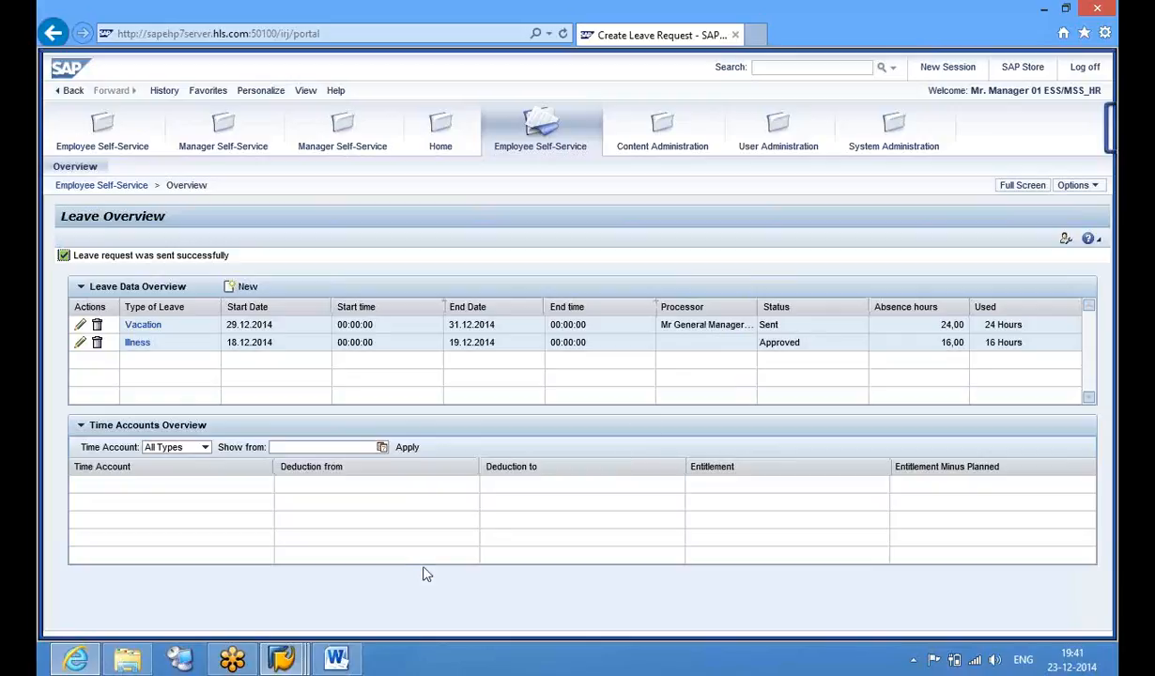
Execute the PTARQ leave requests report and review the sent request's status
mouse_move(291, 667)
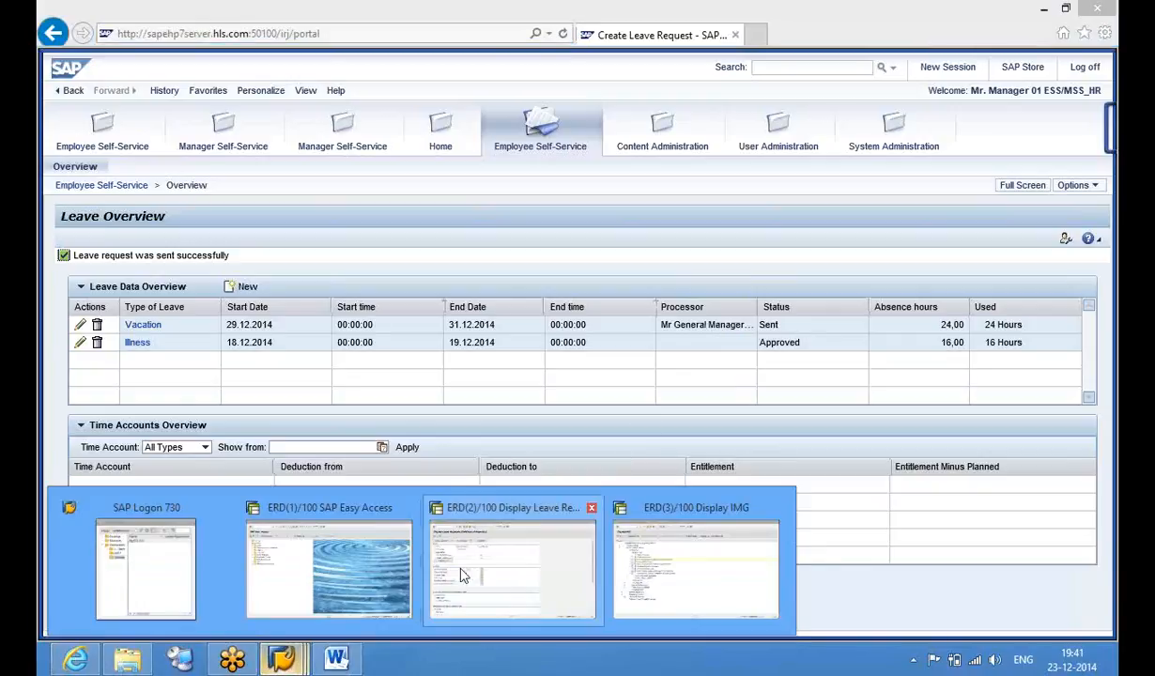
click(512, 555)
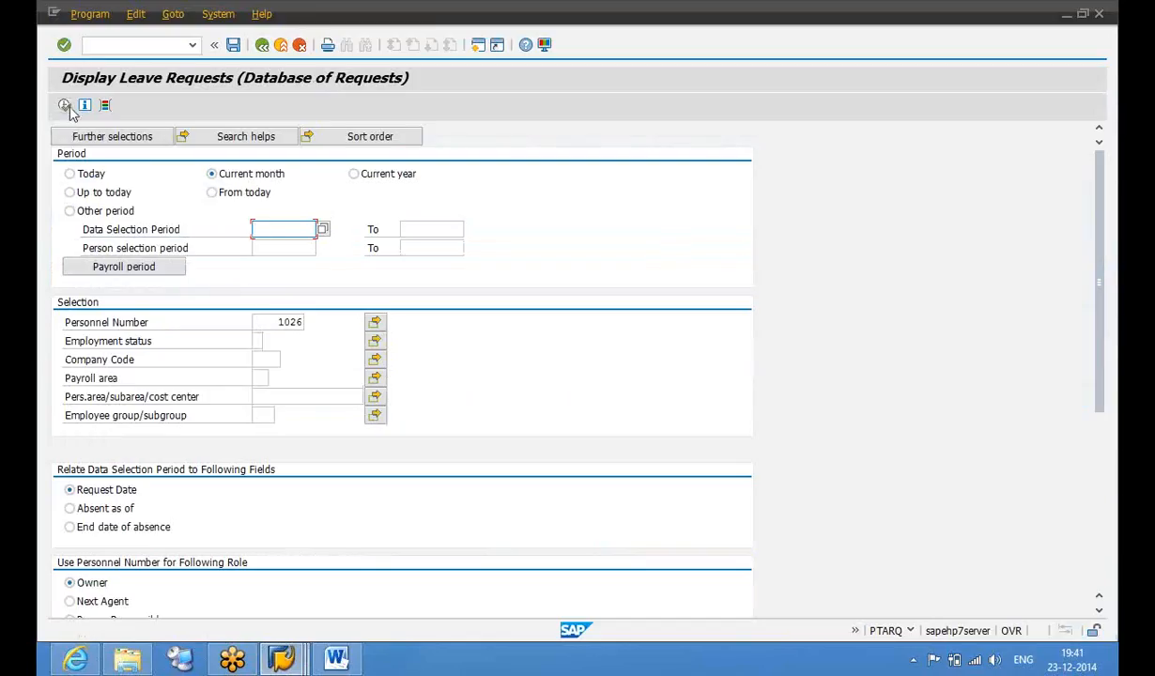
click(63, 105)
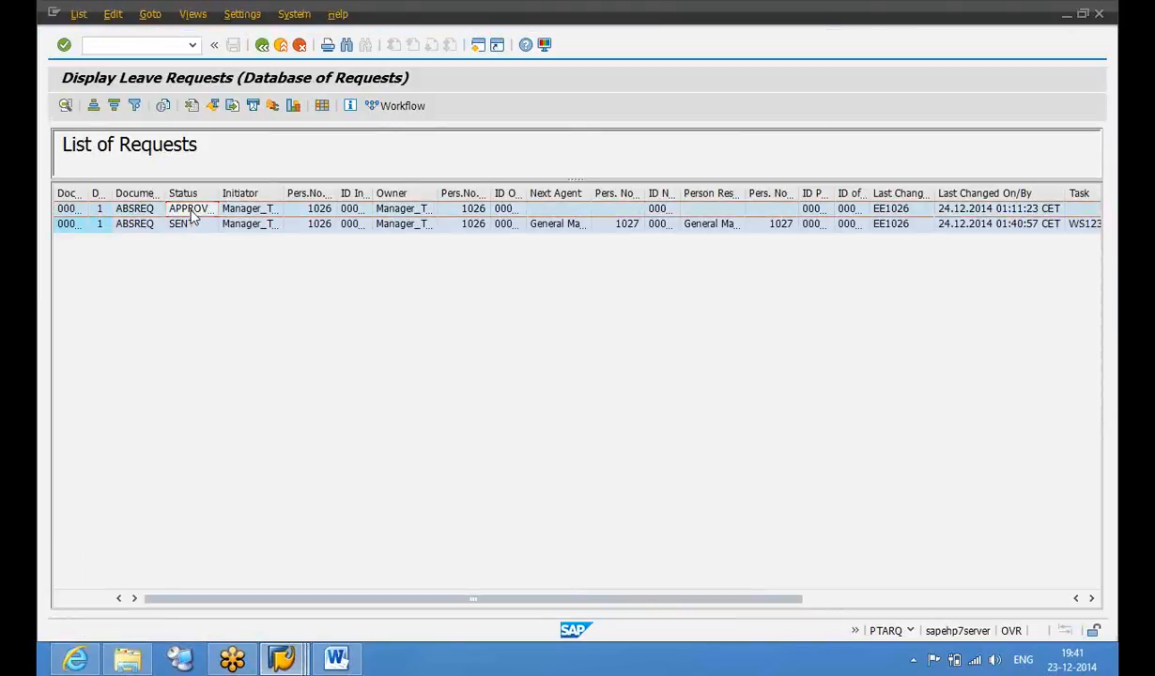
click(191, 225)
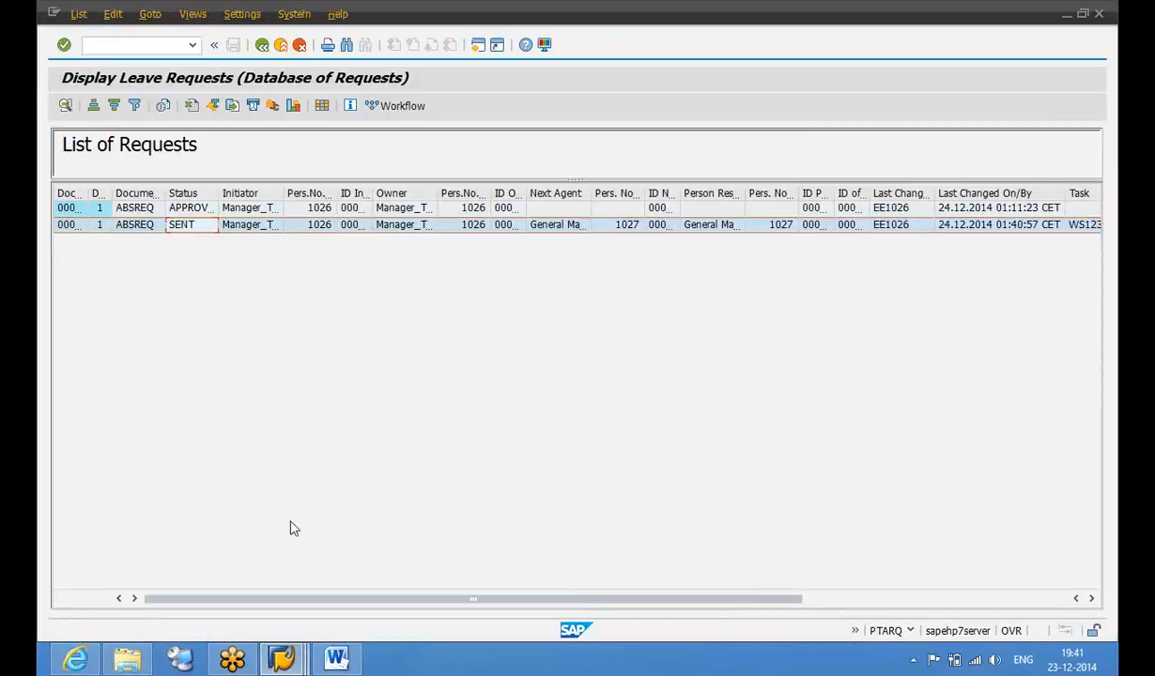
Switch to the SAP Easy Access window, ready for a transaction code
click(283, 663)
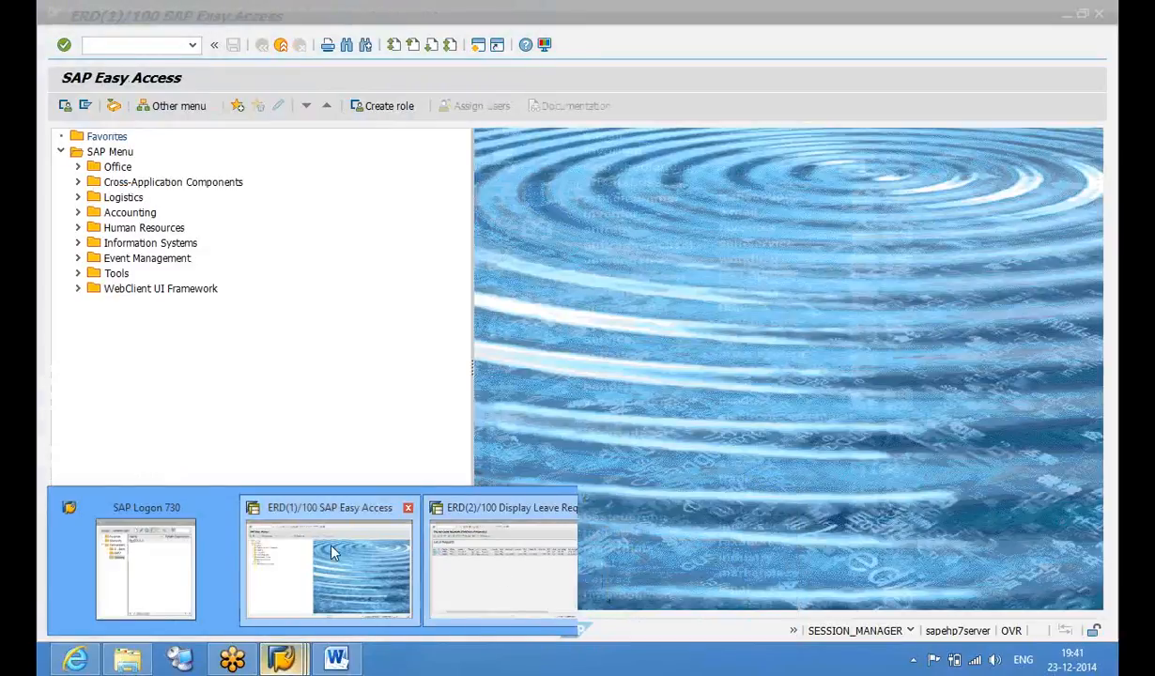
click(333, 554)
click(161, 50)
Display the requesting employee's Absences (infotype 2001) in PA20 for all periods
text(pa20)
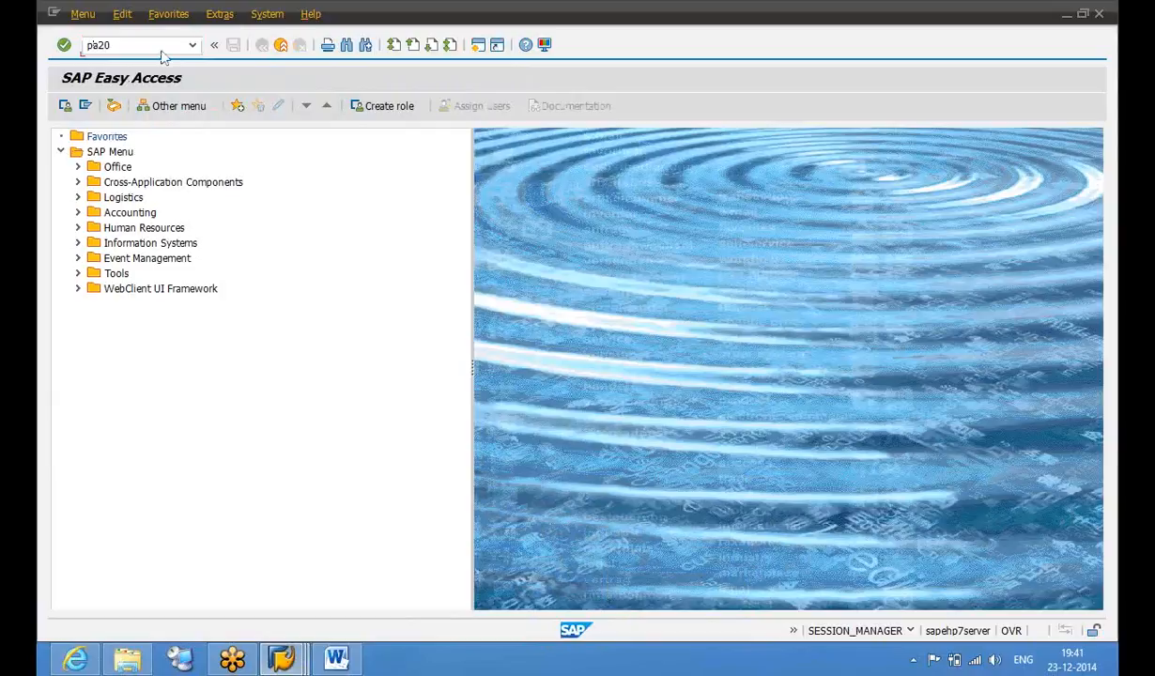
key(Return)
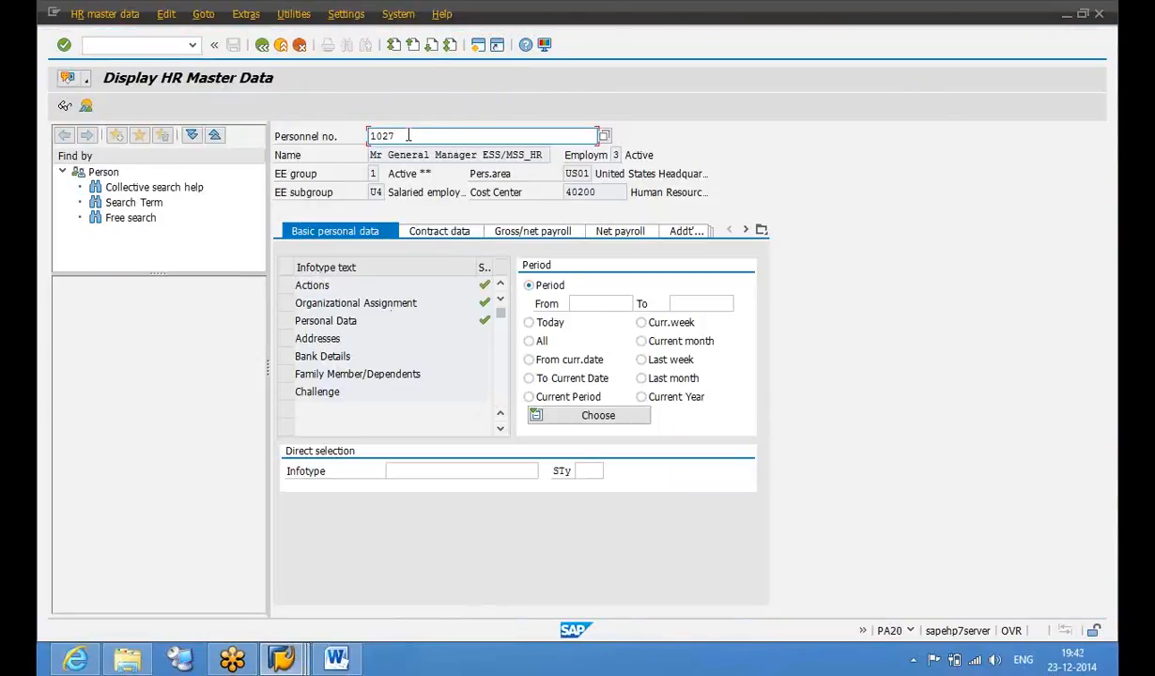
key(BackSpace)
text(6)
key(Return)
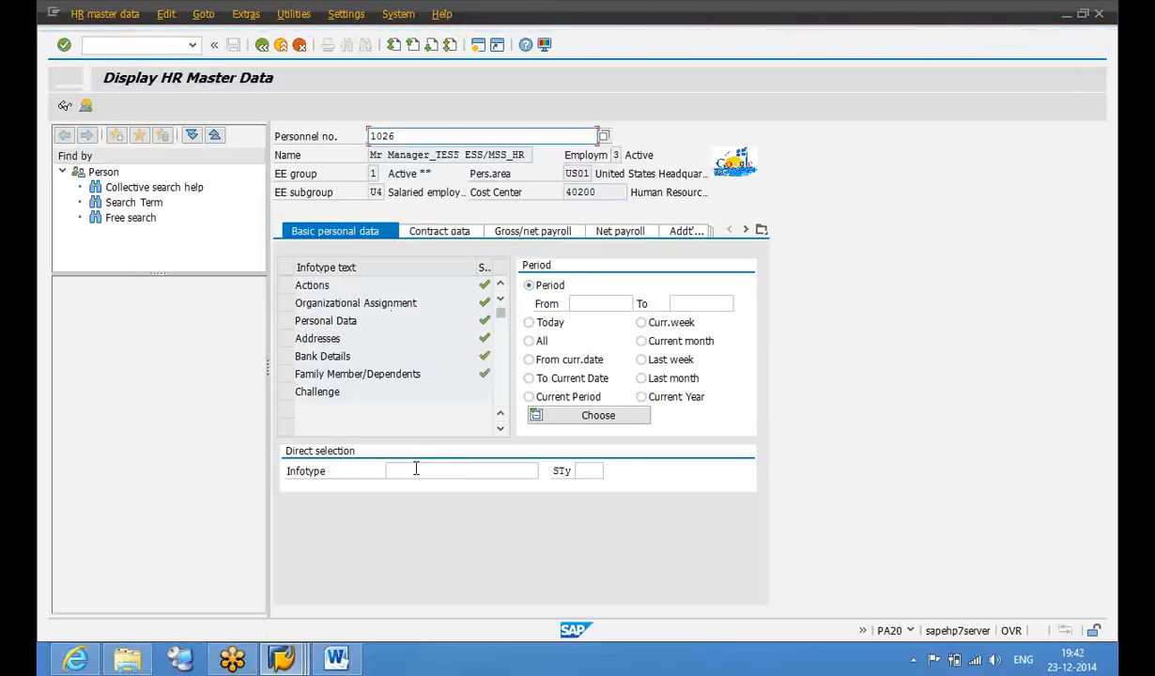
text(2001)
key(Return)
click(85, 107)
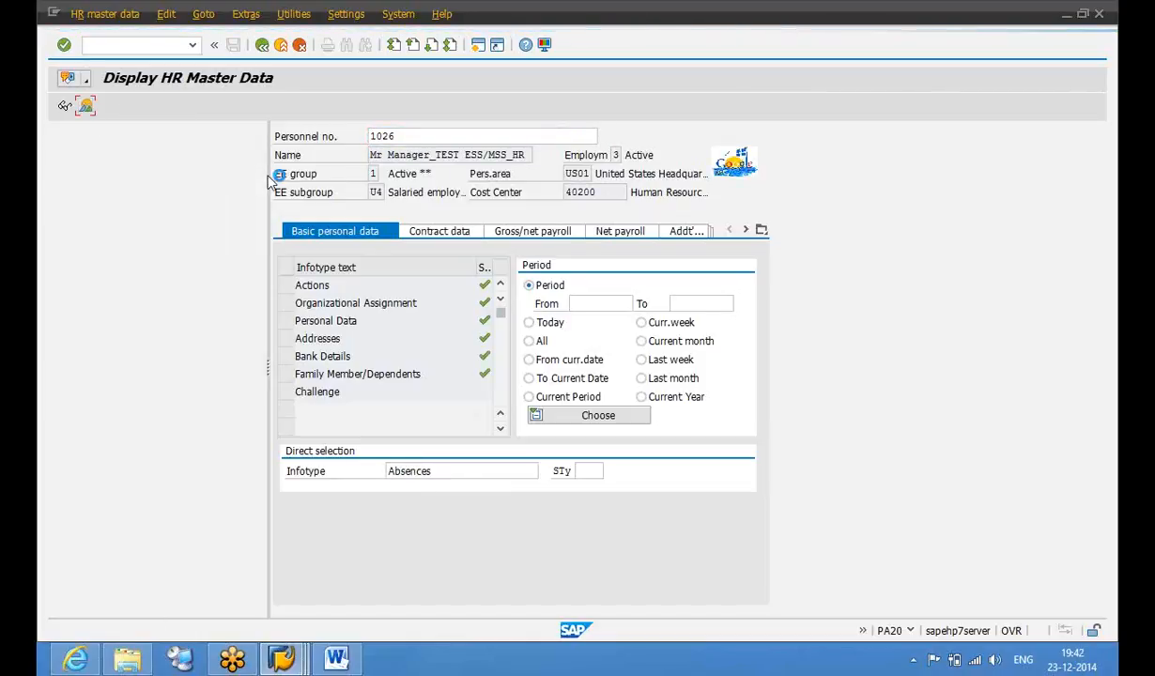
click(541, 343)
click(85, 106)
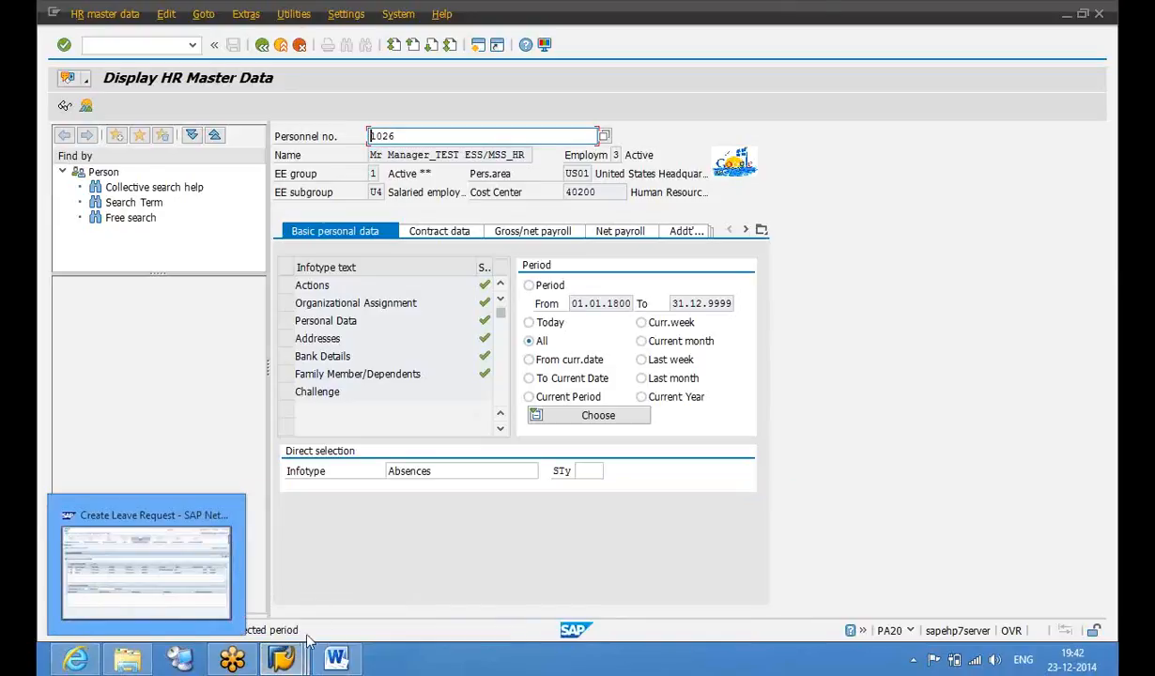
Switch between the HR master data and leave requests windows, ending on the request list
mouse_move(296, 660)
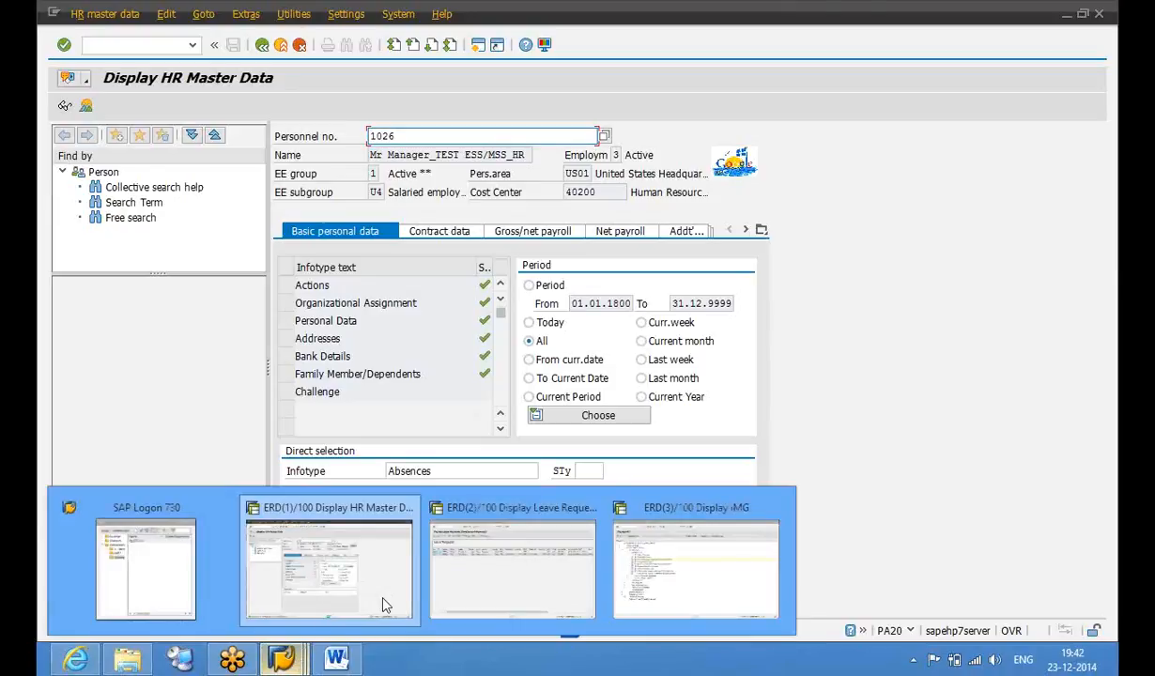
click(466, 529)
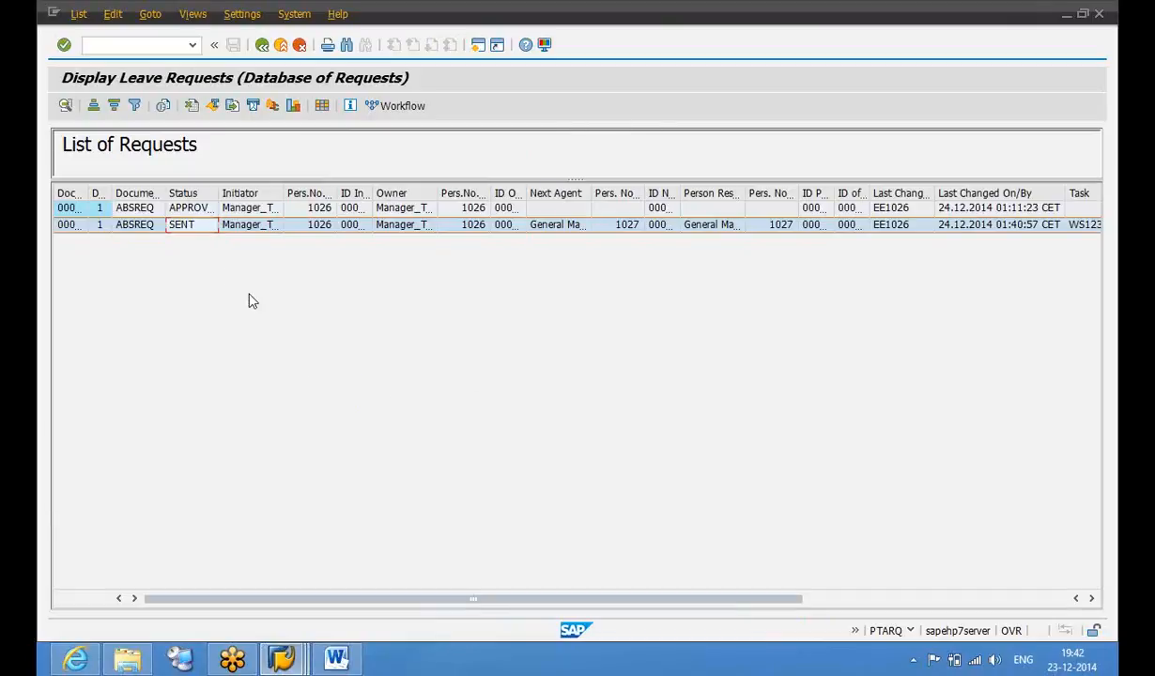
mouse_move(282, 661)
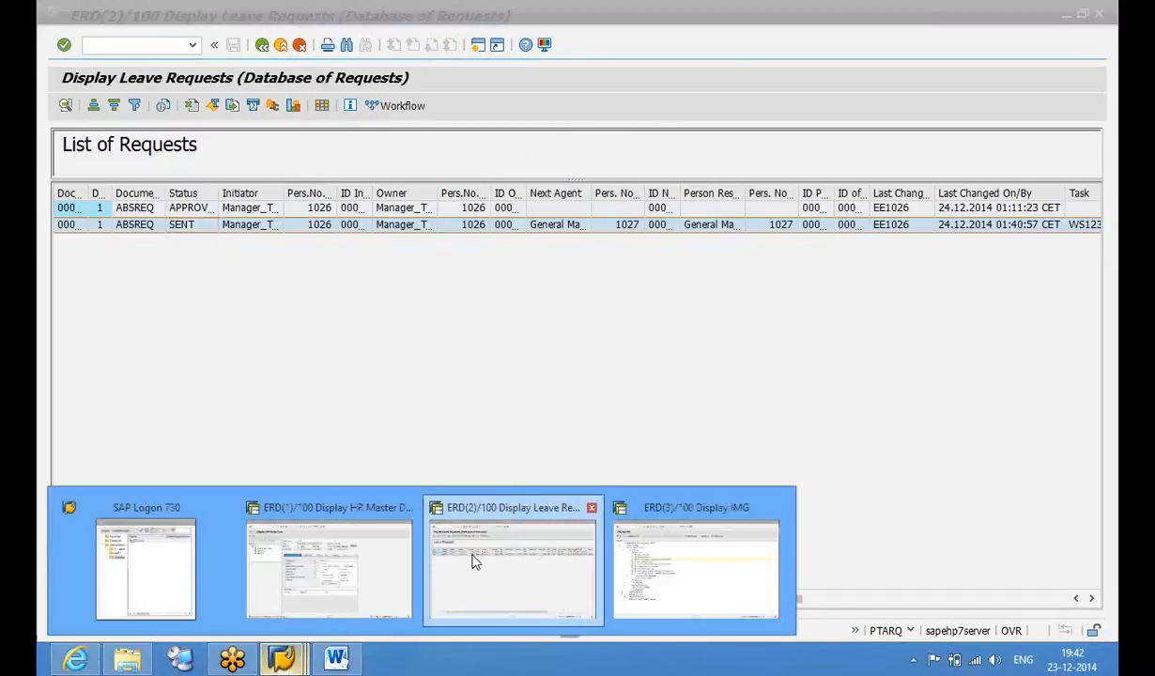
click(360, 536)
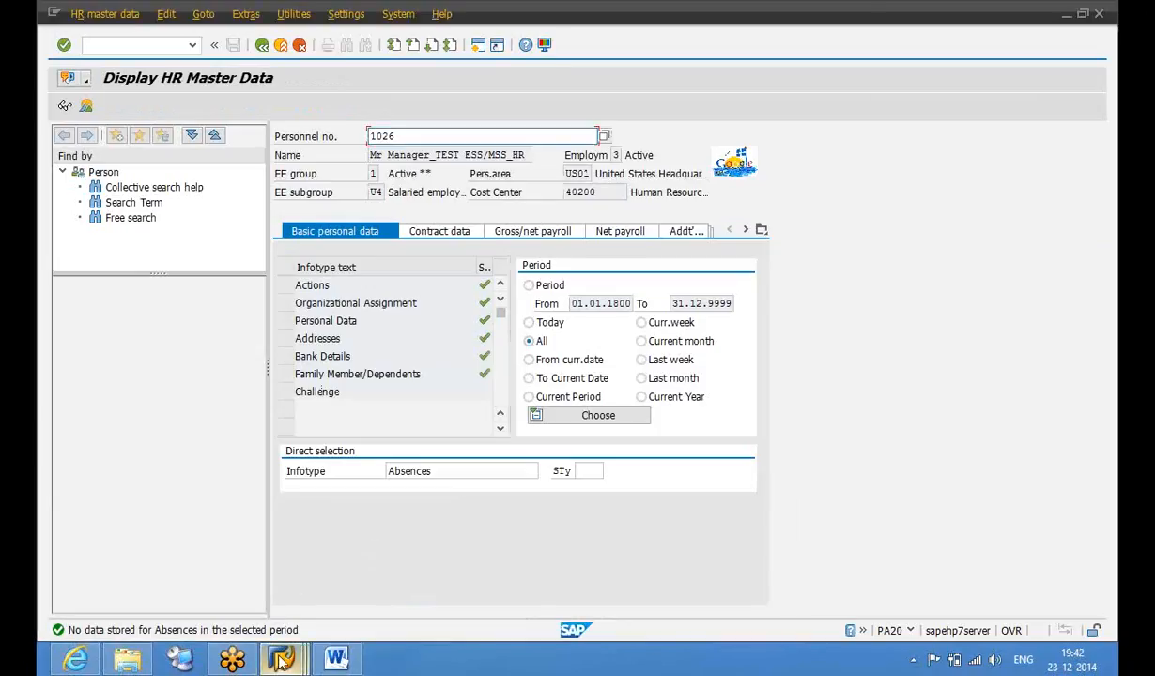
mouse_move(282, 660)
click(547, 573)
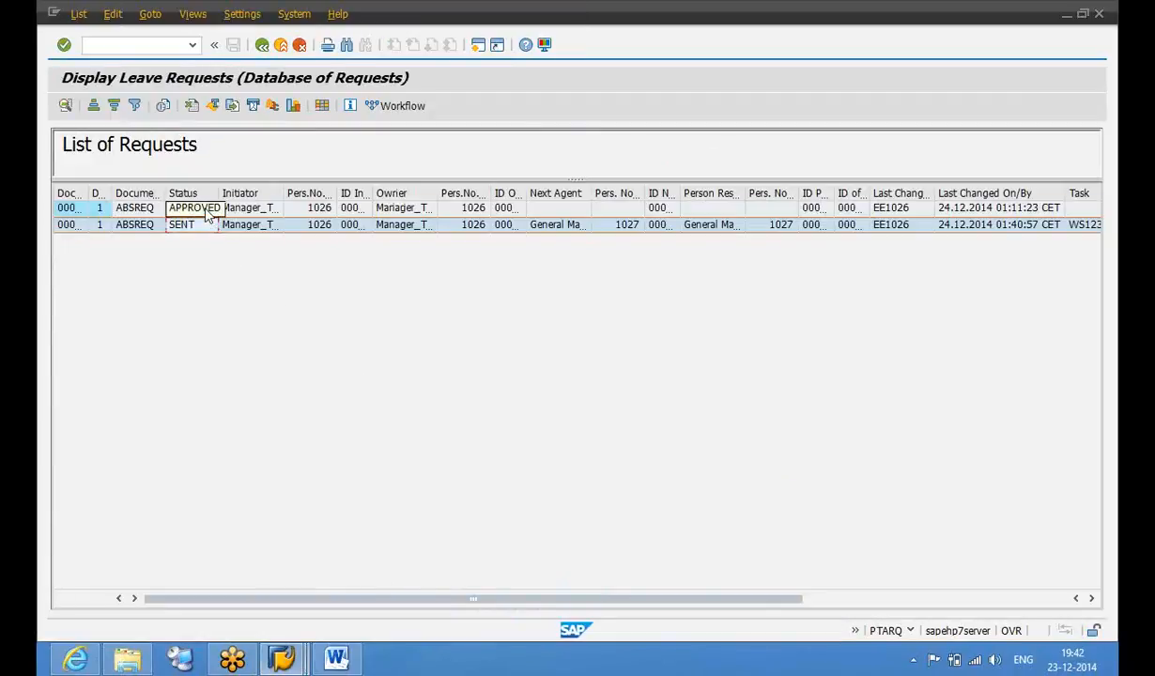
Inspect the APPROVED request's ATTABS item (INS, infotype 2001, subtype 0200) and its time data
double_click(248, 208)
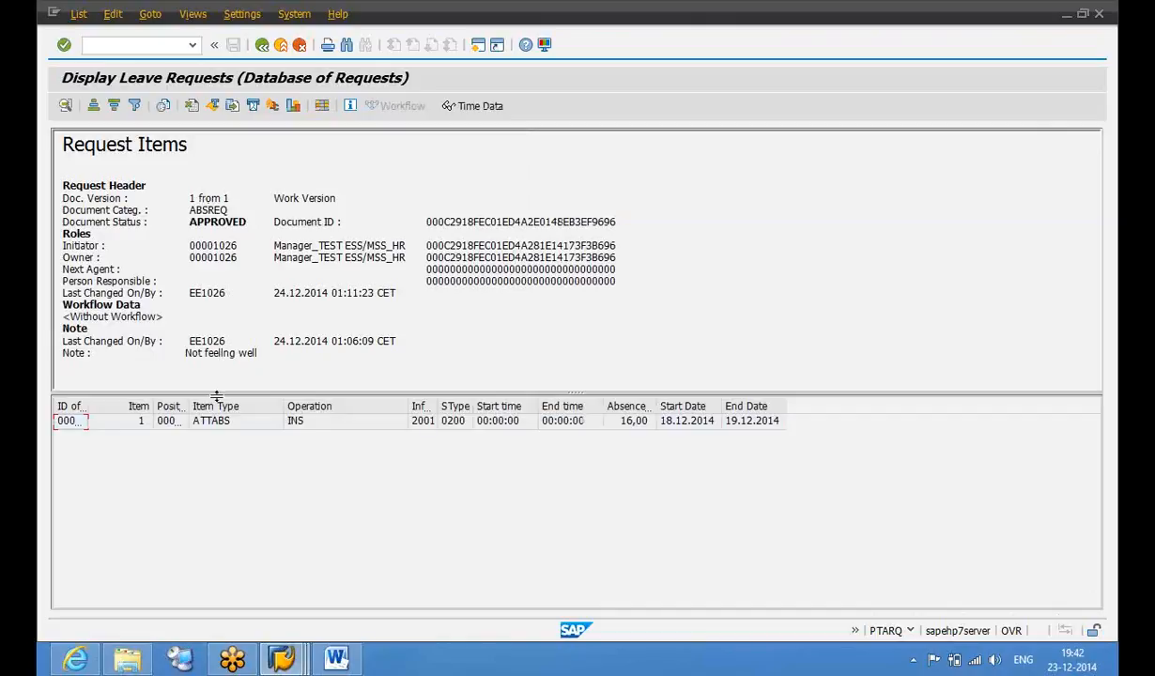
click(225, 424)
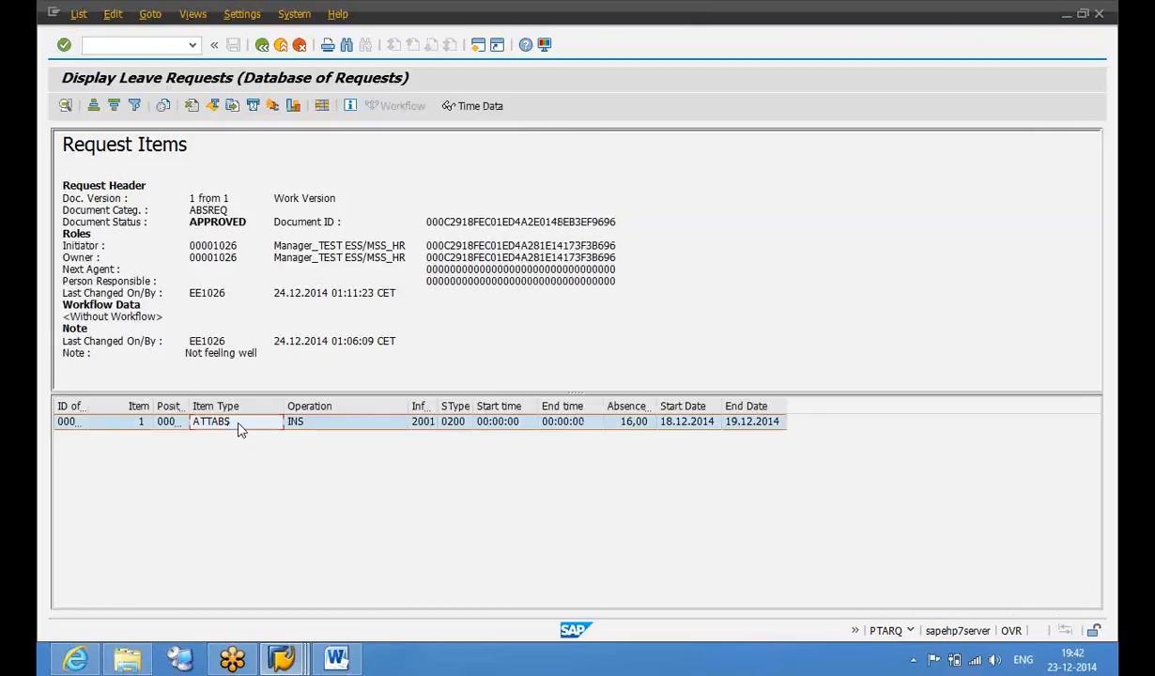
click(299, 426)
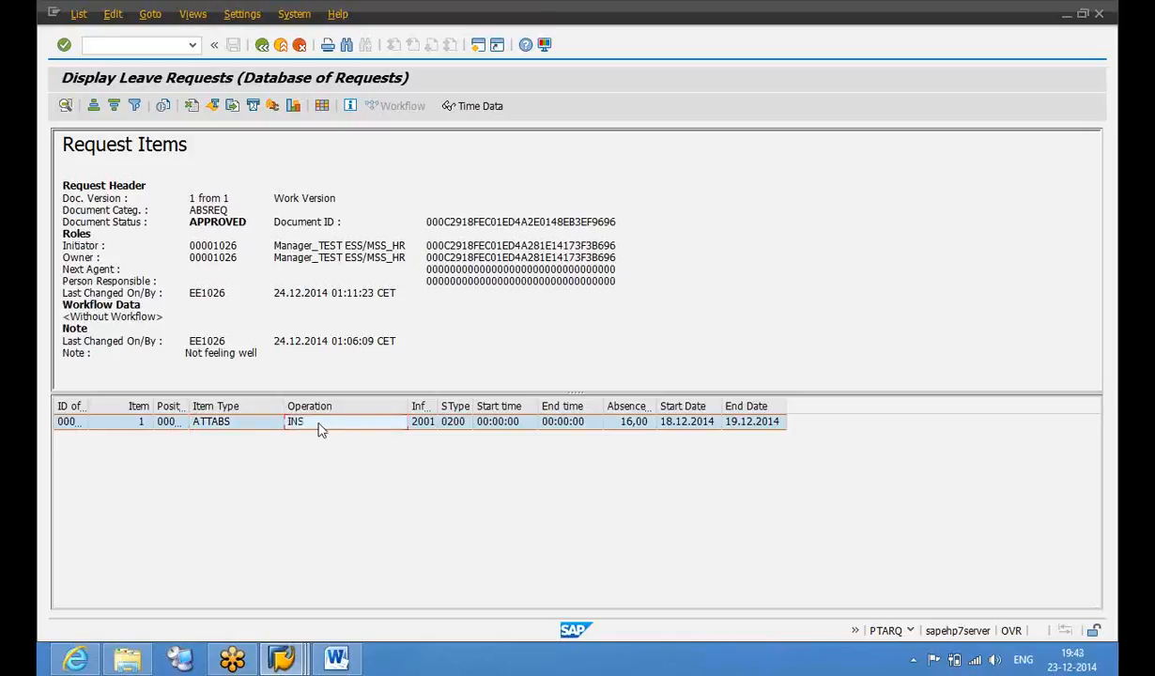
click(423, 429)
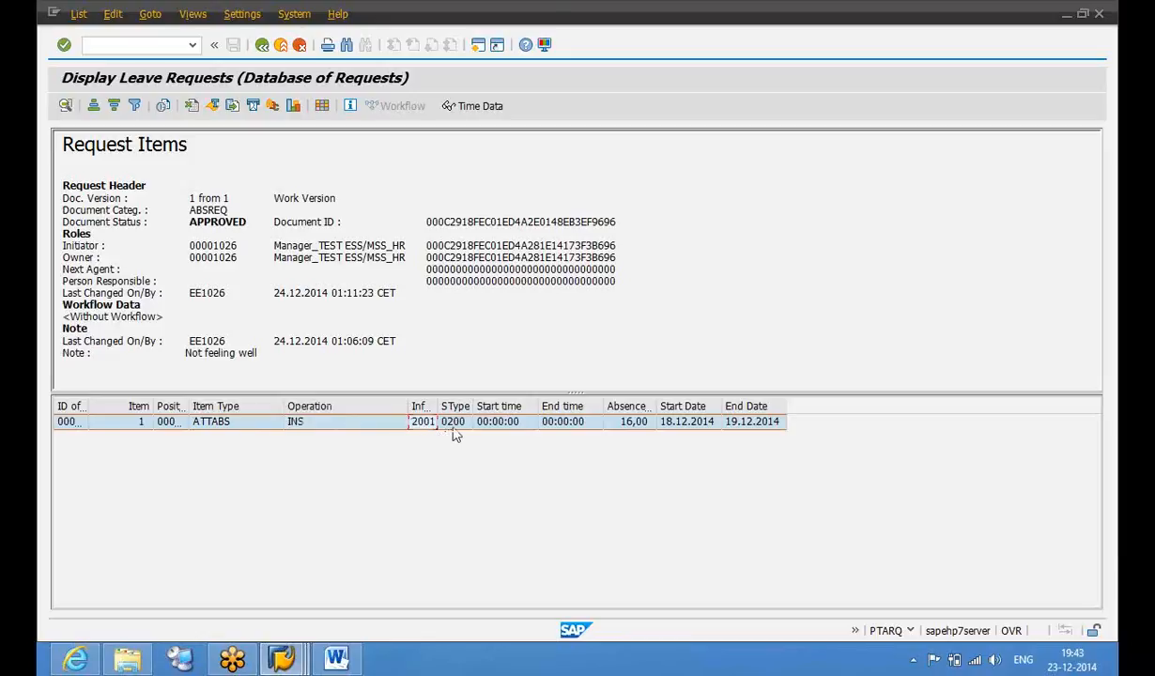
click(455, 427)
click(257, 424)
click(474, 109)
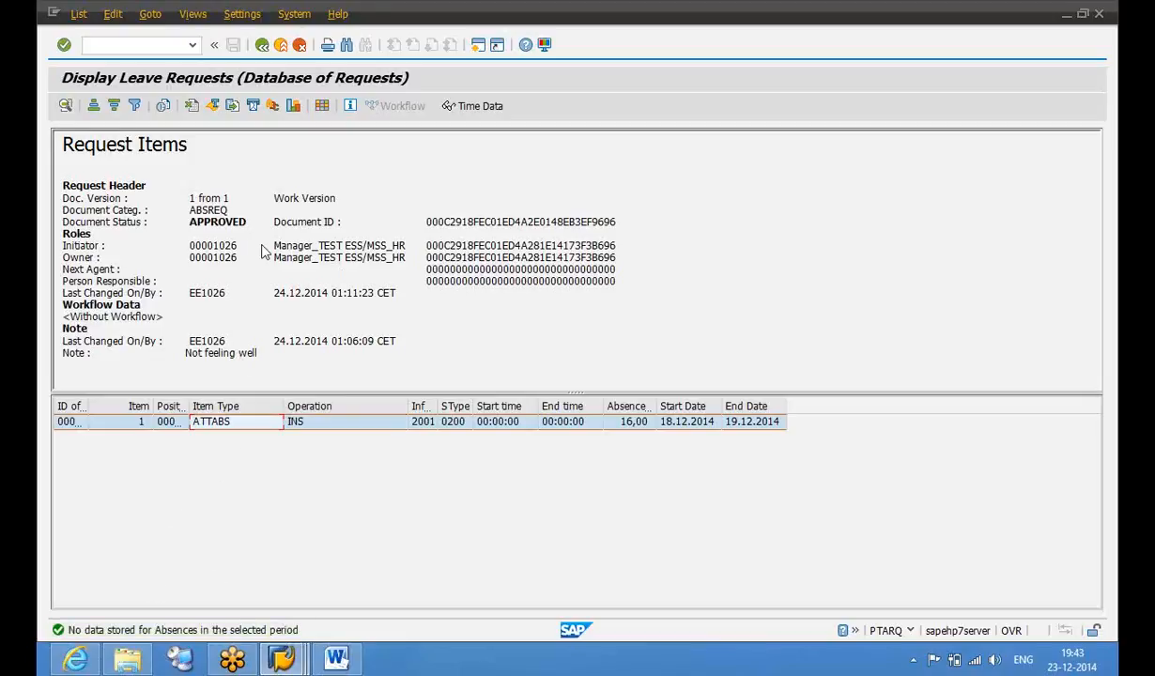
Back on the request list, widen the Status column to show APPROVED fully, then exit
click(264, 47)
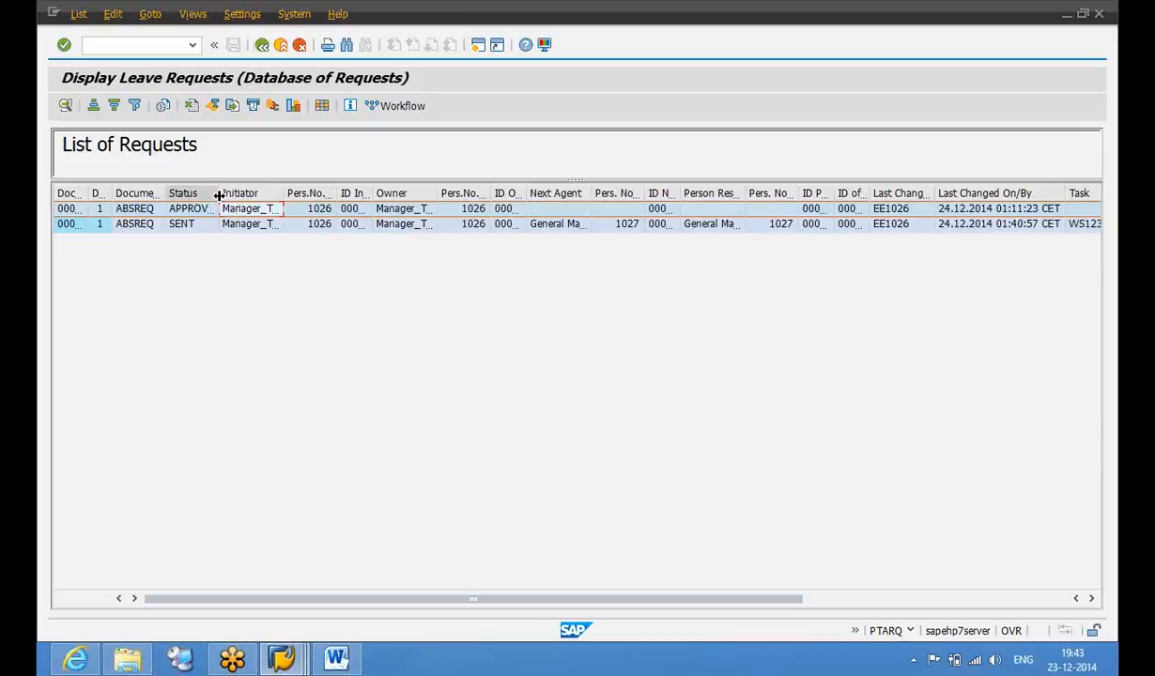
drag(218, 195, 235, 195)
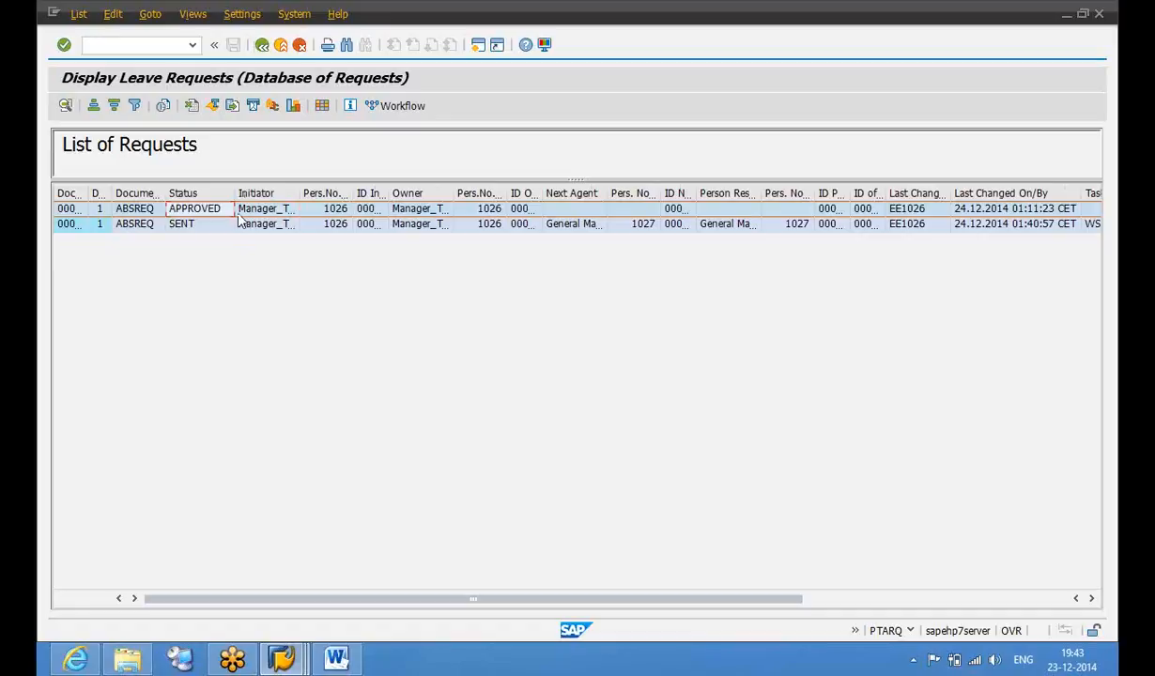
click(262, 45)
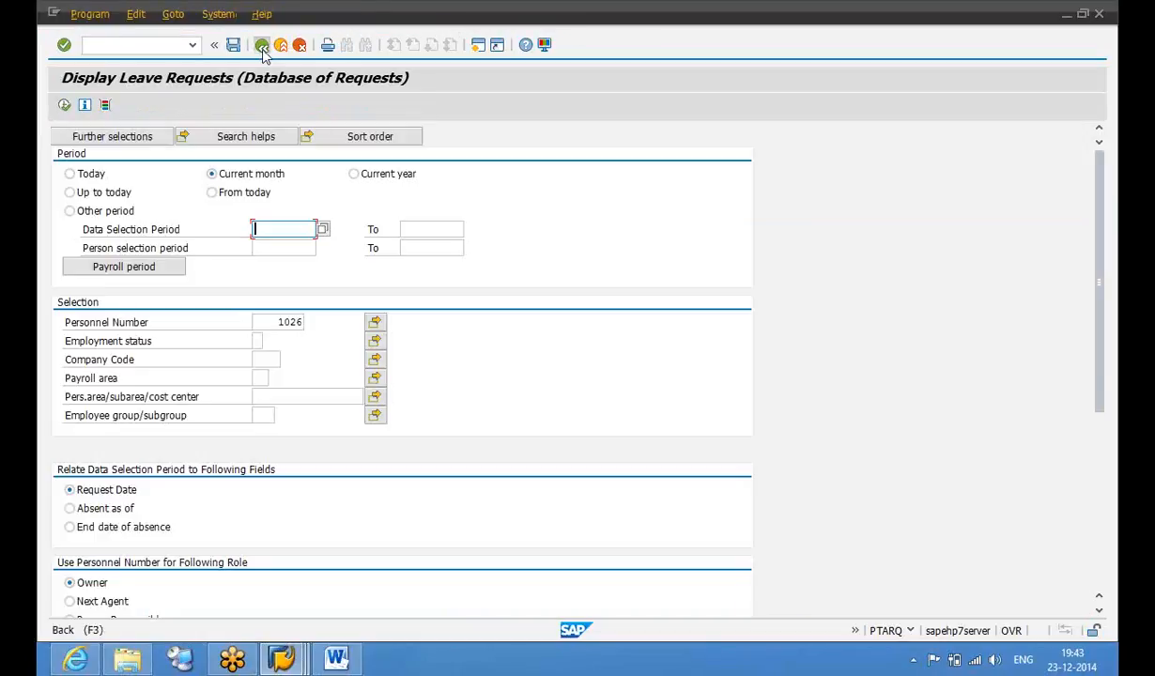
Run a Post Documents test run for one personnel number with infotype match and log display
click(262, 45)
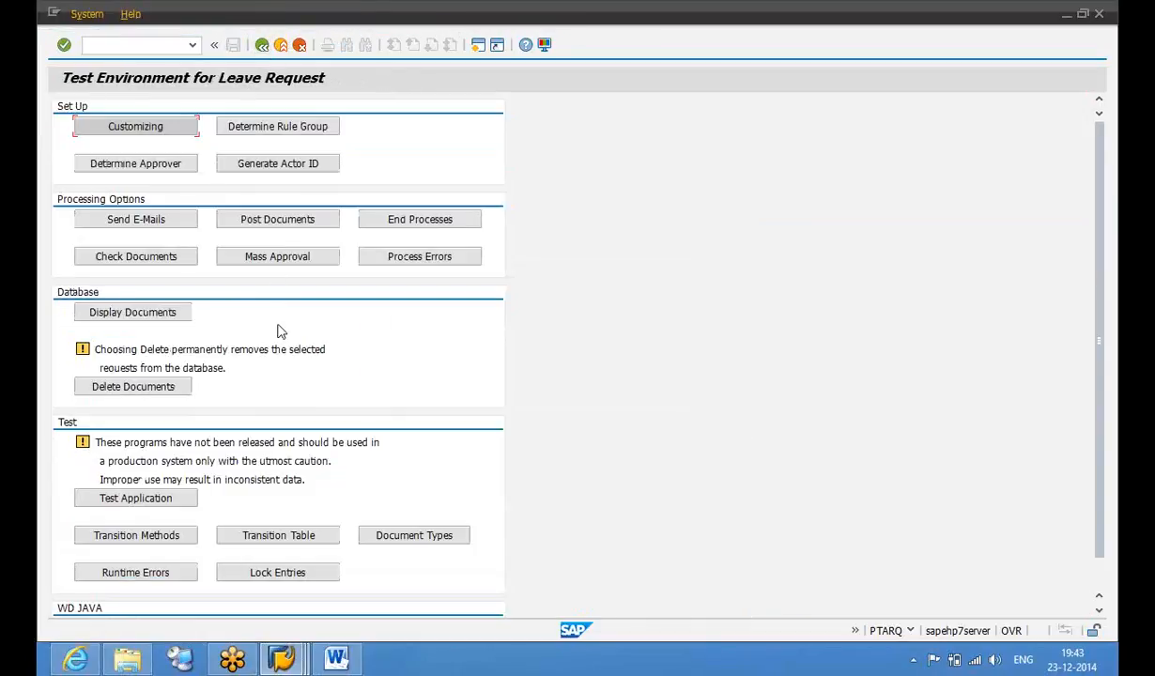
click(263, 225)
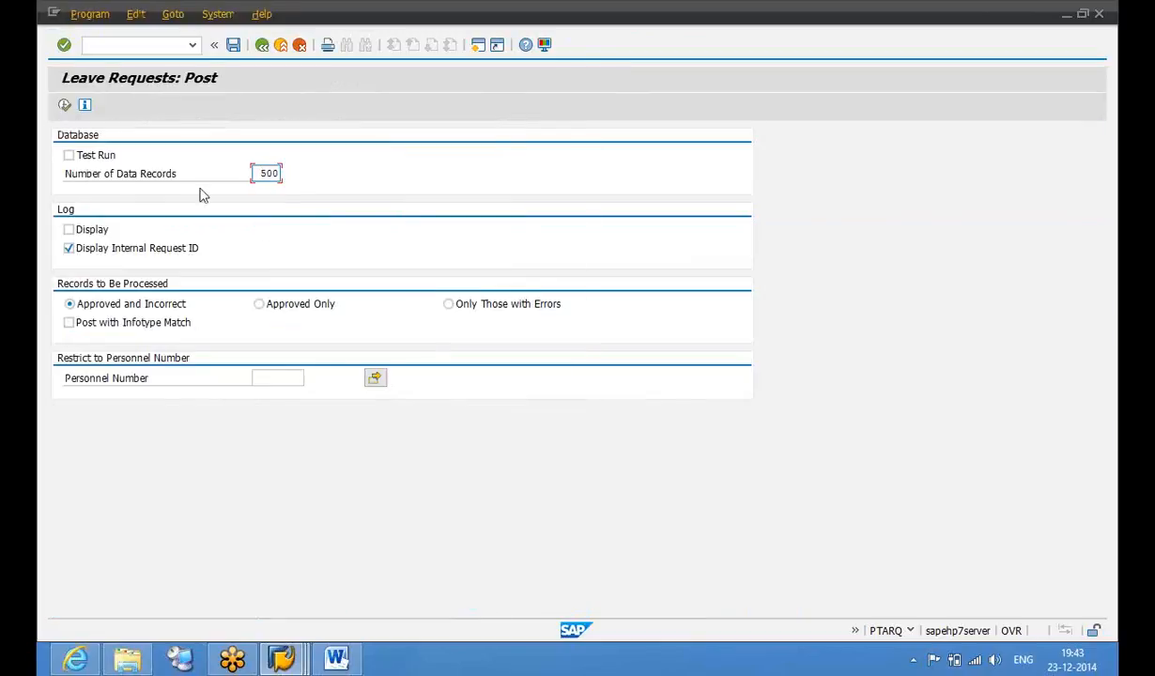
click(96, 155)
click(278, 379)
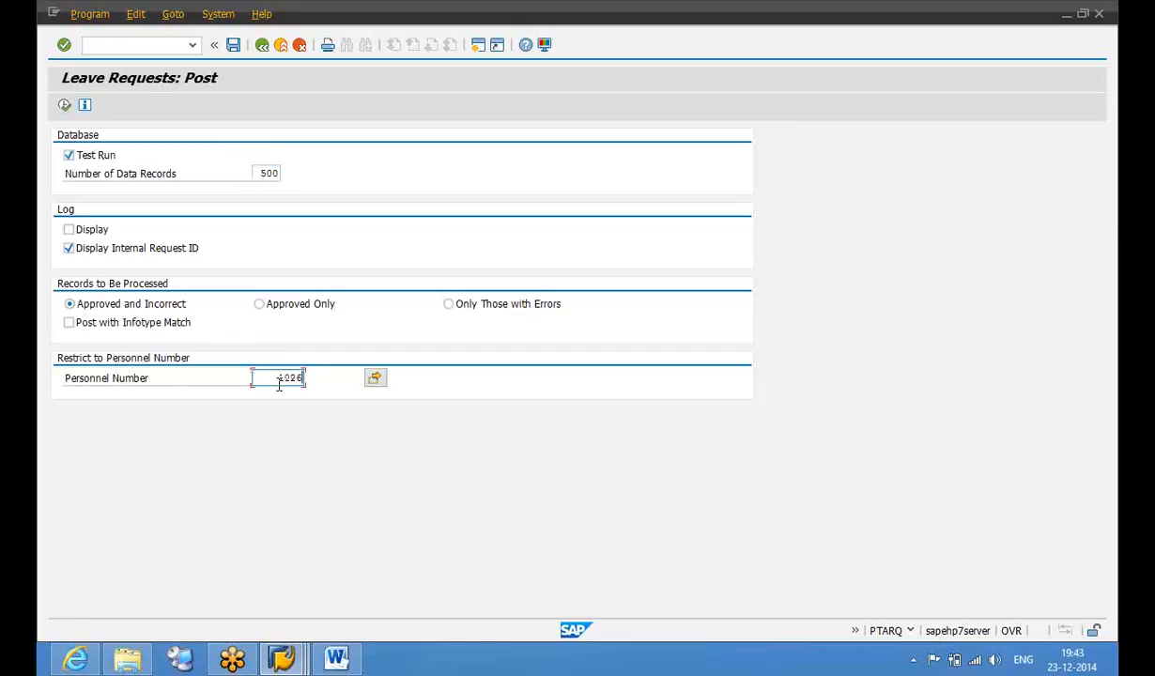
click(166, 332)
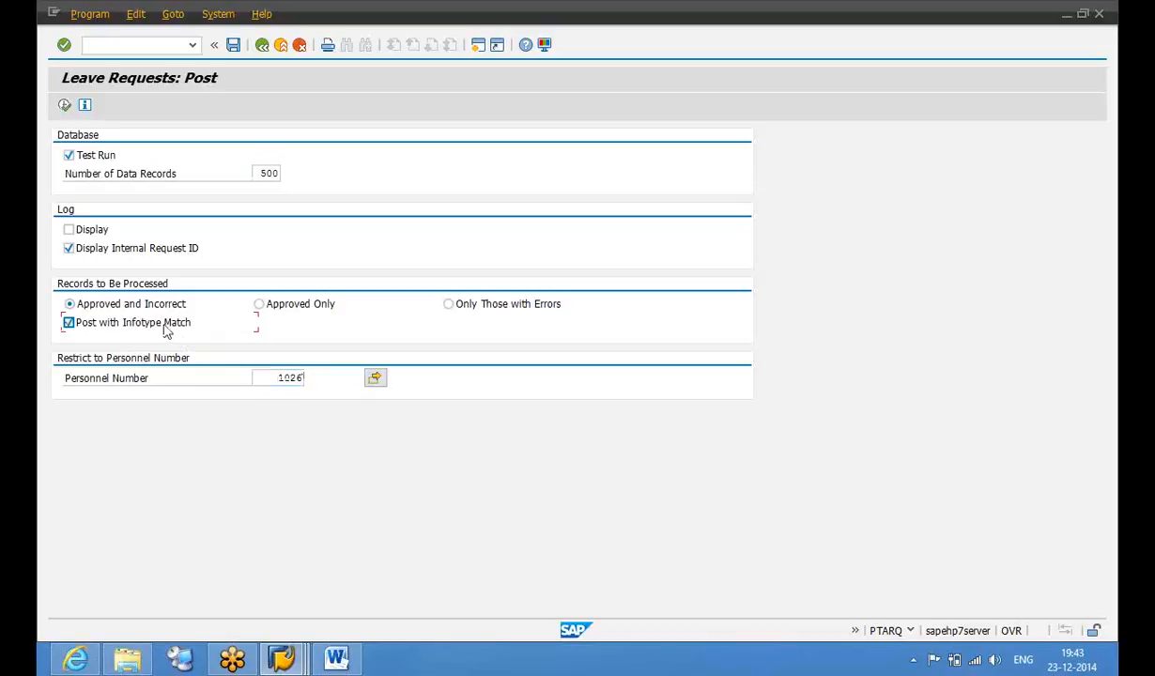
click(96, 229)
click(64, 106)
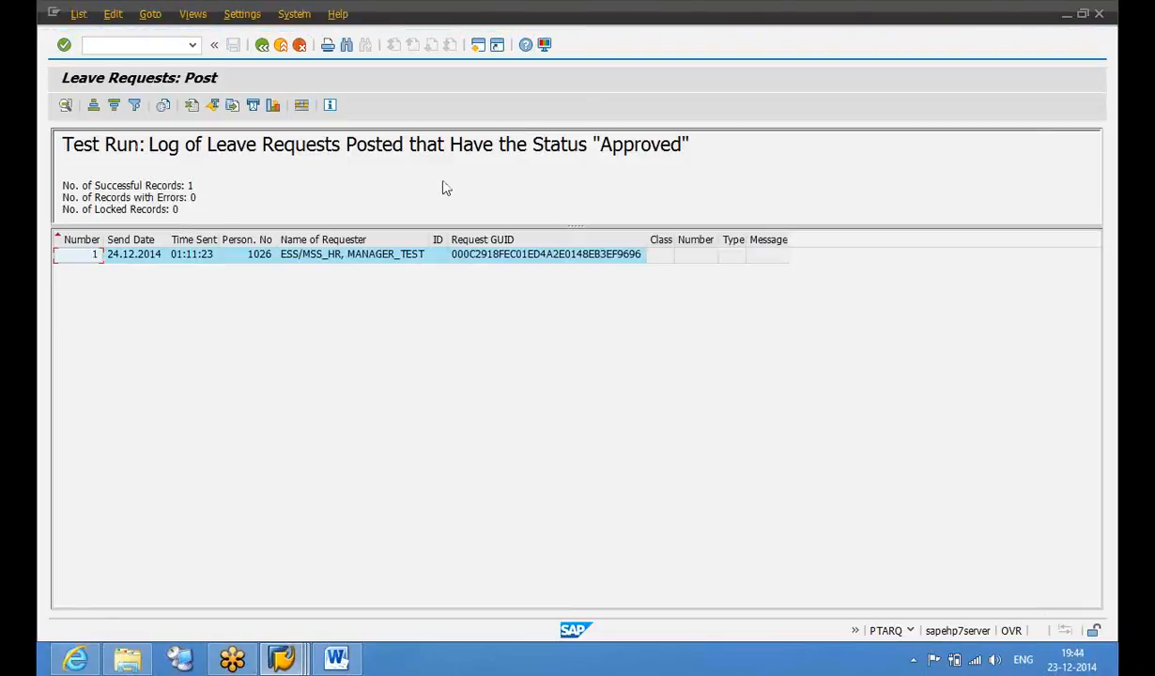
Review the test-run log of the approved leave request for the employee
click(604, 142)
drag(604, 143, 678, 152)
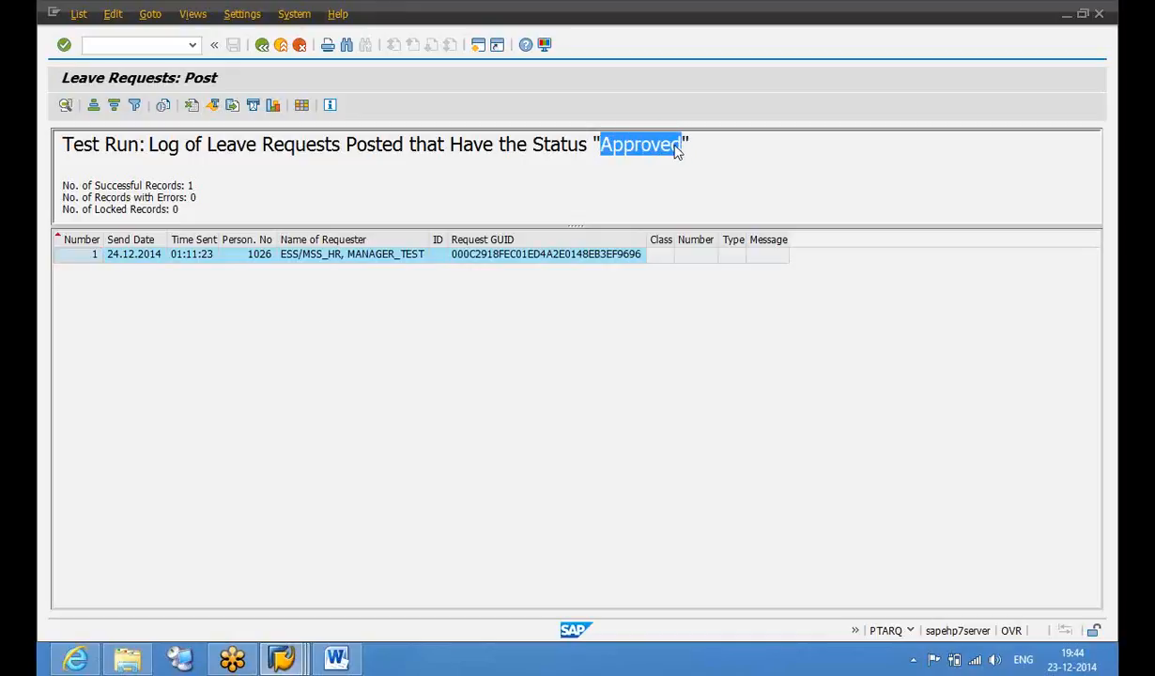
click(675, 153)
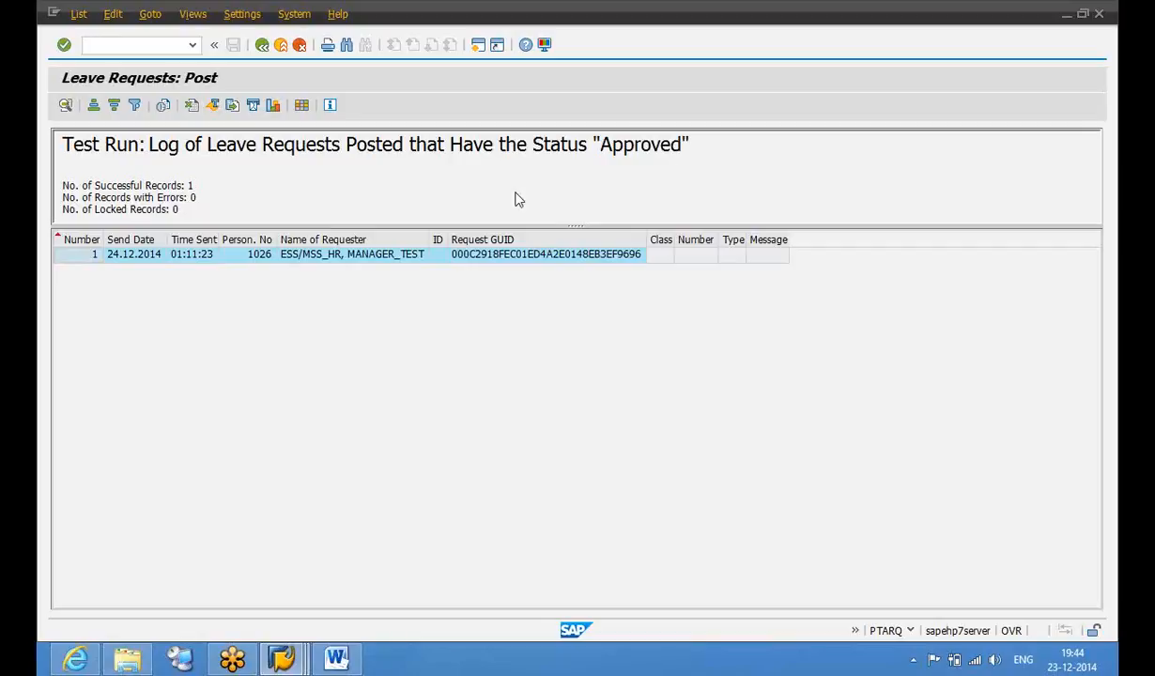
click(267, 257)
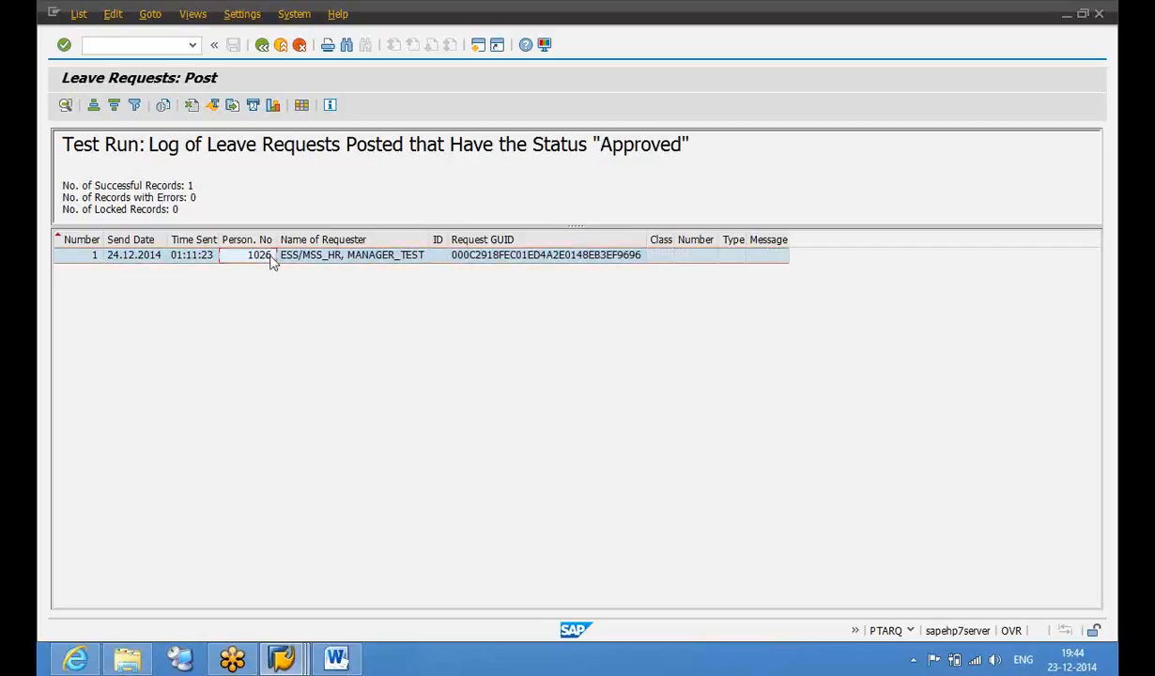
Post the leave request for real with Test Run off, then return to the test environment
click(264, 52)
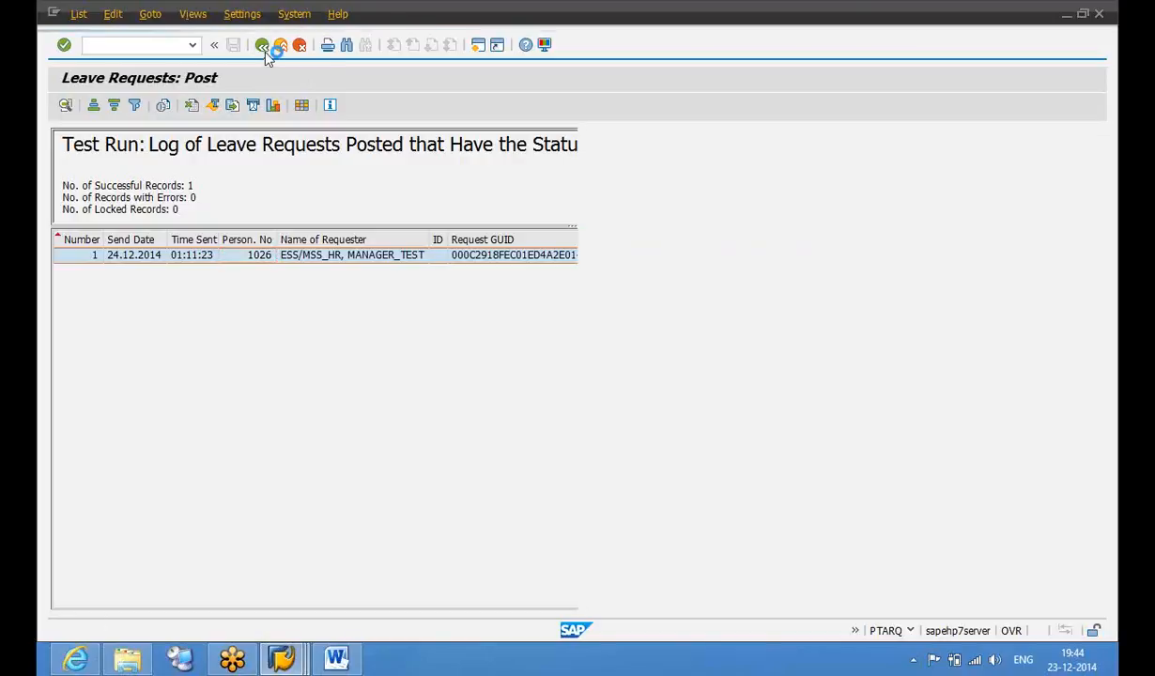
click(110, 156)
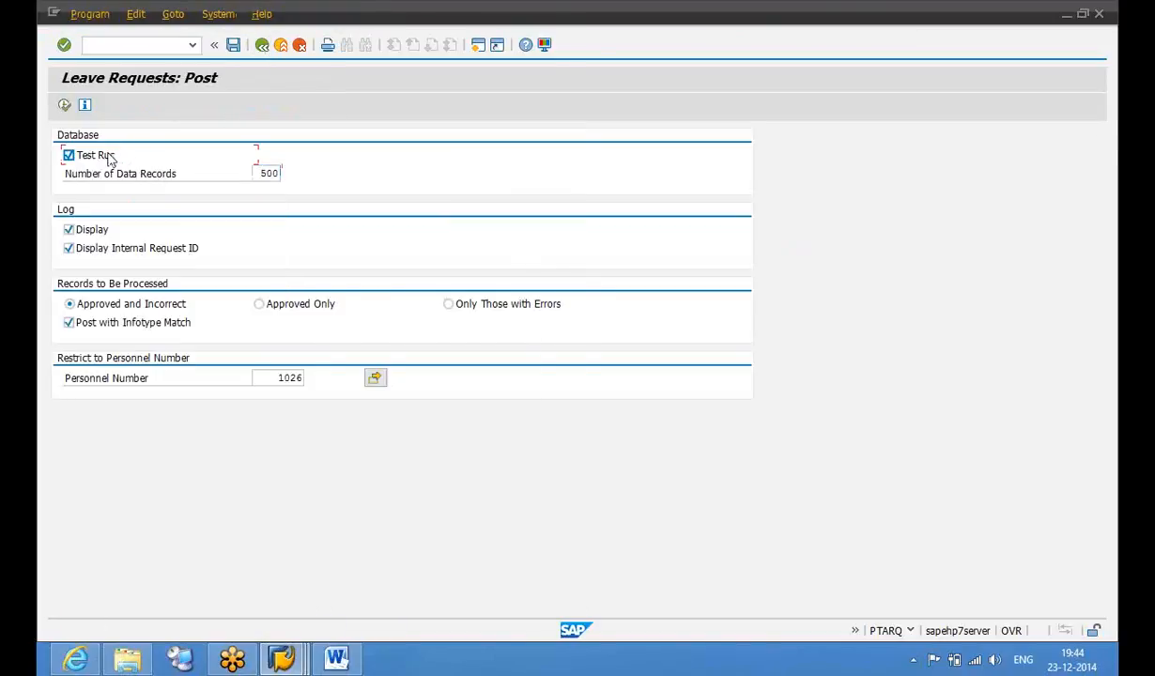
click(64, 107)
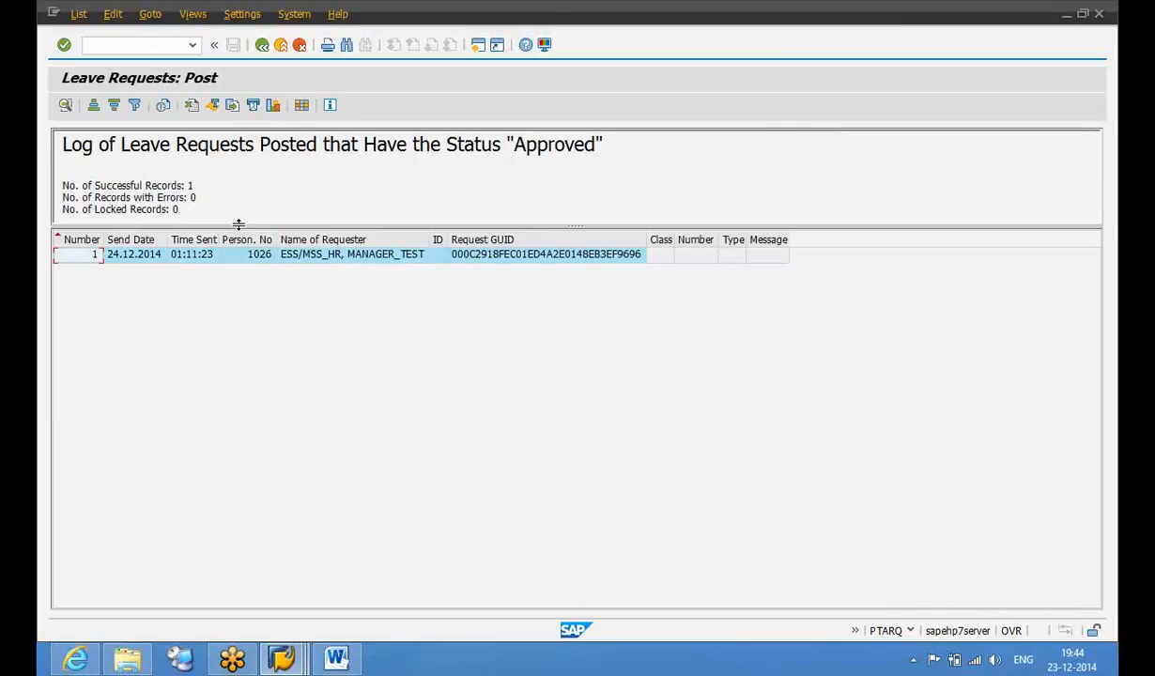
click(260, 49)
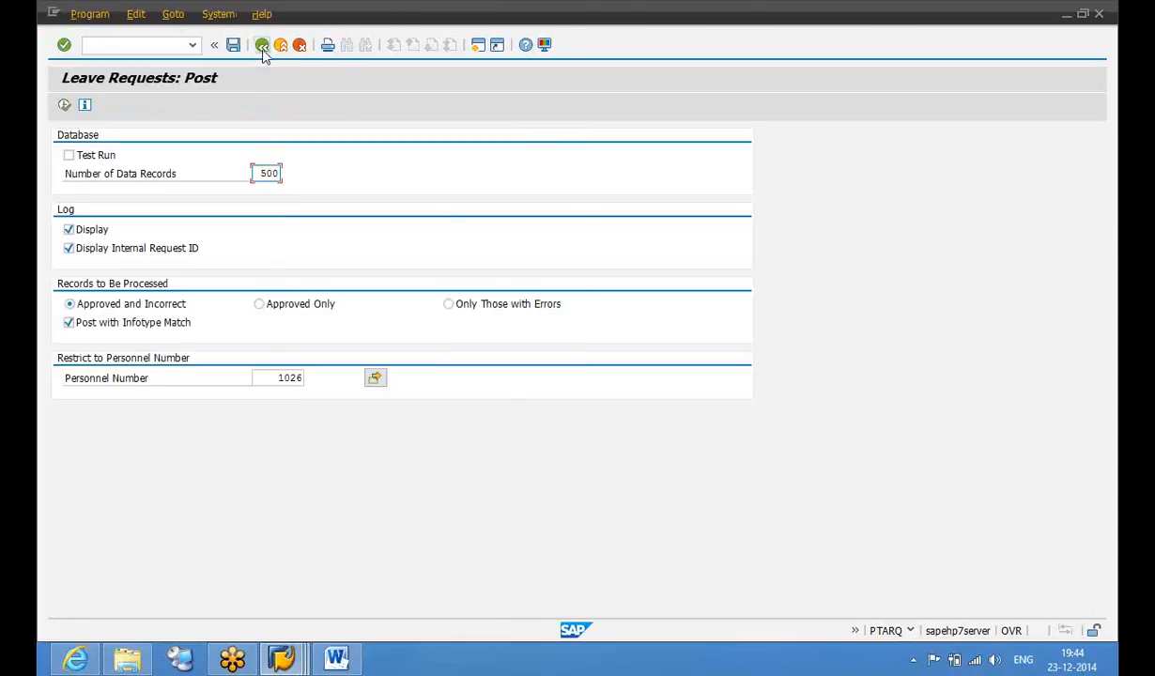
click(263, 55)
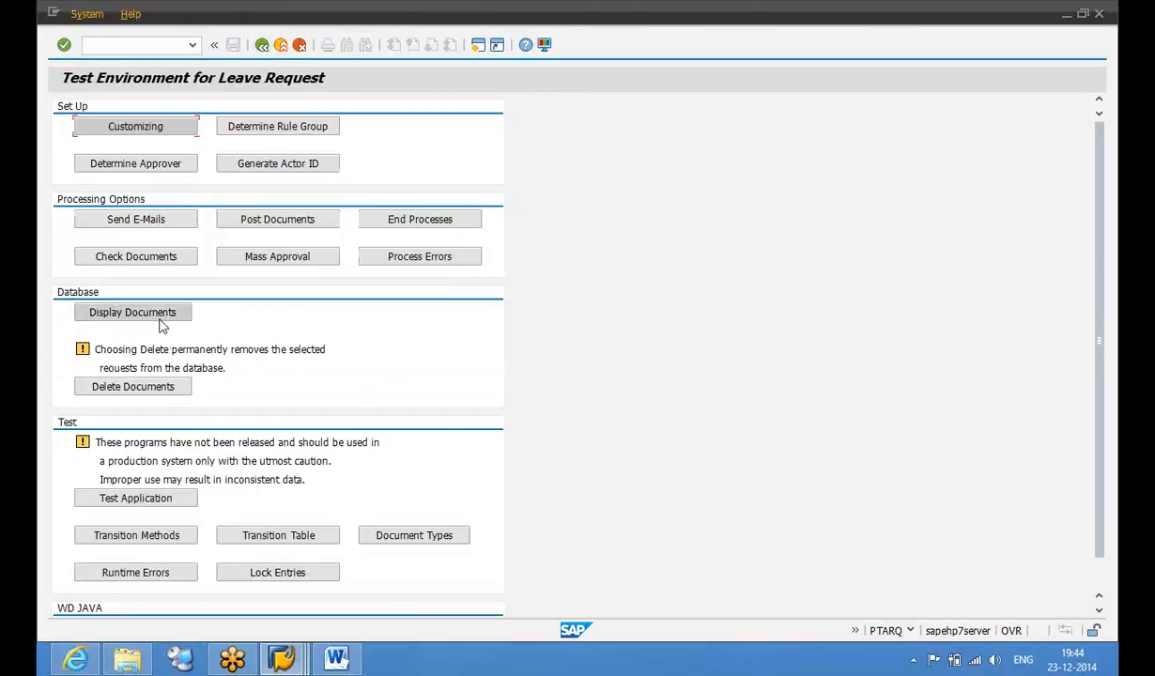
Search the leave request documents for the employee's personnel number from the history list
click(161, 322)
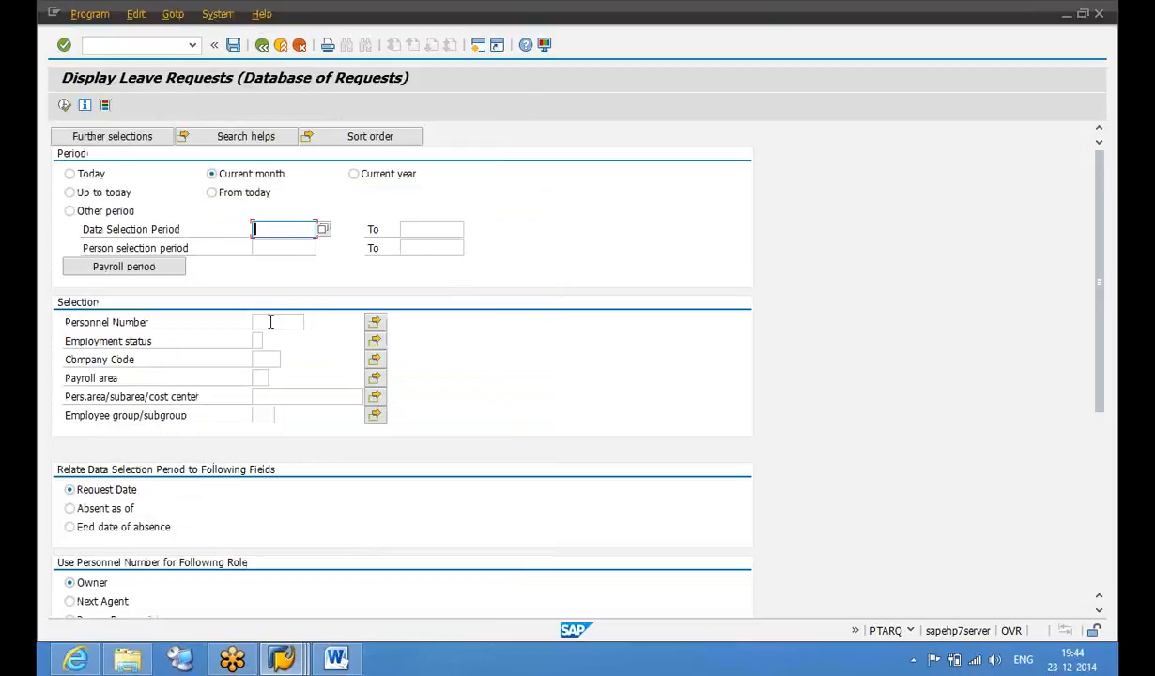
double_click(270, 324)
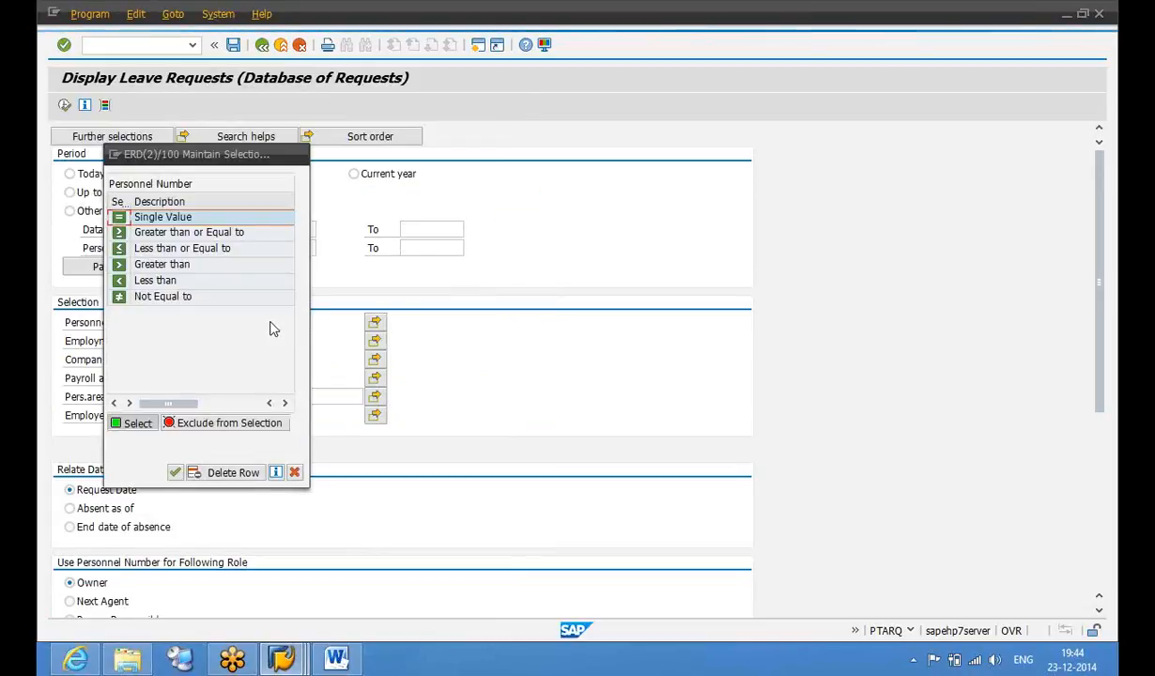
key(Escape)
click(278, 324)
click(281, 338)
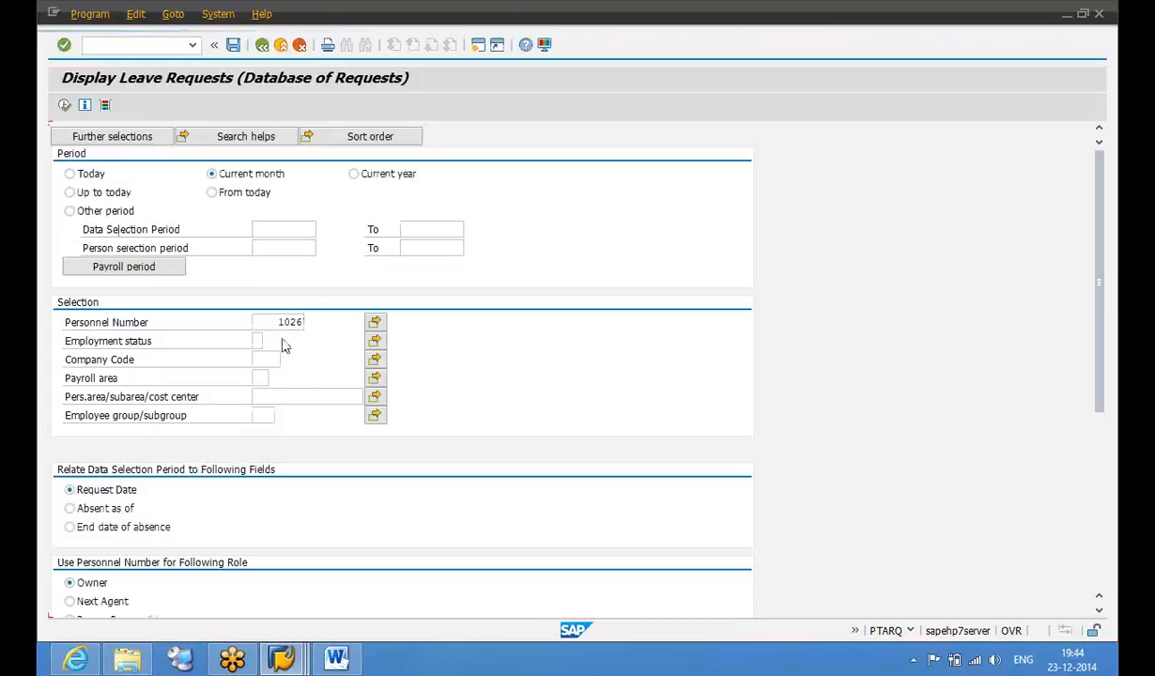
key(F8)
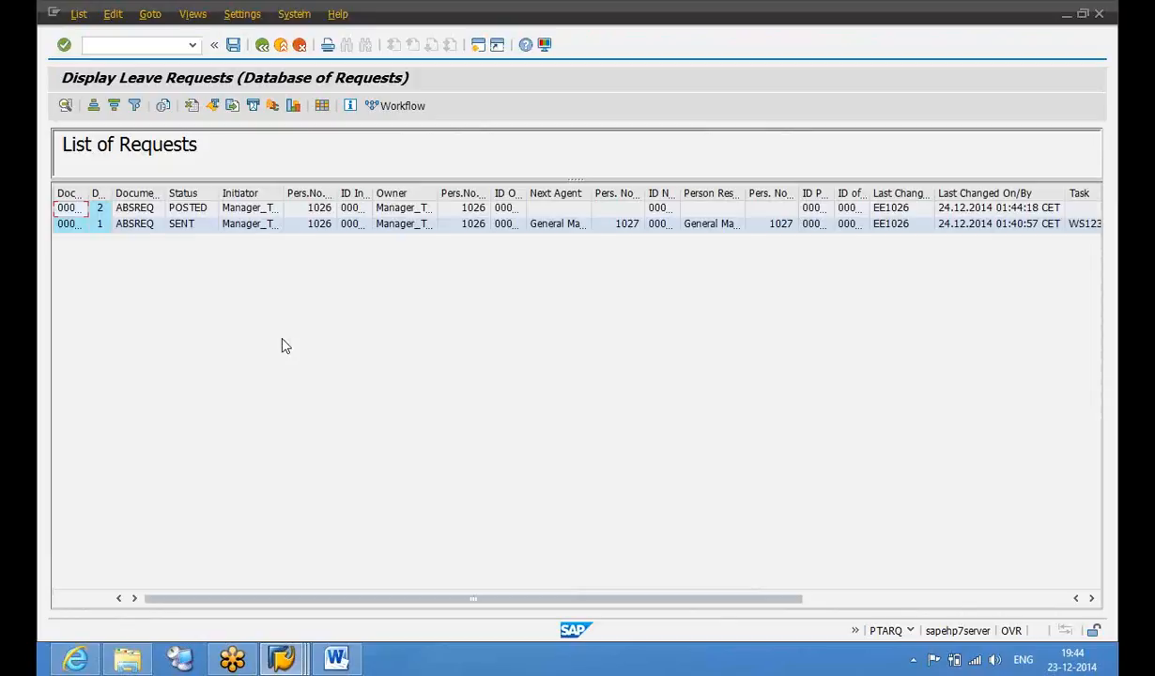
Open the POSTED request to view its absence item for 18.12.2014–19.12.2014 with 16,00 hours
click(262, 210)
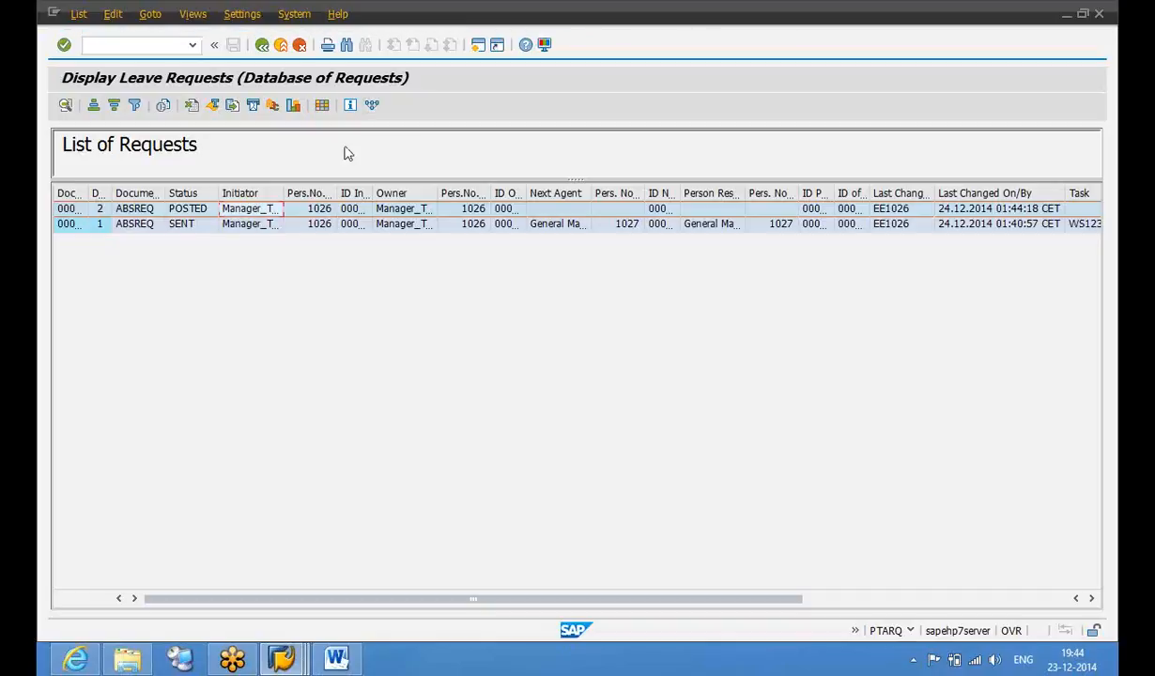
double_click(264, 212)
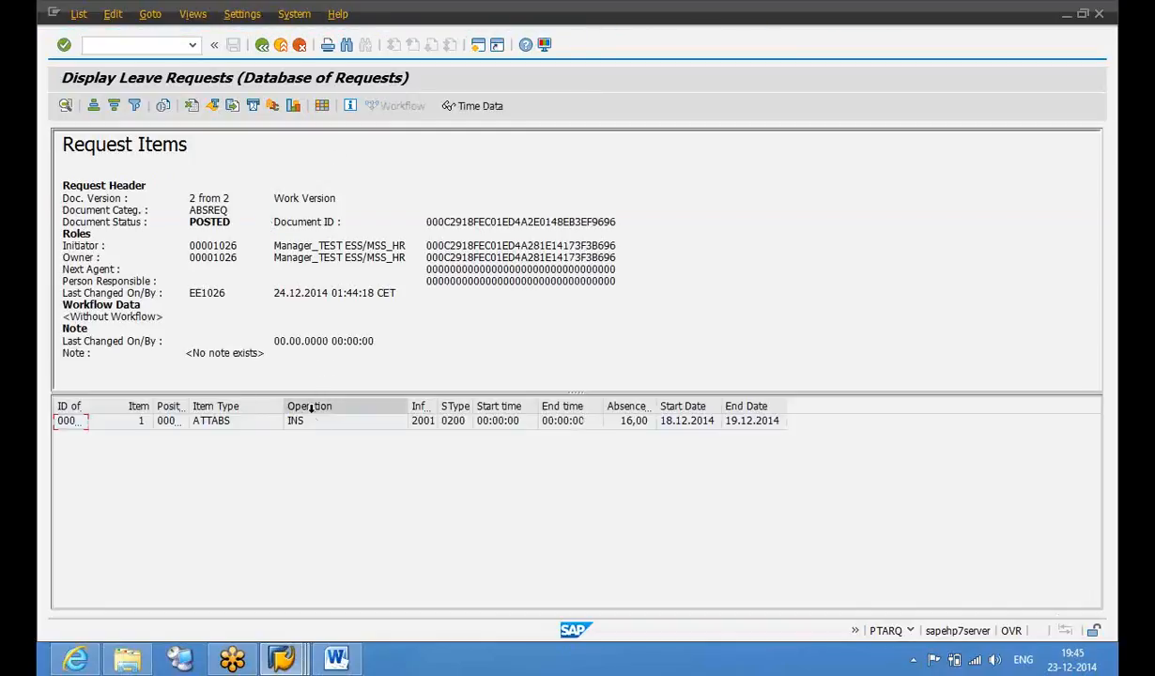
click(313, 426)
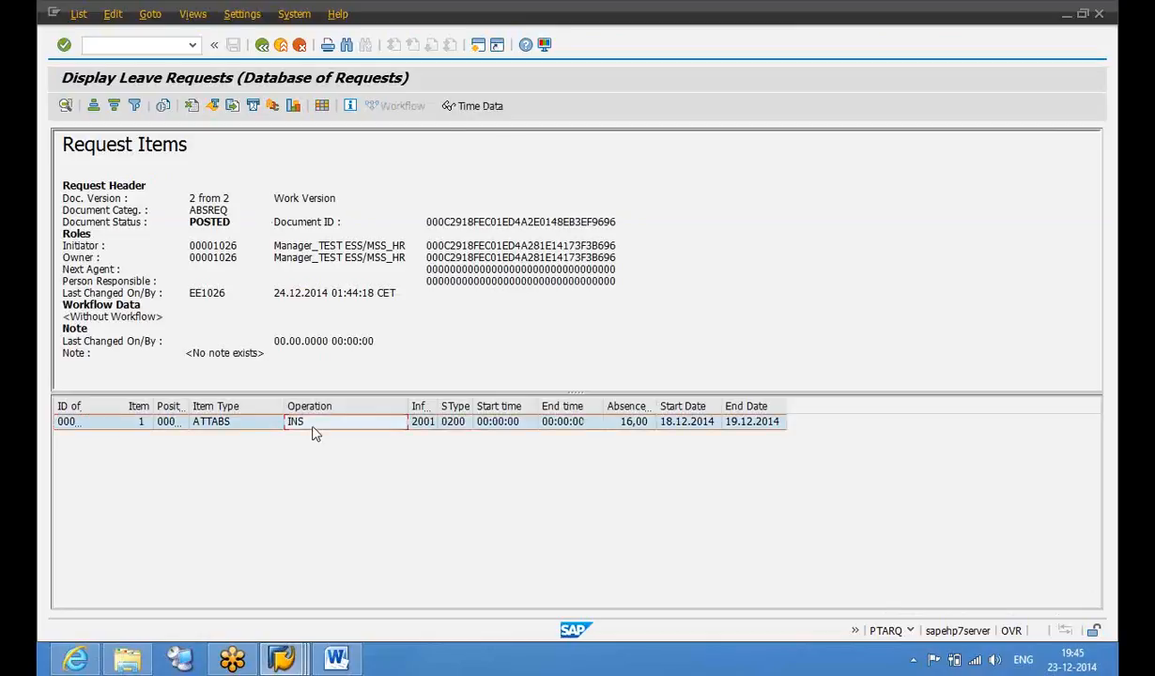
click(469, 109)
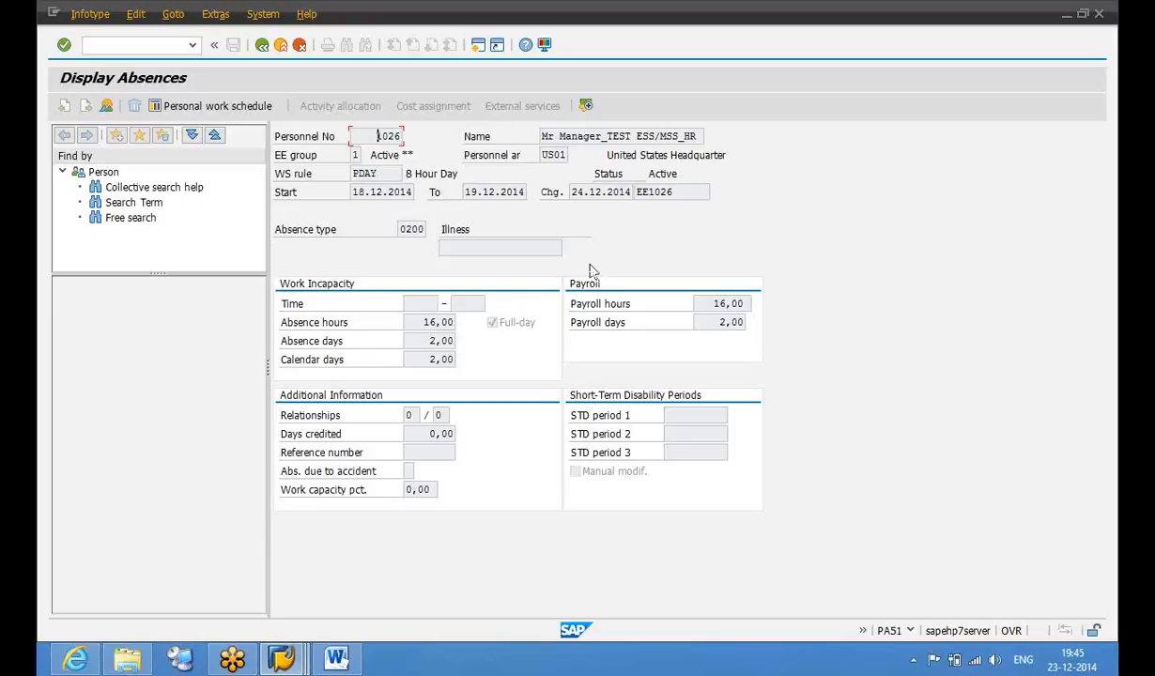
Check the changed-on date 24.12.2014 and changed-by fields of the Illness 0200 absence record
click(679, 194)
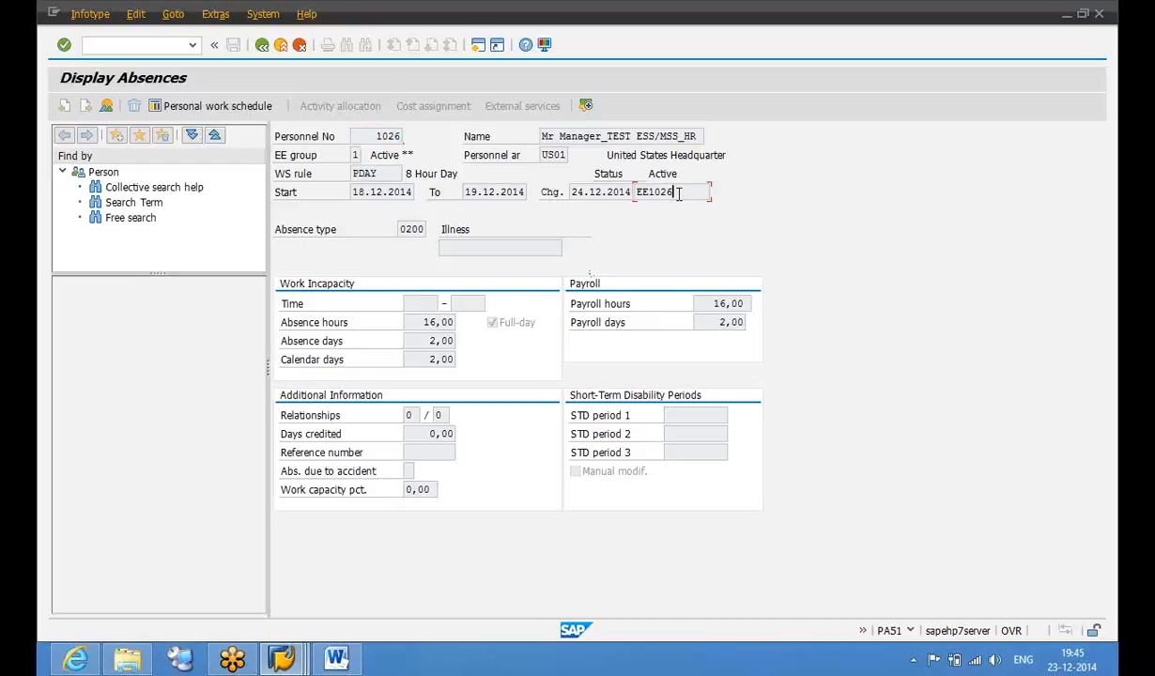
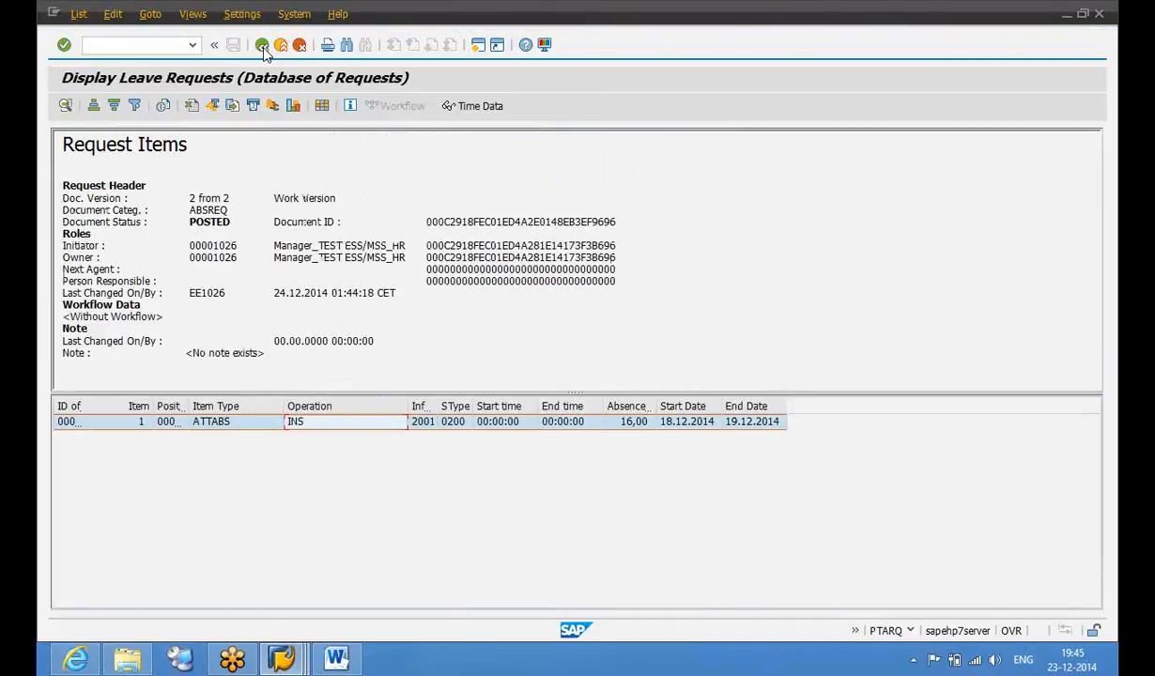
Open the SENT leave request's item and list its workflow work item 390082 (STARTED)
click(262, 46)
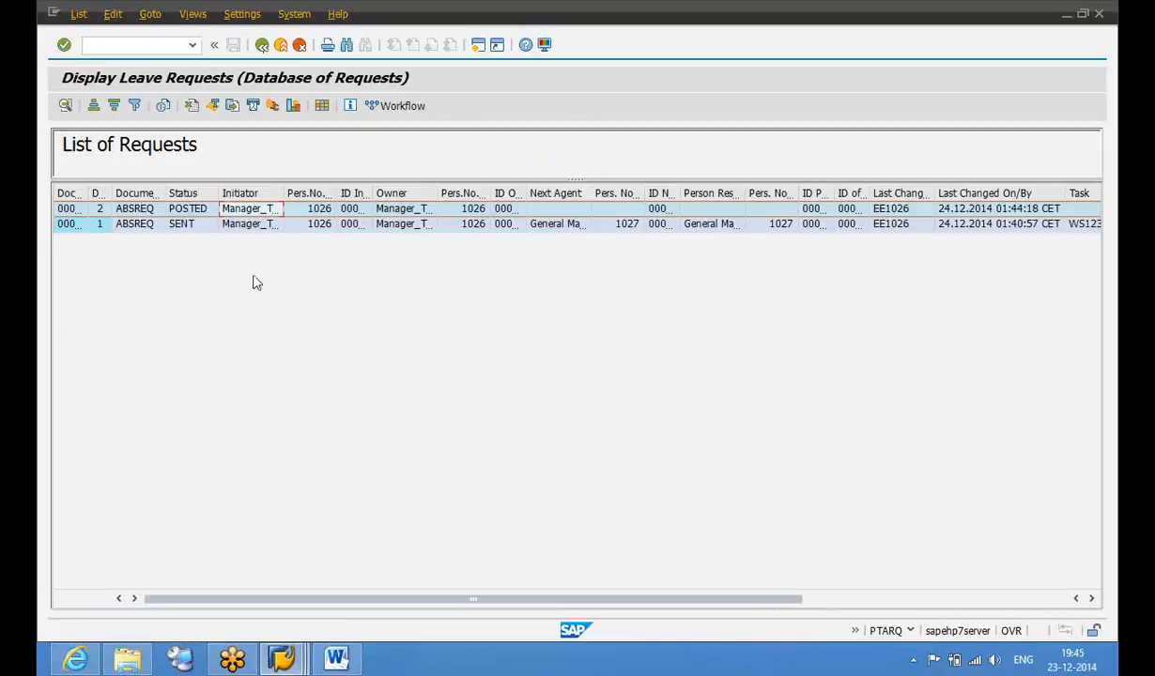
click(196, 227)
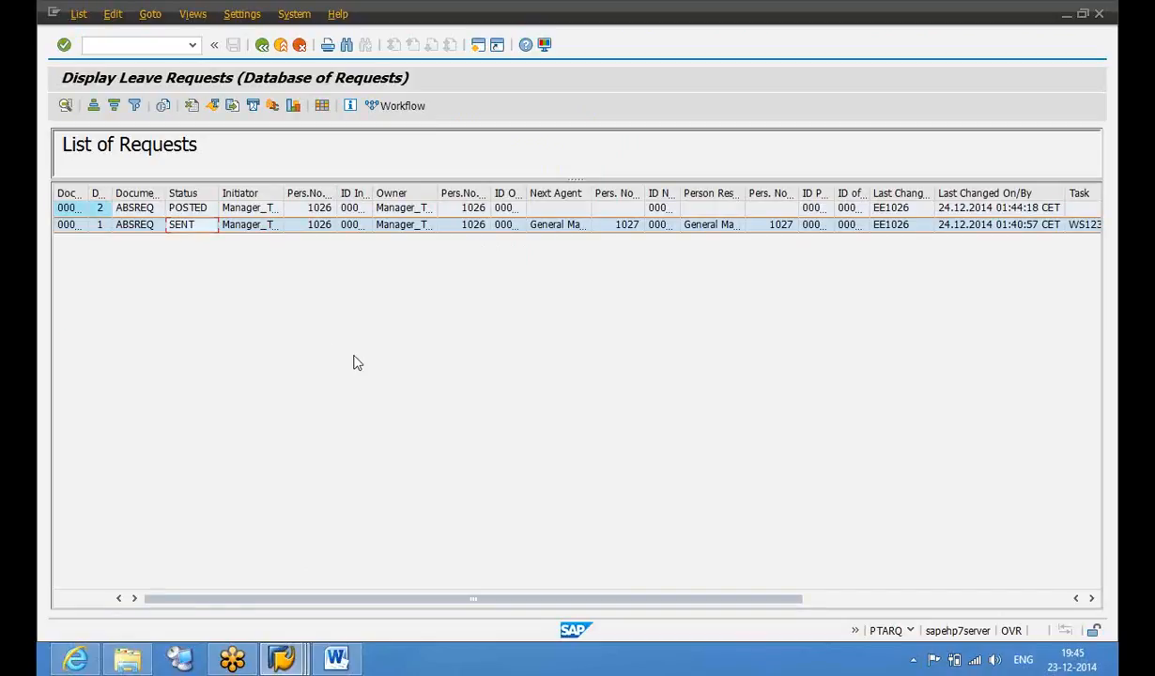
double_click(204, 229)
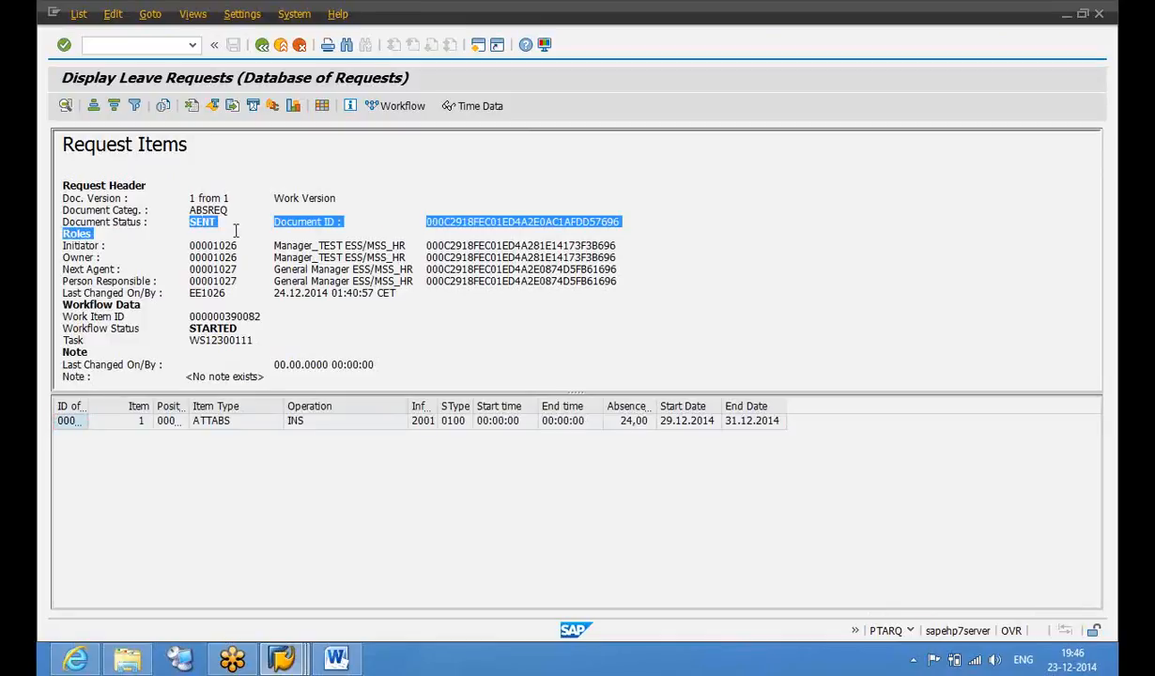
click(252, 424)
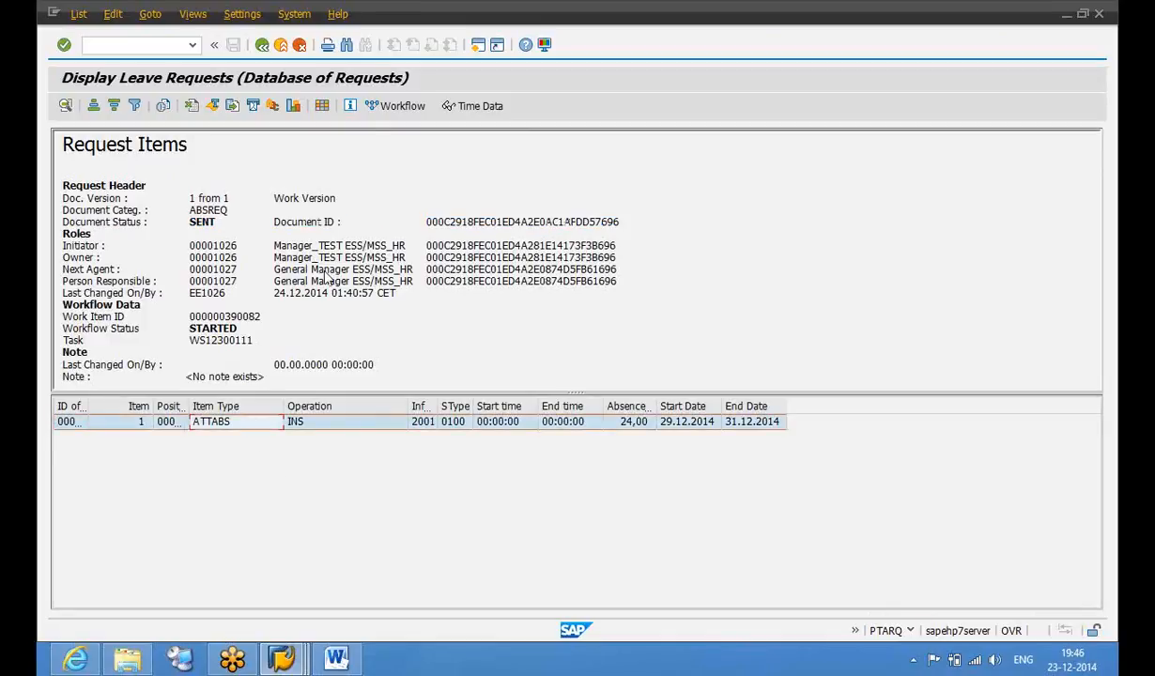
click(390, 110)
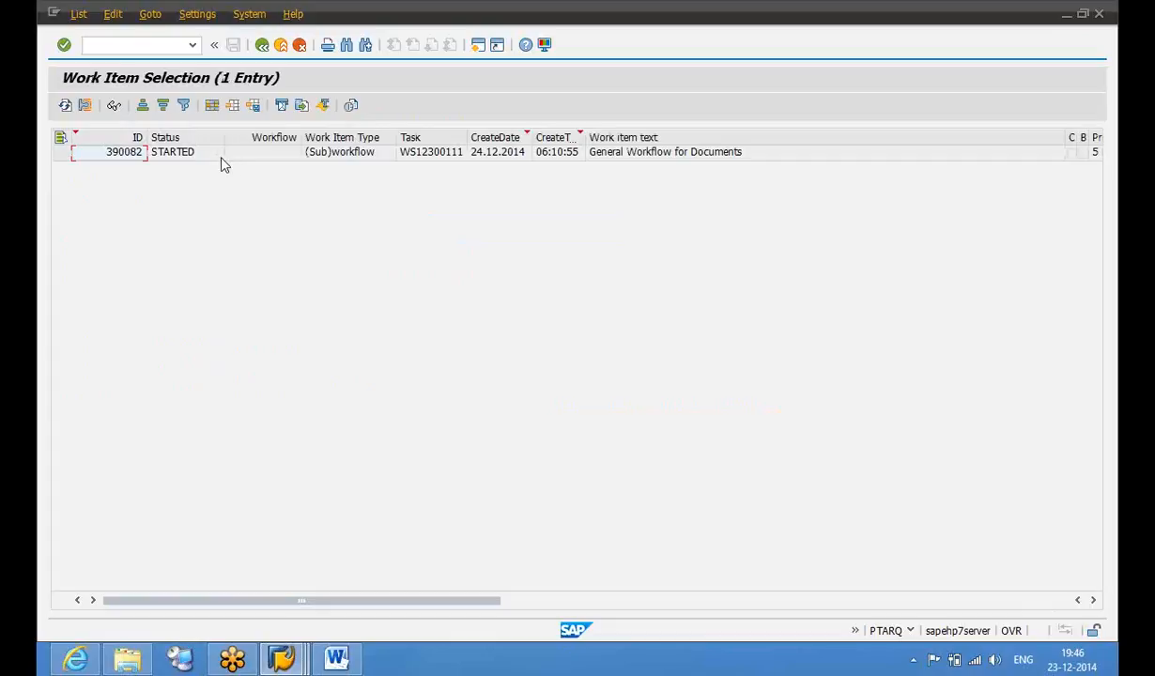
Open the workflow log for work item 390082, task WS12300111
click(205, 160)
click(426, 157)
click(197, 158)
double_click(197, 156)
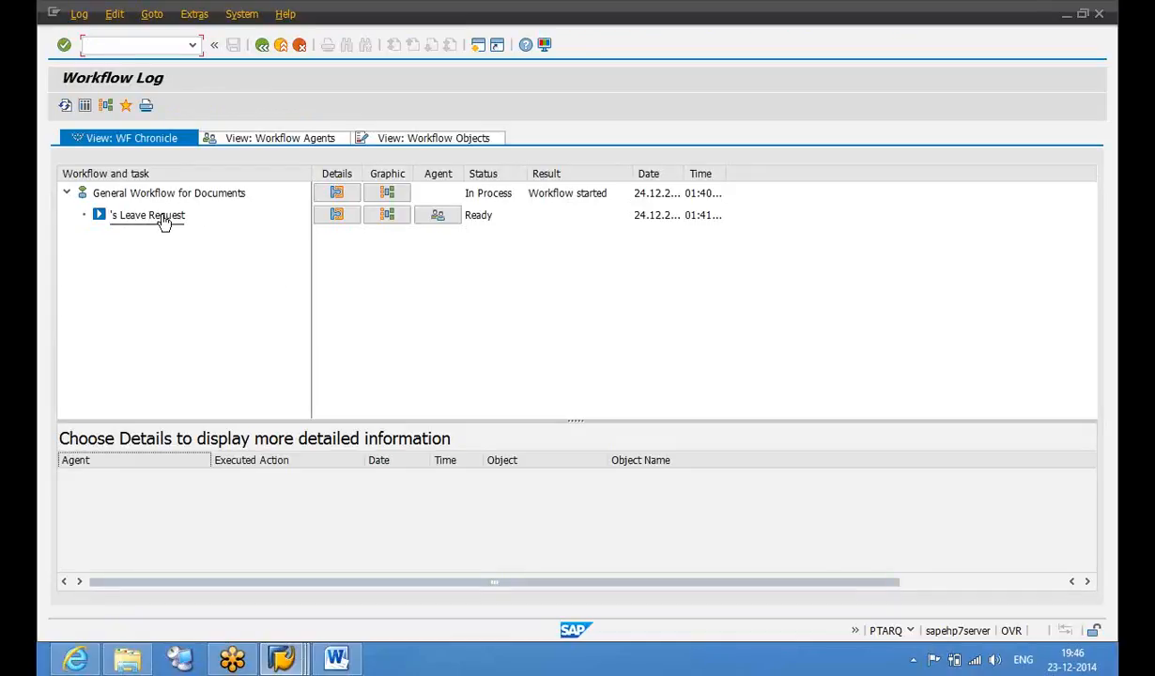
Review the actual and assigned agents of the Ready leave request step, then leave the log
click(438, 219)
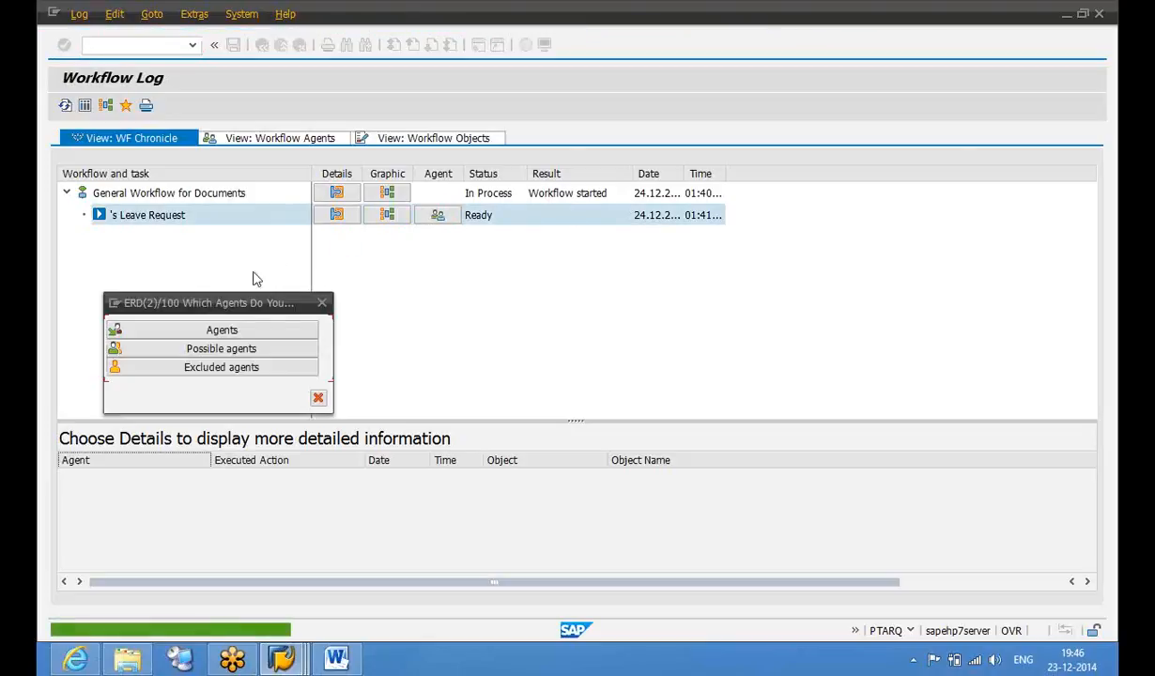
click(235, 332)
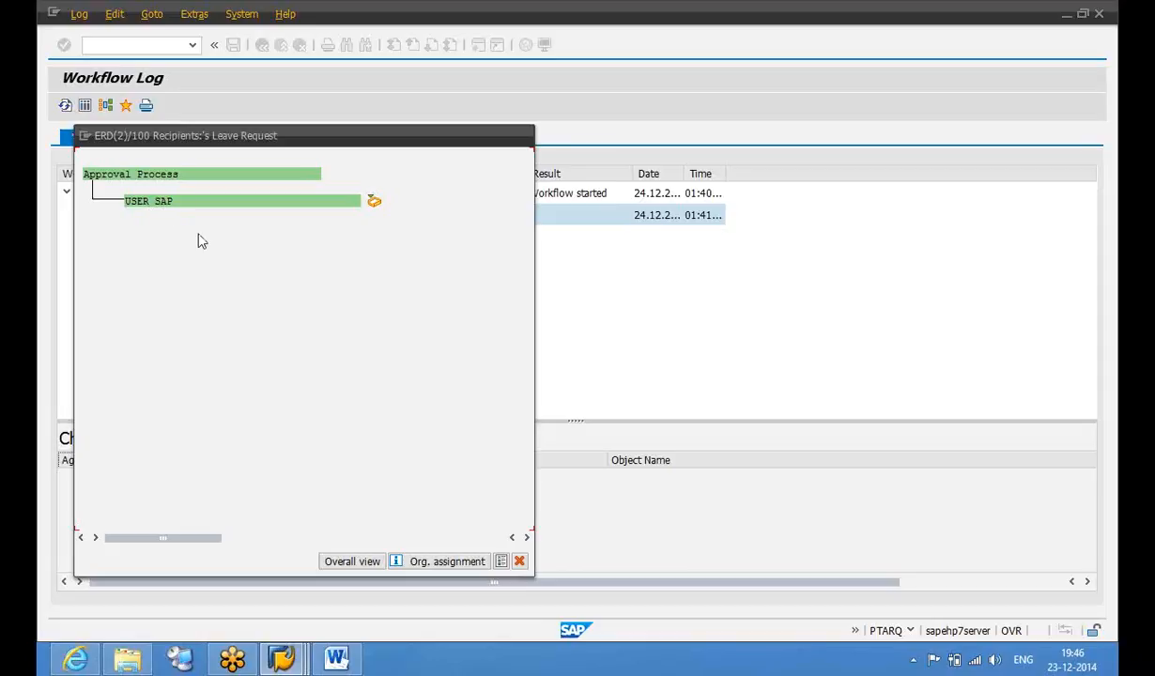
click(519, 562)
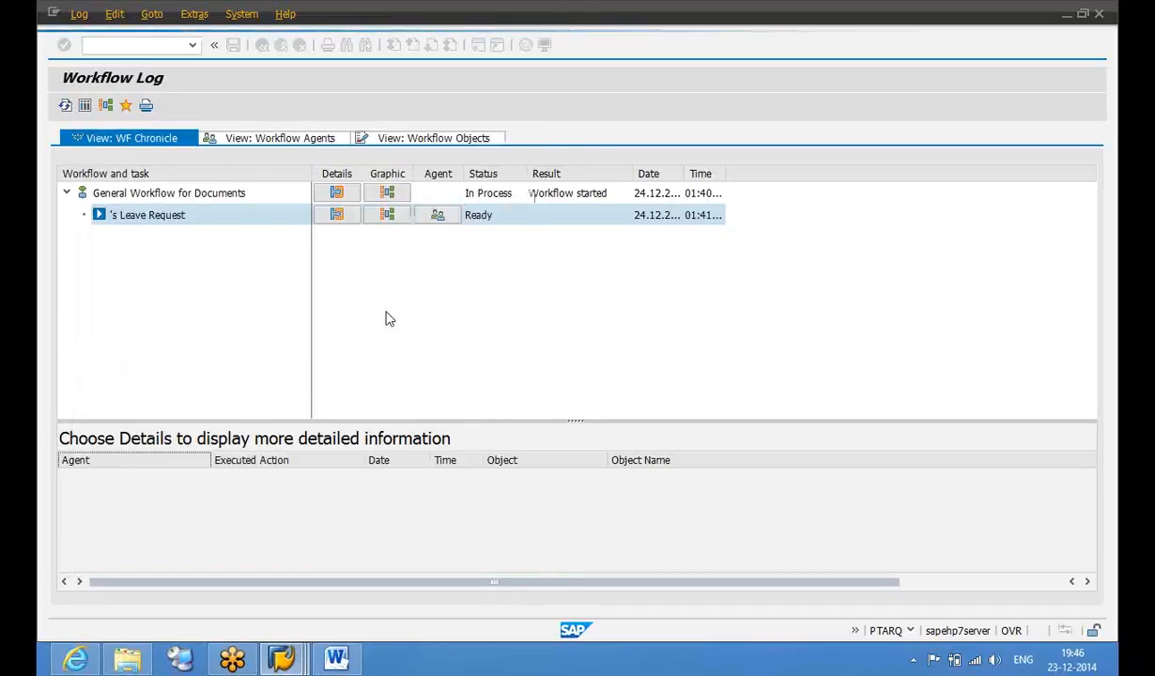
click(430, 218)
click(429, 219)
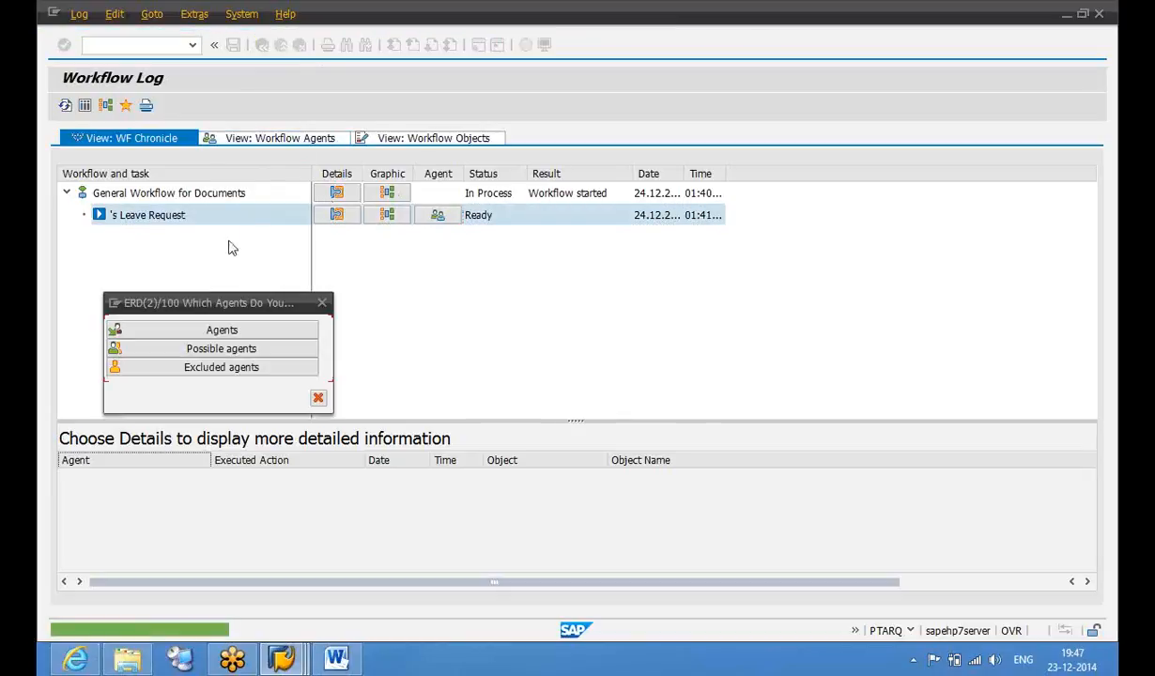
click(222, 330)
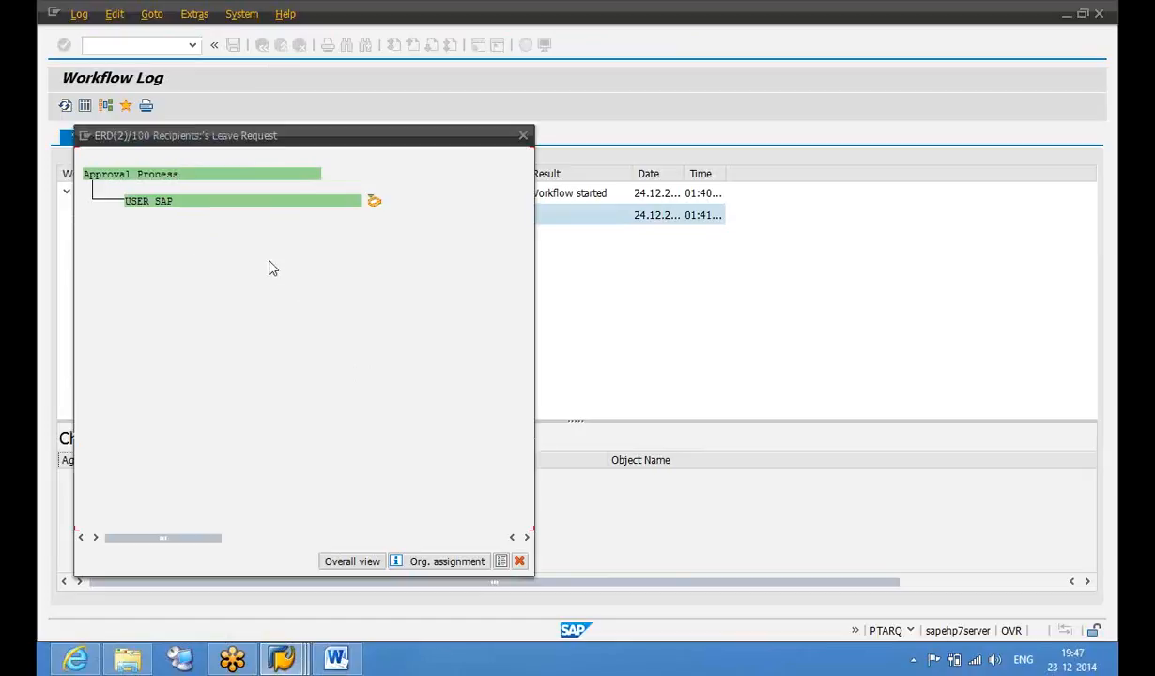
click(521, 562)
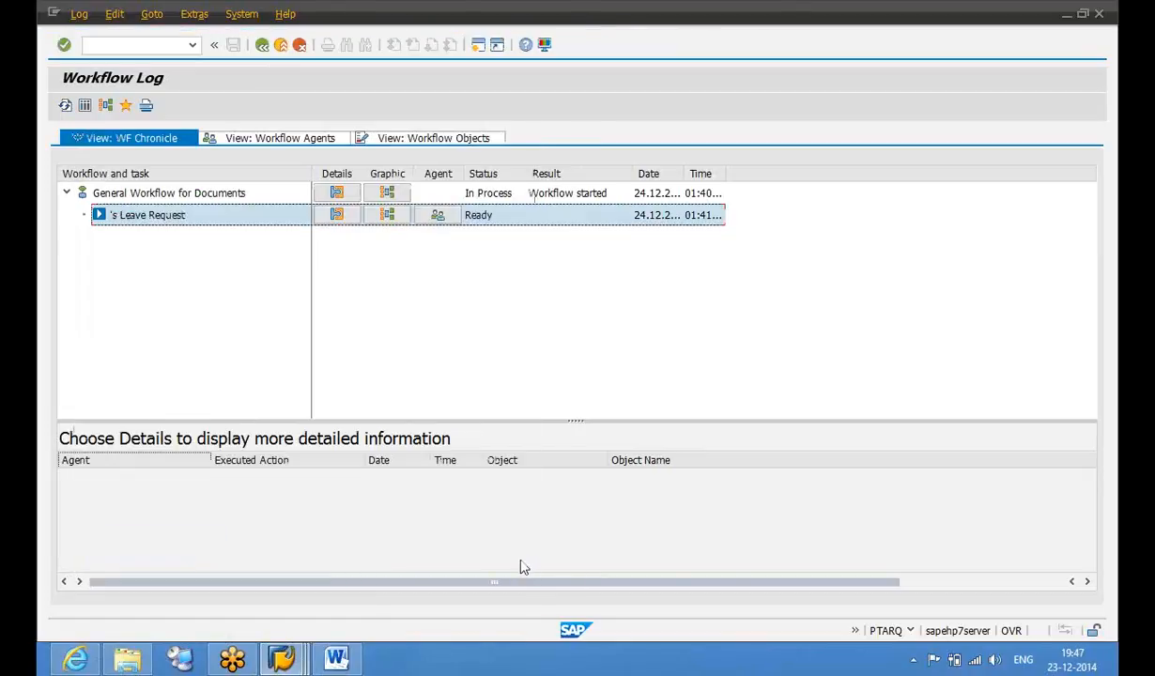
click(263, 47)
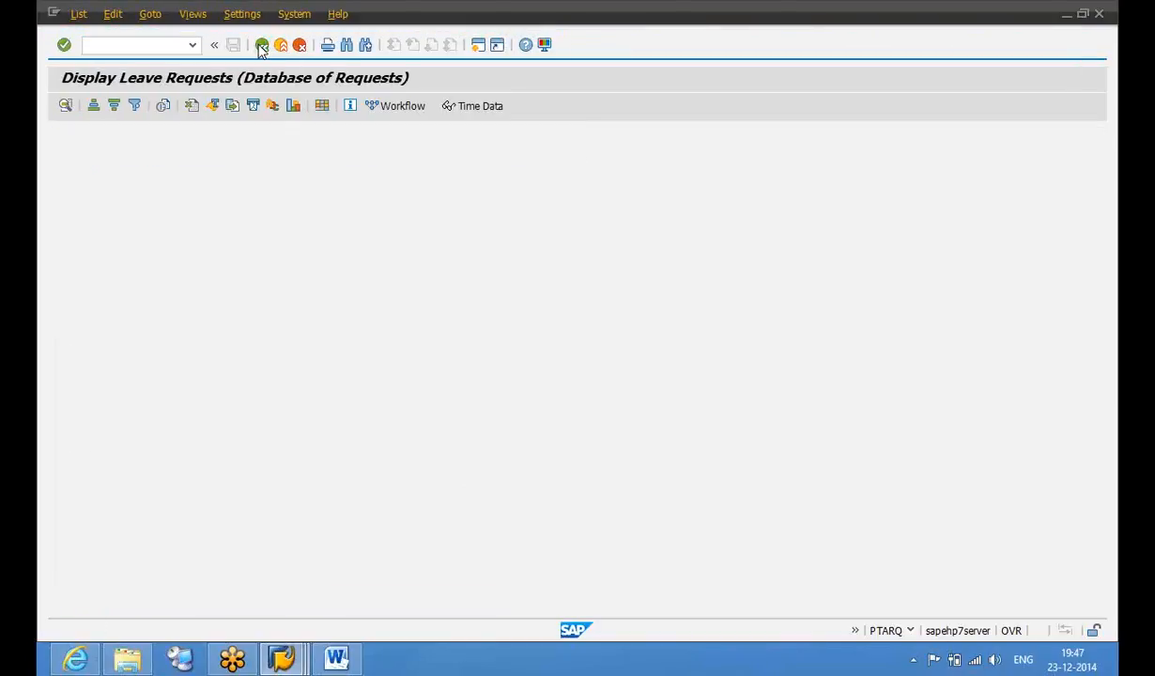
Reopen the SENT request's item and bring up its work item's workflow log
click(262, 47)
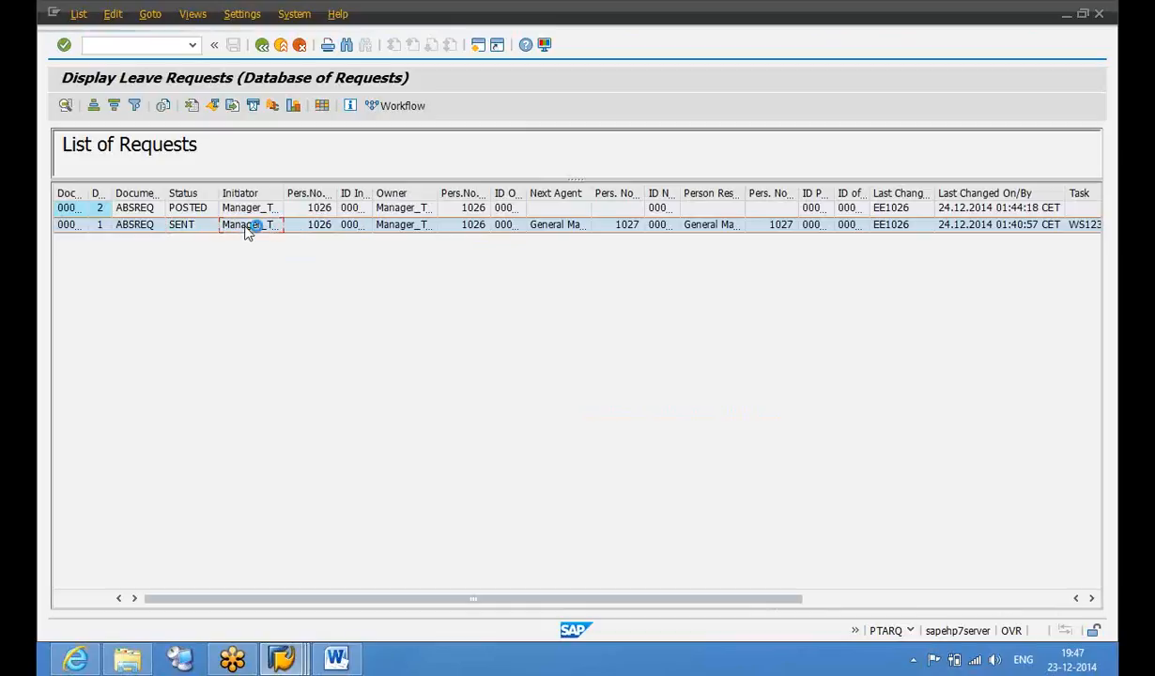
double_click(245, 227)
click(298, 423)
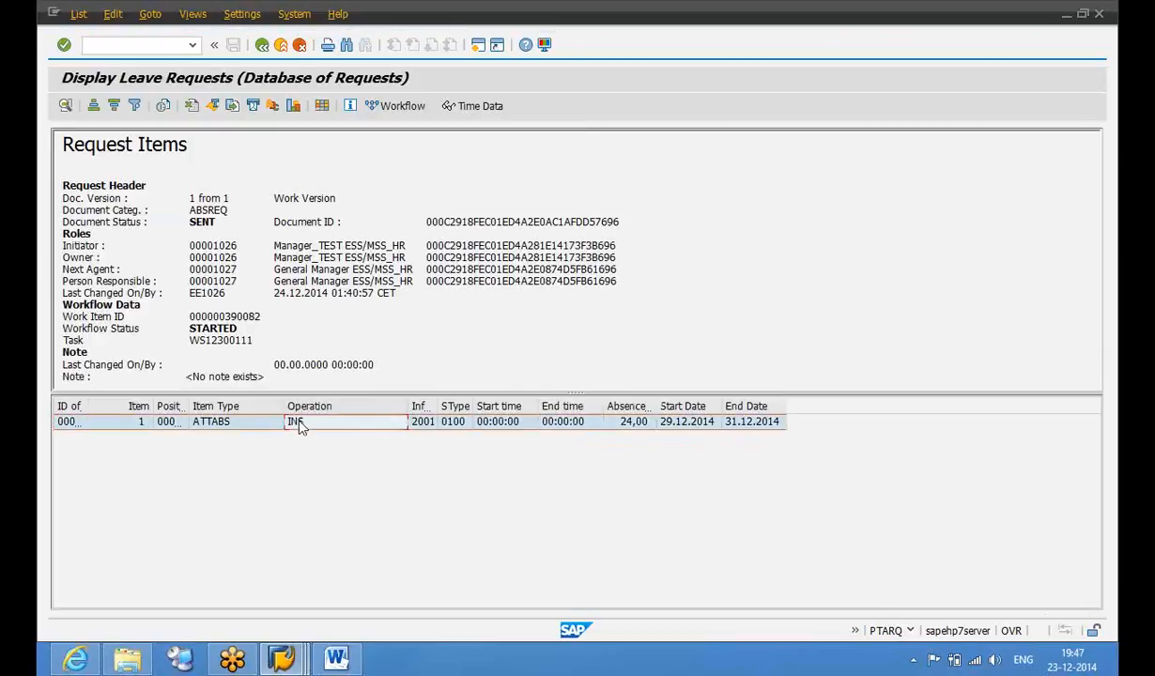
click(401, 108)
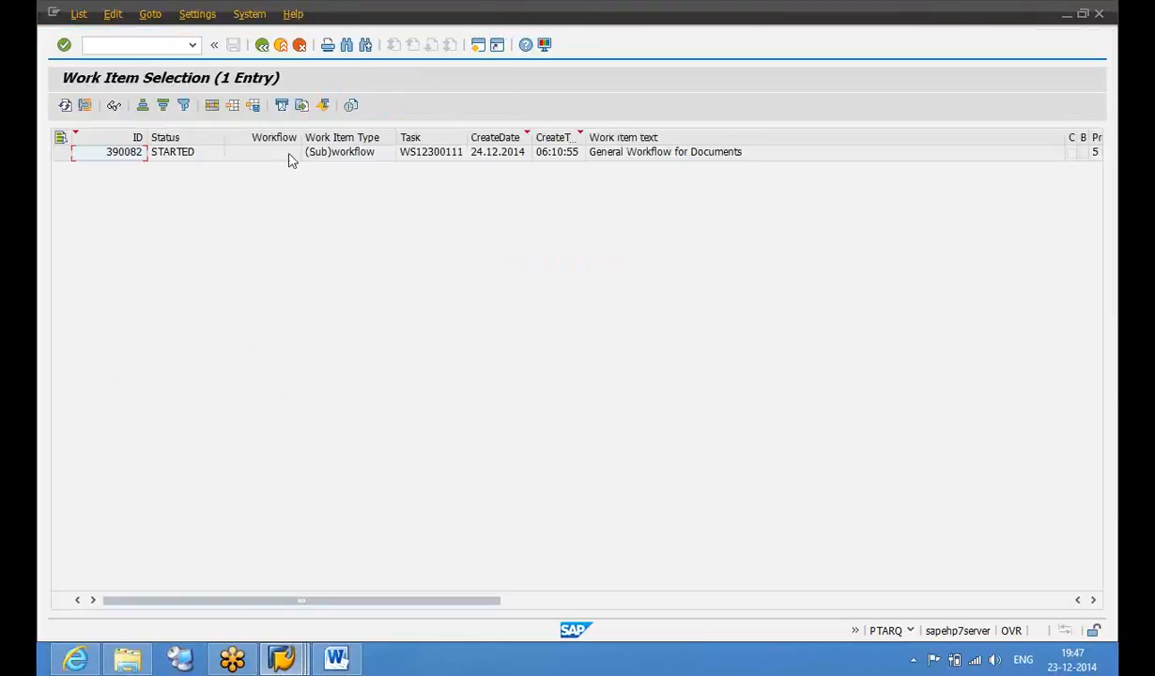
click(291, 158)
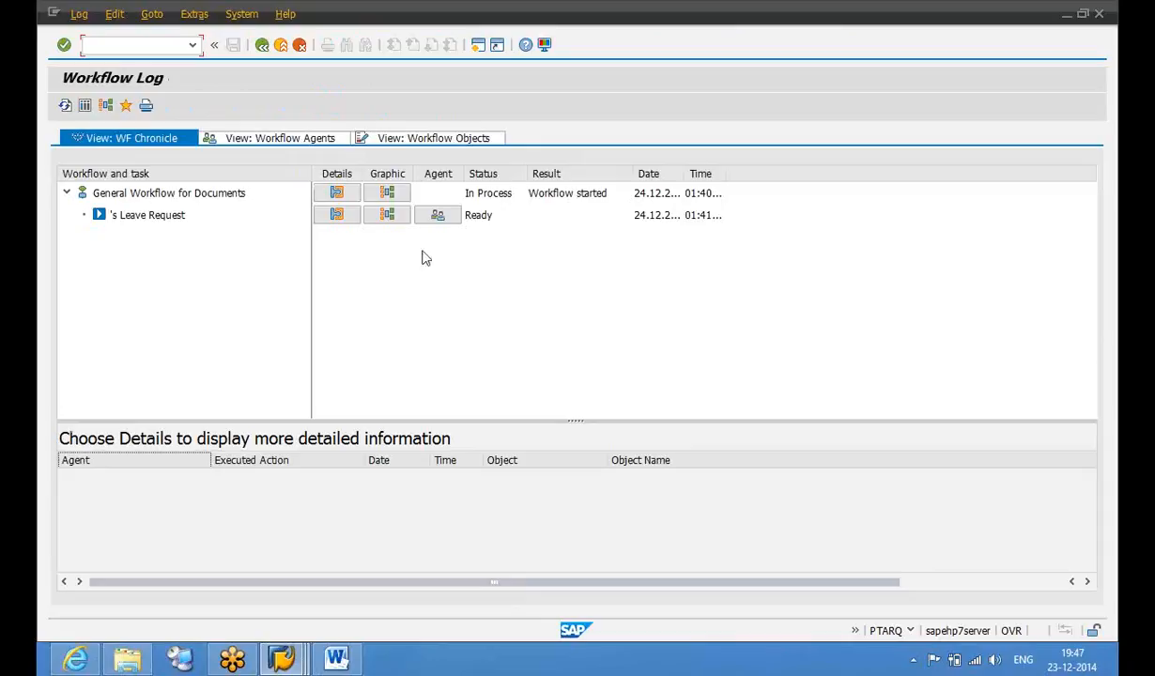
Confirm USER SAP as the assigned agent and return to the leave request details
click(443, 219)
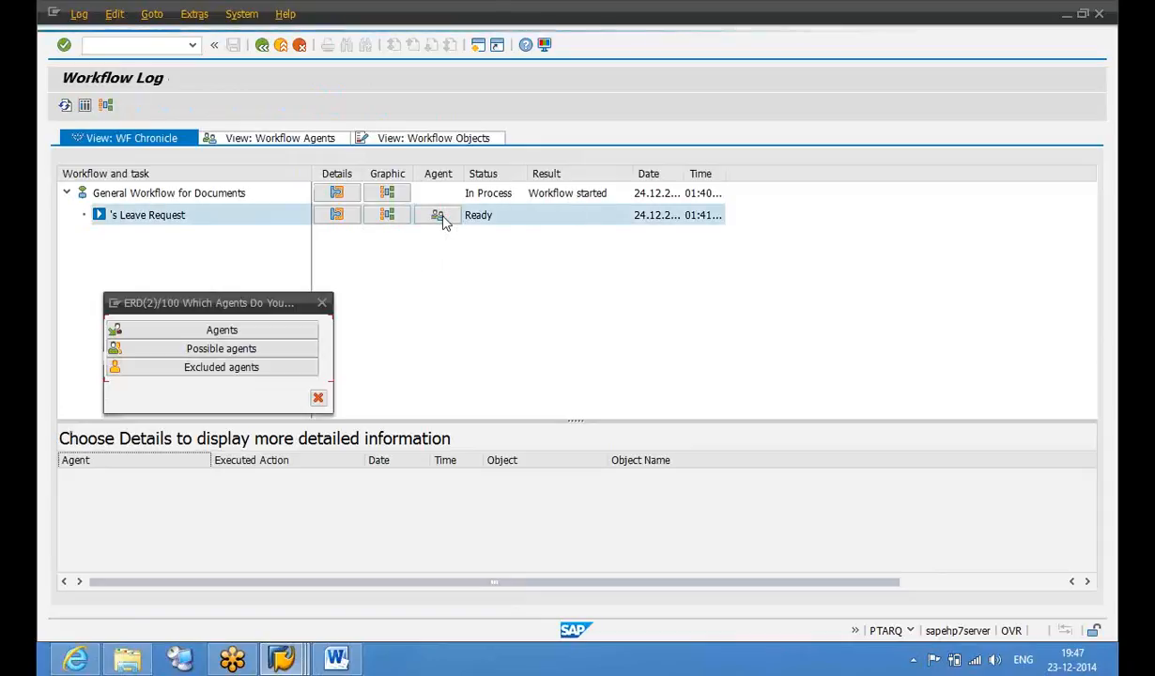
click(251, 330)
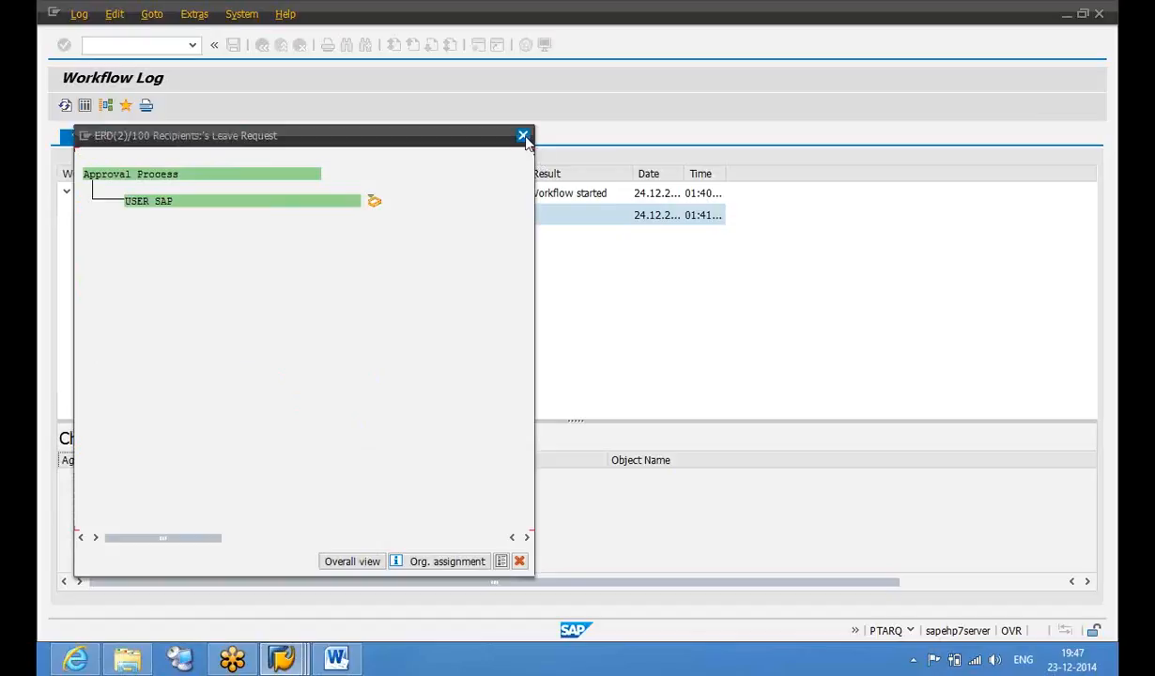
click(524, 137)
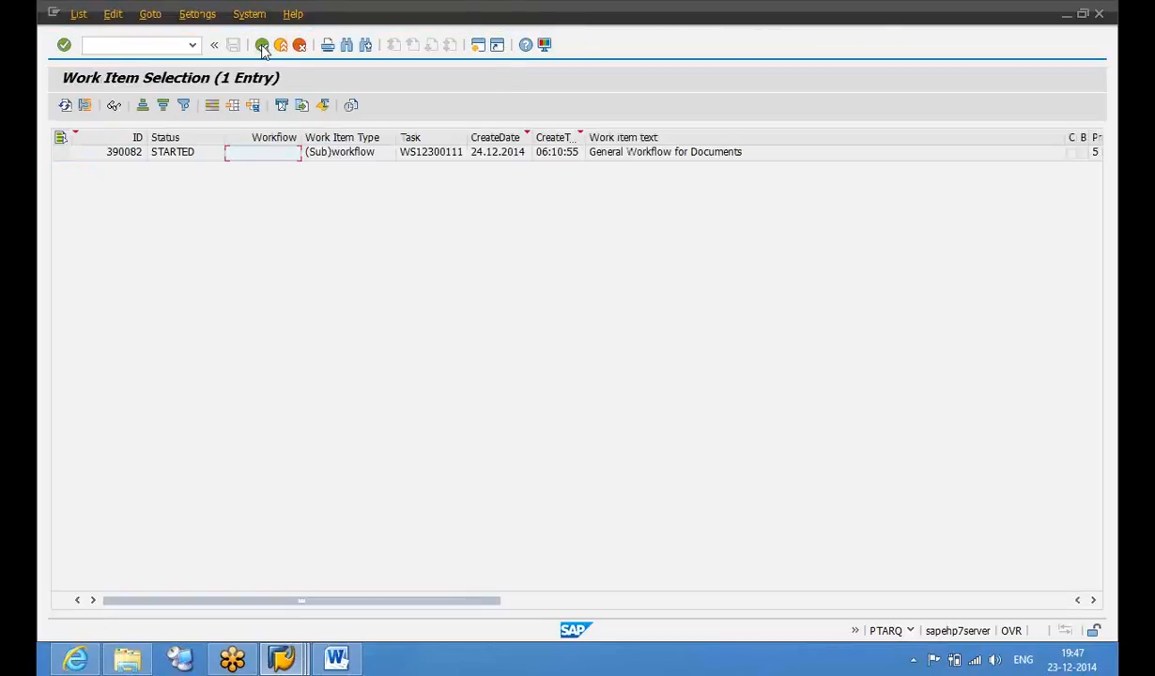
click(262, 46)
click(263, 46)
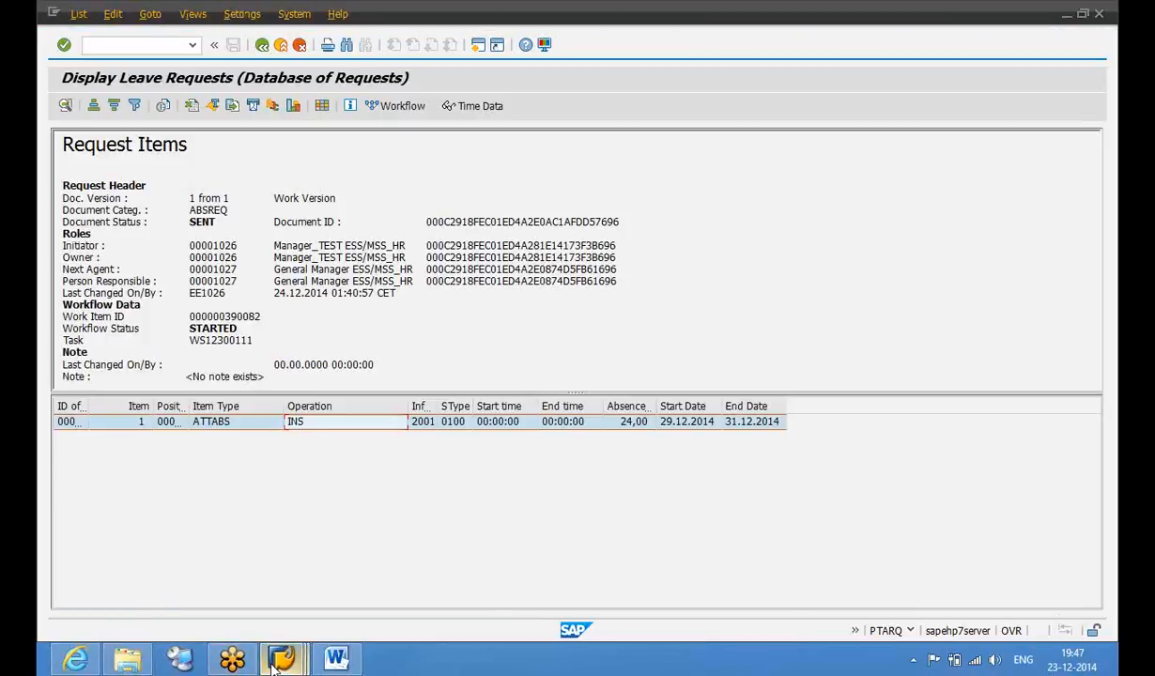
mouse_move(274, 663)
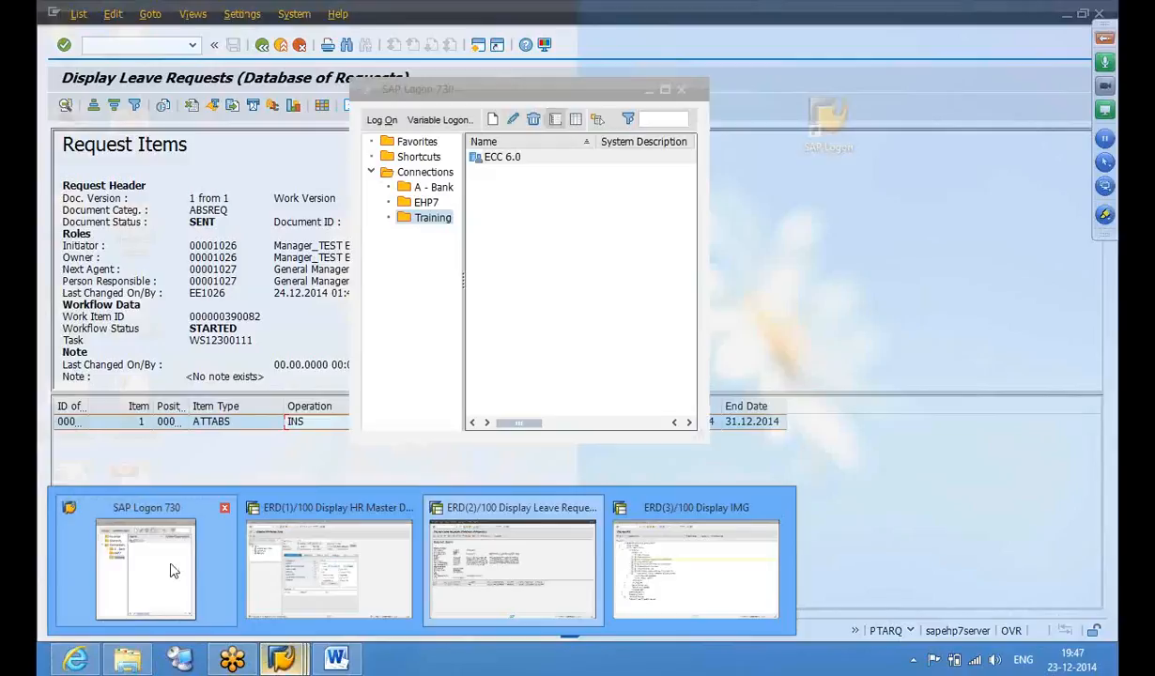
Log on to the ECC 6.0 connection from SAP Logon with the user name
click(172, 571)
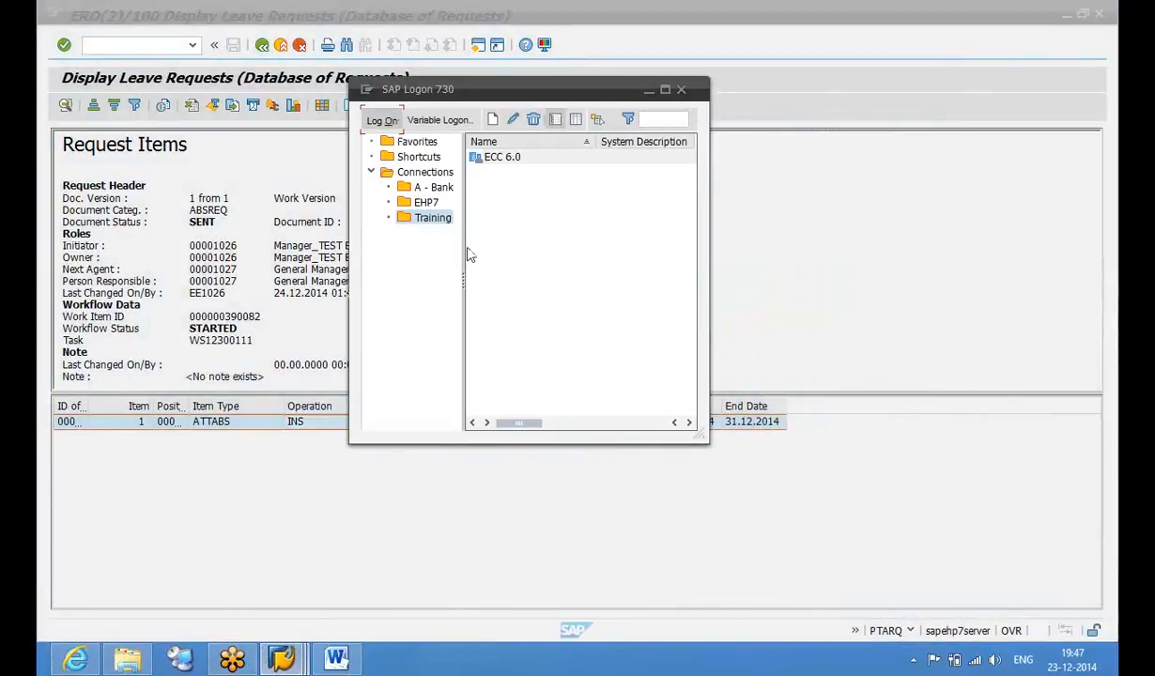
key(Return)
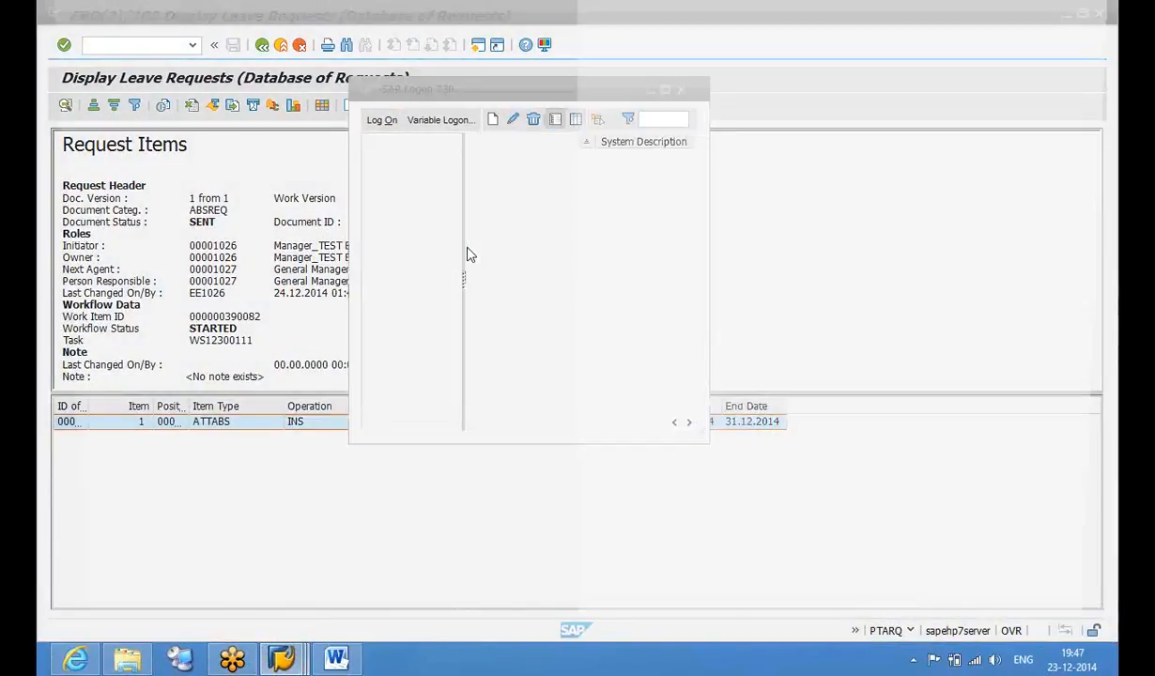
text(sapuser)
key(Tab)
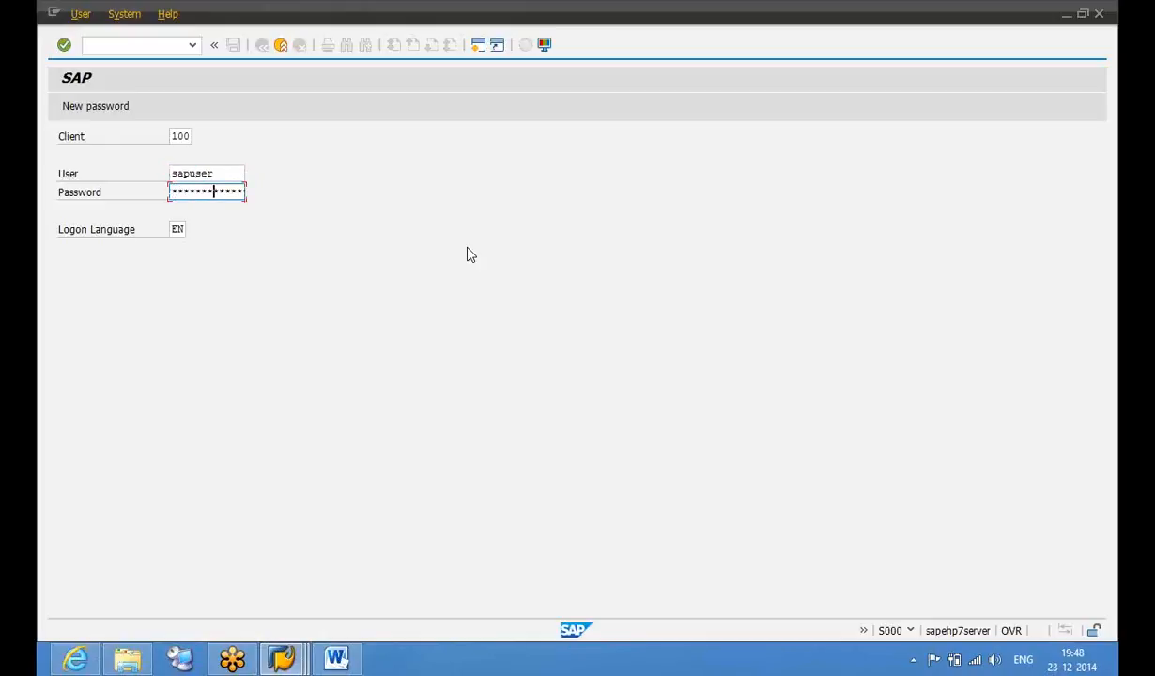
key(Return)
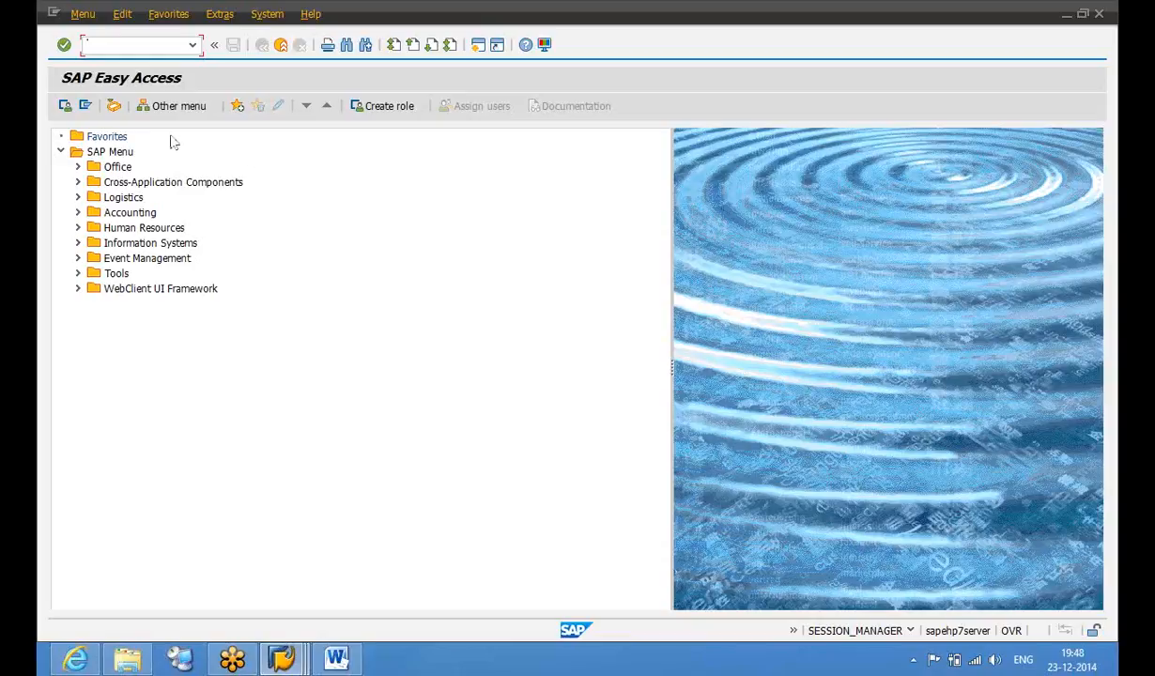
Open the Leave Request work item from the Business Workplace Workflow inbox and read its description
click(113, 106)
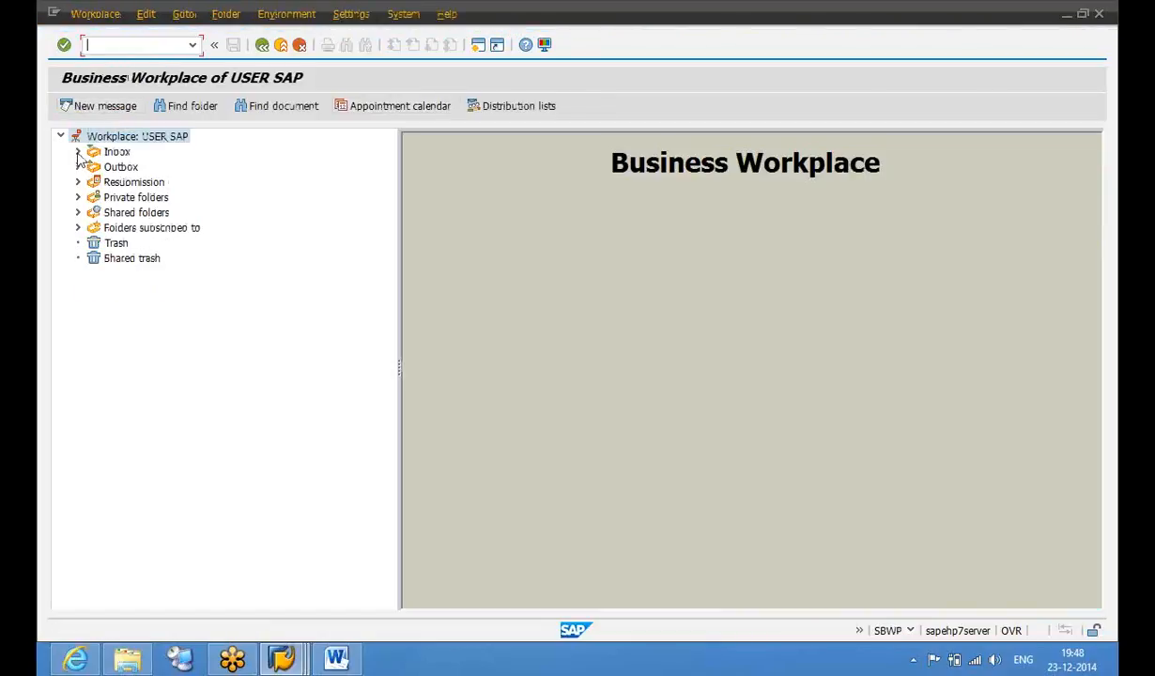
click(78, 152)
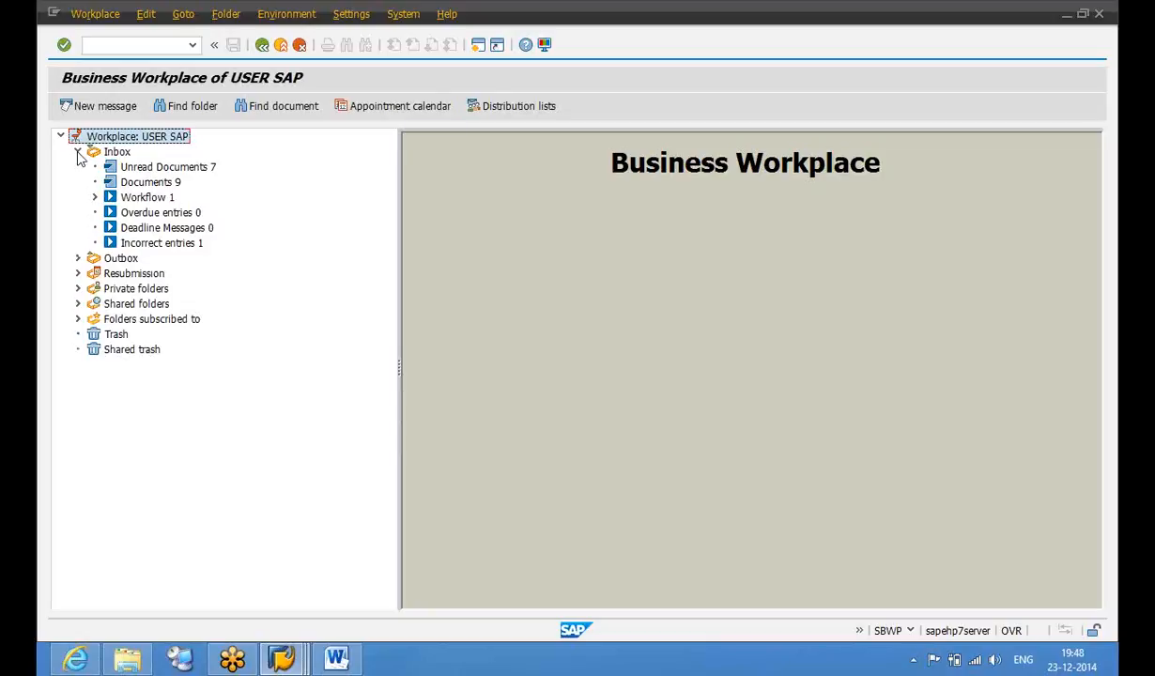
click(141, 201)
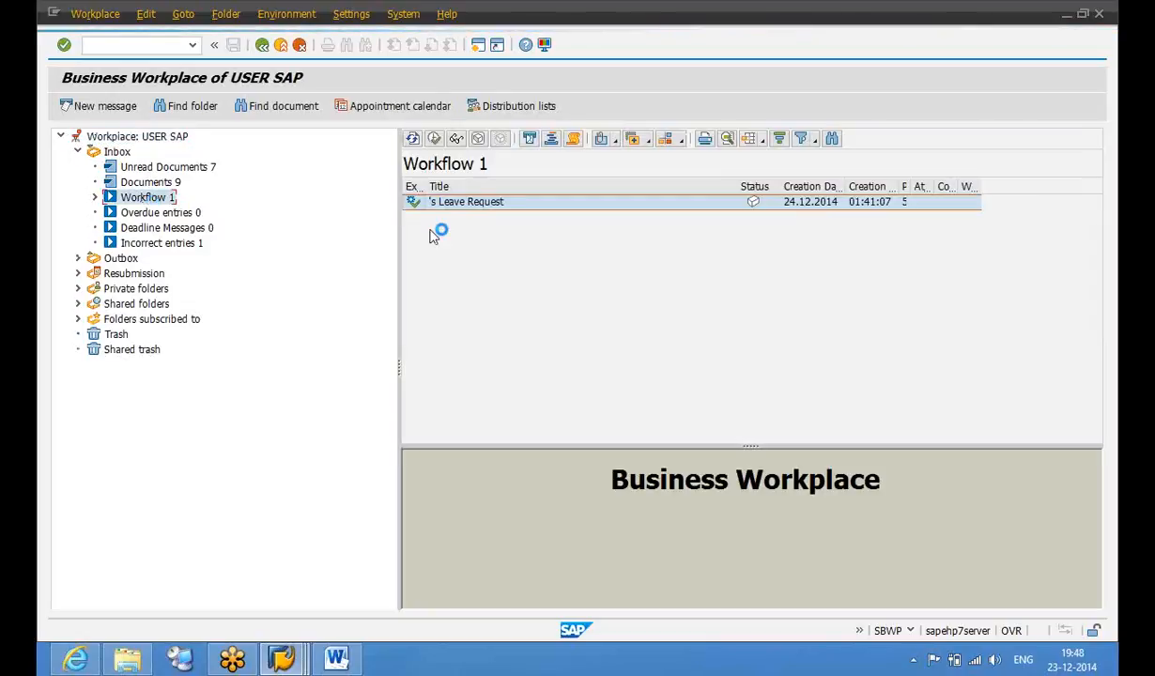
double_click(498, 203)
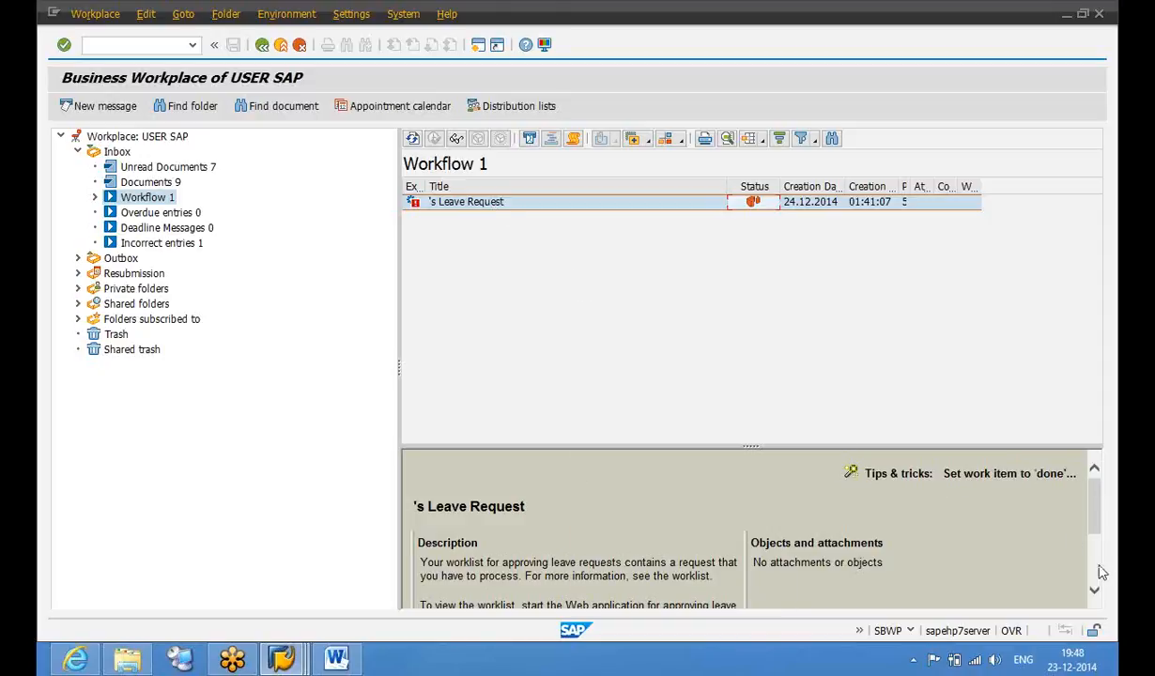
scroll(1098, 572, down, 3)
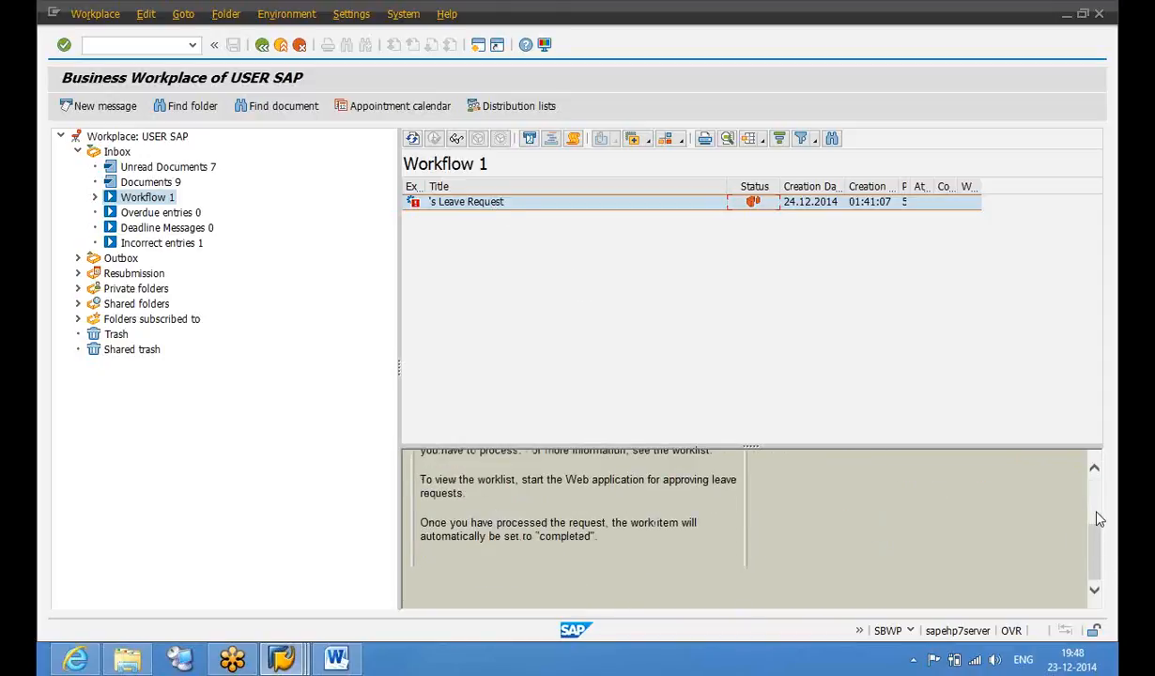
scroll(1099, 519, up, 3)
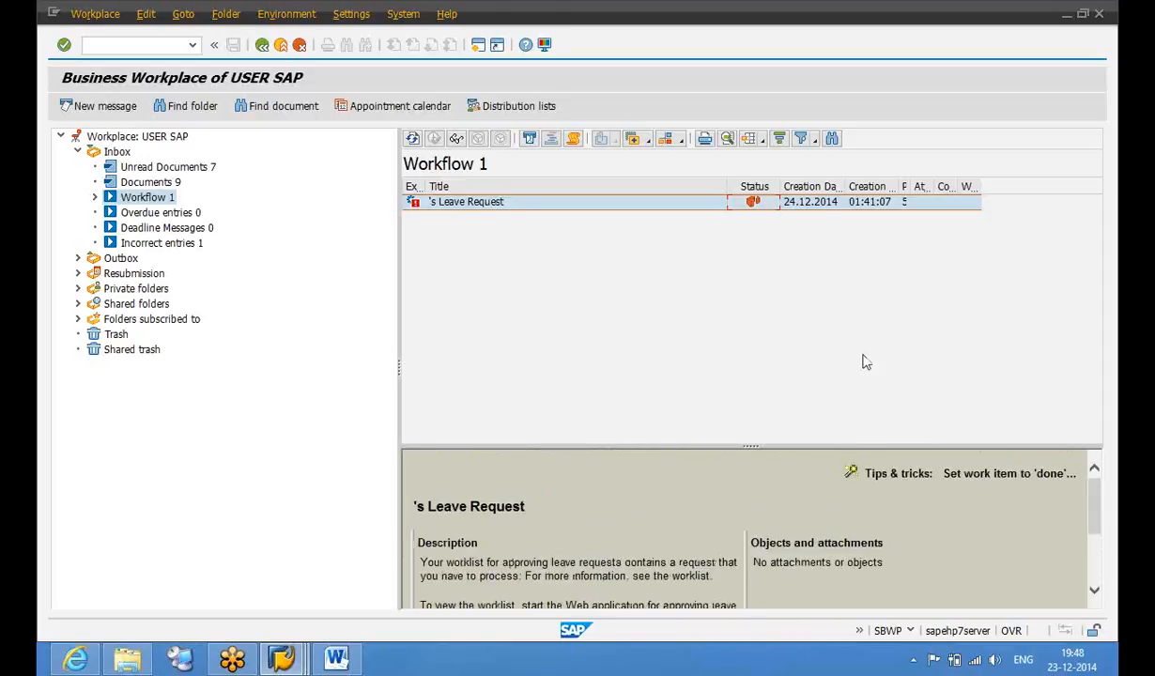
click(467, 206)
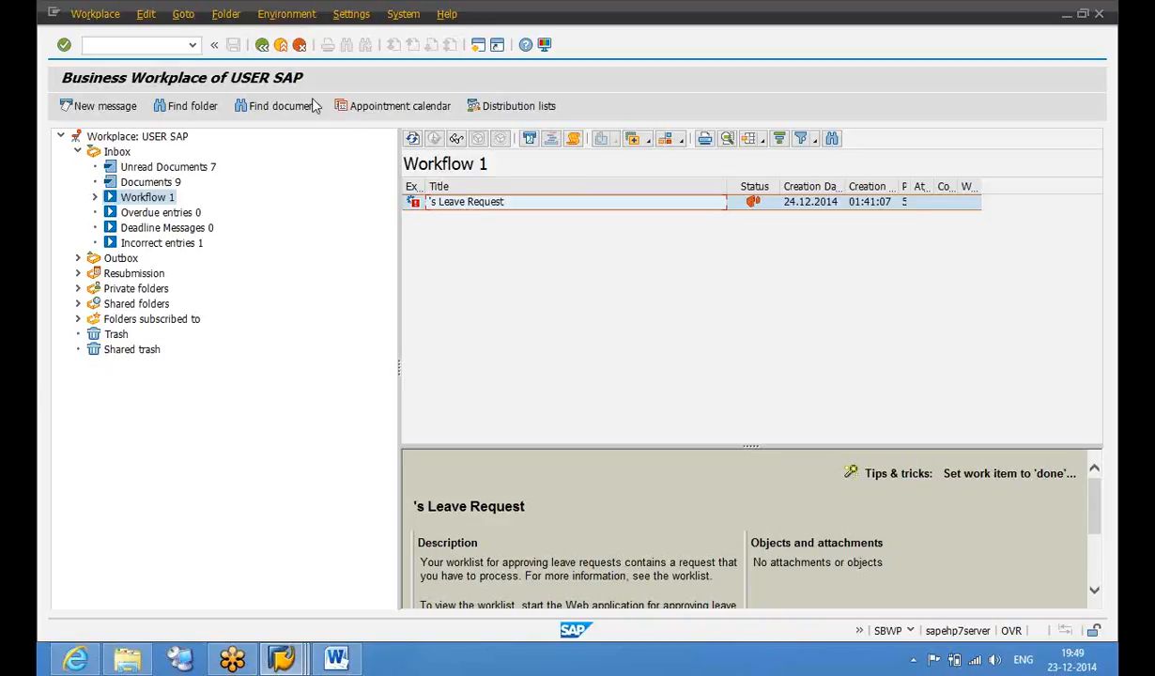
Exit the Business Workplace and confirm logging off the session
click(281, 45)
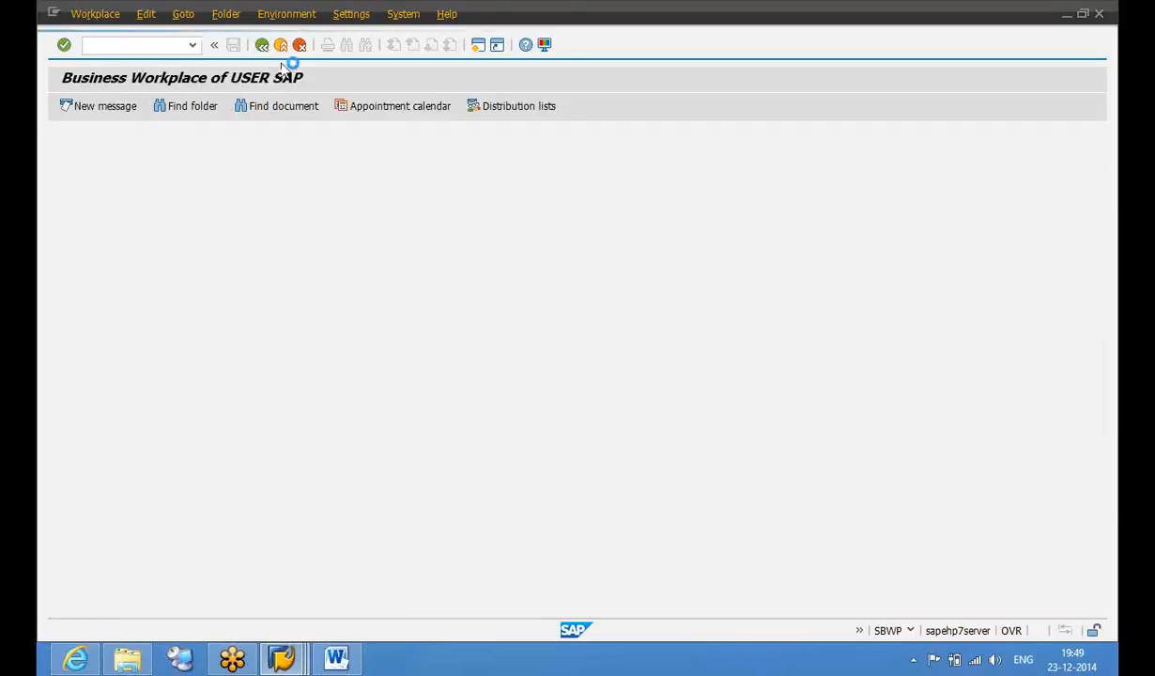
click(281, 45)
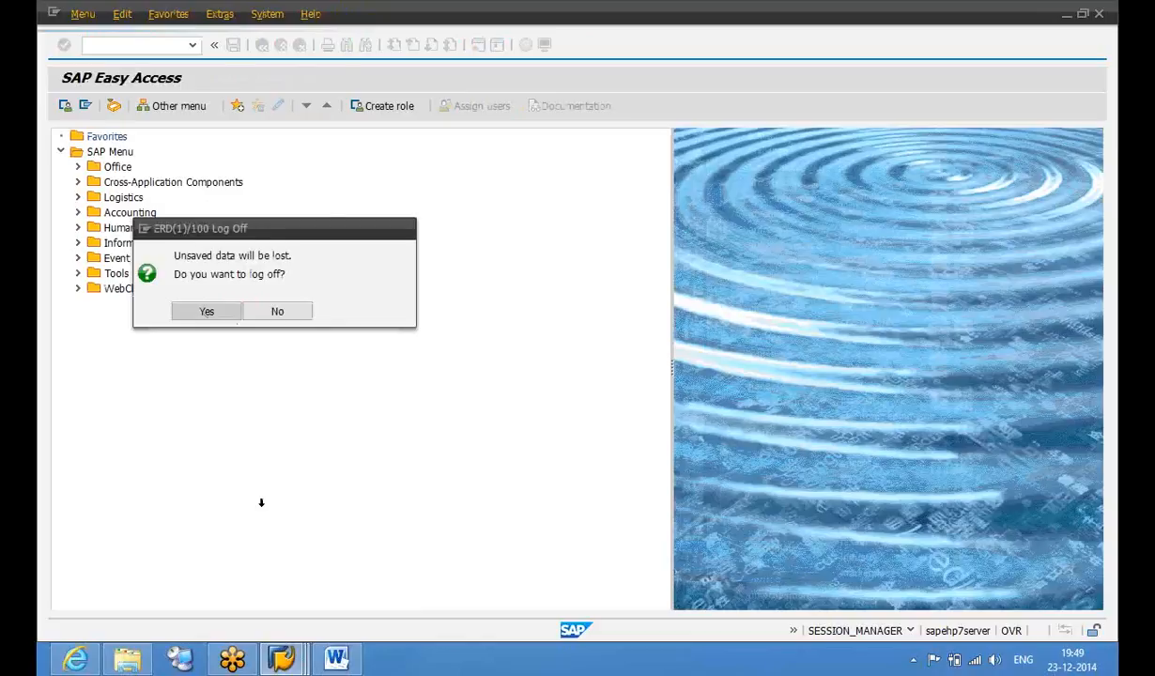
key(Return)
Go back from Display Leave Requests to the test environment and open Mass Approval
mouse_move(281, 658)
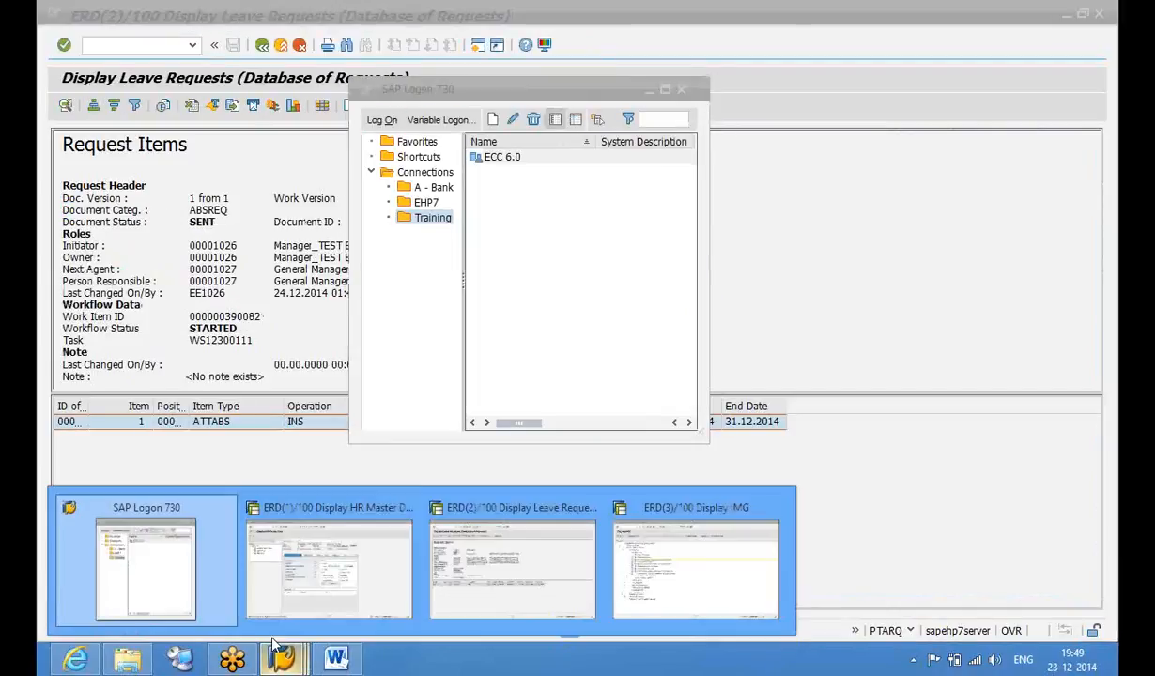
click(475, 571)
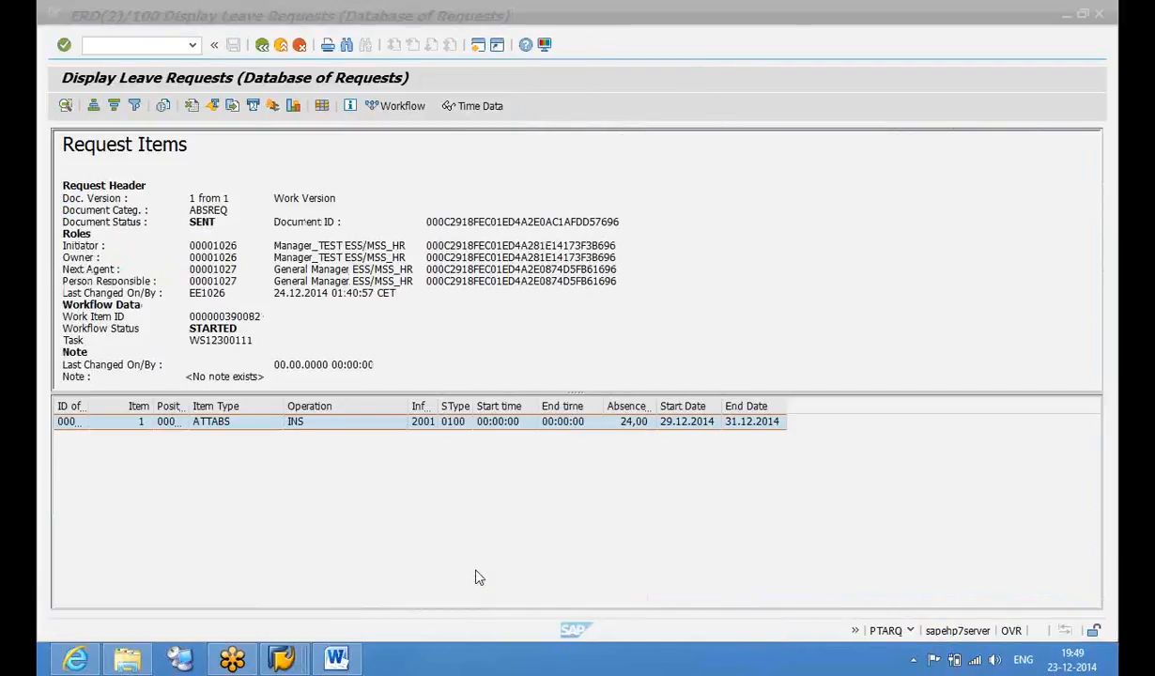
click(262, 46)
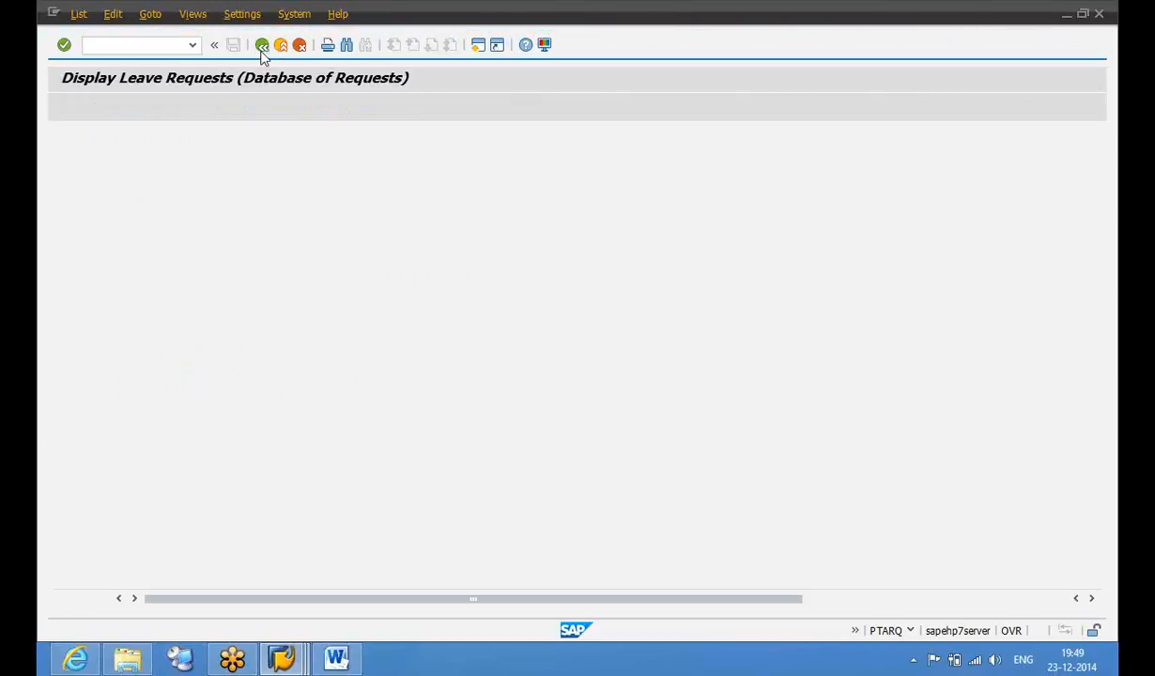
click(263, 47)
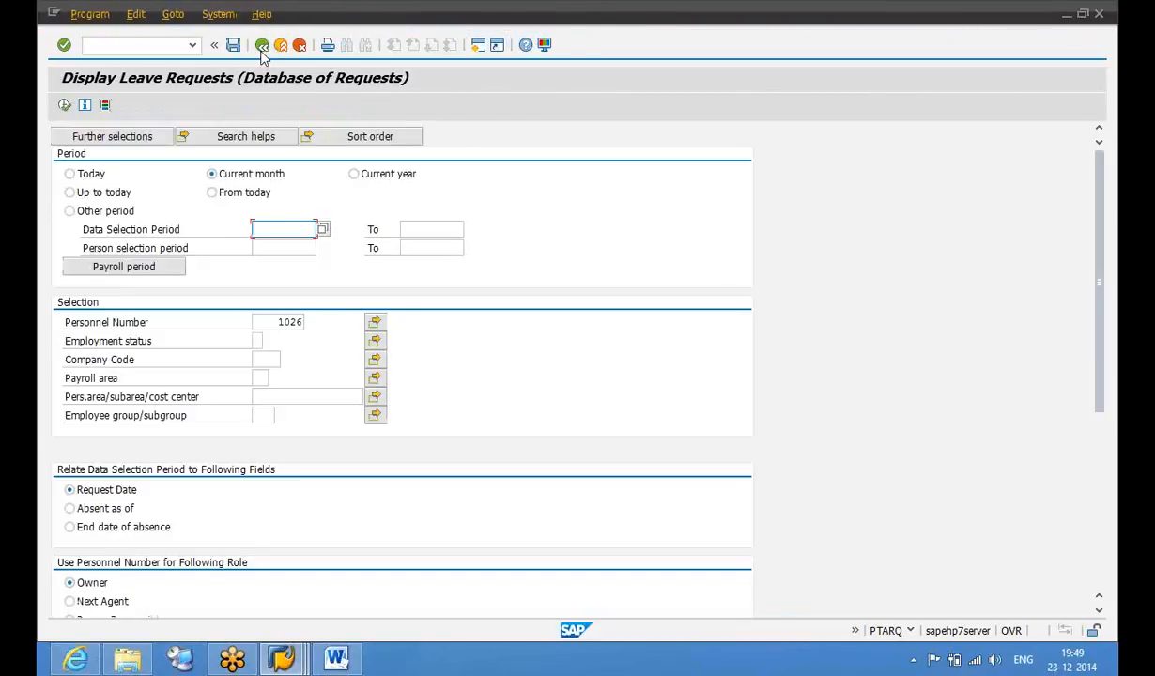
click(262, 47)
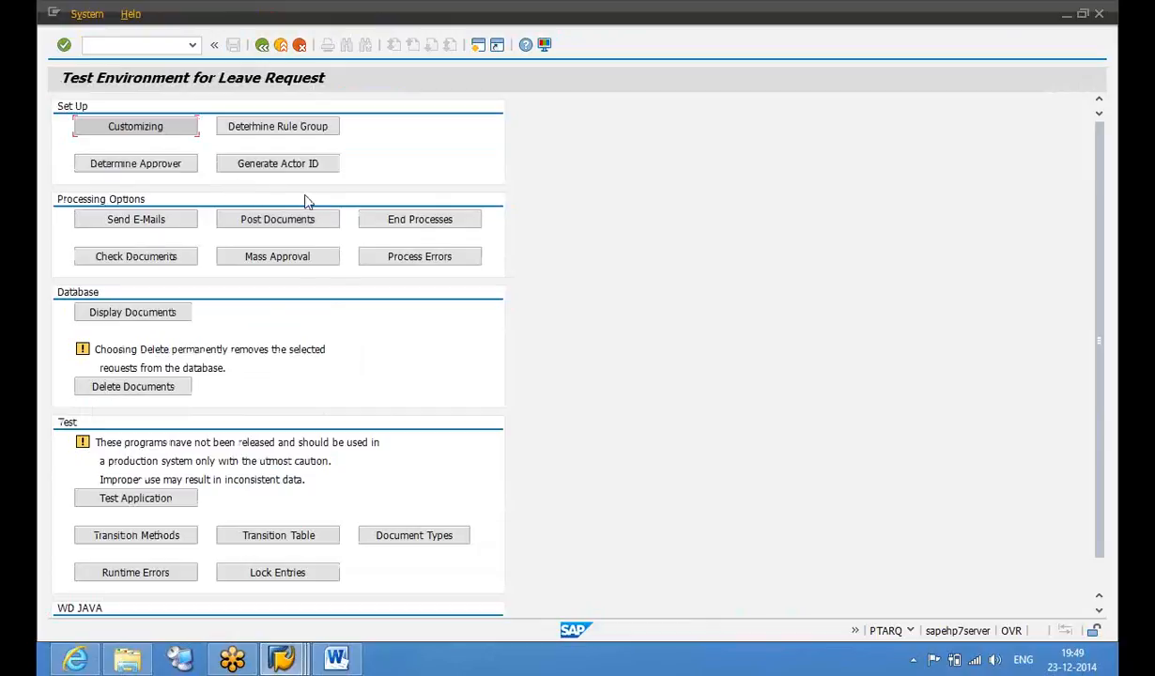
click(279, 259)
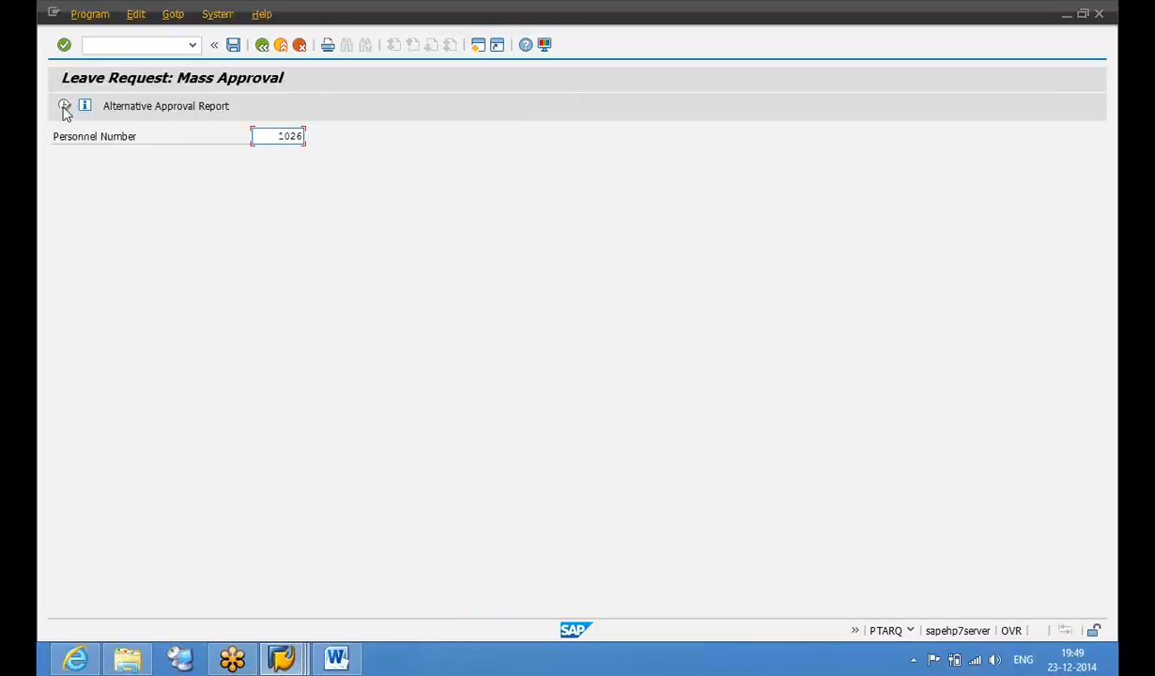
click(64, 106)
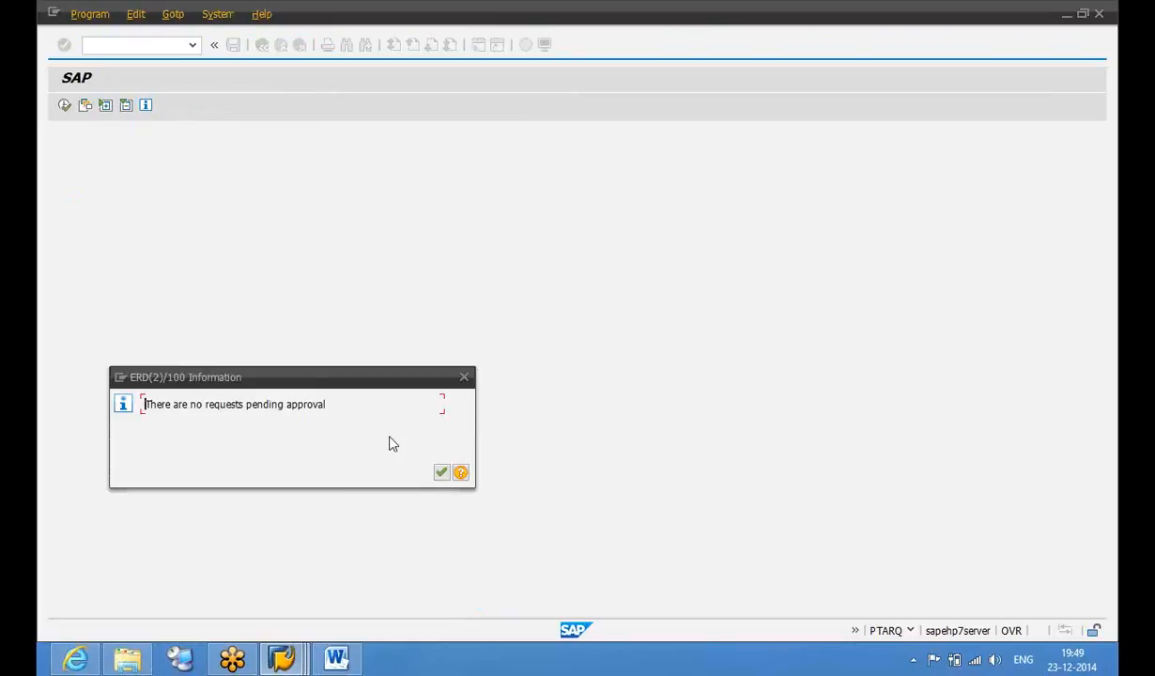
click(442, 473)
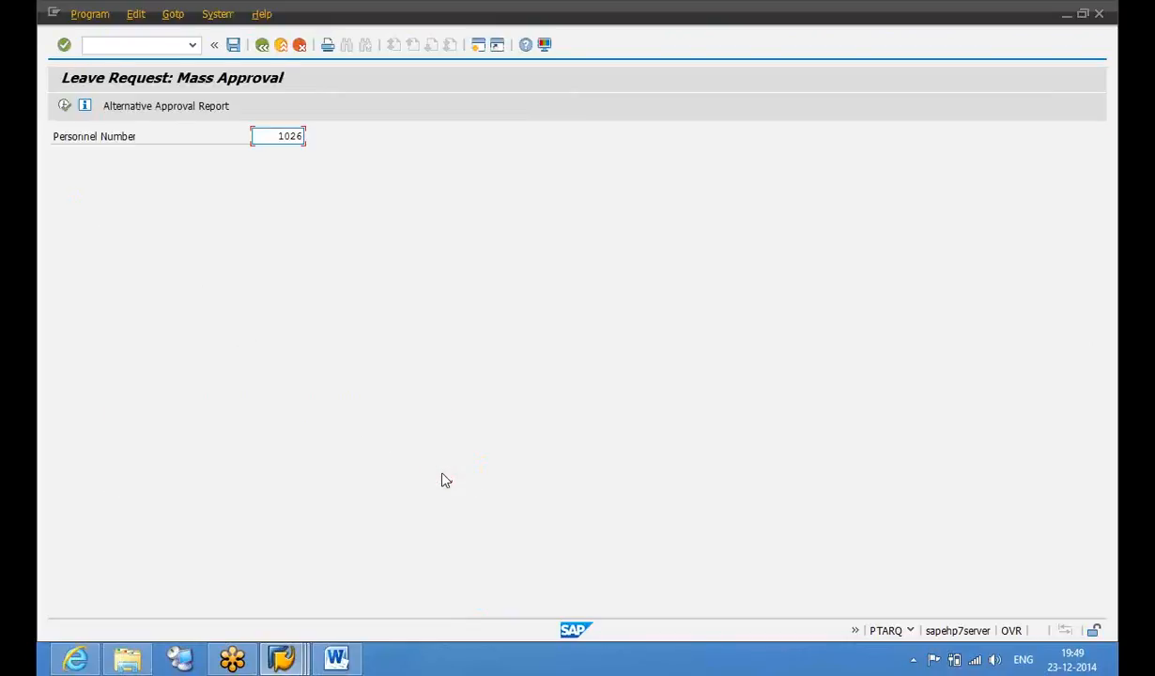
click(179, 106)
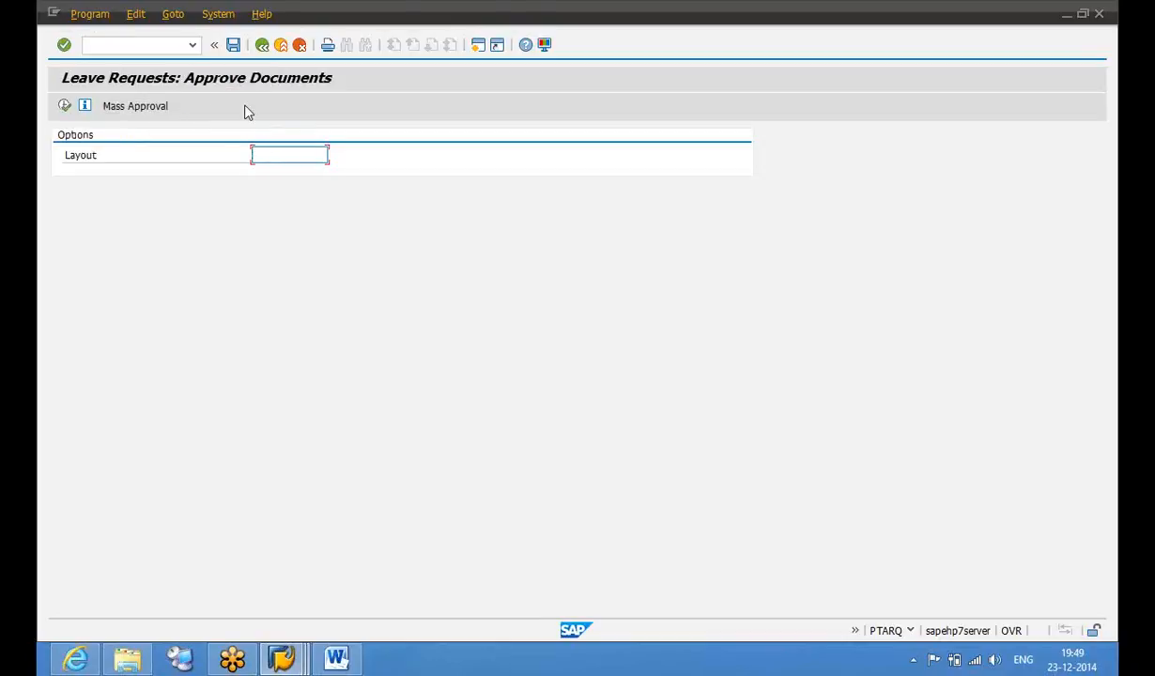
click(114, 109)
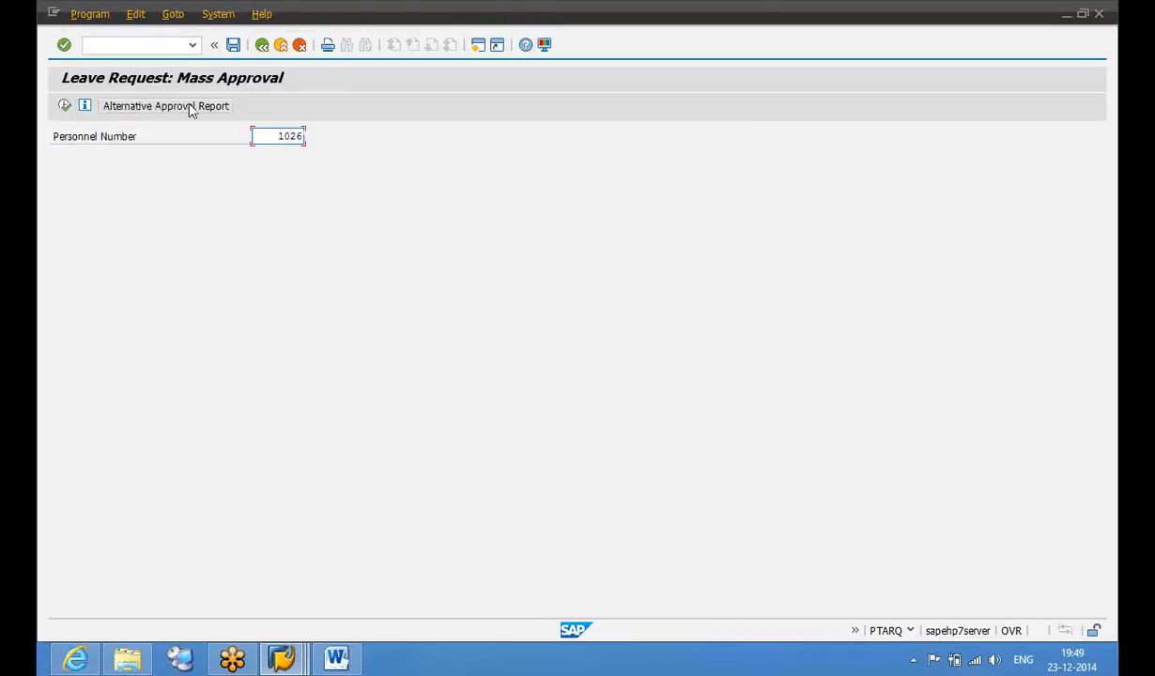
click(192, 110)
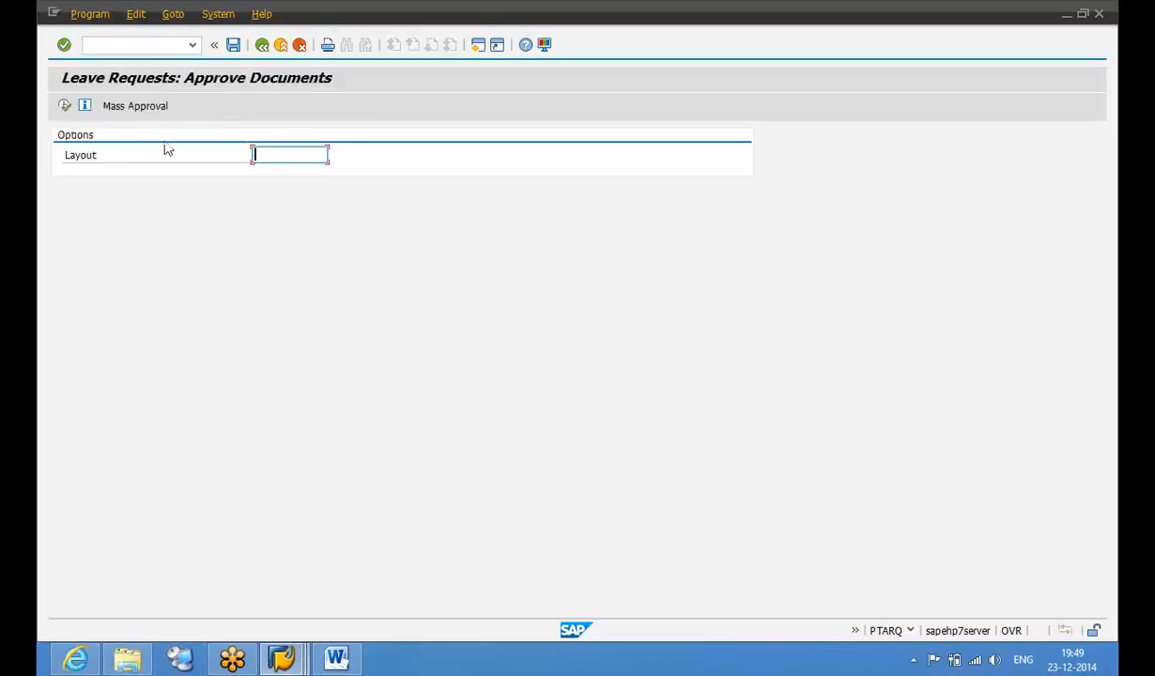
click(64, 106)
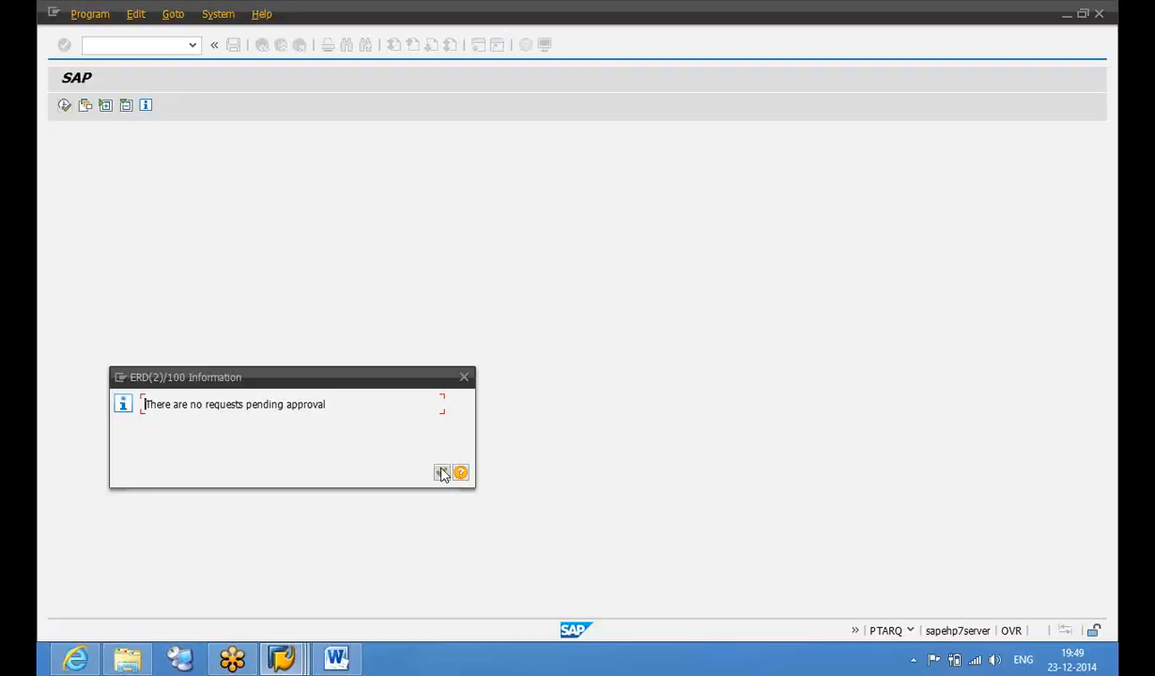
click(442, 472)
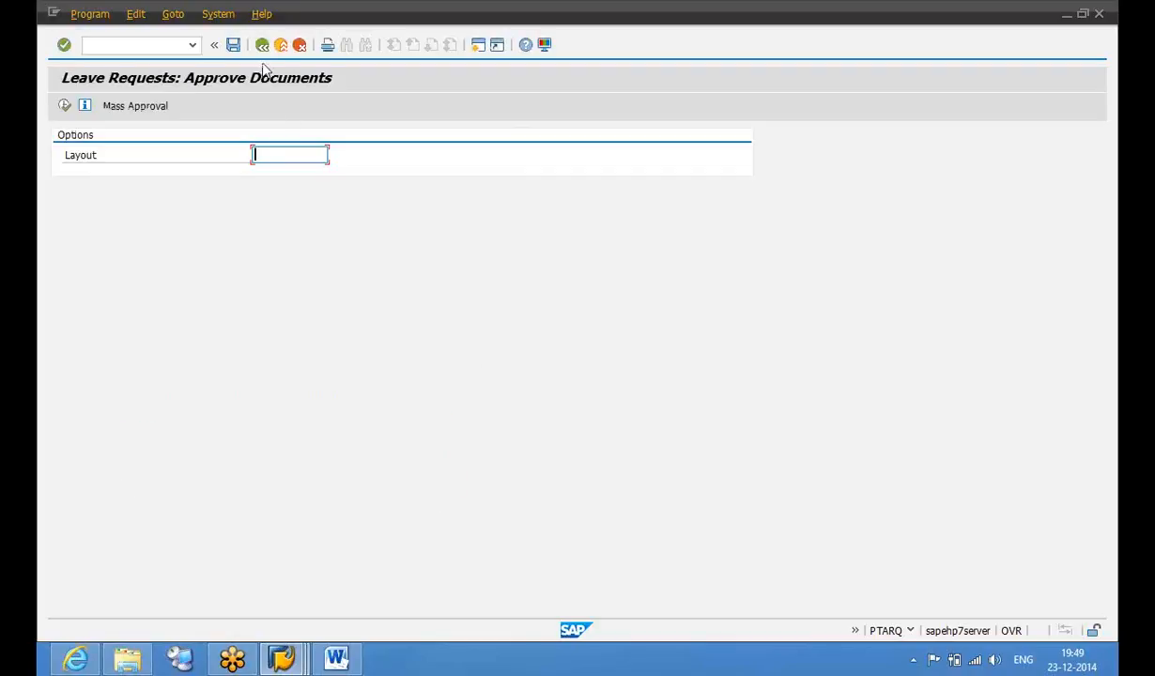
click(262, 45)
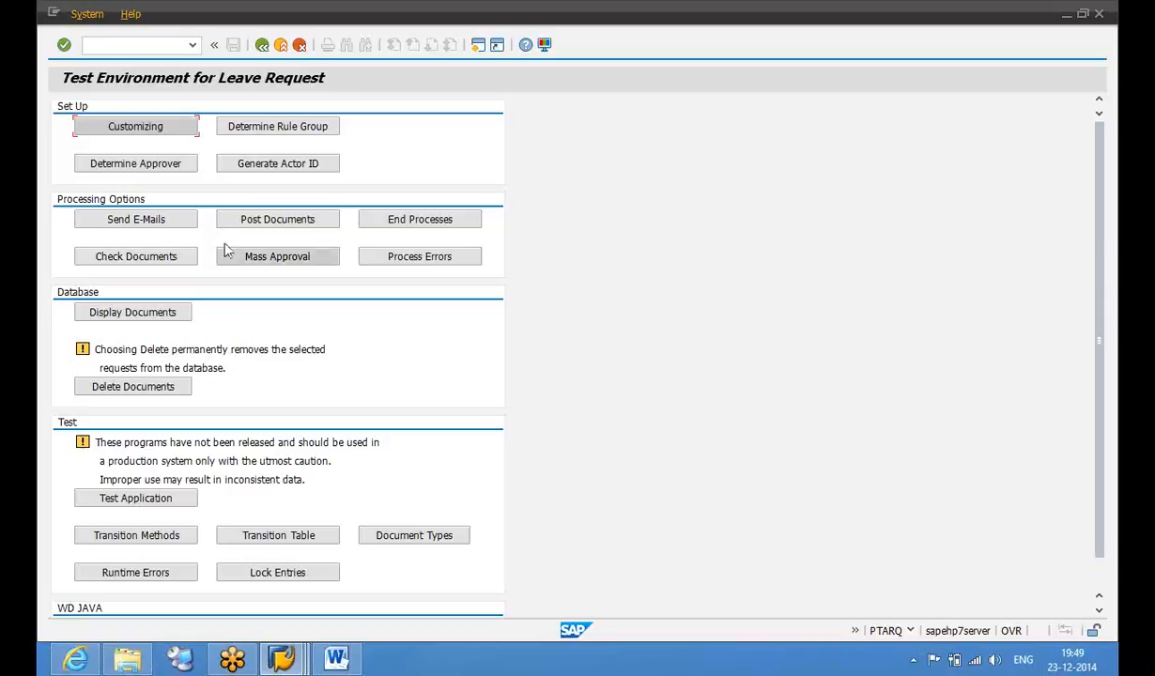
click(164, 321)
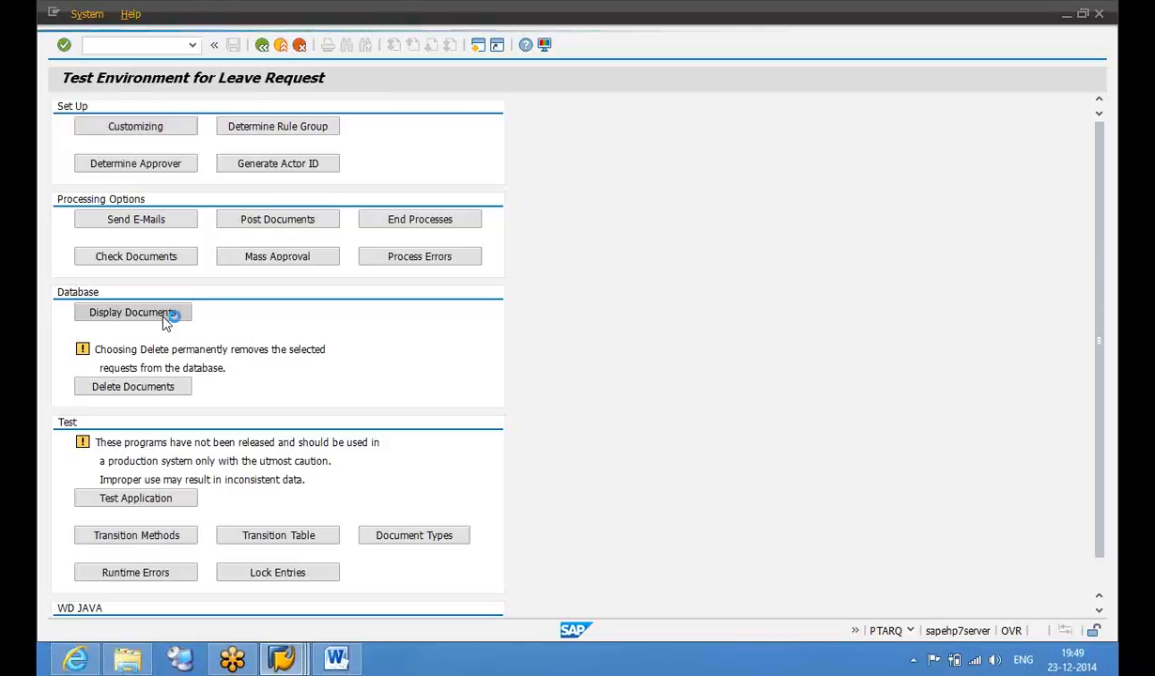
click(266, 322)
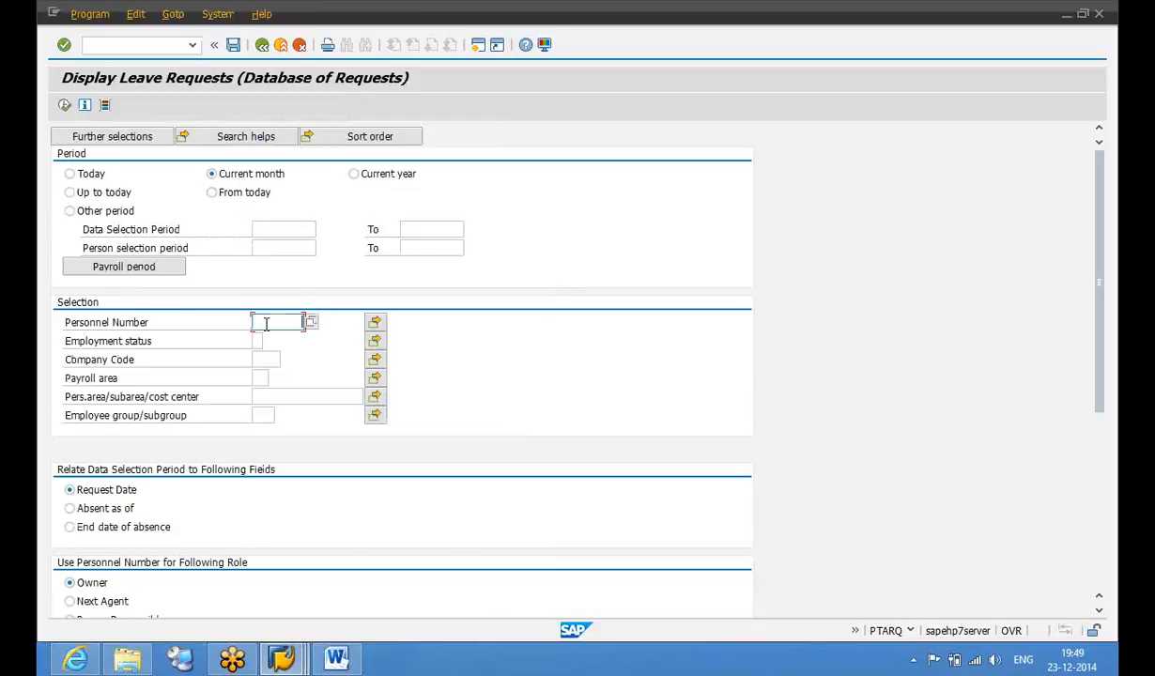
click(278, 343)
key(Return)
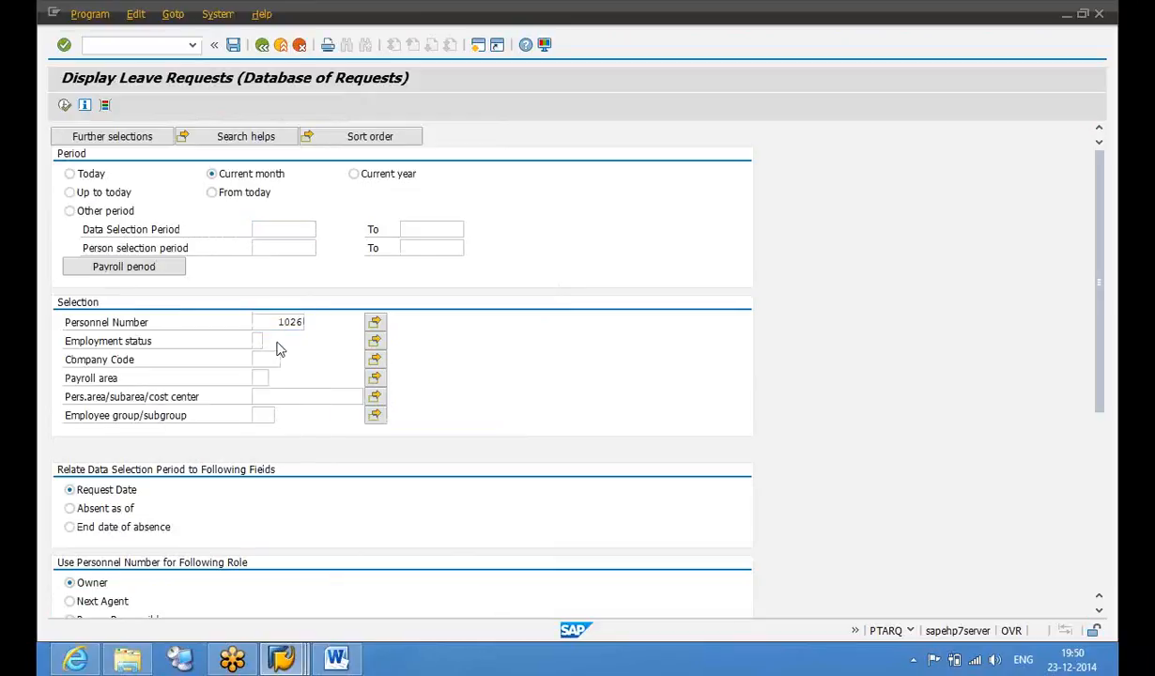
key(F8)
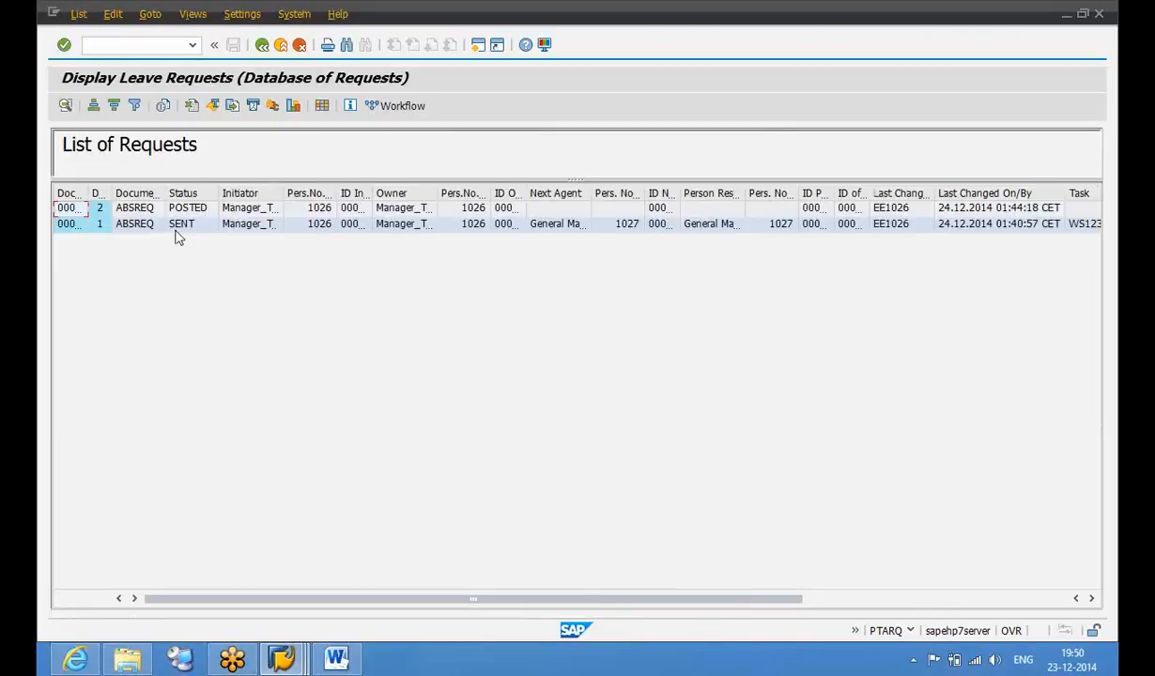
click(185, 230)
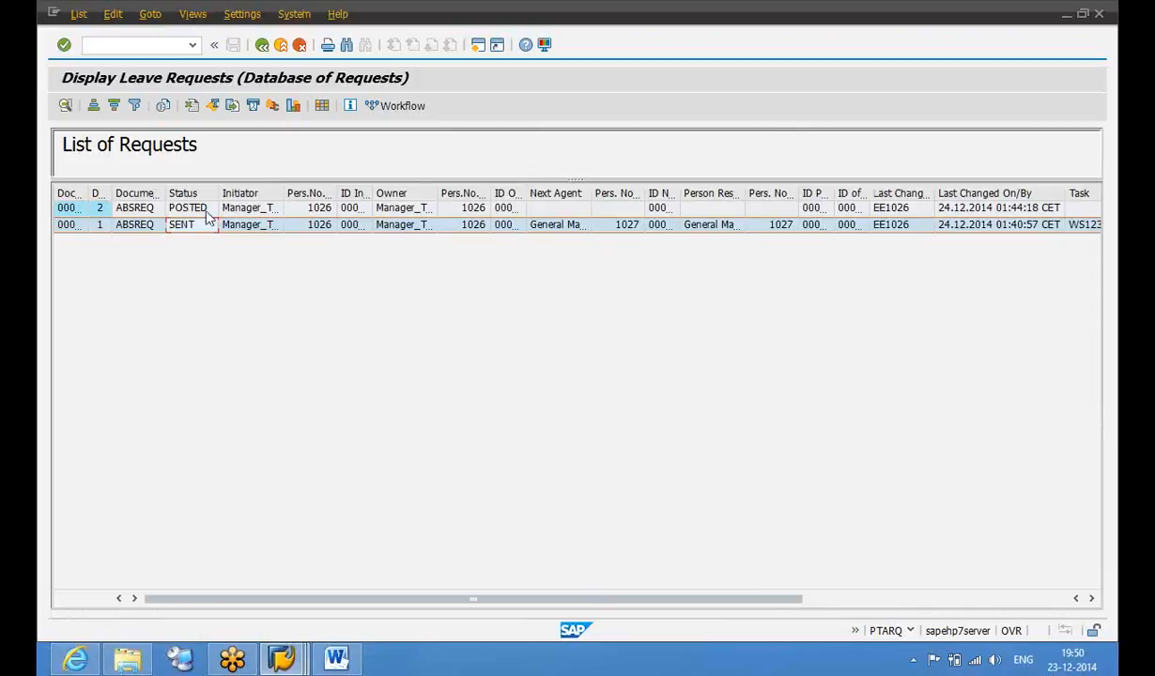
shift+click(207, 210)
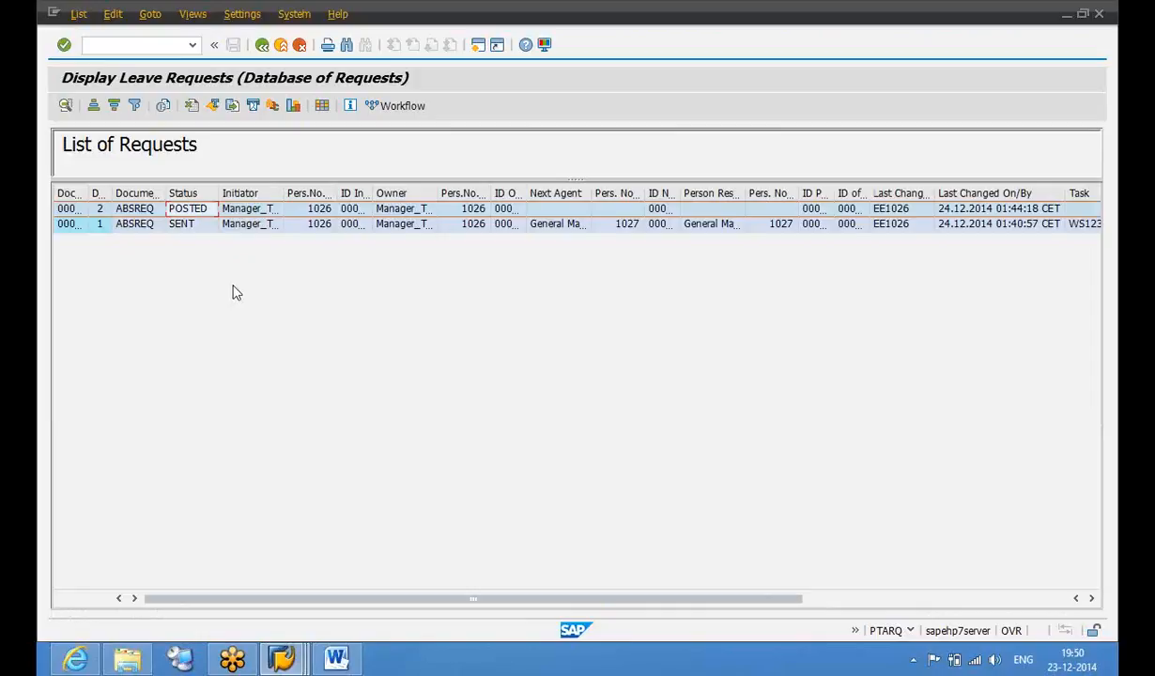
click(262, 46)
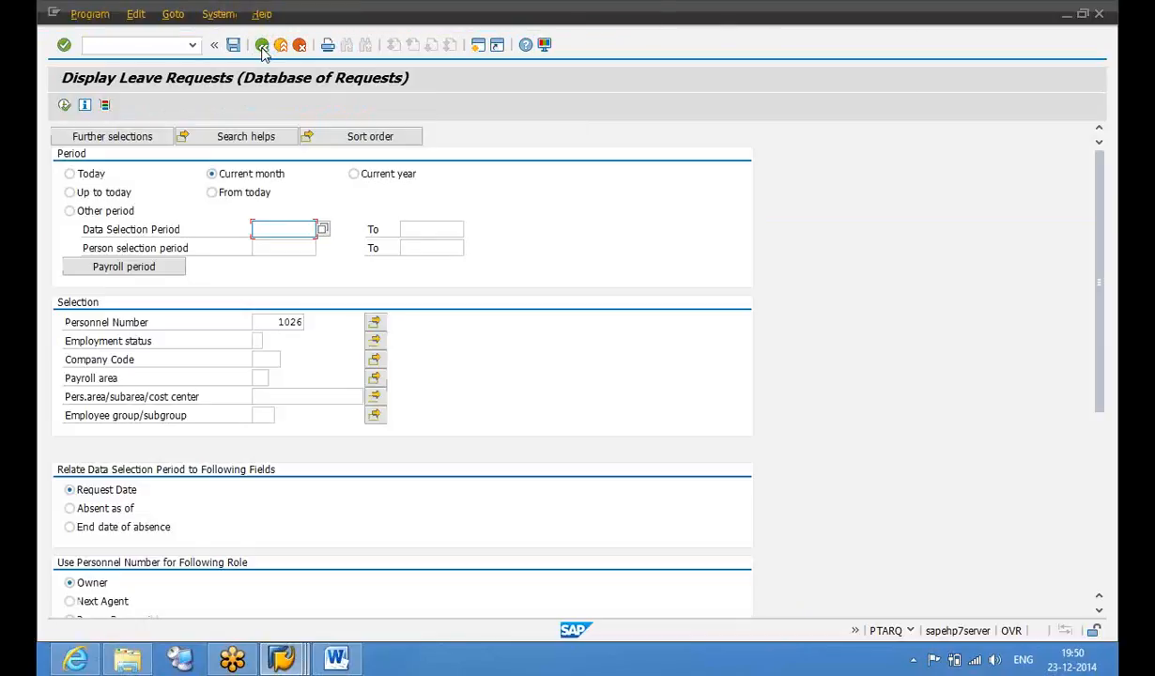
click(262, 46)
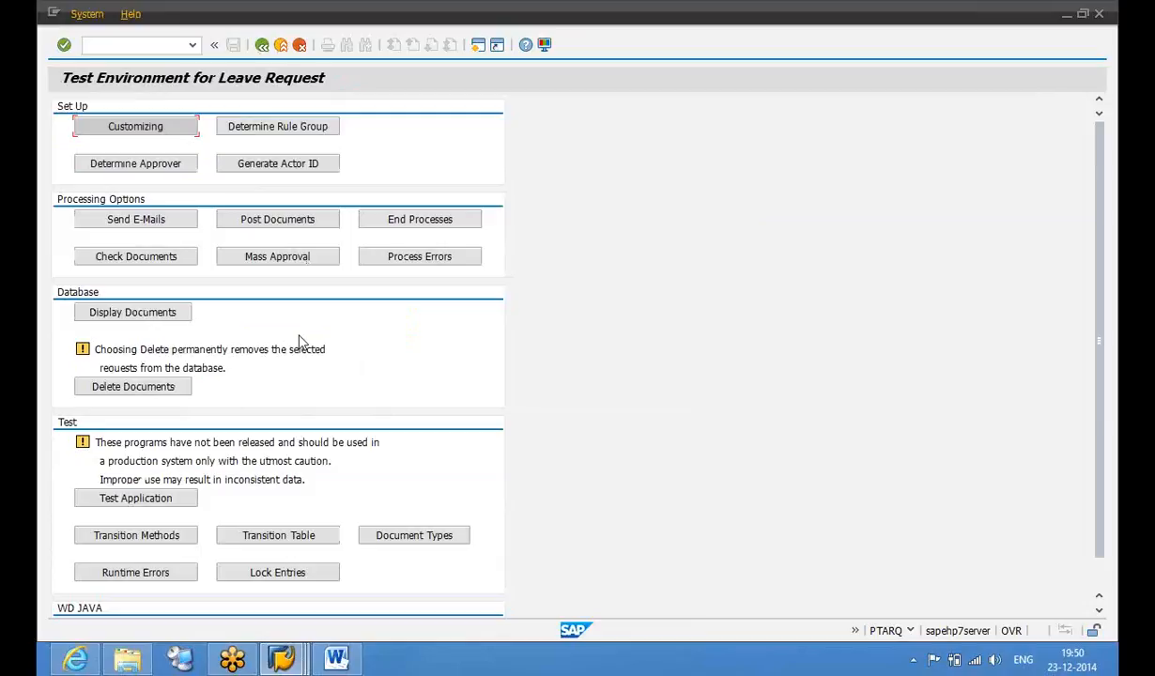
Check the system status of the Post Documents report, then return to the test environment
click(279, 230)
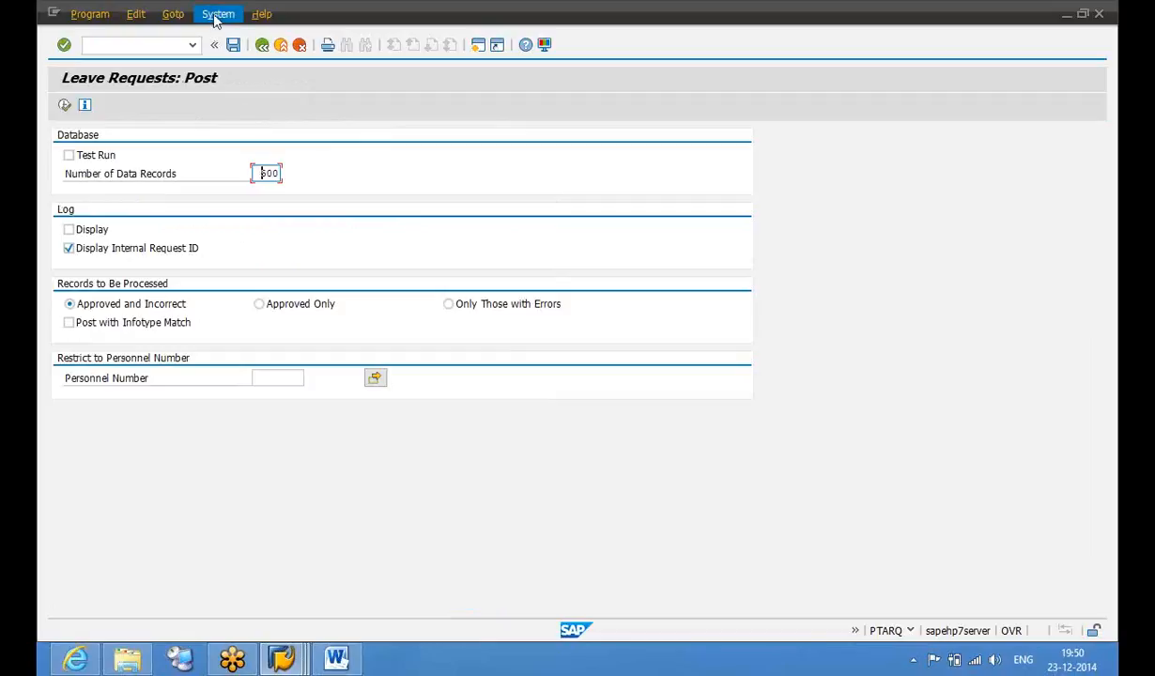
click(216, 16)
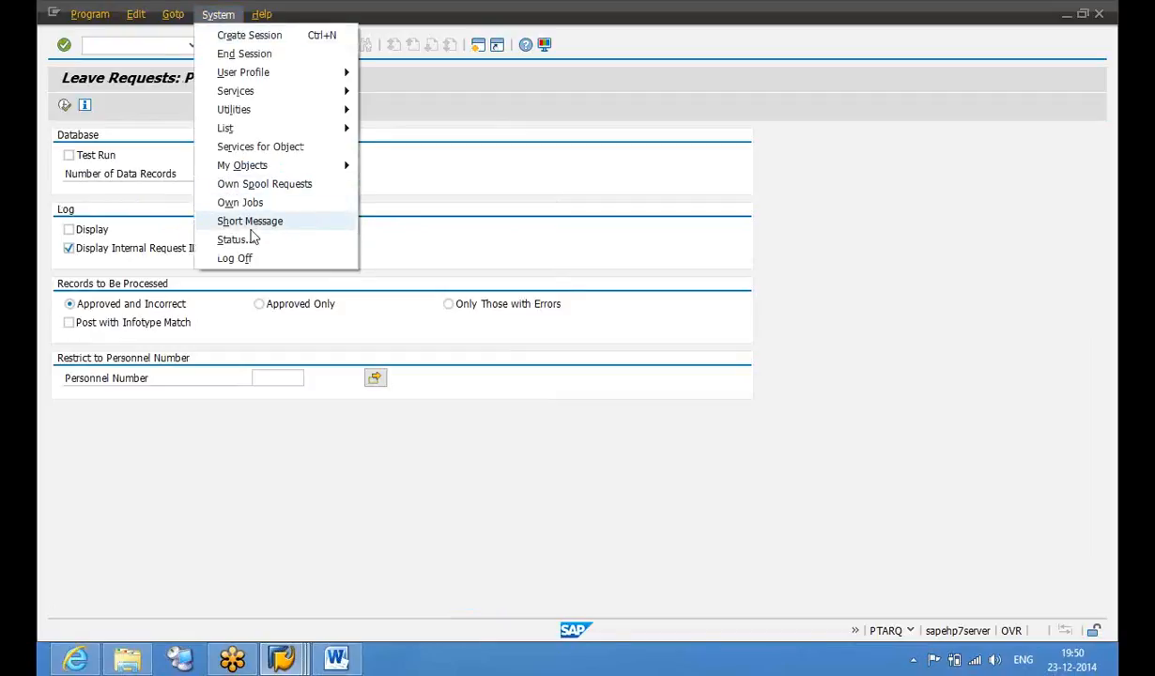
click(235, 240)
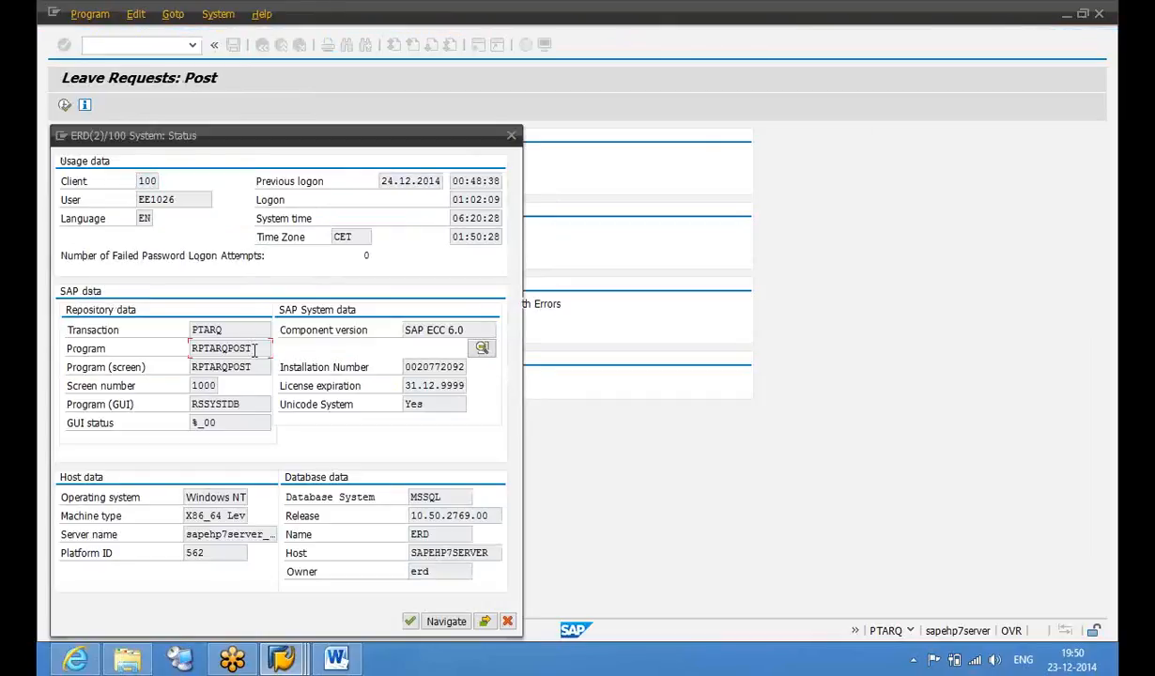
click(511, 136)
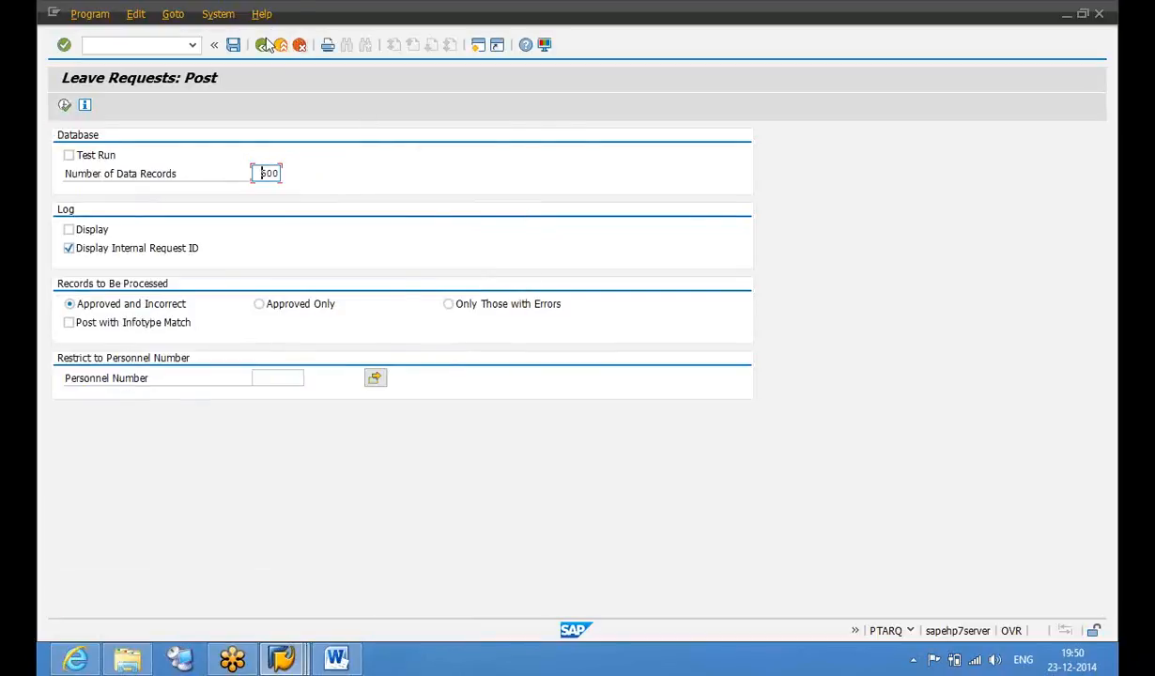
click(262, 45)
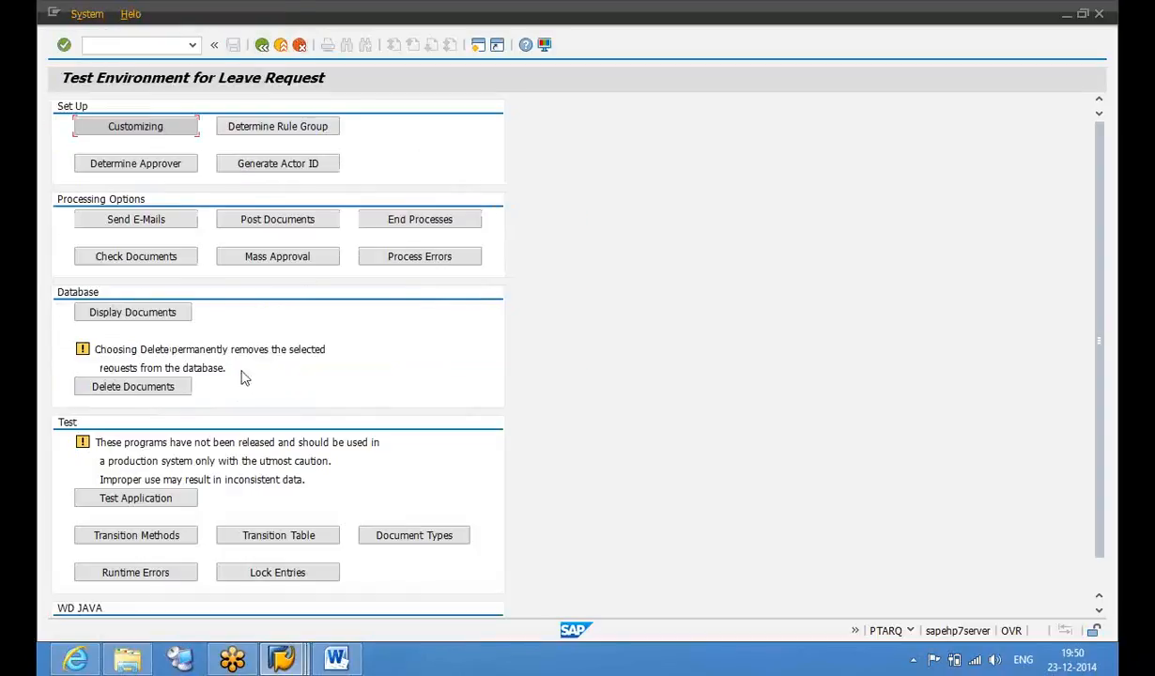
Check the Display Documents report's system status, noting the DBVIEW program name
click(173, 315)
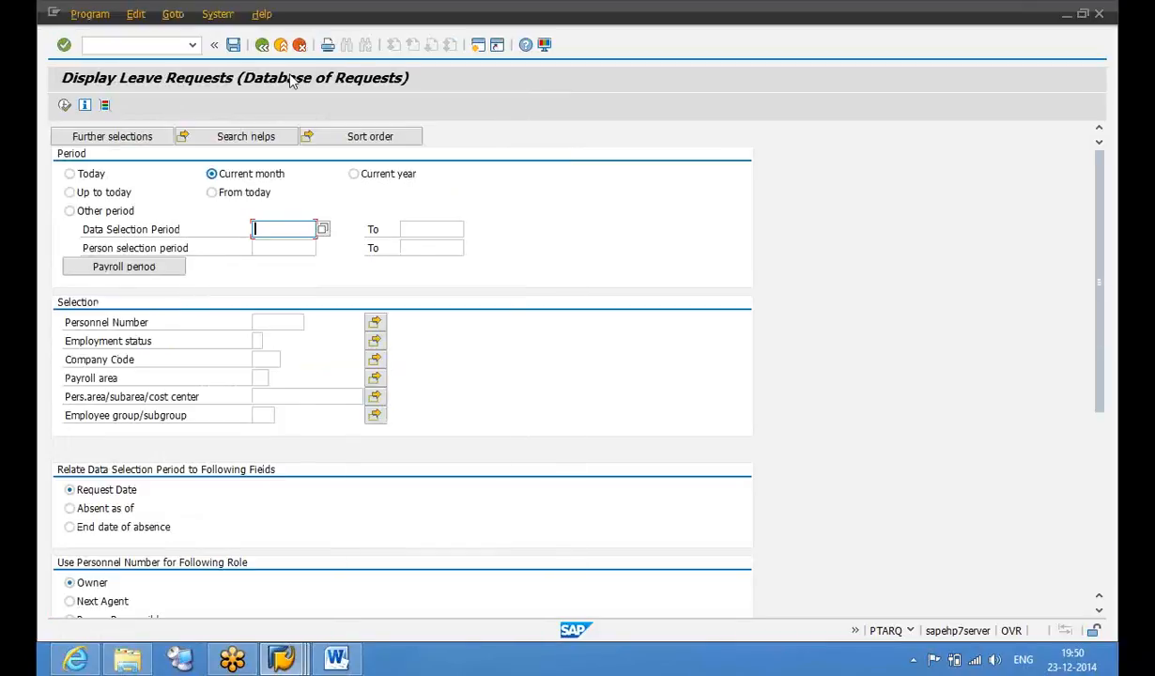
click(215, 18)
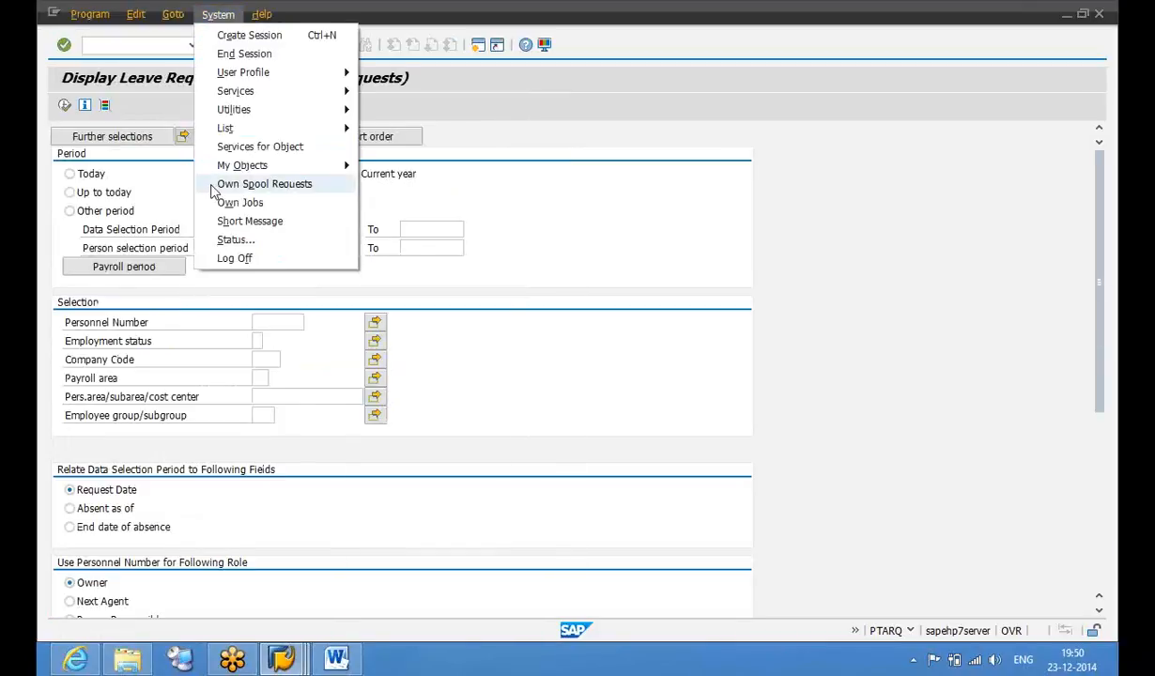
click(235, 239)
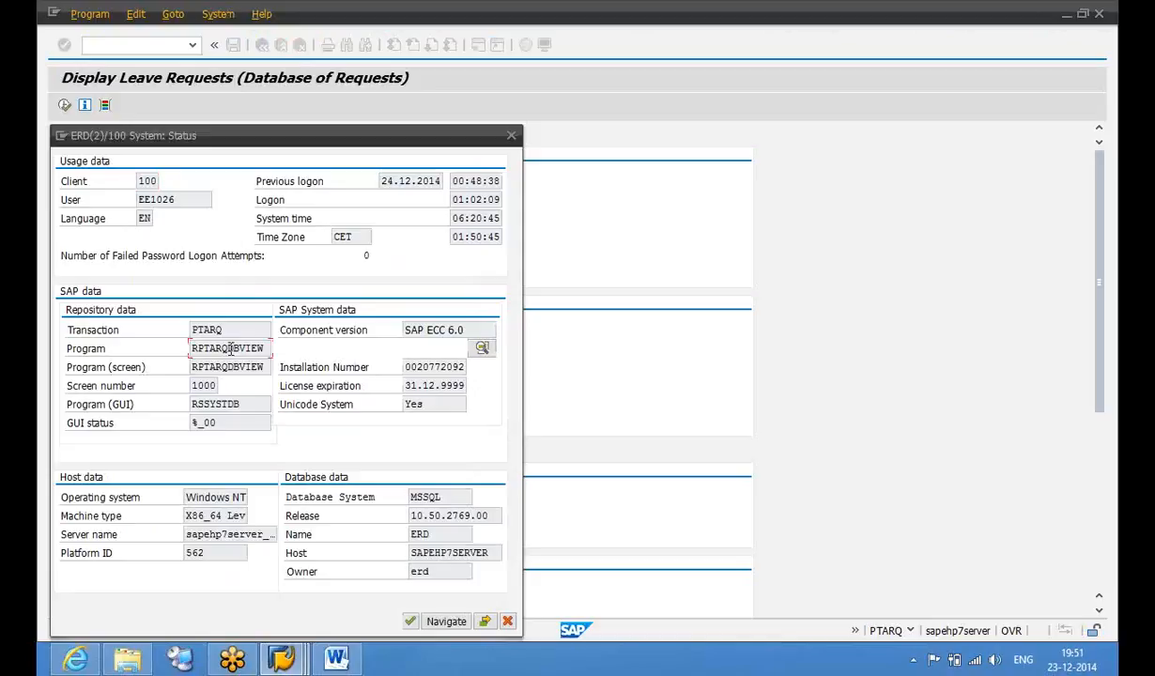
drag(231, 349, 266, 349)
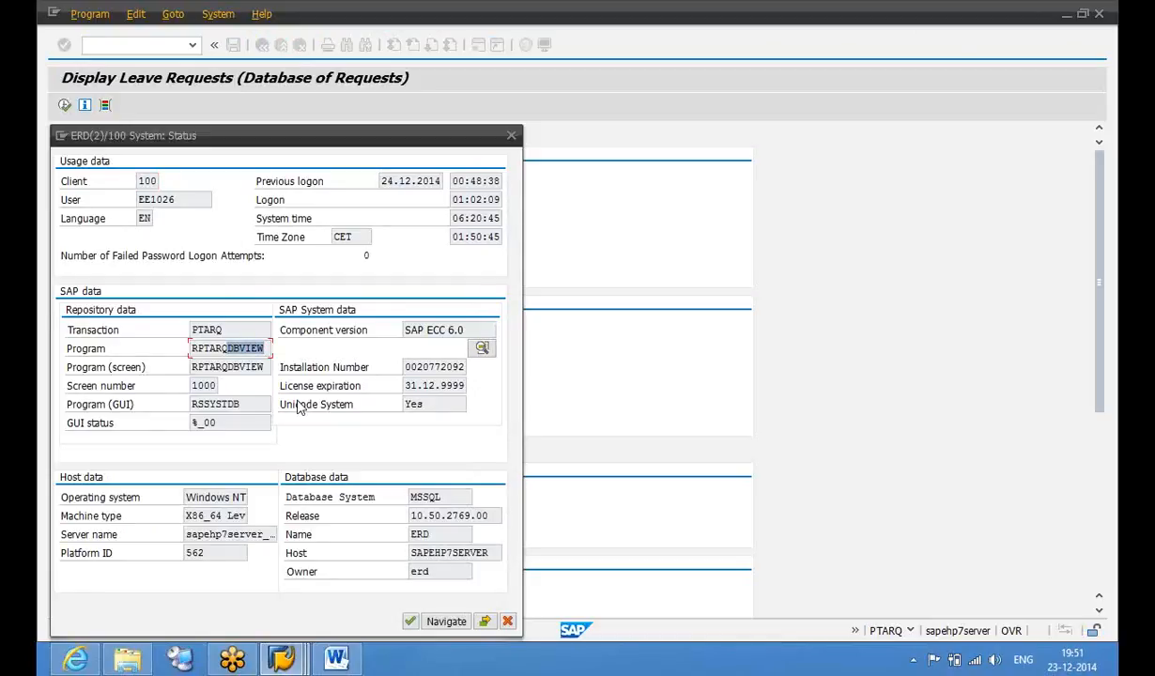
click(514, 135)
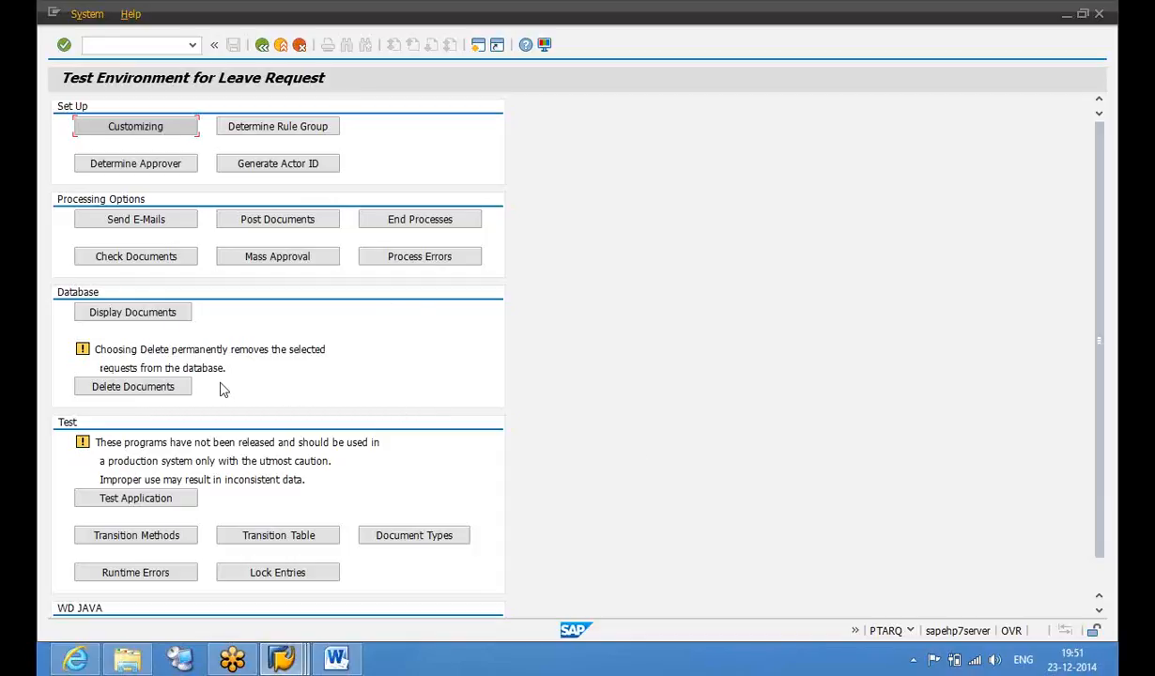
Open the Delete Documents selection screen, then switch to the portal's leave overview
click(162, 388)
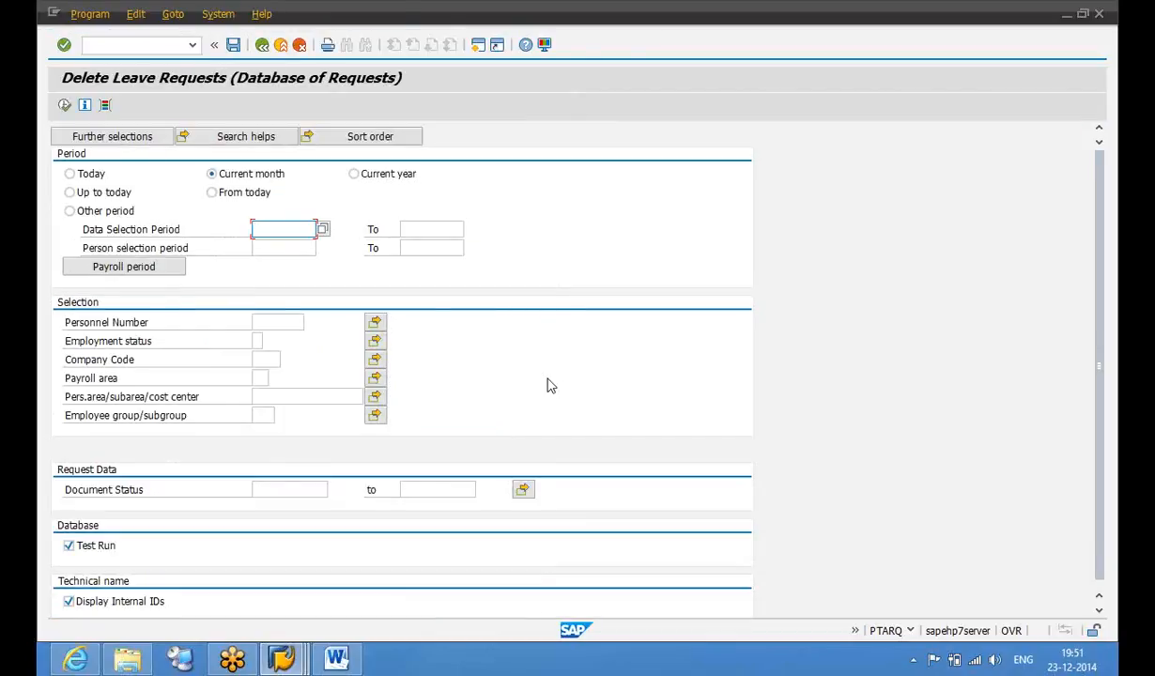
mouse_move(76, 660)
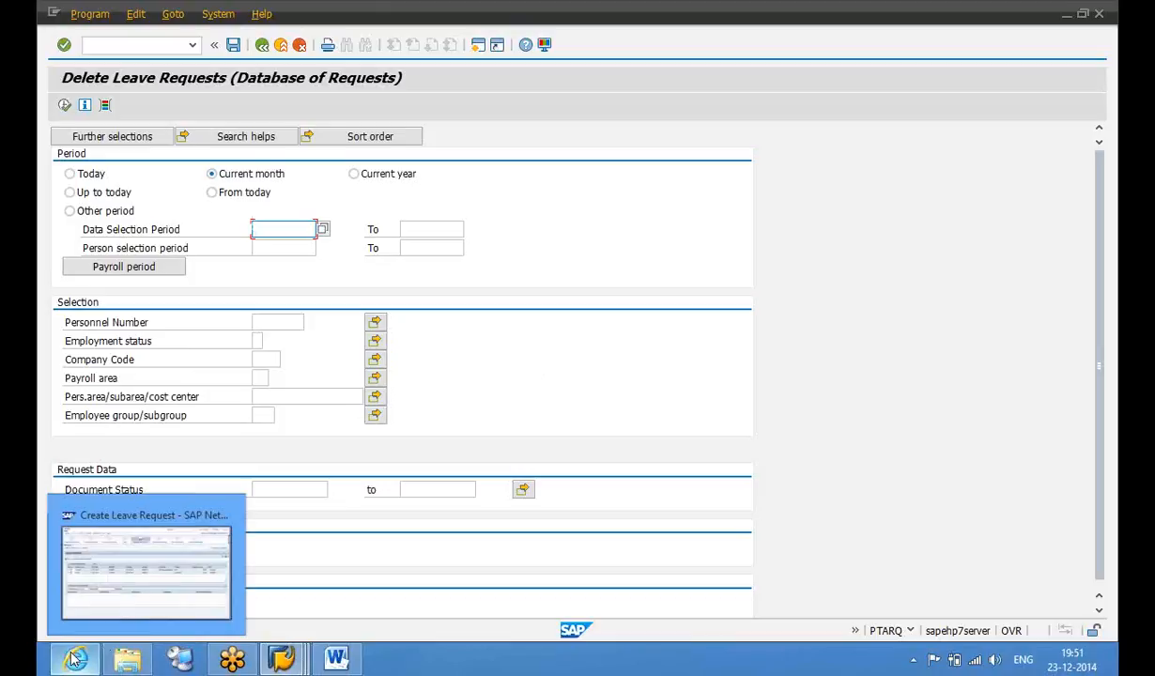
click(75, 660)
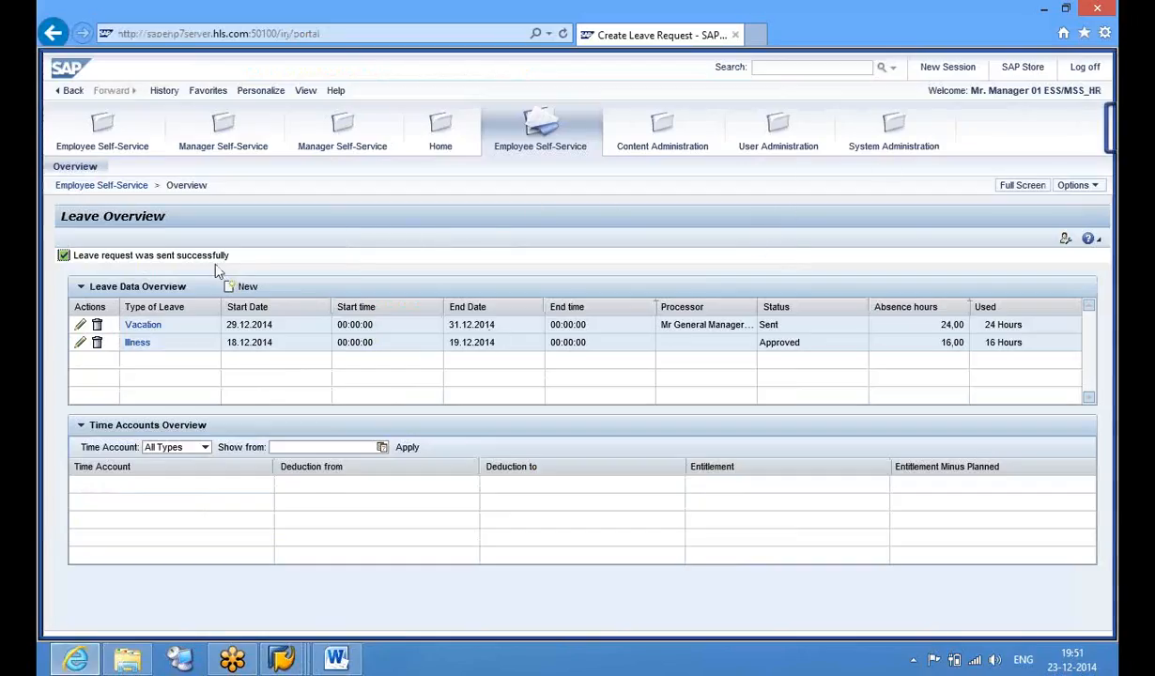
Return to the portal Overview, cancel a log-off, and open the Employee Self-Service area
click(84, 169)
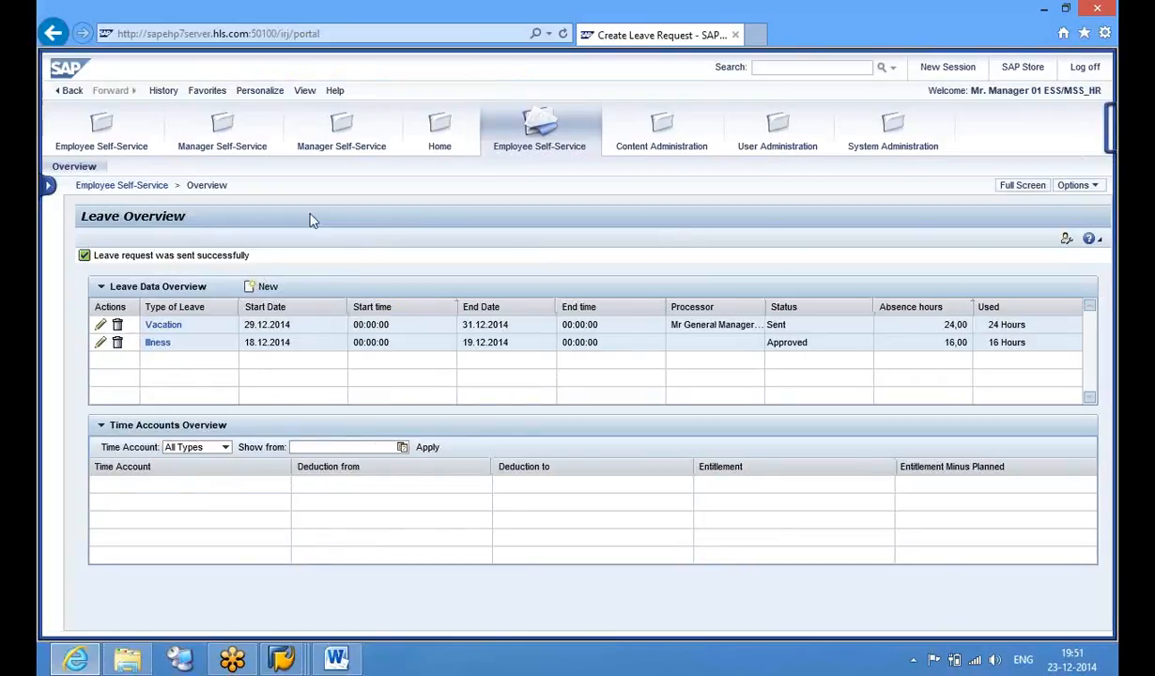
click(50, 187)
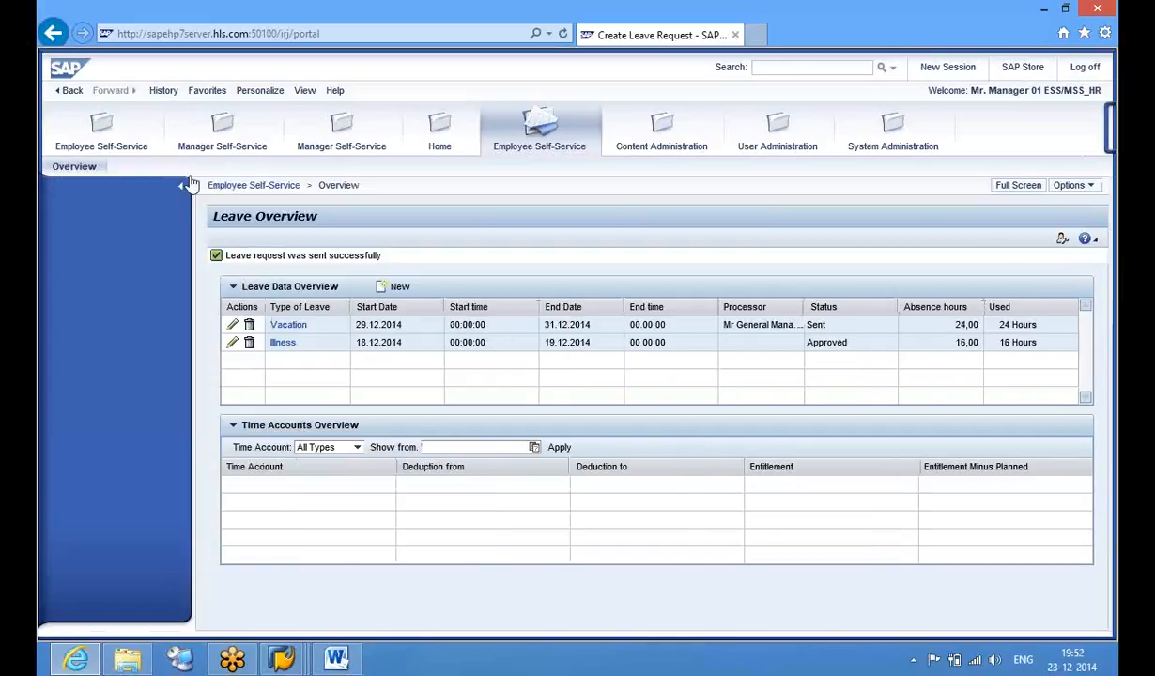
click(183, 193)
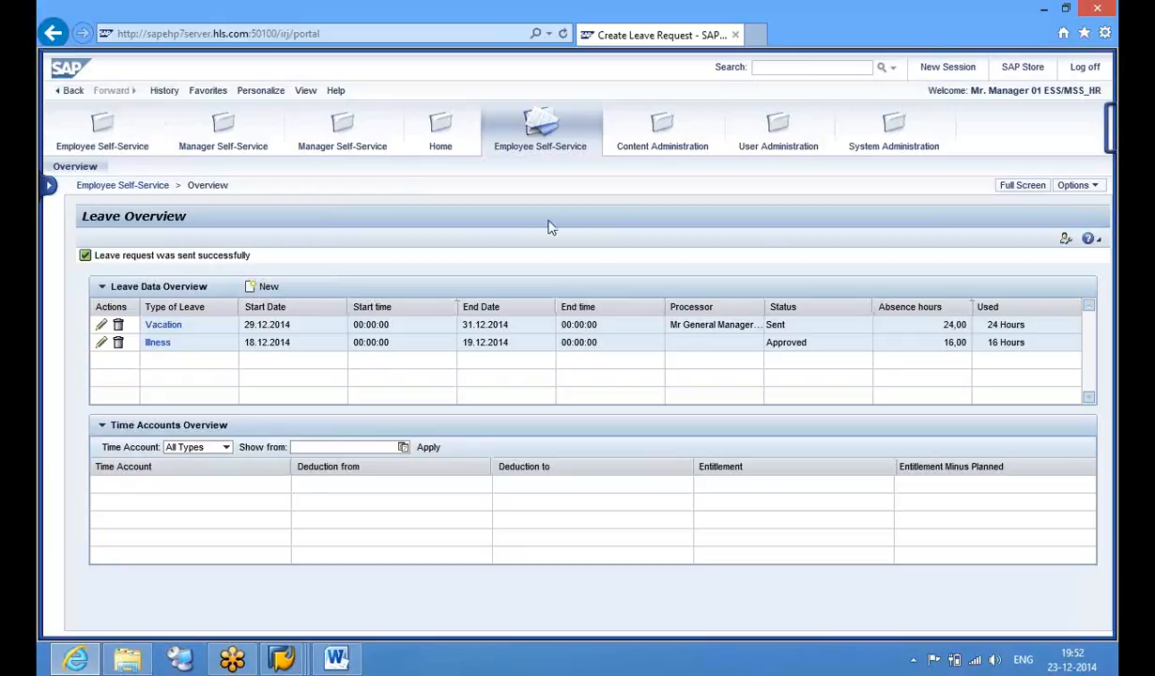
click(1078, 67)
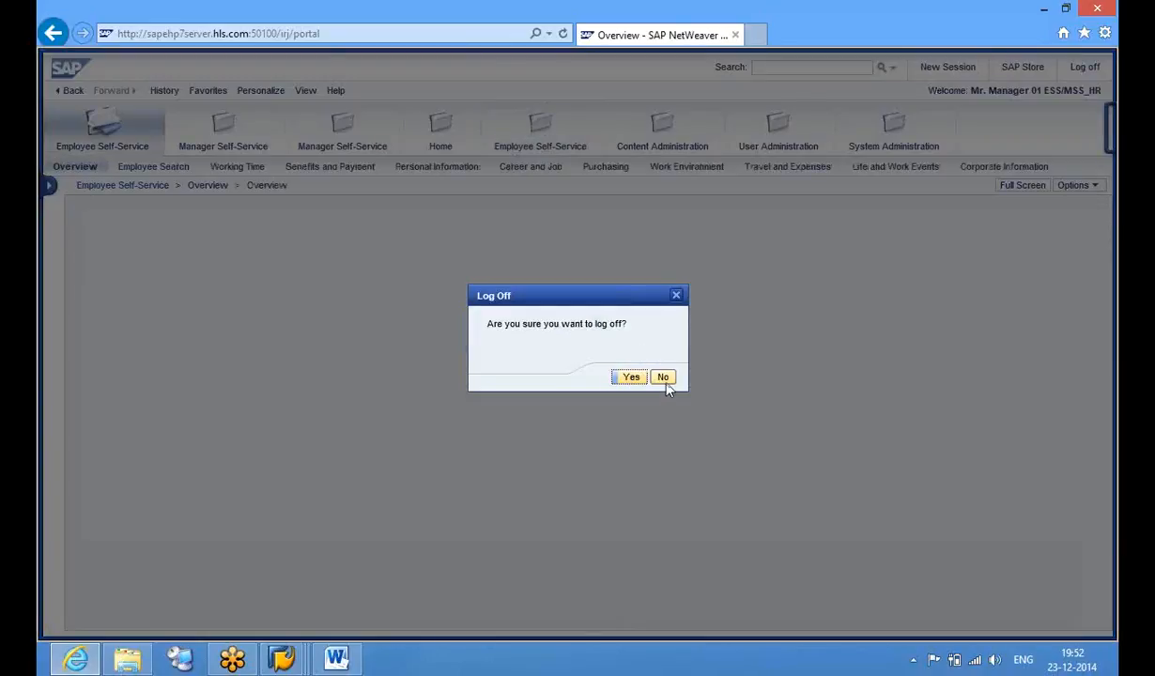
click(664, 378)
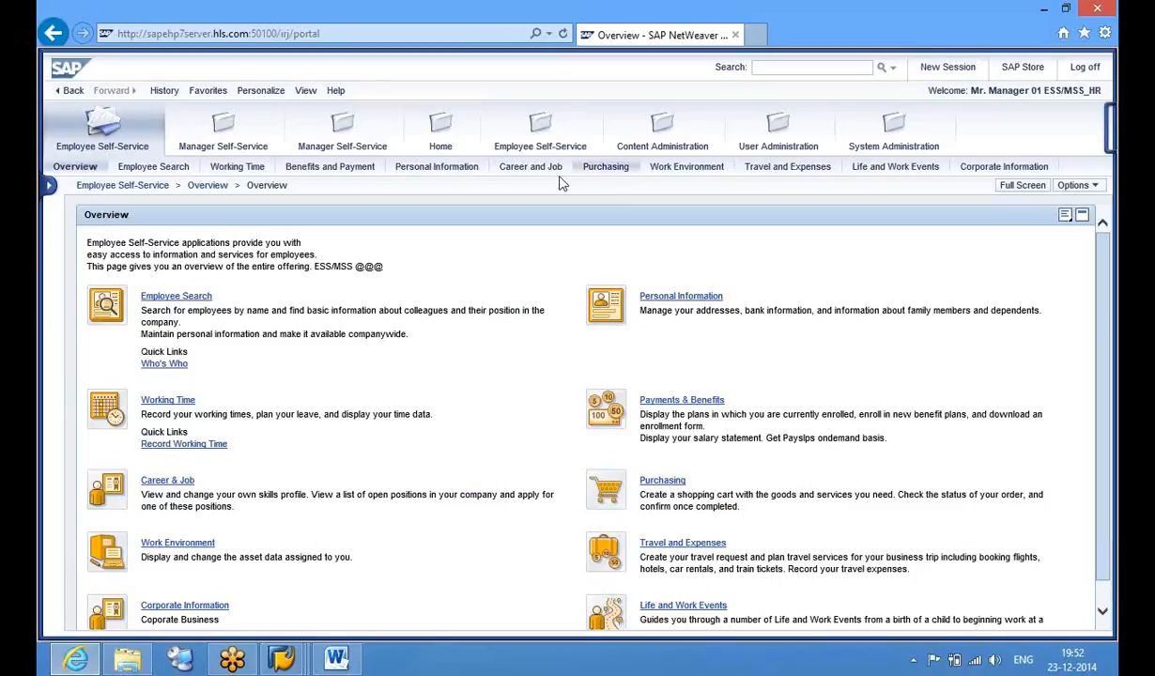
click(535, 143)
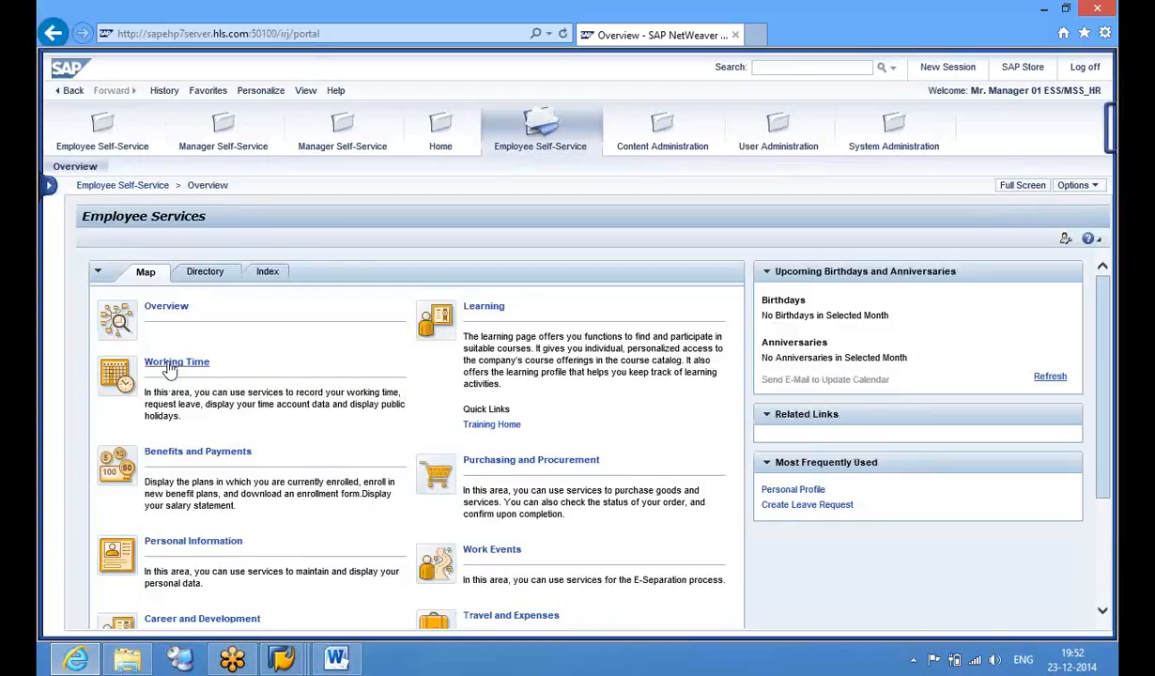
View the Leave Overview from Working Time in a maximized window, then close it
click(169, 366)
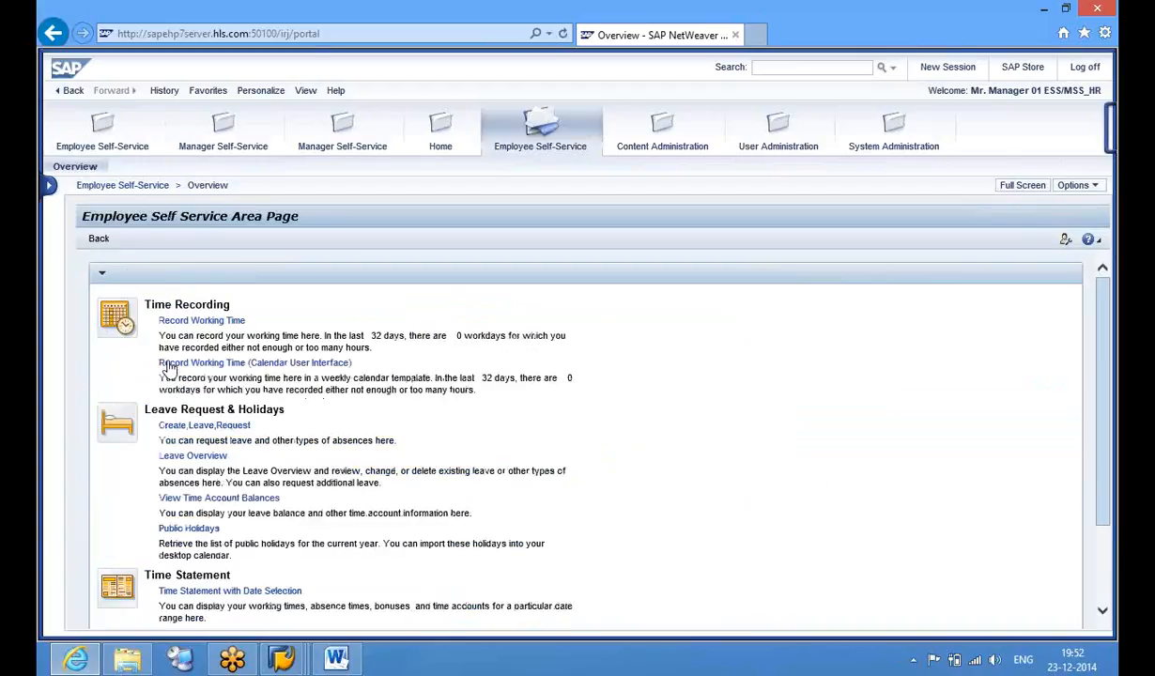
click(207, 458)
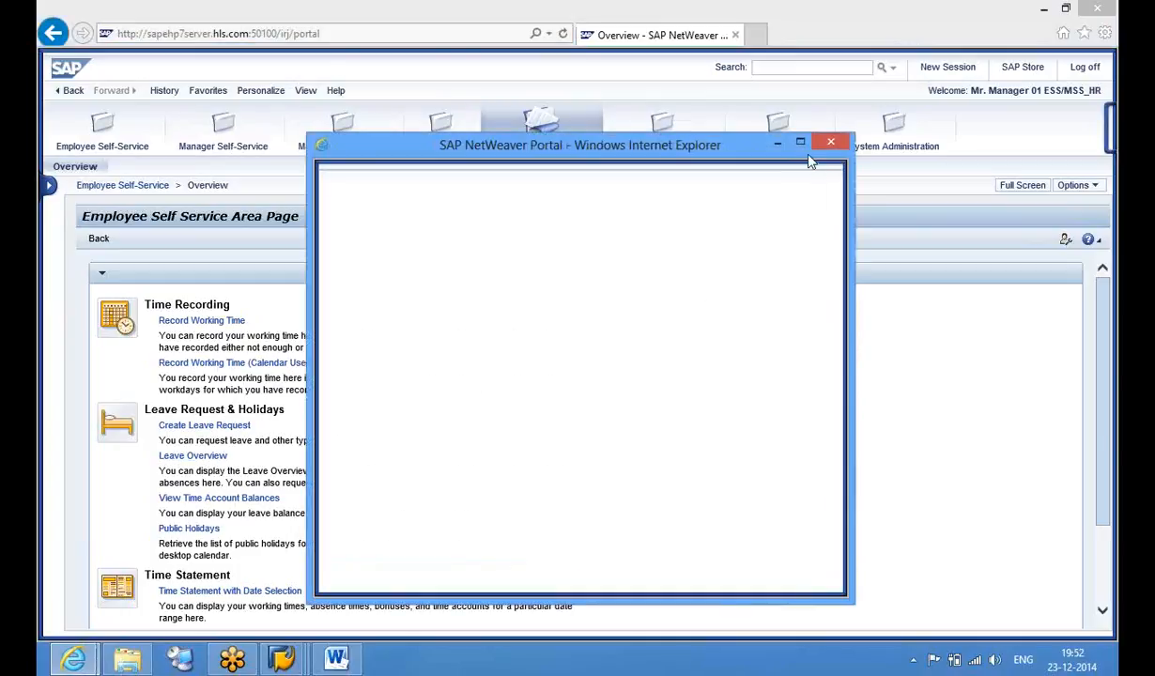
click(801, 146)
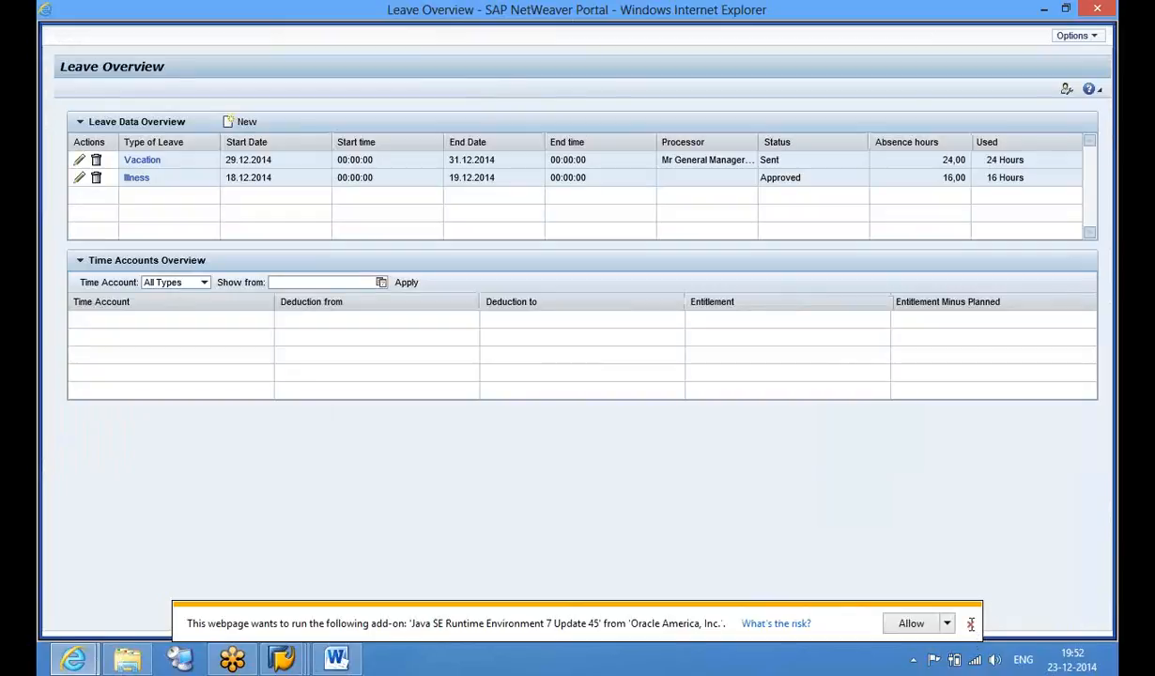
click(970, 624)
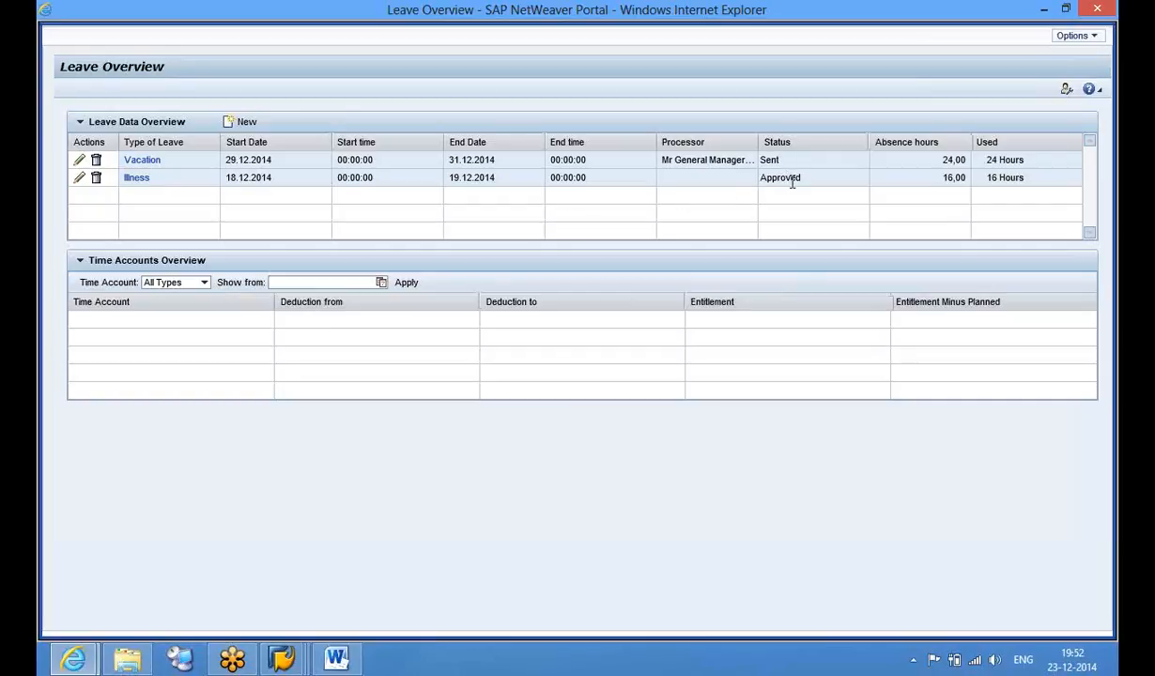
click(1096, 11)
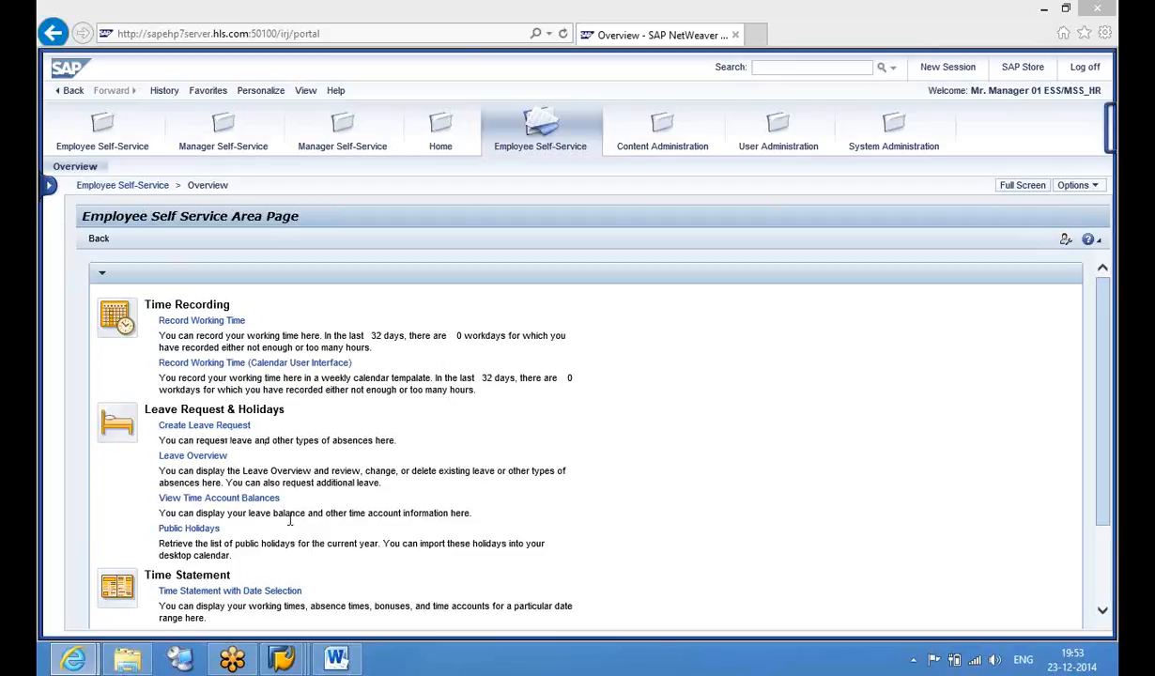
Open the 2014 public holidays calendar in a maximized window
click(211, 531)
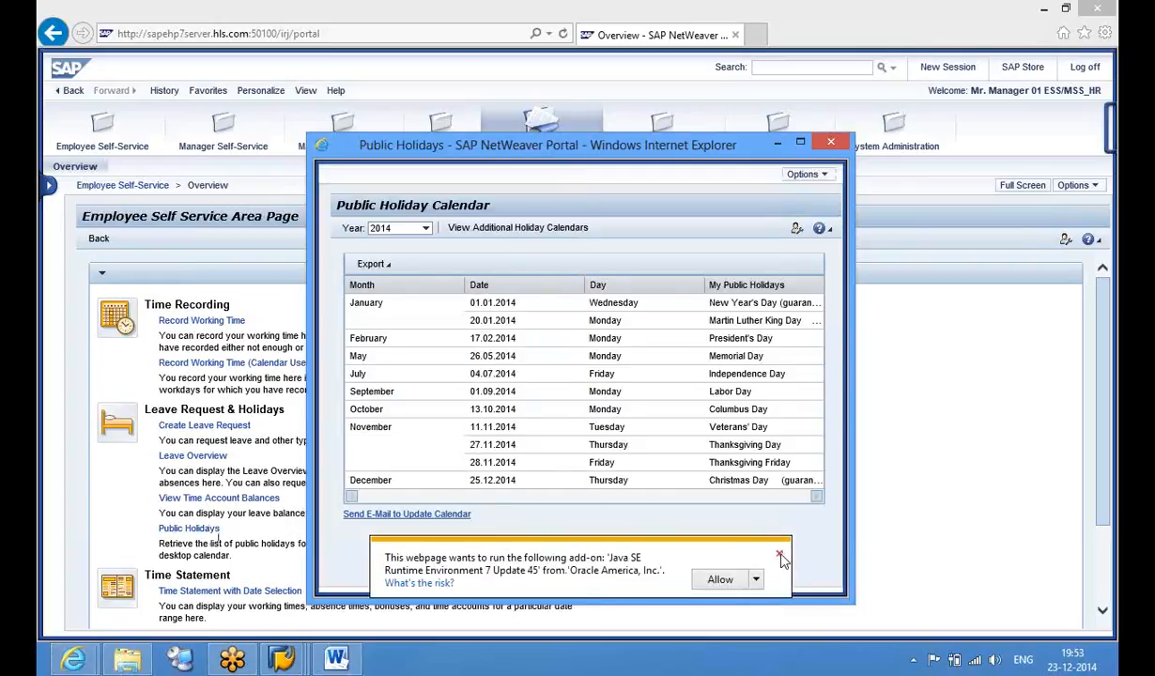
click(779, 554)
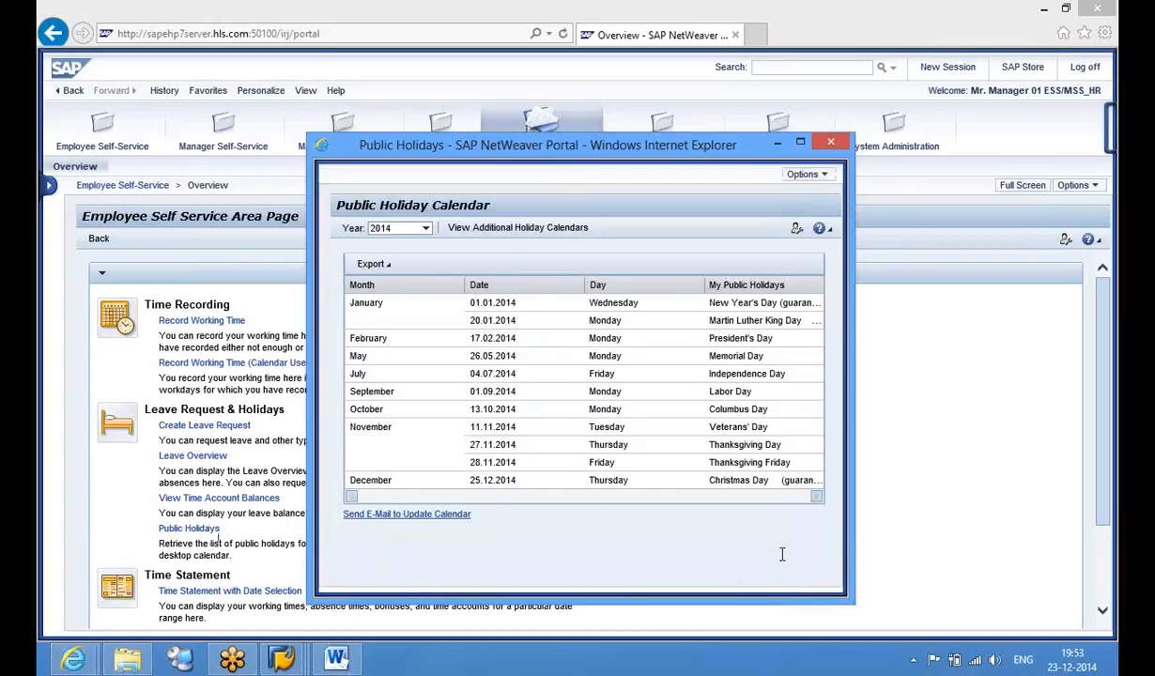
click(801, 143)
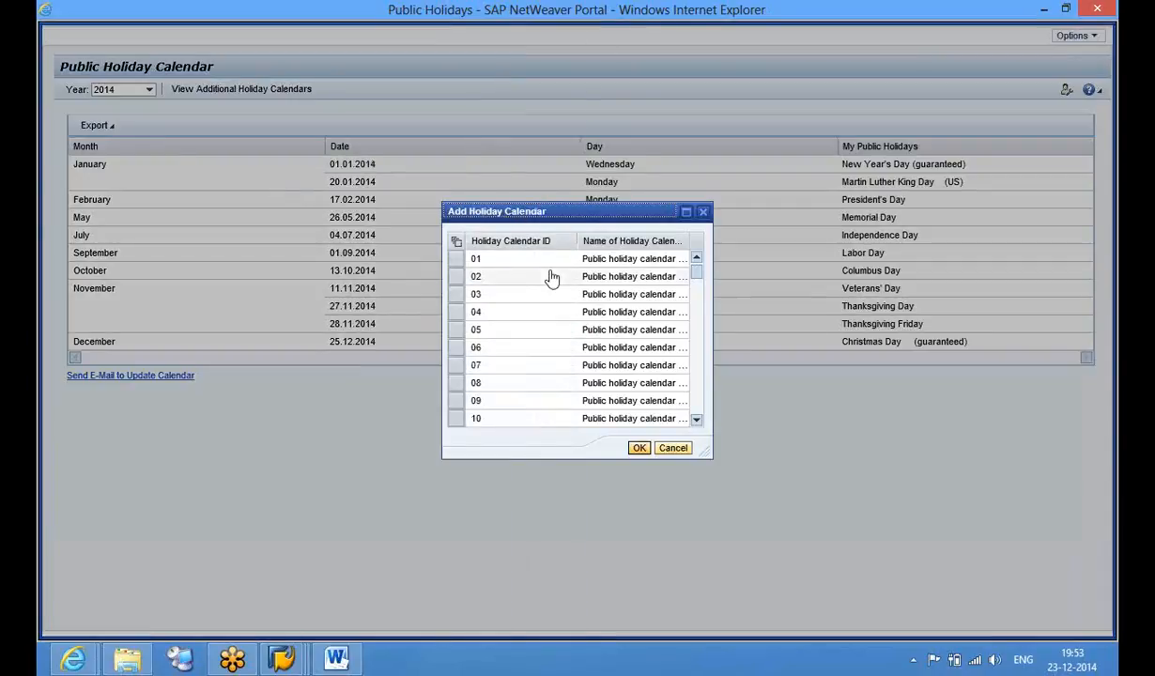
Browse the additional holiday calendar list and close it without choosing one
click(699, 376)
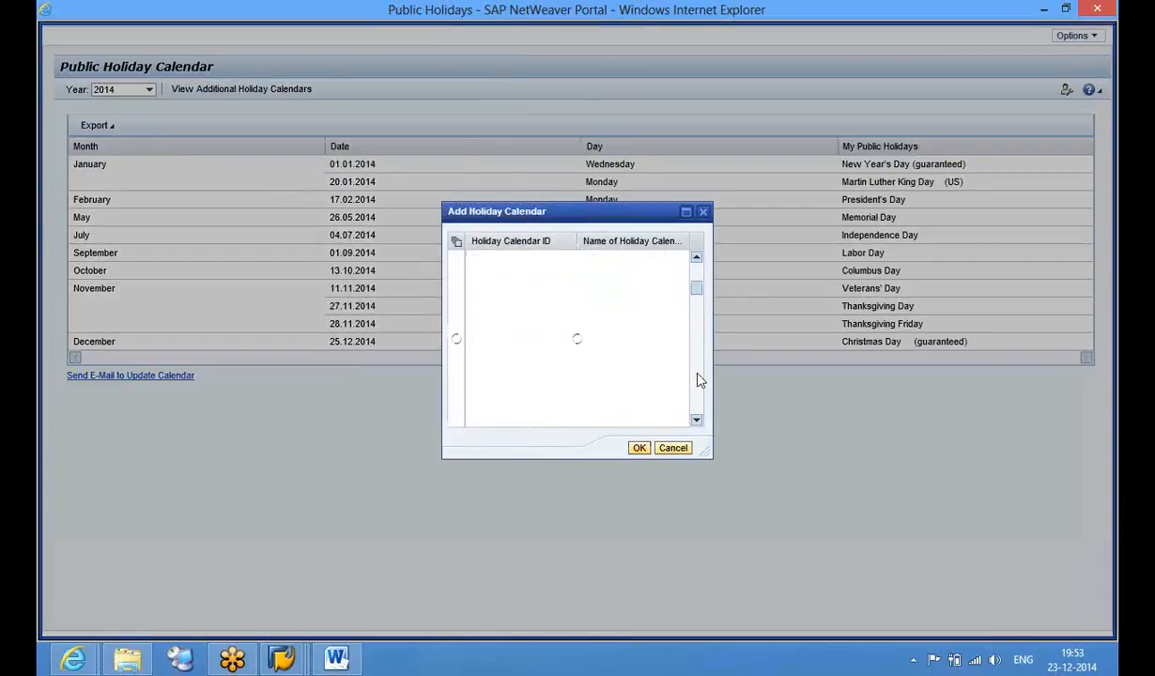
click(699, 377)
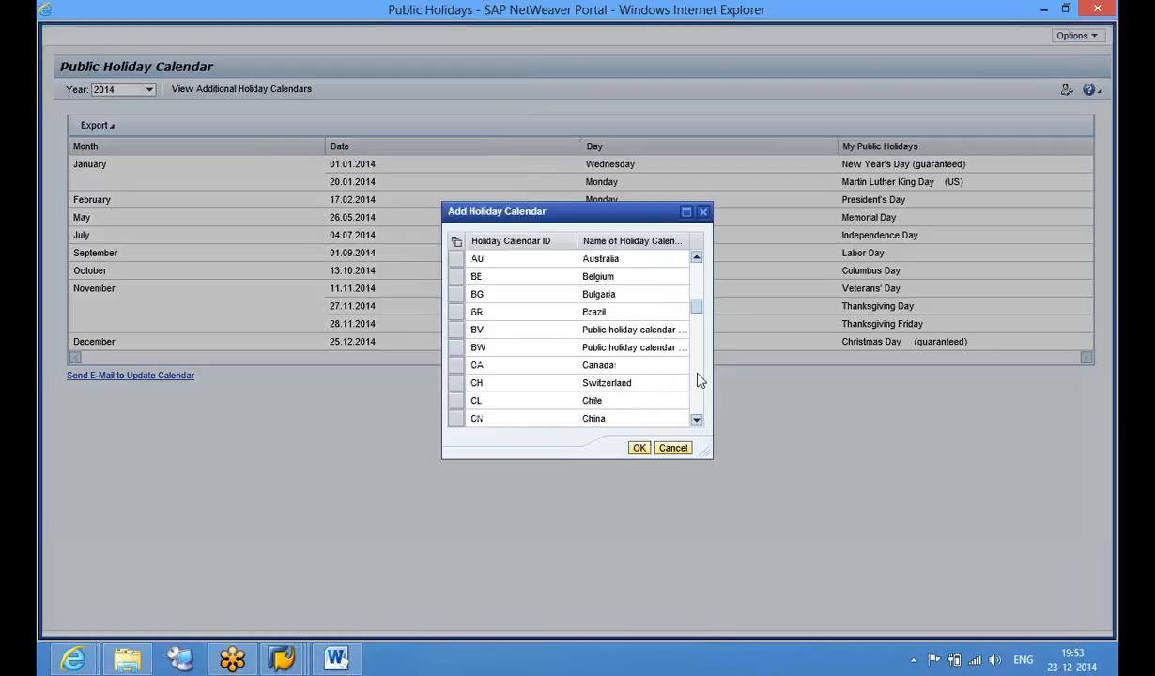
click(699, 379)
click(699, 380)
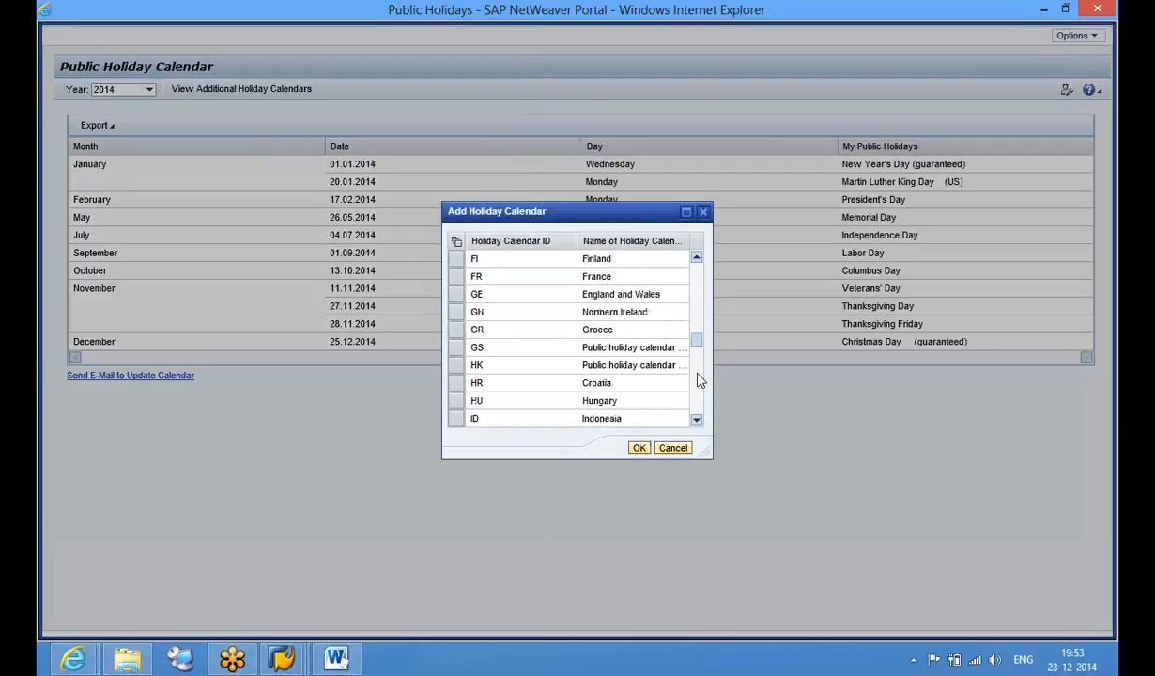
click(699, 380)
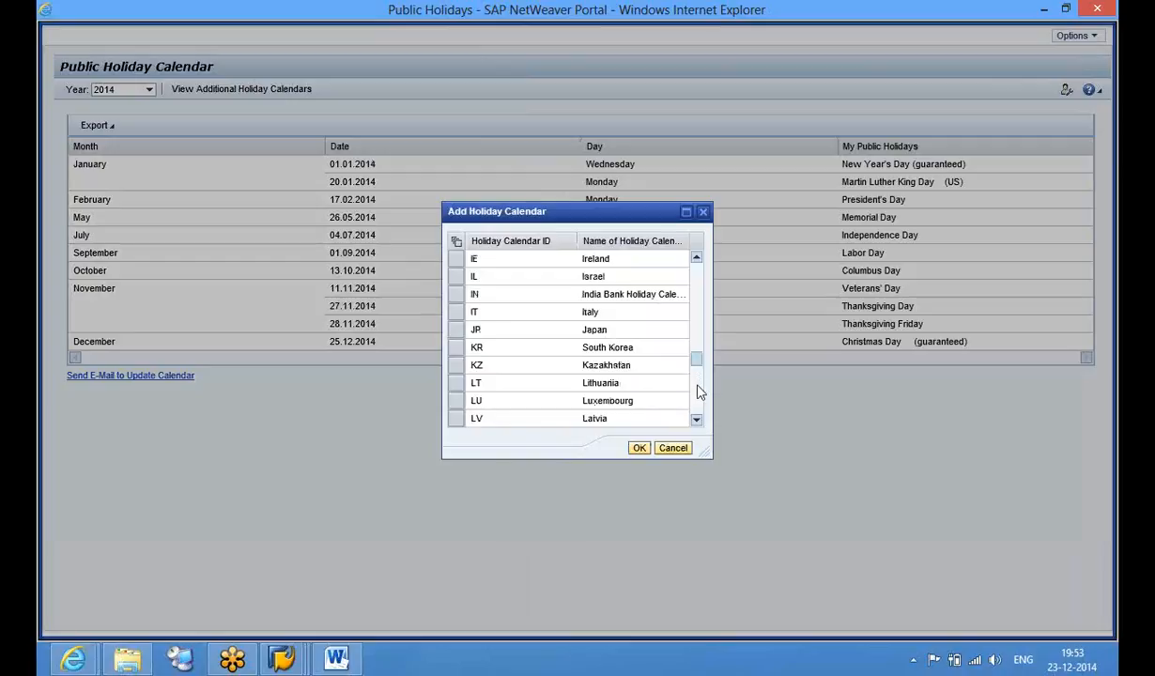
click(697, 385)
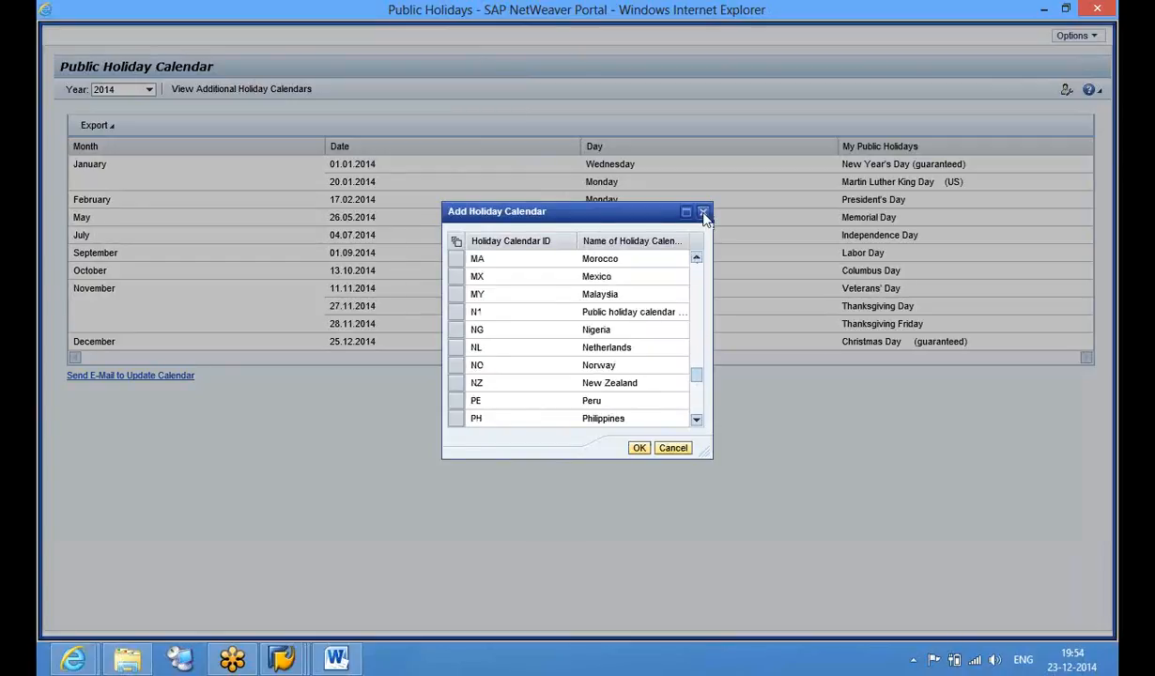
click(704, 214)
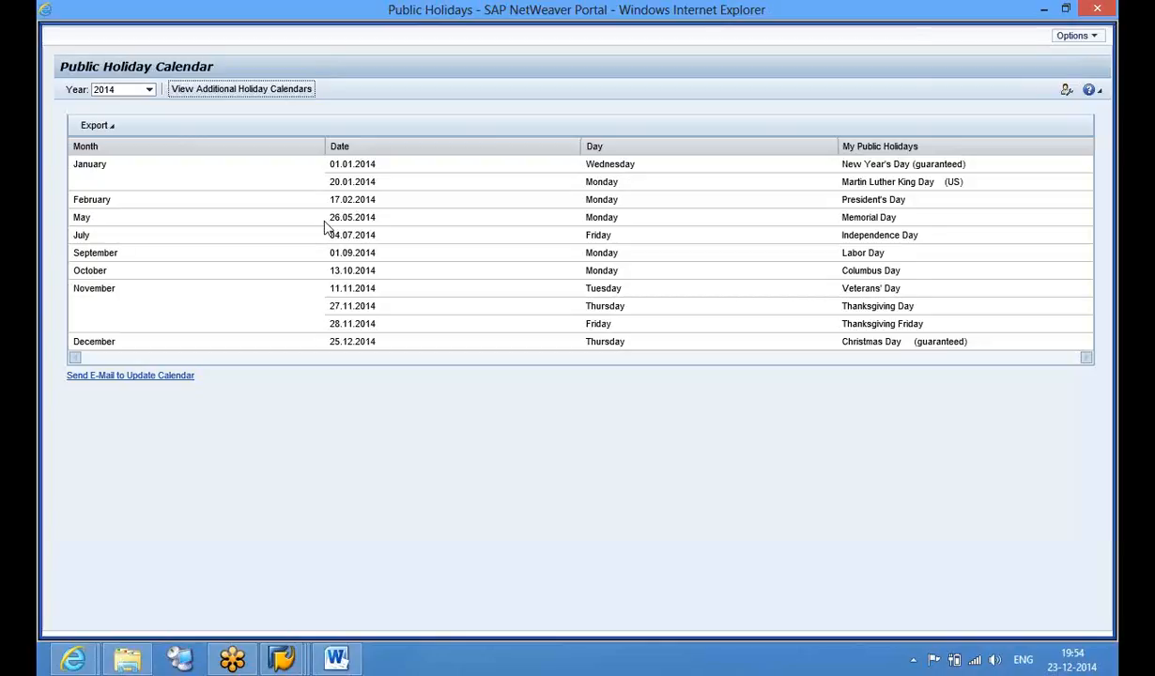
Add the SE Sweden holiday calendar beside My Public Holidays, then close the window
click(237, 90)
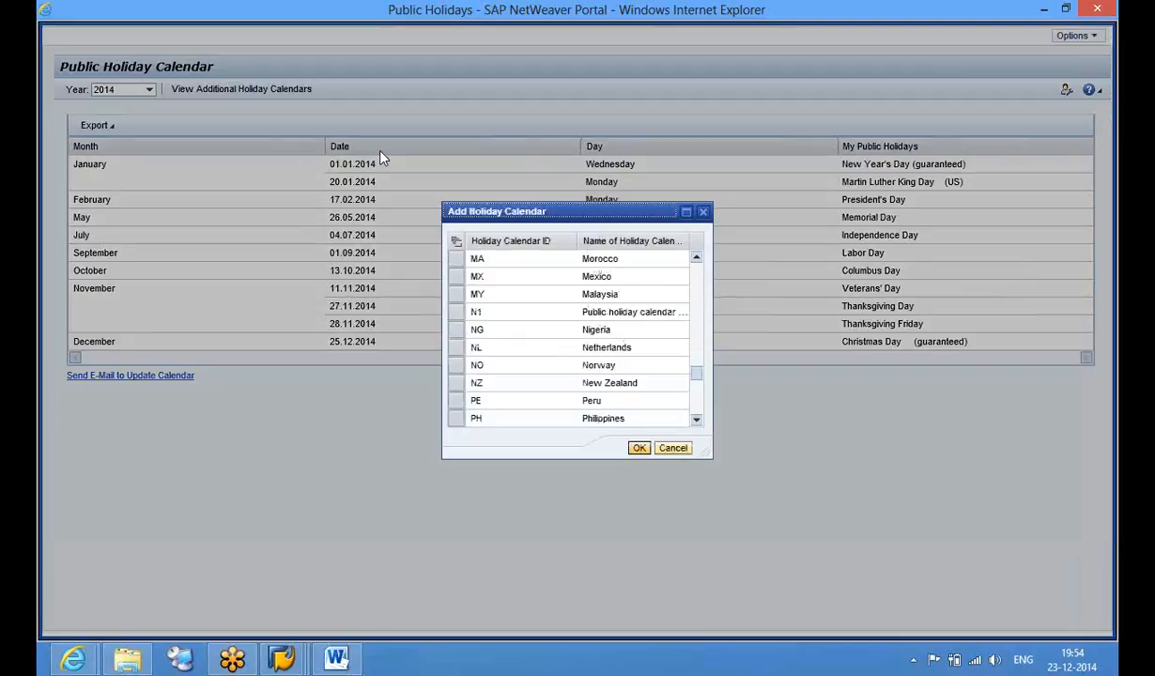
drag(698, 376, 698, 401)
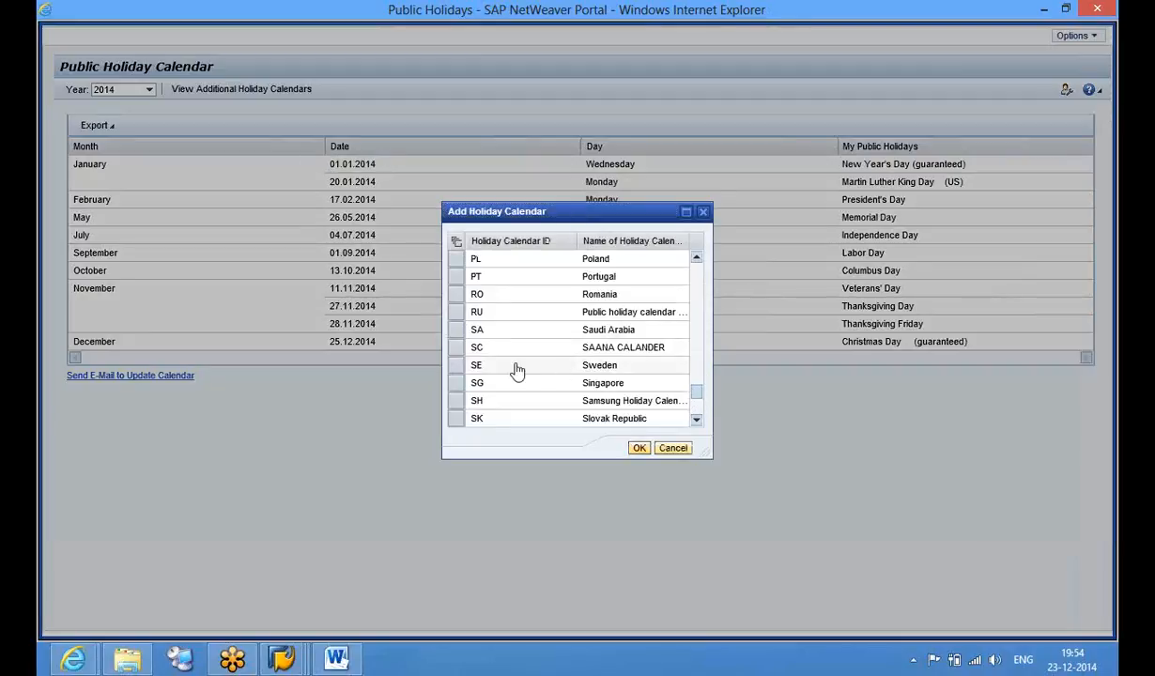
click(460, 368)
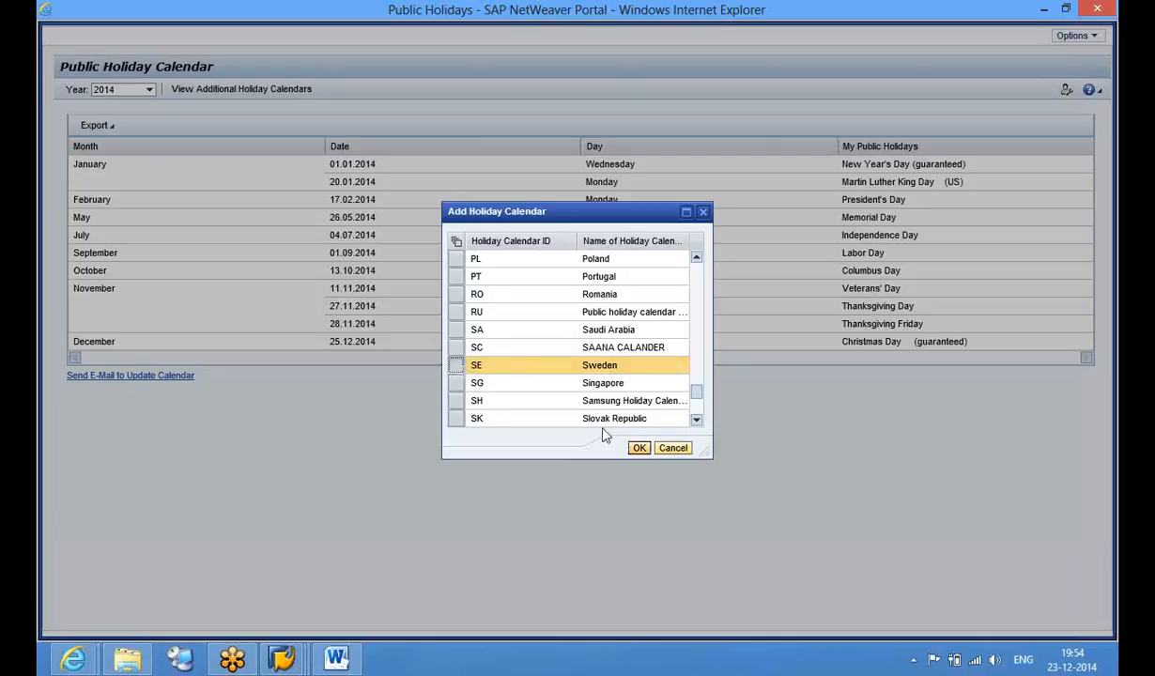
click(639, 449)
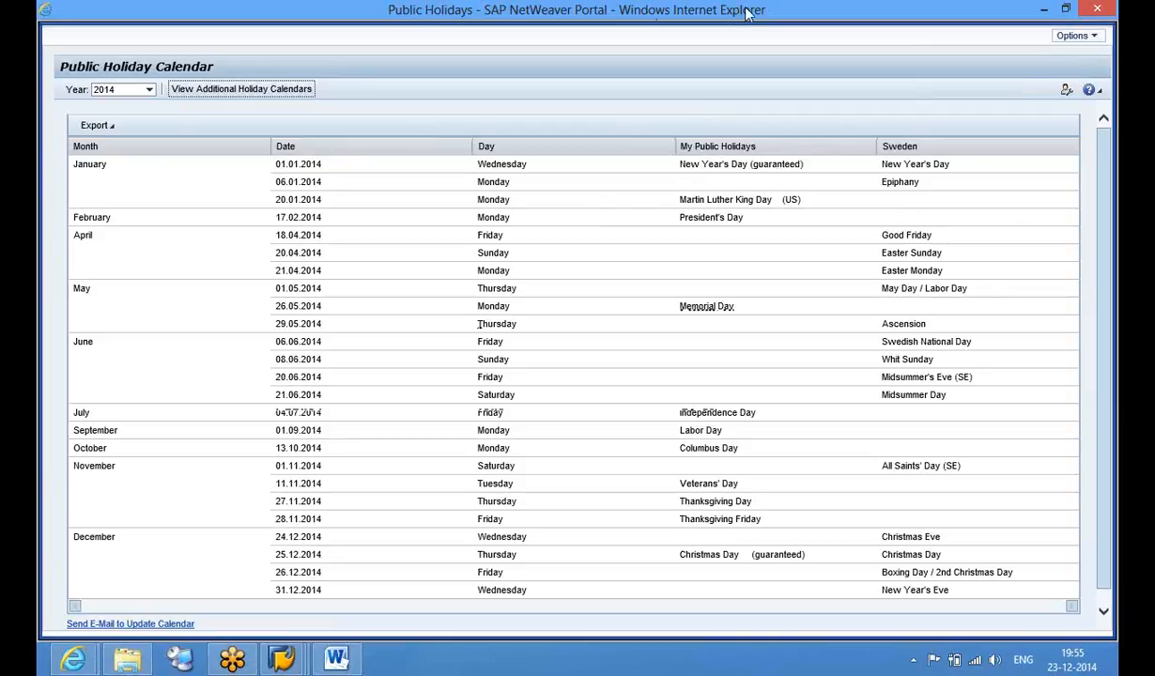
click(1095, 11)
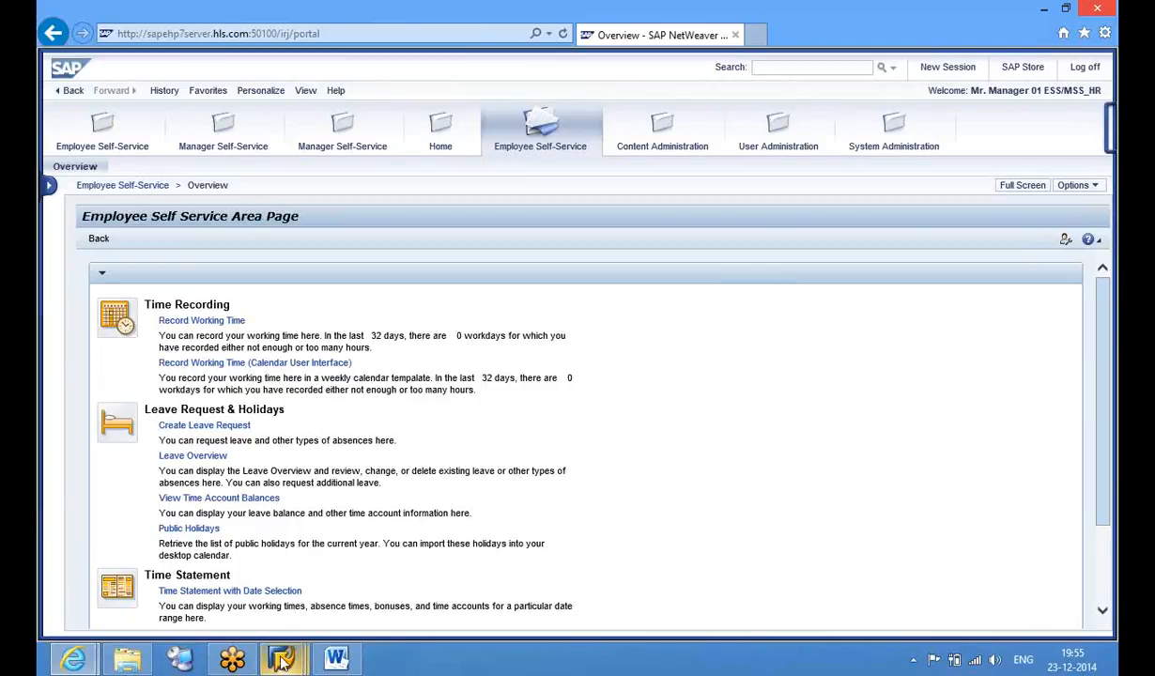
Switch to the Display IMG session and collapse the Leave Request customizing branch
mouse_move(282, 662)
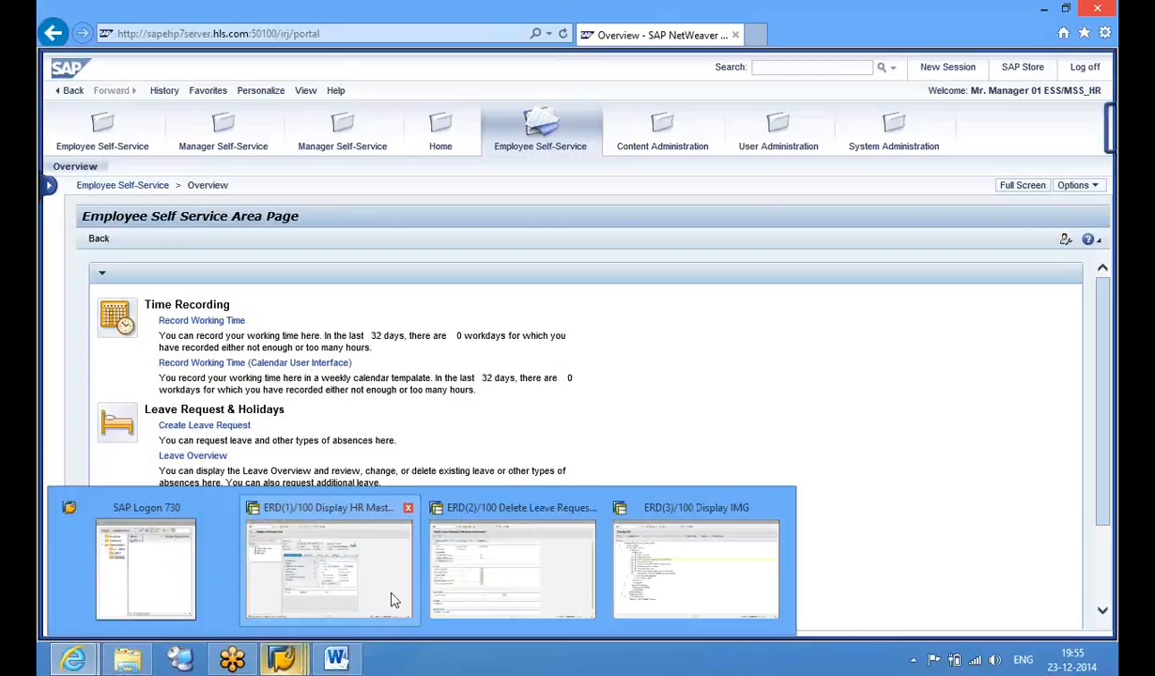
click(680, 552)
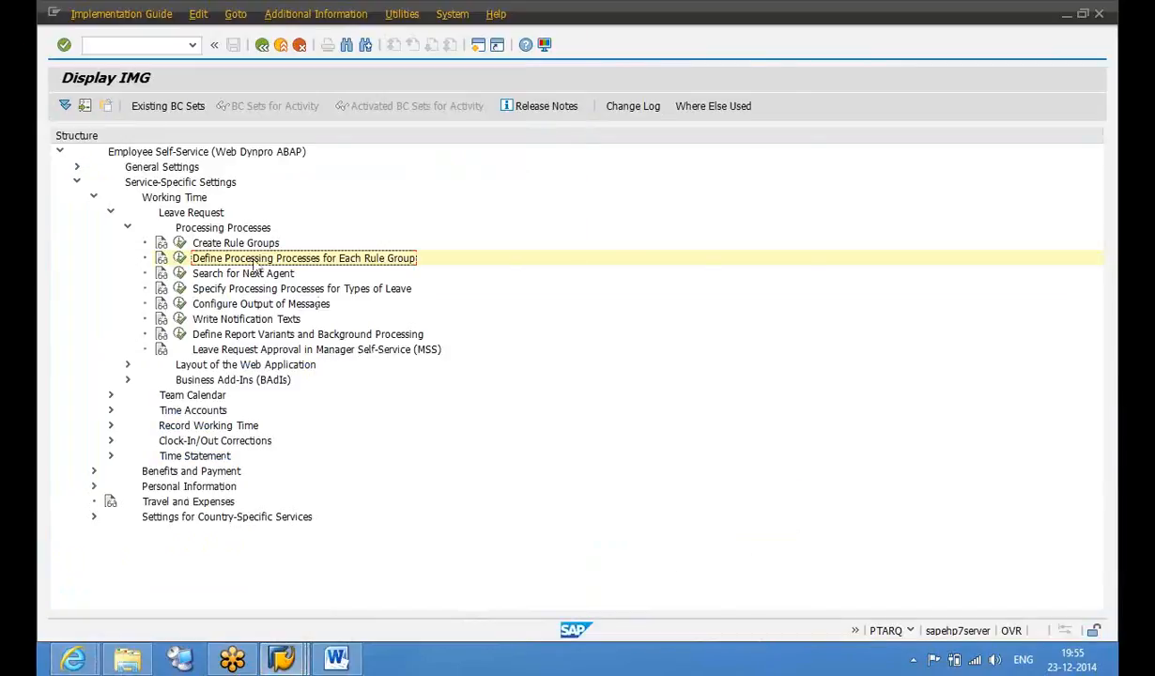
key(Left)
key(Left)
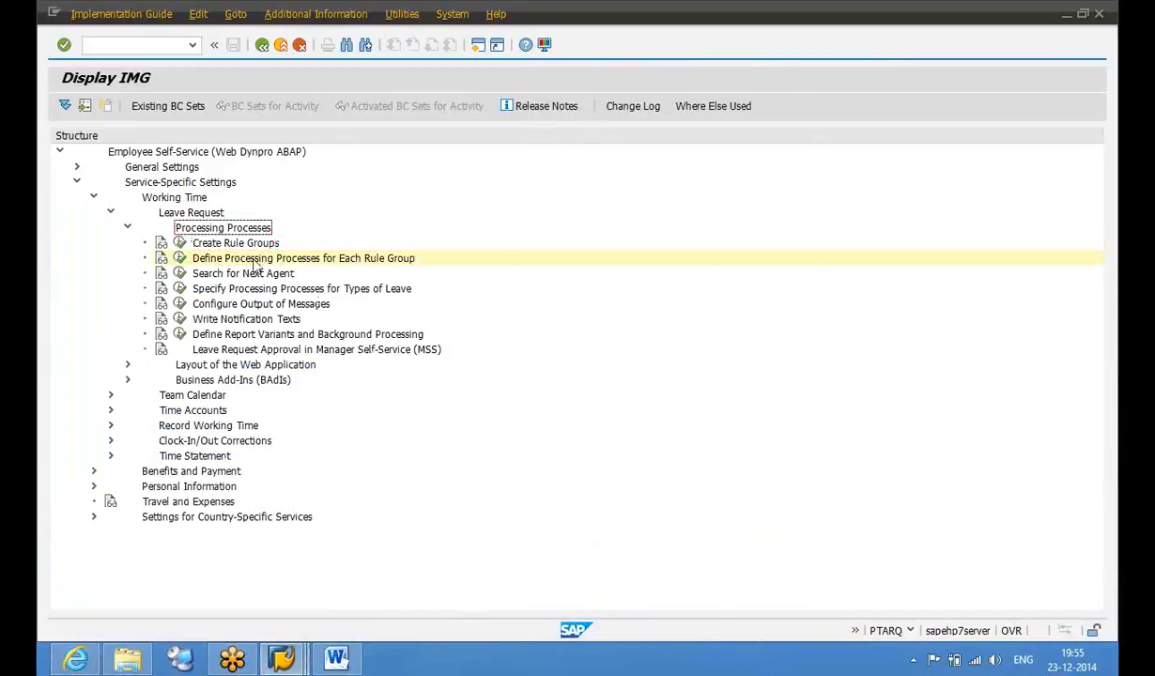
key(Down)
key(Down)
key(Down)
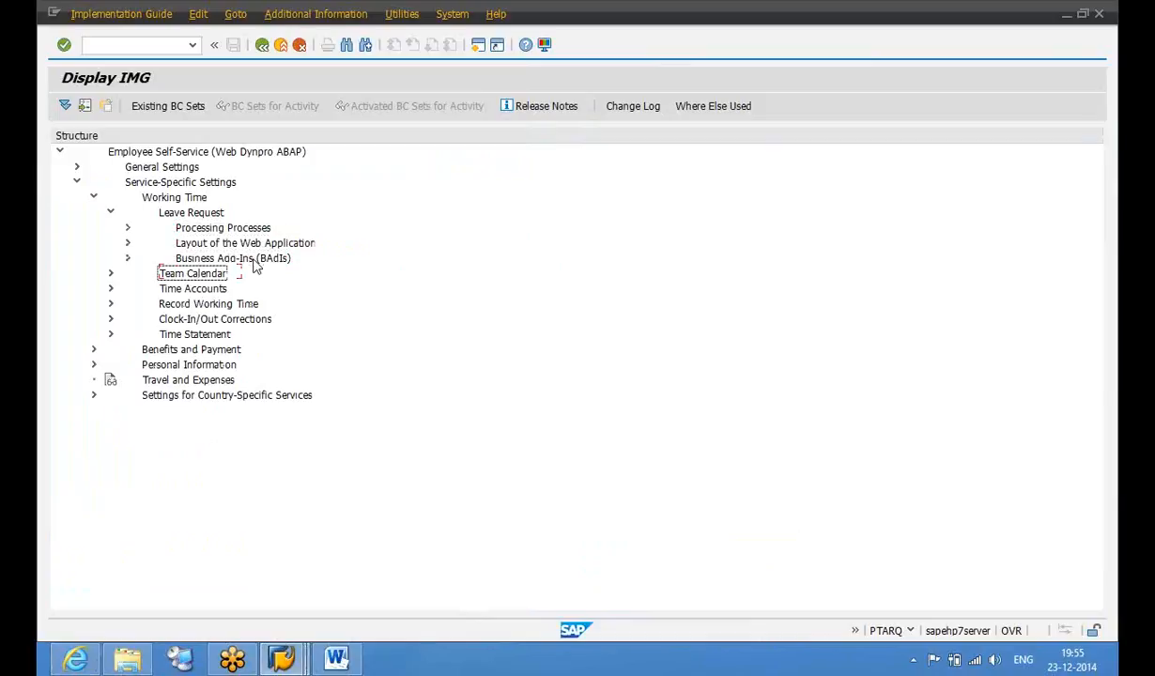
key(Up)
key(Up)
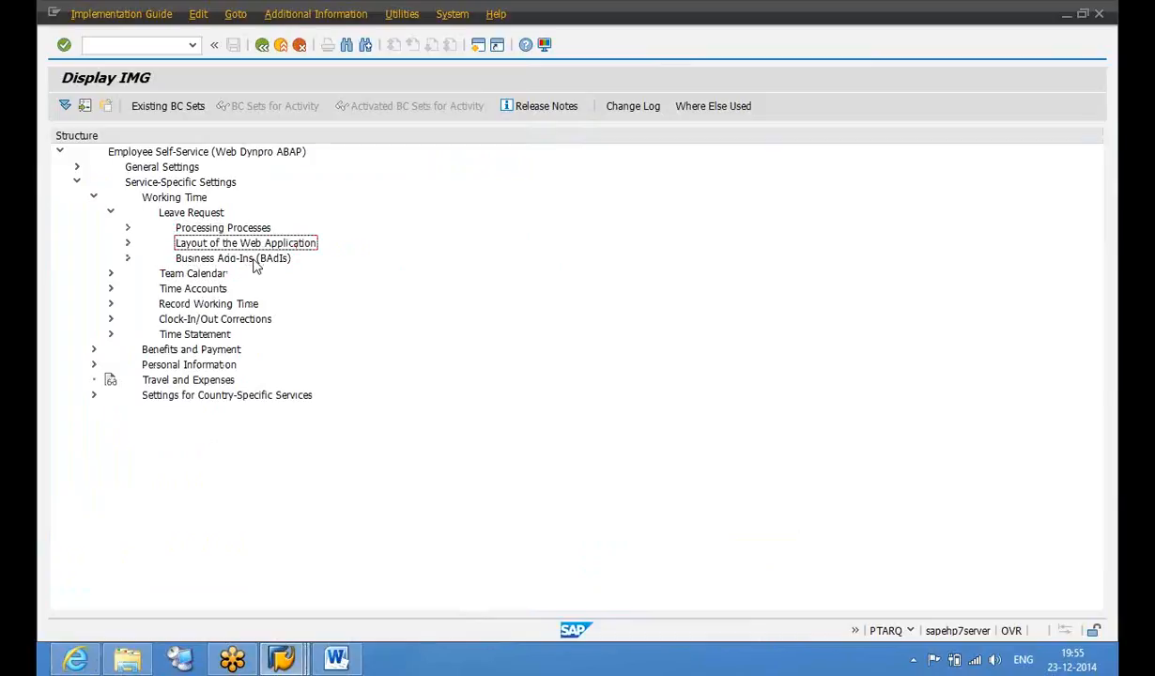
key(Right)
key(Down)
key(Down)
key(Down)
key(Down)
key(Up)
key(Up)
key(Up)
key(Up)
key(Left)
key(Left)
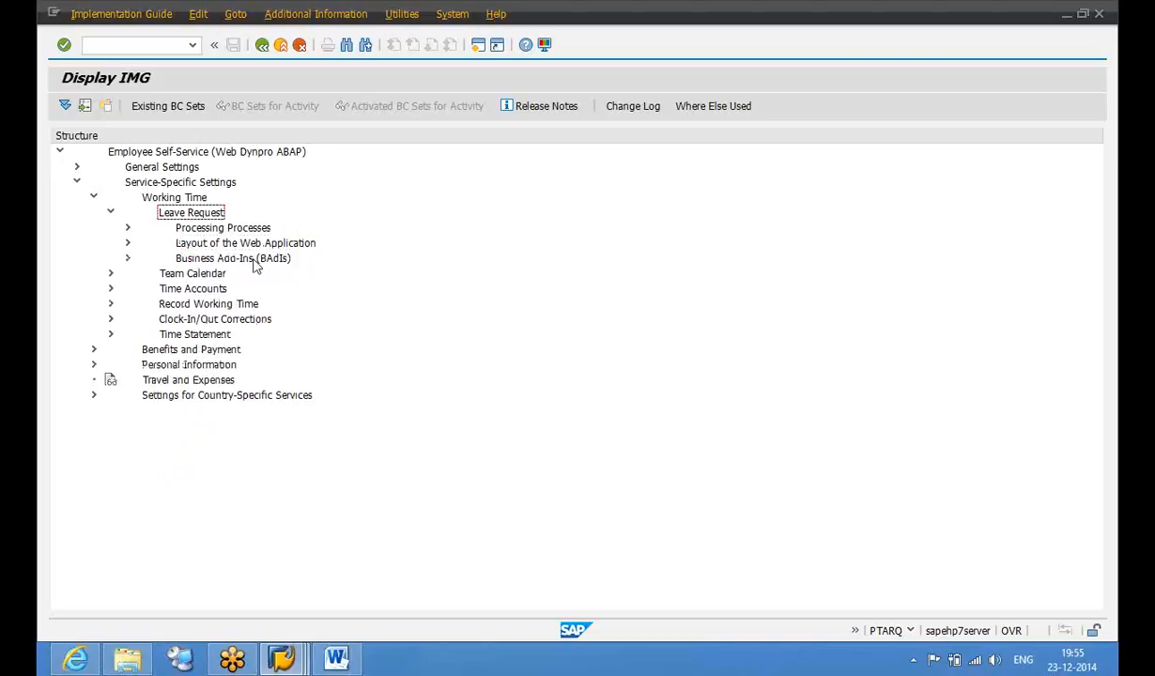
key(Left)
Expand Time Accounts and select the Specify Display of Absence Quotas activity
key(Down)
key(Down)
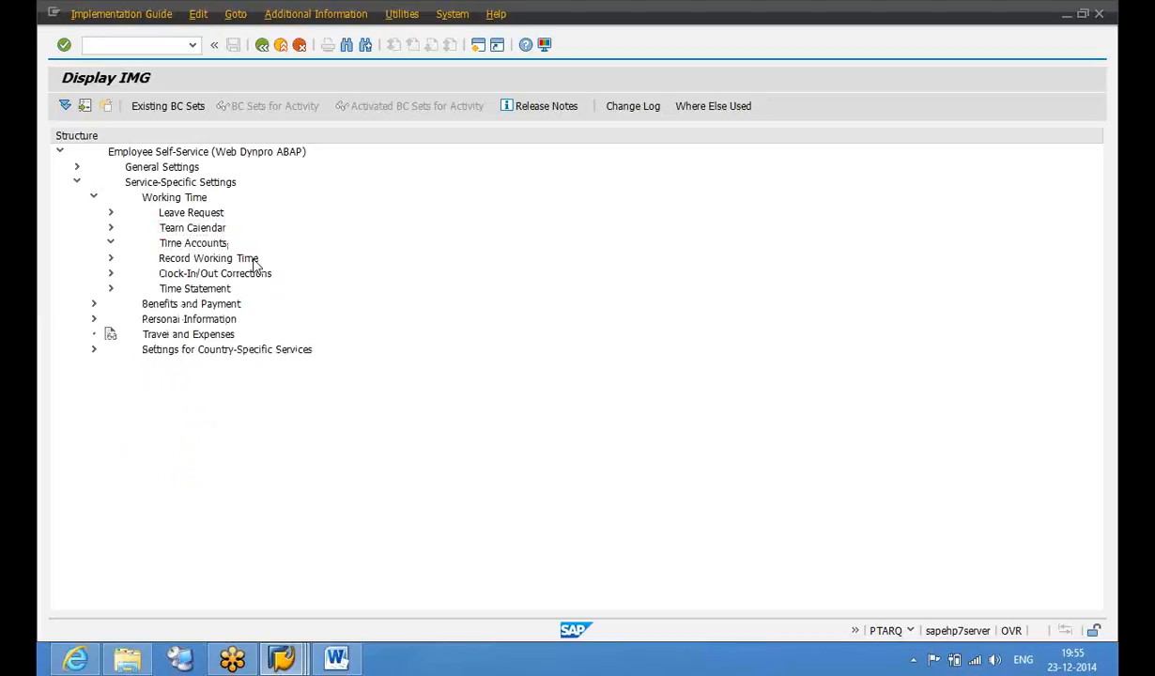
key(Right)
key(Down)
key(Down)
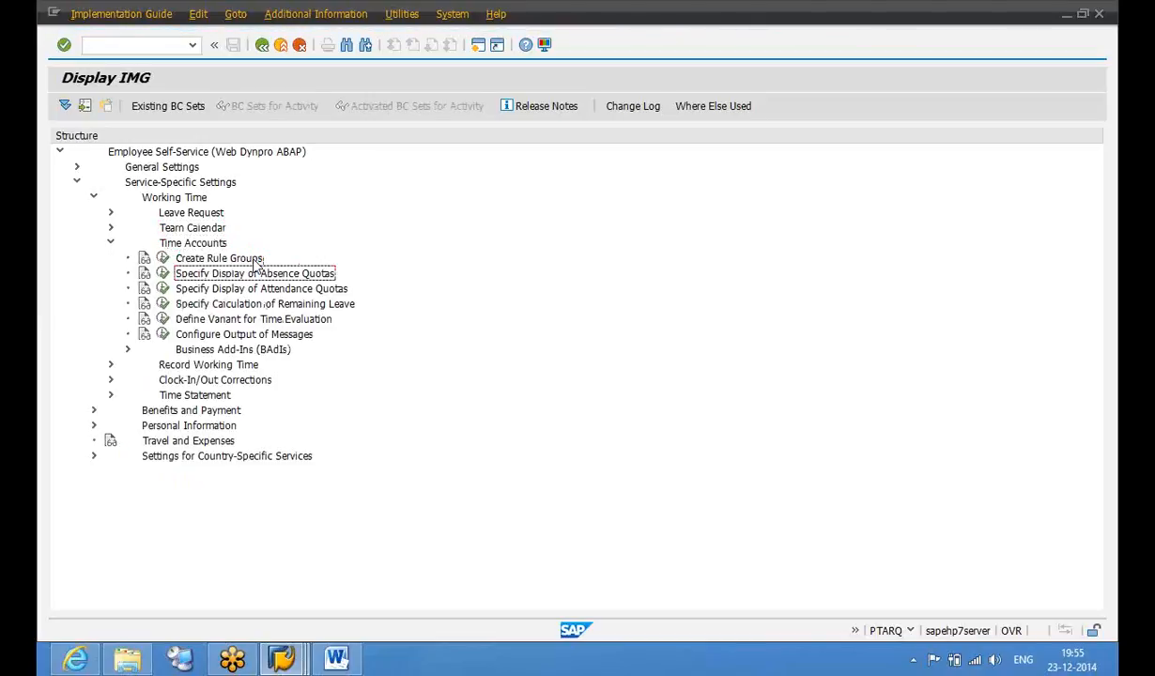
click(203, 260)
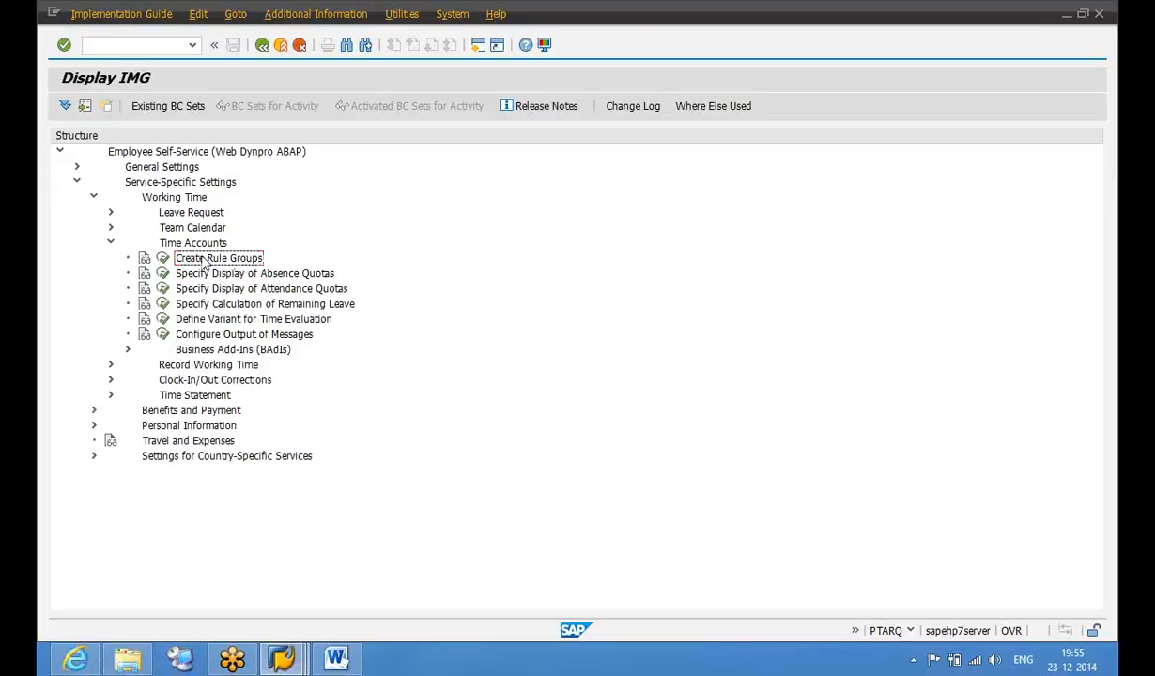
click(191, 273)
Add a rule group 70000001 row for the Vacation quota, start date 01.01.1990, number 001
click(165, 273)
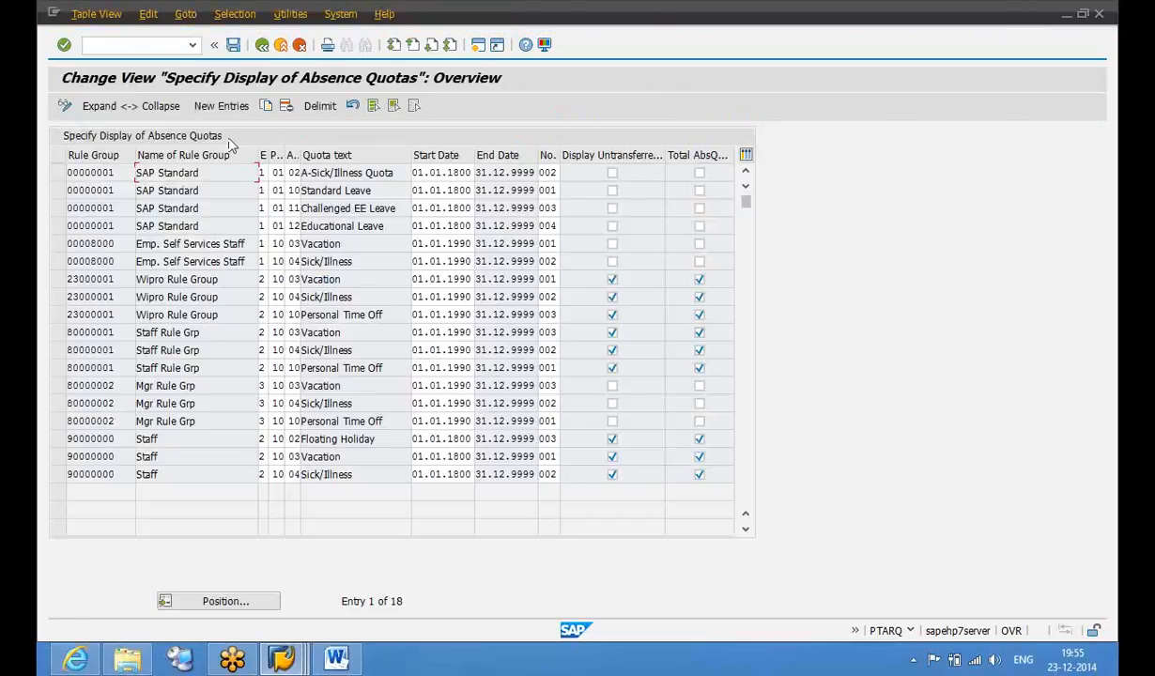
click(222, 106)
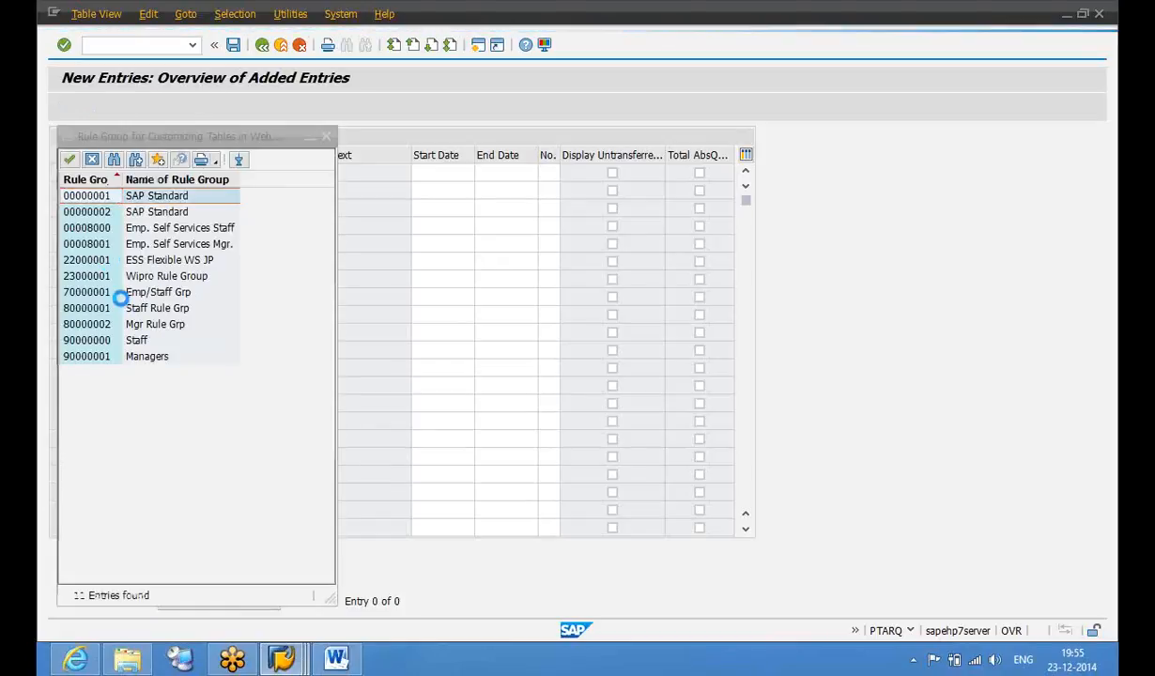
double_click(118, 292)
click(264, 173)
text(11)
key(F4)
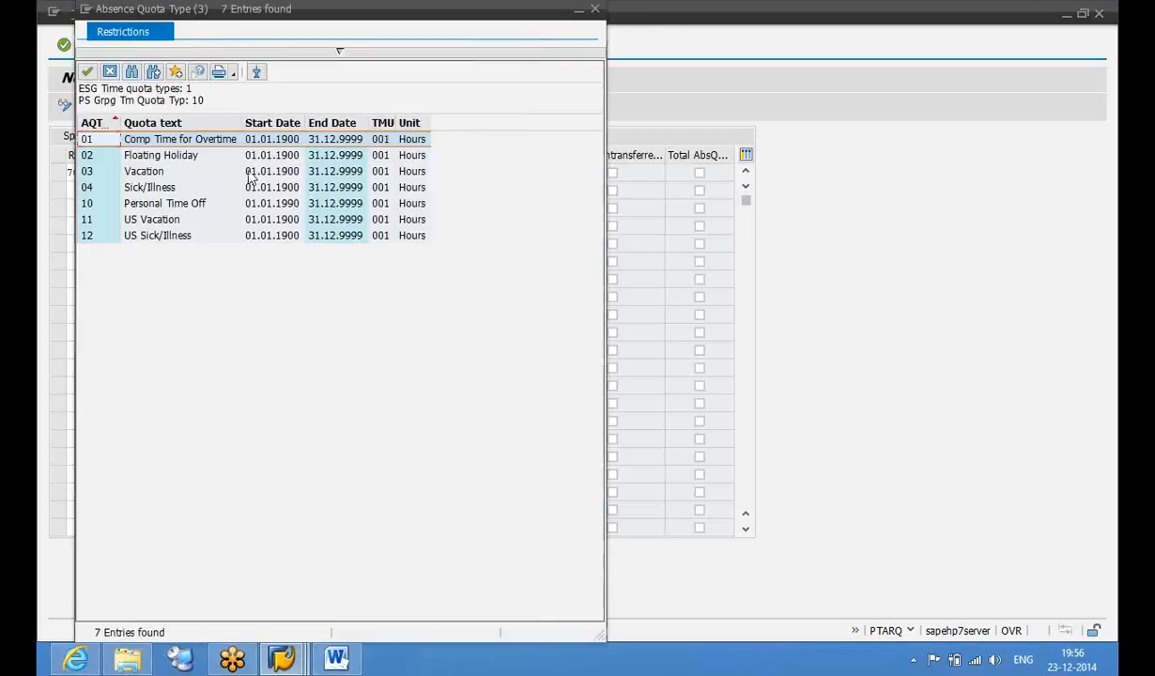
click(238, 173)
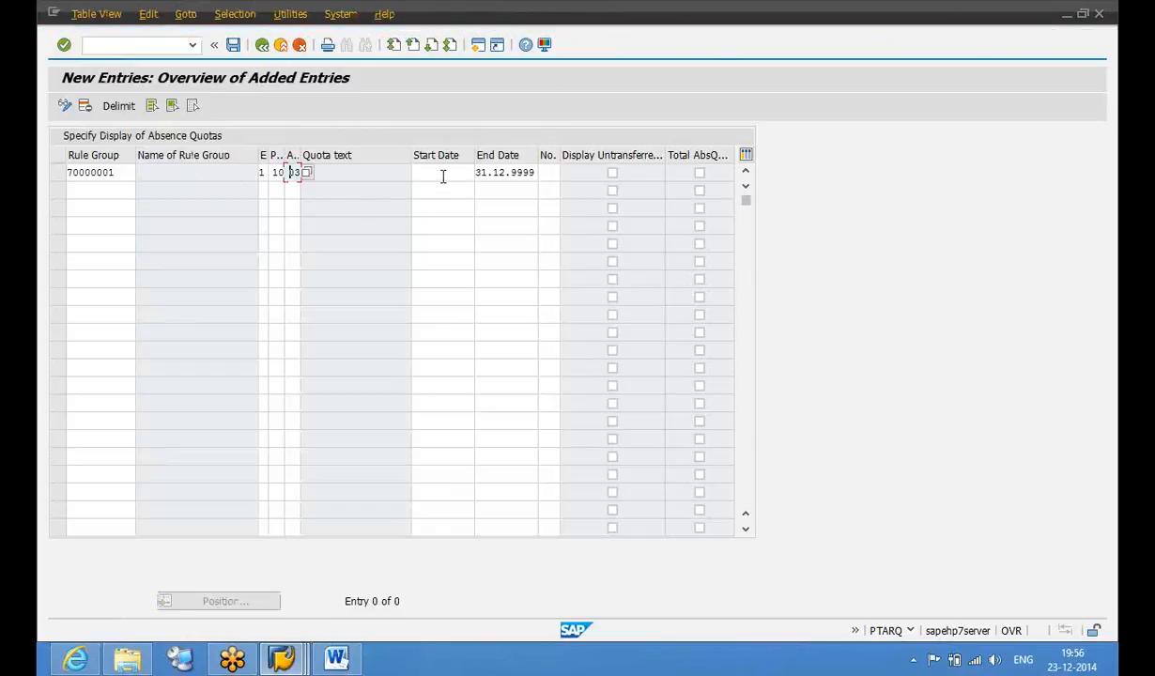
click(442, 177)
text(01011990)
key(Tab)
key(Tab)
text(001)
key(Tab)
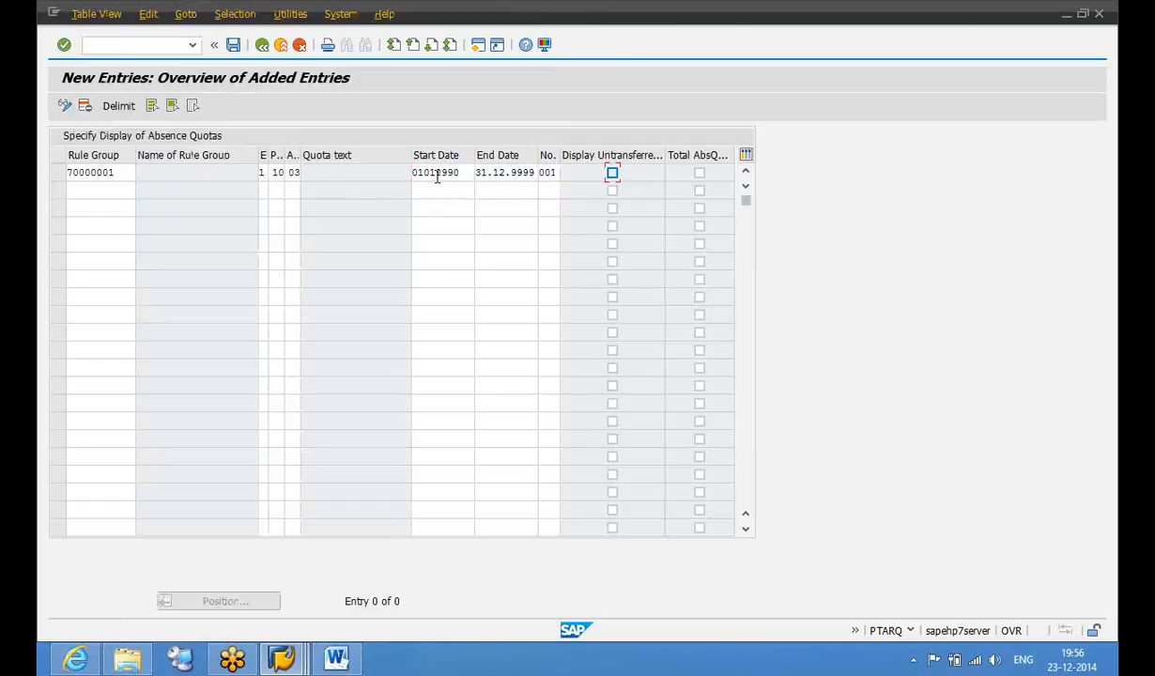
Add a second 70000001 row for quota 04, valid 01.01.1990–31.12.9999, number 002
click(111, 192)
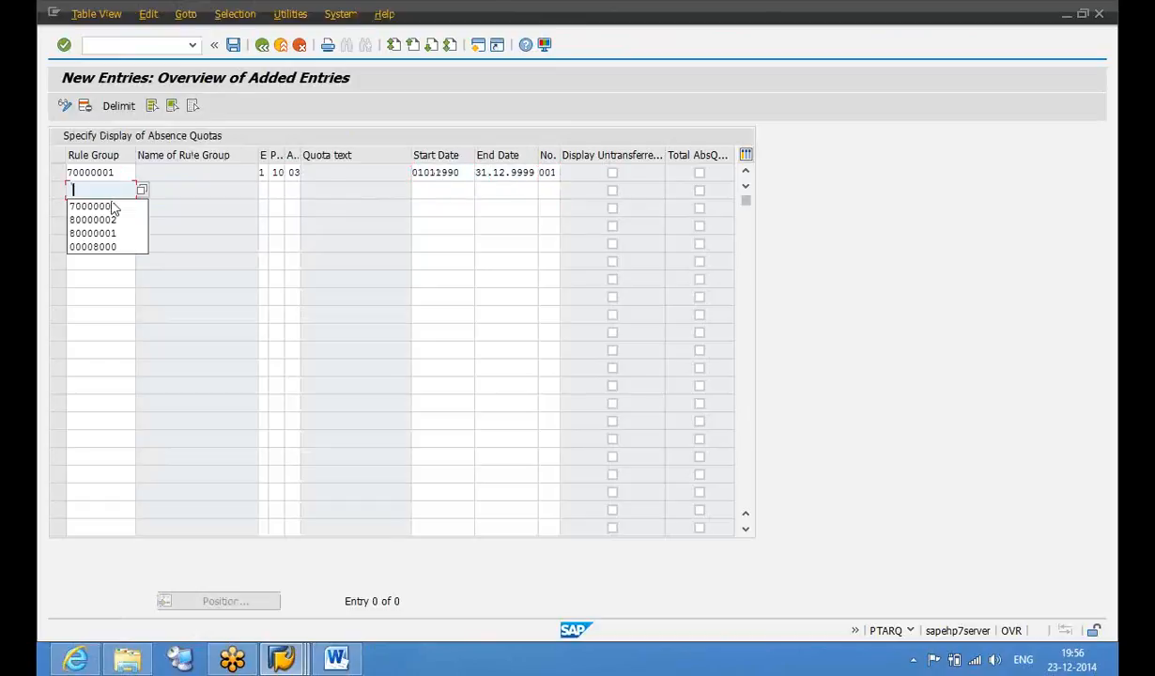
click(111, 207)
text(1)
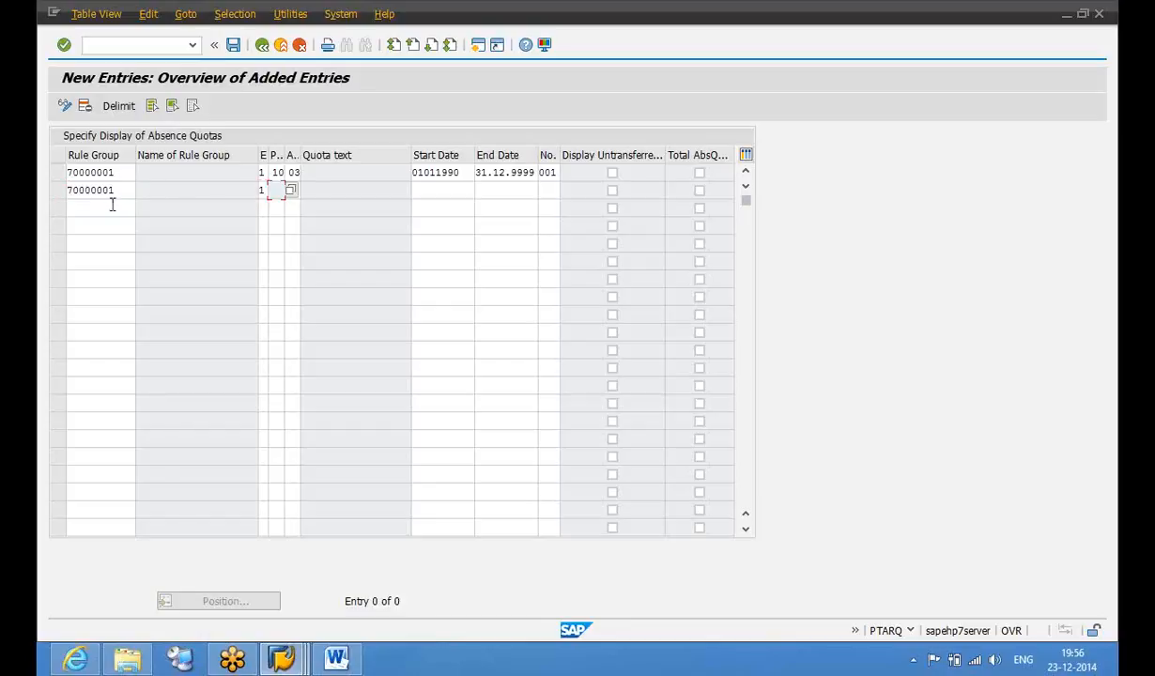
text(10)
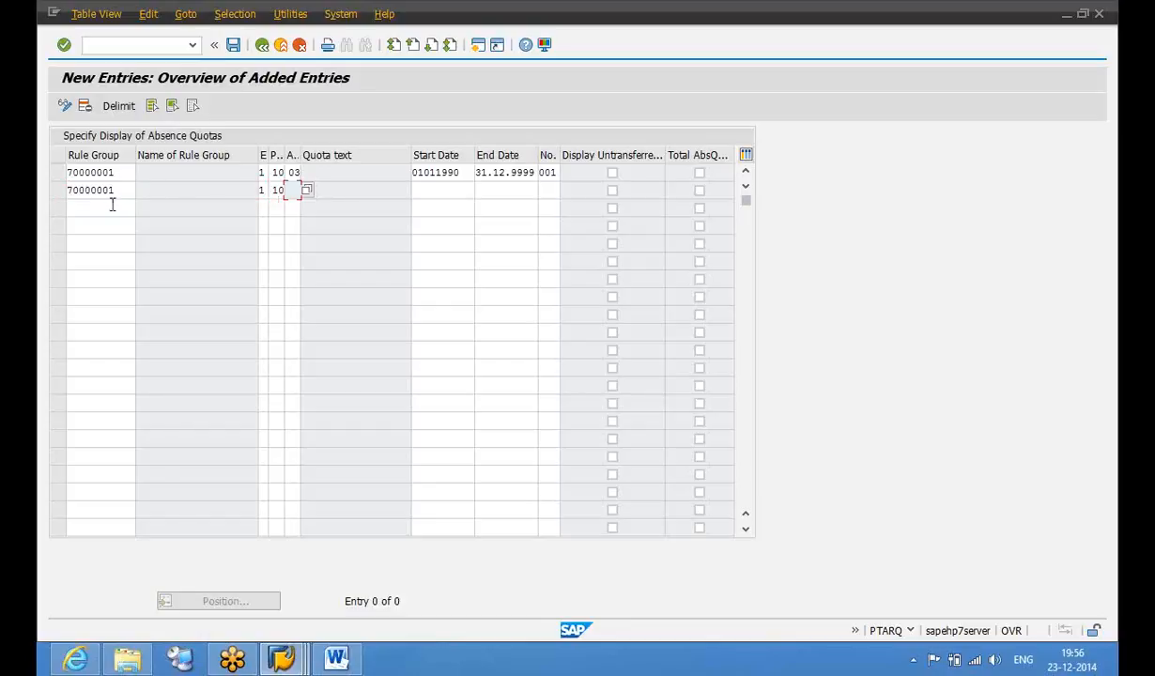
text(0401011990)
key(Tab)
text(31.12.9999)
key(Tab)
text(002)
click(112, 206)
key(Return)
Save the entries to the customizing request, return to the IMG tree, and bring the portal forward
key(ctrl+s)
click(289, 290)
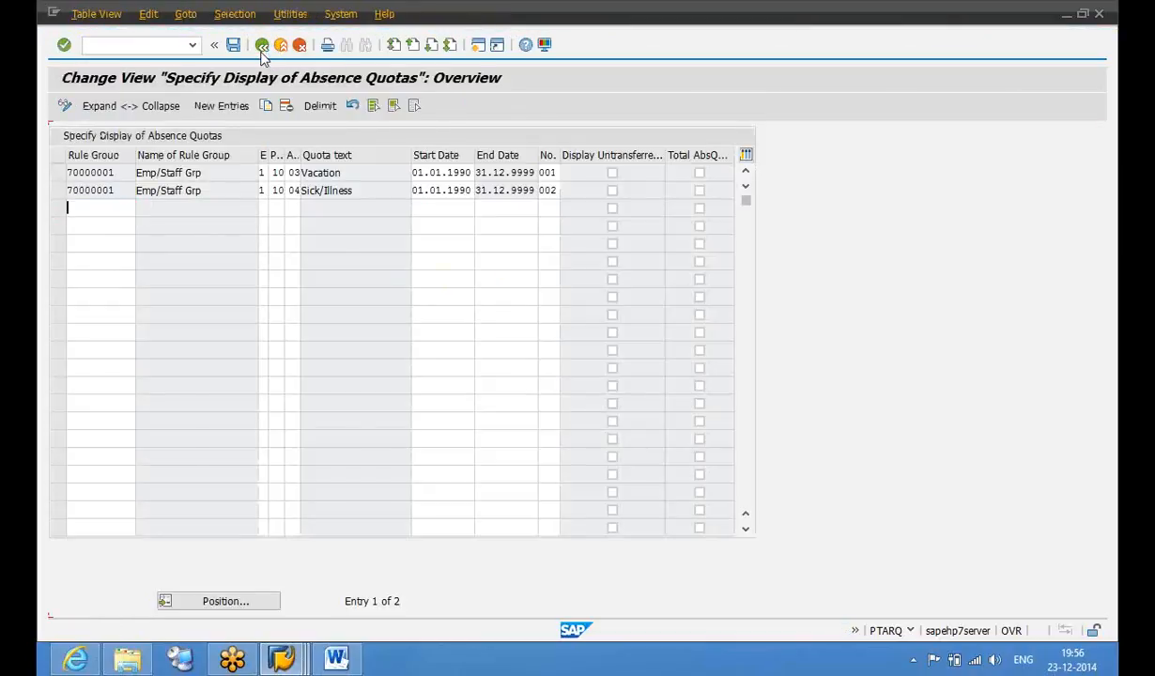
click(262, 51)
click(262, 51)
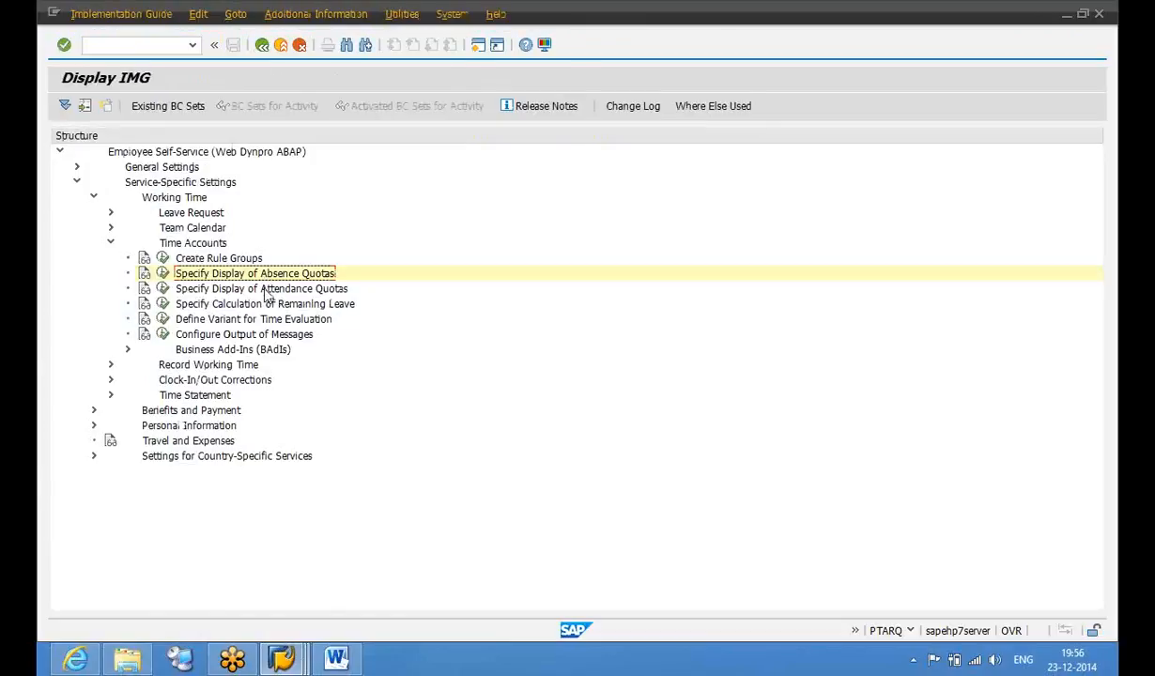
click(265, 288)
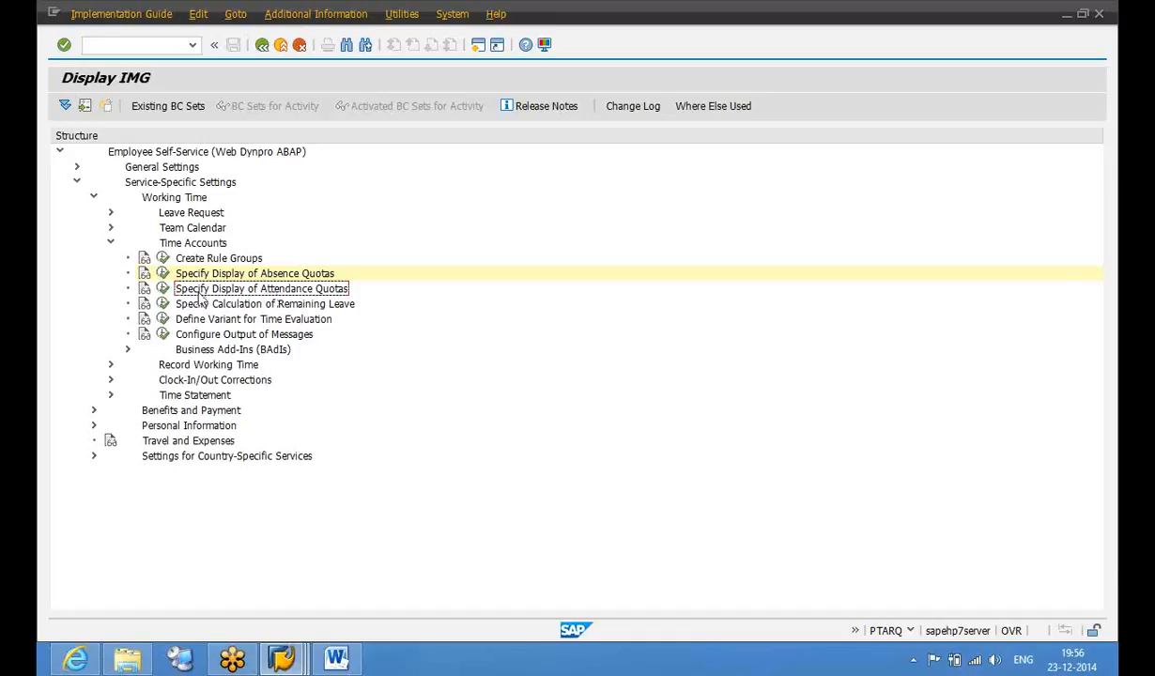
click(80, 658)
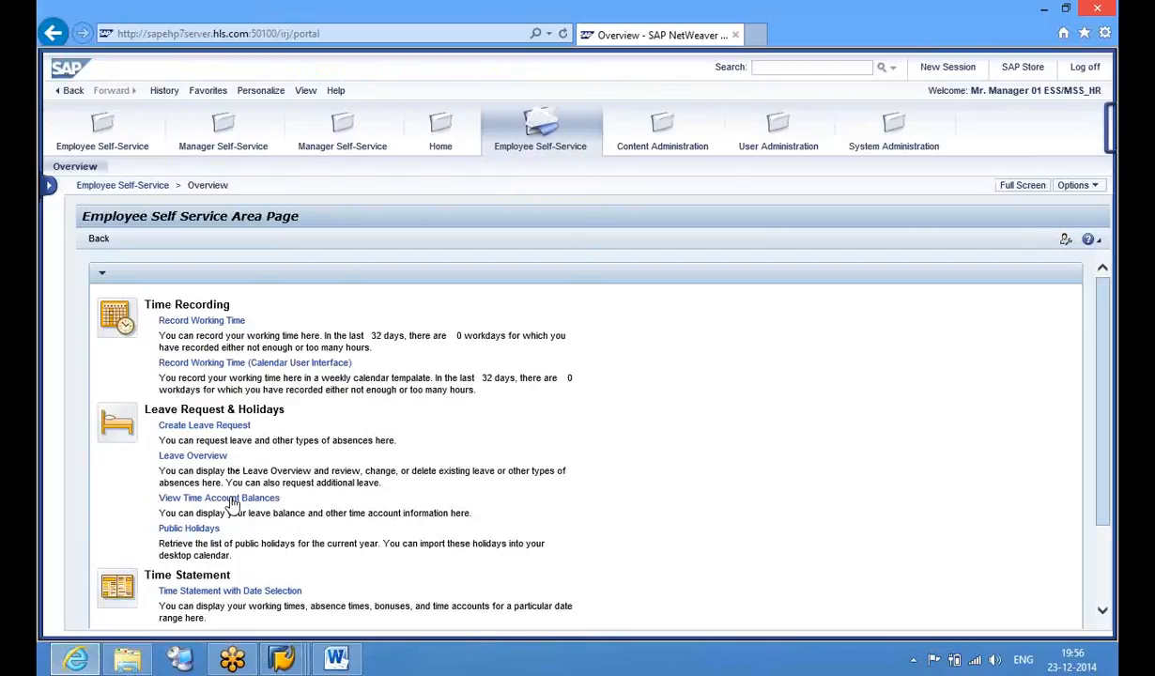
Open View Time Account Balances, refresh it through Options, and close the window
click(232, 501)
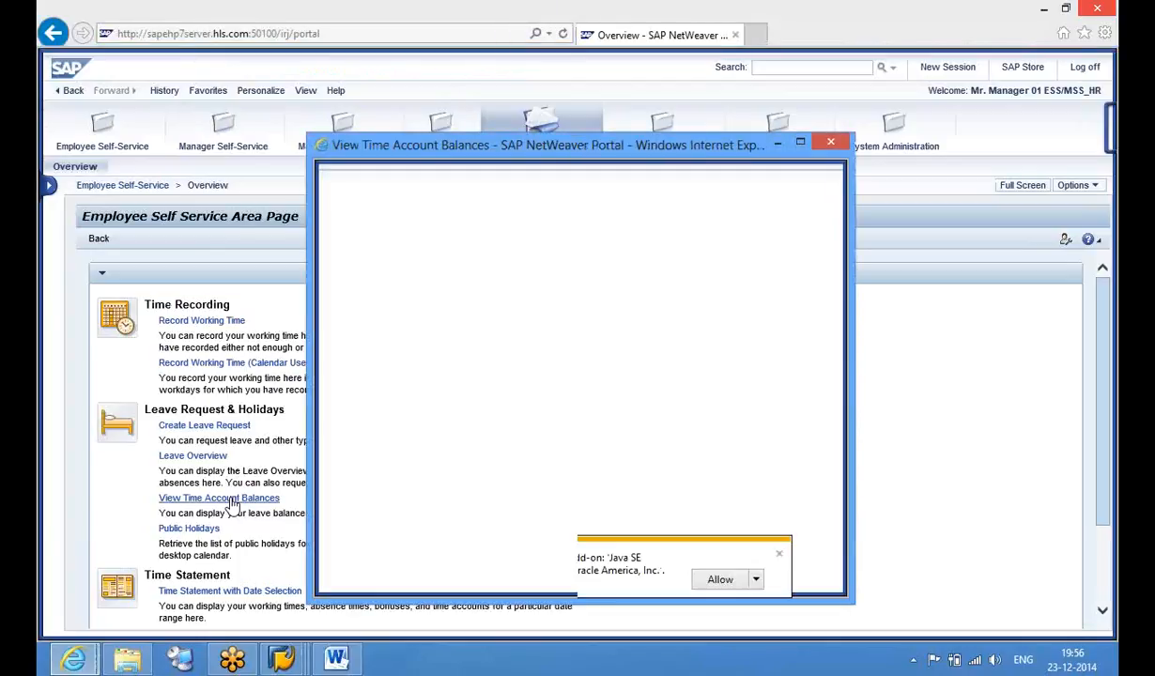
click(779, 556)
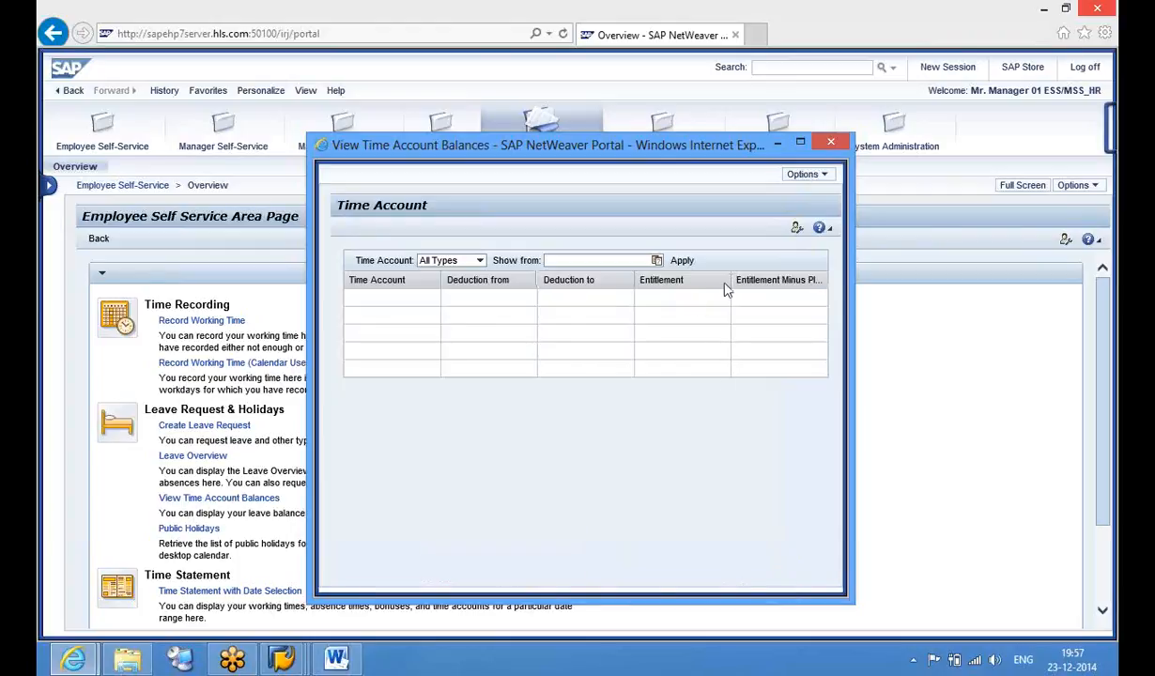
click(805, 177)
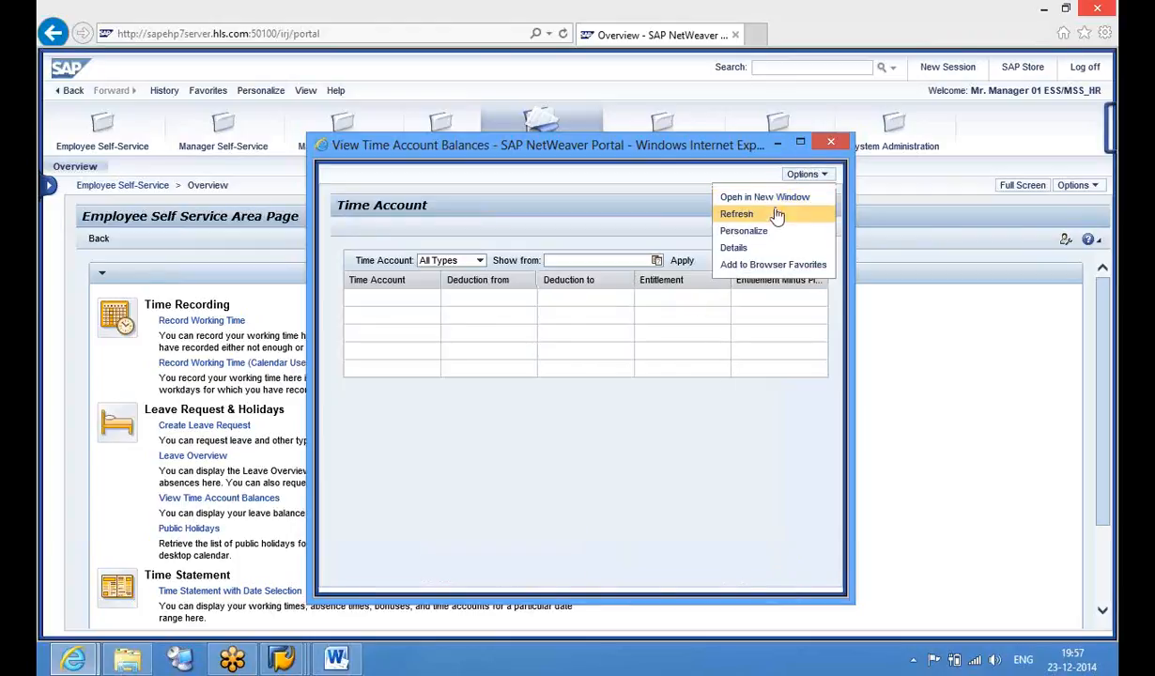
click(762, 219)
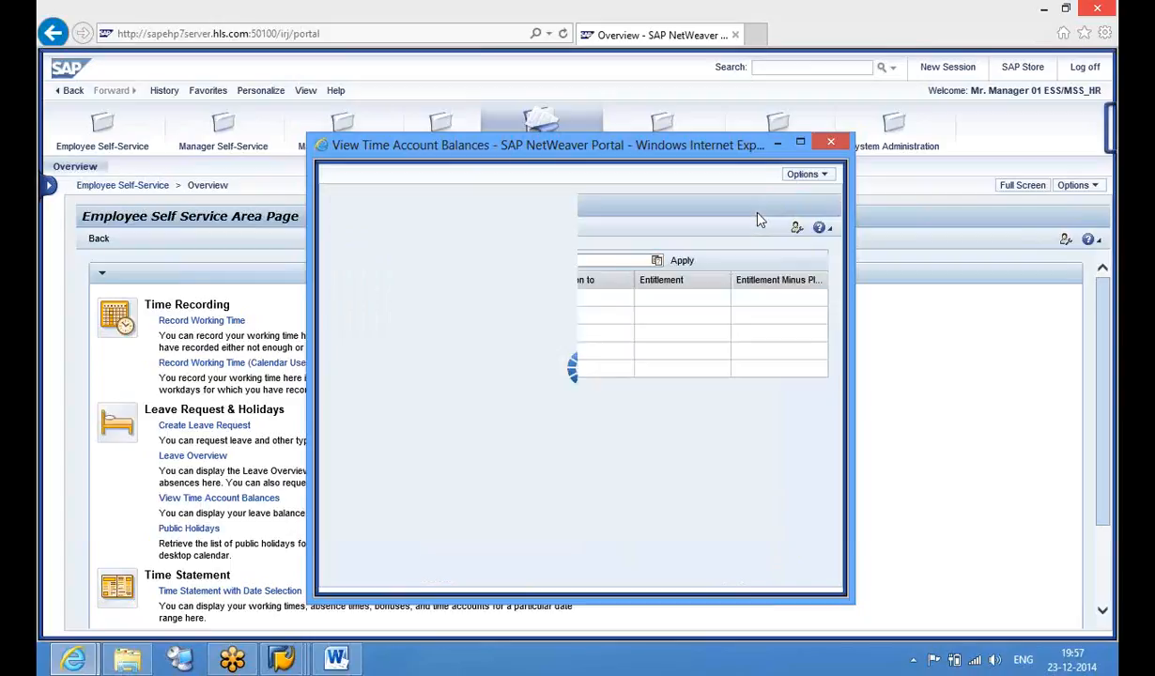
click(832, 143)
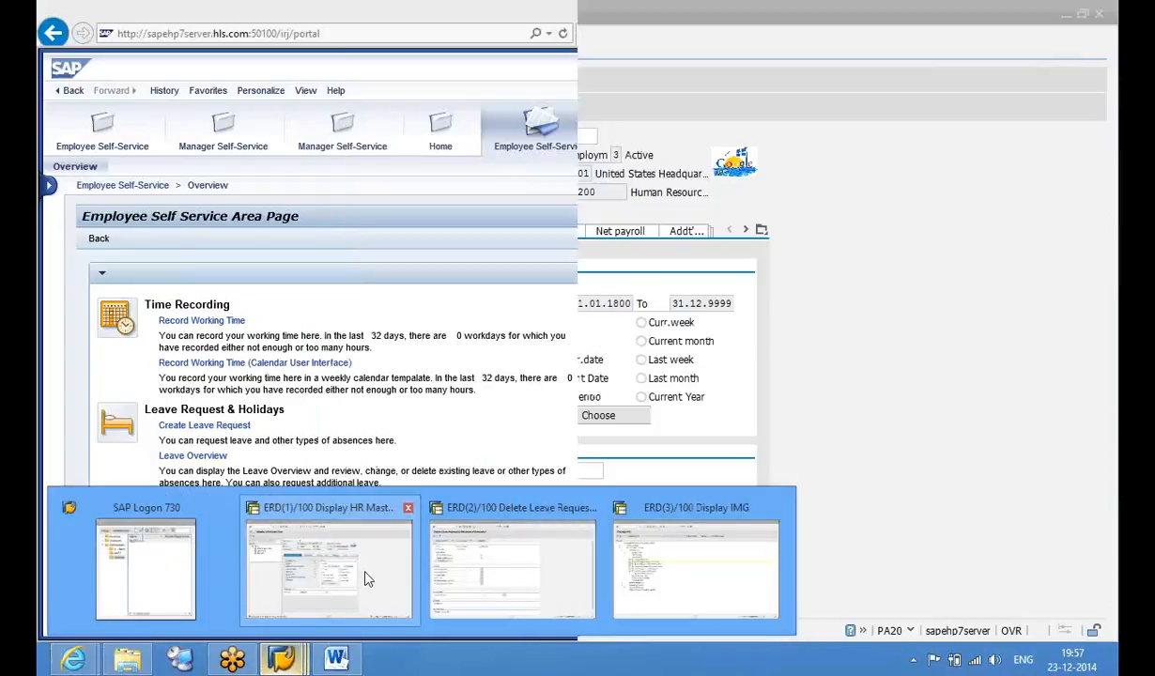
Enter infotype 2006 (Absence Quotas) in Display HR Master Data and list its subtypes, highlighting 03 Vacation
click(351, 549)
click(445, 471)
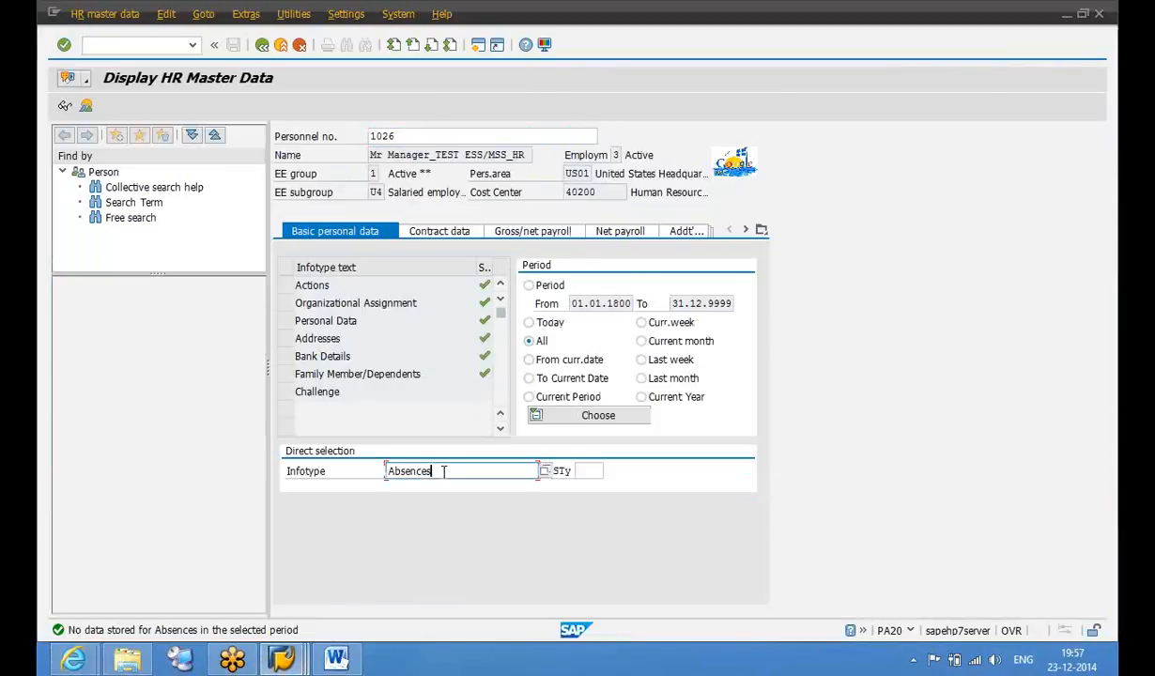
double_click(444, 472)
text(2)
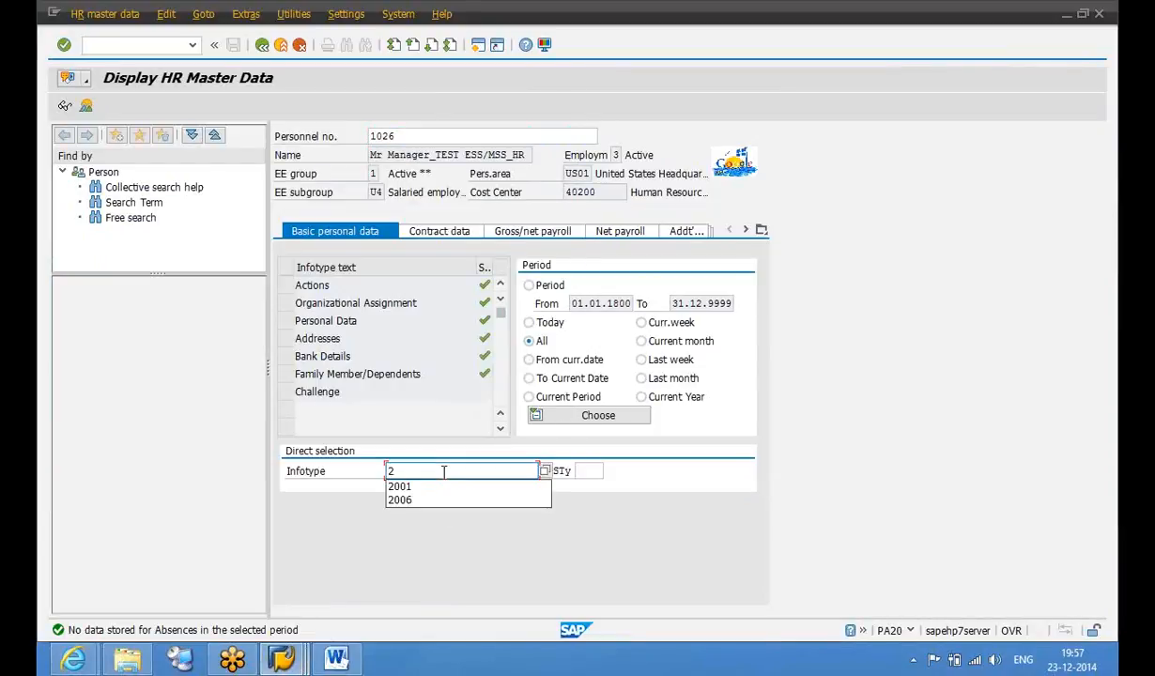
key(BackSpace)
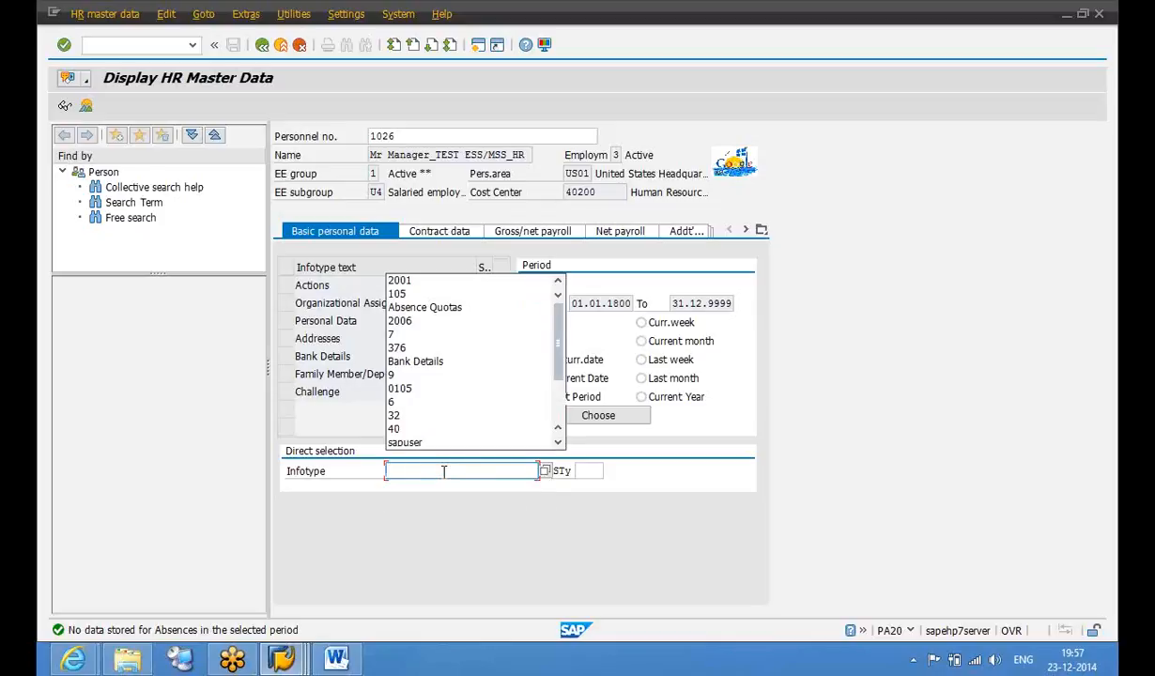
text(20)
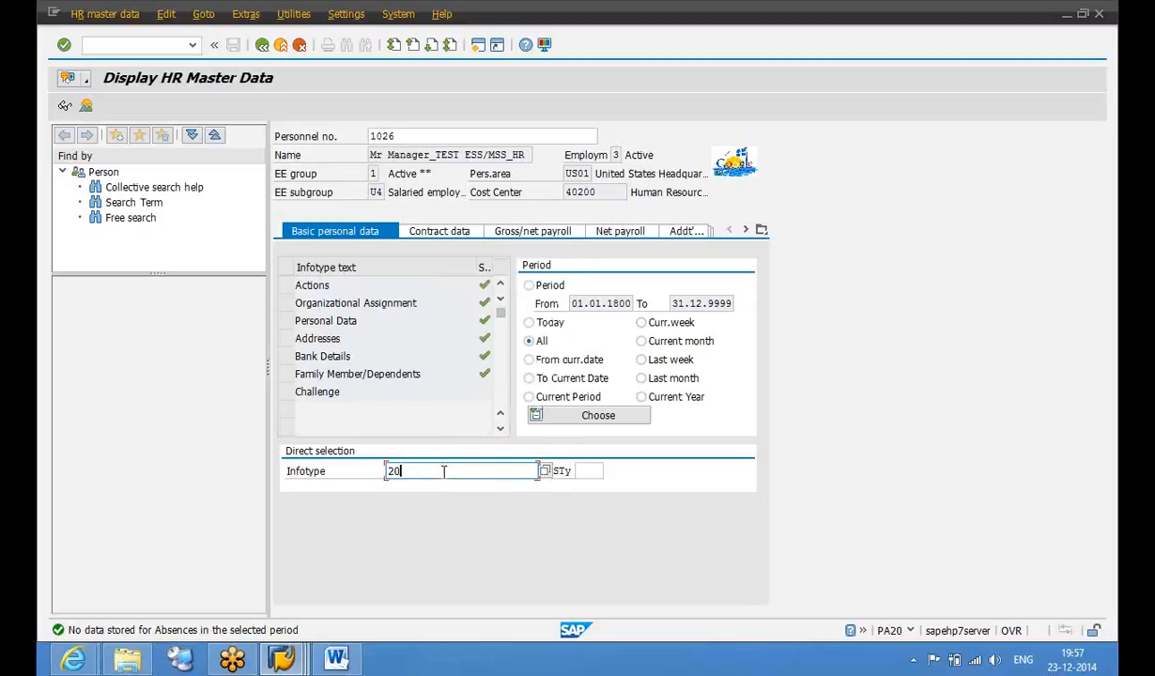
text(06)
key(Return)
click(590, 470)
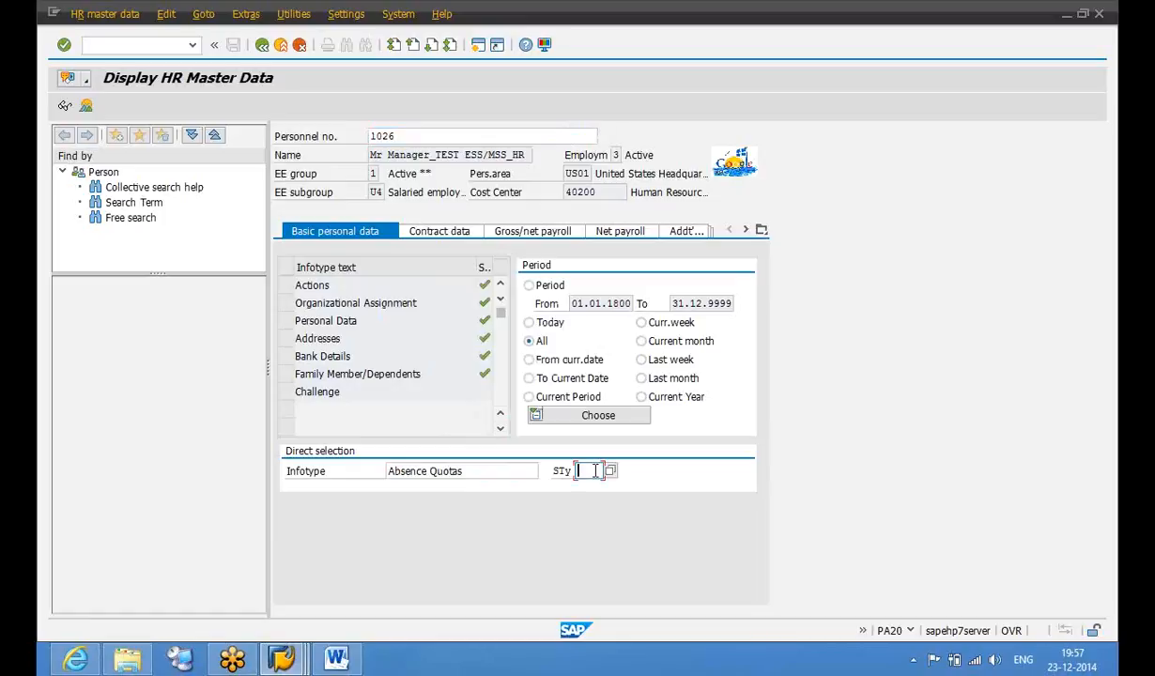
click(611, 471)
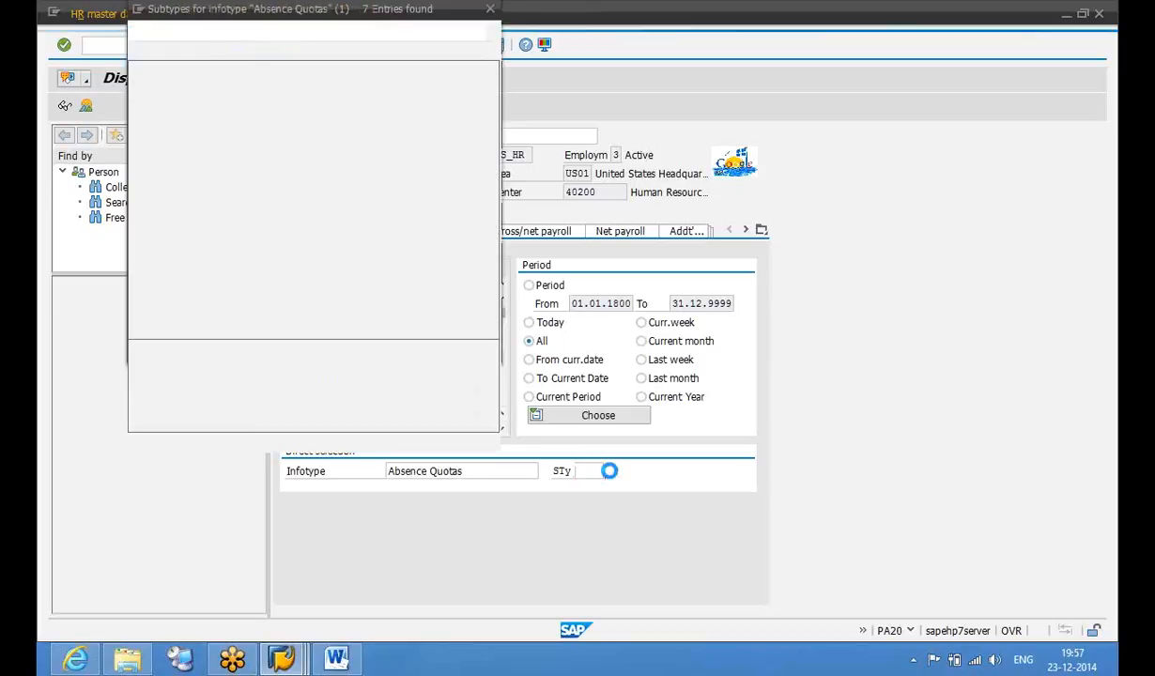
key(Down)
key(Down)
key(Down)
key(Down)
key(Down)
key(Up)
key(Up)
key(Up)
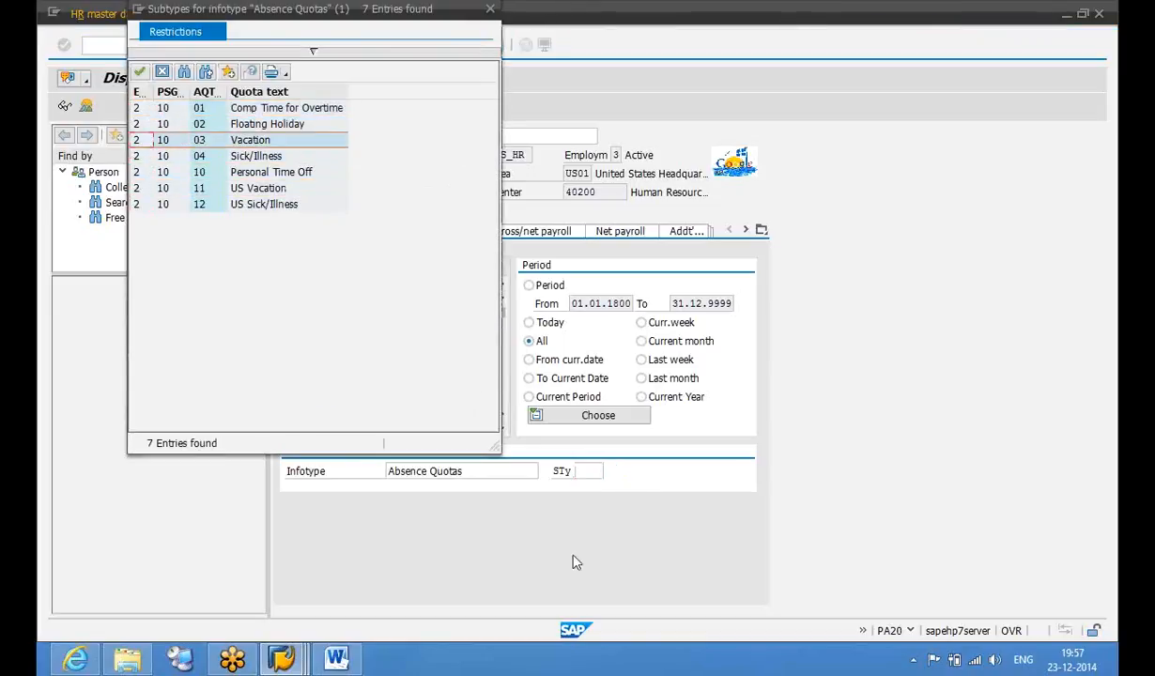
mouse_move(287, 661)
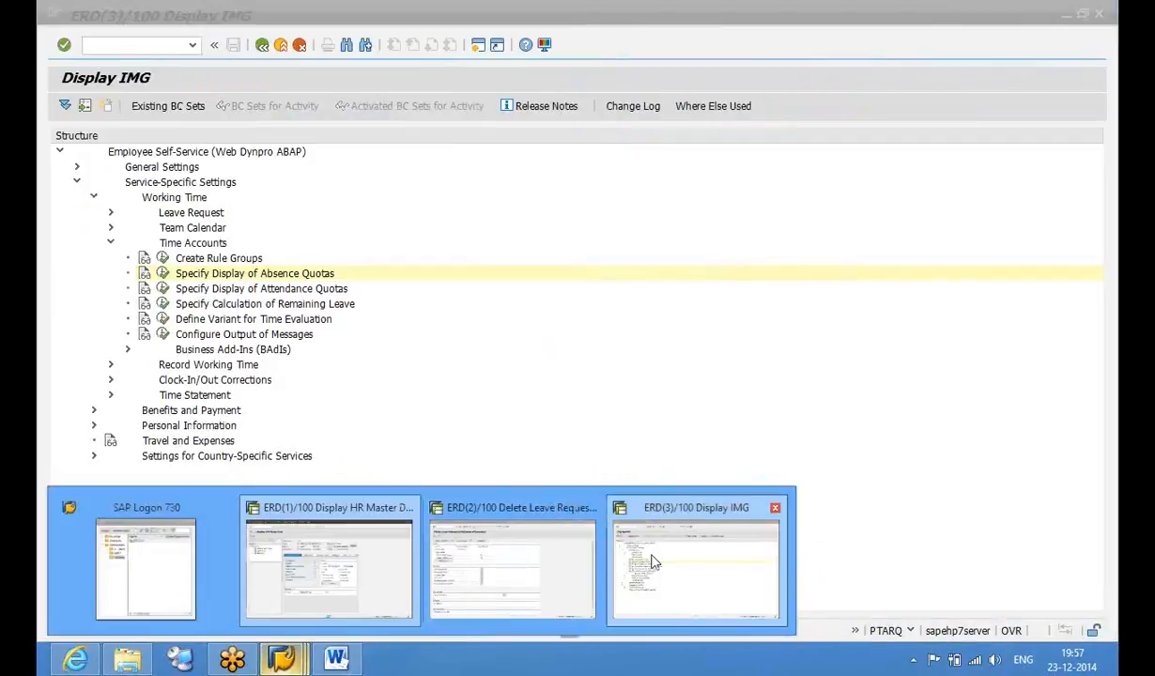
Set E to 2 on the 70000001 Vacation and Sick/Illness rows and save to the request
click(655, 562)
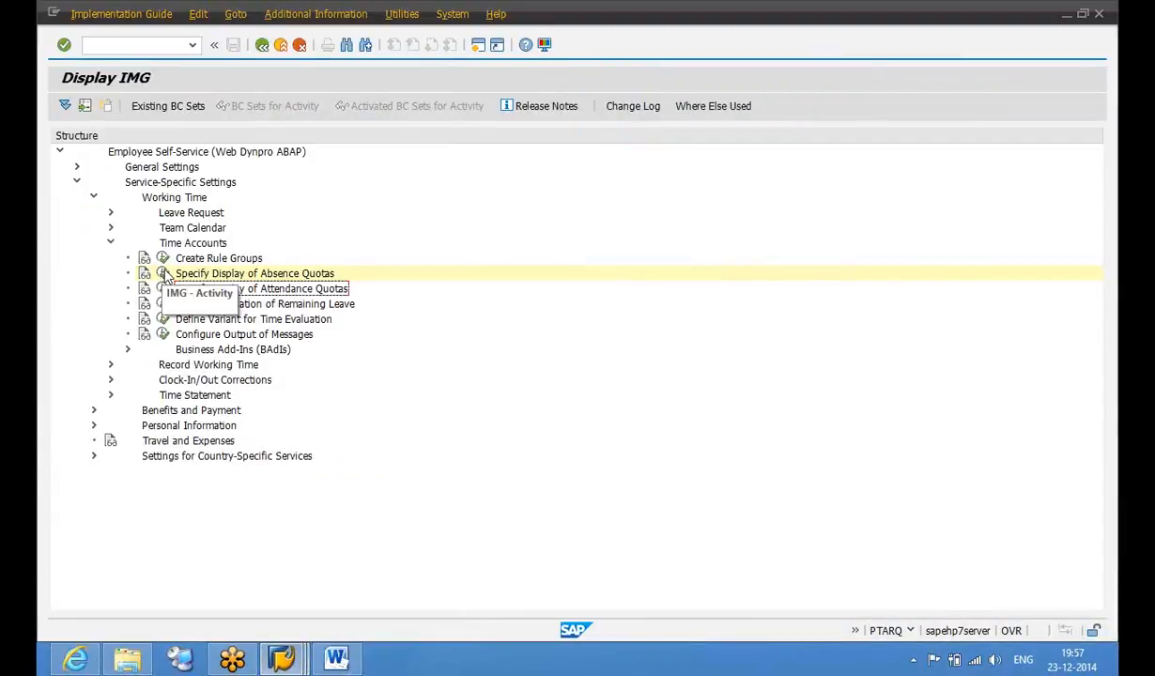
click(163, 273)
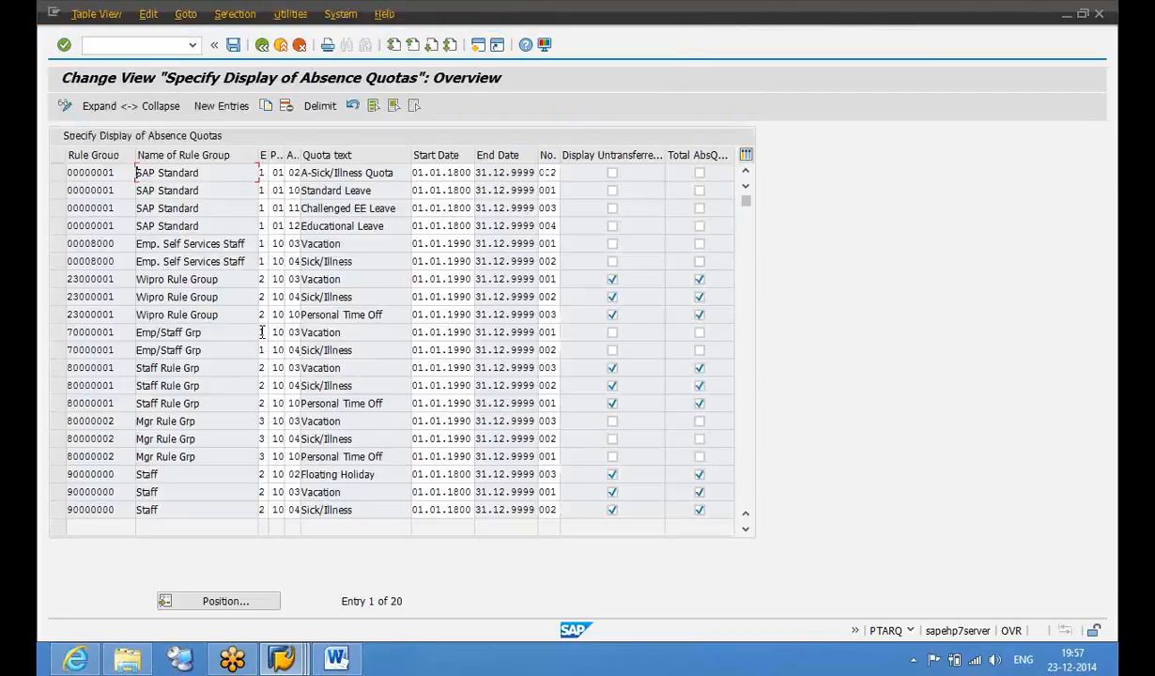
click(262, 332)
click(262, 350)
text(2)
click(234, 47)
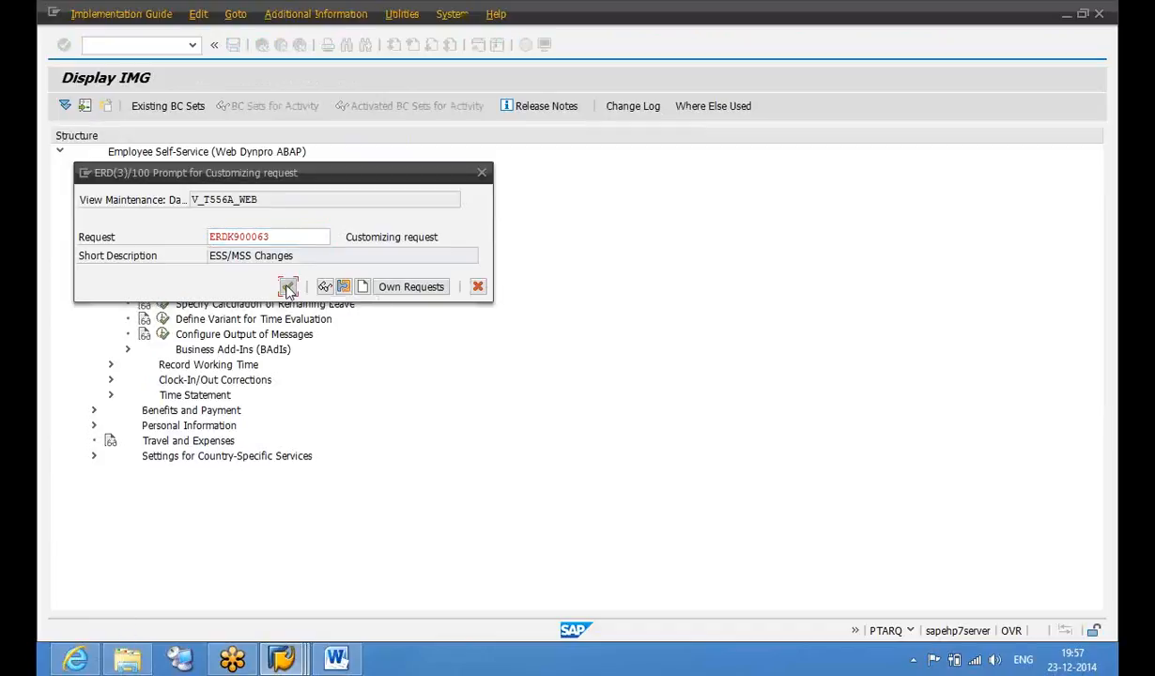
click(288, 287)
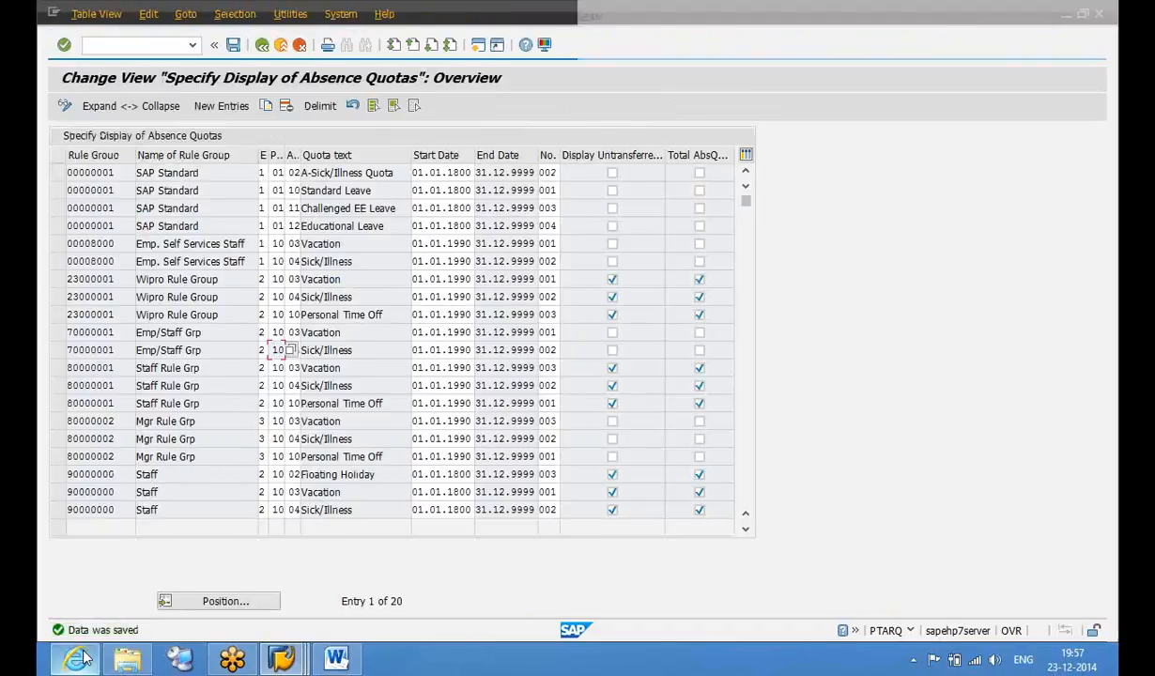
click(77, 656)
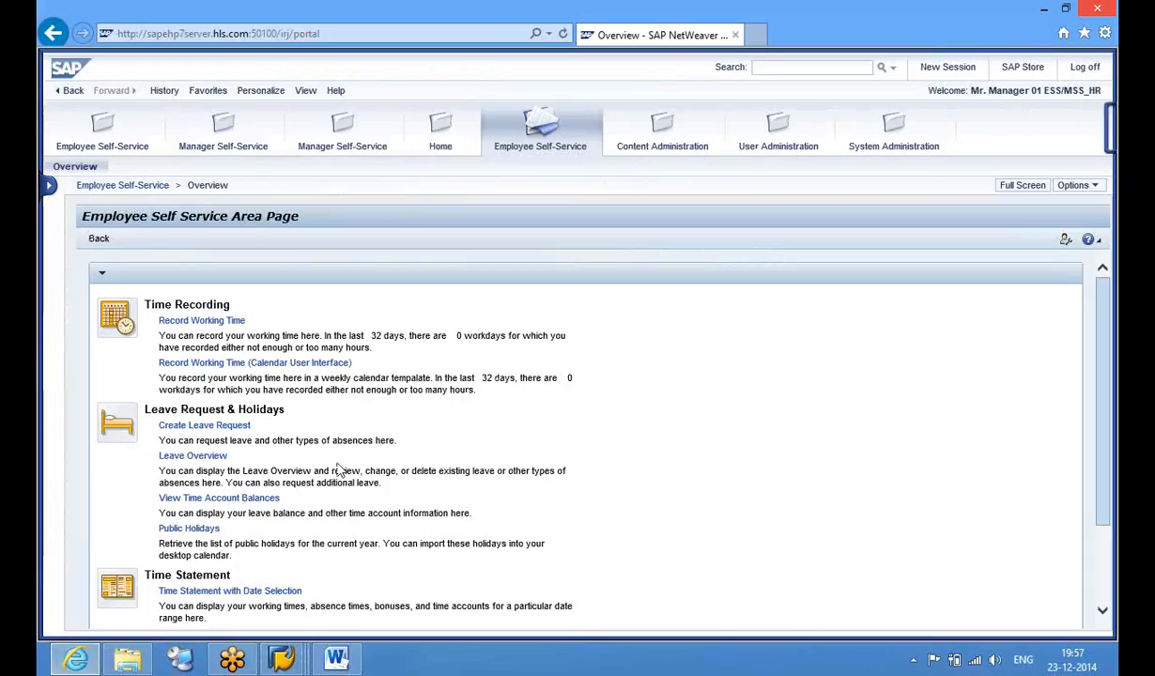
Open and maximize View Time Account Balances, showing Vacation 180 and Sick/Illness 240 hours
click(240, 498)
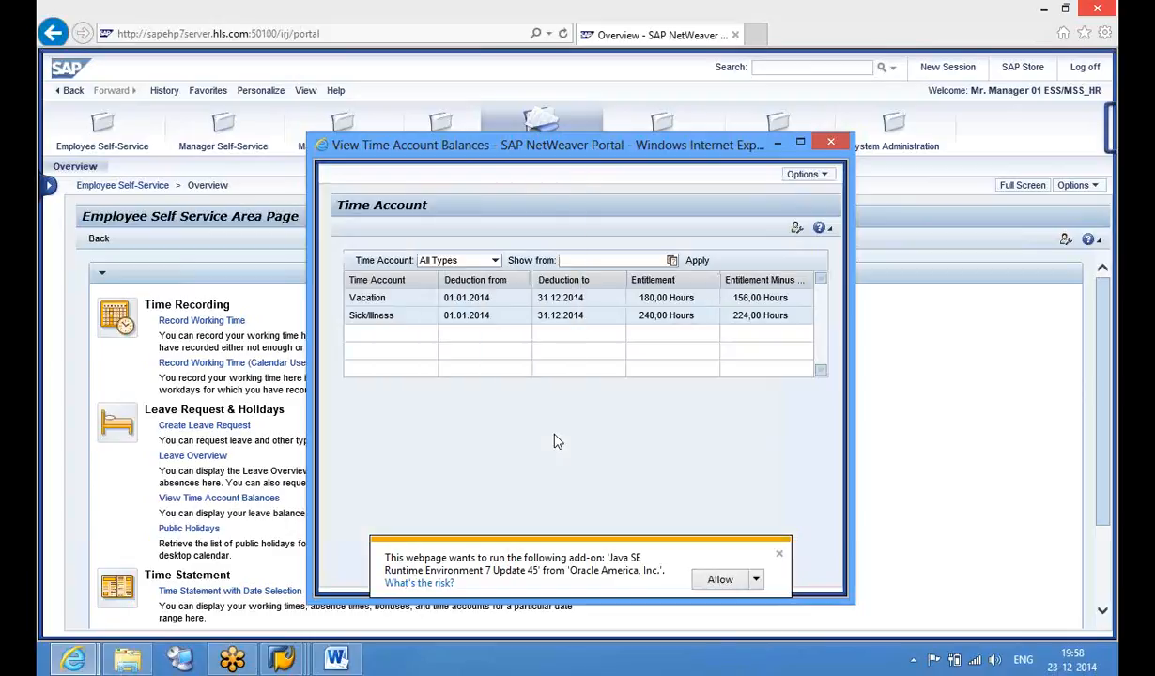
click(780, 554)
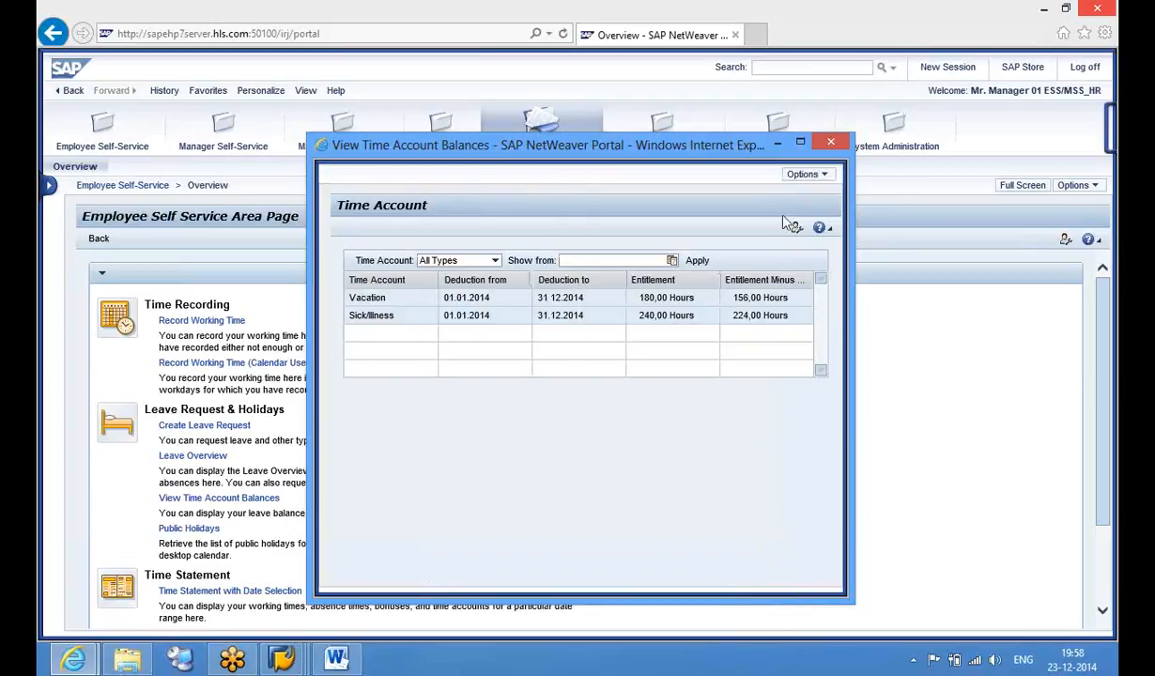
click(801, 143)
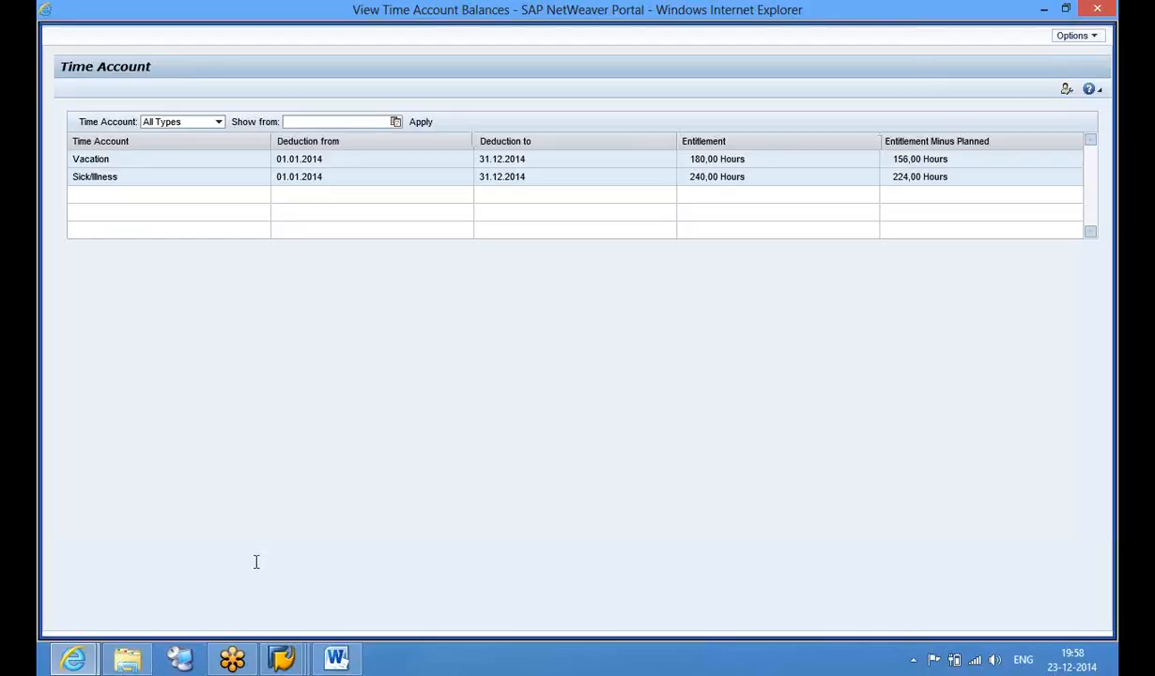
click(81, 663)
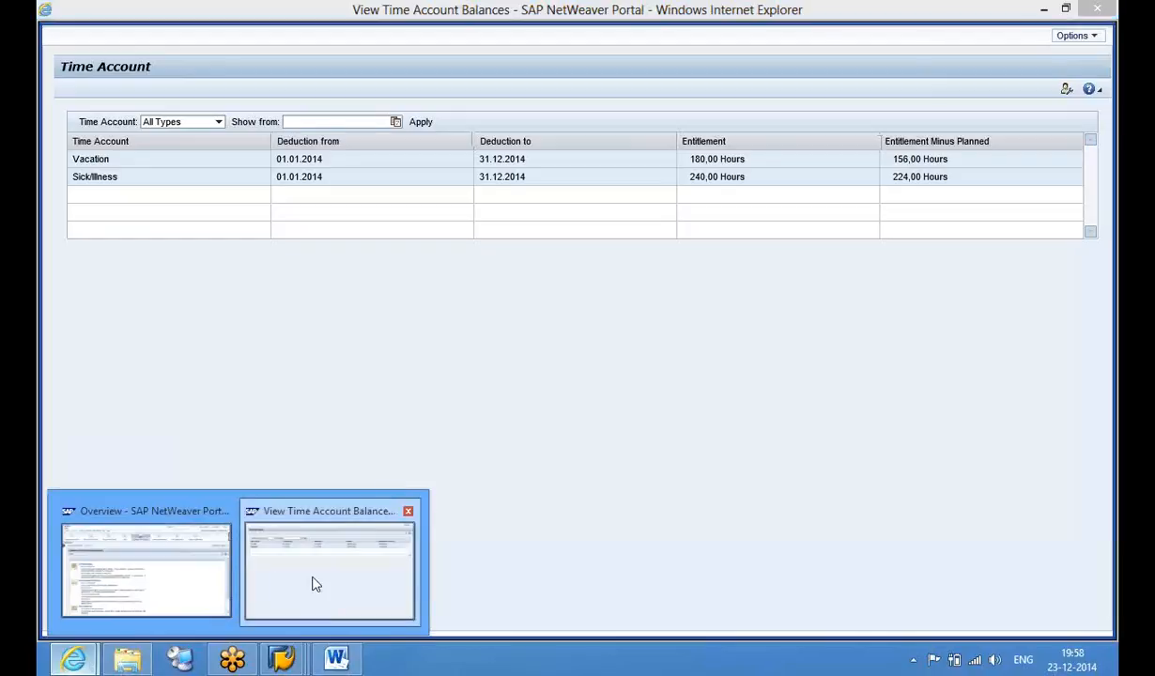
mouse_move(285, 662)
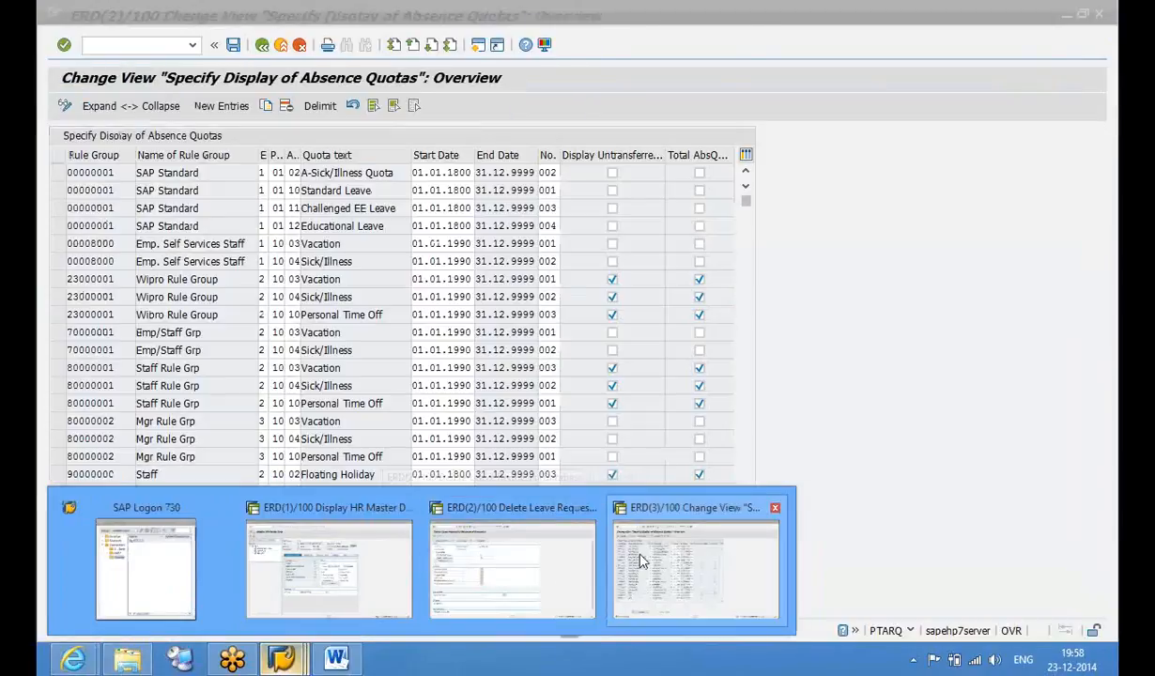
Return to the Specify Display of Absence Quotas table and focus Display Untransferred Quotas on the Sick/Illness row
click(657, 568)
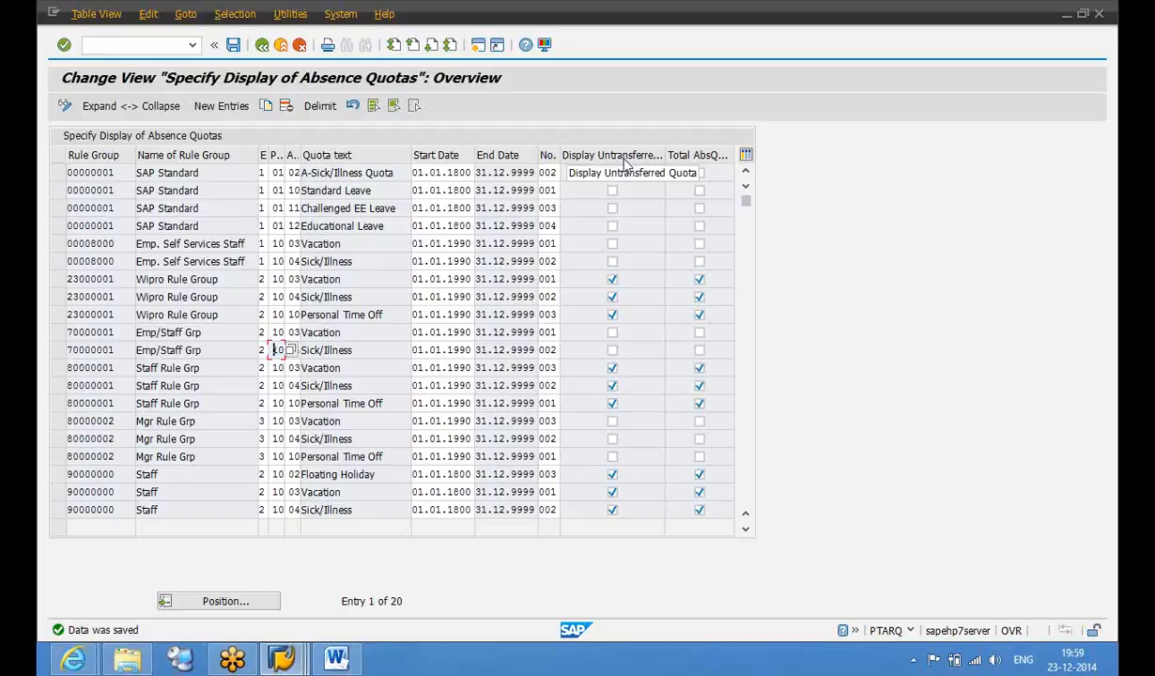
click(613, 351)
Tick Display Untransferred Quotas for the Sick/Illness row, then read and close its help
click(612, 352)
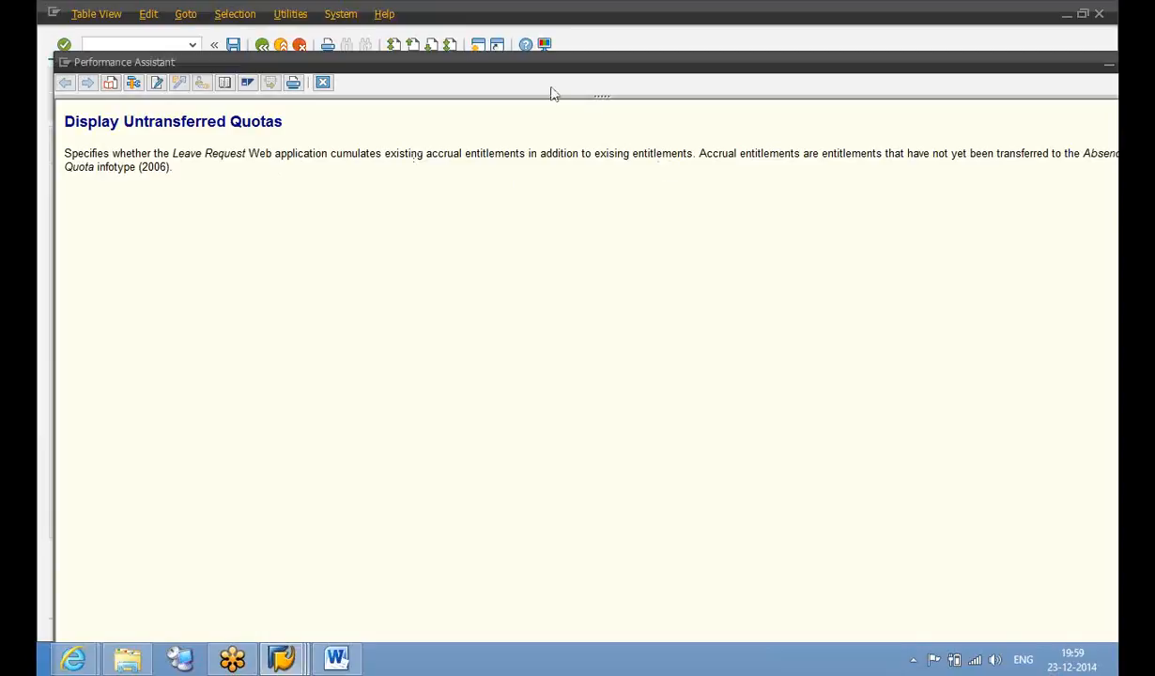
drag(533, 69, 429, 99)
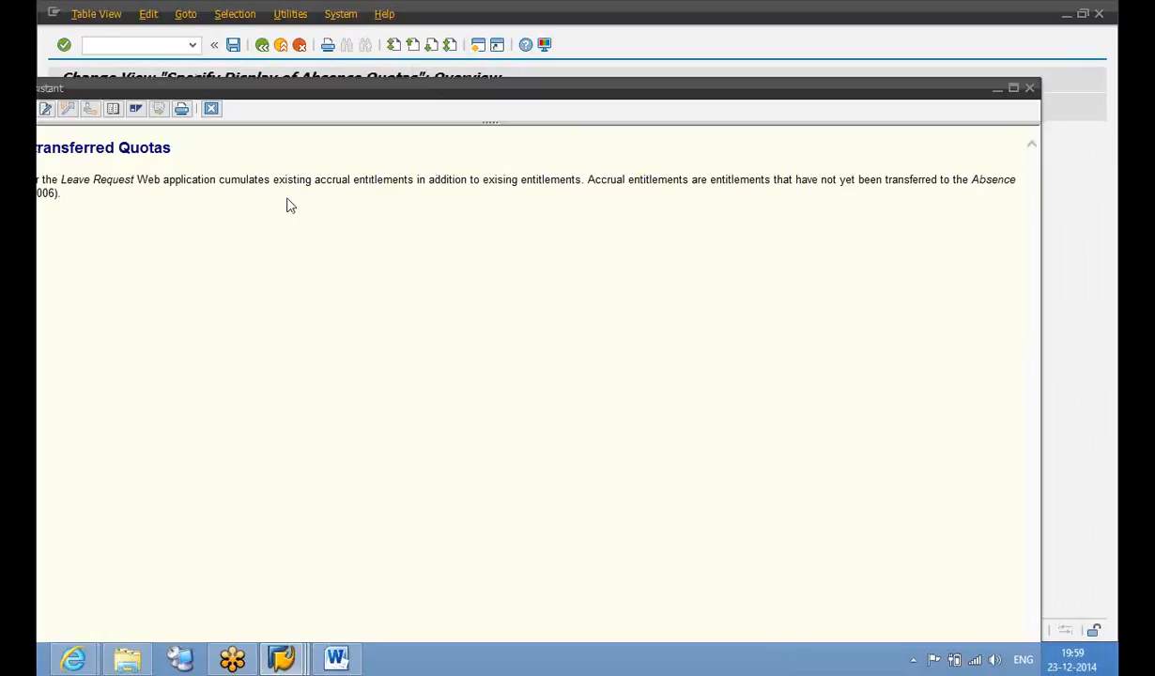
click(211, 109)
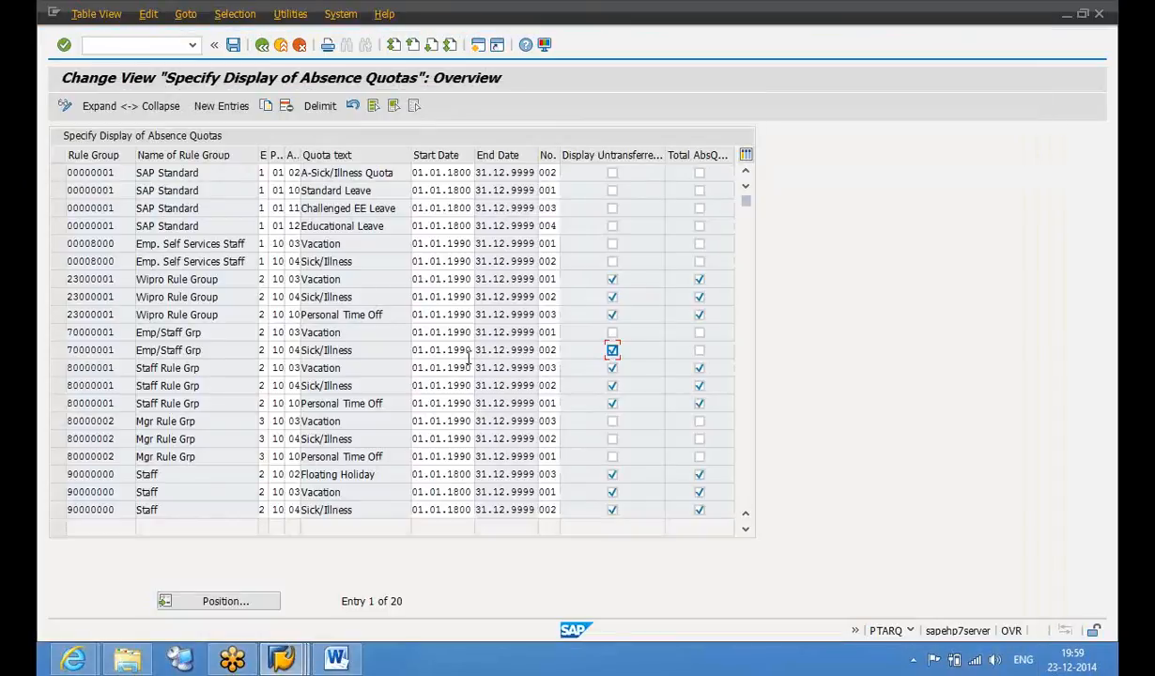
Leave Display Untransferred Quotas unticked for the Sick/Illness row, save, and return to the IMG tree
click(612, 352)
click(612, 352)
click(613, 350)
click(233, 47)
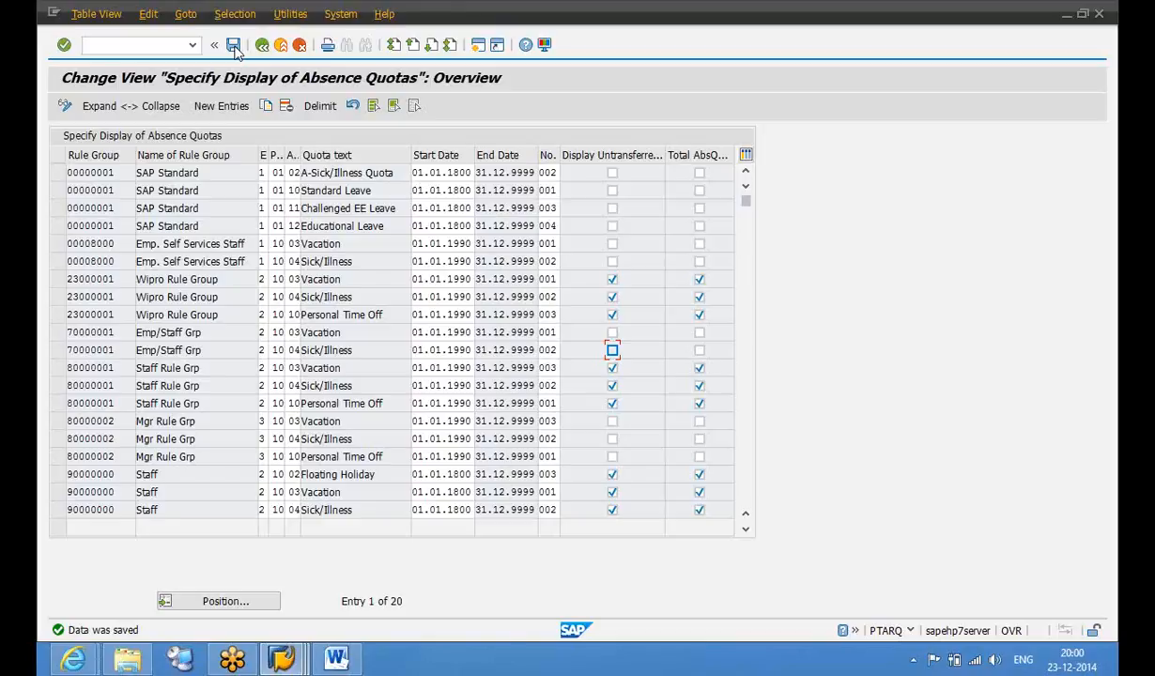
click(263, 45)
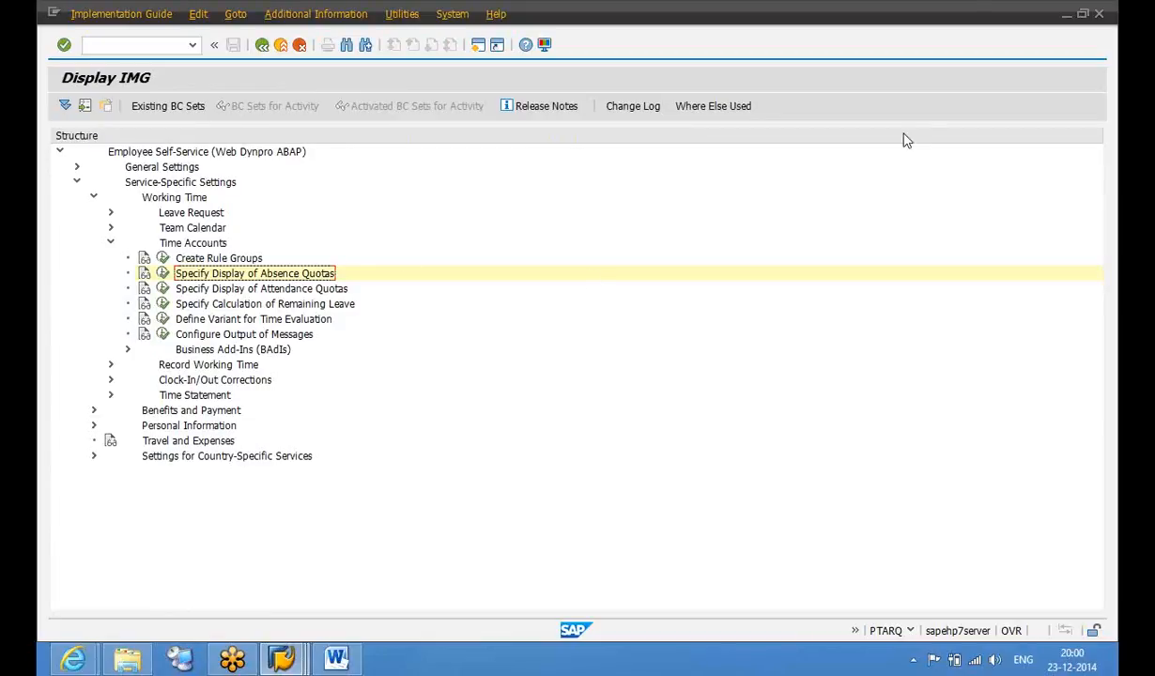
click(1107, 47)
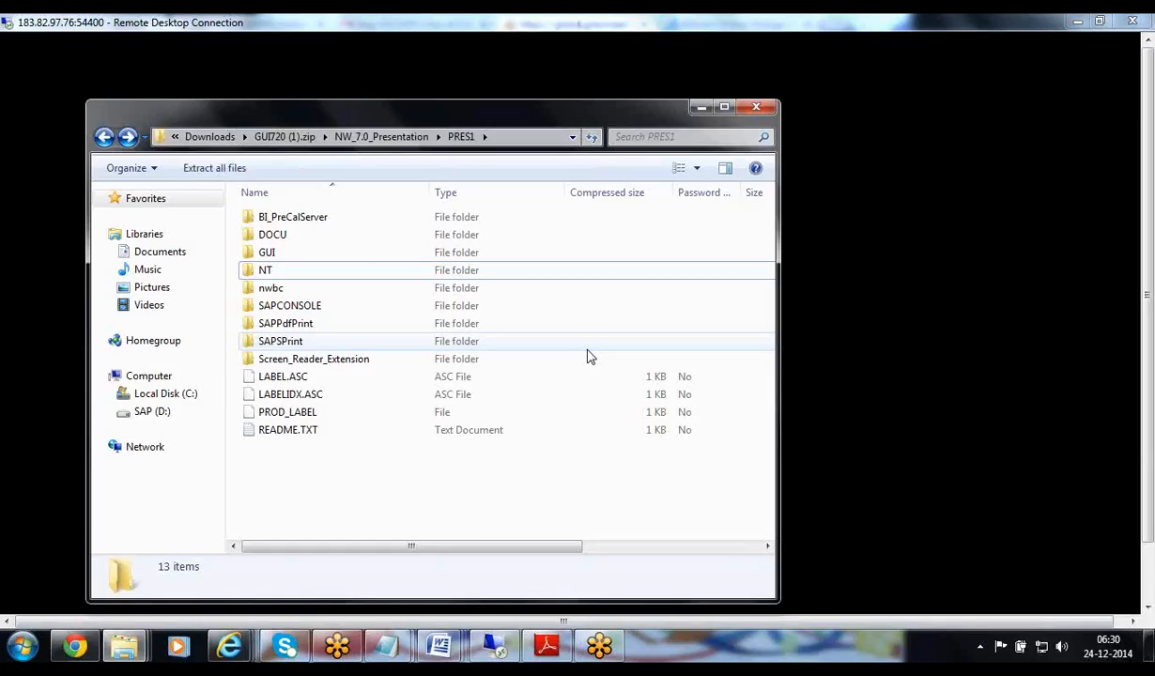
Maximize the PRES1 folder of GUI720 (1).zip, select GUI, and dismiss the accidental Start search
click(724, 107)
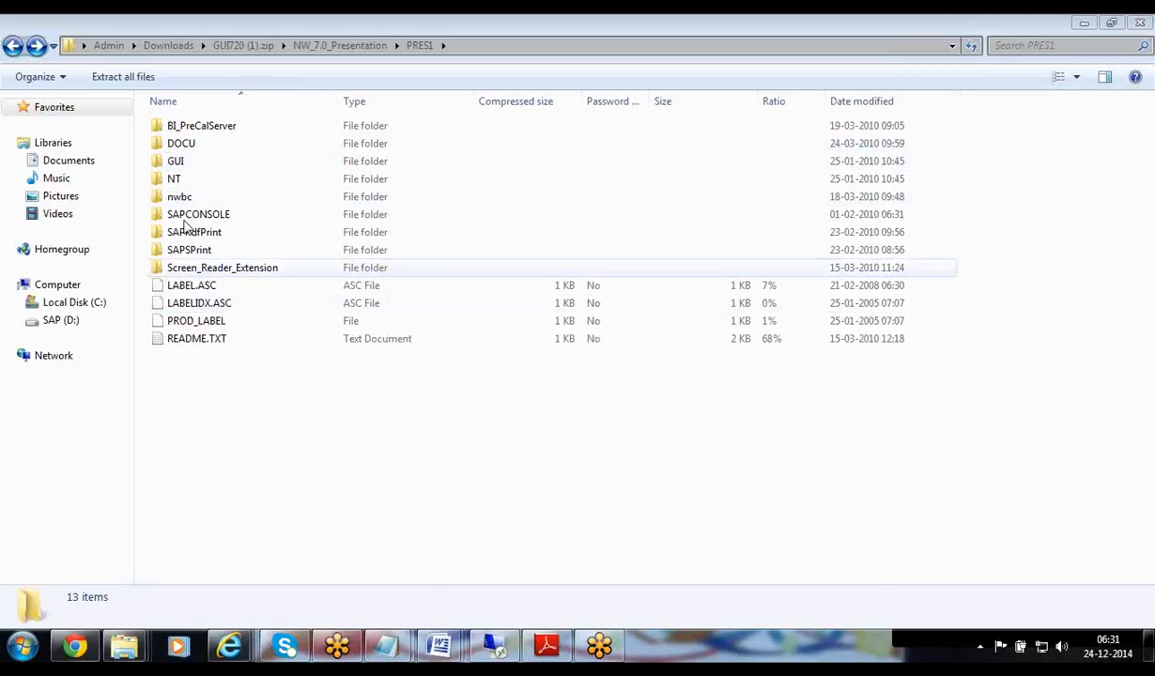
click(178, 164)
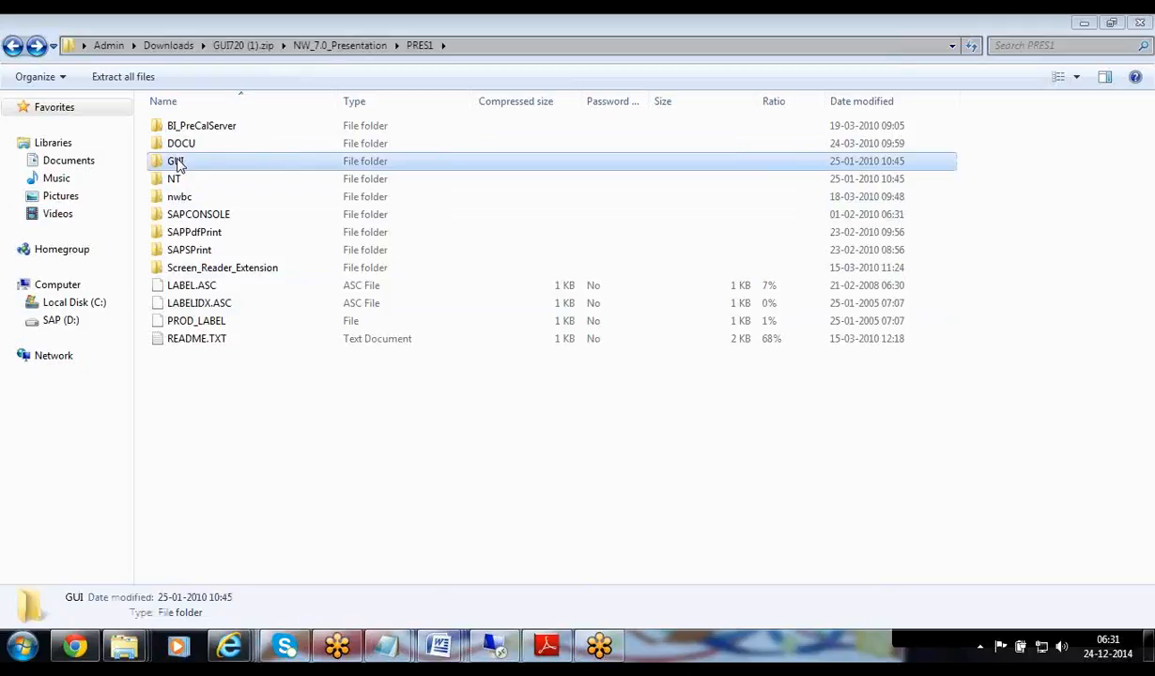
key(super)
text(d)
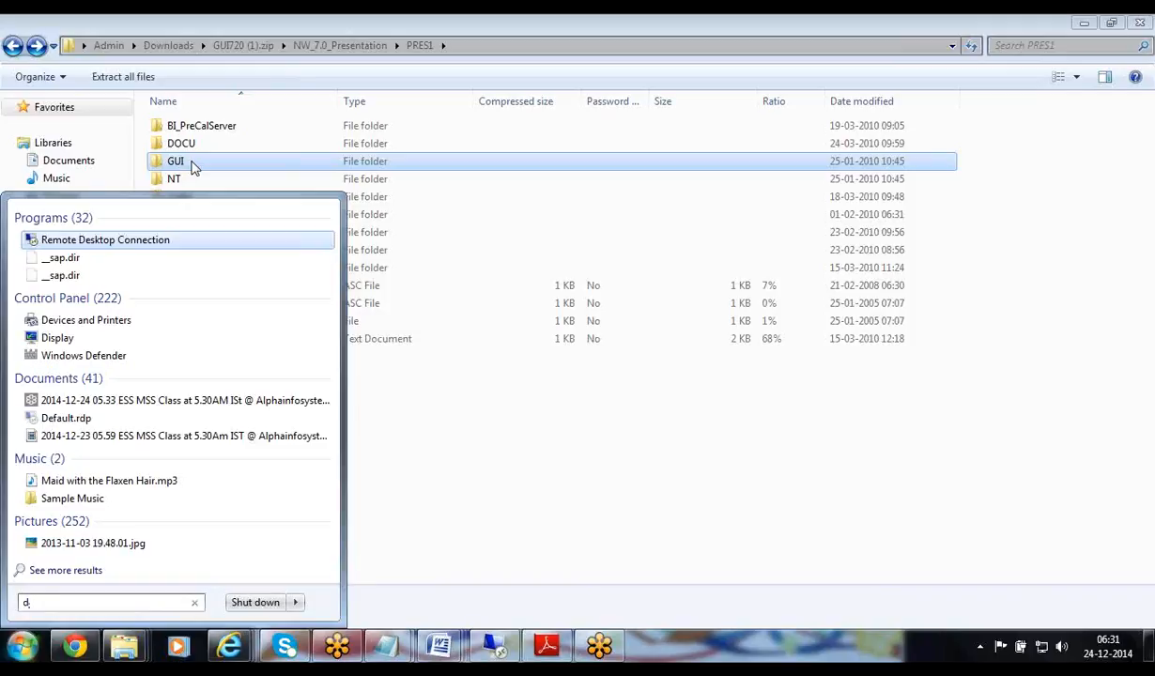
click(191, 161)
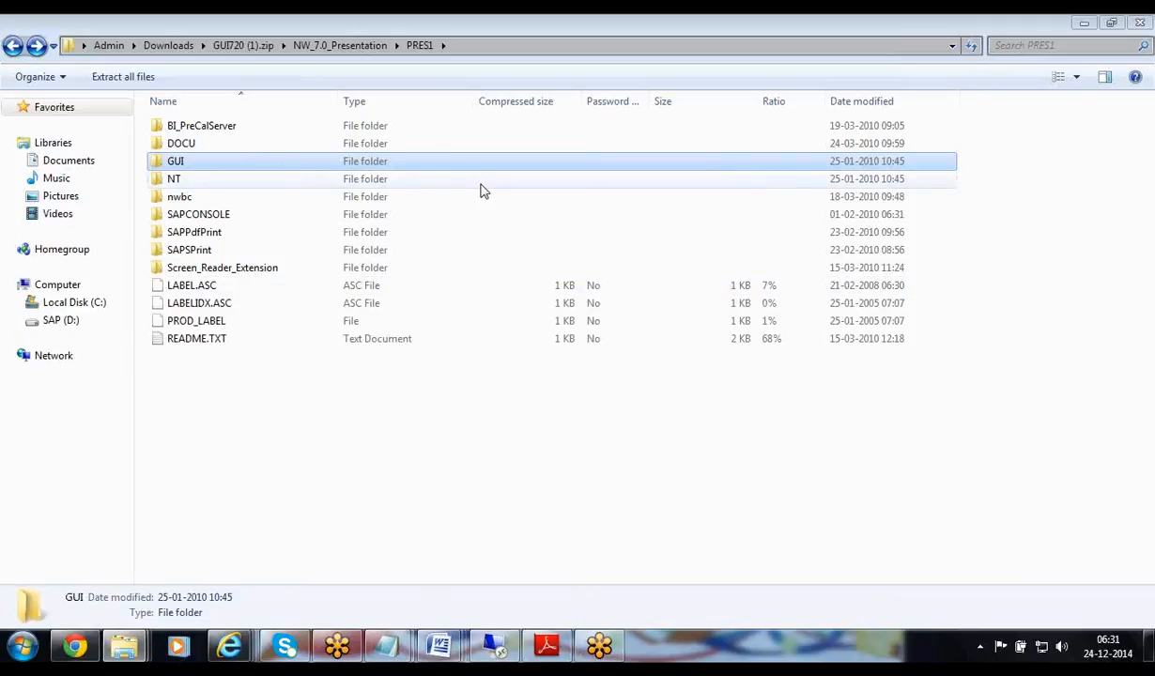
Browse into GUI\WINDOWS\WIN32 inside the archive and try running SetupAll.exe
double_click(264, 171)
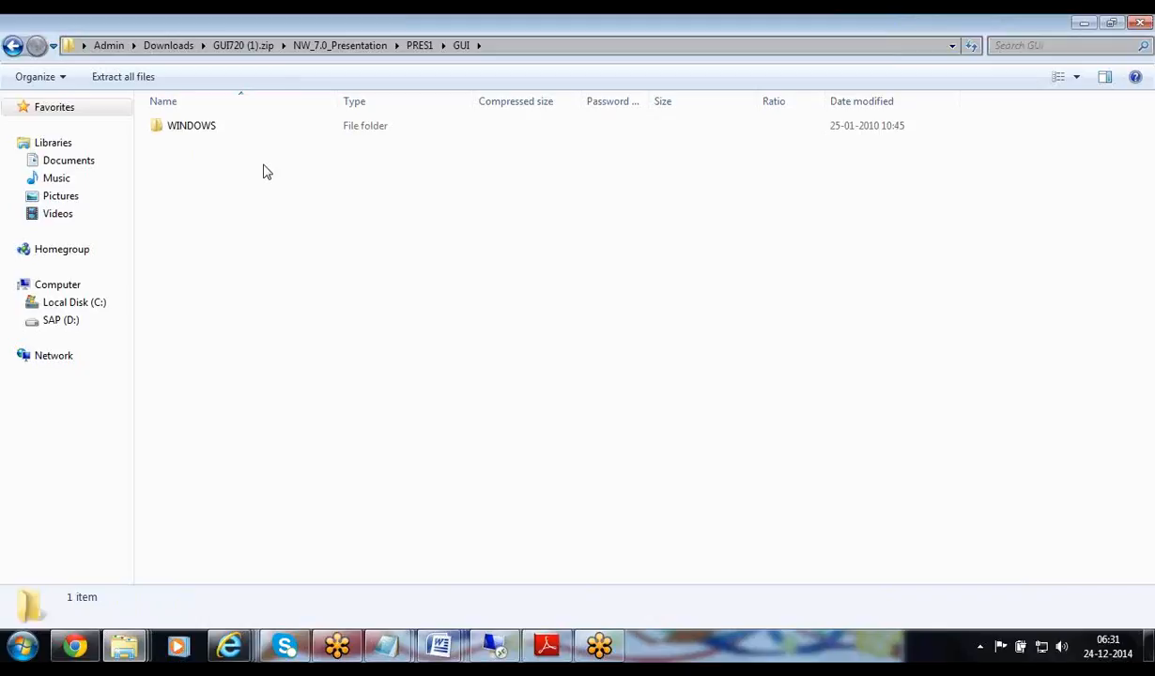
double_click(197, 134)
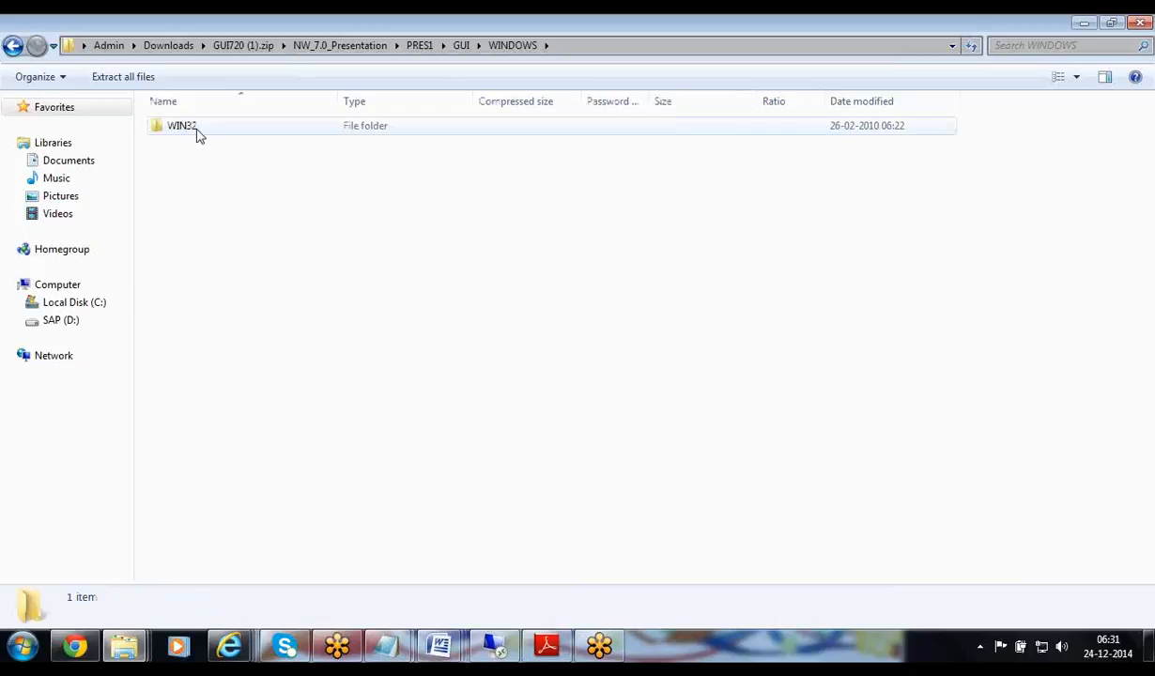
double_click(197, 134)
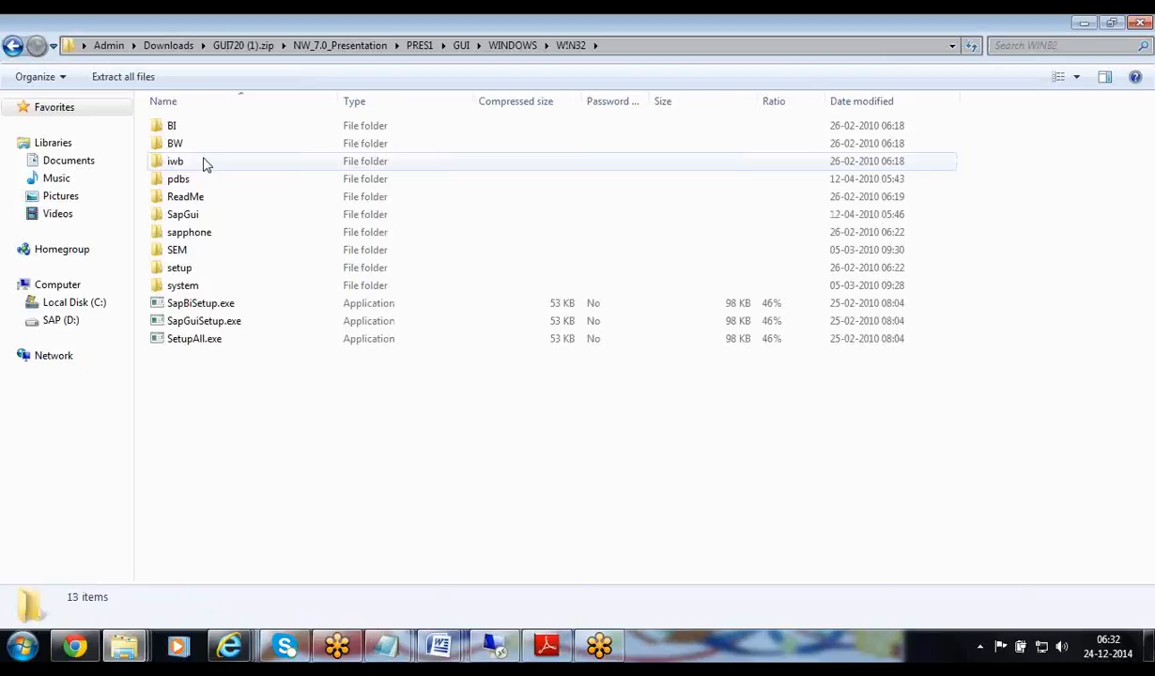
double_click(193, 341)
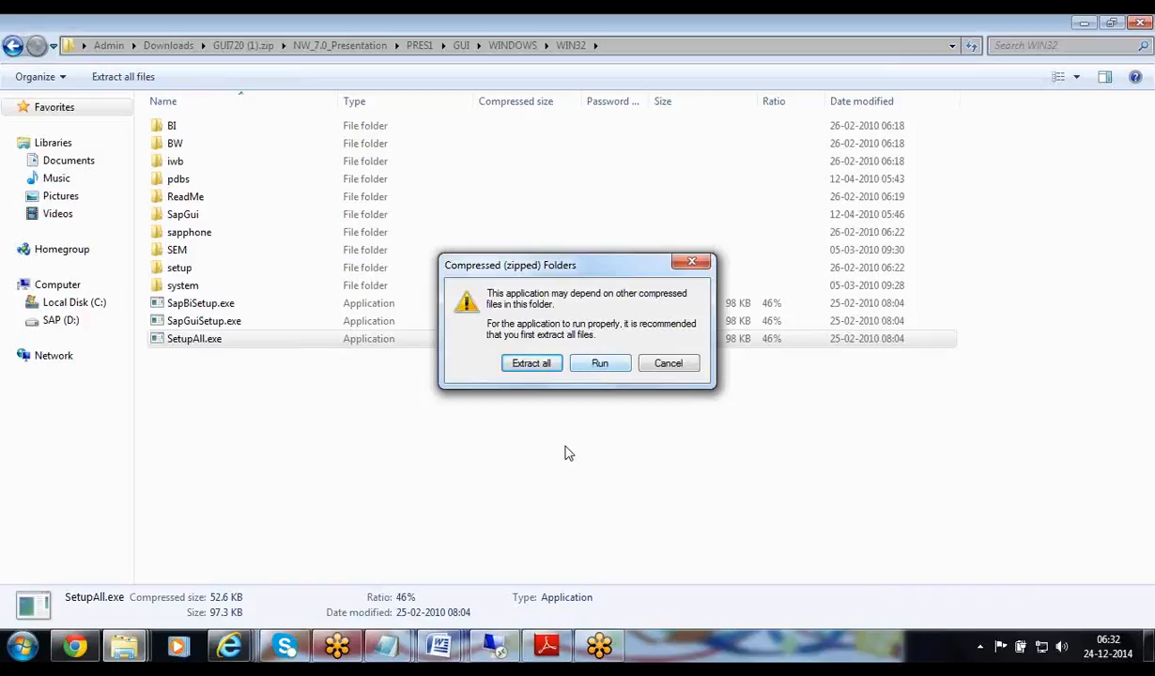
Start extracting the archive into GUI720 (1), then cancel it and close the new window
click(543, 368)
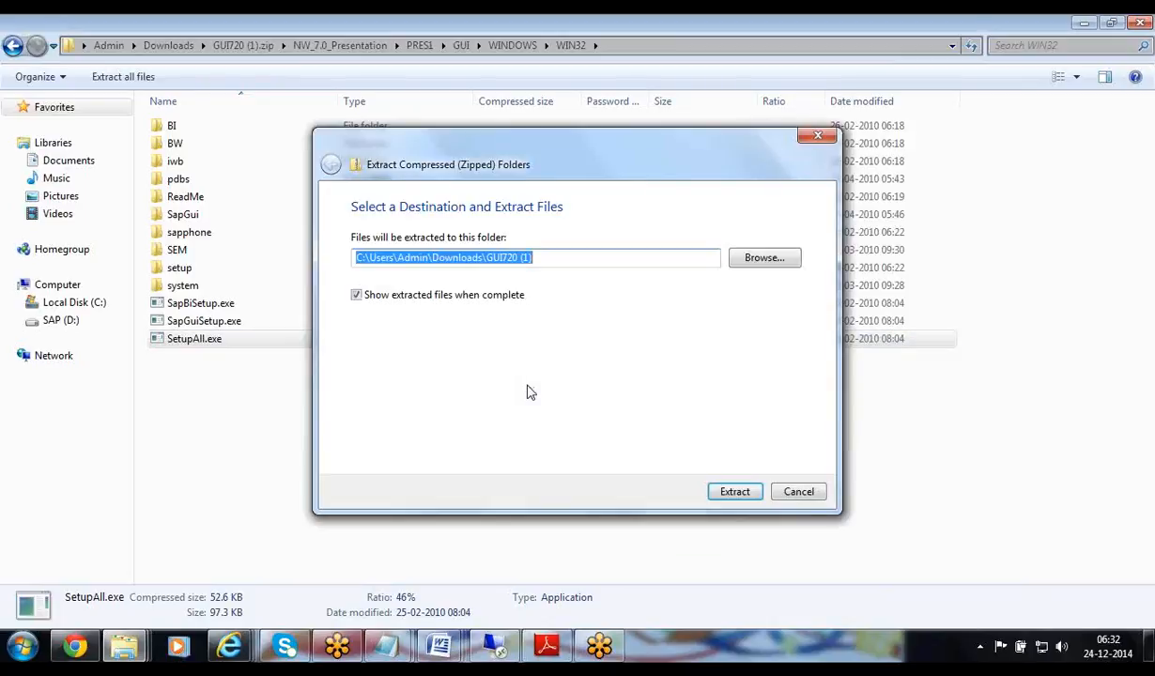
click(731, 496)
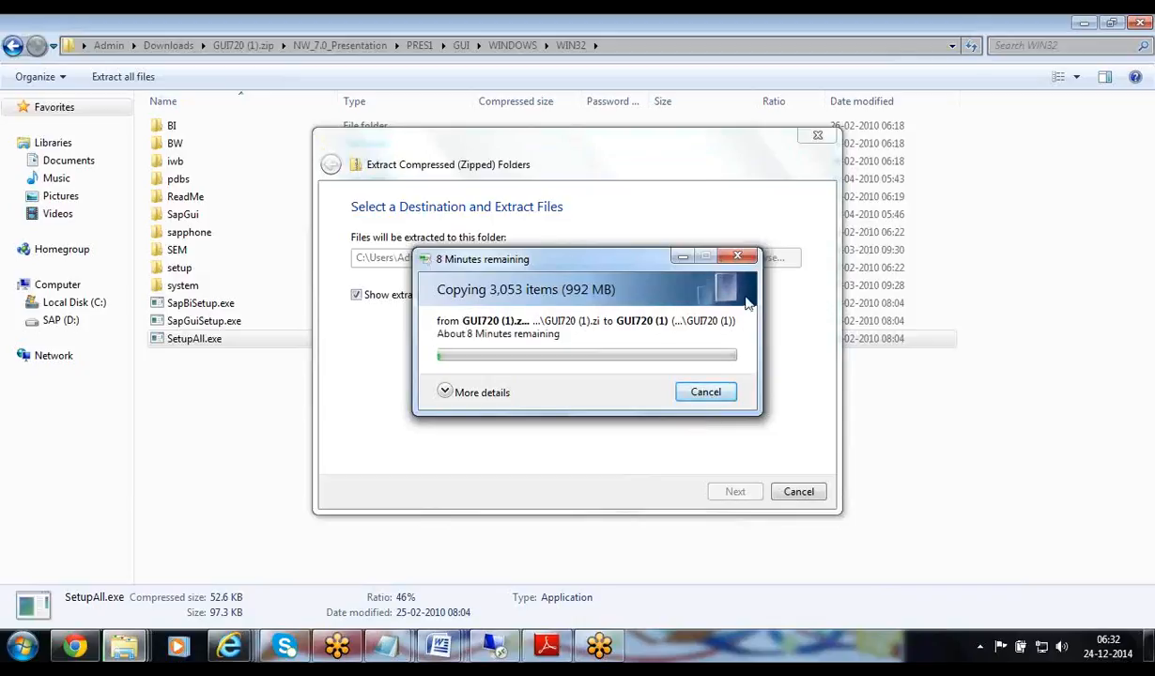
click(741, 259)
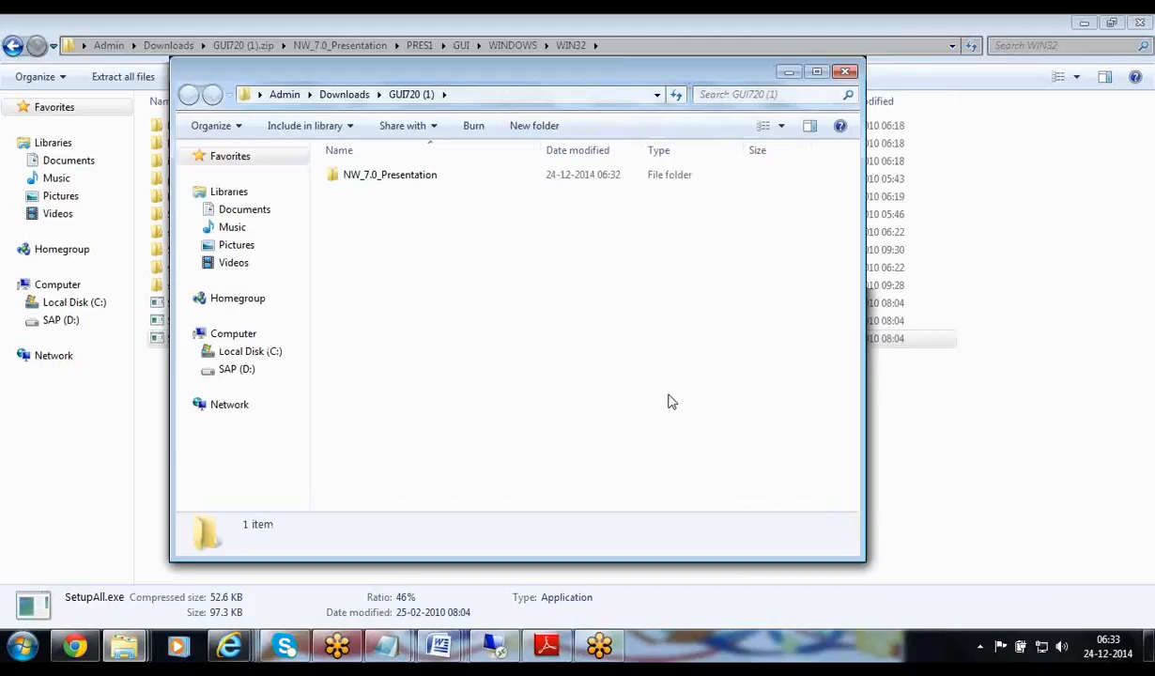
click(844, 71)
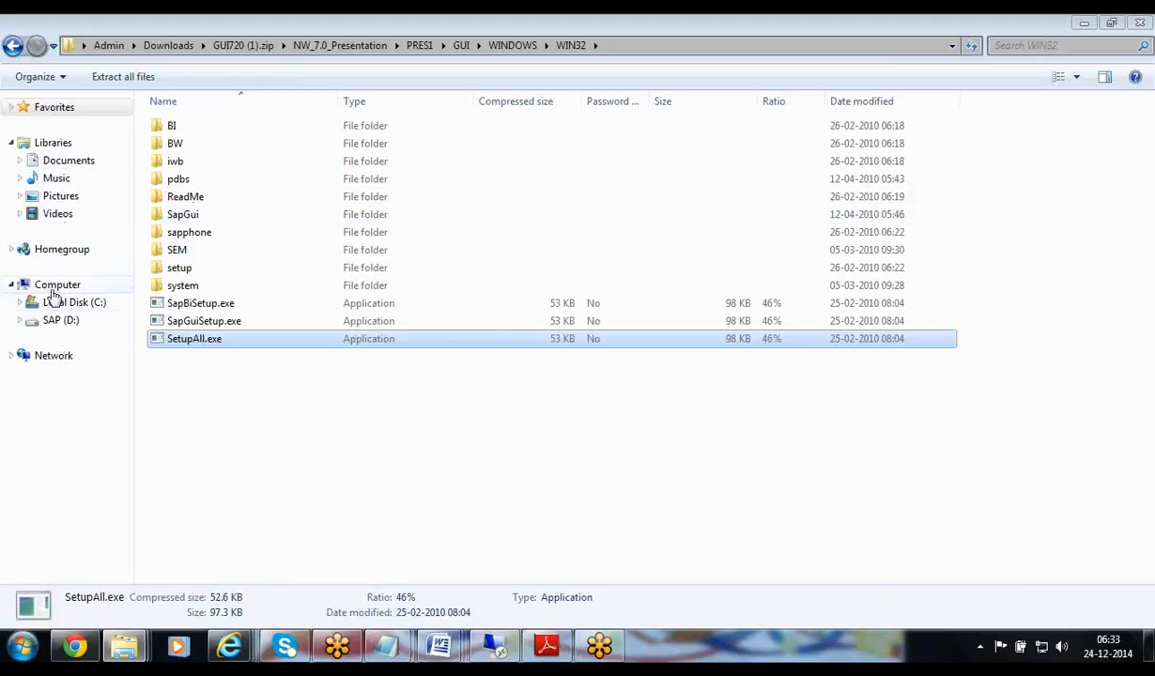
Show the Documents library and expand Favorites in the navigation pane
click(65, 164)
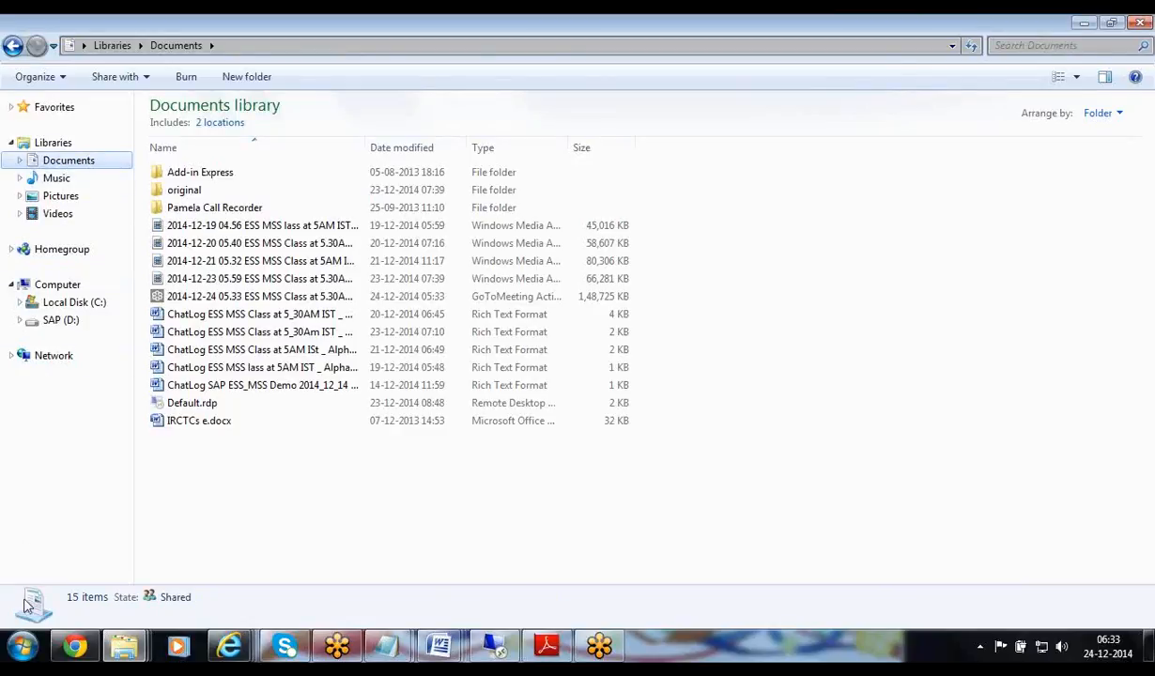
click(22, 646)
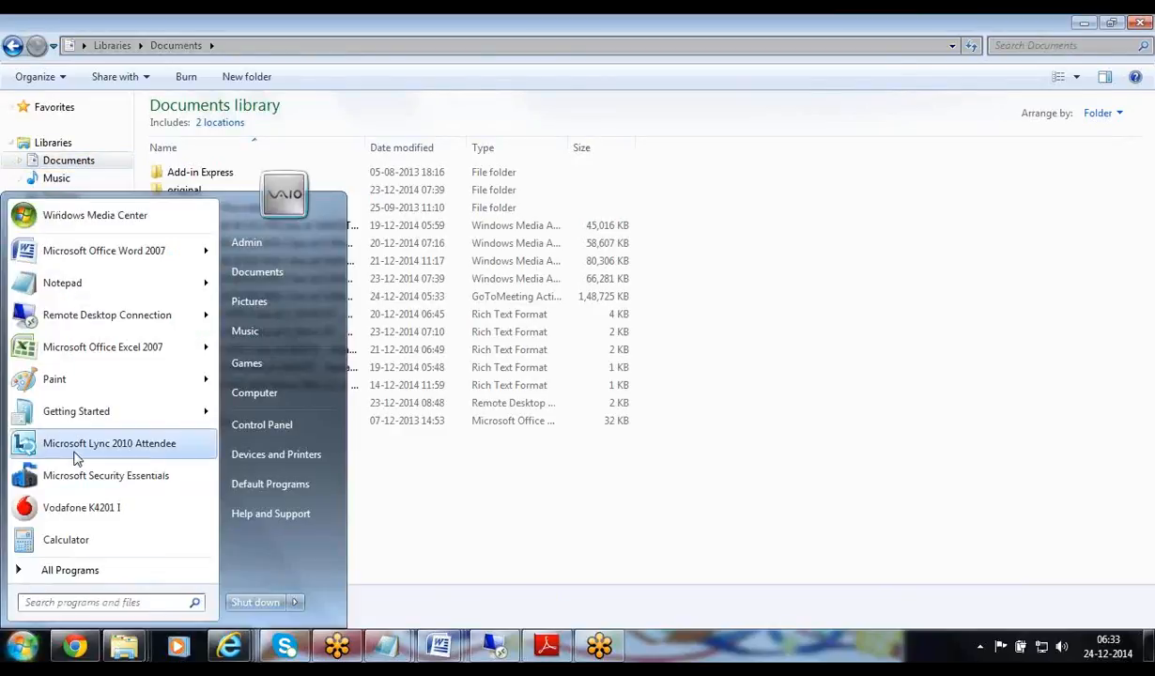
click(15, 110)
click(15, 111)
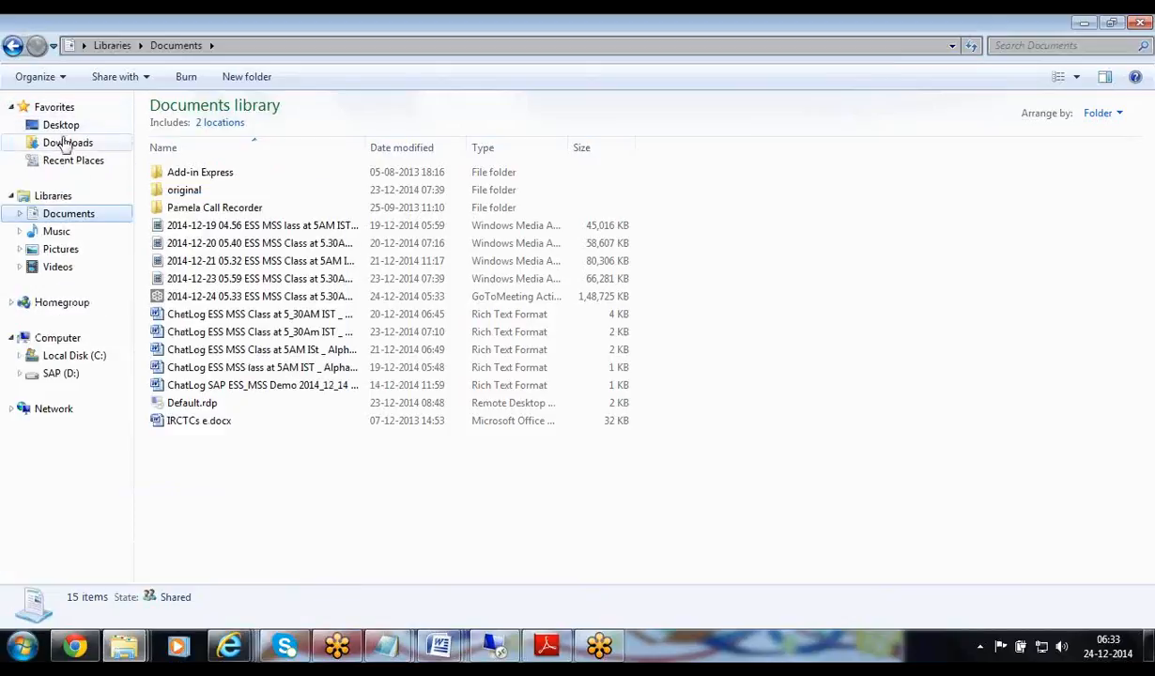
Go to Downloads > SAP GUI 7.10 > SAP GUI 7.10 and launch SetupAll.exe
click(66, 142)
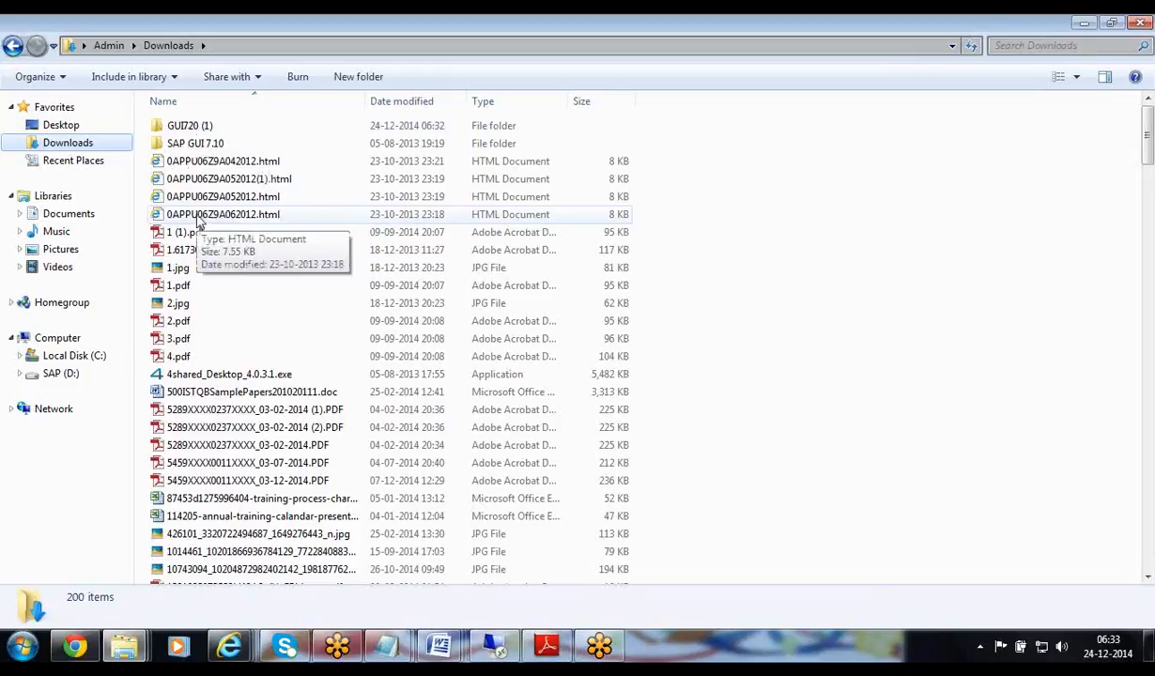
double_click(195, 148)
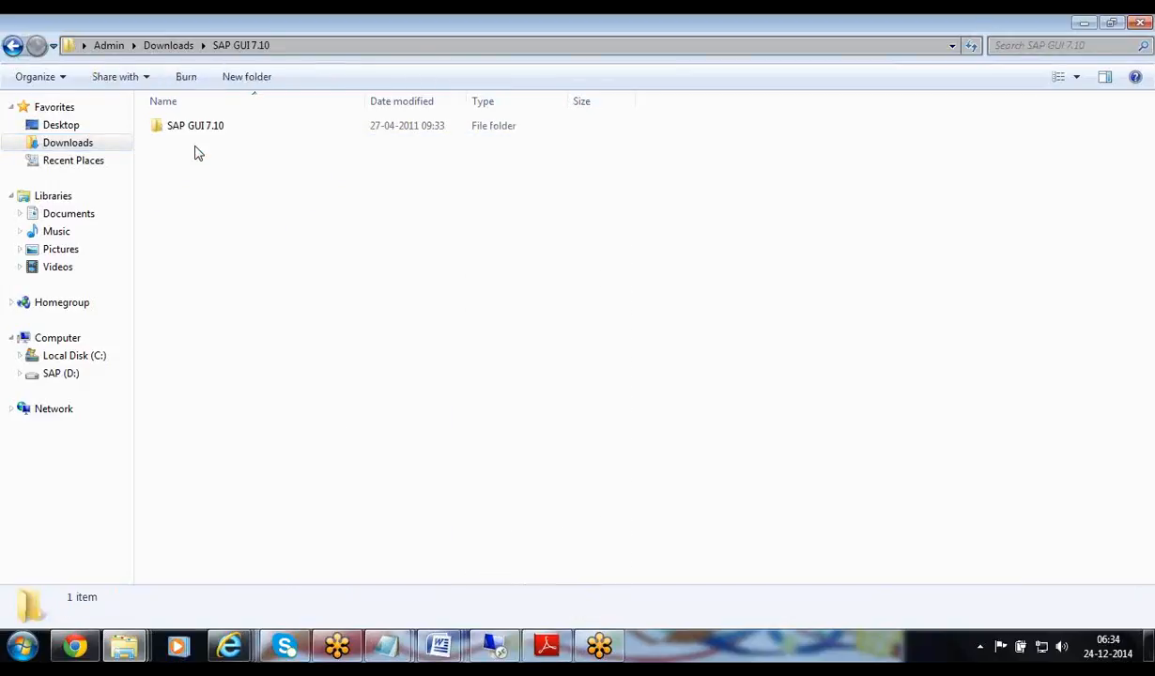
double_click(189, 132)
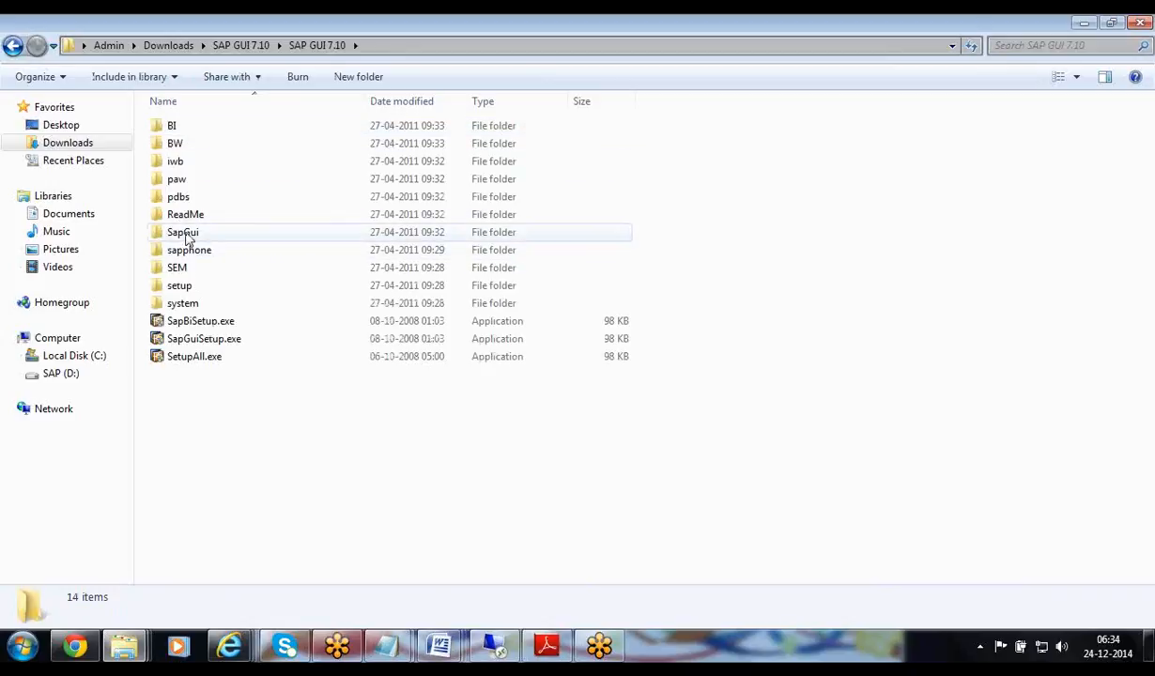
double_click(188, 358)
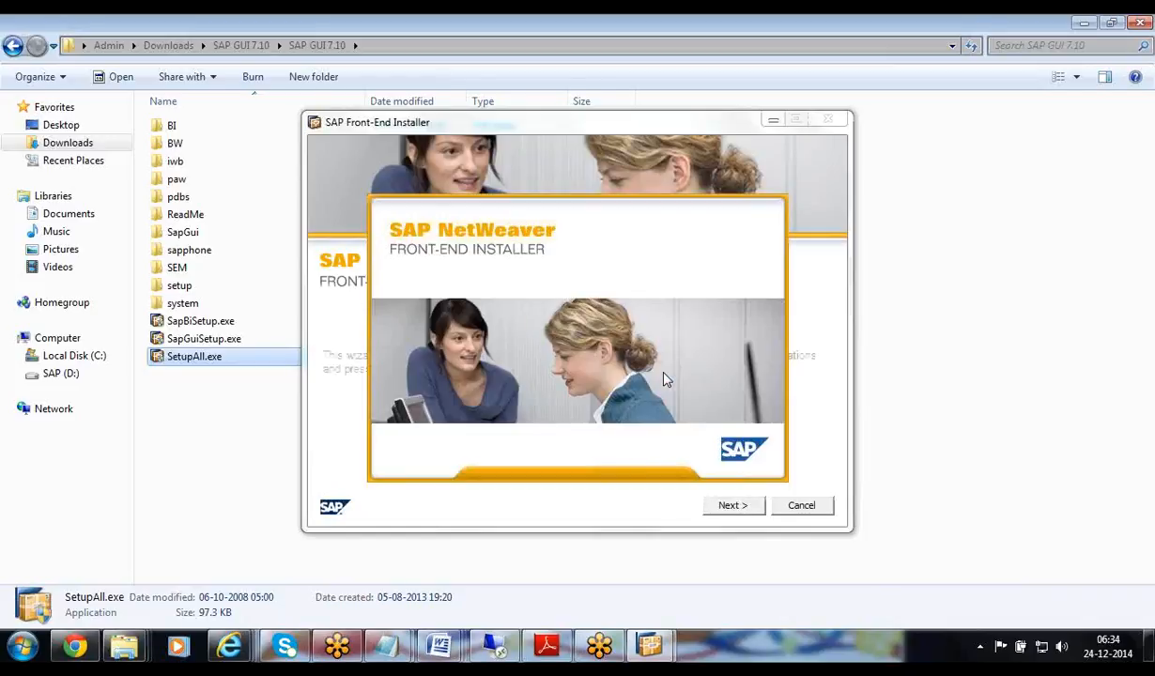
Advance past the Front-End Installer welcome page to the component list
click(742, 507)
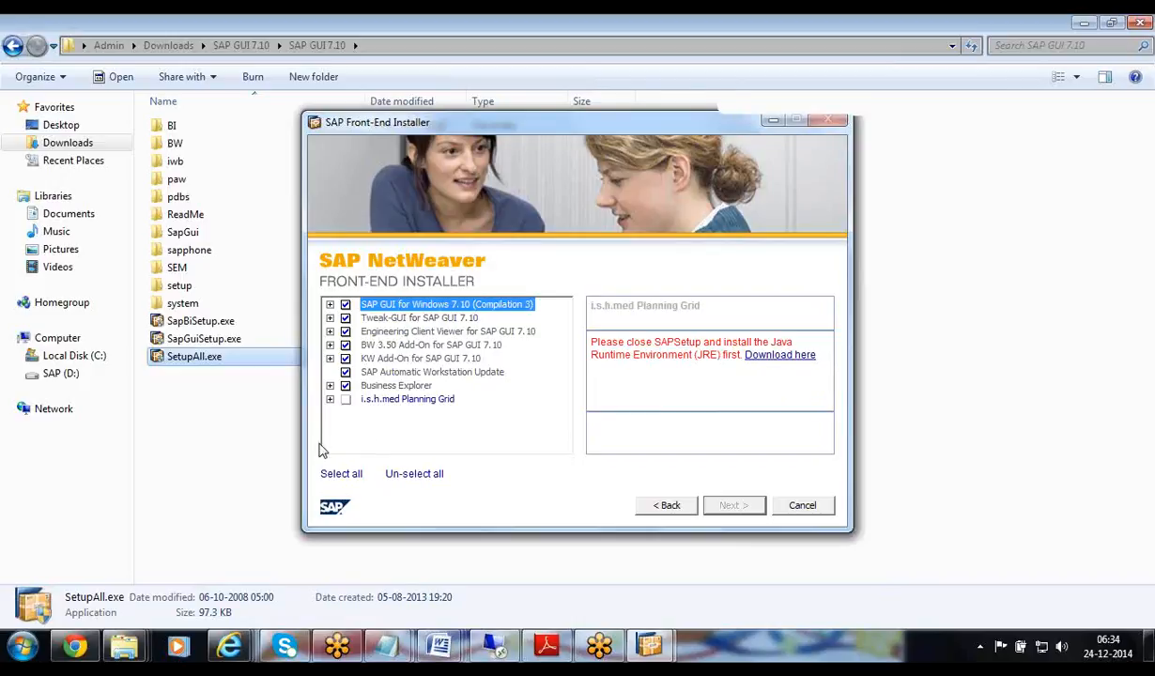
click(22, 647)
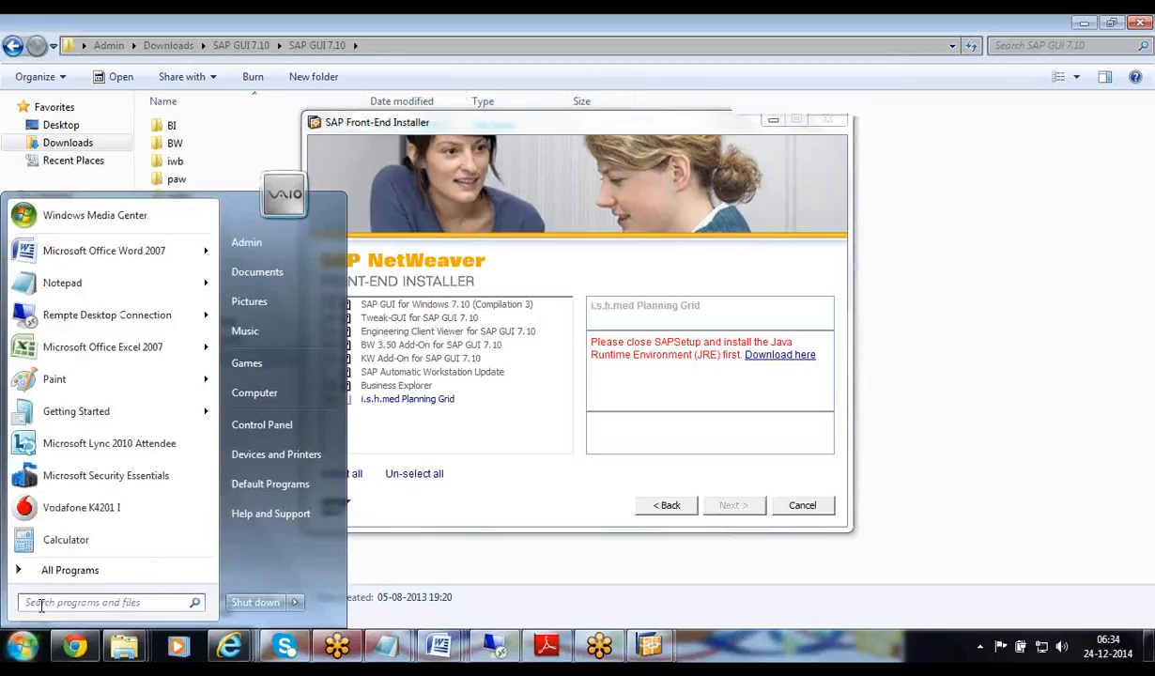
Launch SAP Logon from the SAP Front End folder under All Programs
click(41, 603)
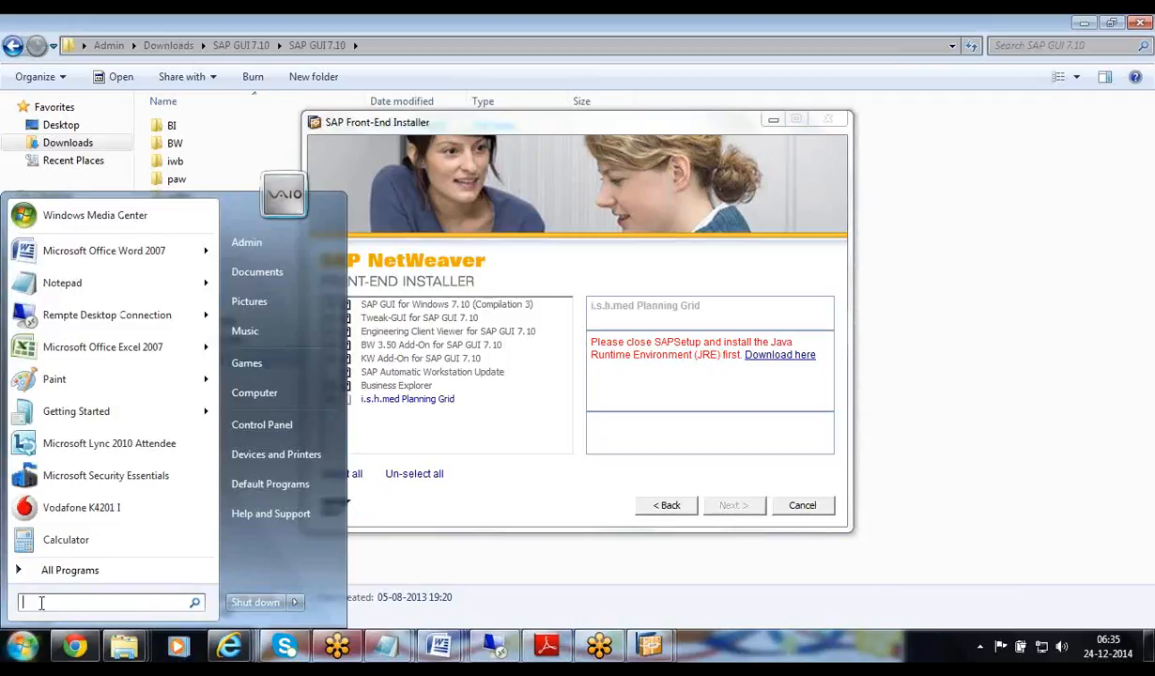
click(49, 572)
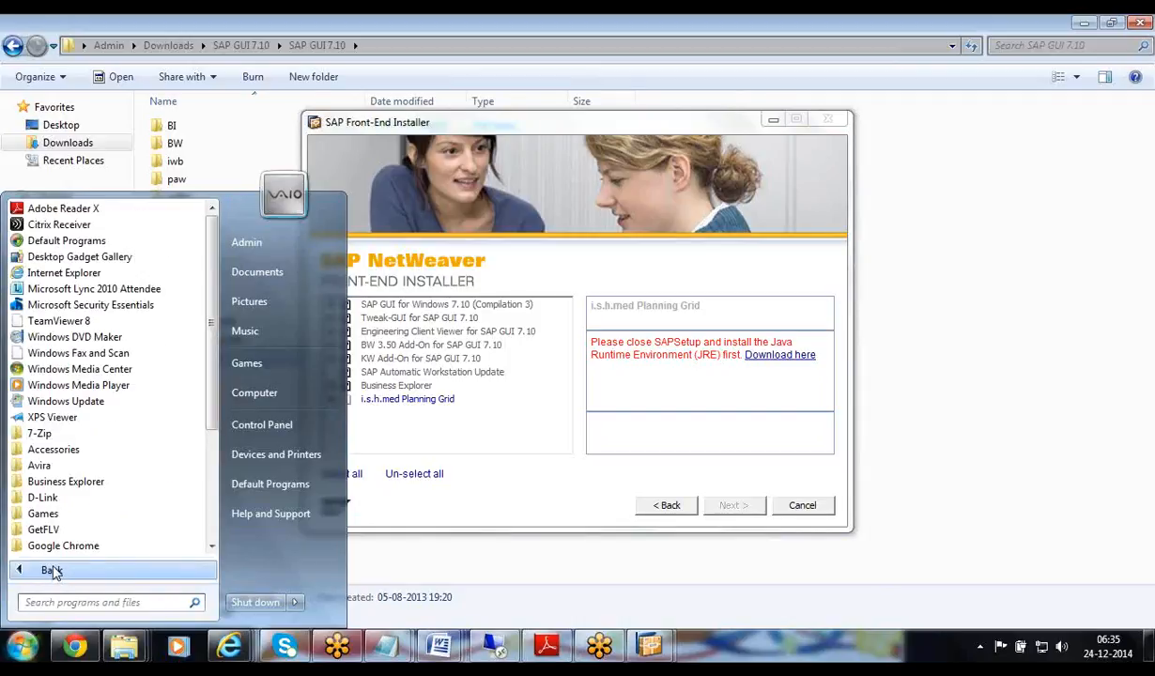
drag(208, 402, 215, 510)
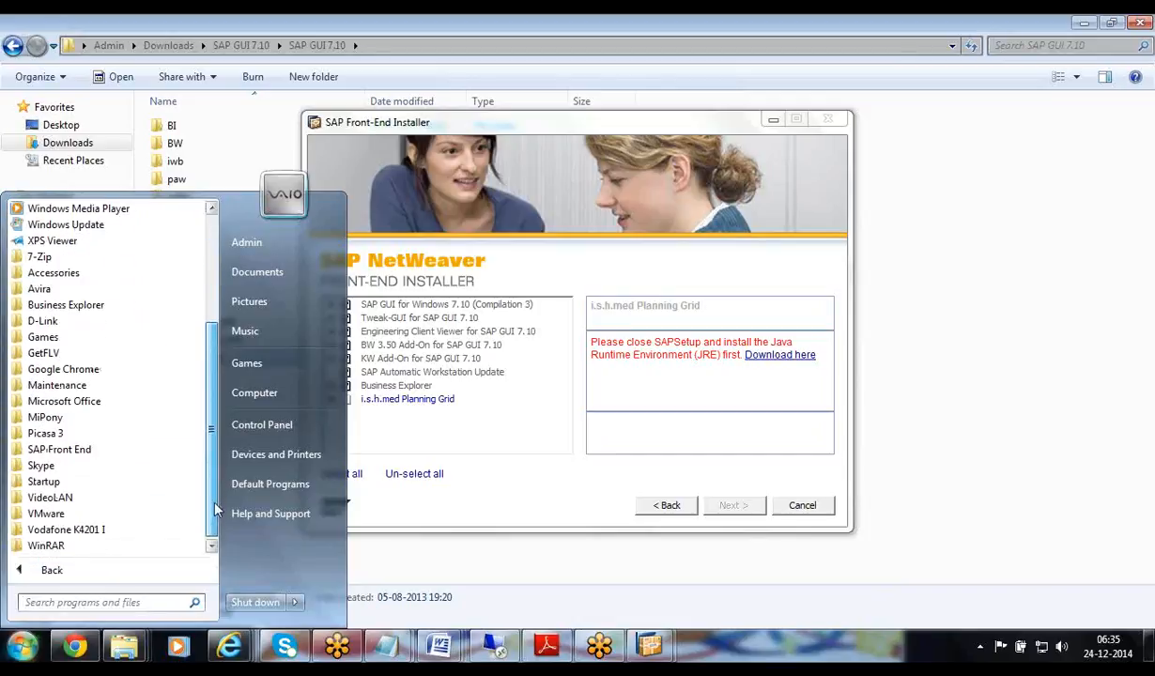
click(120, 452)
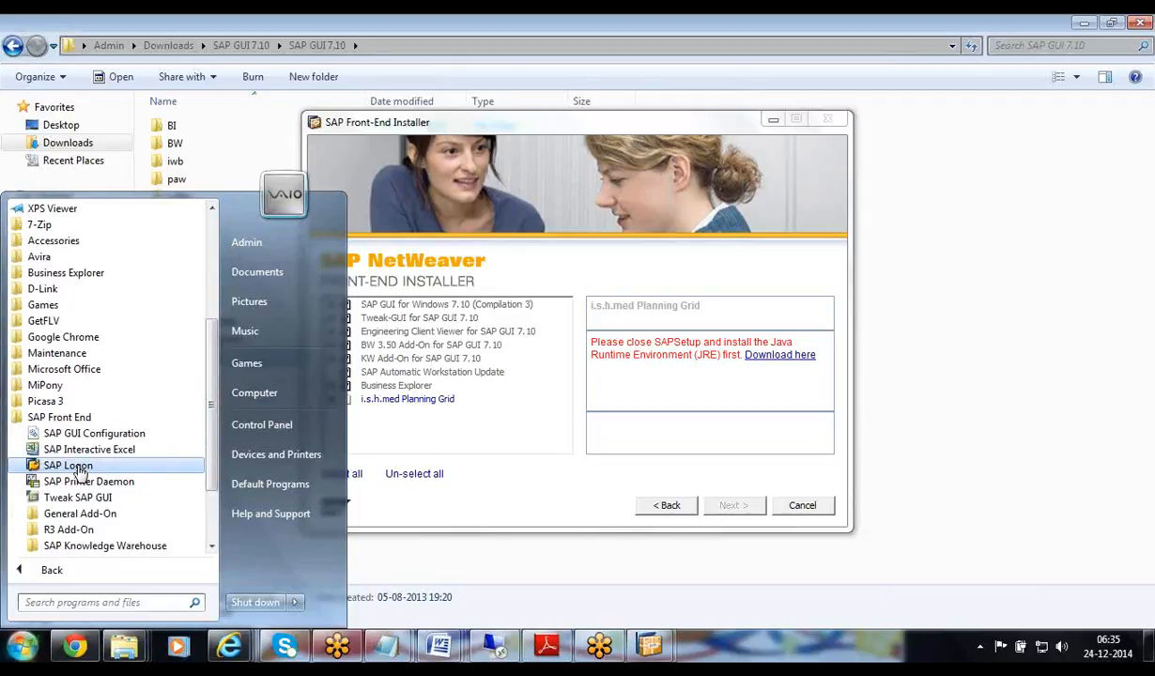
click(79, 467)
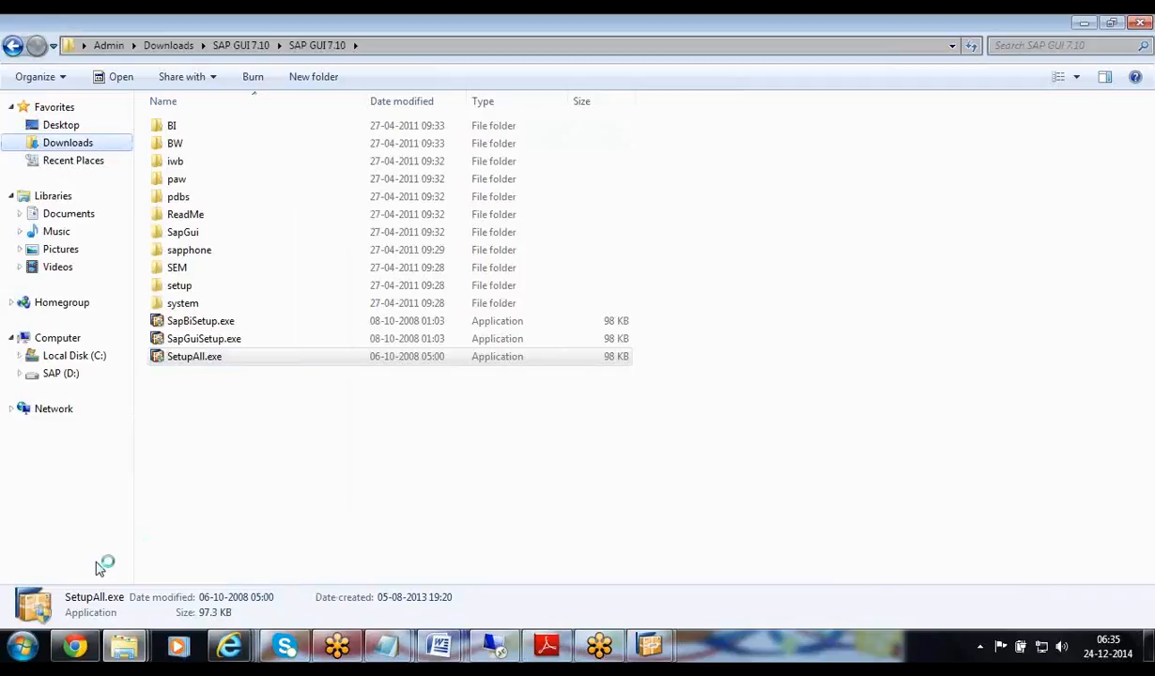
Close Explorer, cancel the installer's component selection, and start logging on to SAP AG
click(21, 638)
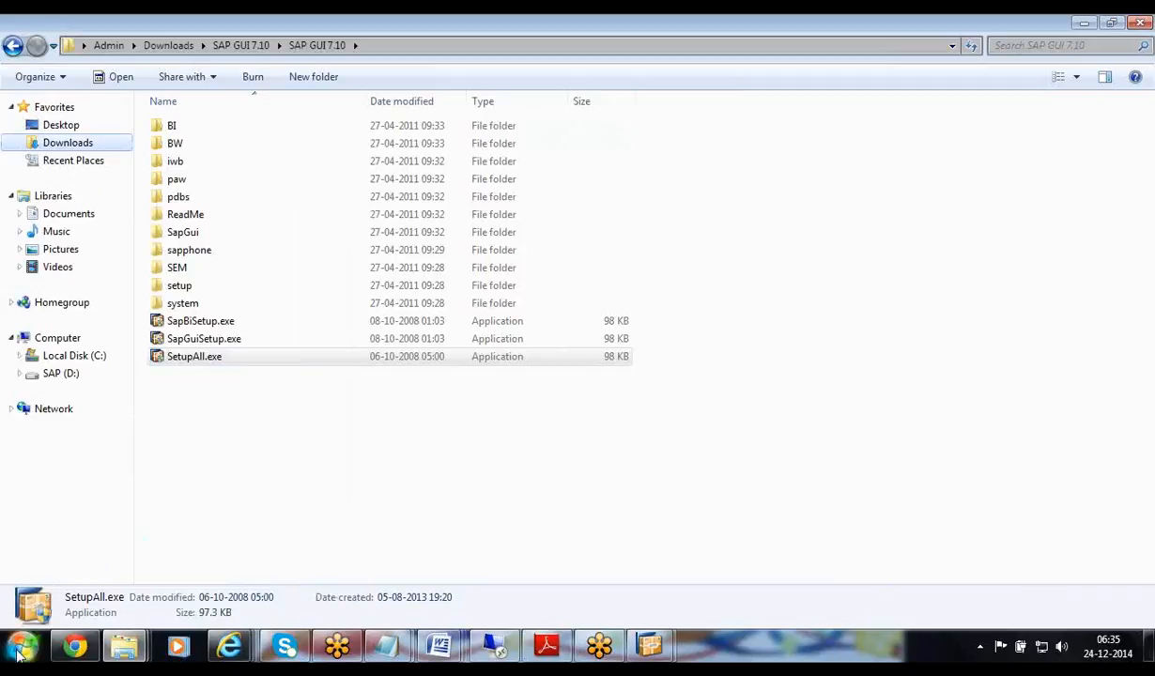
click(70, 568)
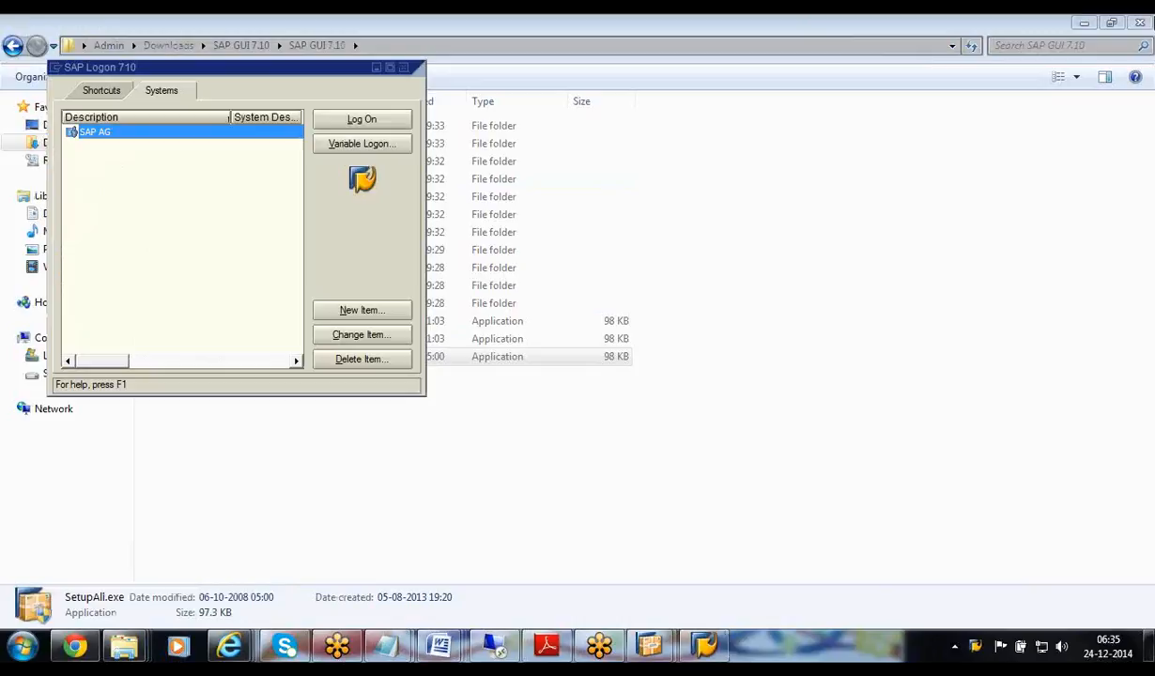
click(1138, 20)
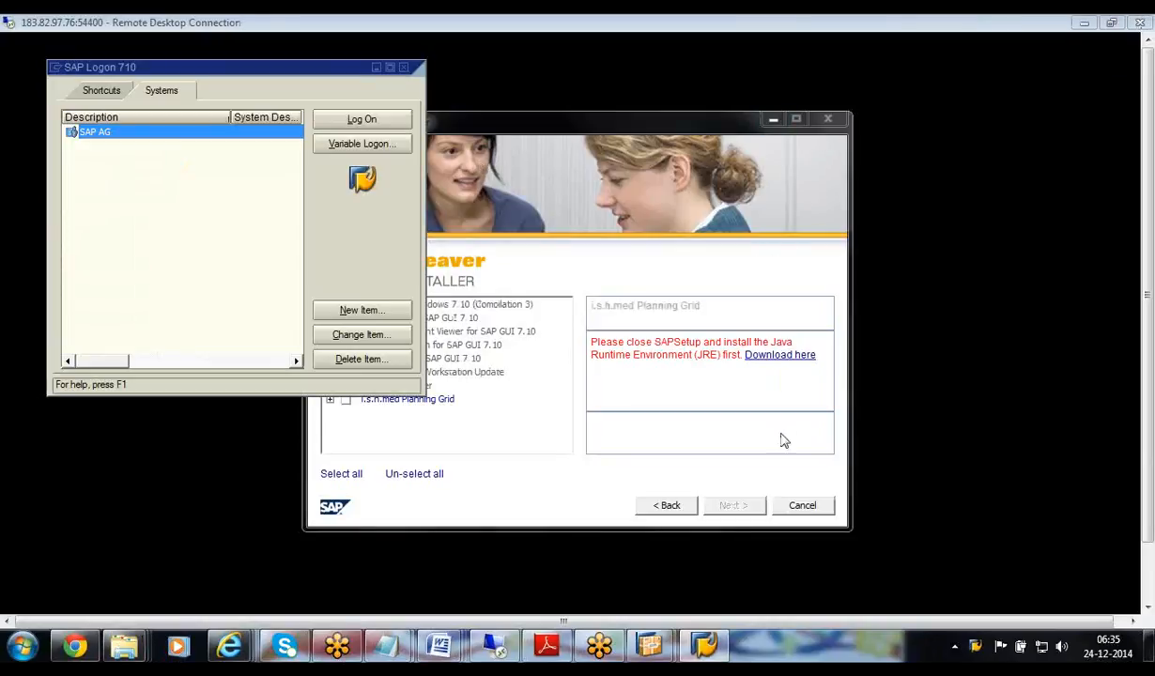
click(834, 122)
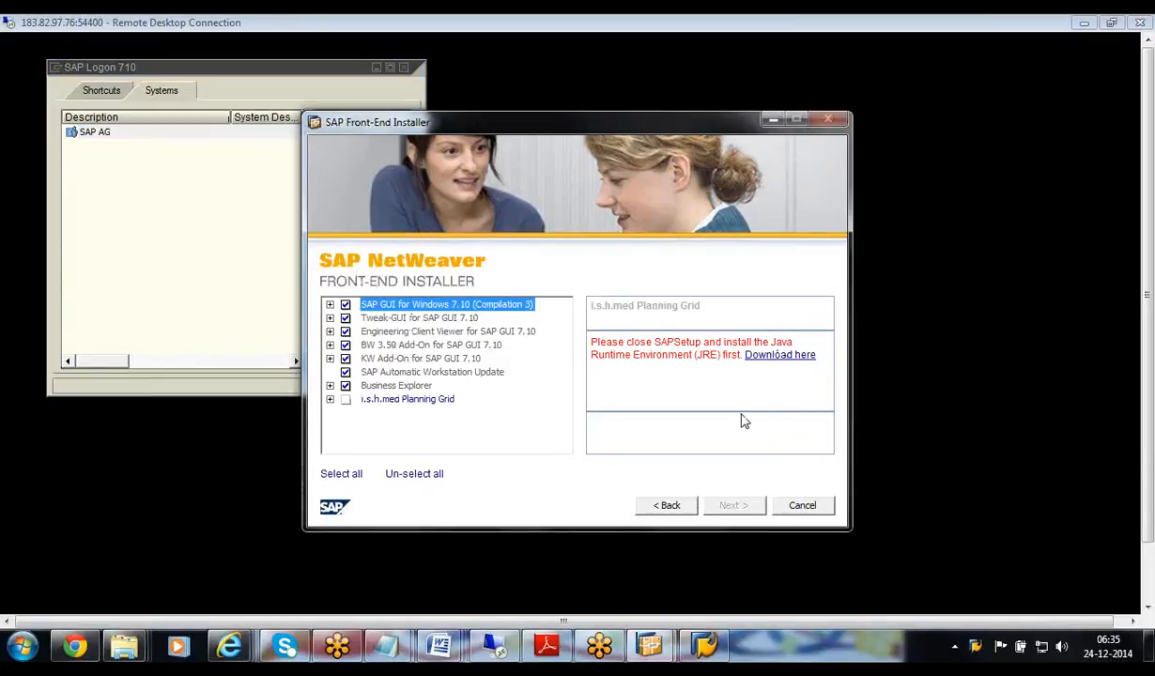
click(803, 508)
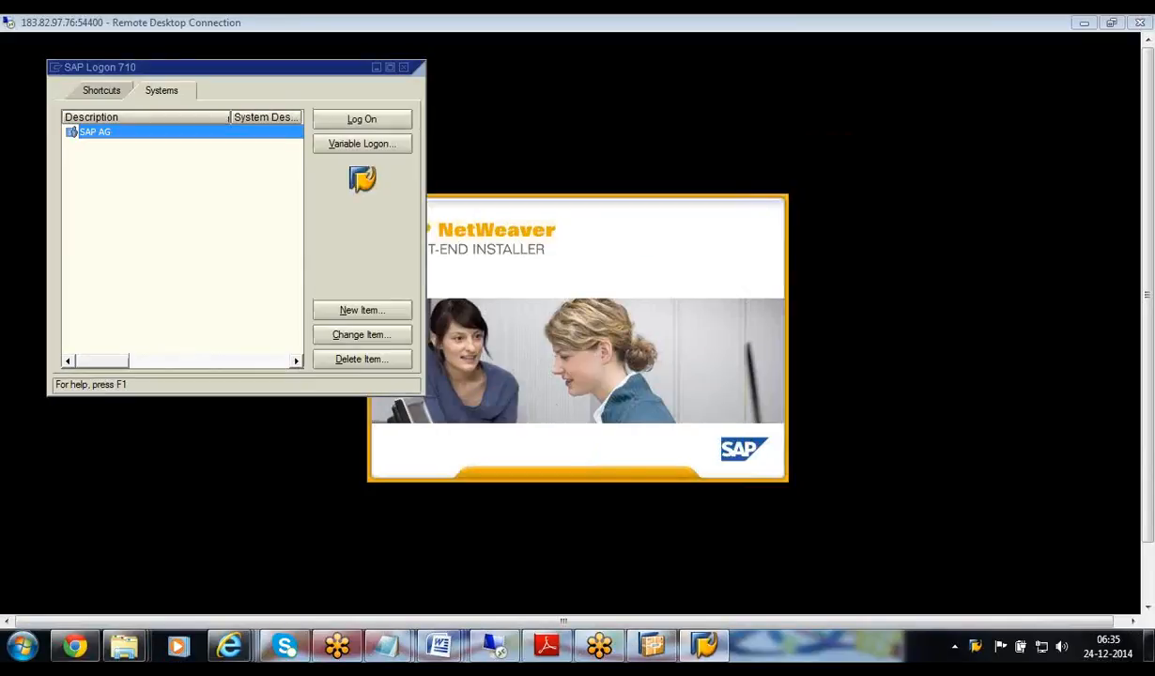
click(349, 121)
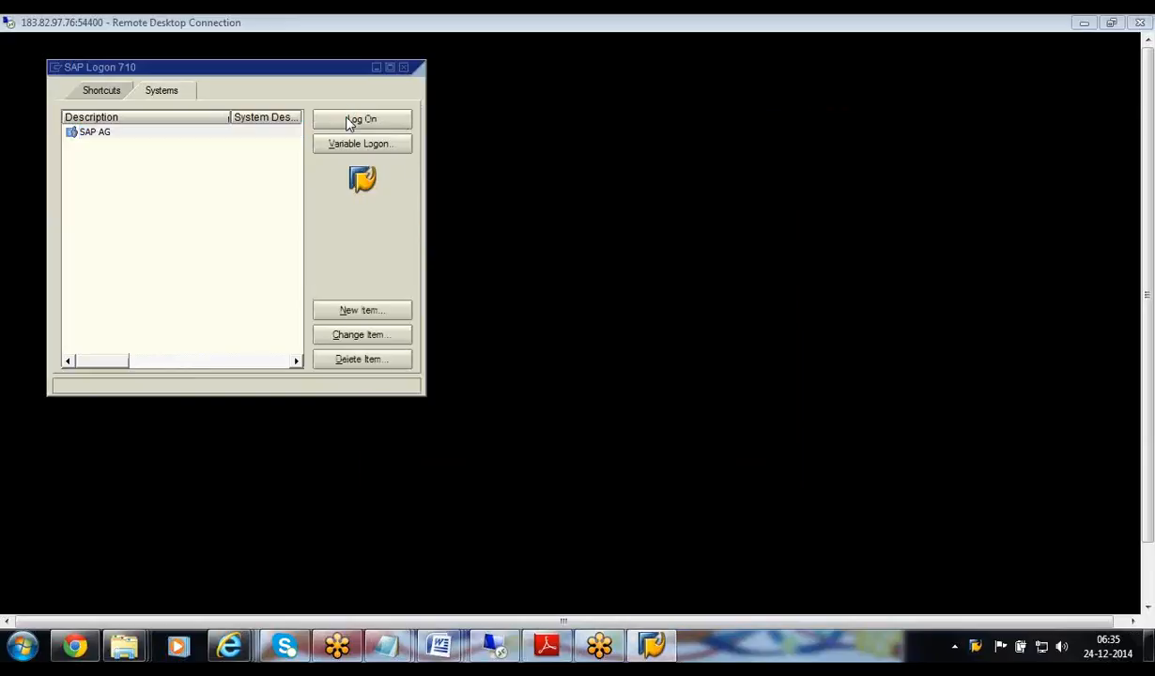
Open the SAP AG logon screen, enter the user name, and move to Password
double_click(173, 133)
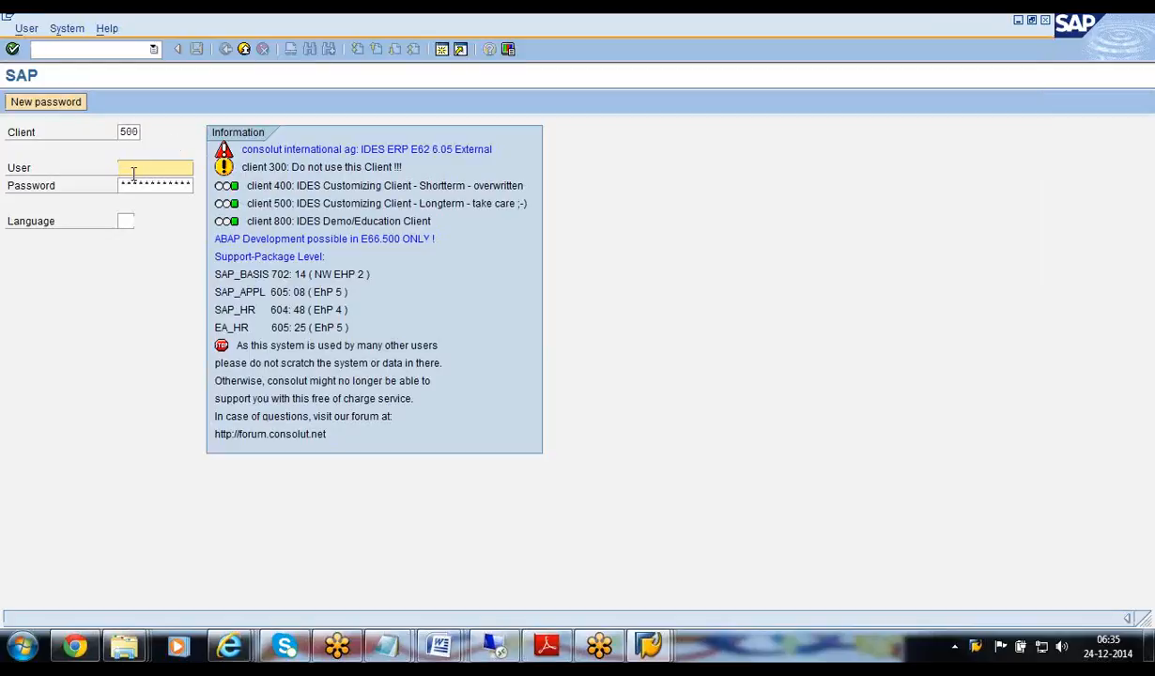
text(demouser1)
key(Tab)
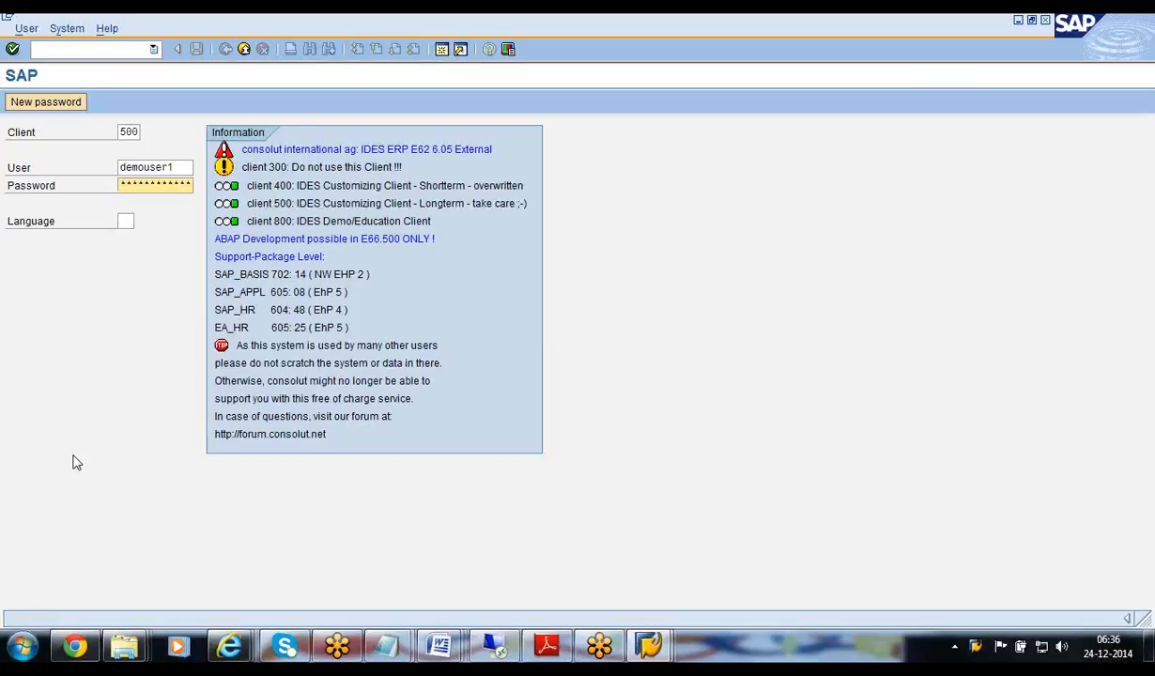
click(24, 650)
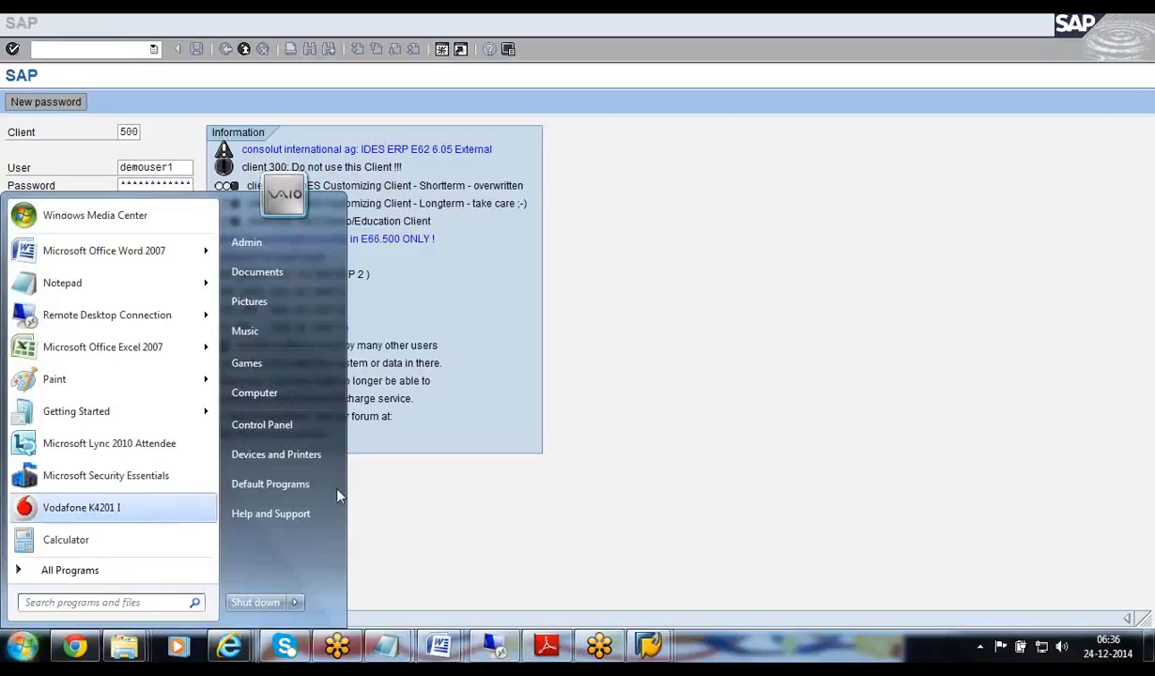
In Chrome's Gmail inbox, open 'Portal link is not working' and expand its first message
click(488, 497)
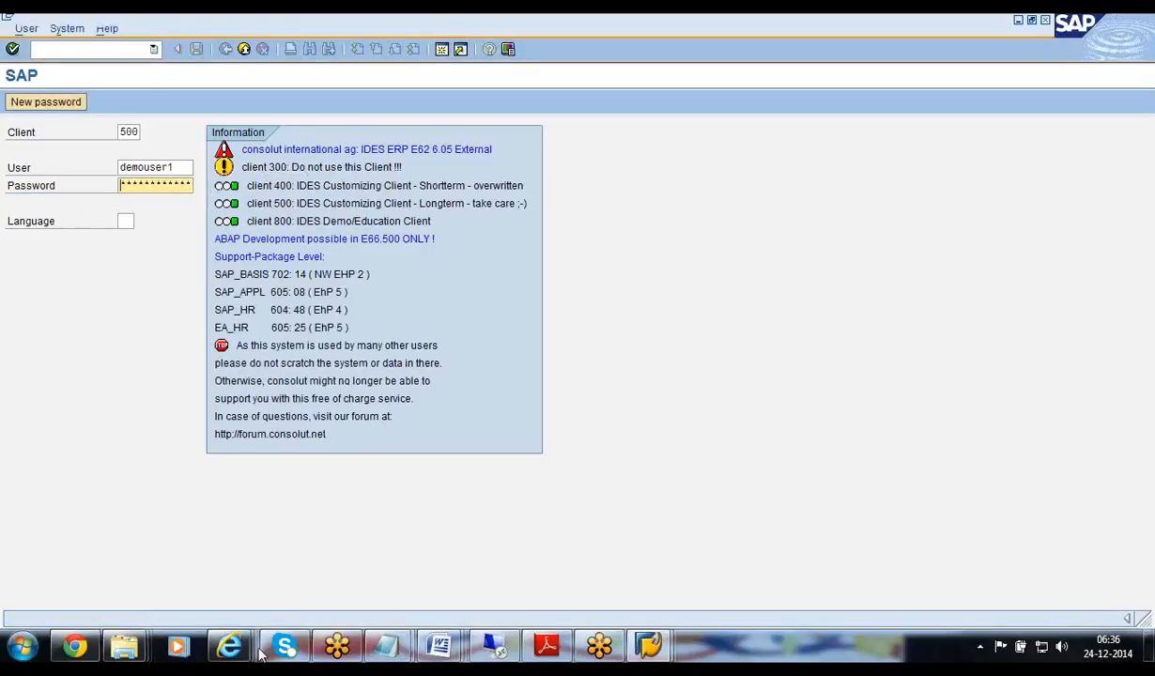
click(75, 647)
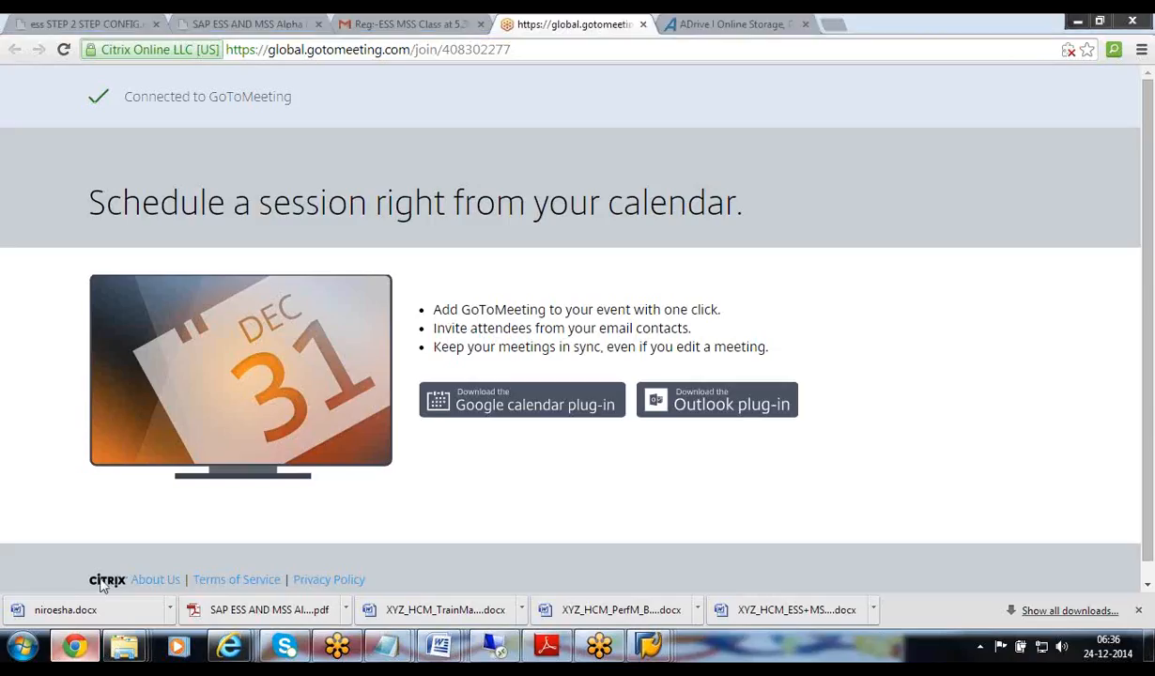
click(402, 26)
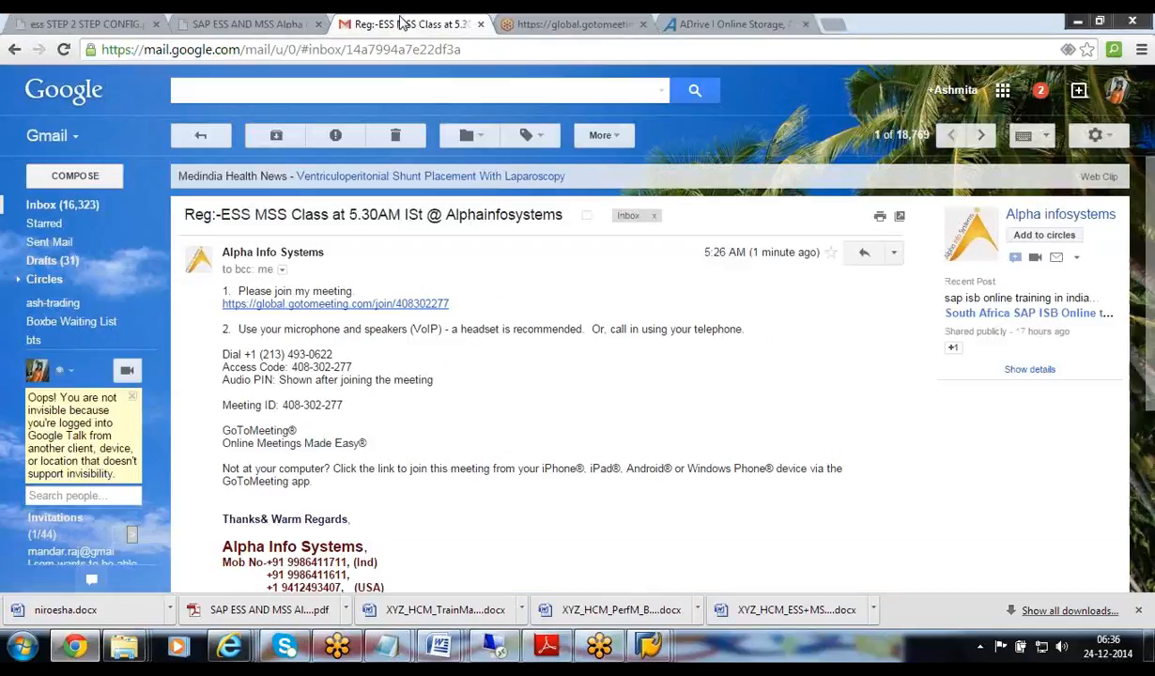
click(199, 135)
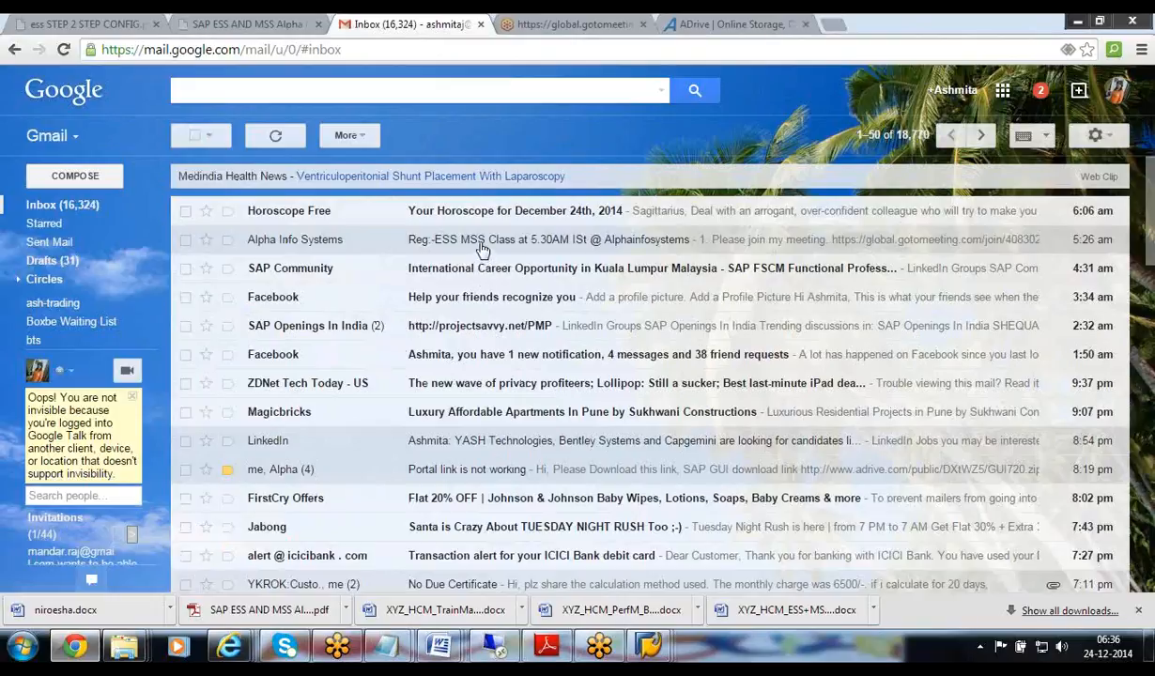
click(654, 481)
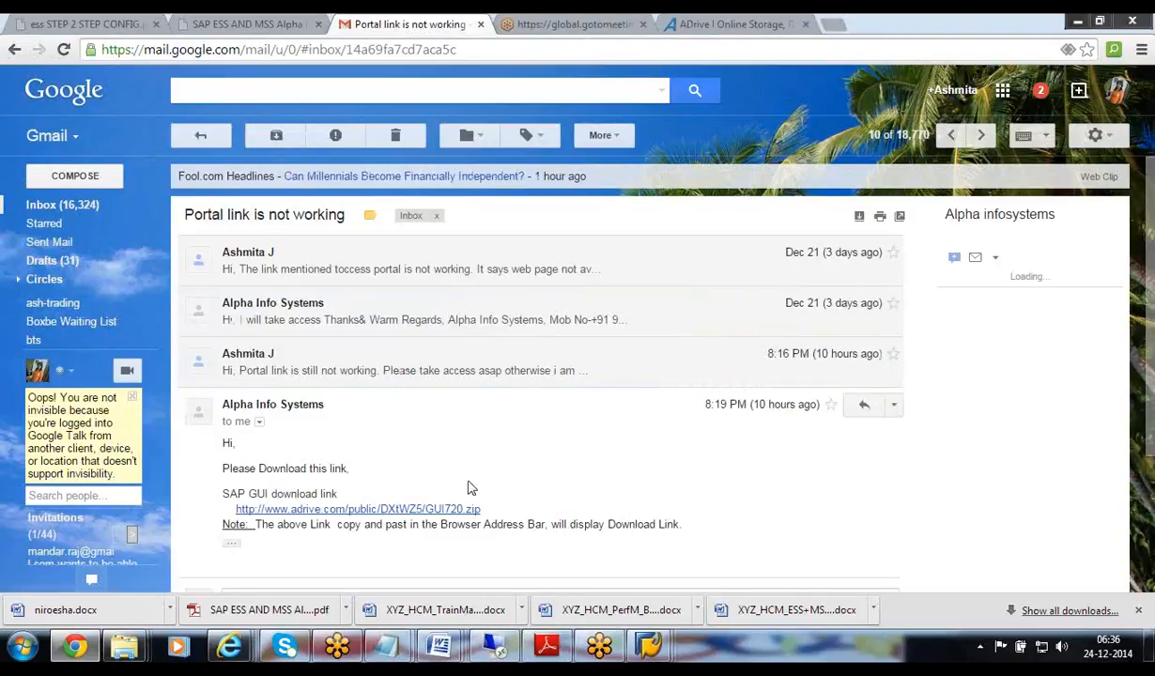
drag(1153, 313, 1154, 369)
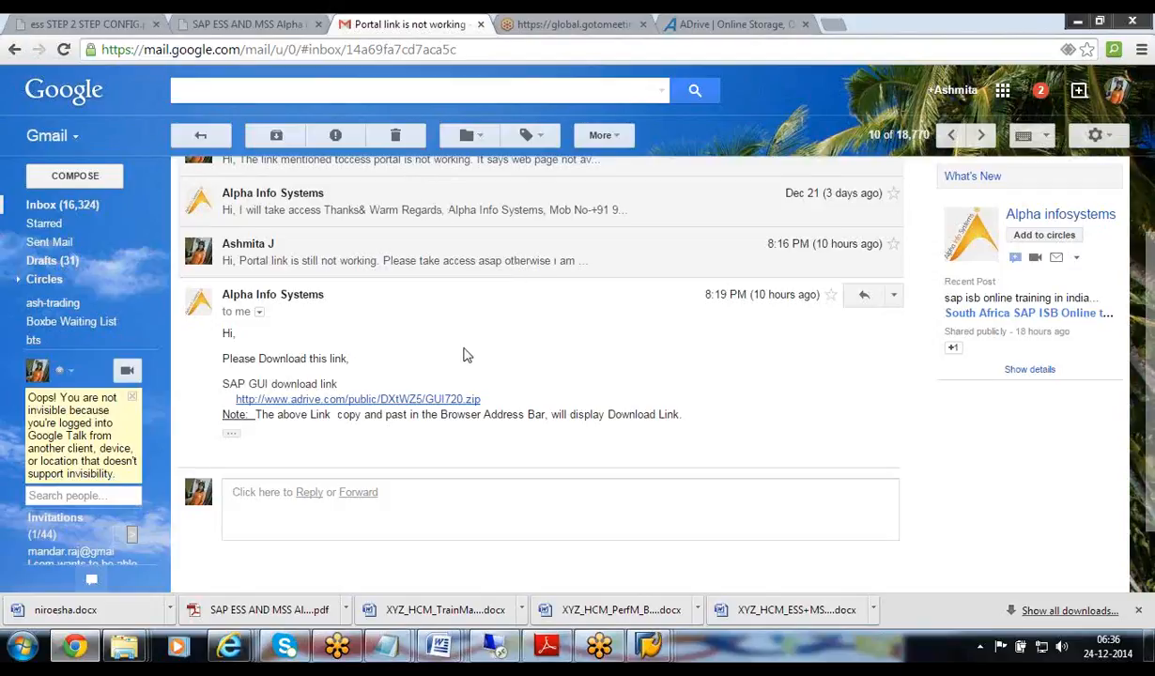
scroll(467, 356, up, 2)
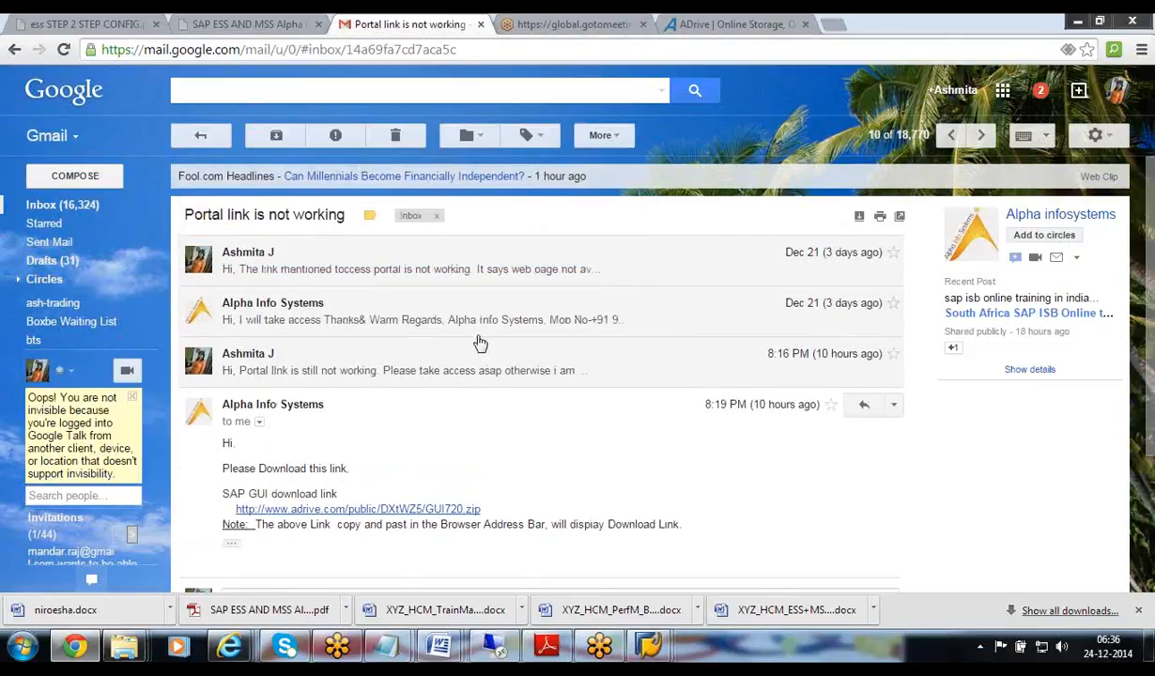
click(424, 279)
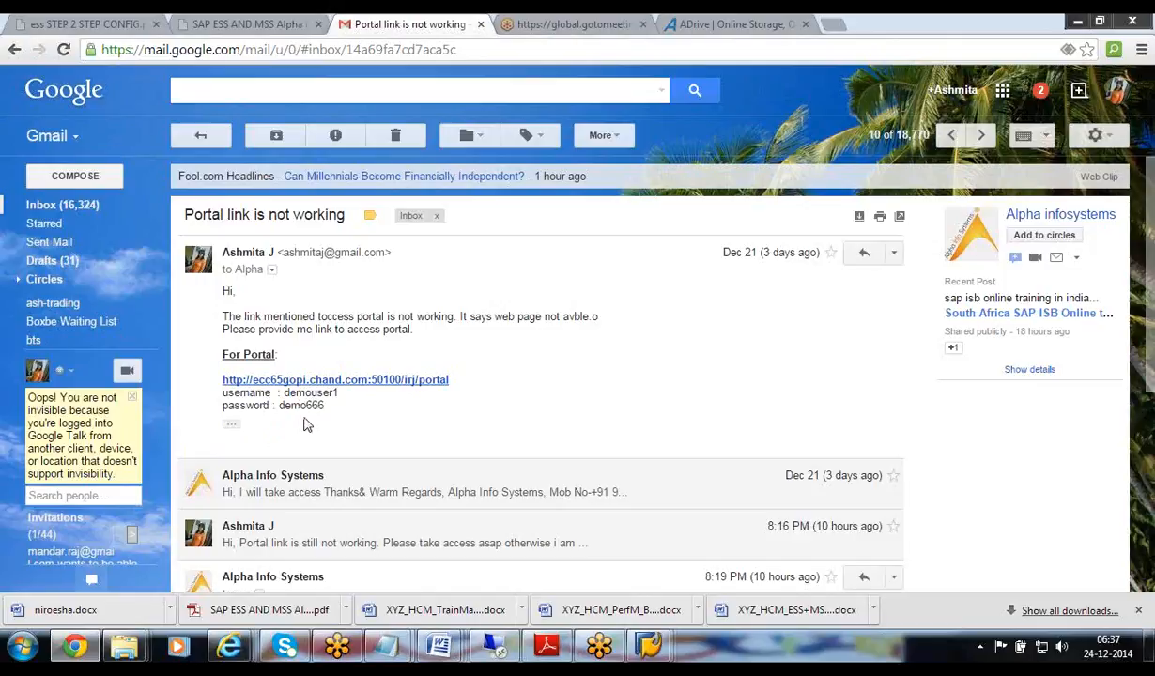
Unlock the remote desktop session by entering the account password
click(494, 646)
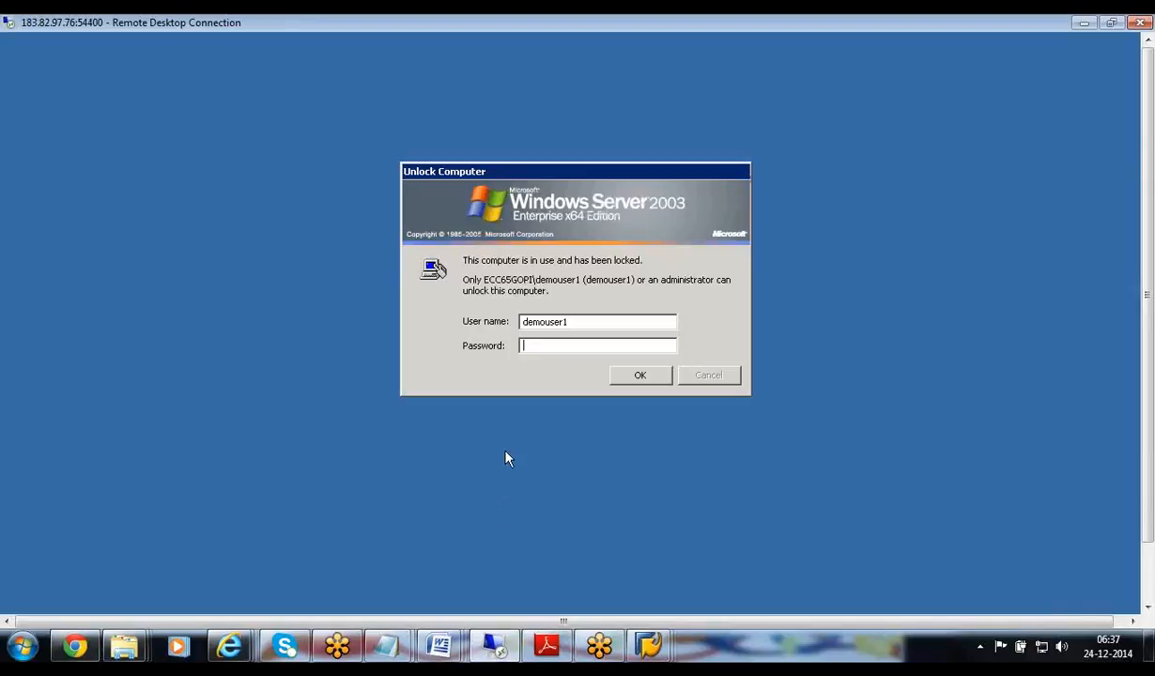
text(*******)
key(Return)
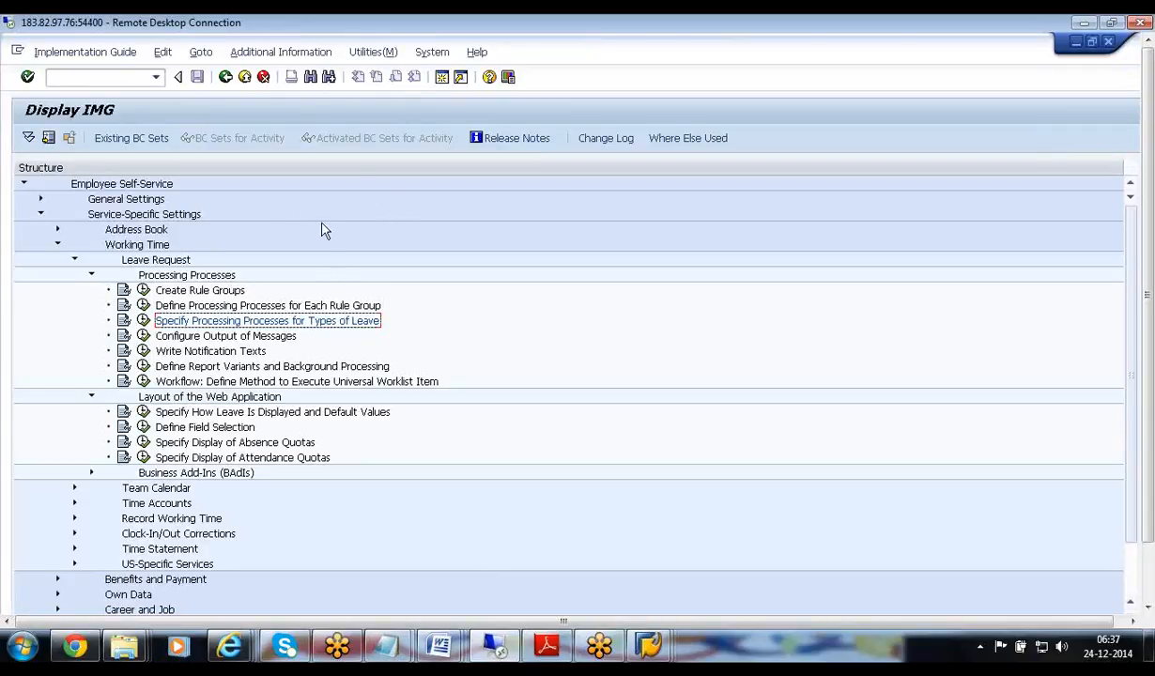
Exit the IMG structure display and bring SAP Logon 720 to the front
click(245, 78)
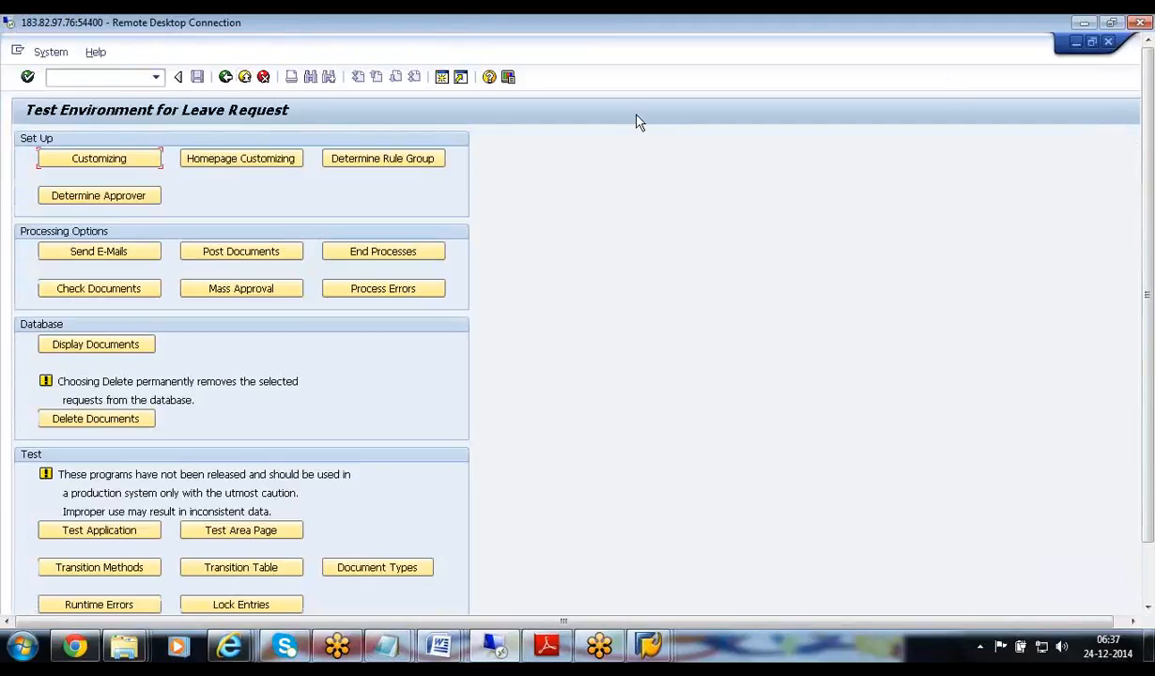
click(246, 78)
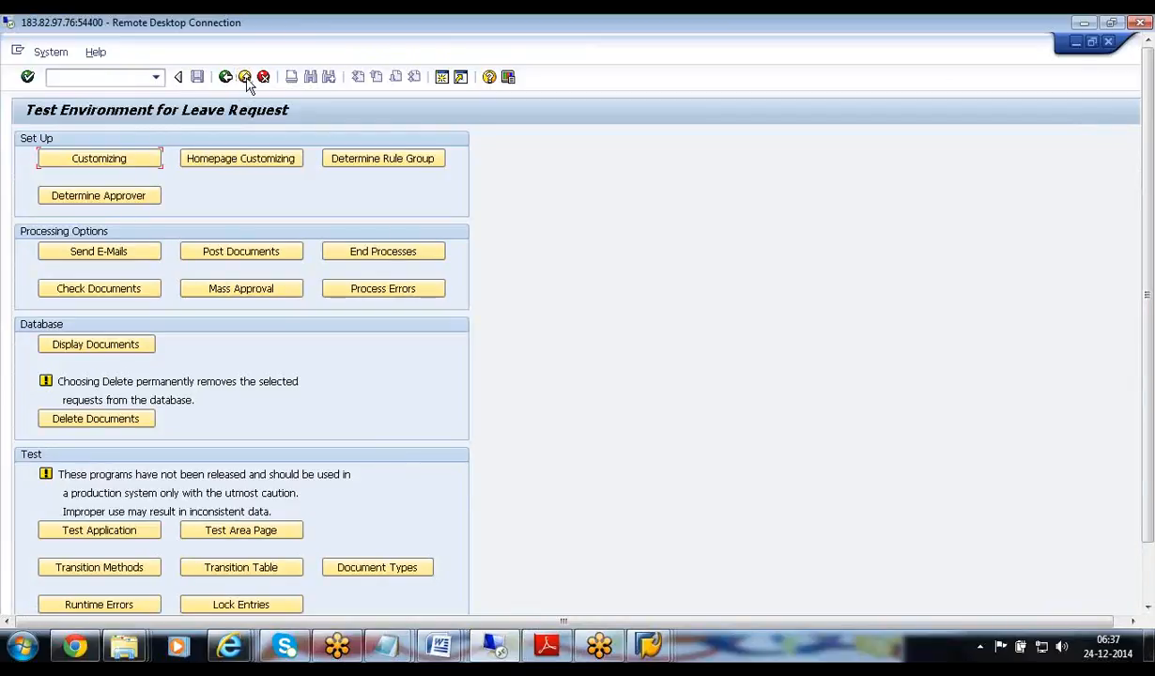
click(1148, 609)
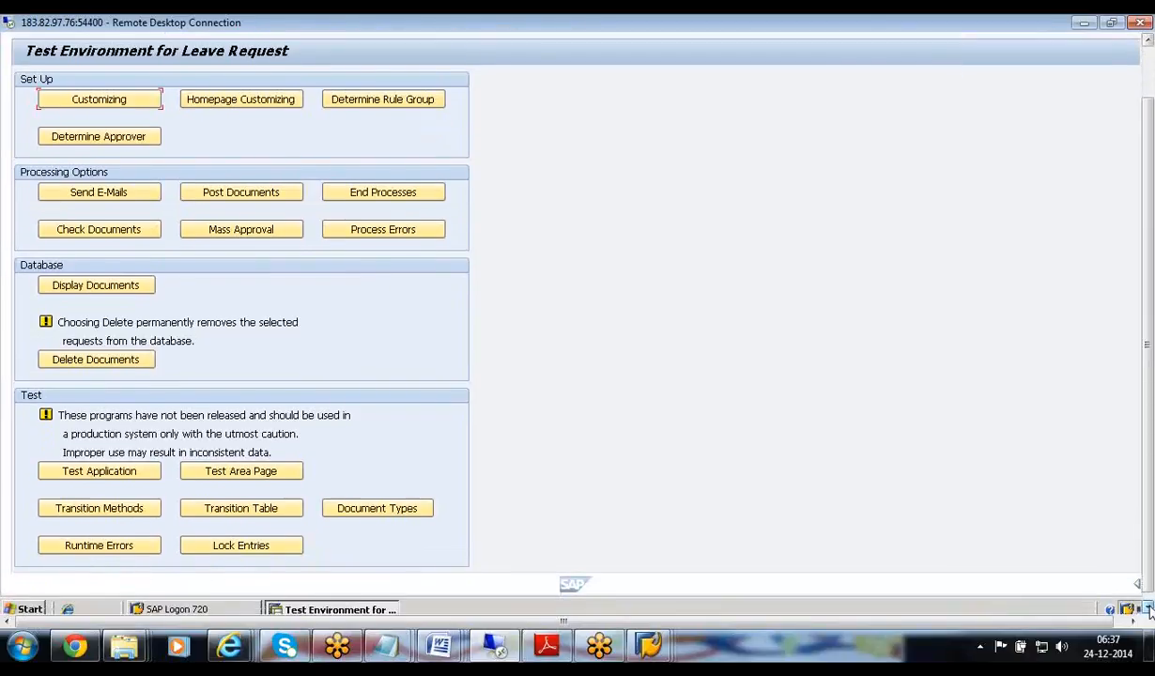
click(1148, 609)
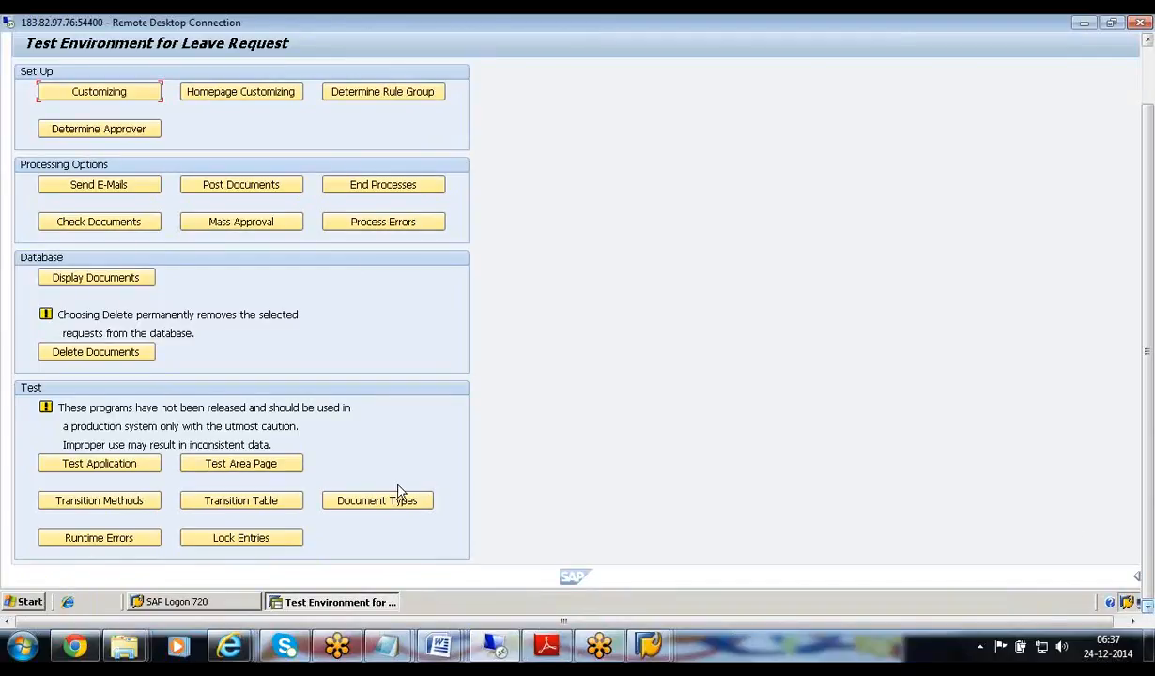
click(178, 603)
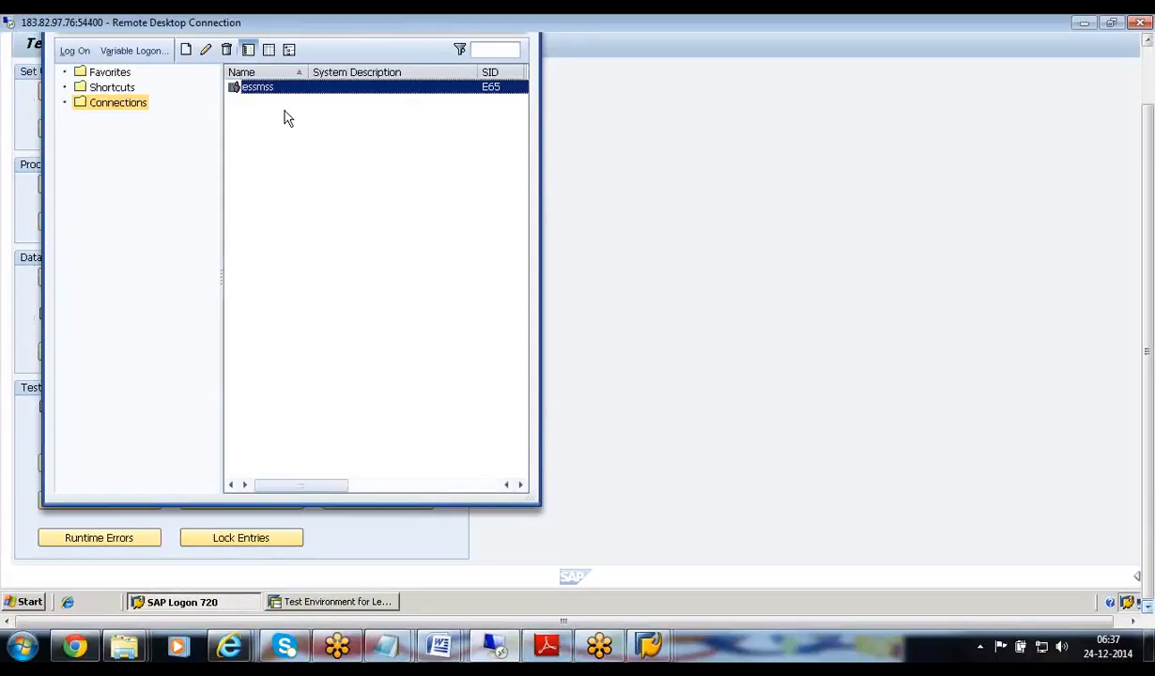
Copy the essmss application server name ecc65gopi from its properties, then close the dialog
click(207, 52)
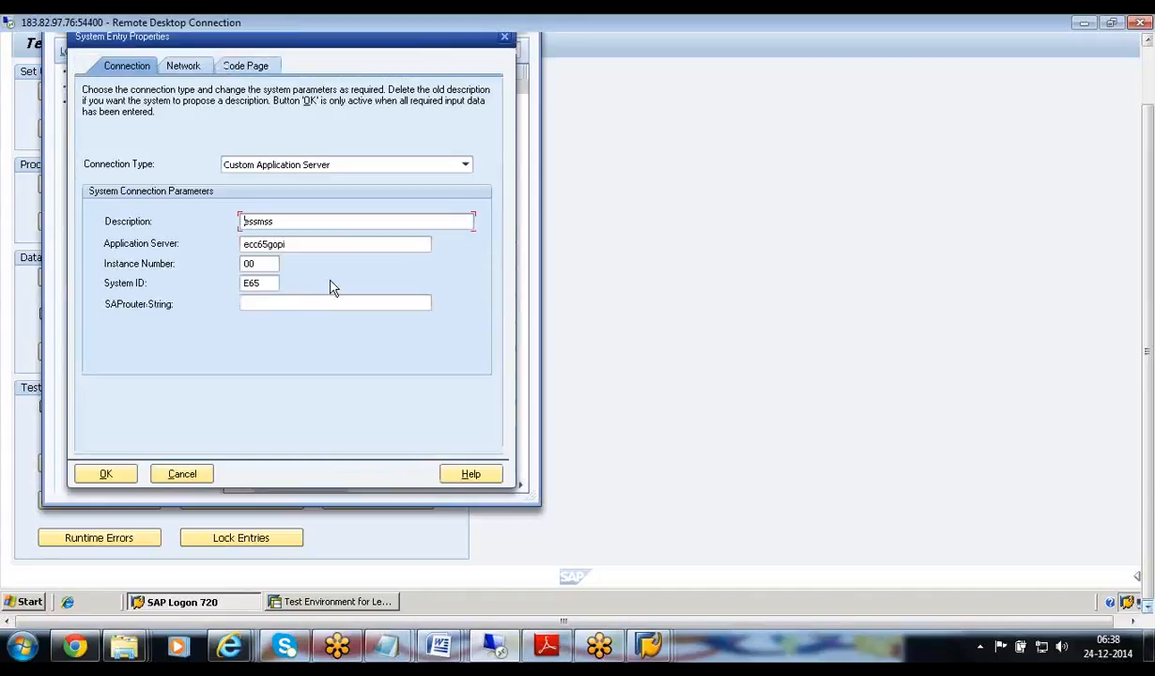
double_click(309, 245)
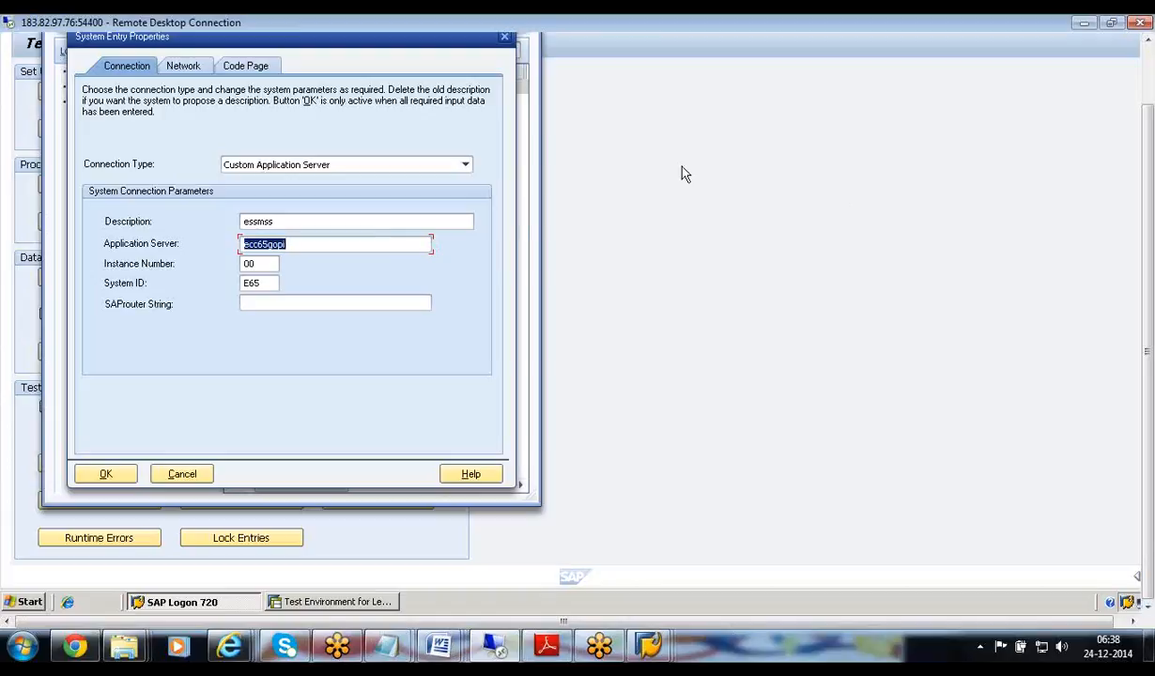
right_click(275, 248)
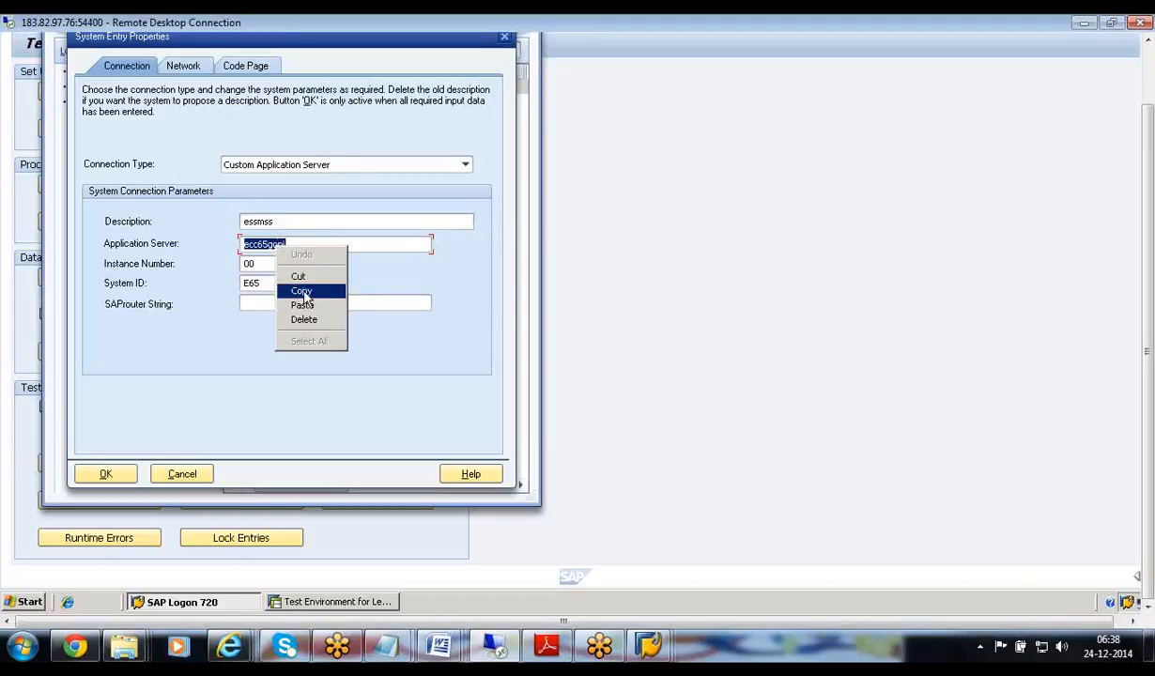
click(301, 292)
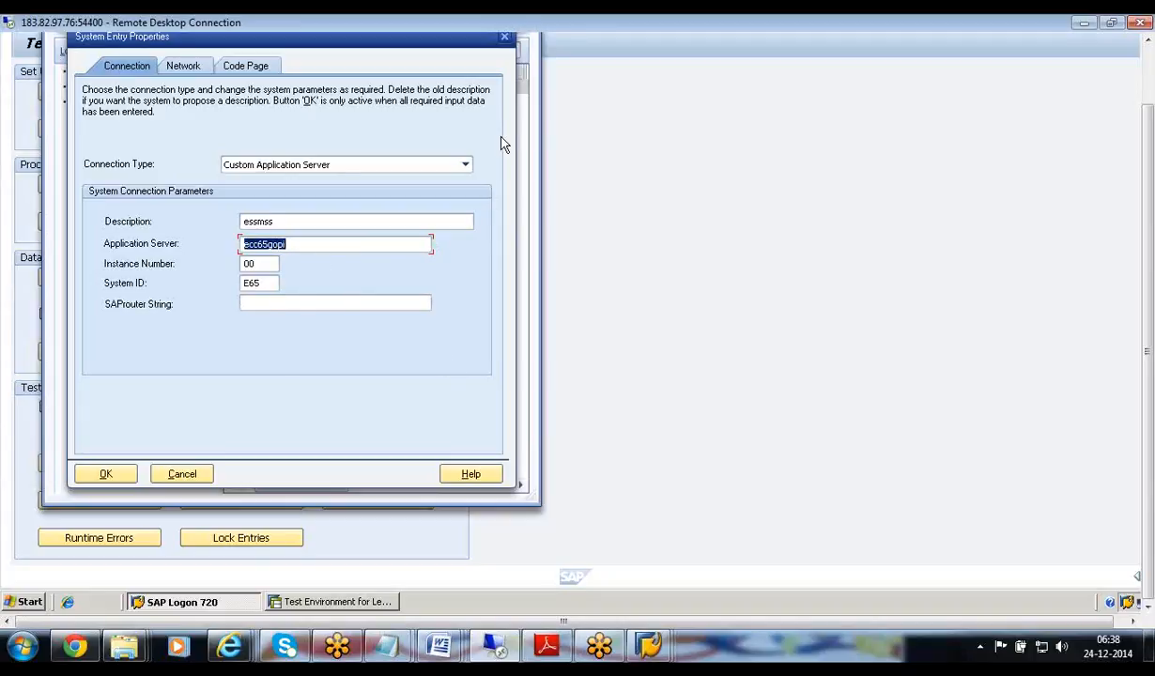
click(507, 37)
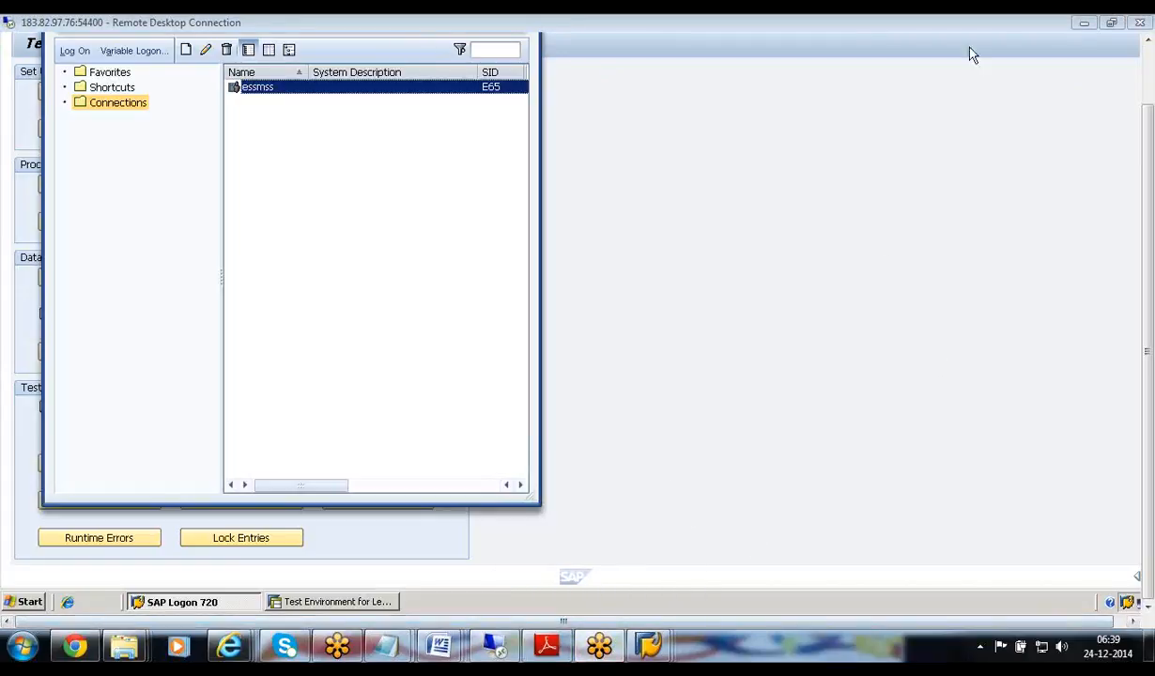
Close the Remote Desktop window and confirm the disconnect, returning to the 'Portal link is not working' Gmail thread
click(1140, 21)
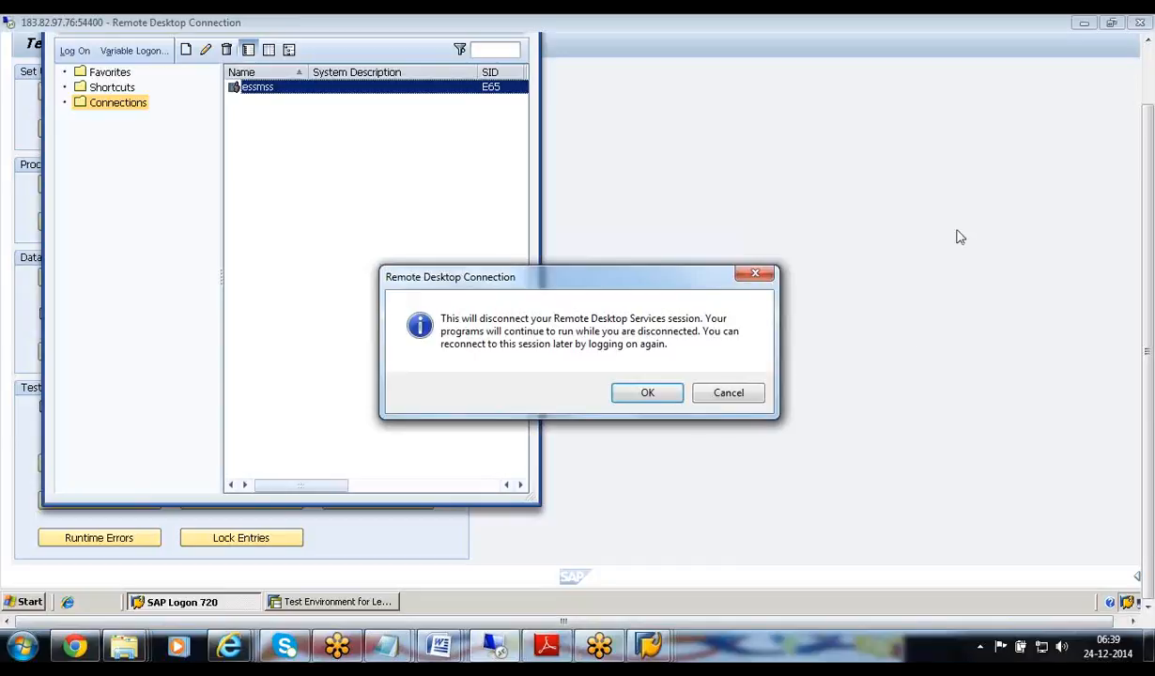
click(649, 395)
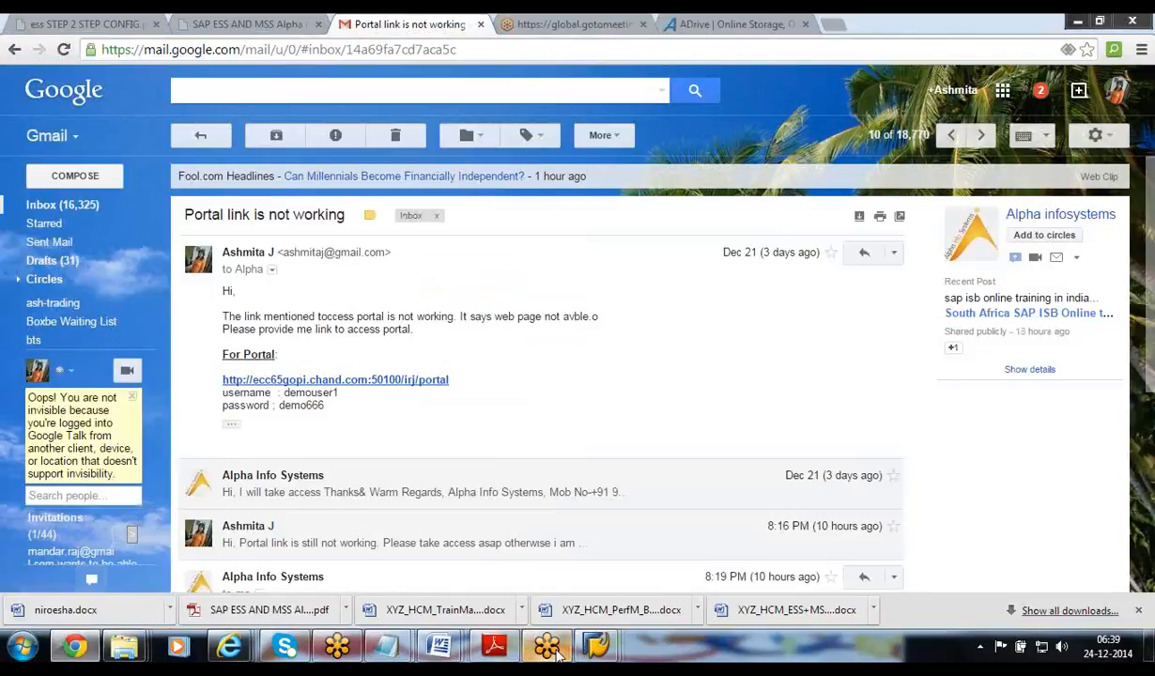
mouse_move(552, 655)
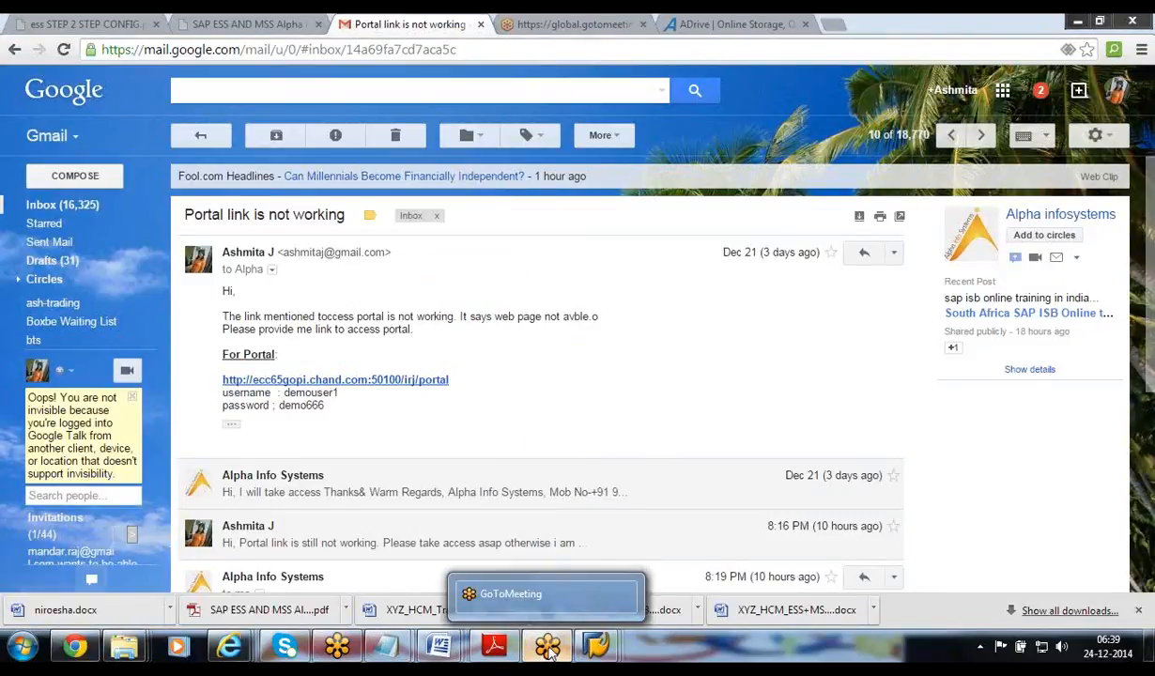